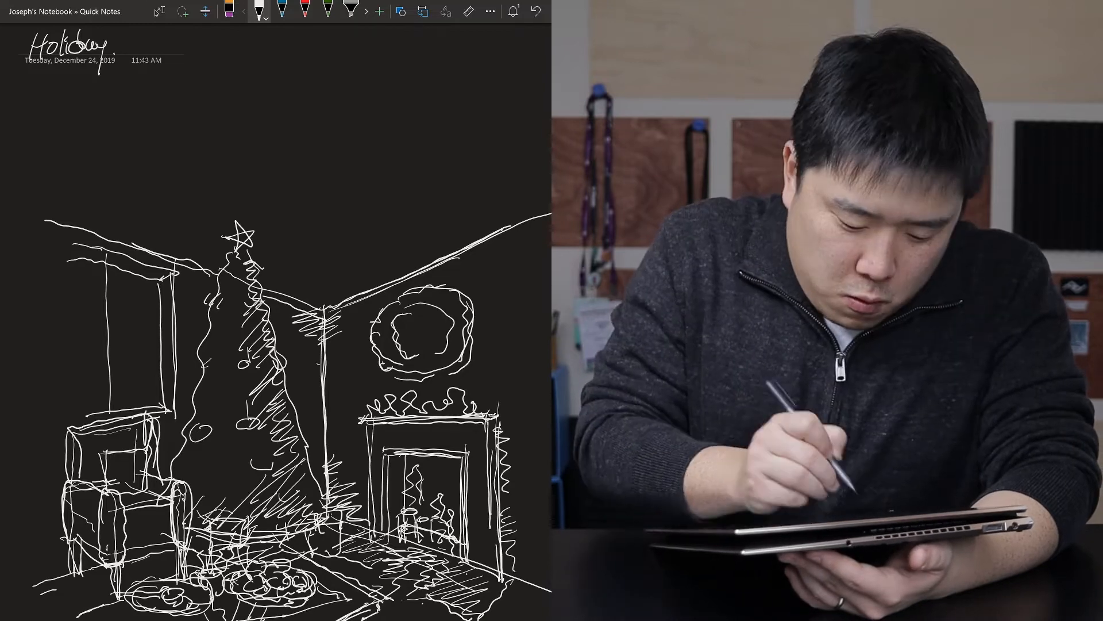
- Add red berries around the wreath and red strokes to the rug in the foreground
mouse_move(380, 314)
left_mouse_down()
mouse_move(384, 368)
mouse_move(397, 338)
left_mouse_up()
left_click(305, 10)
left_click_drag(448, 313, 430, 299)
left_click_drag(405, 371, 412, 373)
left_click_drag(317, 582, 339, 599)
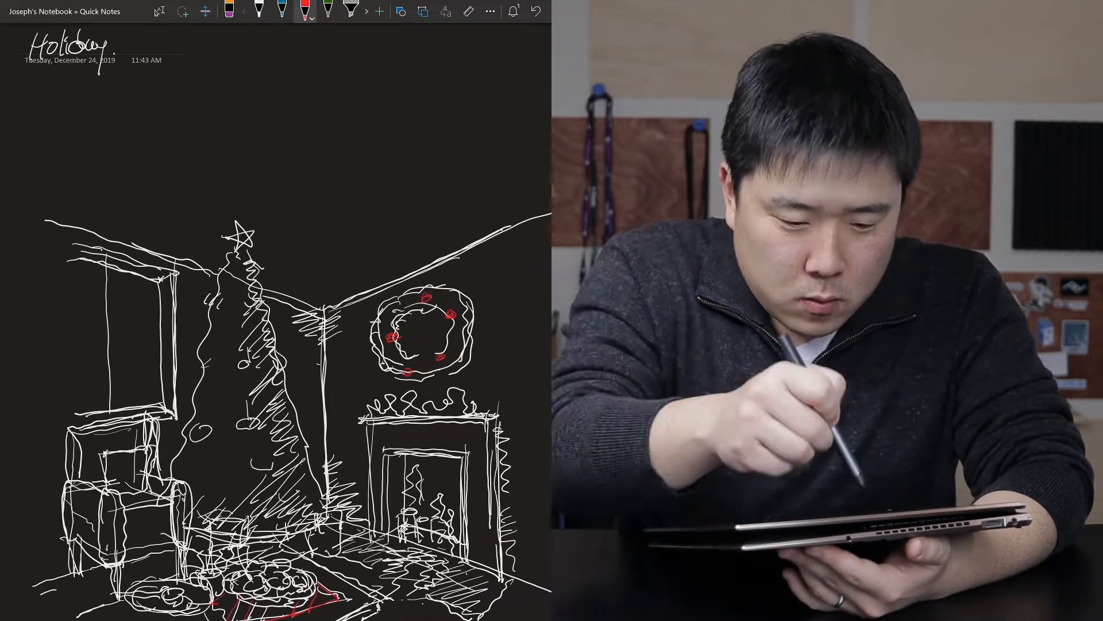
- Shade the right side of the Christmas tree in green and trace its outline and base
left_click(328, 11)
left_click_drag(249, 268, 315, 479)
left_click_drag(219, 276, 174, 476)
left_click_drag(214, 511, 296, 506)
scroll(276, 344, "down", 1)
left_click_drag(253, 287, 317, 491)
- Color the tree's round ornaments red and trace the wreath's outline in green
left_click(306, 11)
left_click_drag(276, 450, 288, 467)
left_click(328, 11)
left_click_drag(468, 313, 431, 364)
- Color the fireplace flames, their glow on the floor and the tree-top star in gold
left_click(160, 11)
left_click(367, 12)
left_click(352, 10)
left_click(380, 202)
left_click_drag(411, 470, 449, 511)
left_click_drag(382, 528, 432, 566)
left_click_drag(236, 207, 252, 235)
- Fill in the mug beside the plate of cookies in red
left_click(260, 11)
left_click_drag(193, 568, 225, 586)
left_click(159, 12)
- Draw gold lights along the tree's upper left edge and color the gift beneath the tree gold
left_click(351, 10)
left_click_drag(219, 249, 207, 304)
left_click(160, 12)
mouse_move(230, 518)
left_mouse_down()
mouse_move(253, 539)
mouse_move(286, 532)
left_mouse_up()
- Outline the back of the armchair in red
left_click(259, 10)
left_click(282, 10)
scroll(275, 345, "down", 3)
scroll(276, 345, "up", 3)
left_click(259, 10)
left_click_drag(67, 431, 158, 475)
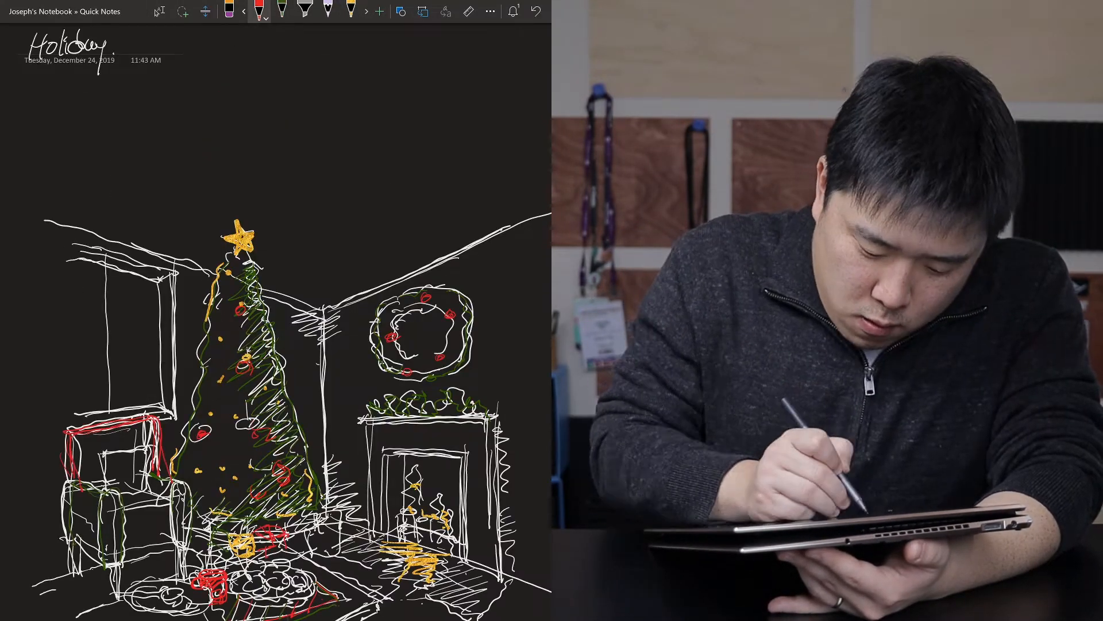
- Outline the armchair's arm in green and trace the tree's left edge in gold
left_click(282, 11)
left_click_drag(70, 488, 121, 565)
left_click(351, 10)
left_click_drag(227, 272, 195, 413)
- Add white hatching to the ceiling corner, the wall corner and the inner side of the fireplace
left_click(244, 12)
left_click(259, 11)
left_click_drag(315, 303, 387, 266)
left_click_drag(323, 322, 320, 396)
left_click_drag(387, 457, 396, 538)
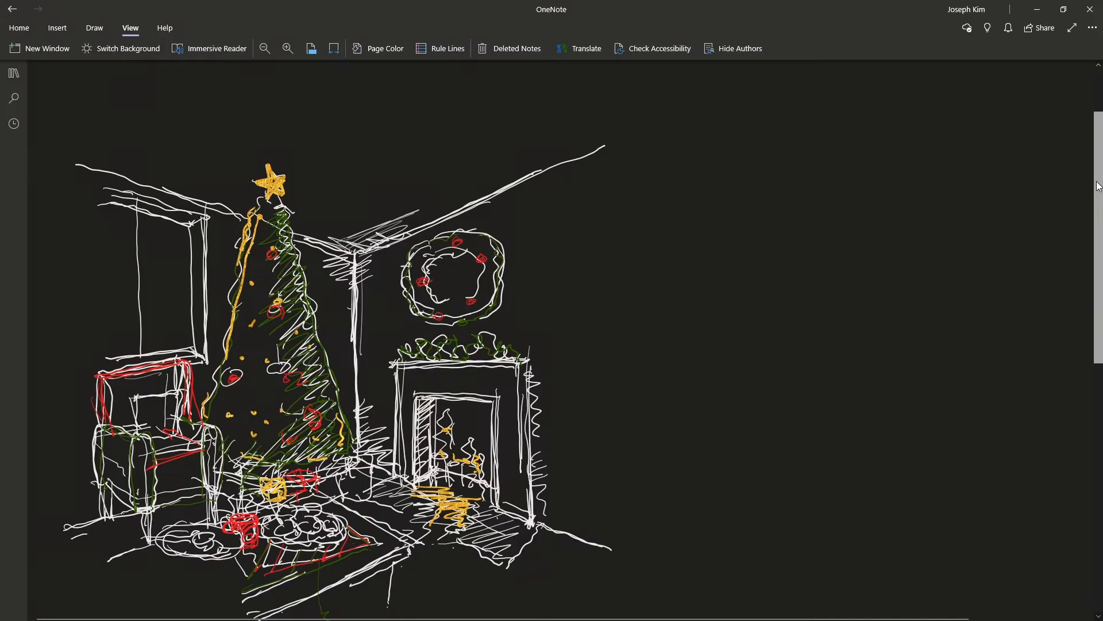
- Bring the whole sketch into view and switch the page background from dark to light
scroll(552, 345, "down", 2)
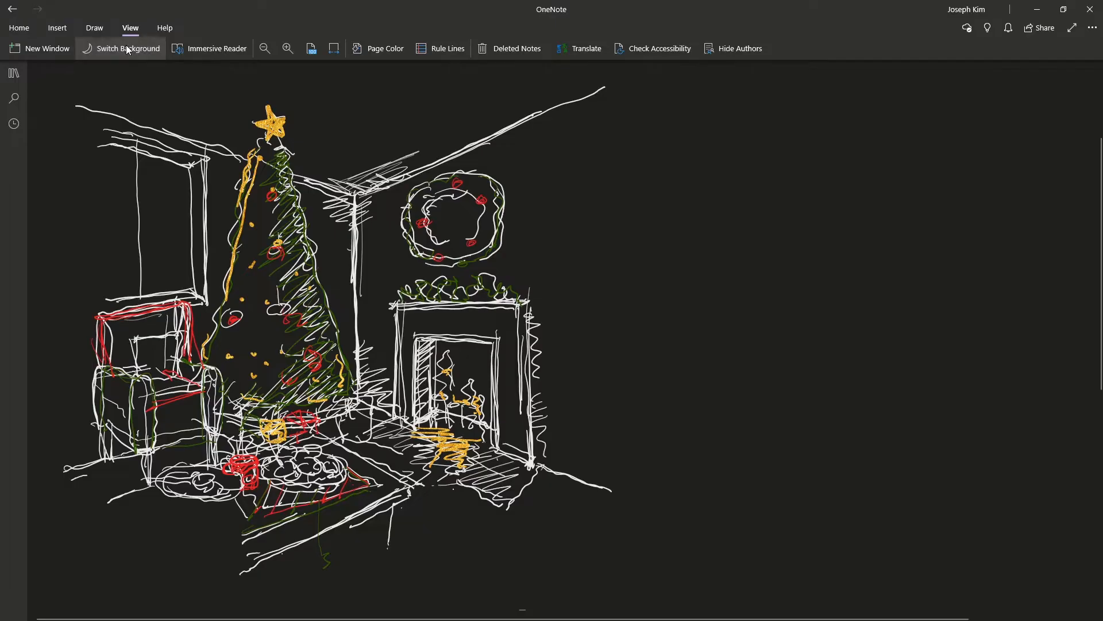
left_click(128, 49)
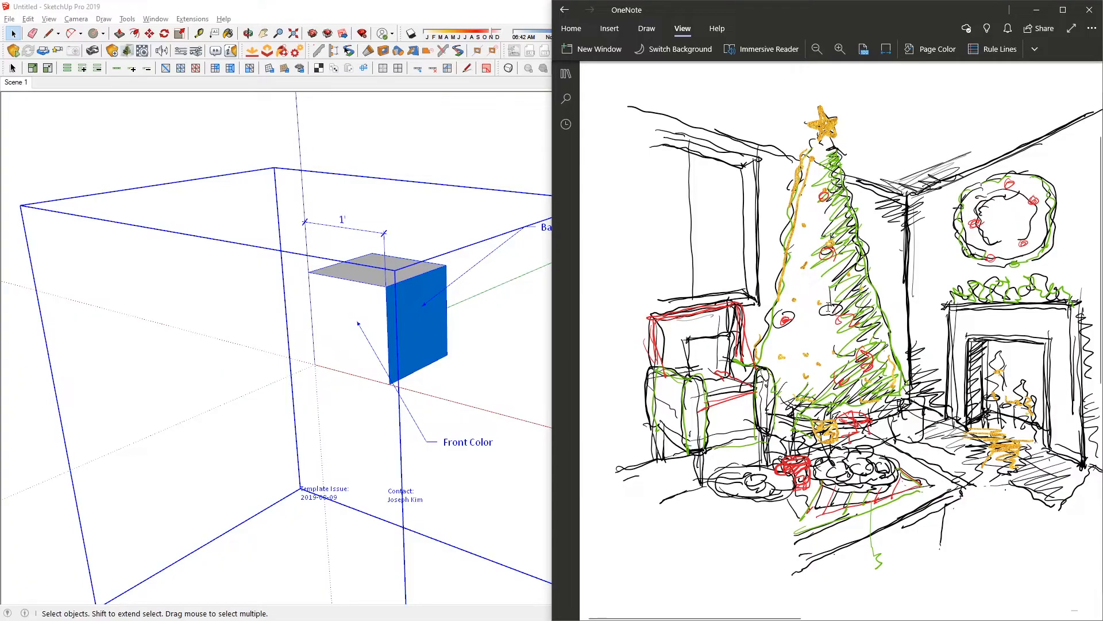
- Switch to SketchUp in a full-size window and delete the template's reference objects
double_click(432, 5)
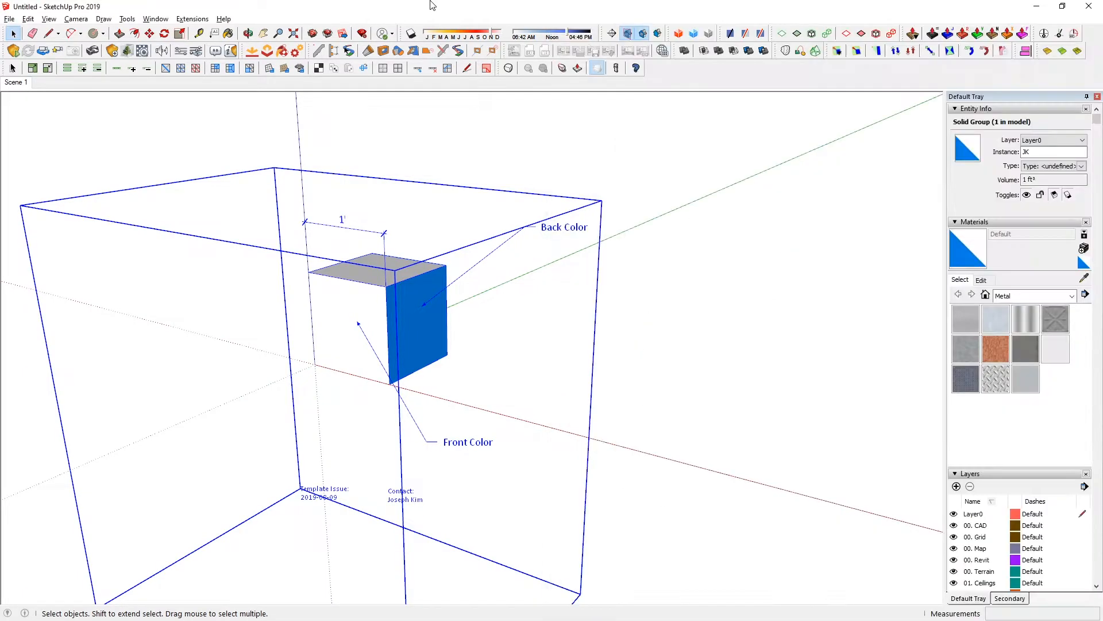
middle_click_drag(437, 300, 374, 381)
key("Delete")
- Draw a 10' by 10' rectangle on the ground starting at the origin
key("r")
left_click(279, 460)
type("1")
type("0',10")
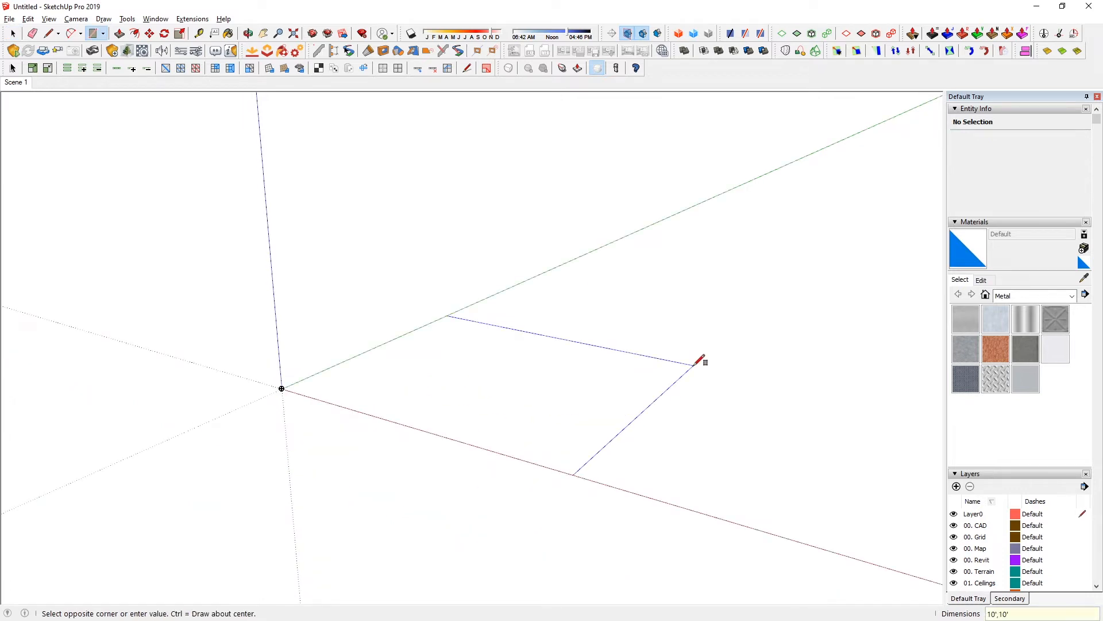
key("Return")
- Extrude the square 1' upward and make the resulting slab a group
key("p")
left_click(722, 382)
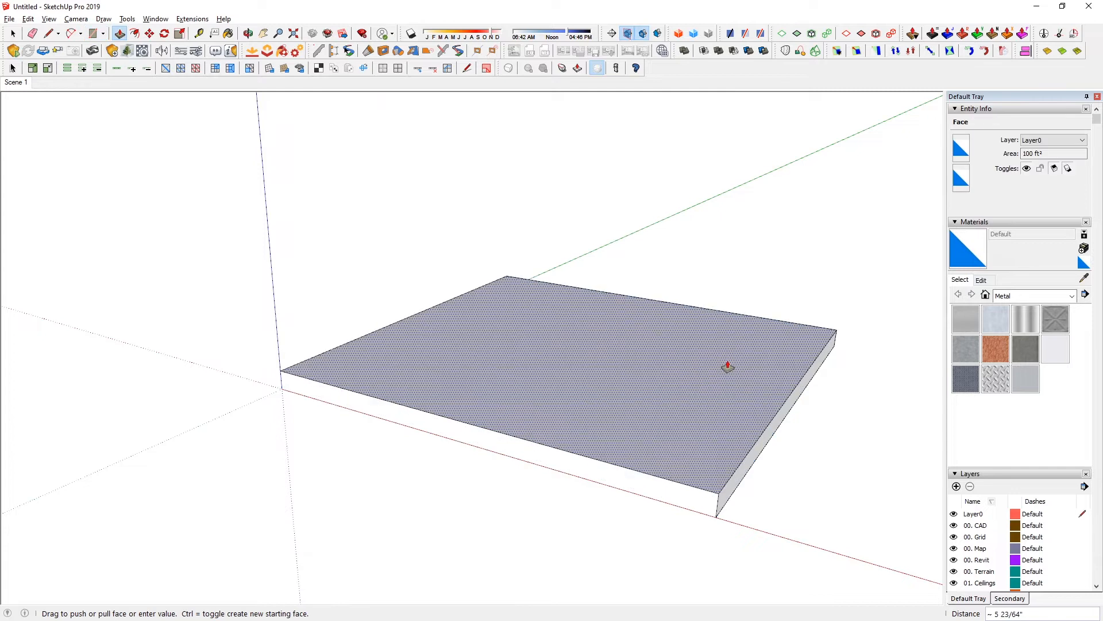
type("1'")
key("Return")
key("space")
double_click(727, 361)
triple_click(728, 361)
key("ctrl+g")
- Trace a rectangle over the slab's top from corner to corner and offset its edges 6" inward
middle_click_drag(626, 335, 529, 428, "shift")
key("r")
left_click(437, 328)
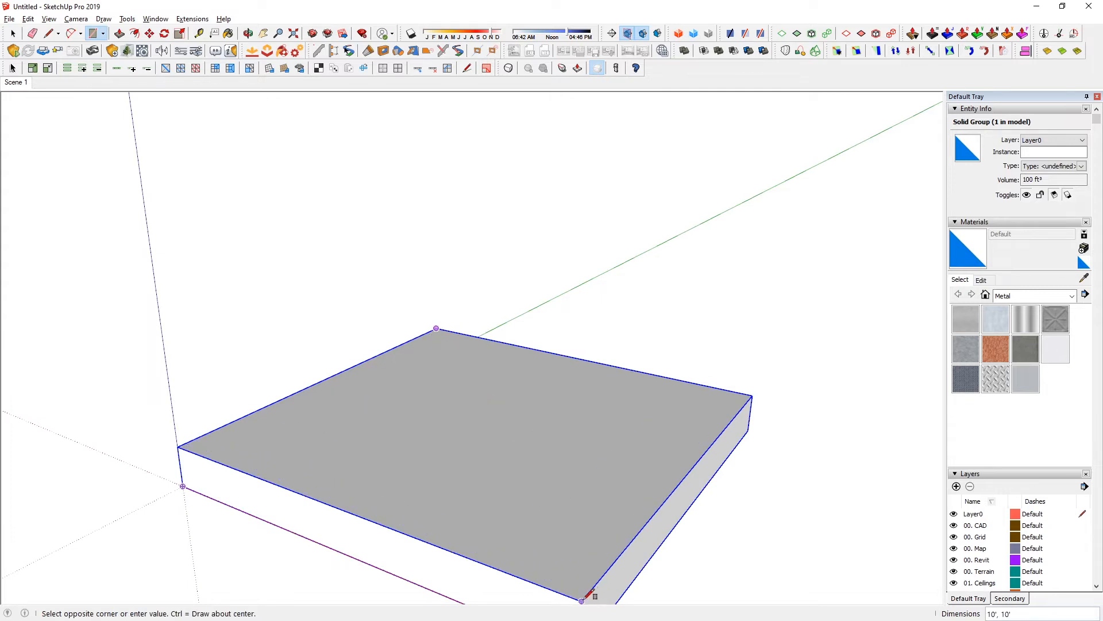
left_click(582, 600)
key("f")
left_click(660, 505)
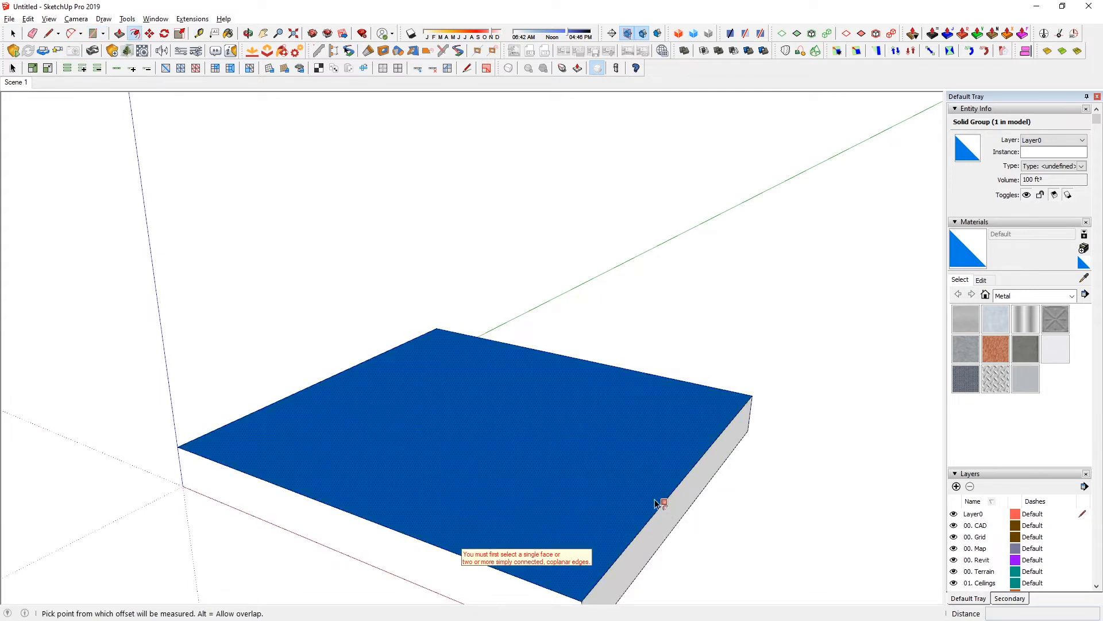
type("6")
key("Return")
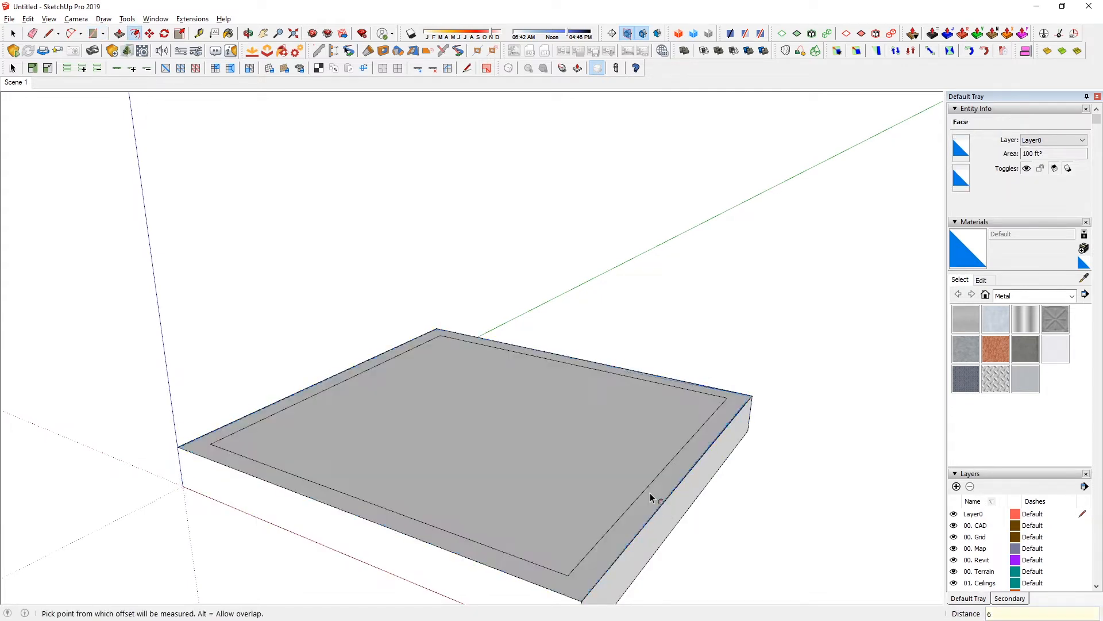
- Extrude the 6" border on top of the slab 10' upward to form the walls
key("p")
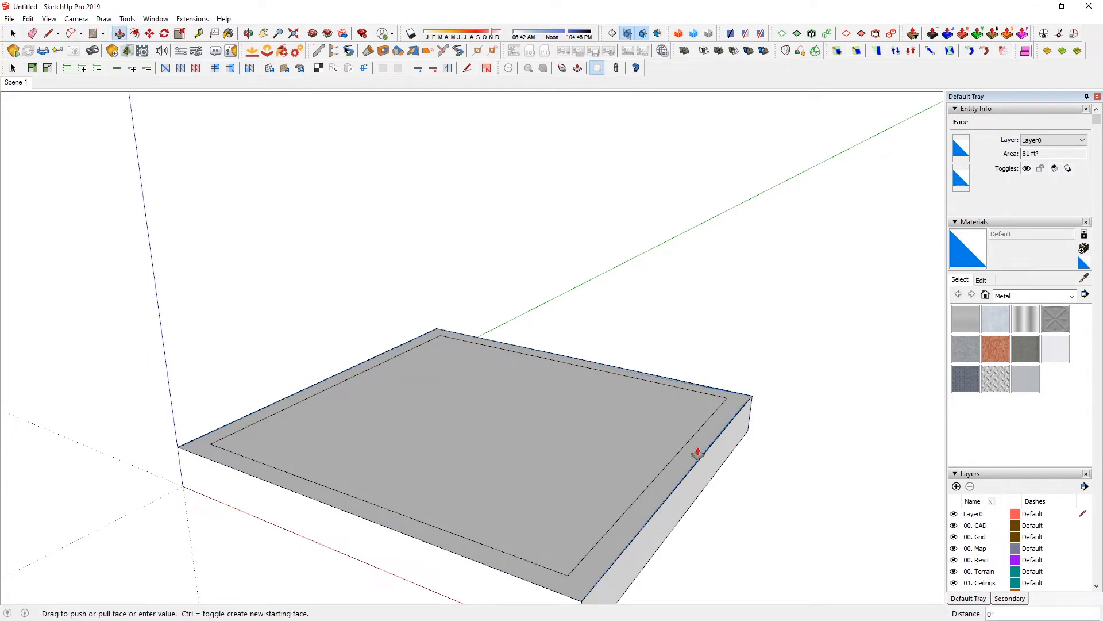
left_click(697, 451)
type("10'")
key("Return")
key("space")
scroll(704, 353, "down", 5)
middle_click_drag(704, 353, 499, 475)
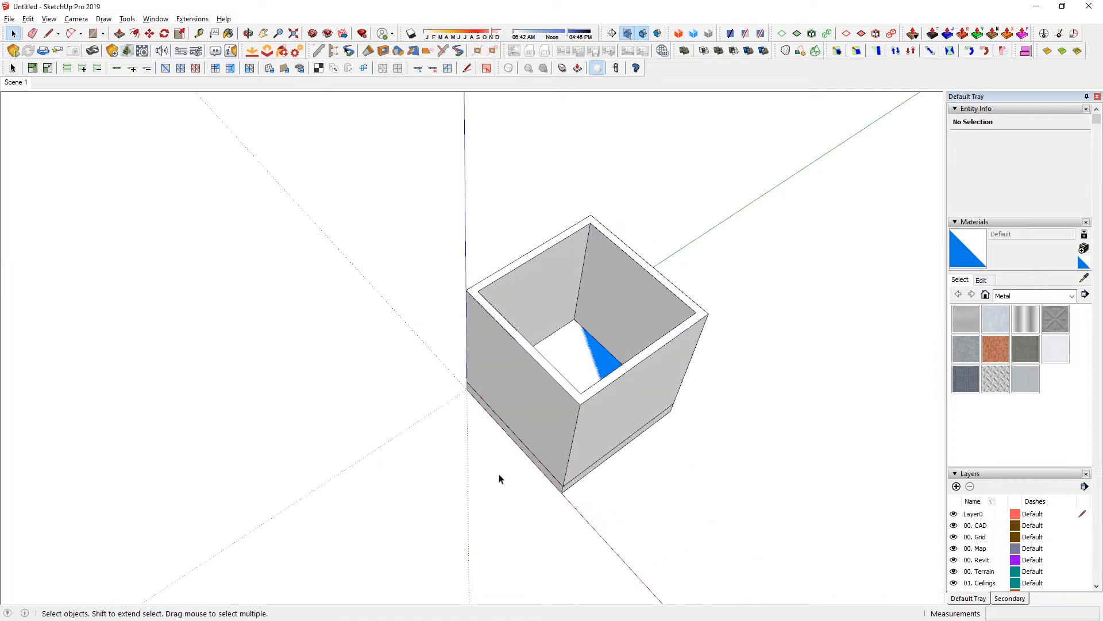
middle_click_drag(644, 354, 573, 355, "shift")
- Turn on shadows for the open box and compare the model with the room sketch
left_click(491, 368)
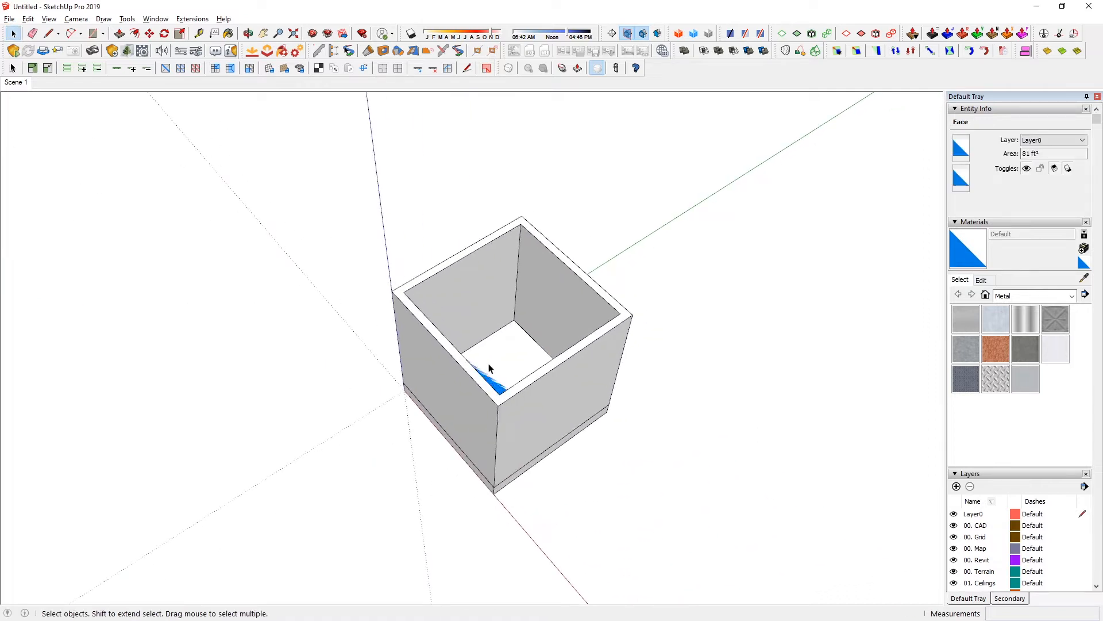
middle_click_drag(516, 356, 727, 338)
left_click(499, 365)
key("p")
left_click(411, 33)
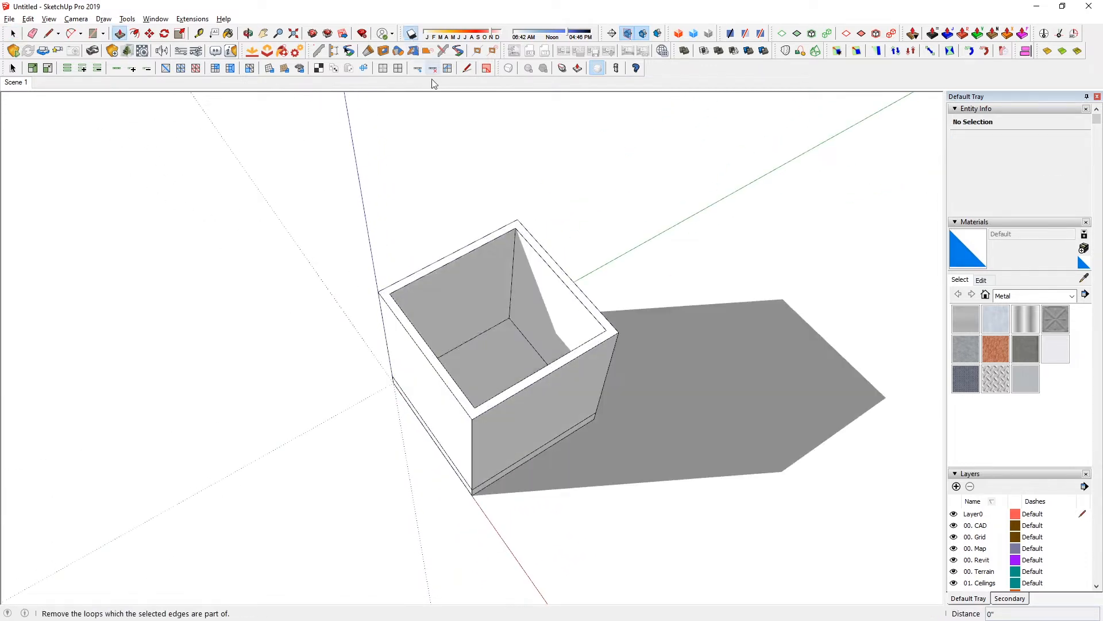
middle_click_drag(555, 367, 576, 297)
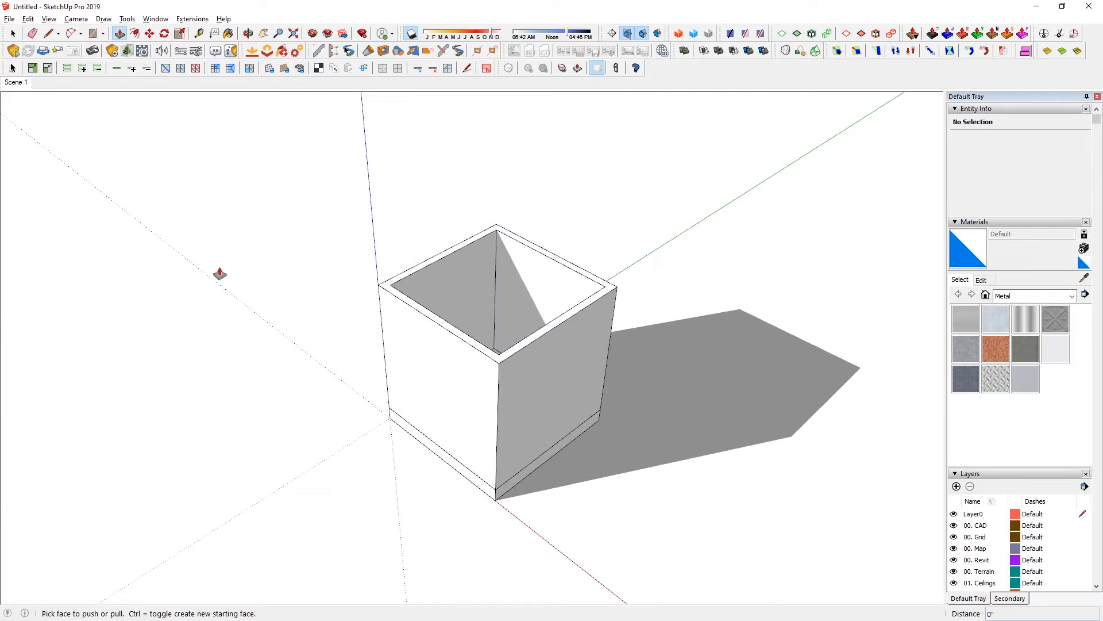
middle_click_drag(458, 315, 512, 412)
key("alt+Tab")
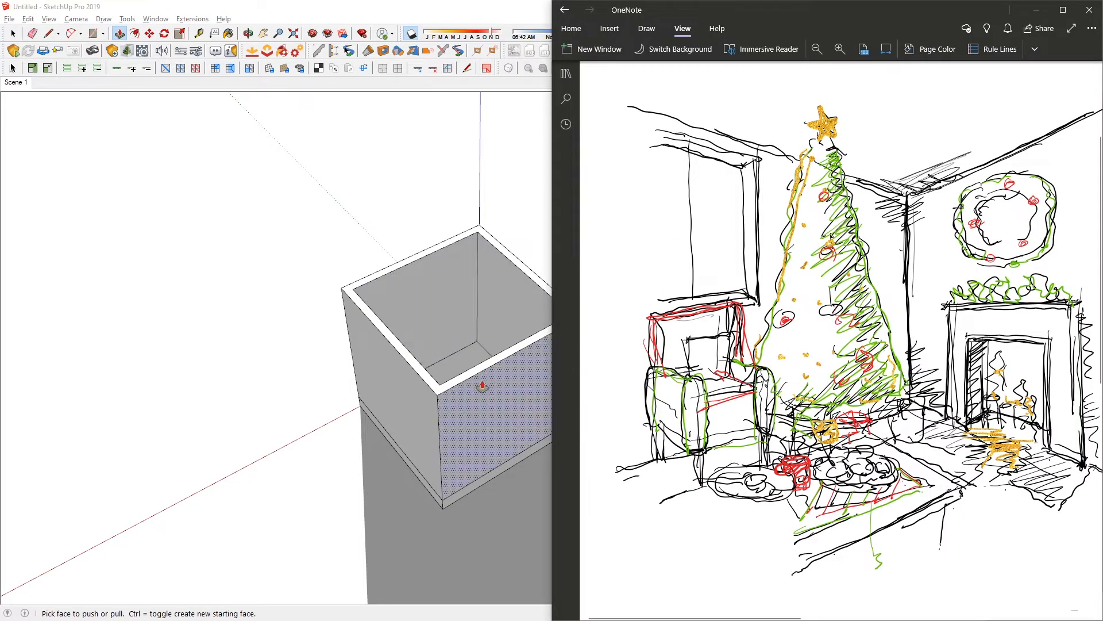
- Adjust the date and time of the shadows so sunlight enters the box, and turn the shadows off
left_click(461, 33)
left_click_drag(555, 32, 539, 37)
left_click(462, 325)
middle_click_drag(463, 325, 380, 212)
left_click_drag(569, 41, 570, 42)
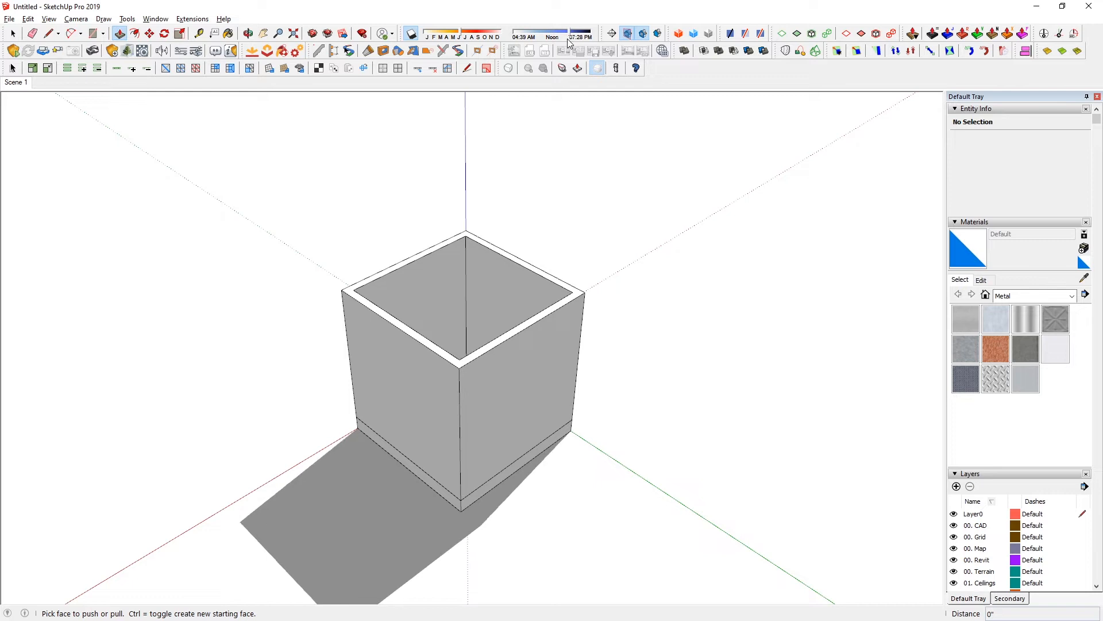
left_click_drag(454, 42, 444, 41)
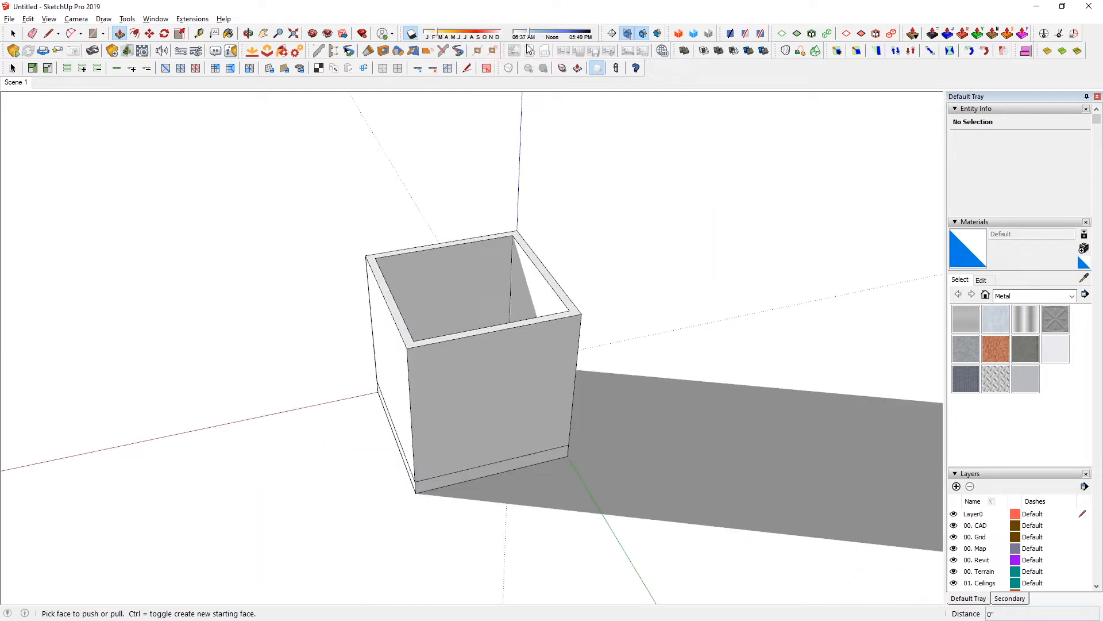
middle_click_drag(566, 340, 446, 347)
left_click(411, 34)
- Remove the two walls opposite the origin by pushing them through their 6" thickness and erasing the leftover edge
key("p")
left_click_drag(496, 314, 513, 271)
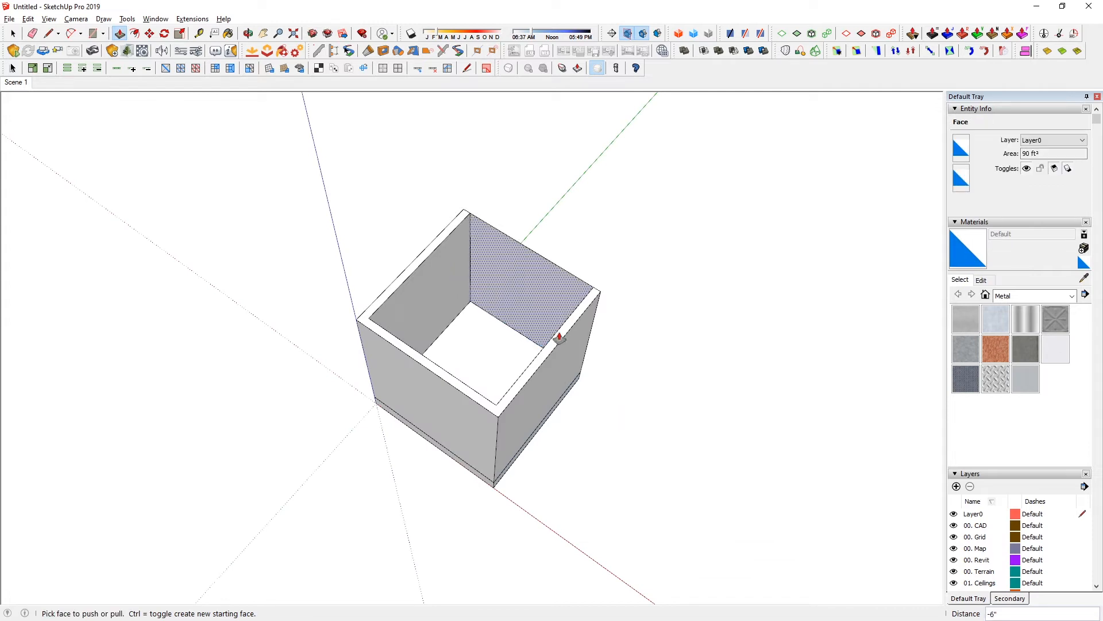
key("e")
left_click(551, 262)
mouse_move(540, 360)
middle_mouse_down()
mouse_move(308, 318)
mouse_move(190, 316)
mouse_move(488, 364)
middle_mouse_up()
key("p")
left_click_drag(402, 301, 394, 344)
middle_click_drag(394, 343, 719, 266)
- Group the two remaining walls and erase the leftover floor edges inside the group
key("space")
triple_click(539, 298)
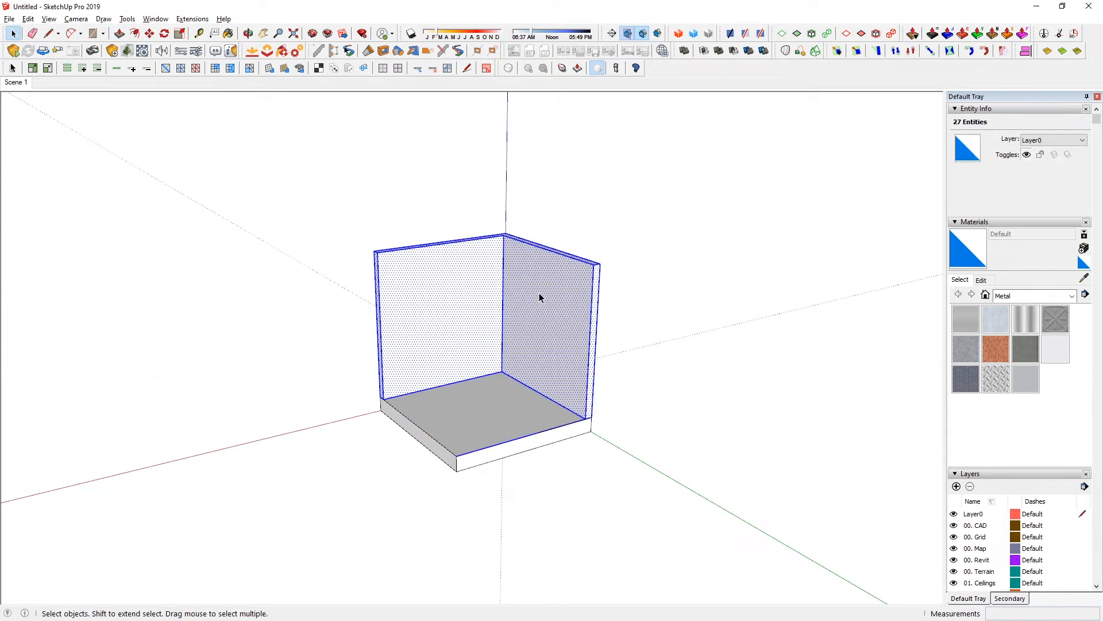
key("ctrl+g")
double_click(539, 294)
key("e")
left_click_drag(534, 426, 455, 422)
middle_click_drag(551, 347, 569, 394)
key("space")
key("Escape")
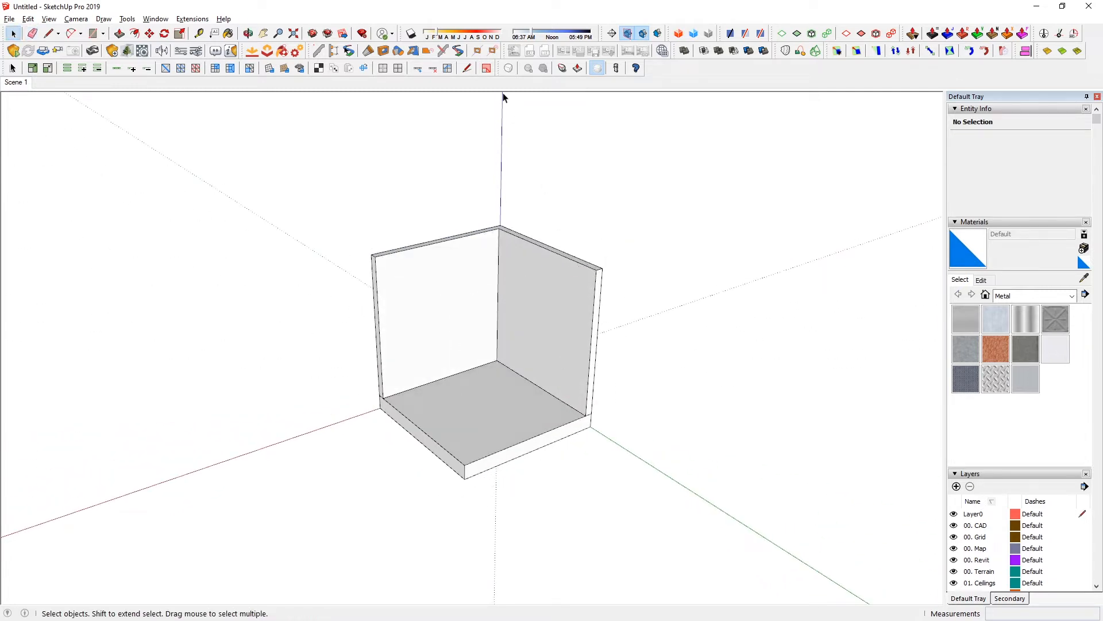
- Turn on shadows and extend the floor slab by 10' along the red axis
left_click(412, 34)
middle_click_drag(460, 352, 397, 298)
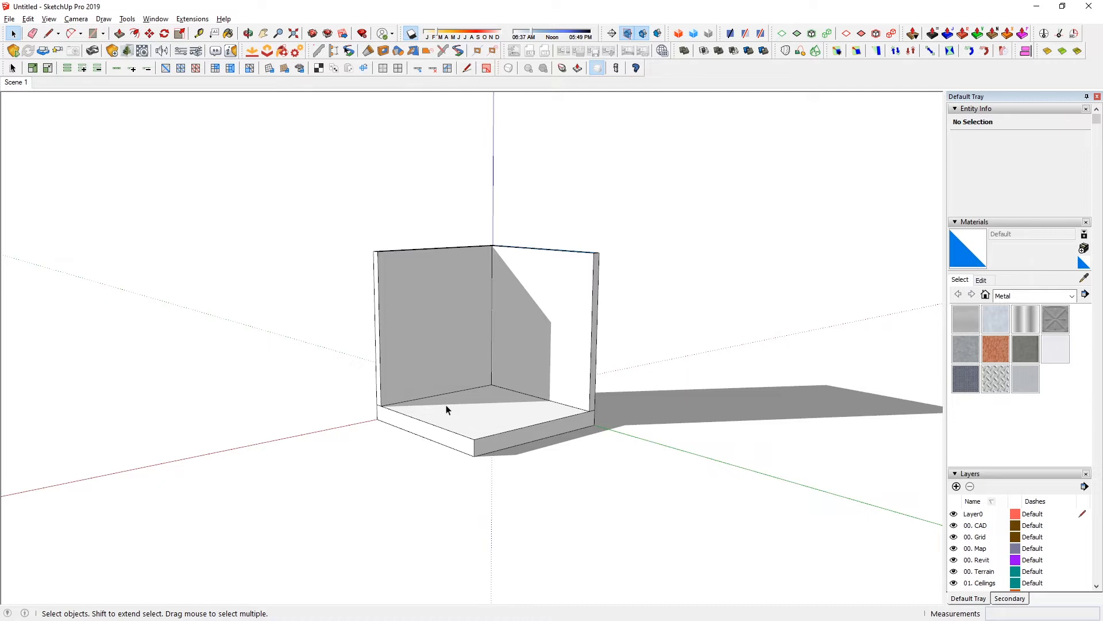
double_click(442, 419)
key("p")
left_click(435, 441)
type("10'")
key("Return")
- Extend the wall that runs along the red axis by 10'
key("space")
left_click(384, 370)
double_click(388, 336)
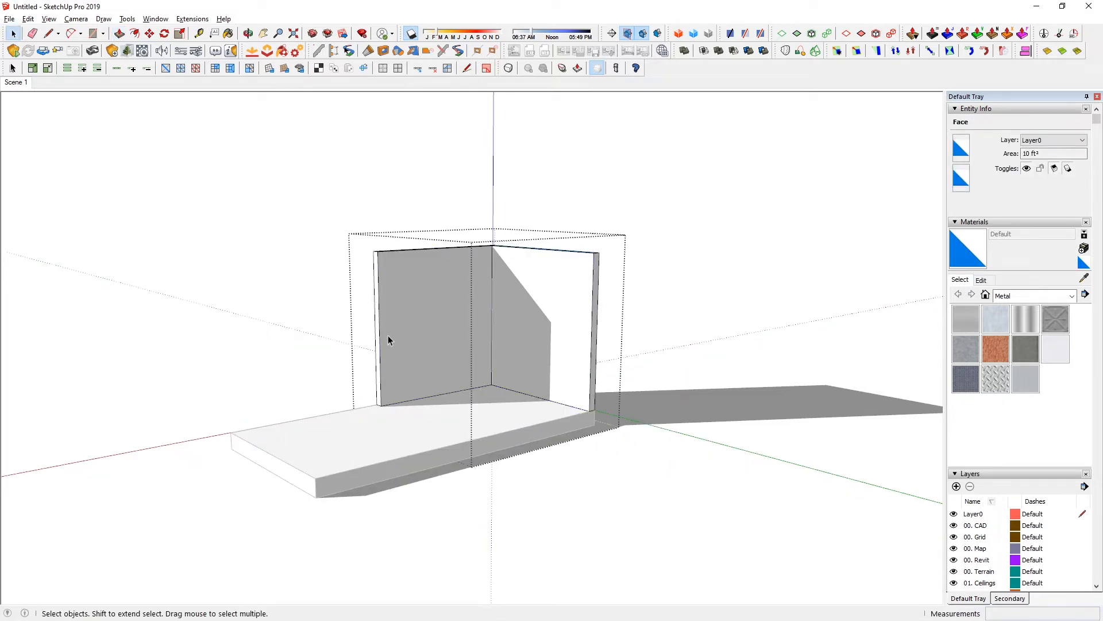
key("p")
left_click(378, 328)
type("10")
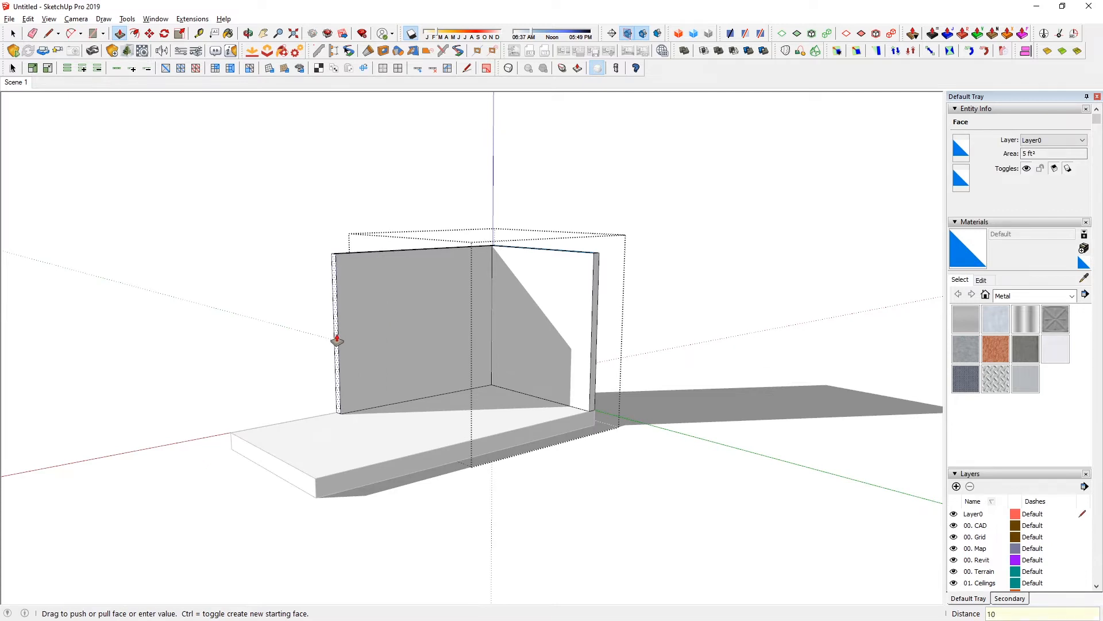
type("'")
key("Return")
key("space")
key("Escape")
middle_click_drag(448, 382, 557, 428, "shift")
key("r")
left_click(337, 286)
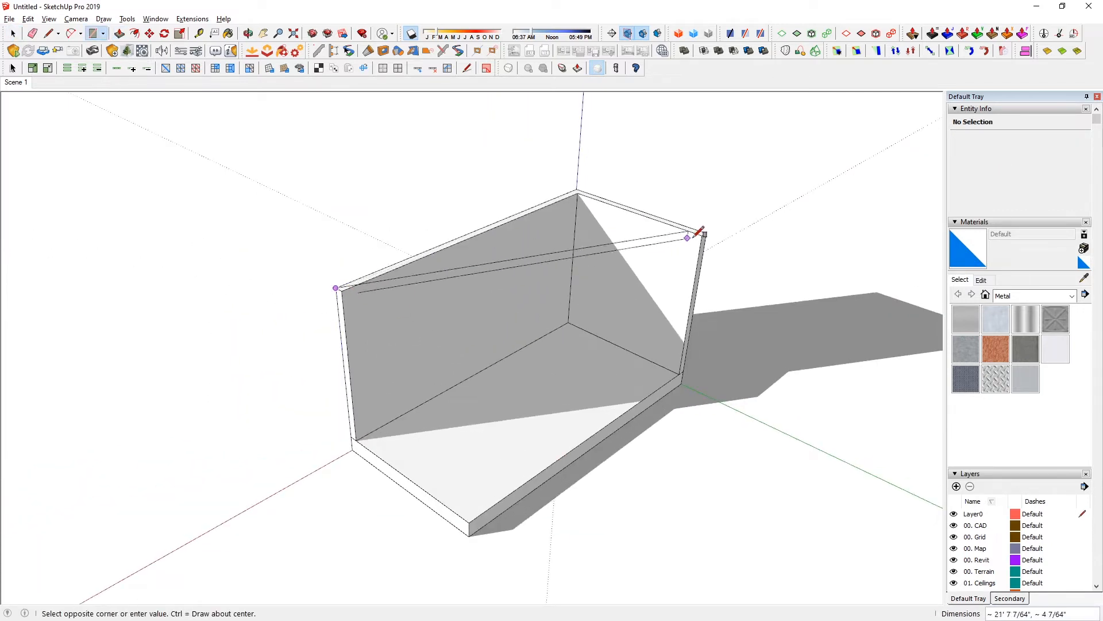
key("space")
- Copy the floor slab 11' straight up onto the top of the walls as a ceiling
left_click(545, 458)
key("m")
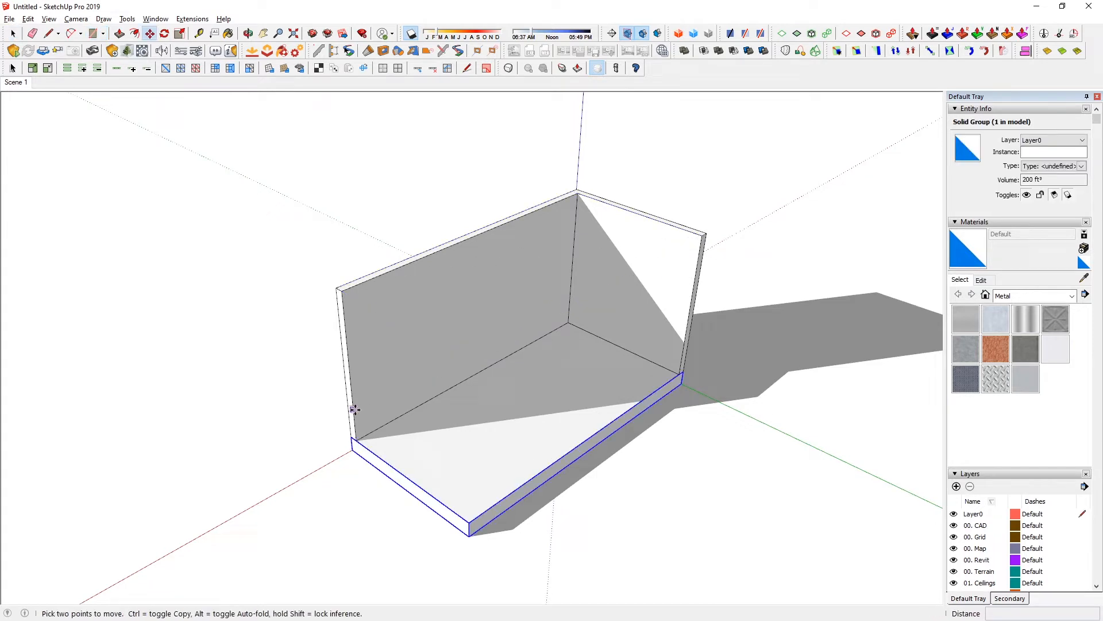
left_click(354, 449)
key("ctrl")
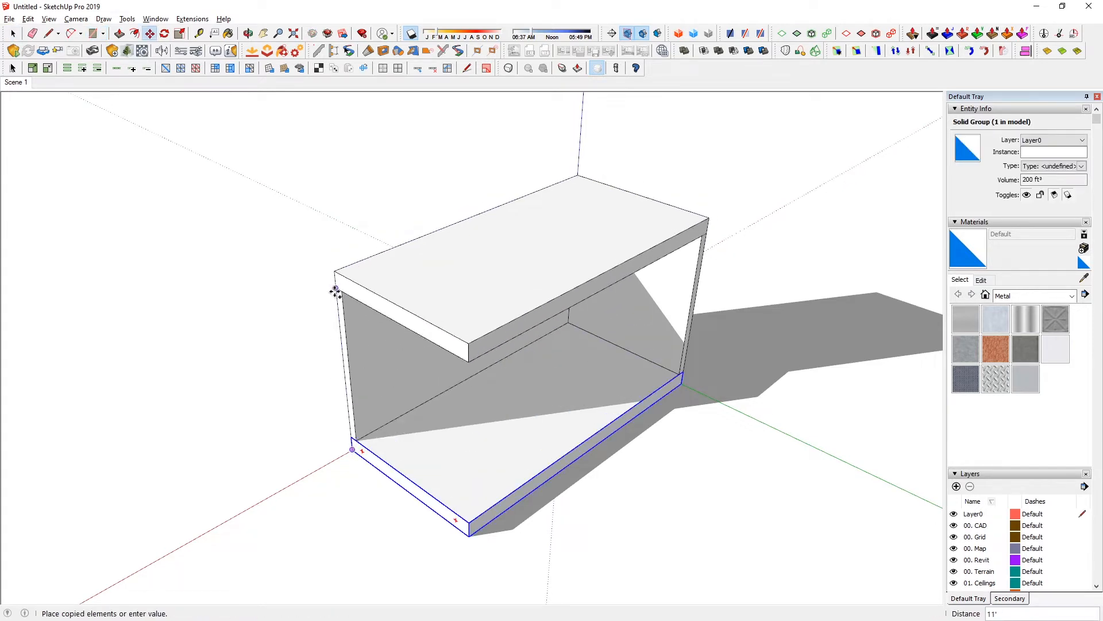
left_click(337, 287)
middle_click_drag(401, 389, 581, 382)
key("space")
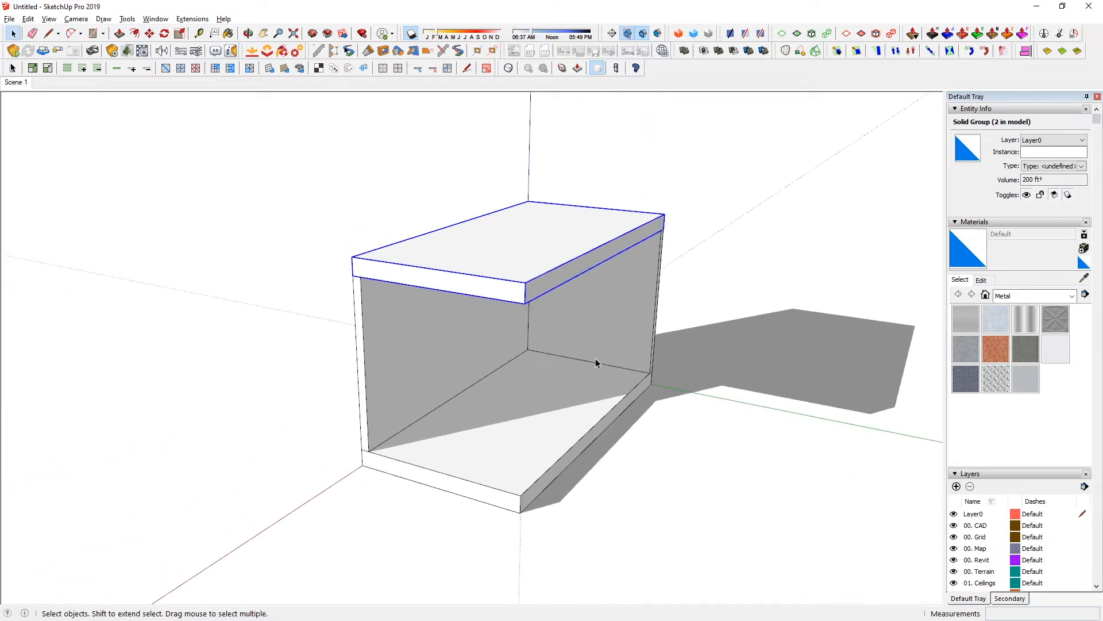
- Turn off shadows and extend the wall that runs along the green axis by 10'
left_click(412, 32)
middle_click_drag(506, 322, 511, 383)
left_click(648, 357)
double_click(649, 358)
key("p")
left_click_drag(697, 328, 741, 333)
type("10")
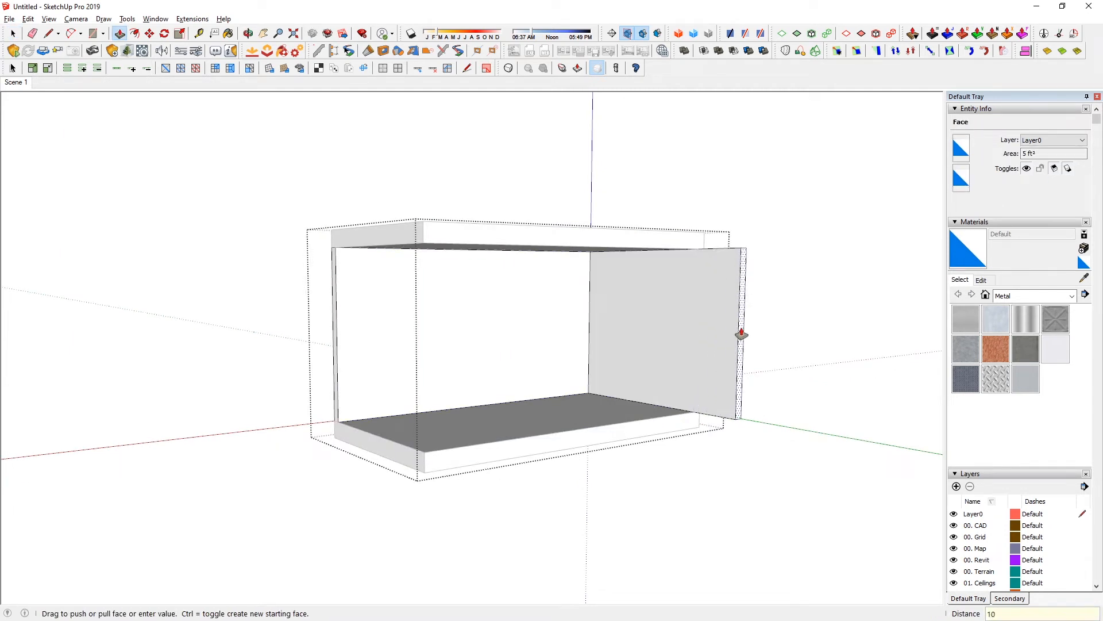
type("'")
key("Return")
key("space")
- Extend the ceiling slab along the green axis to line up with the end of the wall
double_click(654, 242)
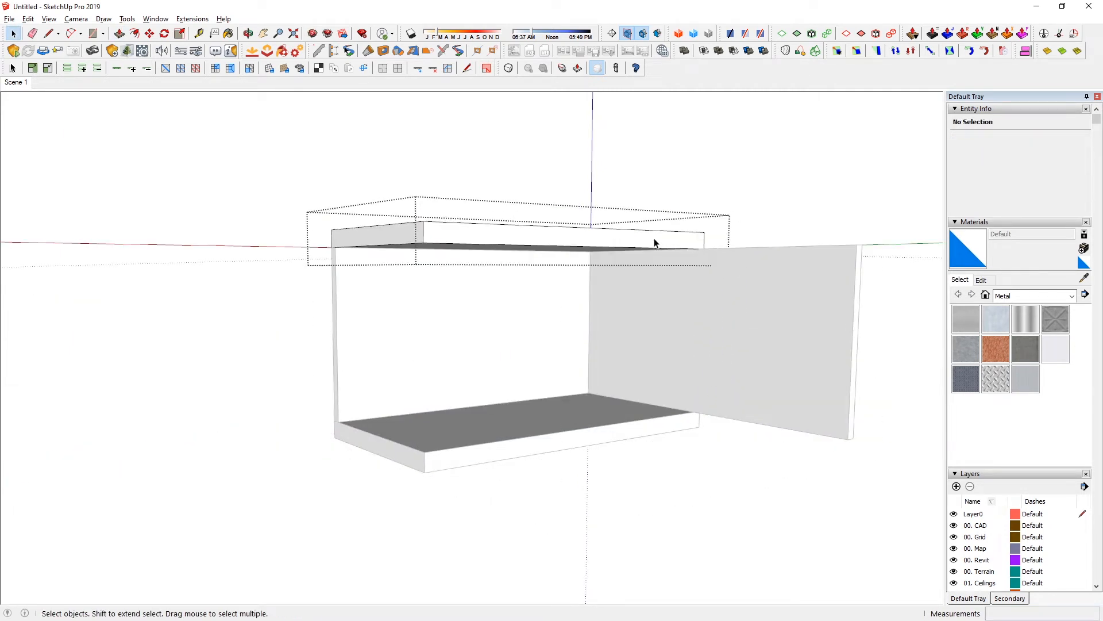
key("p")
left_click(654, 245)
left_click(857, 338)
- Extend the floor slab along the green axis by the same distance as the ceiling slab
key("space")
left_click(647, 432)
double_click(652, 427)
key("p")
double_click(661, 423)
middle_click_drag(663, 422, 433, 313)
- Update Scene 1 to the current view and save the model to the Desktop as Christmas 01
right_click(20, 82)
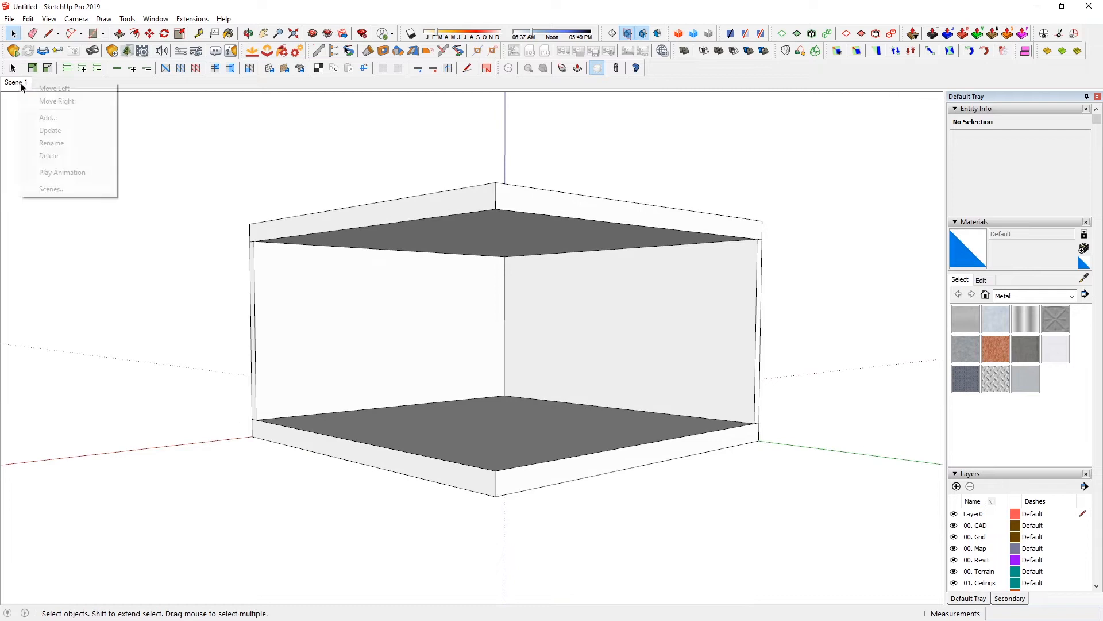
left_click(60, 132)
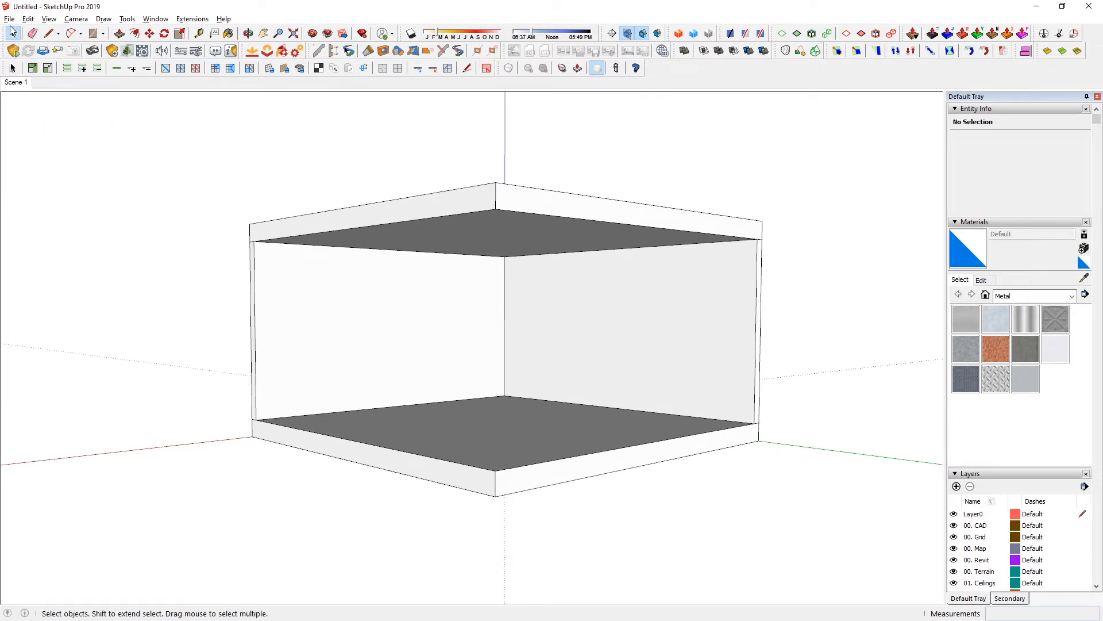
left_click(10, 19)
left_click(46, 85)
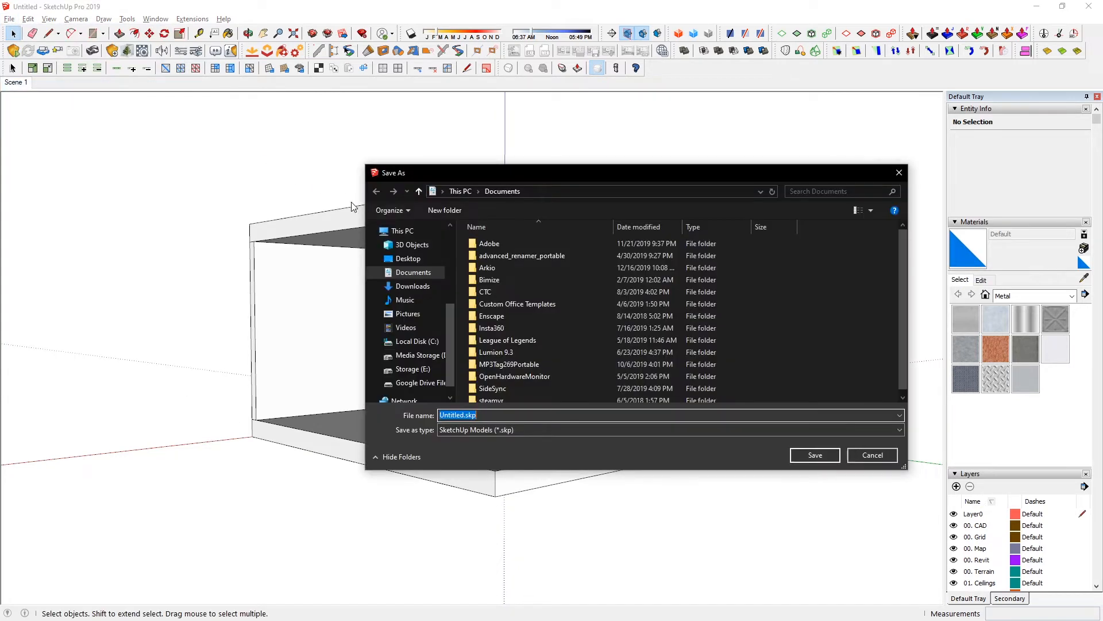
left_click(408, 258)
left_click(544, 410)
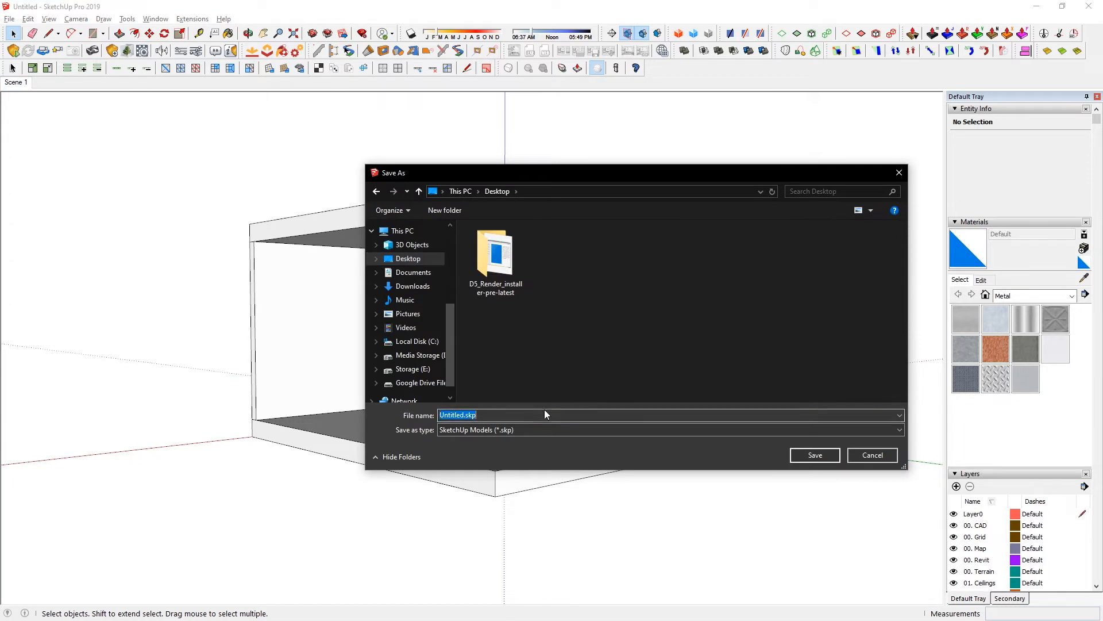
type("Chr")
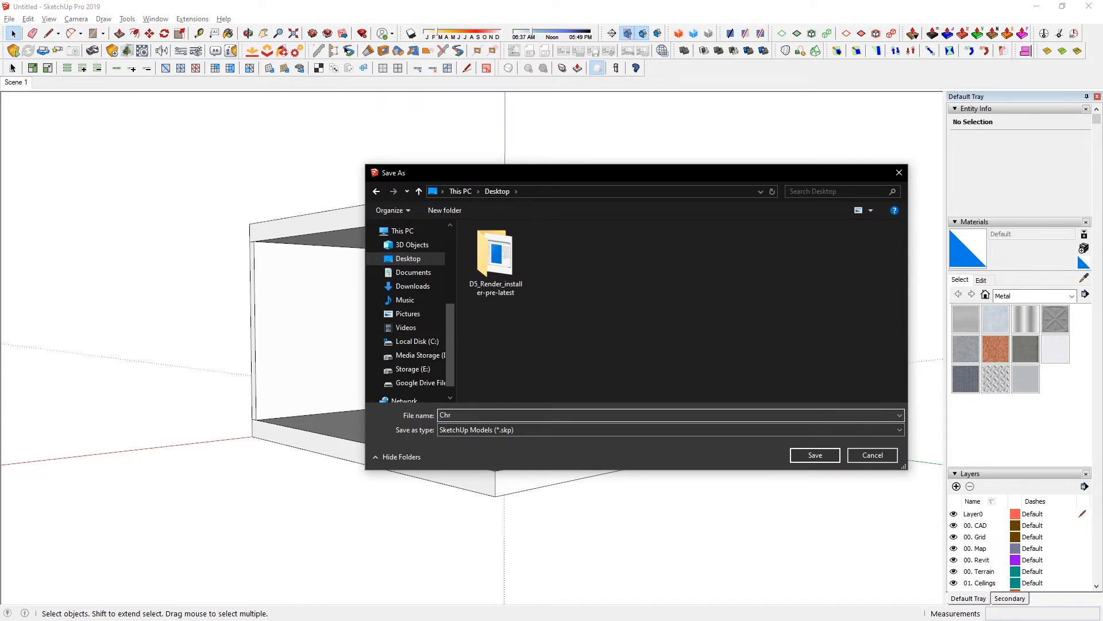
key("Return")
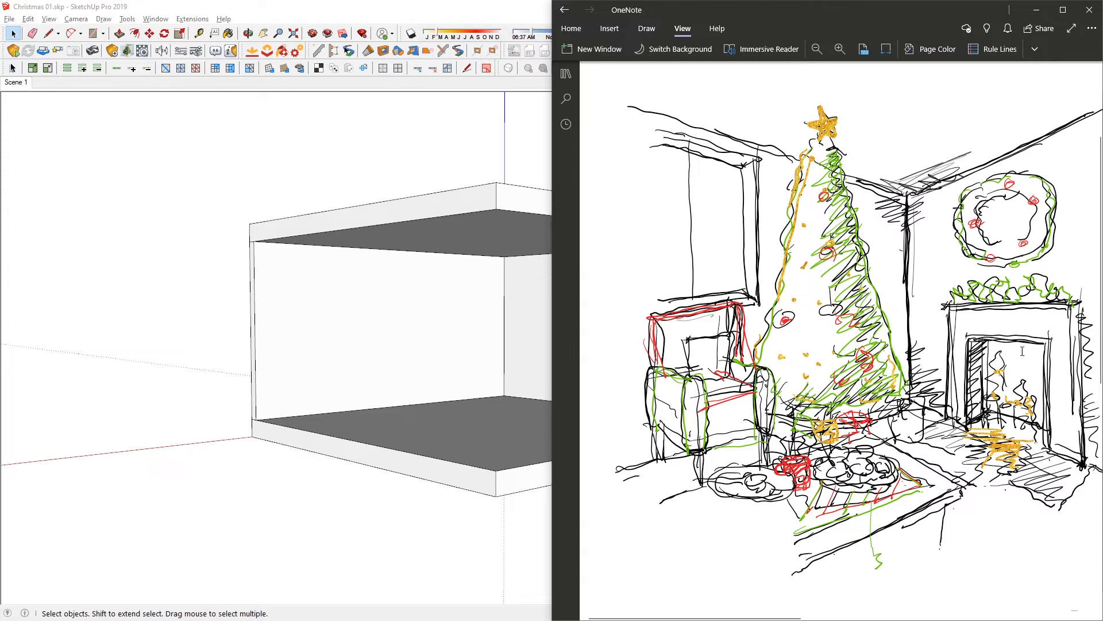
- Open the wall group for editing and draw a rectangular window outline on the wall that runs along the red axis
left_click(401, 331)
double_click(449, 305)
key("r")
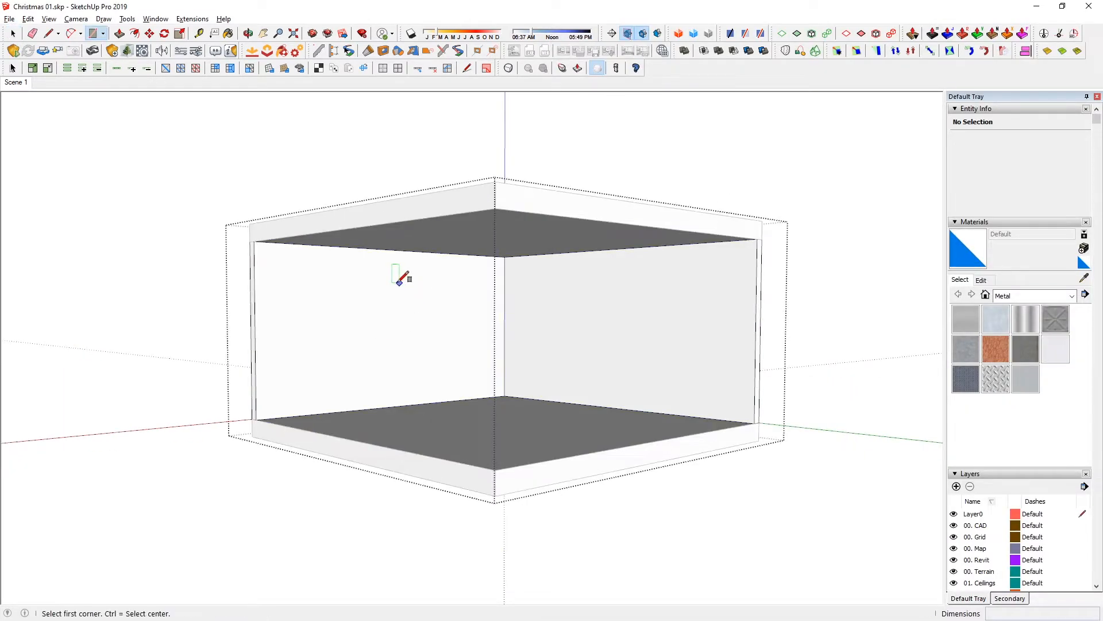
left_click(428, 402)
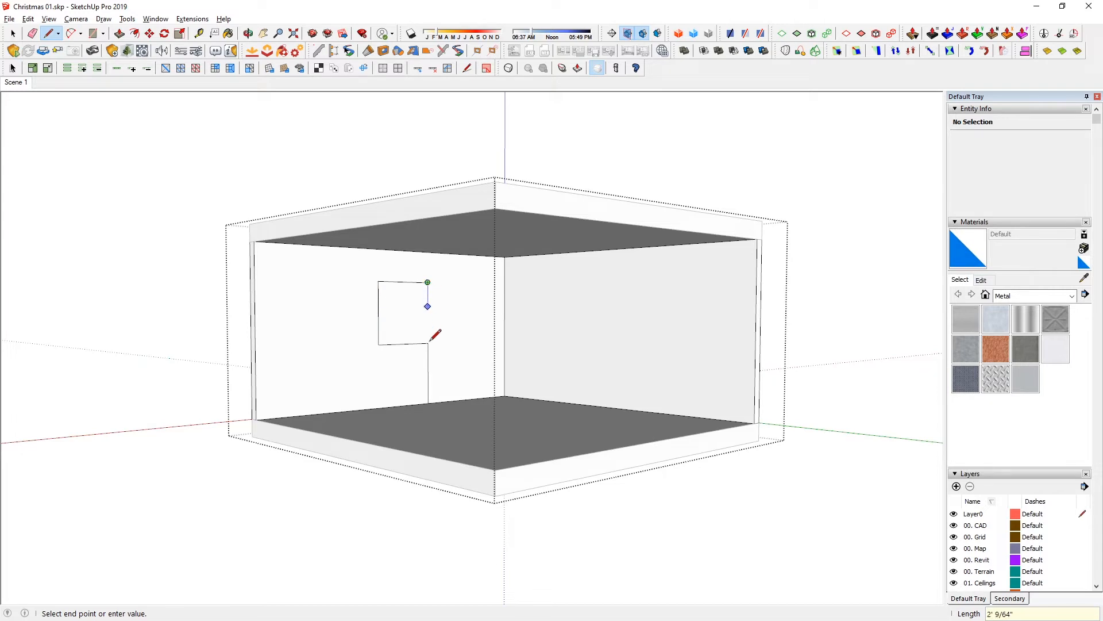
- Push the window outline through the wall to cut the opening and erase the leftover line below it
key("p")
left_click(411, 303)
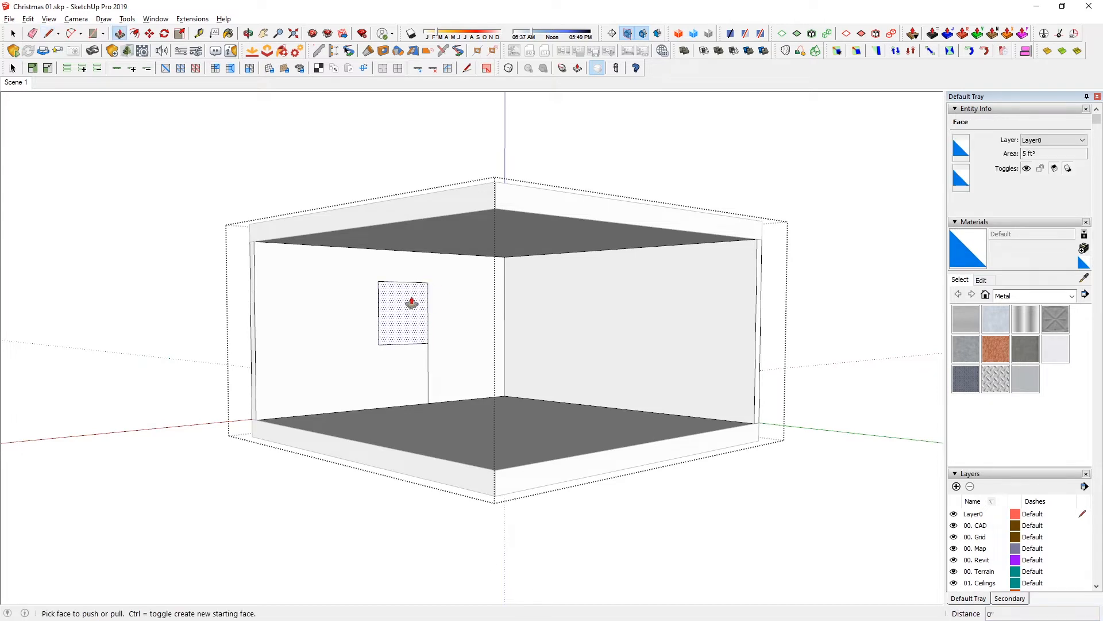
left_click(393, 320)
mouse_move(446, 339)
middle_mouse_down()
mouse_move(468, 436)
mouse_move(428, 342)
middle_mouse_up()
key("e")
middle_click_drag(421, 351, 553, 410)
- Draw a 4' by 4' rectangle for the fireplace at floor level on the wall along the green axis
key("r")
left_click(549, 409)
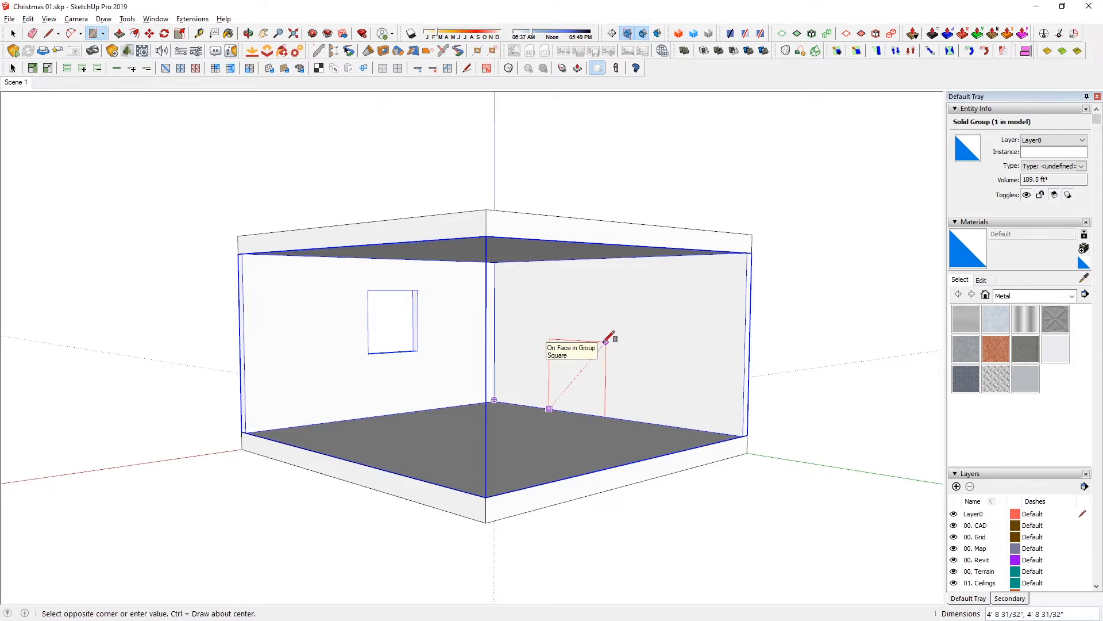
type("4',4'")
key("Return")
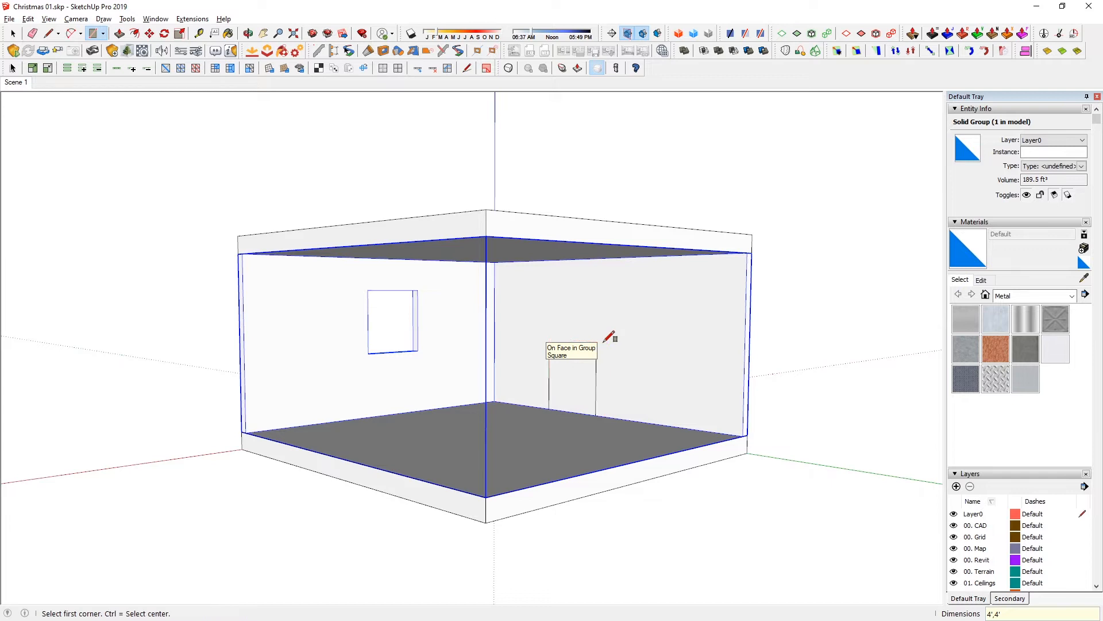
- Pull the fireplace square 5" out from the wall into the room
key("p")
middle_click_drag(564, 394, 594, 379)
key("space")
left_click(593, 379)
key("p")
left_click(592, 381)
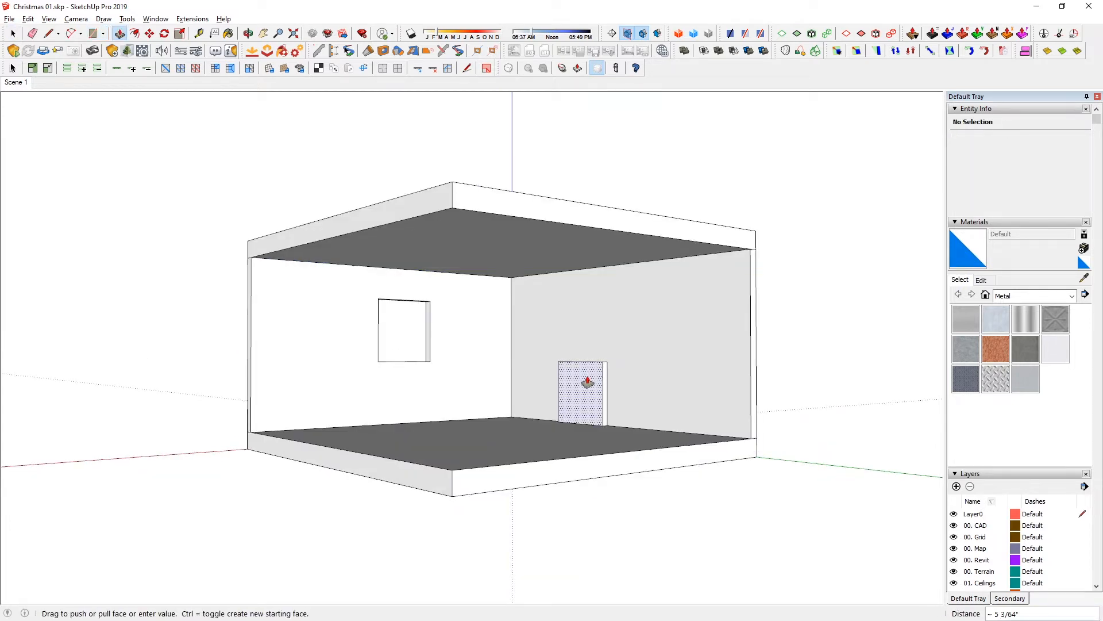
type("3\"")
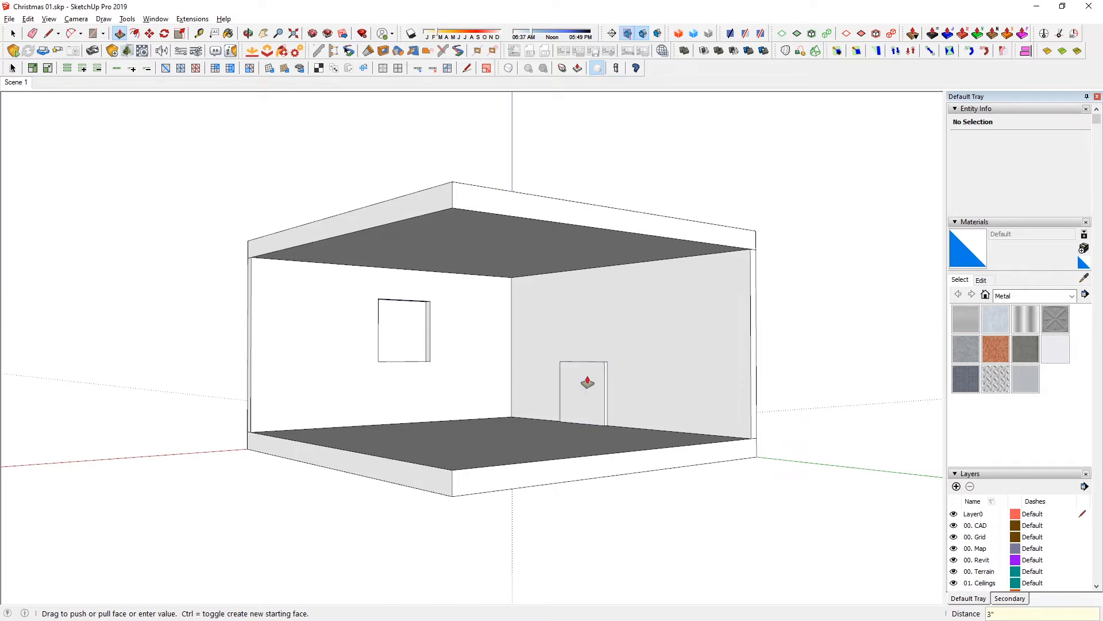
type("4\"5\"")
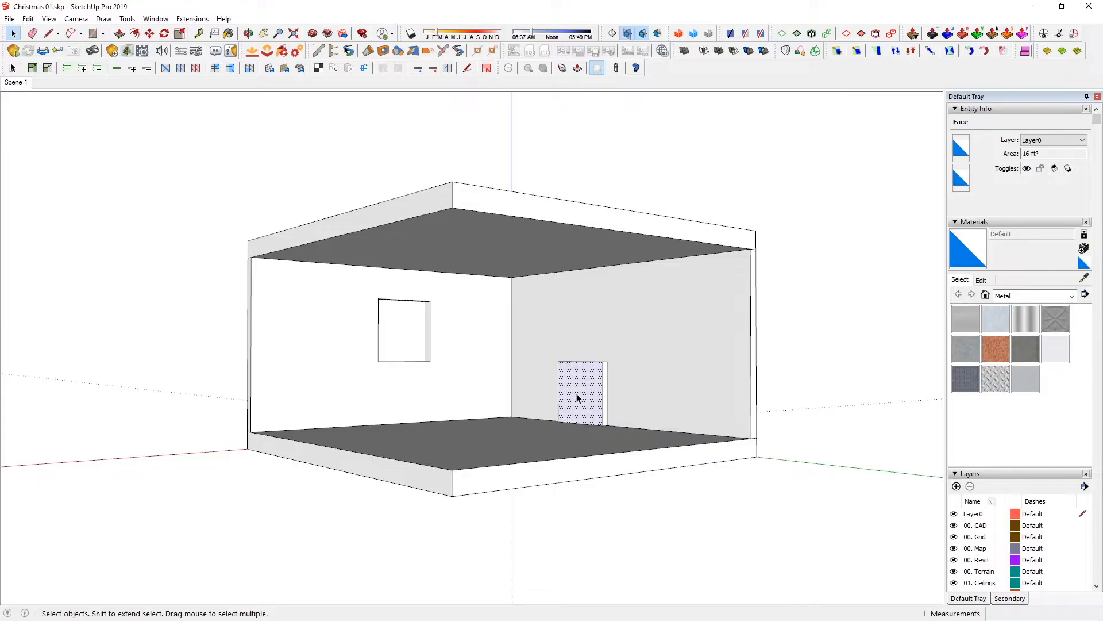
double_click(580, 390)
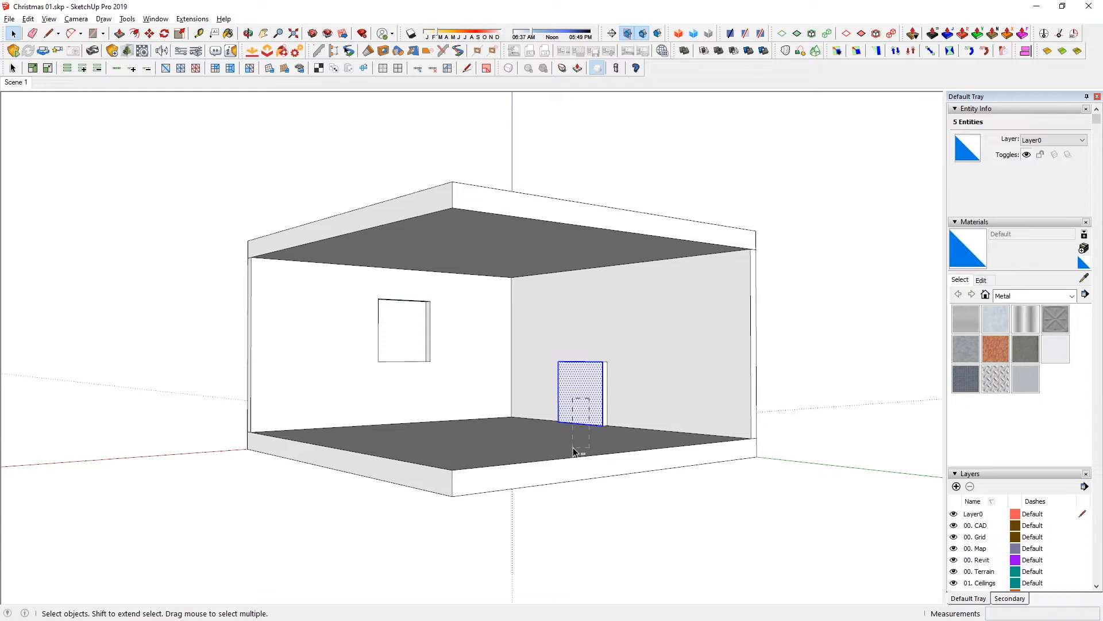
left_click_drag(573, 451, 575, 449, "ctrl+shift")
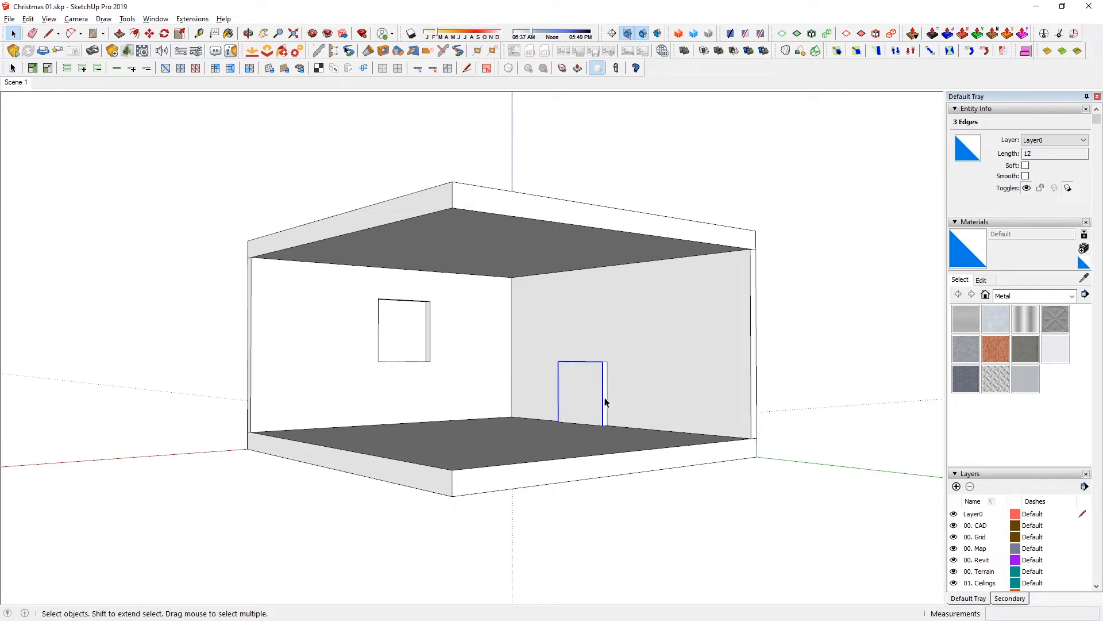
left_click(620, 434)
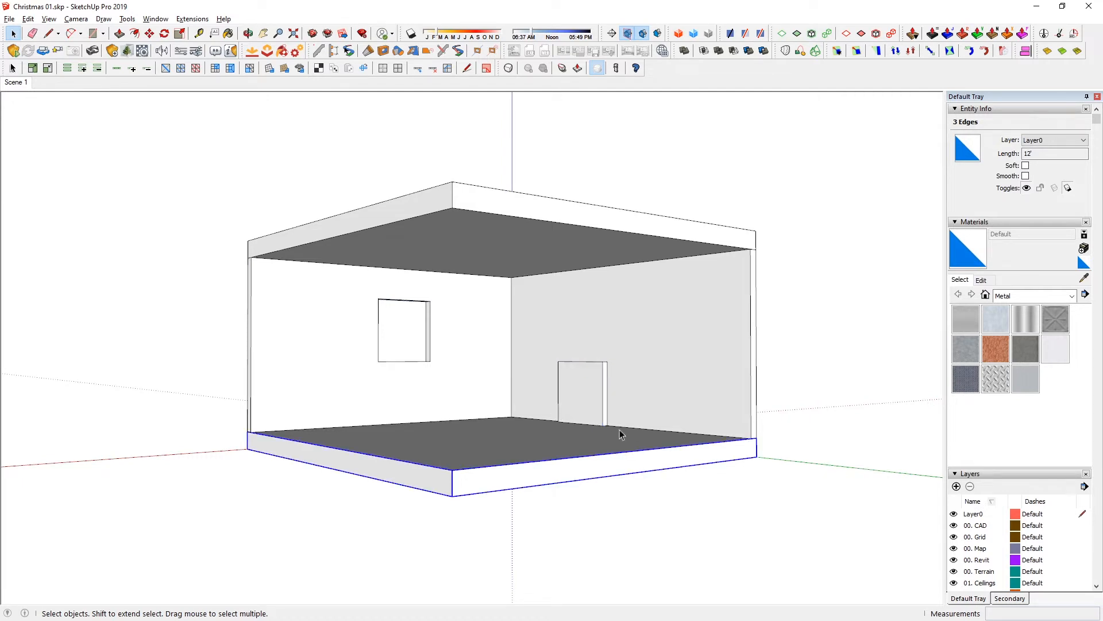
left_click(603, 404)
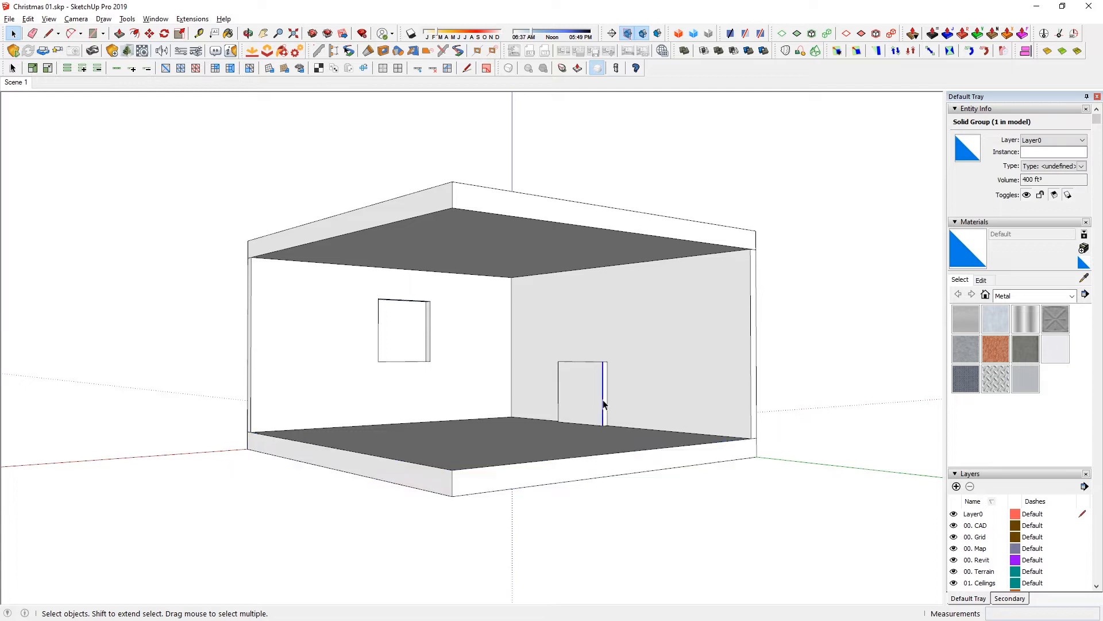
left_click(579, 362, "shift")
left_click(559, 375, "shift")
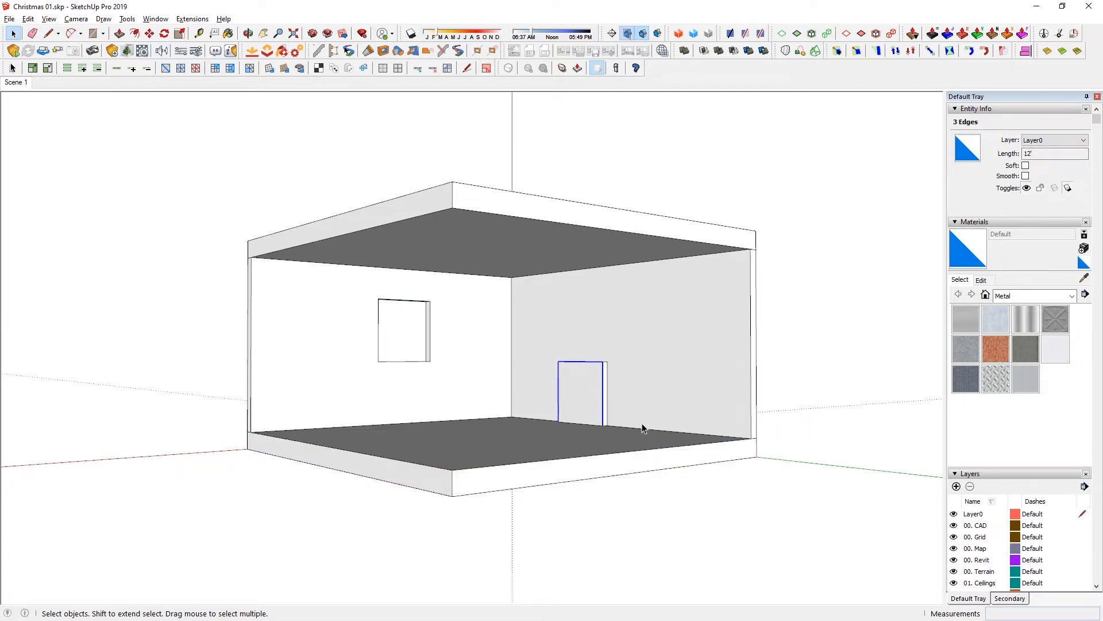
left_click(588, 393, "shift")
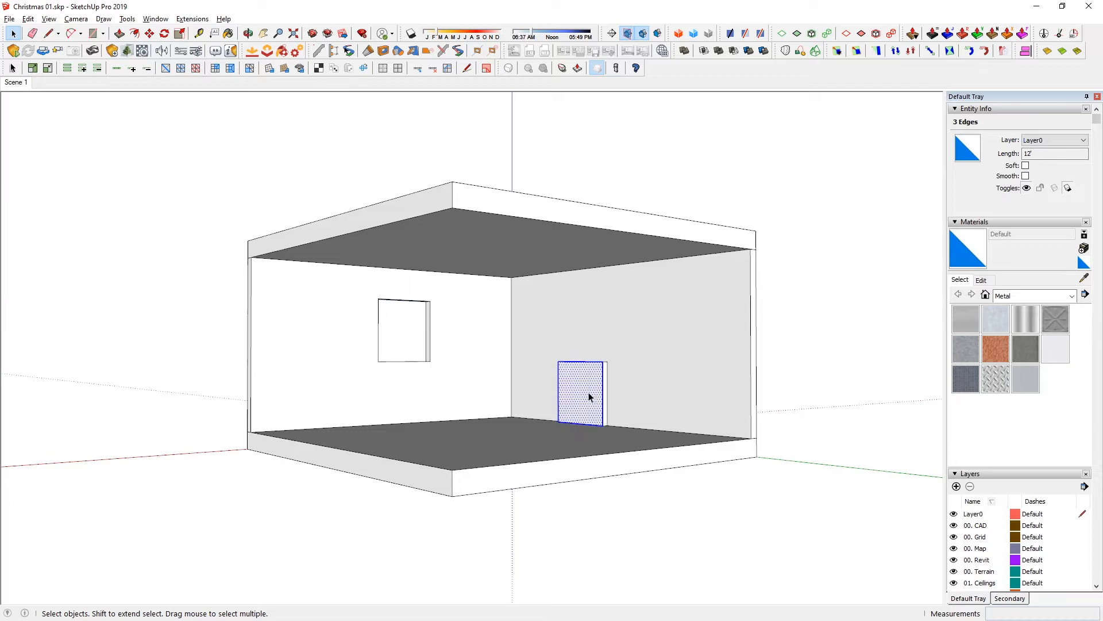
left_click(585, 403, "shift")
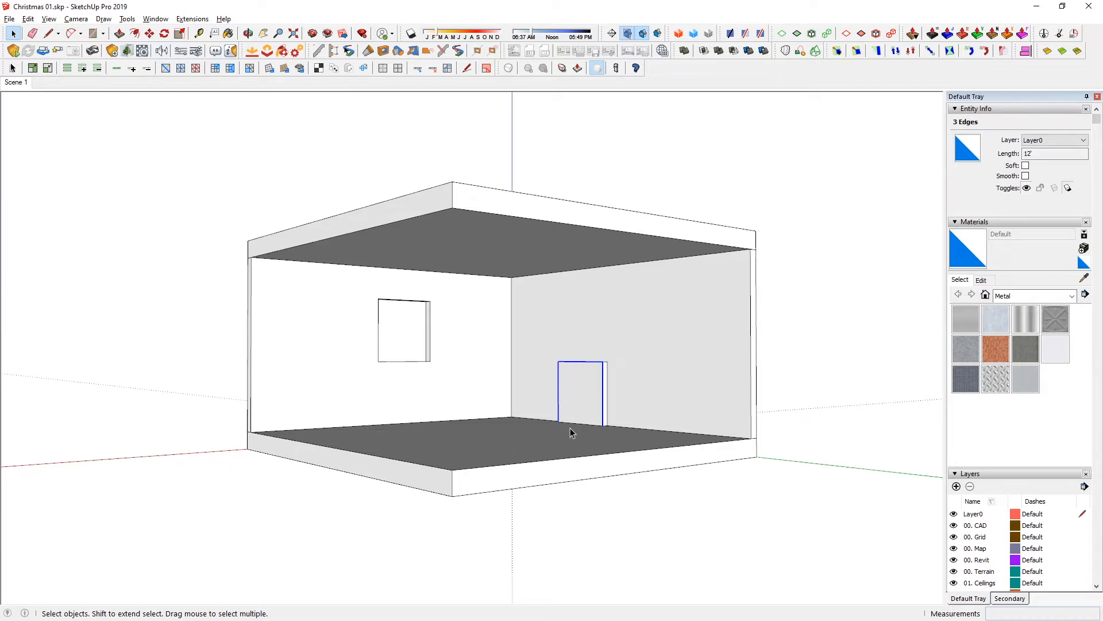
- Select only the top and two side edges of the fireplace's front face and offset them 8" inward
double_click(585, 388)
left_click(585, 387, "ctrl+shift")
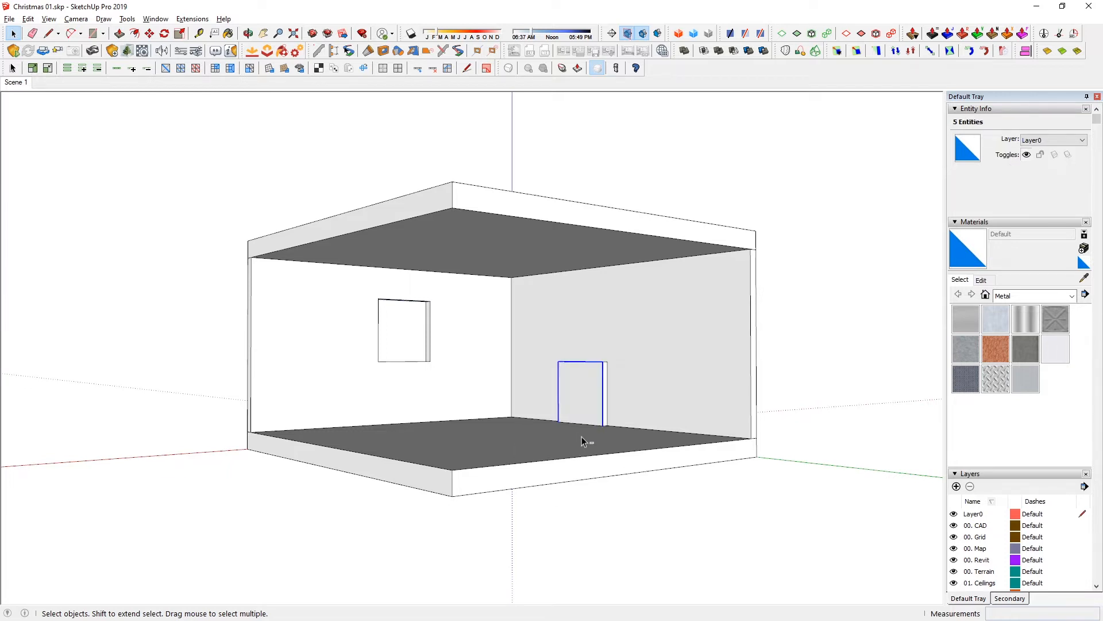
key("f")
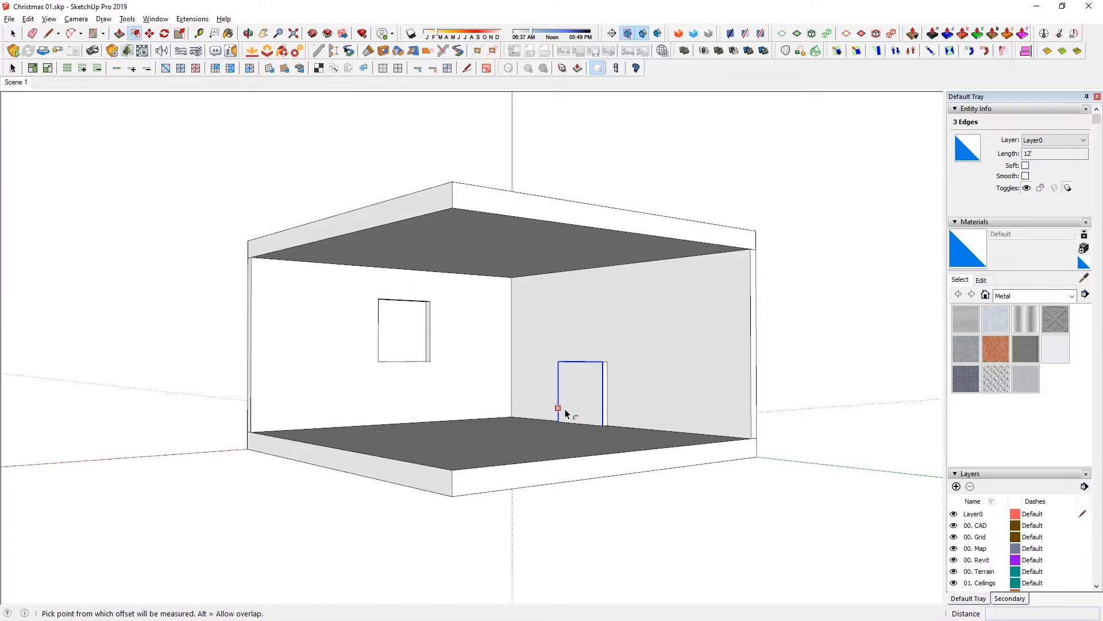
left_click(562, 381)
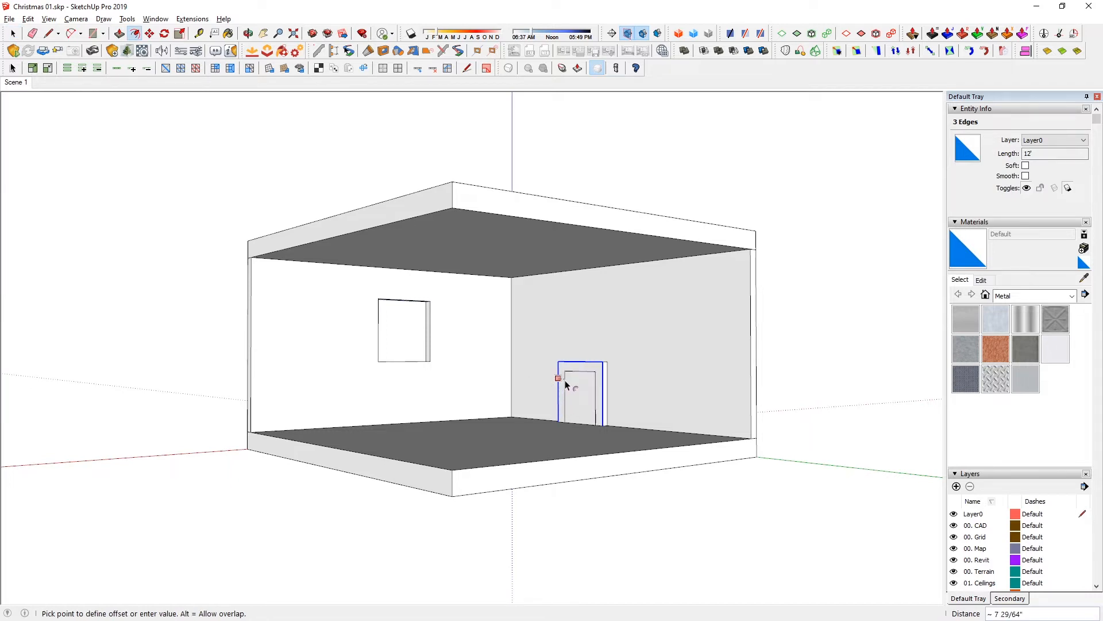
type("1'")
key("Return")
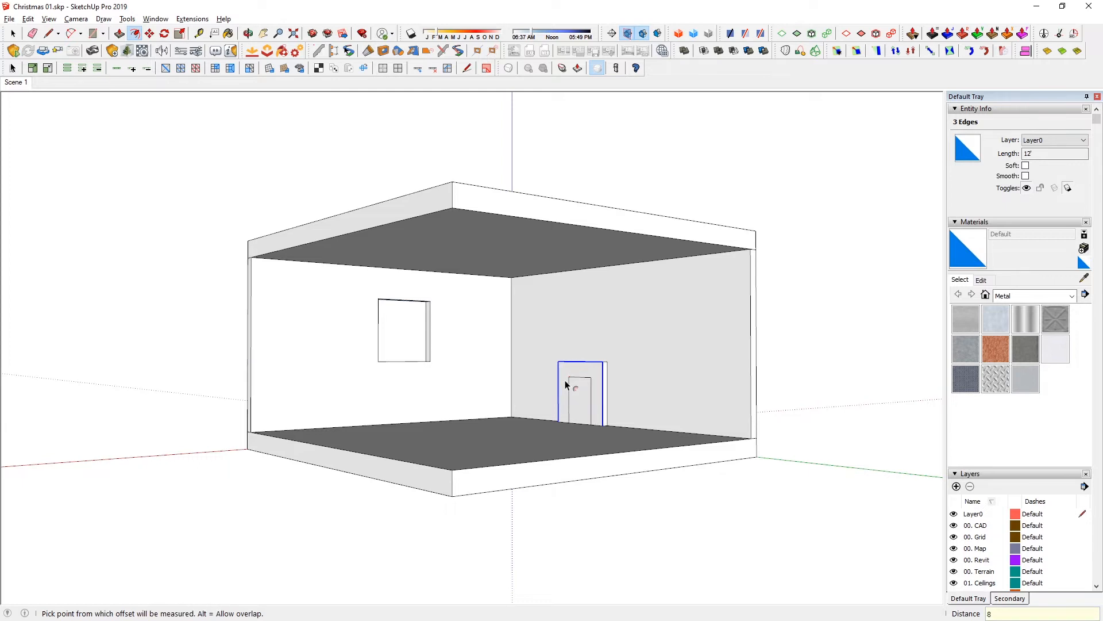
- Push the inner face of the fireplace back 5" to the wall to open the firebox
key("p")
left_click(574, 395)
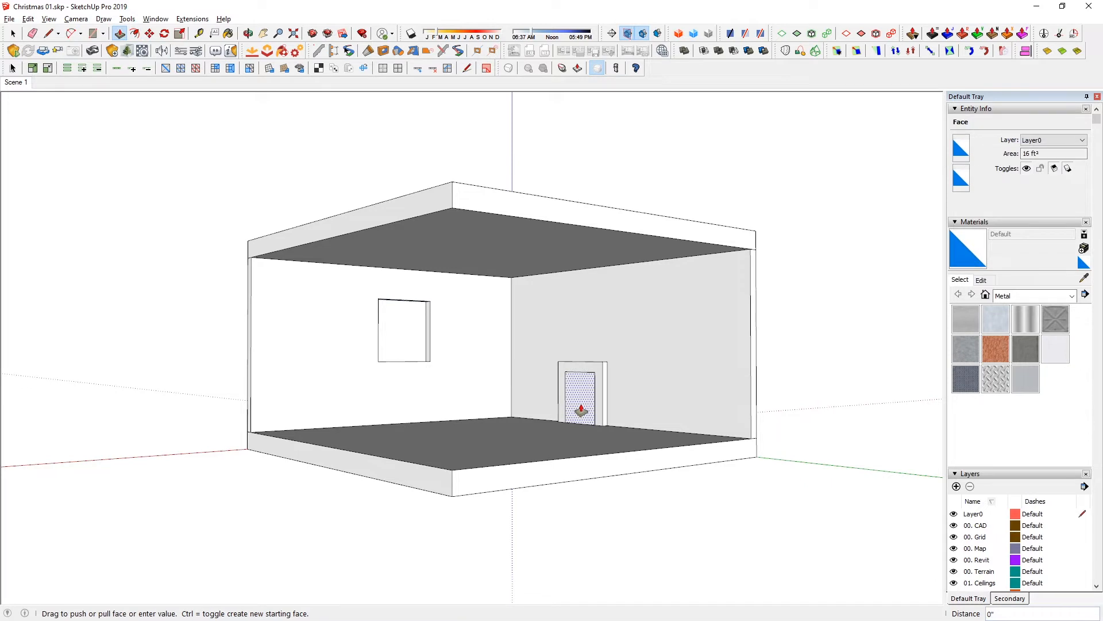
left_click(610, 371)
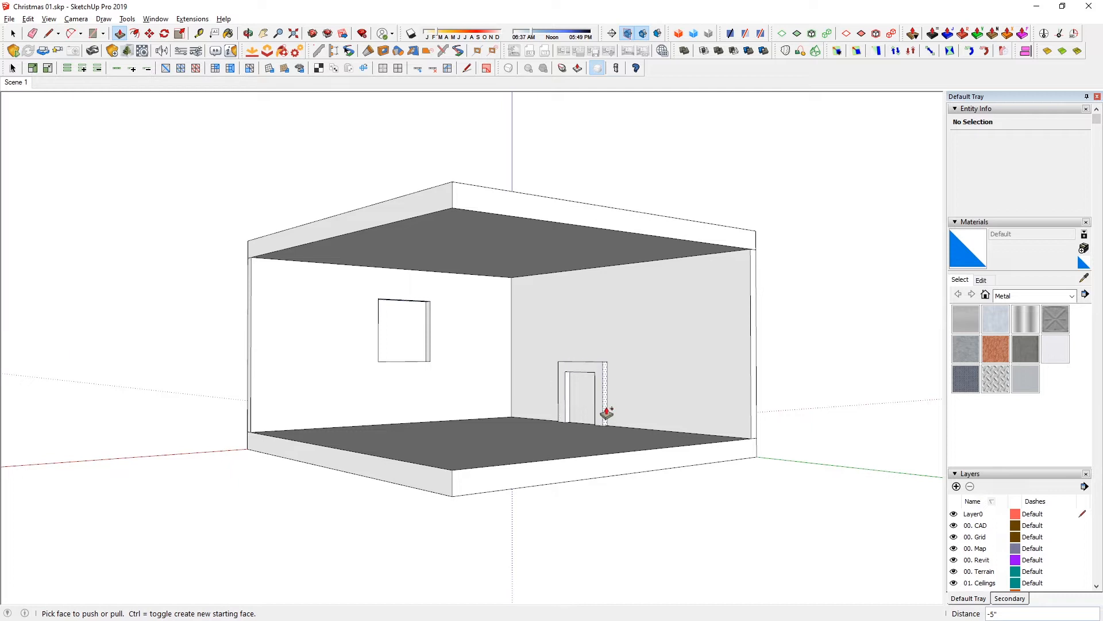
- Copy the fireplace's inner face with its edges and push the original face back 5" to cut the firebox opening
key("space")
left_click(581, 399)
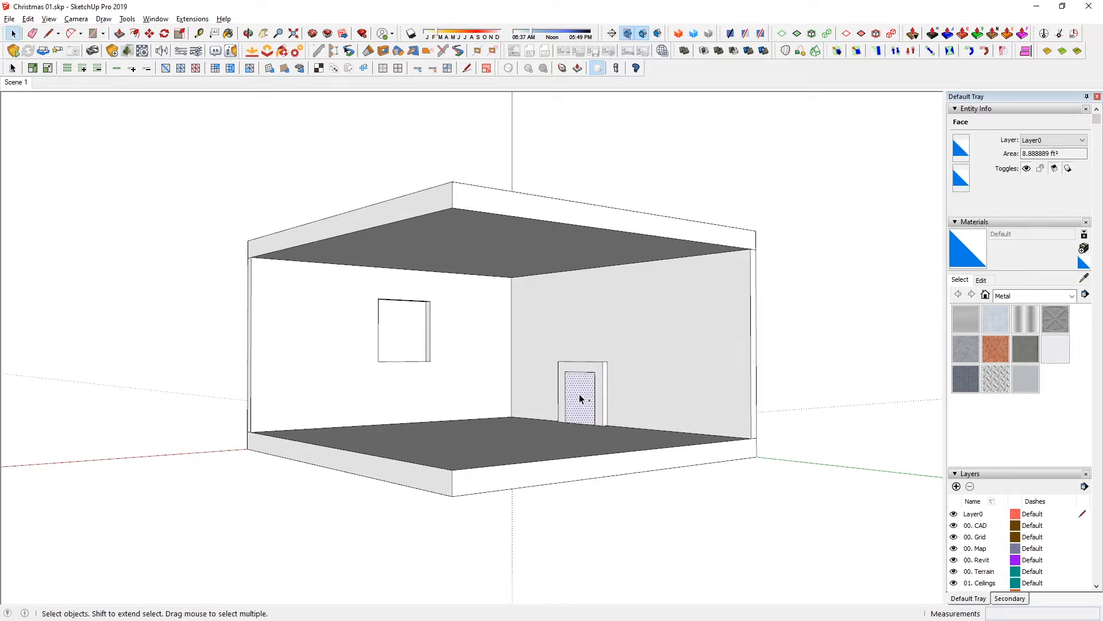
key("p")
left_click_drag(578, 397, 611, 433)
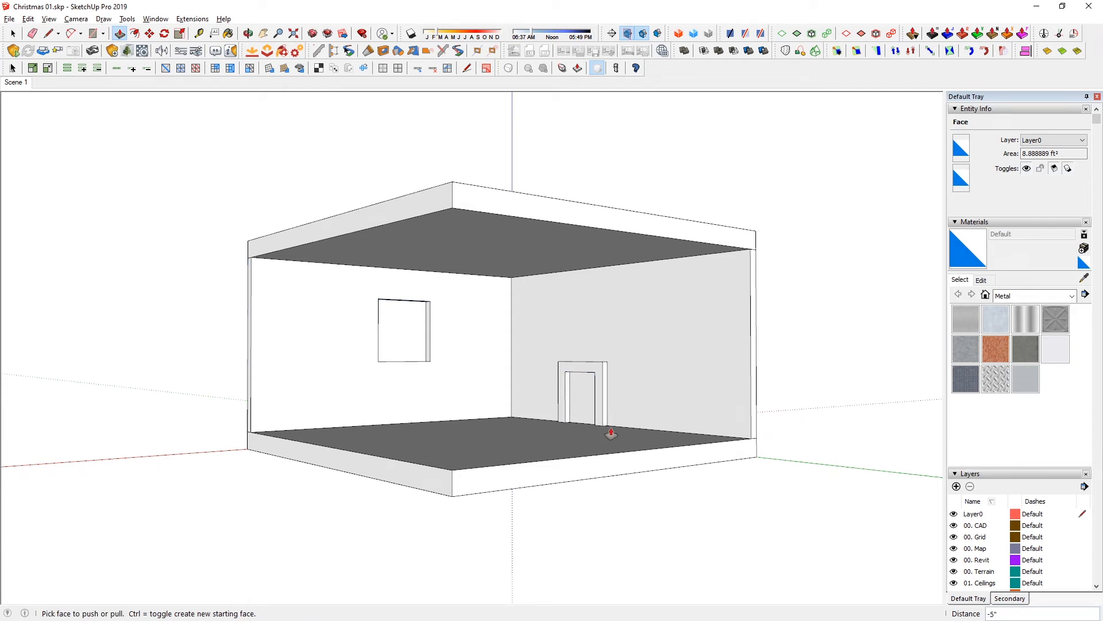
- Select the whole fireplace surround, and open the wall group to paste the copied firebox face in place
key("space")
triple_click(598, 385)
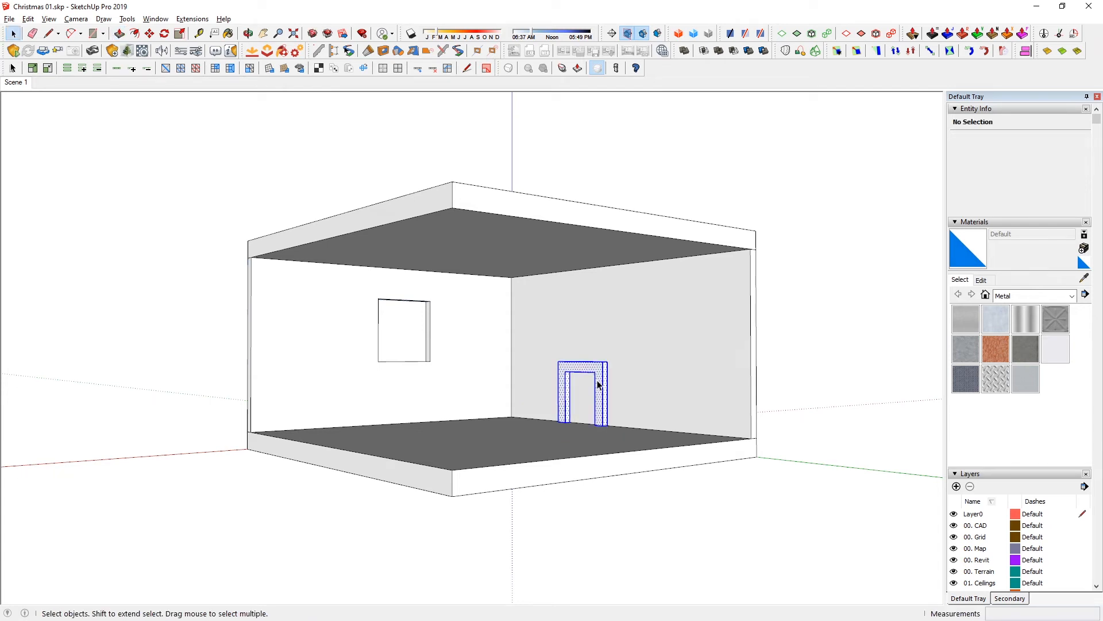
double_click(636, 380)
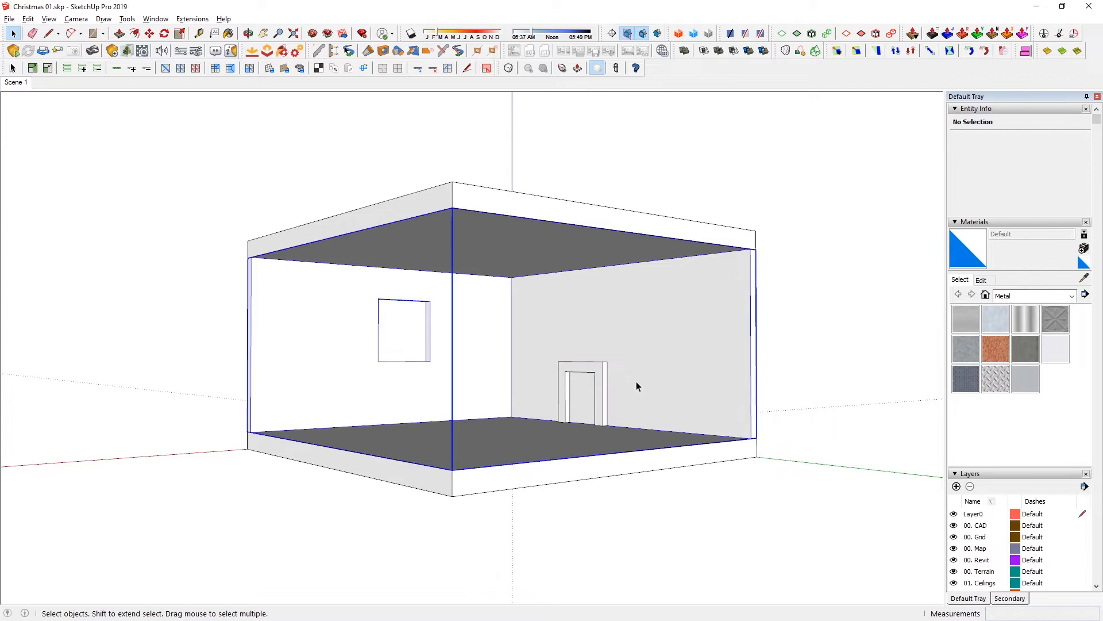
key("ctrl+shift+v")
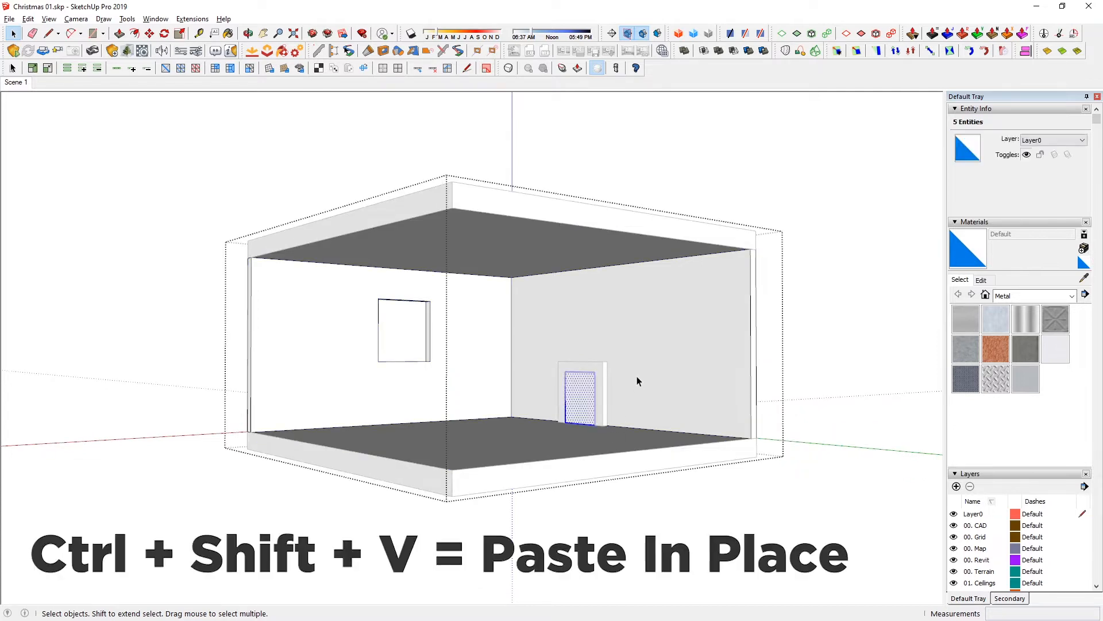
- Extrude the pasted firebox face 5" to the wall surface and hide the rest of the model
key("p")
left_click(573, 396)
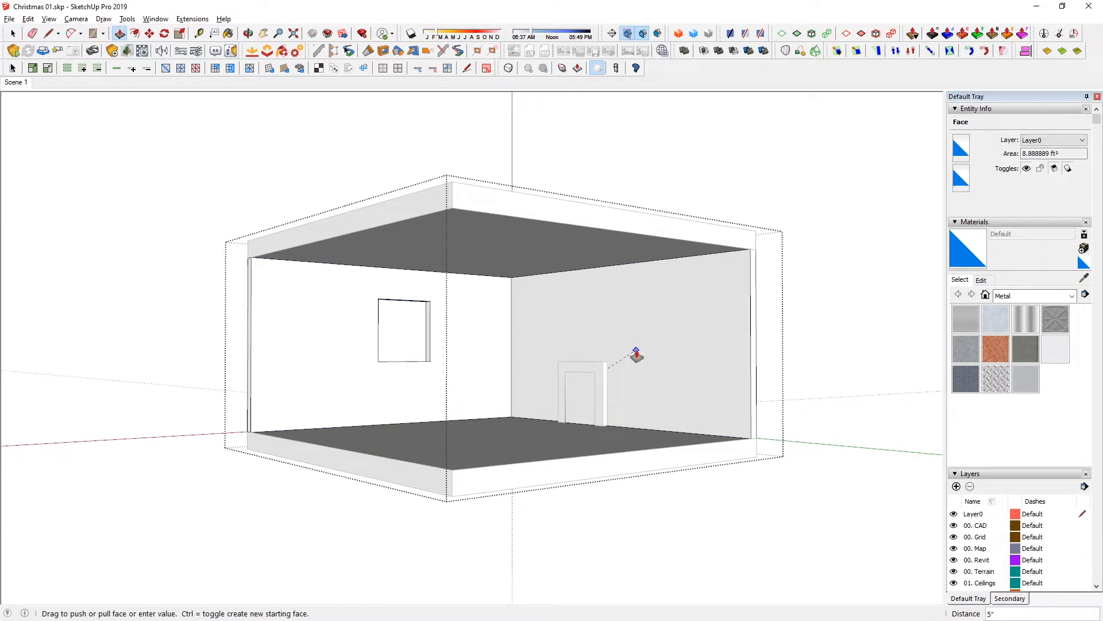
left_click(646, 352)
key("ctrl+h")
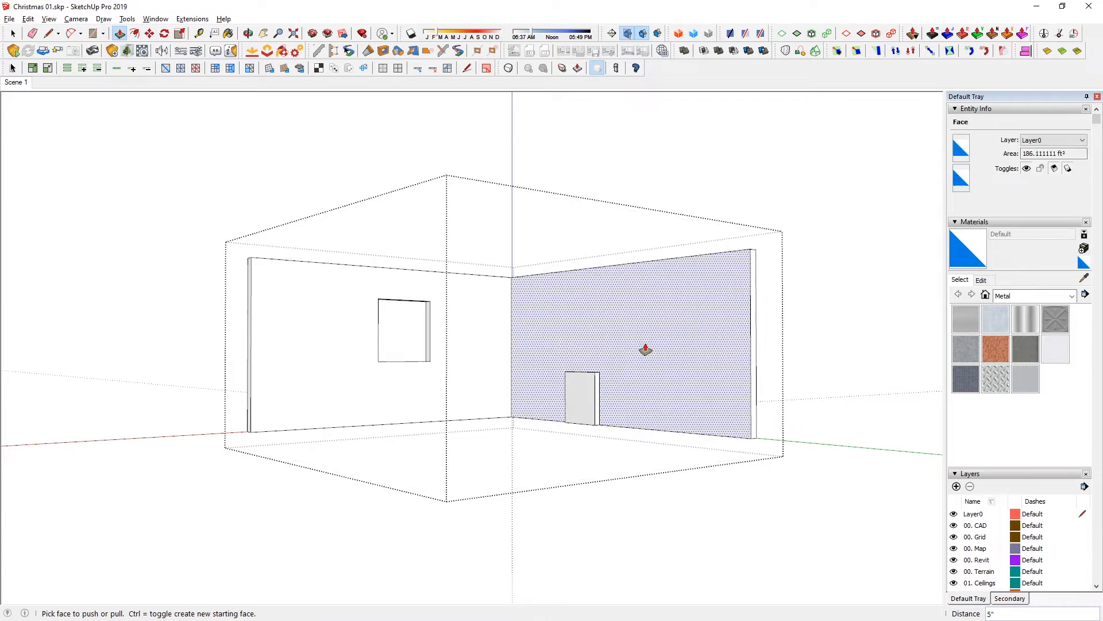
- Push the front face of the firebox block back 5" so it sits flush with the wall
left_click(575, 397)
left_click(634, 364)
left_click(633, 346)
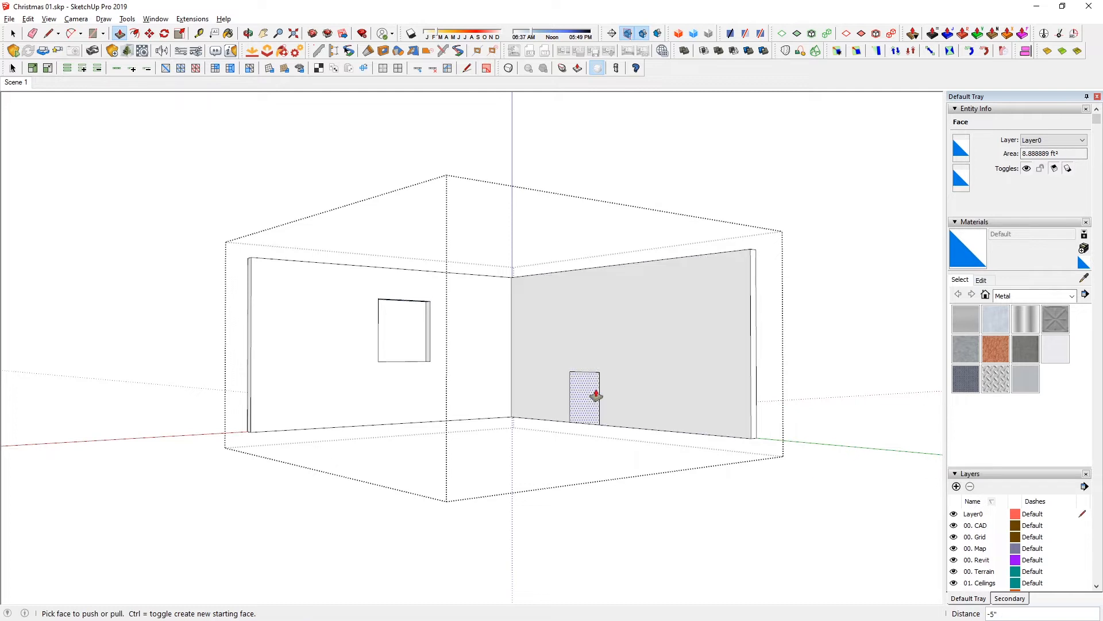
- Thicken the fireplace wall by pulling its outer face outward, and push the firebox face 6" into the wall
left_click(584, 397)
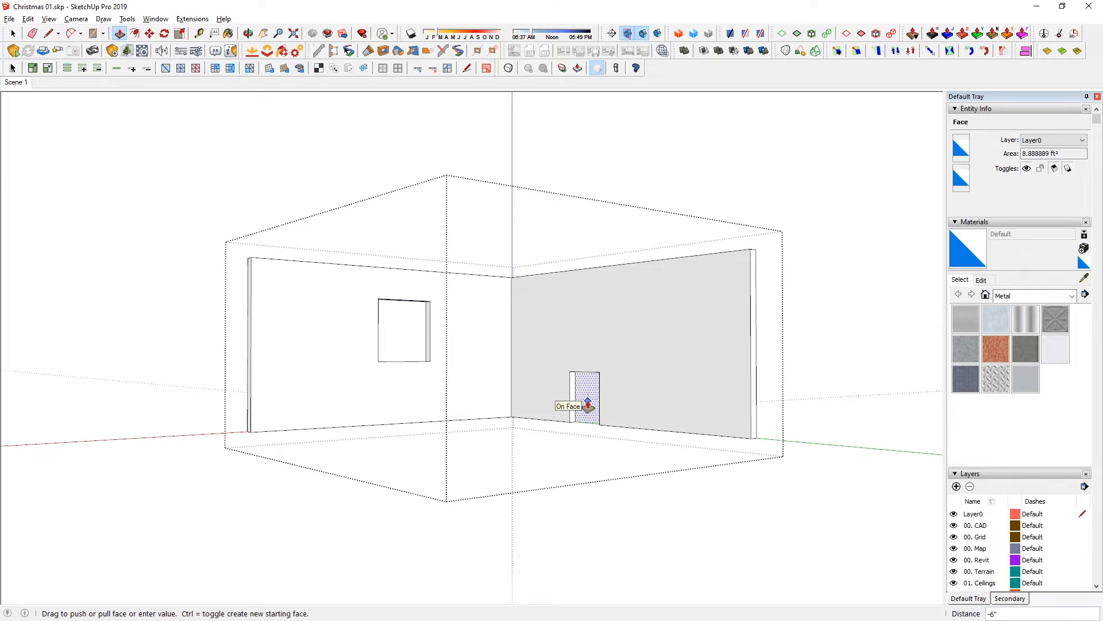
left_click(585, 397)
middle_click_drag(682, 396, 315, 430)
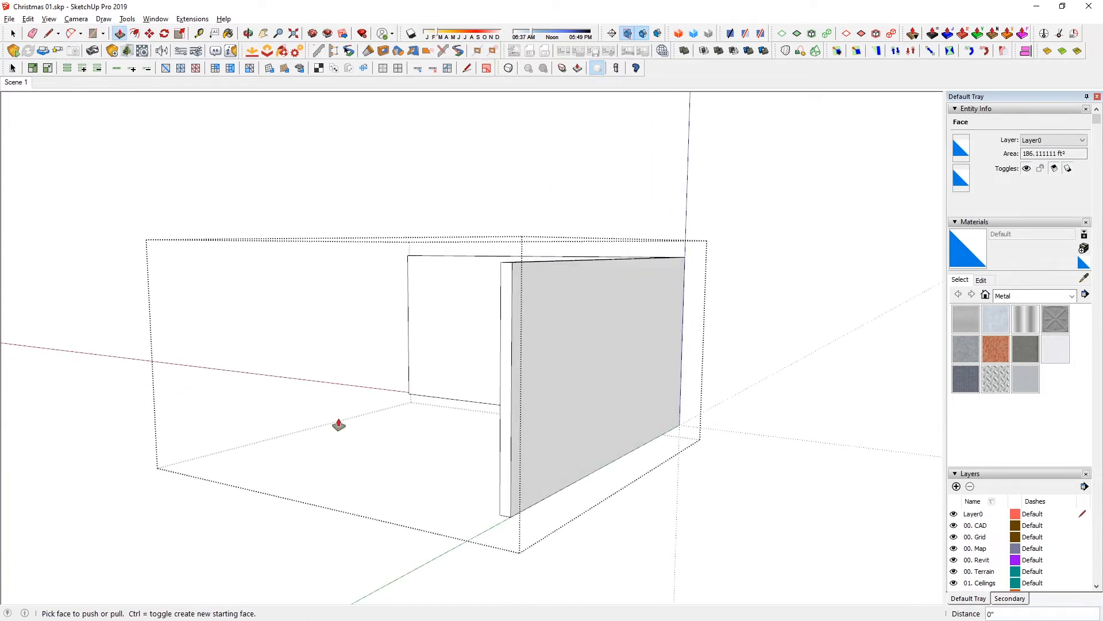
left_click(593, 366)
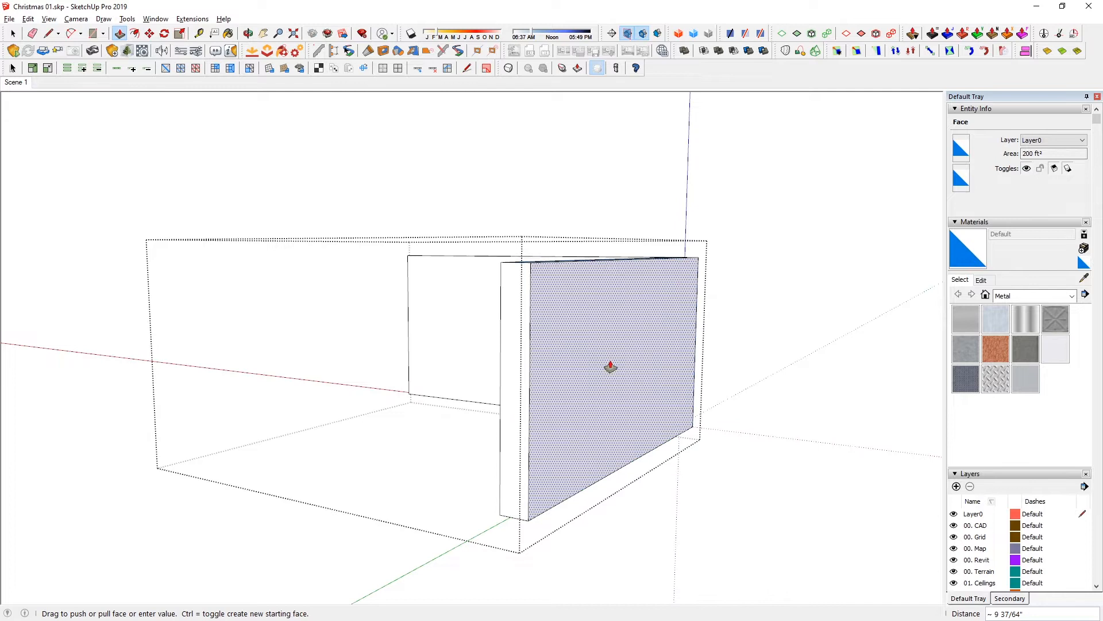
middle_click_drag(611, 366, 571, 389)
left_click(566, 401)
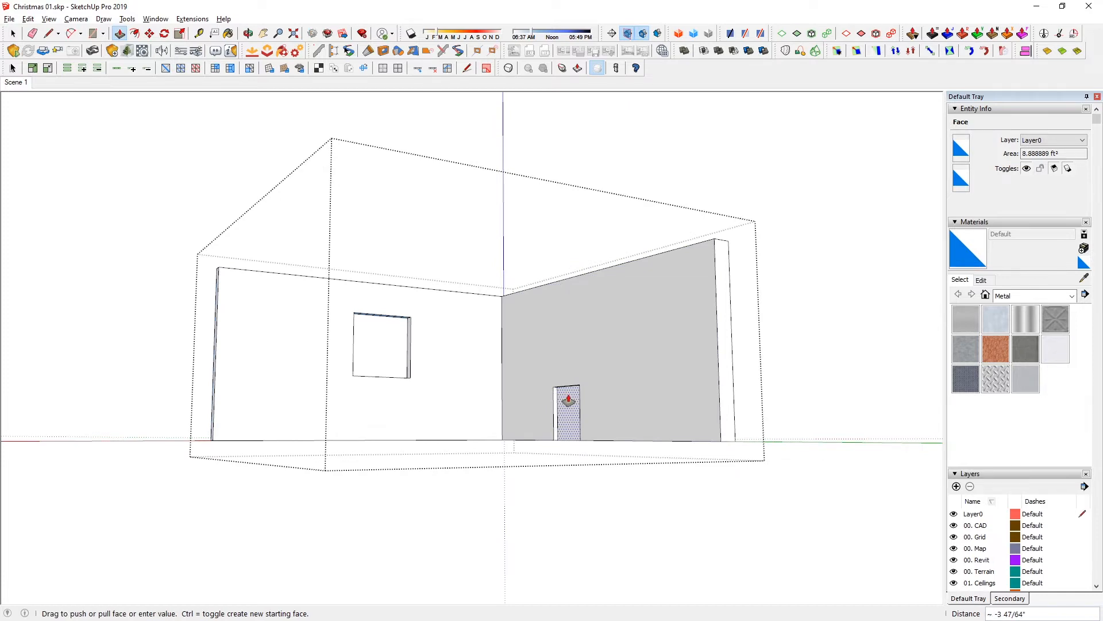
left_click(567, 401)
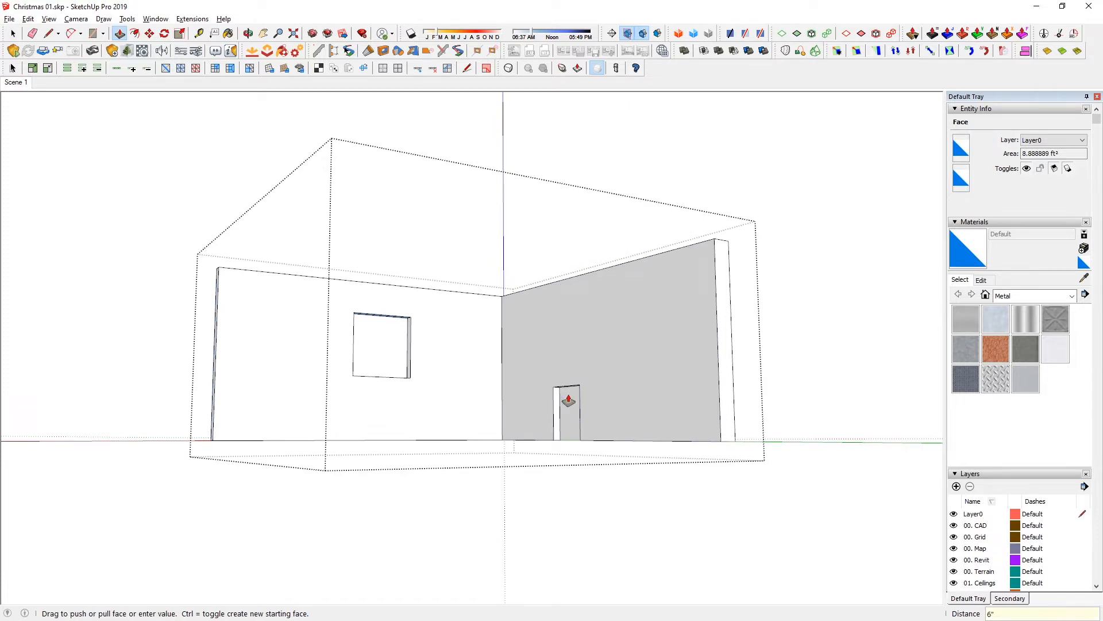
key("space")
- Open the fireplace surround group and push one inner jamb and the lintel's underside 1" into the opening
middle_click_drag(583, 368, 531, 409)
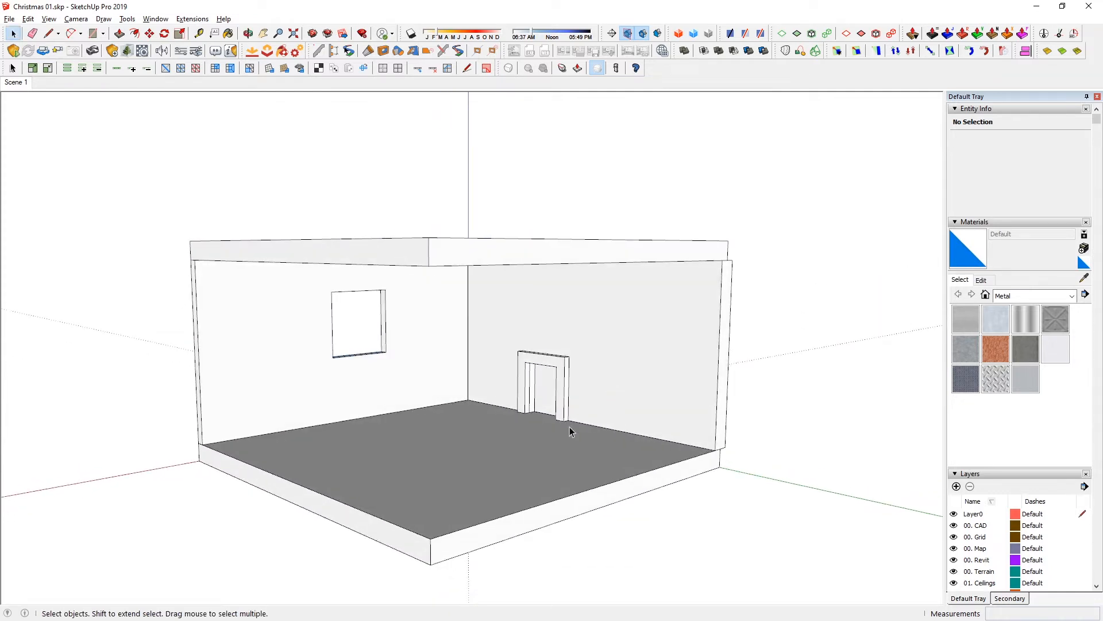
scroll(585, 419, "up", 3)
middle_click_drag(585, 419, 423, 382)
scroll(547, 416, "up", 5)
double_click(484, 394)
key("p")
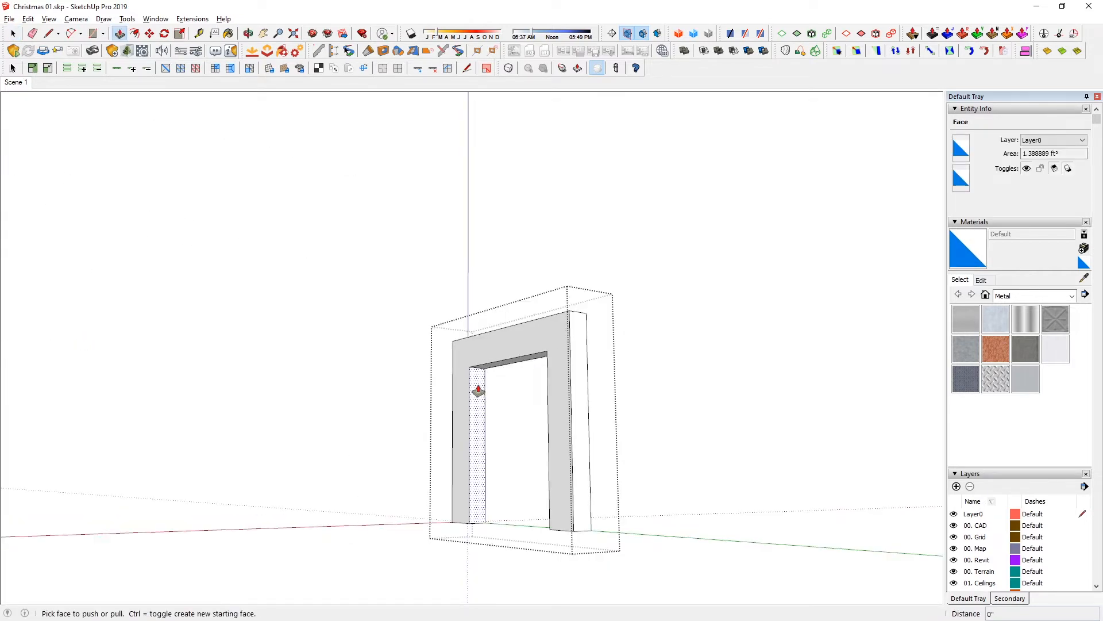
middle_click_drag(478, 391, 478, 421)
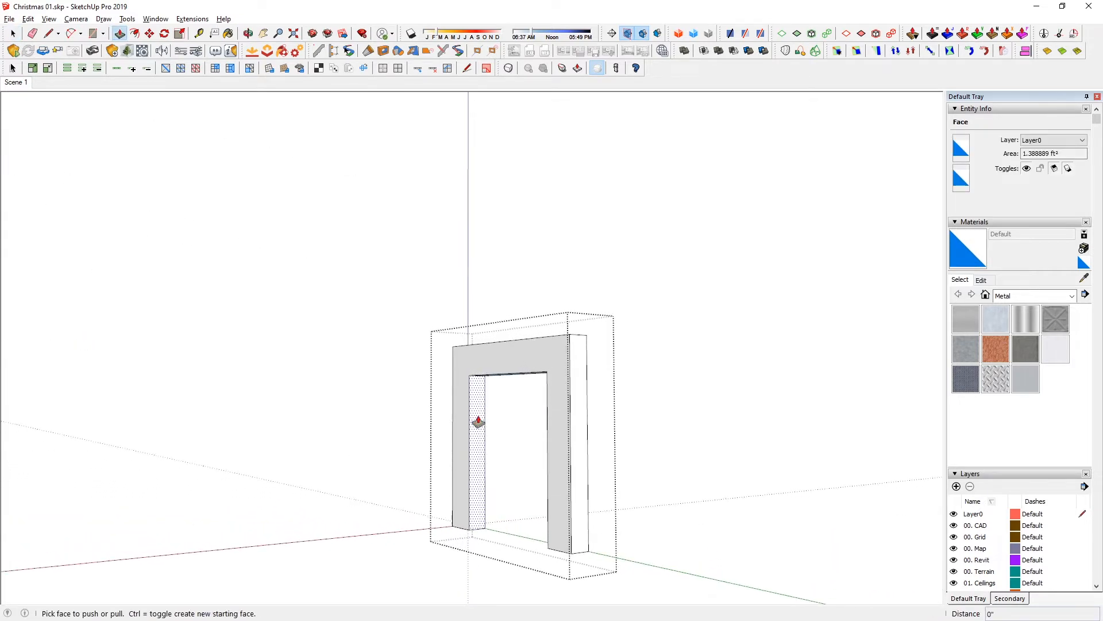
left_click(478, 421)
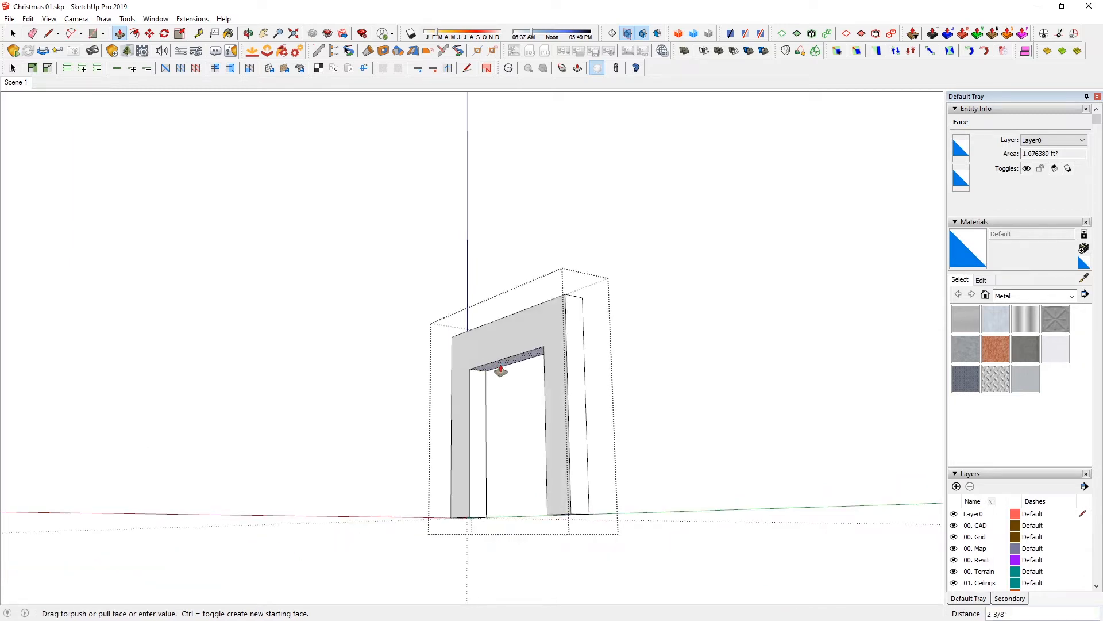
type("1")
key("Return")
- Push the opposite inner jamb of the fireplace surround 1" into the opening
middle_click_drag(505, 362, 644, 440)
left_click(645, 440)
type("1")
key("Return")
middle_click_drag(664, 398, 250, 426)
- Offset the three opening edges on the back of the surround by 1" to outline a thin strip
key("space")
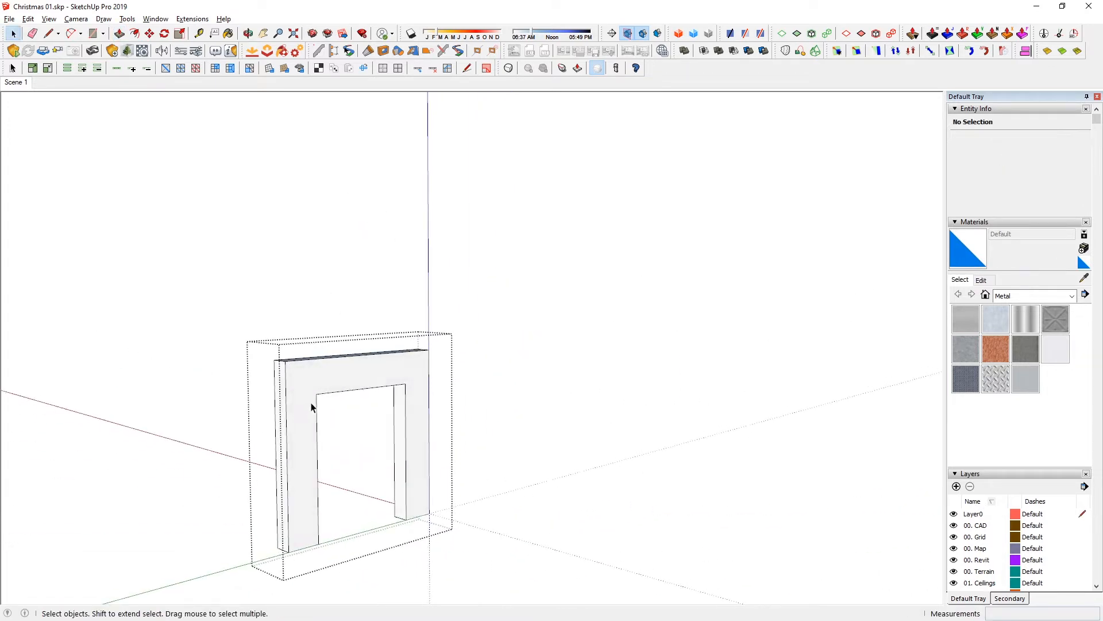
left_click(316, 410)
left_click(368, 389, "shift")
left_click(406, 401, "shift")
key("f")
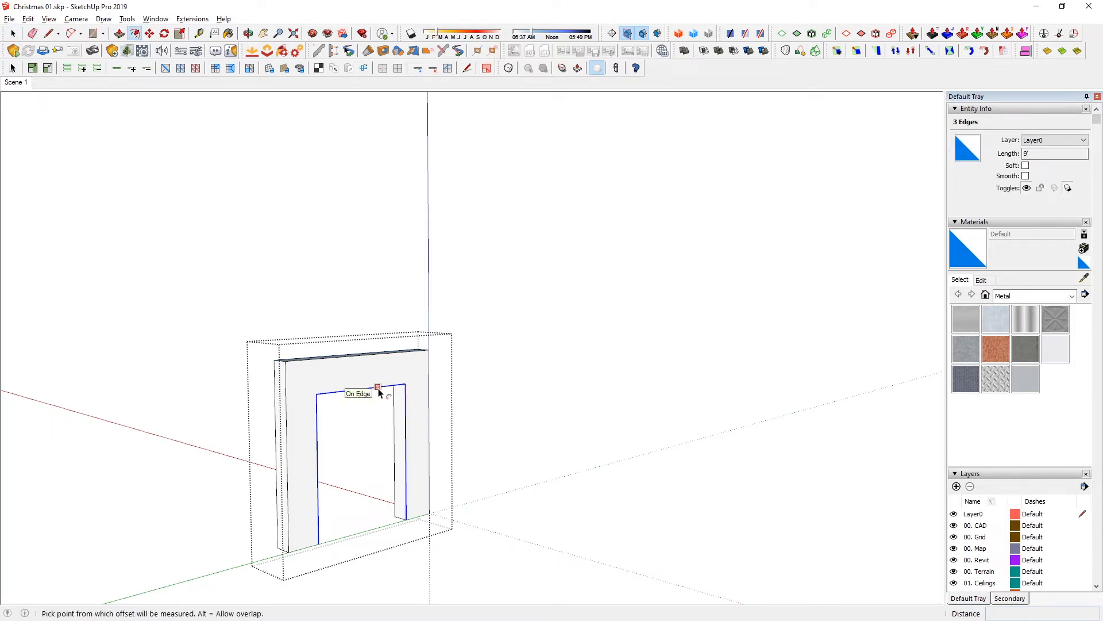
left_click(379, 389)
type("1")
key("Return")
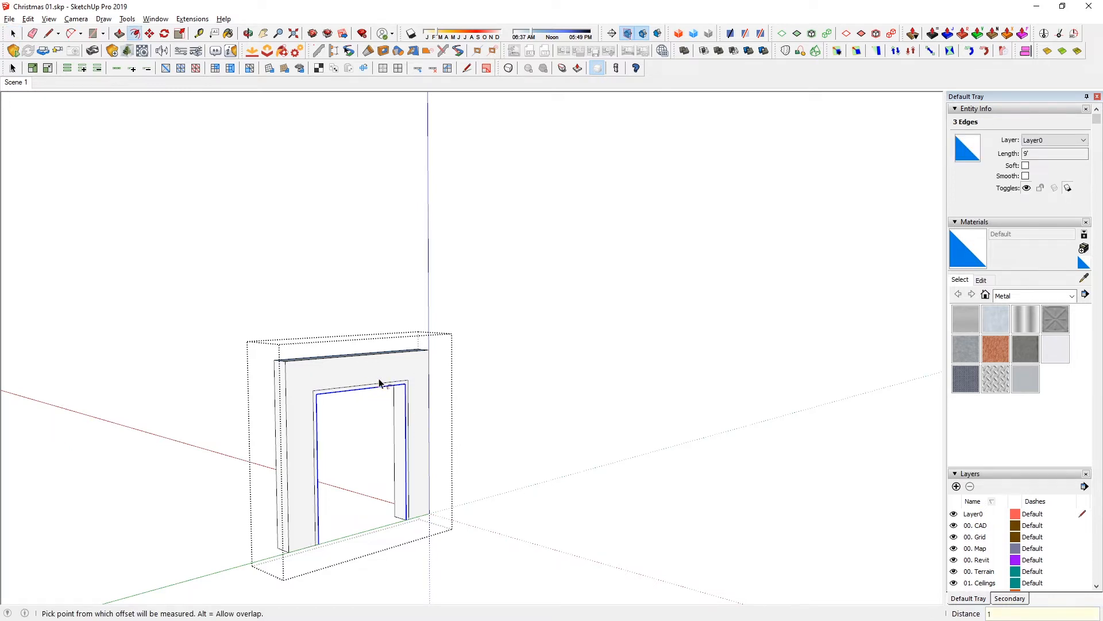
- Extrude the thin strip backward into the wall recess to line the firebox, and exit the surround group
key("p")
left_click(371, 394)
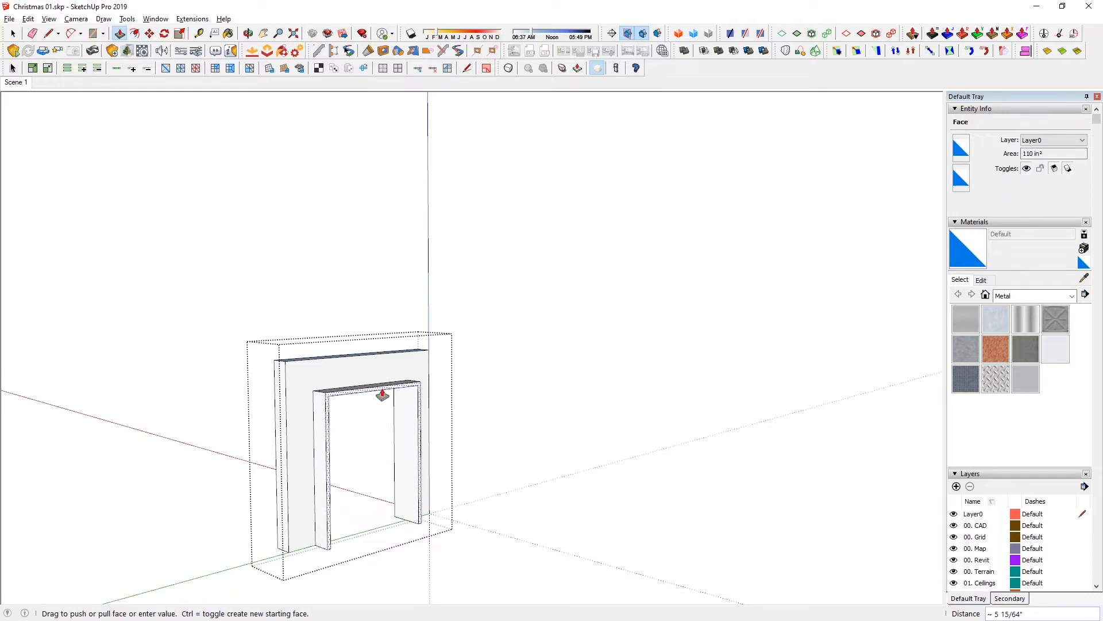
left_click(383, 395)
middle_click_drag(382, 394, 525, 505)
key("space")
key("Escape")
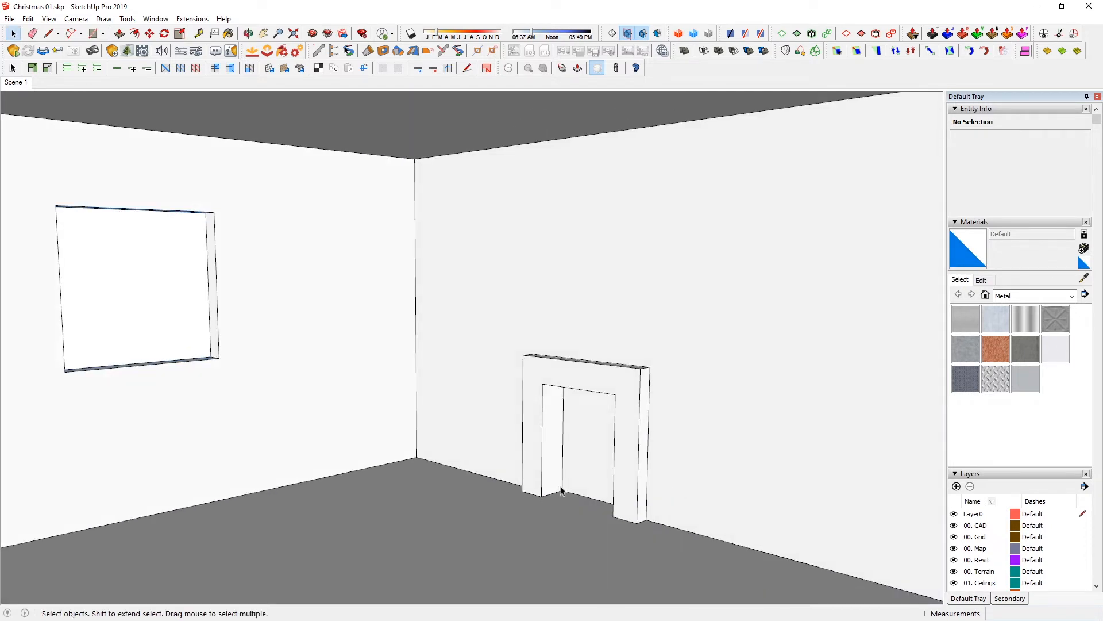
left_click(626, 431)
key("m")
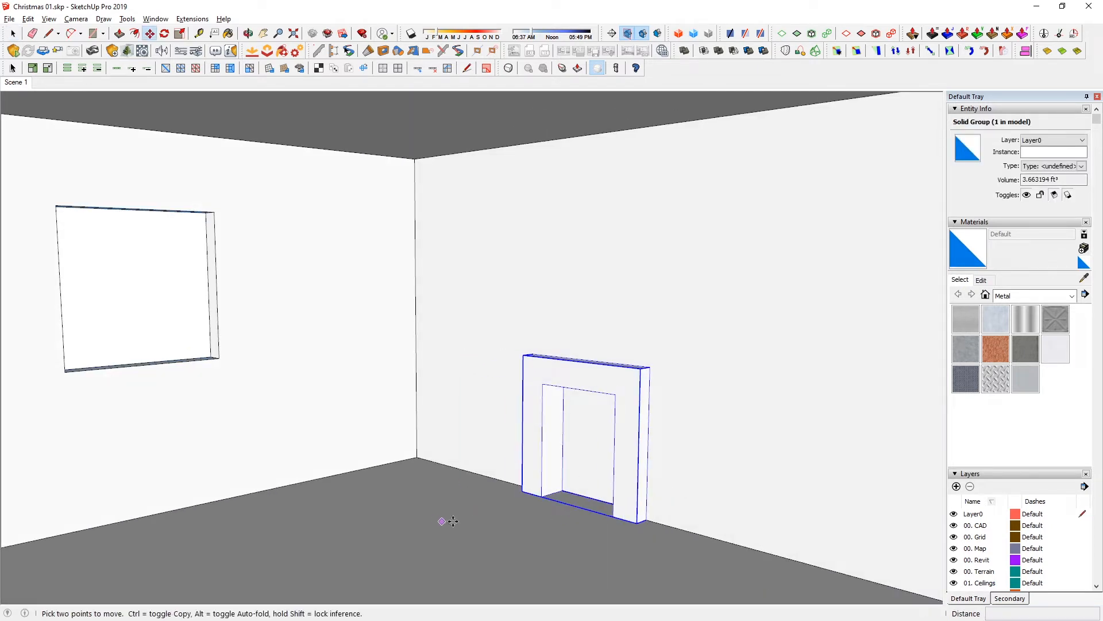
left_click(572, 519)
key("space")
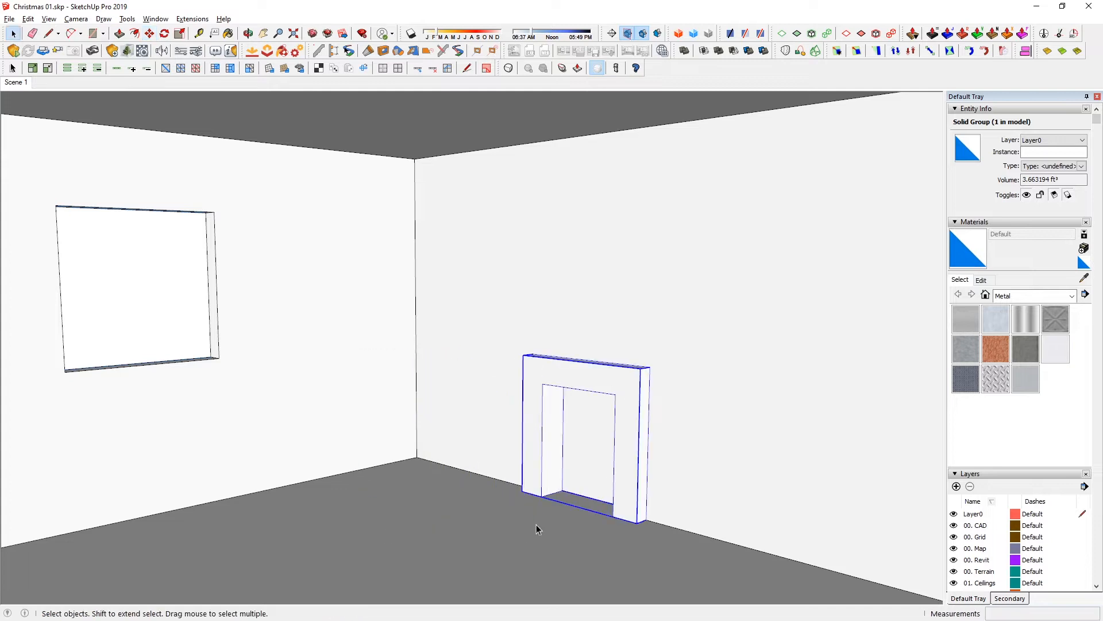
- Draw a circle on the floor near the room's corner and extrude it upward into a tall cylinder
middle_click_drag(581, 435, 545, 375)
scroll(515, 462, "down", 5)
key("c")
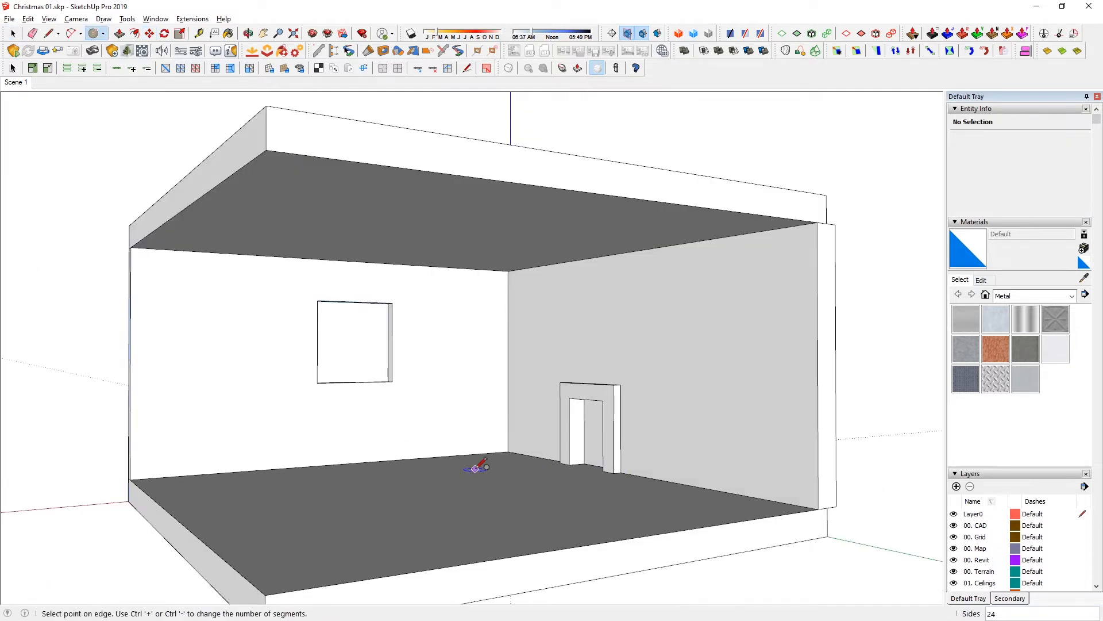
left_click(522, 463)
key("p")
left_click_drag(495, 467, 500, 276)
middle_click_drag(500, 276, 414, 334)
- Scale the cylinder's top face down about its center to a small tip, forming a cone for the tree
left_click(504, 300)
double_click(497, 300)
scroll(492, 306, "up", 4)
key("s")
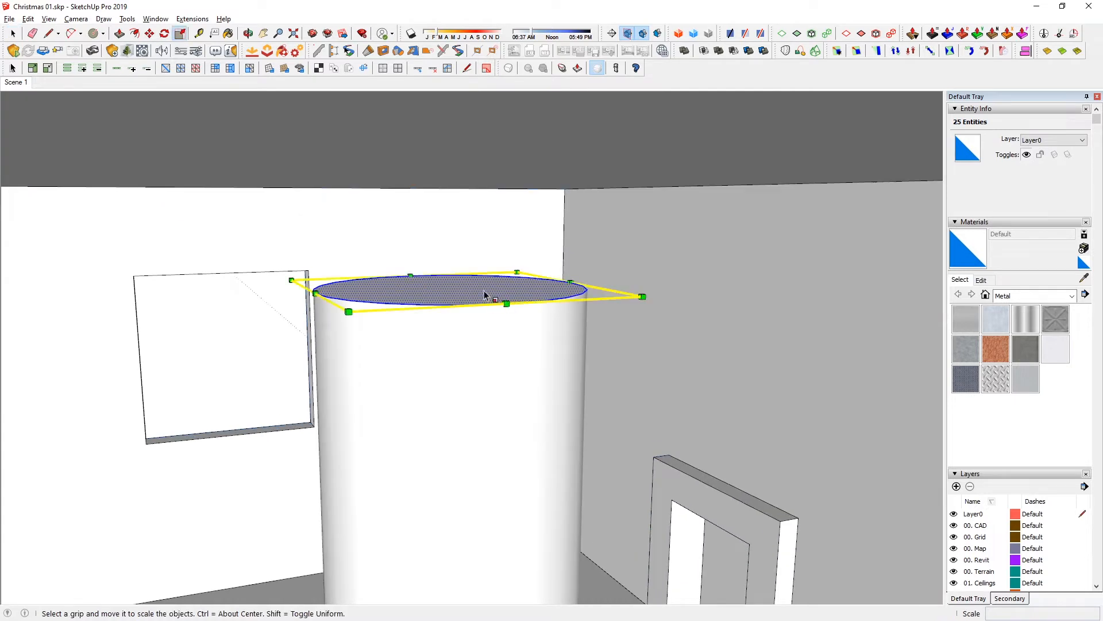
left_click_drag(510, 276, 450, 299)
scroll(476, 351, "down", 1)
scroll(475, 305, "up", 3)
scroll(453, 303, "down", 4)
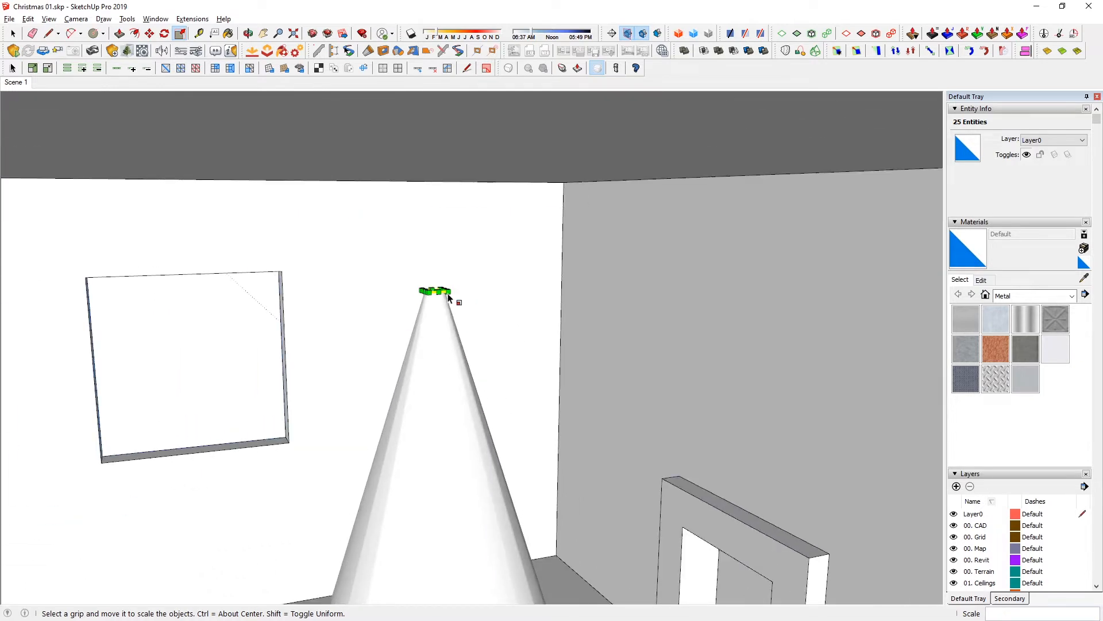
- Group the whole cone and move it across the floor closer to the fireplace wall
middle_click_drag(453, 364, 500, 309)
scroll(483, 307, "down", 2)
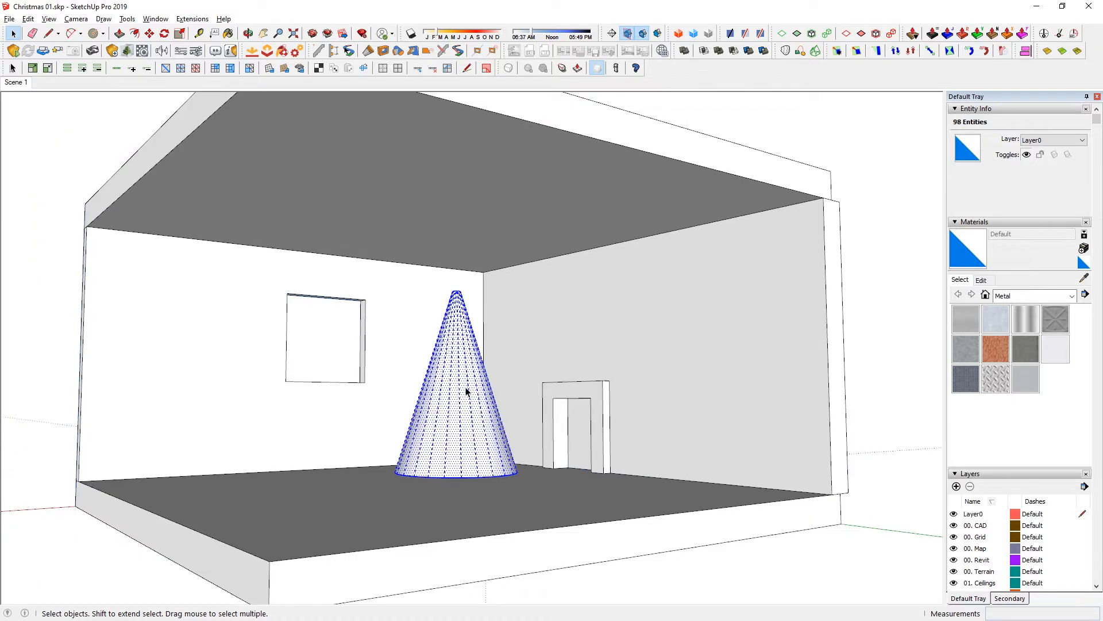
key("g")
key("m")
middle_click_drag(498, 487, 471, 560)
left_click(480, 529)
left_click(498, 510)
key("ctrl+t")
key("space")
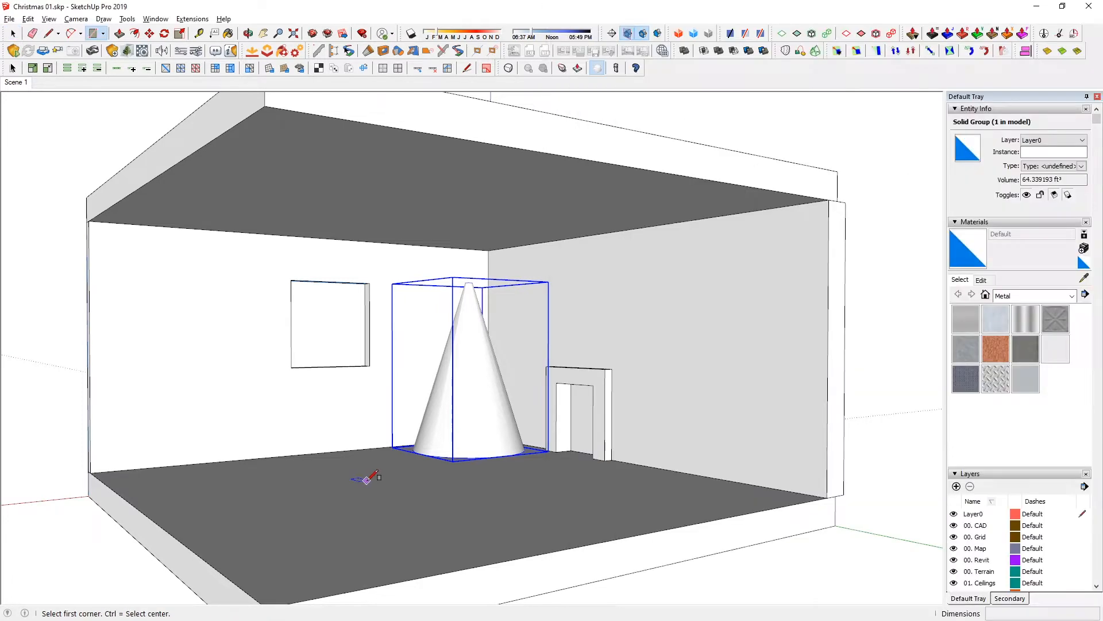
- Draw a 2' by 5' rectangle on the floor in front of the cone, extrude it into a low box and group it
left_click(366, 480)
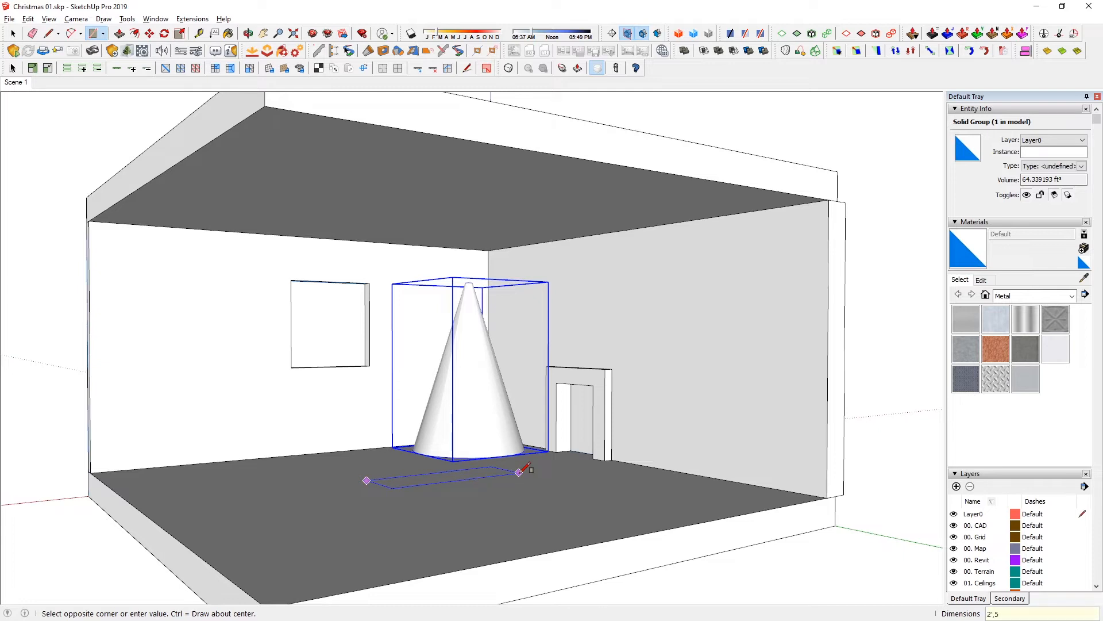
left_click(519, 472)
key("p")
left_click(403, 488)
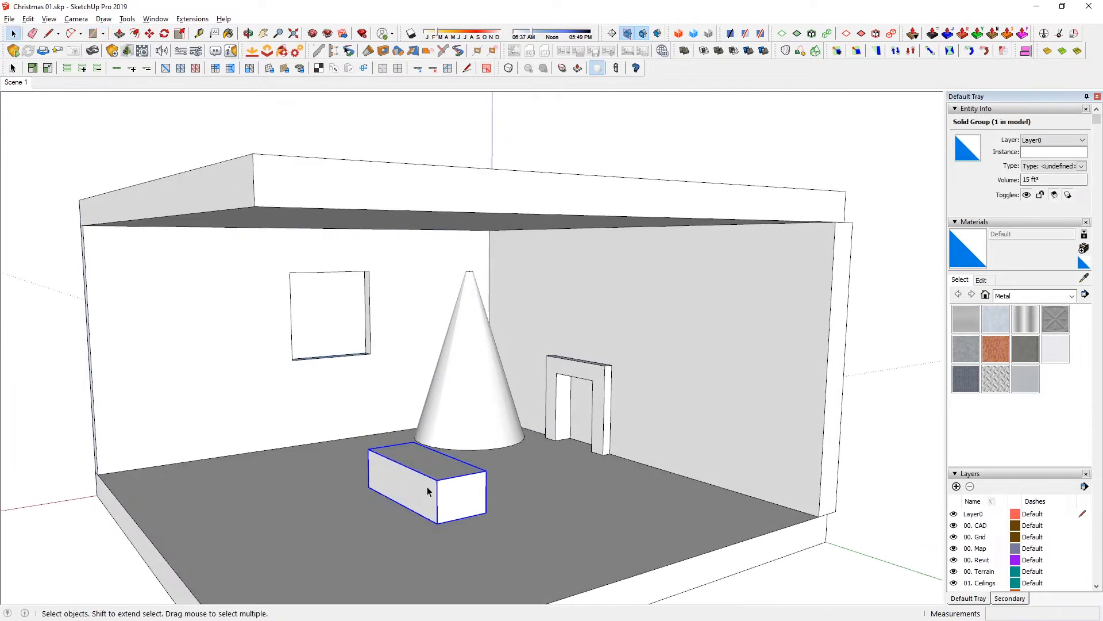
- Rotate the box a quarter turn so it runs parallel to the window wall, and position it in front of the cone
key("m")
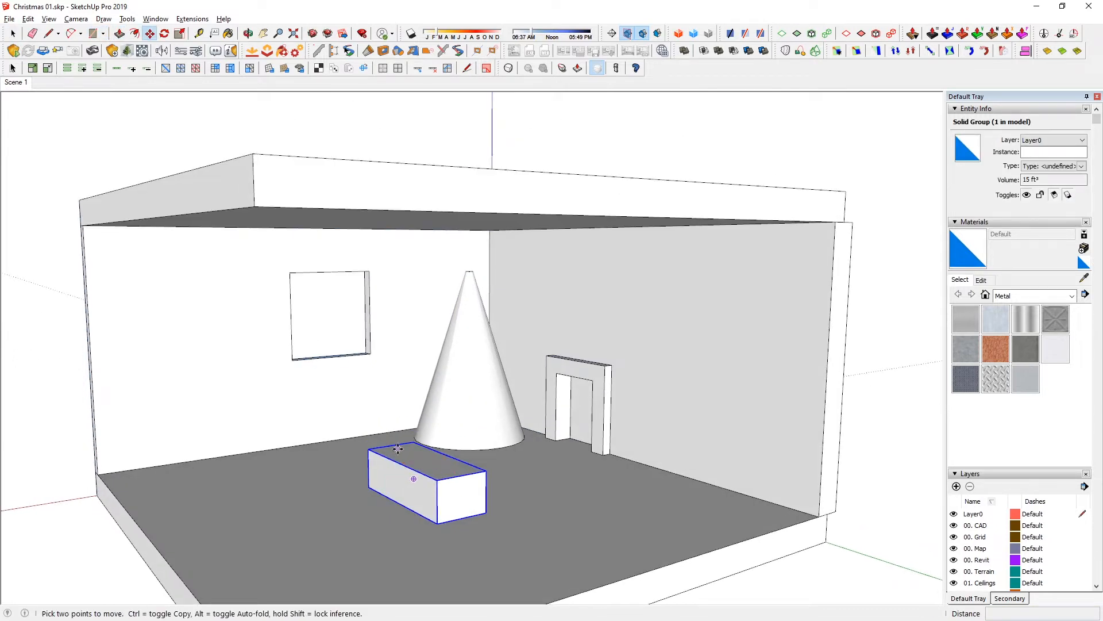
left_click(454, 475)
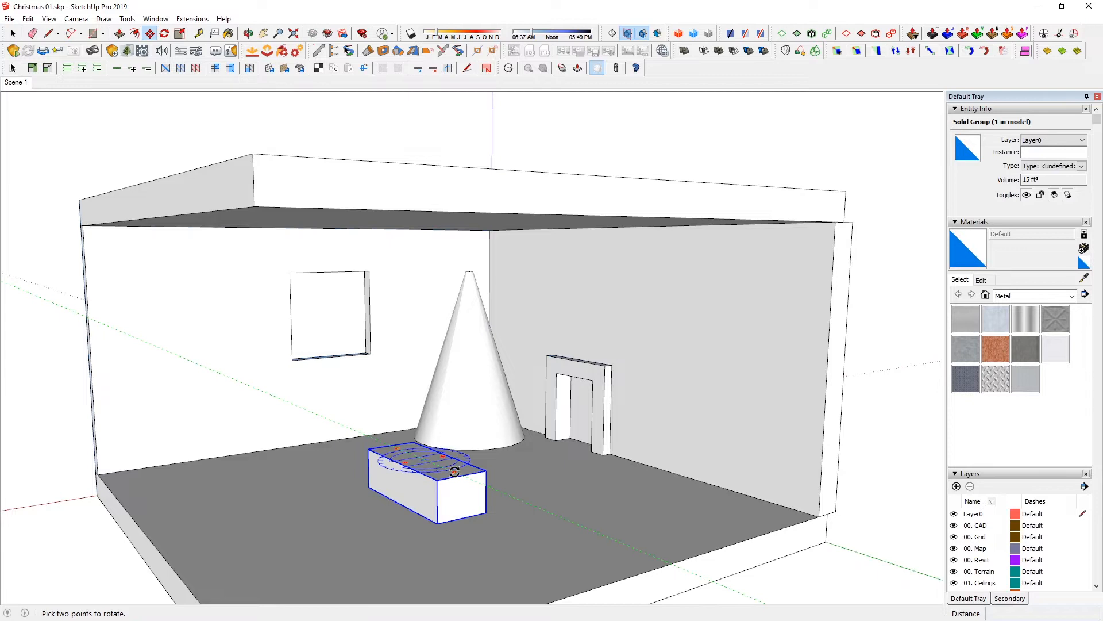
left_click(337, 475)
left_click(410, 512)
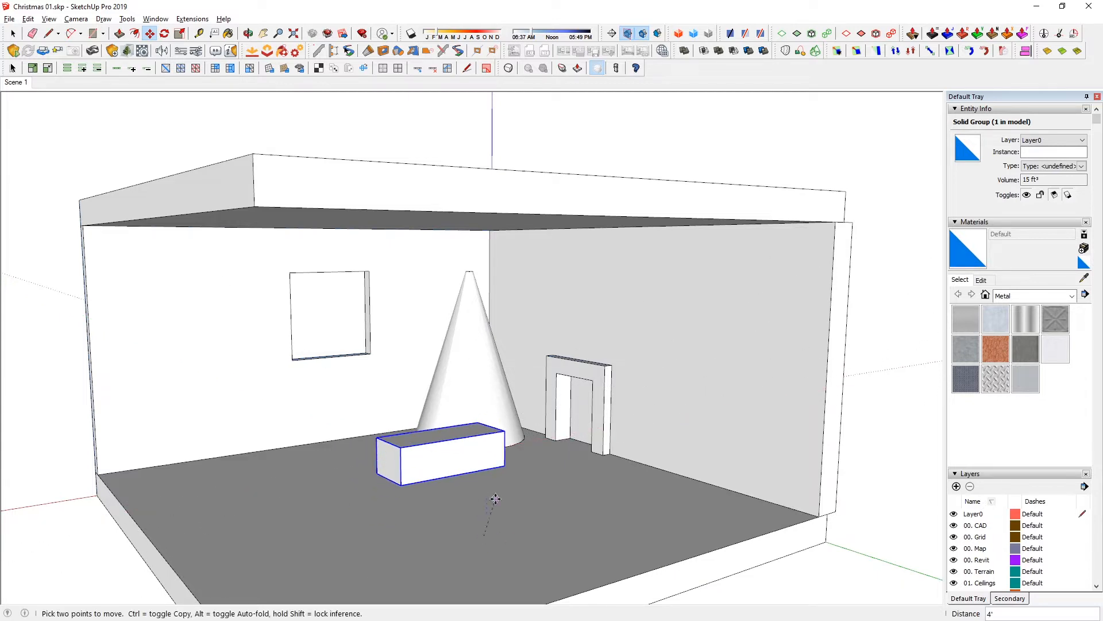
left_click(432, 487)
- Set the camera's field of view to 60 degrees for the interior view
mouse_move(431, 486)
middle_mouse_down()
mouse_move(506, 451)
mouse_move(529, 463)
mouse_move(488, 382)
mouse_move(491, 363)
mouse_move(451, 337)
middle_mouse_up()
scroll(487, 471, "up", 3)
key("alt+Tab")
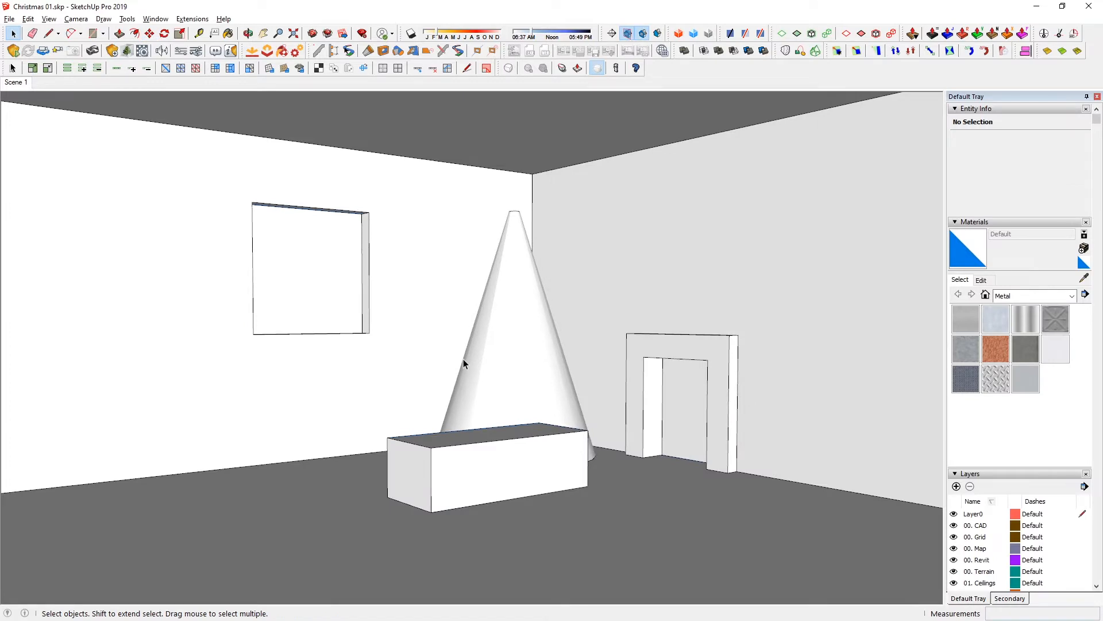
key("z")
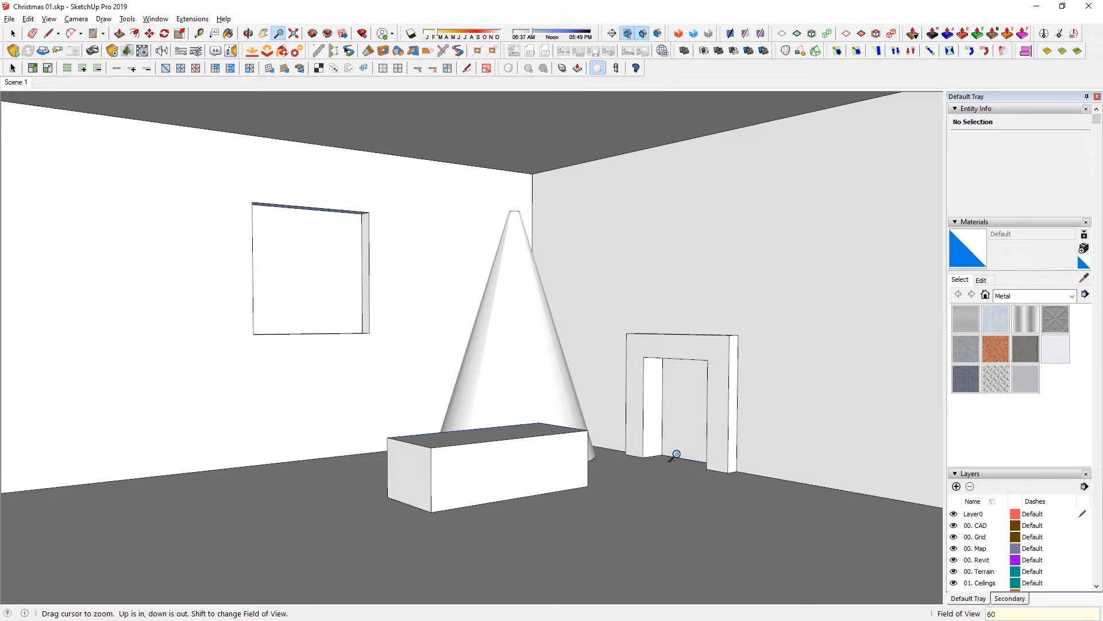
key("Return")
key("space")
- Frame the box, cone, window and fireplace up close and update Scene 1 with this view
scroll(436, 336, "up", 6)
middle_click_drag(530, 395, 499, 365)
right_click(19, 86)
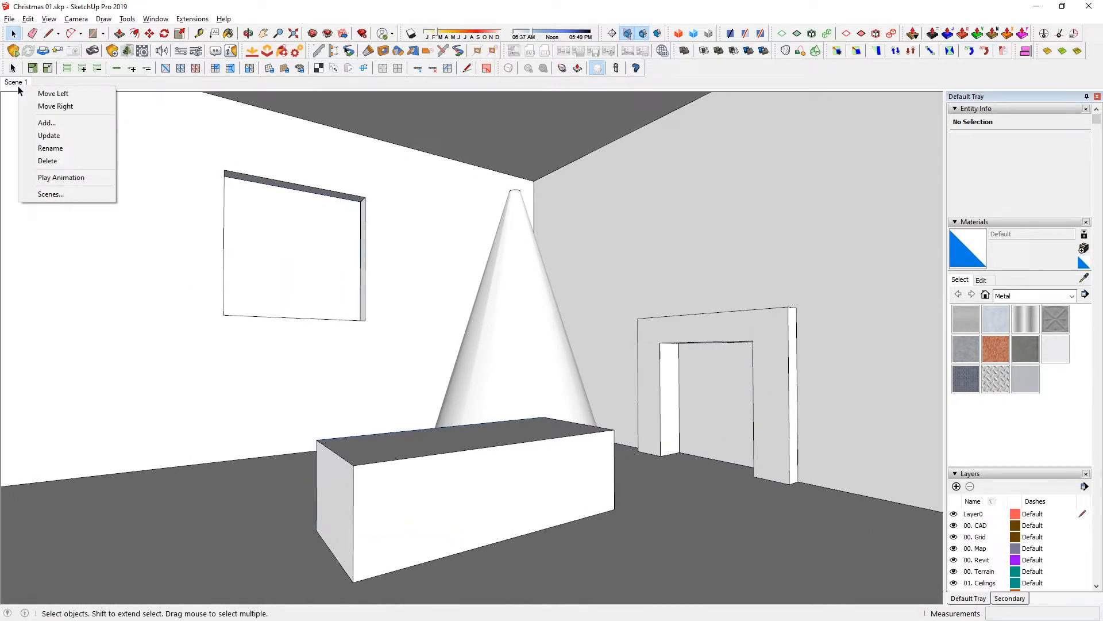
left_click(46, 137)
right_click(17, 86)
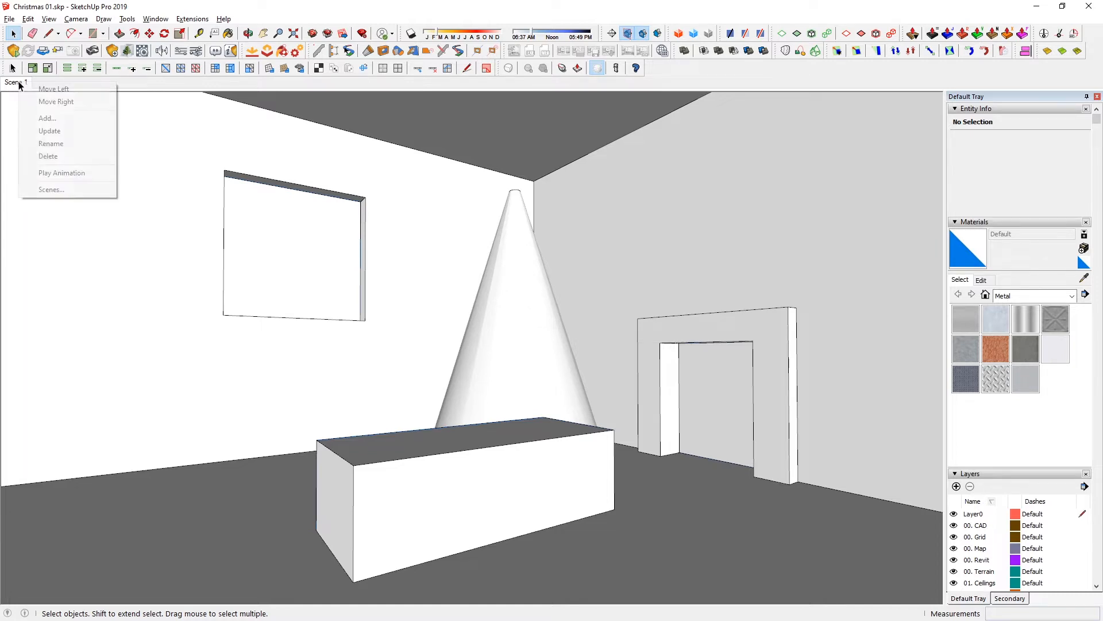
- Add a second scene from the current view and delete it again
left_click(47, 21)
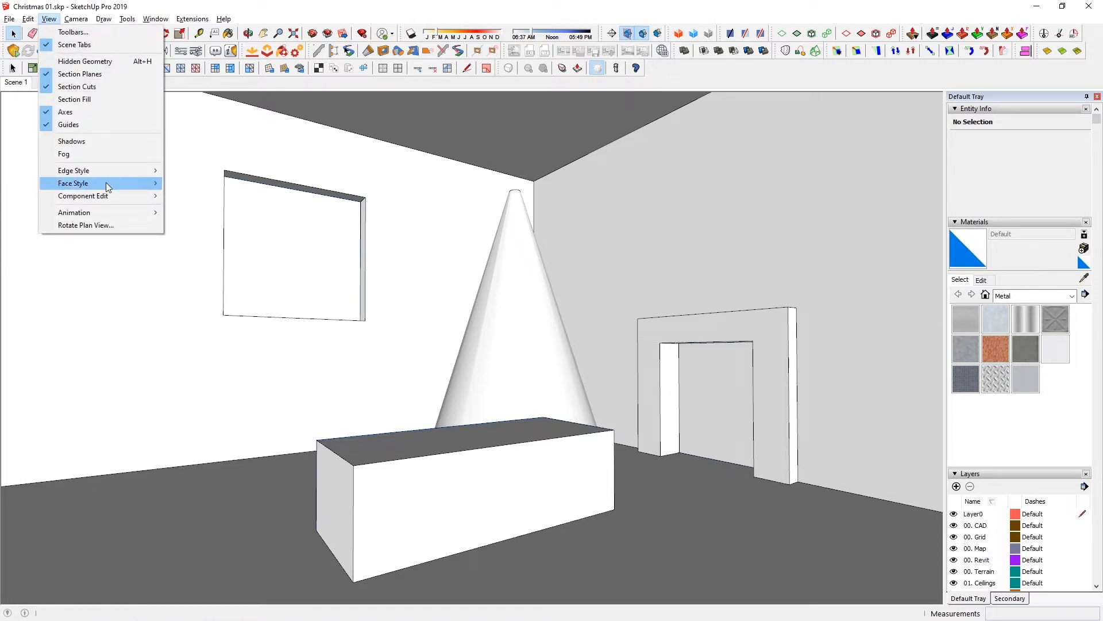
mouse_move(123, 214)
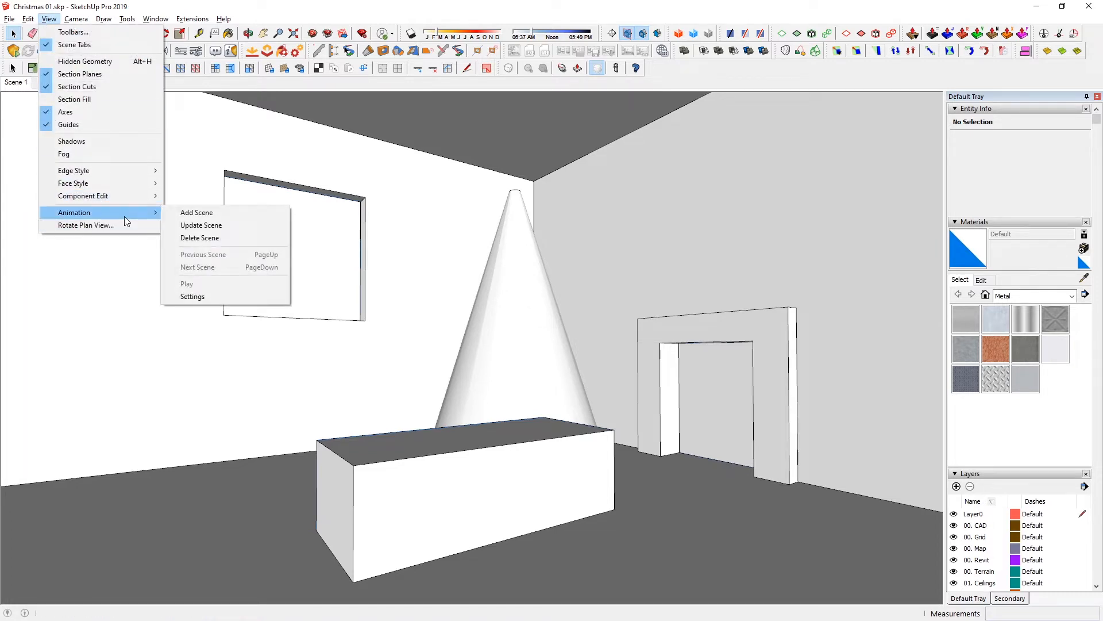
left_click(182, 214)
right_click(52, 92)
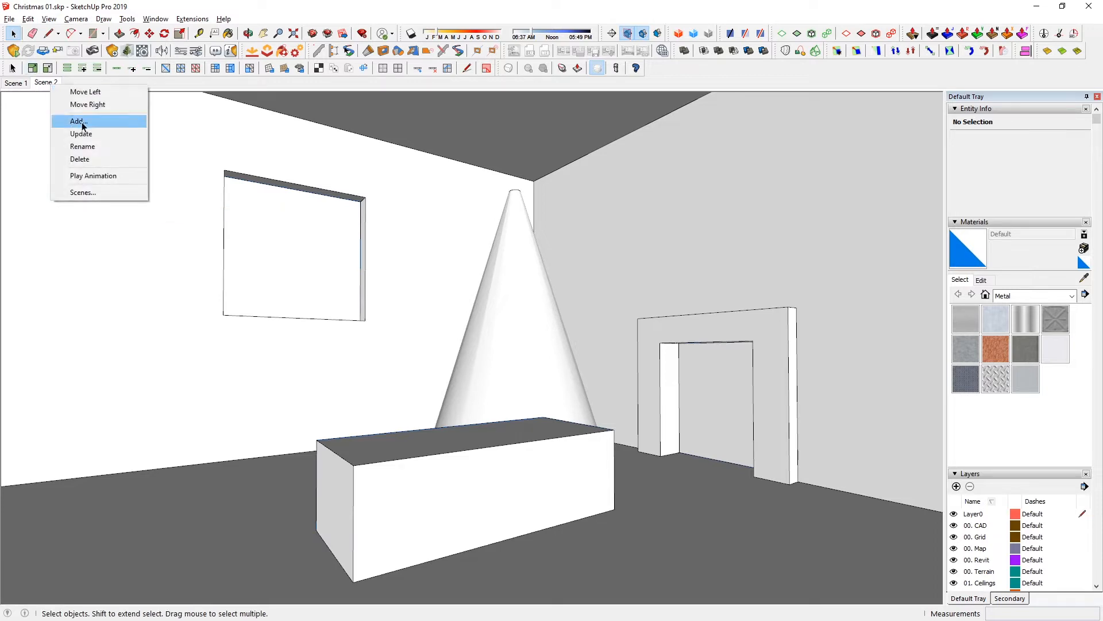
left_click(75, 157)
left_click(562, 344)
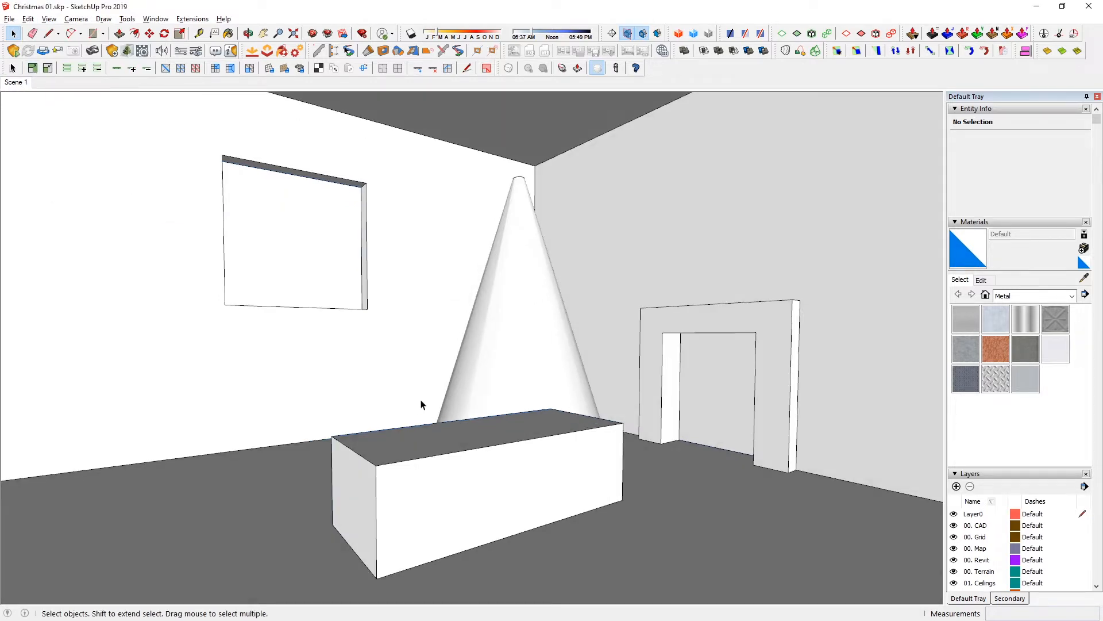
- Draw a 2.5' by 2.5' square on the floor between the window wall and the cone
middle_click_drag(421, 404, 337, 450)
key("r")
left_click(320, 486)
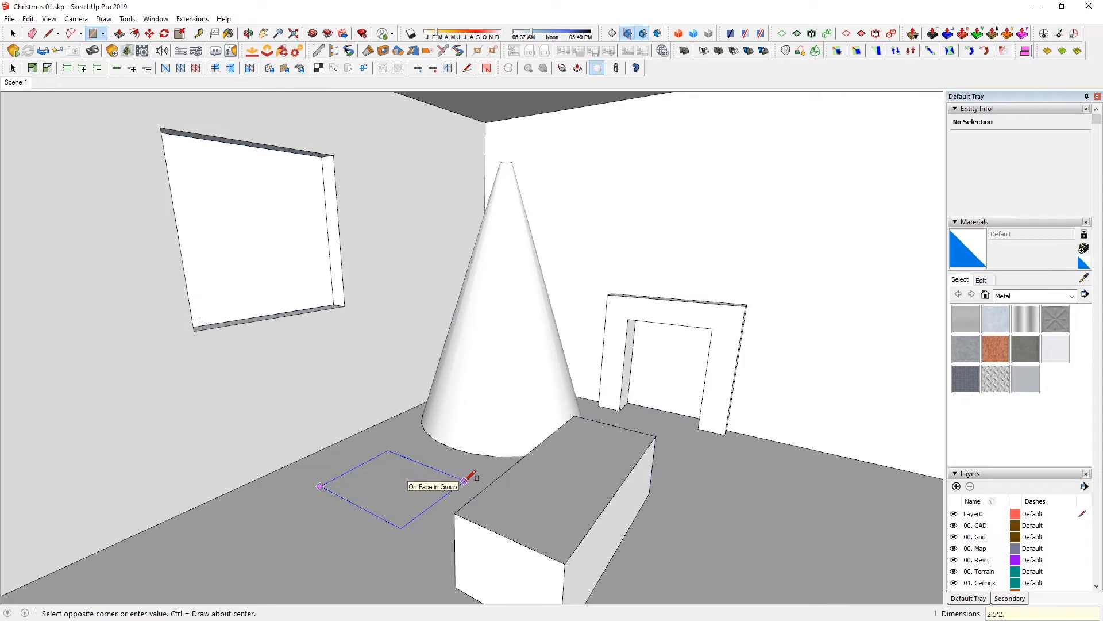
left_click(465, 479)
- Extrude the floor square 3' upward into a block and make the block a group
key("p")
left_click_drag(382, 482, 419, 446)
type("3")
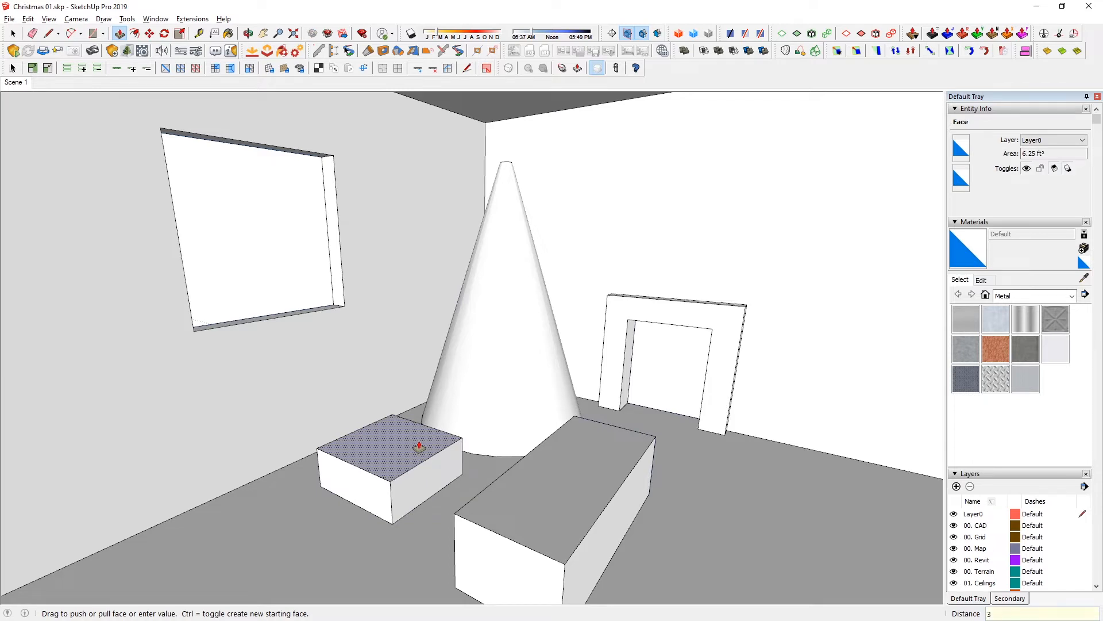
type("'")
key("Return")
key("space")
left_click(419, 441)
mouse_move(573, 508)
middle_mouse_down()
mouse_move(620, 489)
mouse_move(485, 443)
middle_mouse_up()
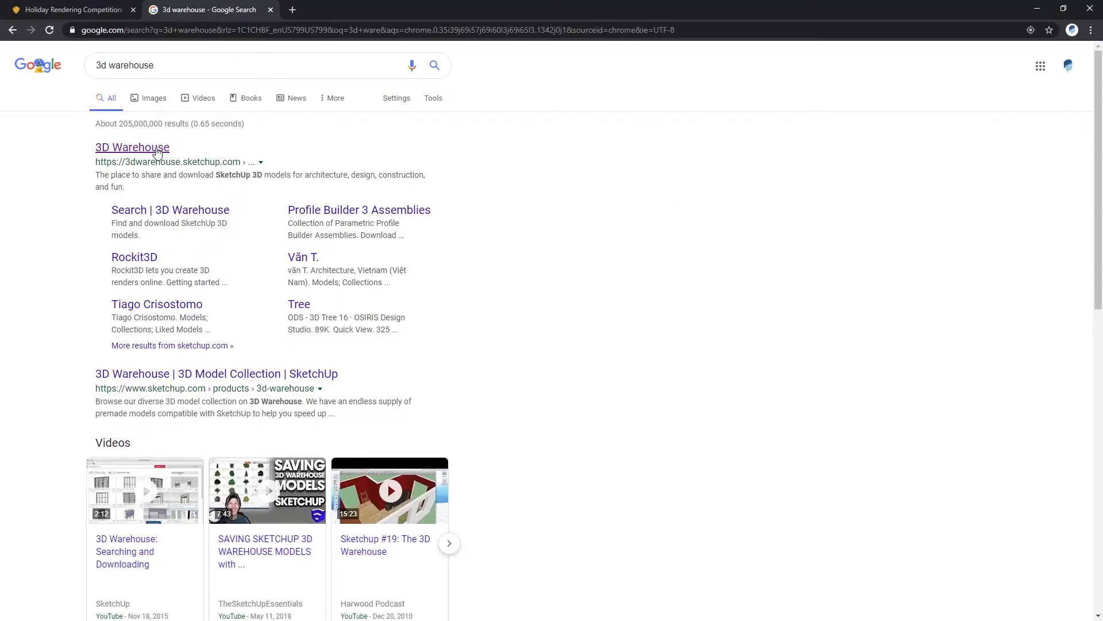
- Switch to the browser, open 3D Warehouse and go to the collections published by SketchUp
left_click(157, 151)
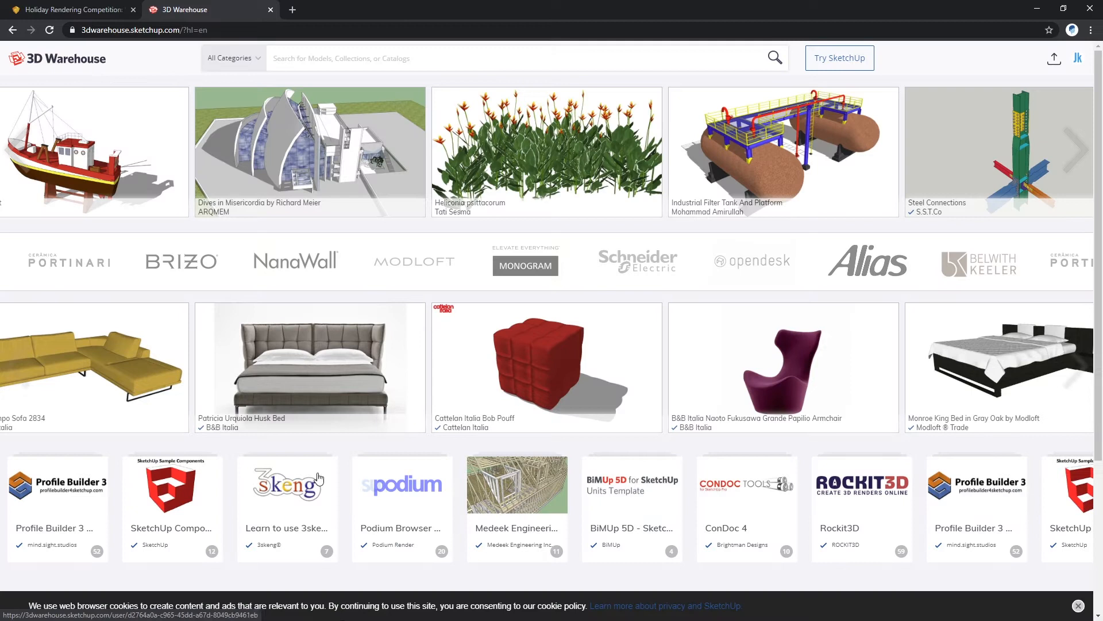
left_click(191, 493)
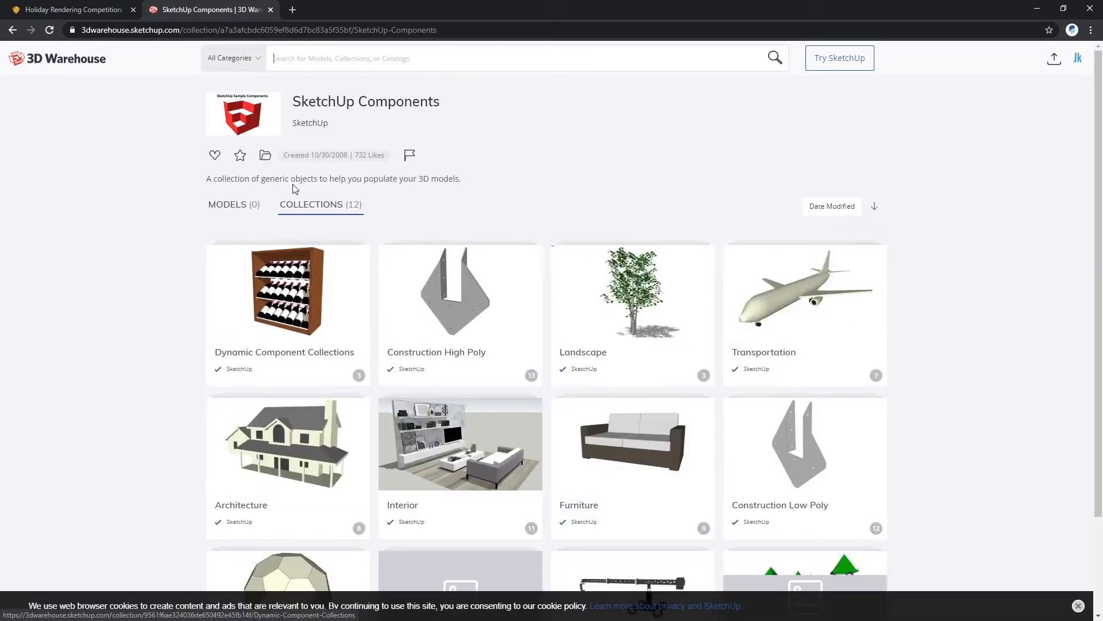
left_click(312, 125)
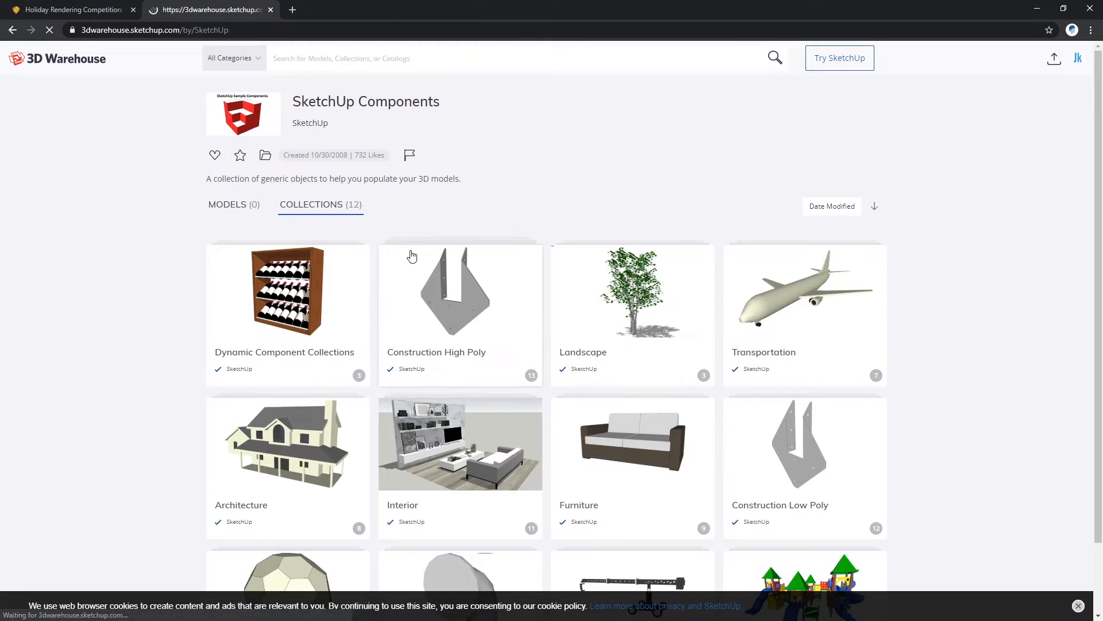
scroll(313, 265, "down", 3)
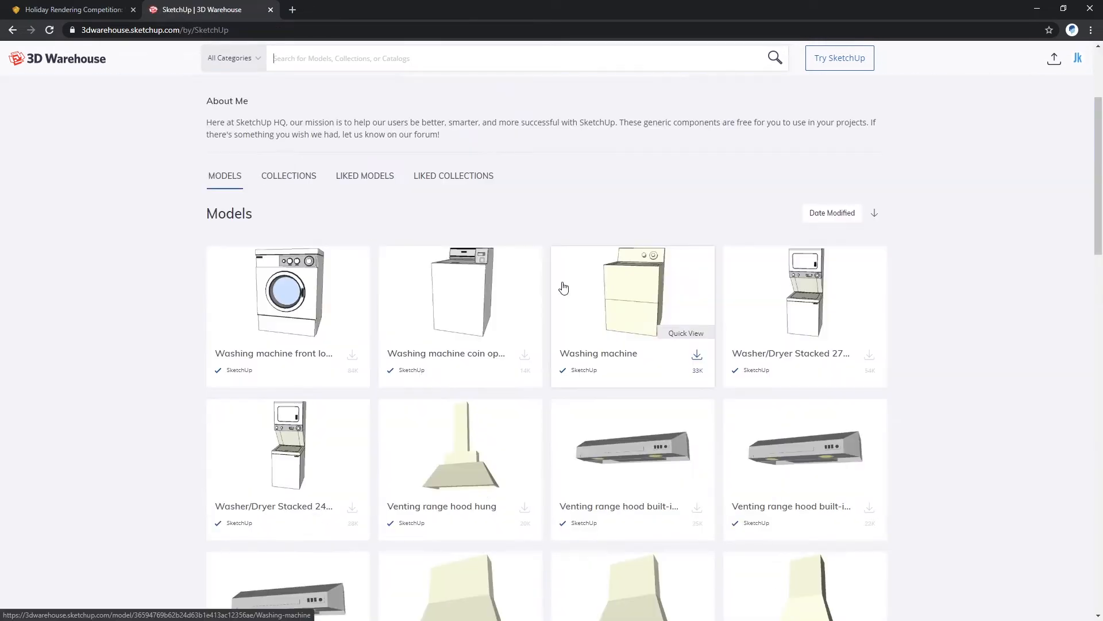
left_click(299, 177)
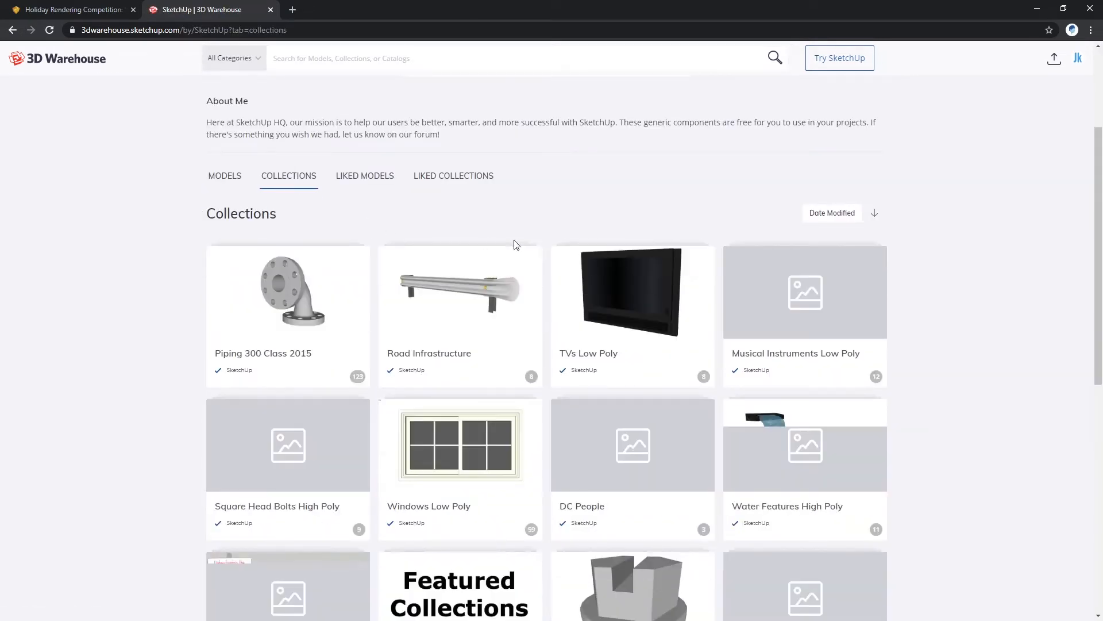
- Find and open the Windows High Poly collection to browse its window models
scroll(517, 244, "down", 3)
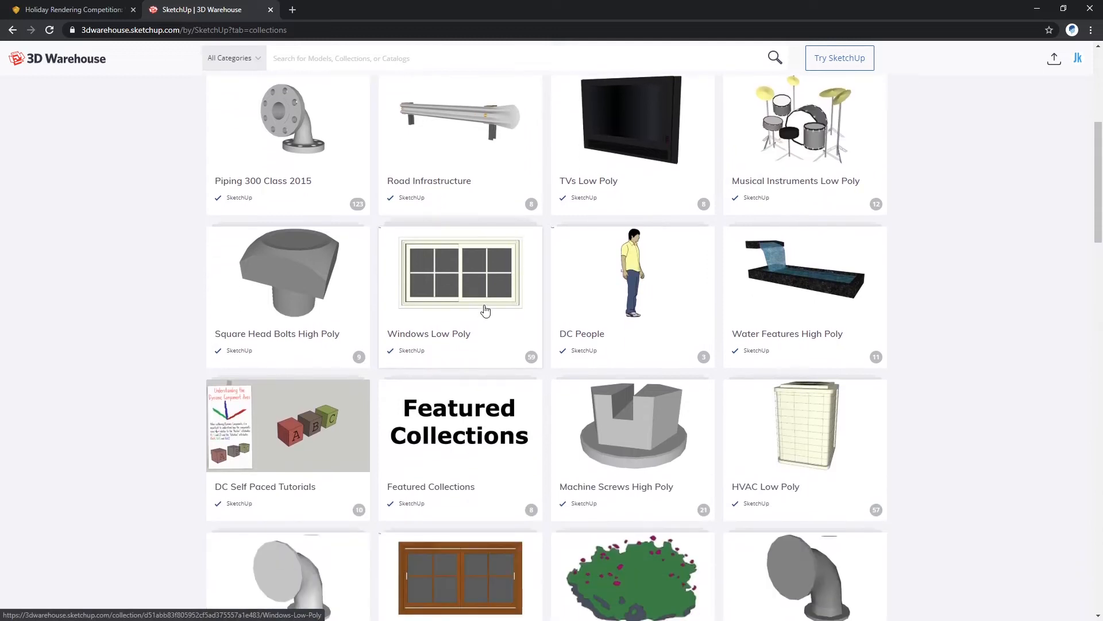
scroll(486, 310, "down", 3)
left_click(485, 422)
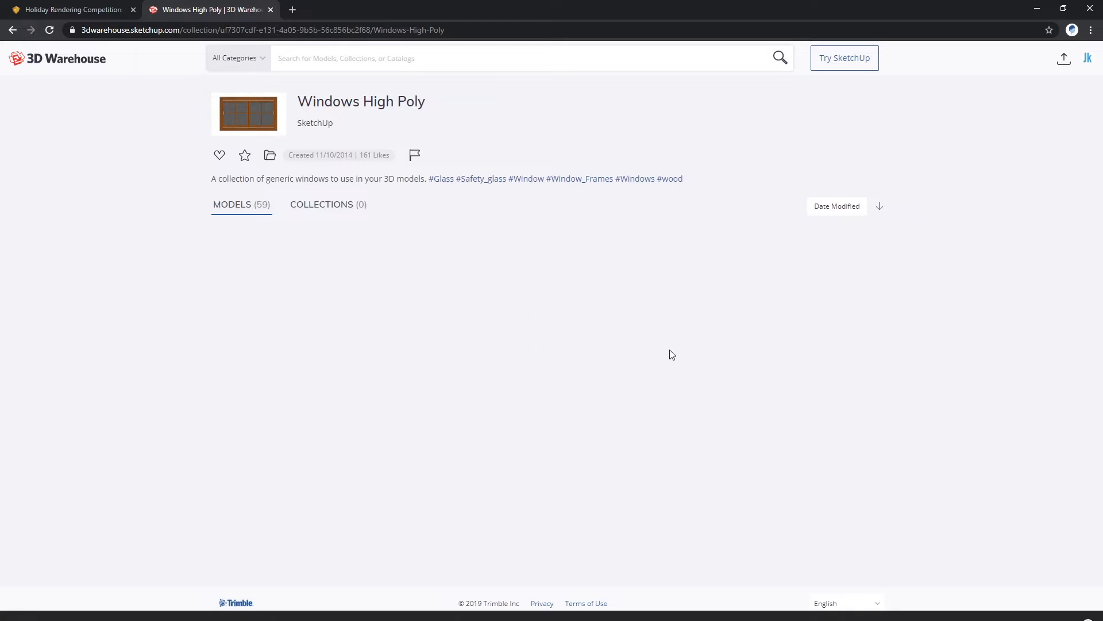
scroll(672, 354, "down", 1)
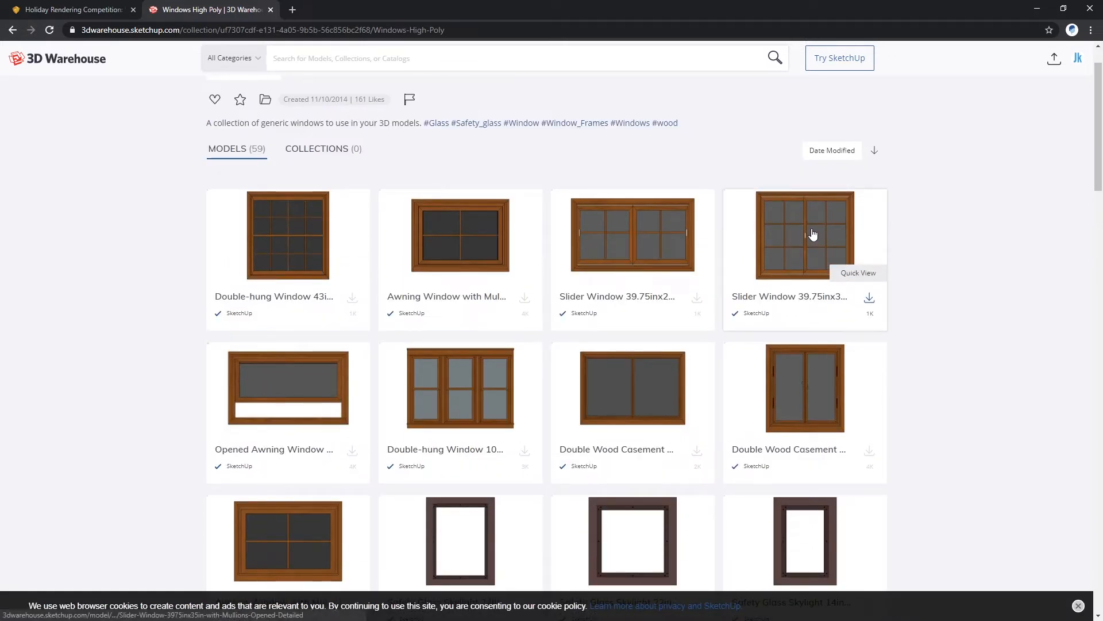
- Download Slider Window 39.75inx35in with Mullions as a SketchUp 2019 model and place it on the window wall in SketchUp
left_click(869, 300)
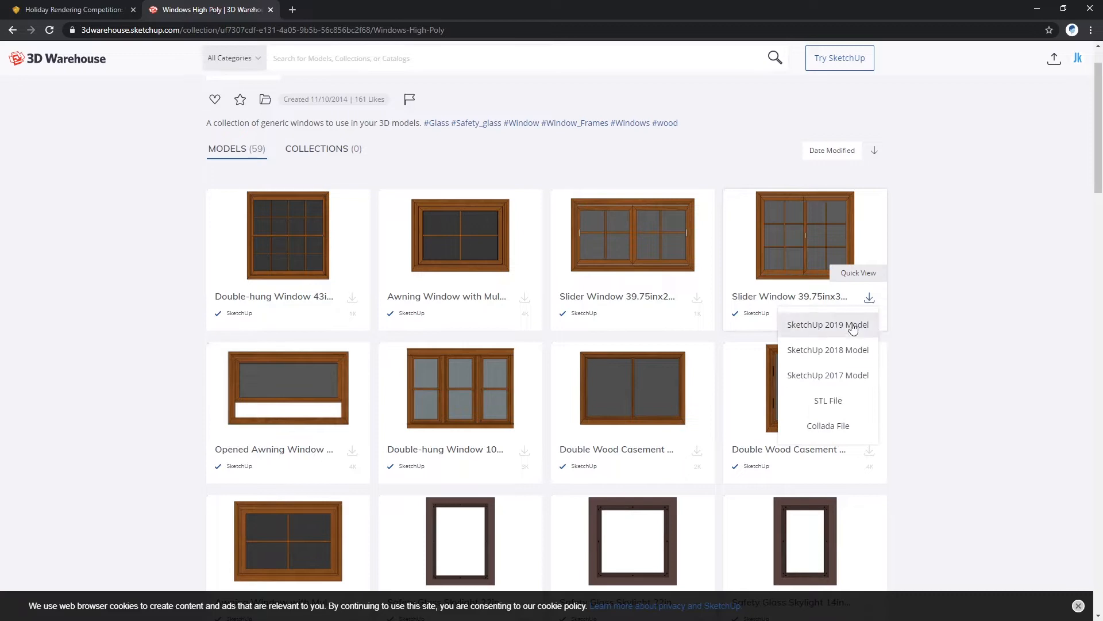
left_click(857, 323)
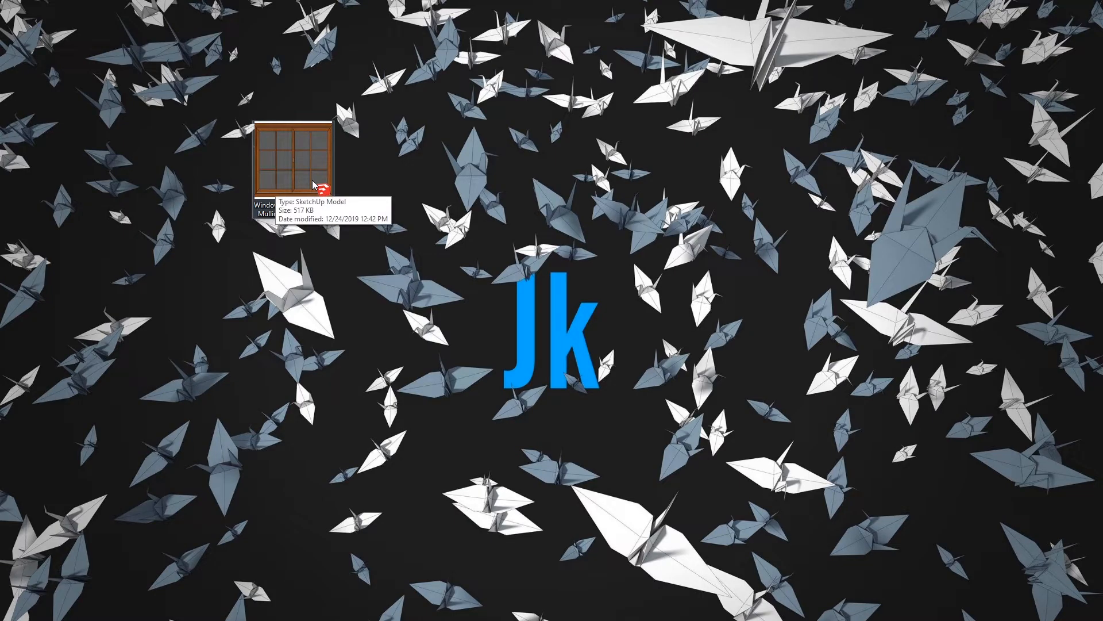
left_click_drag(320, 176, 150, 175)
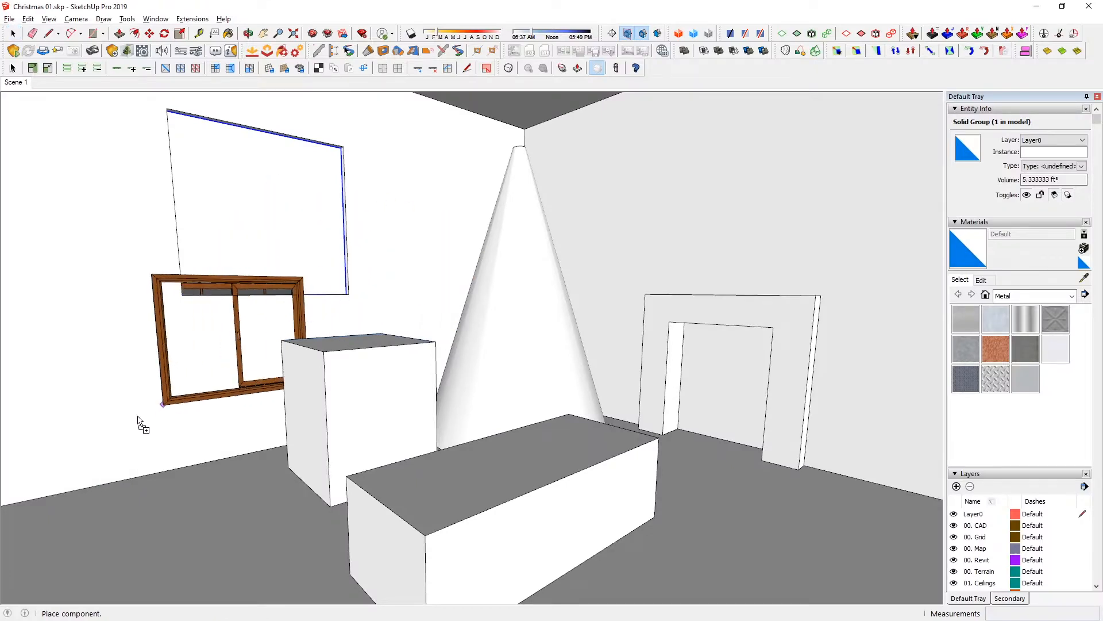
left_click(124, 373)
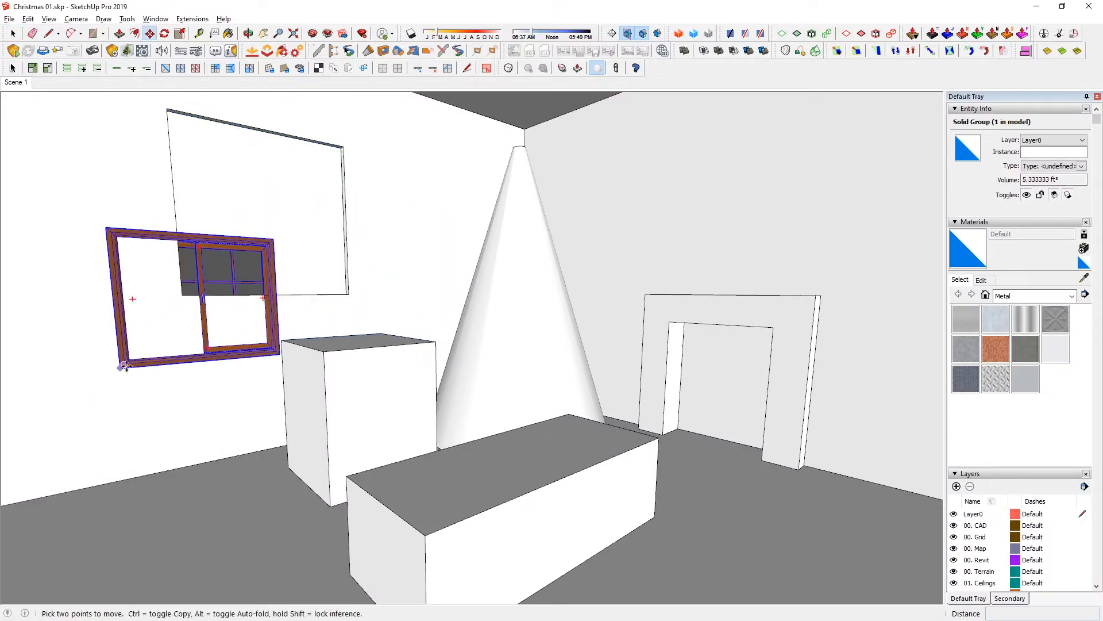
- Try to move the slider window by its lower corner to the matching corner of the wall opening
left_click(120, 370)
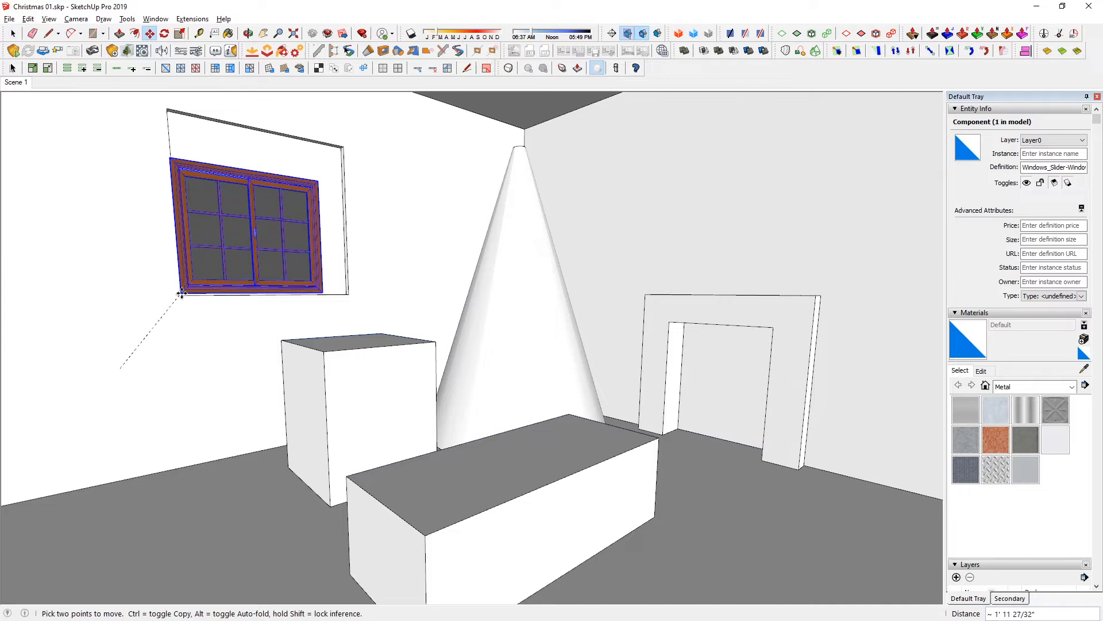
middle_click_drag(183, 298, 261, 349)
scroll(152, 339, "up", 5)
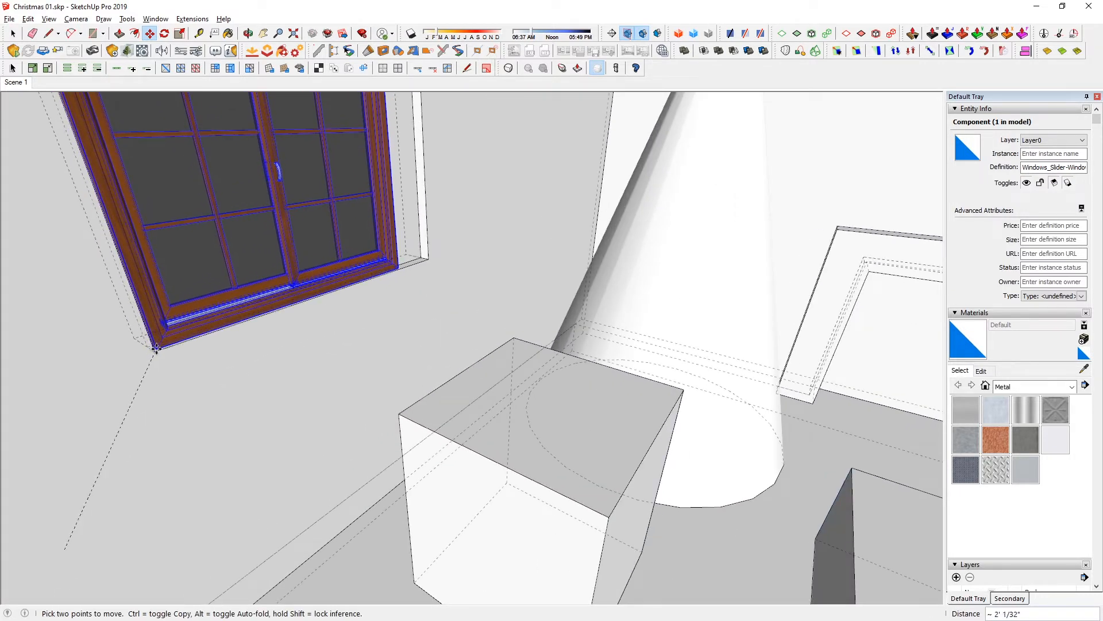
left_click(154, 351)
- Unglue the slider window from the wall and move it by its lower corner into the window opening
middle_click_drag(237, 422, 478, 214)
scroll(459, 322, "down", 1)
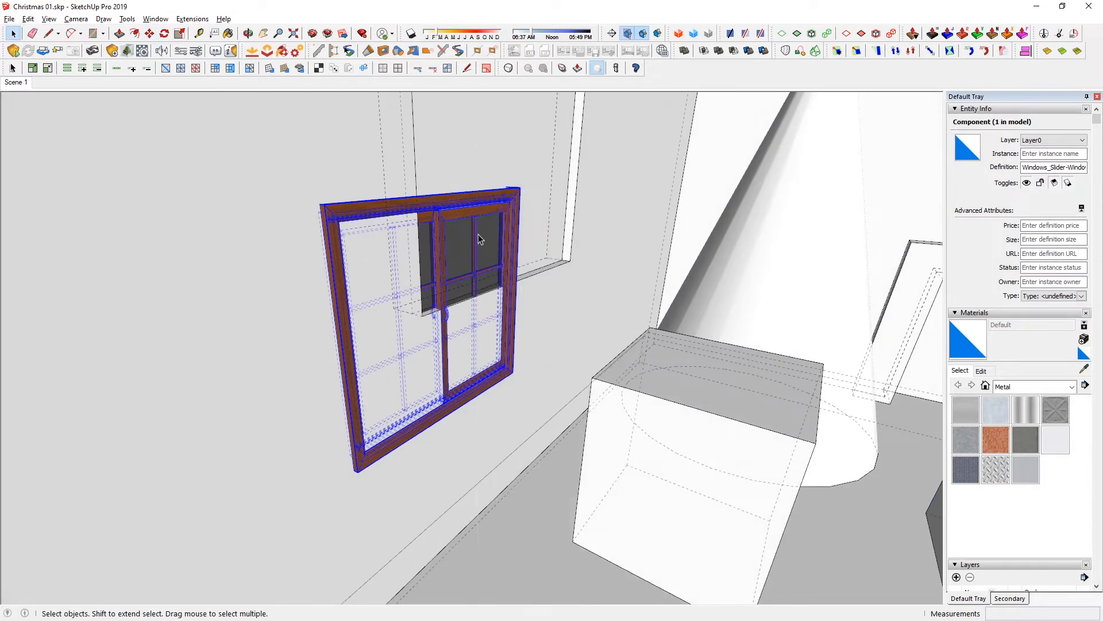
right_click(478, 244)
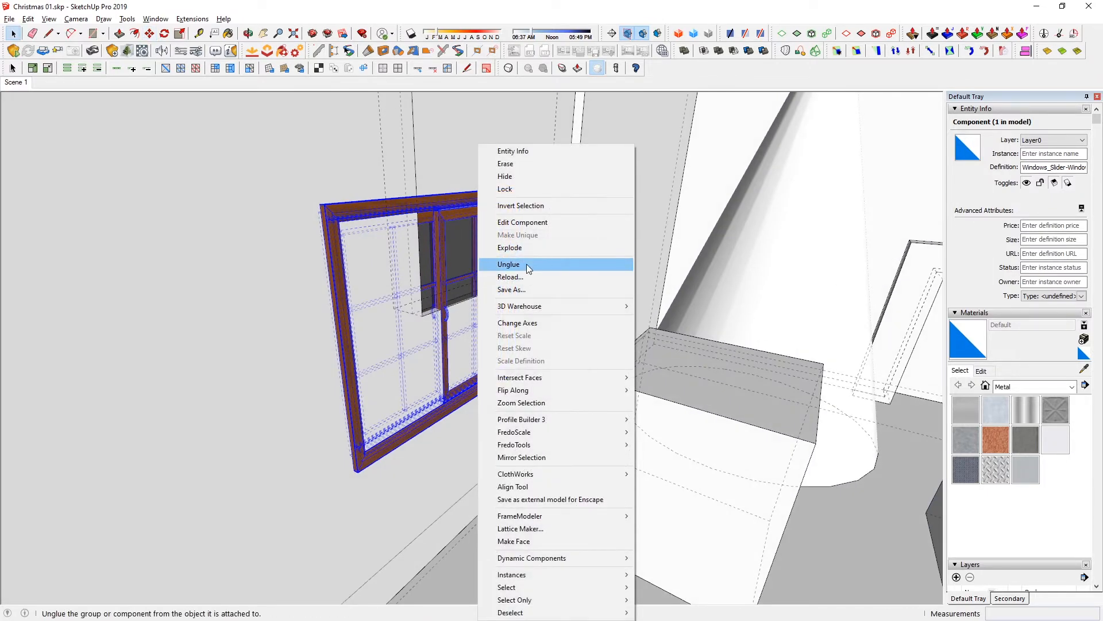
left_click(502, 263)
key("m")
left_click(362, 469)
middle_click_drag(458, 305, 362, 451)
left_click(483, 177)
- Shift the window 2" through the wall's thickness and slide it about 8 3/4" toward the opening's side nearest the cone
left_click(721, 323)
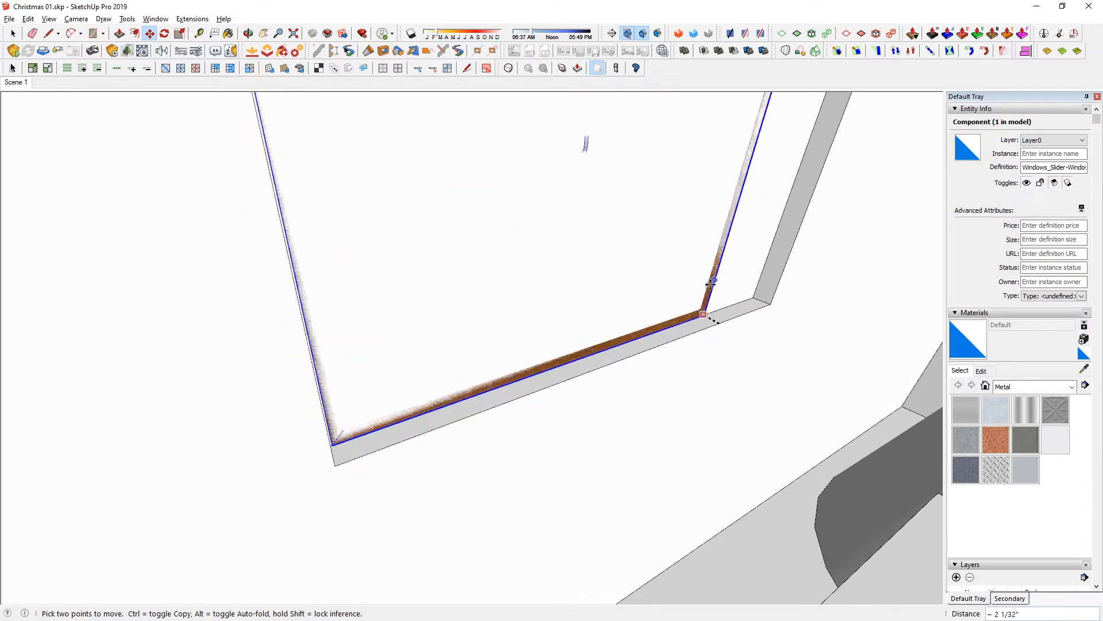
left_click(736, 303)
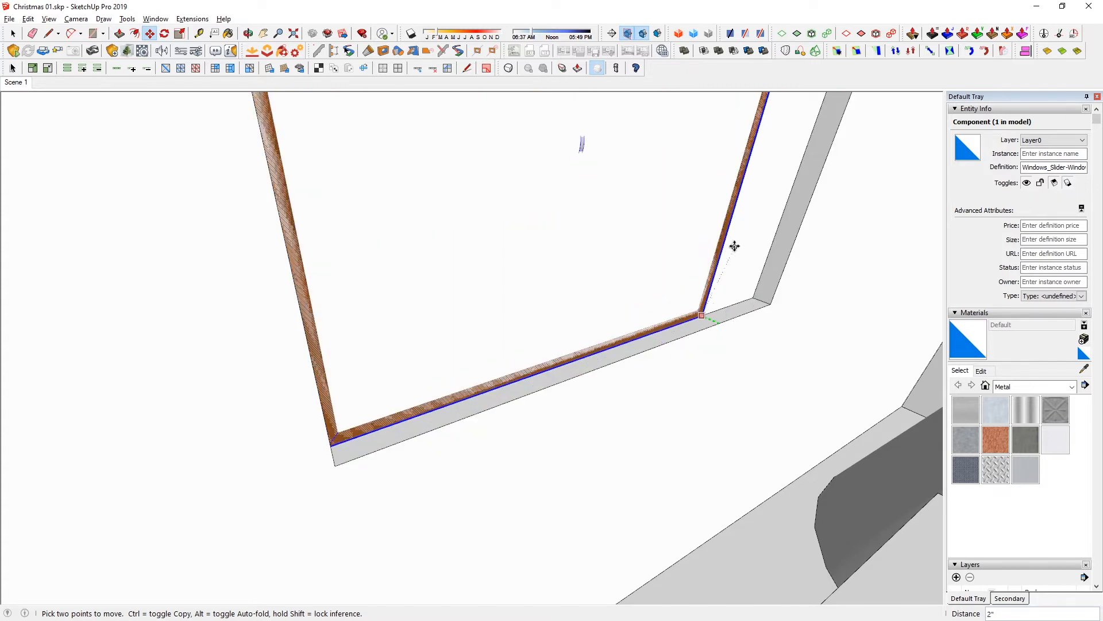
middle_click_drag(746, 230, 485, 374)
left_click(604, 412)
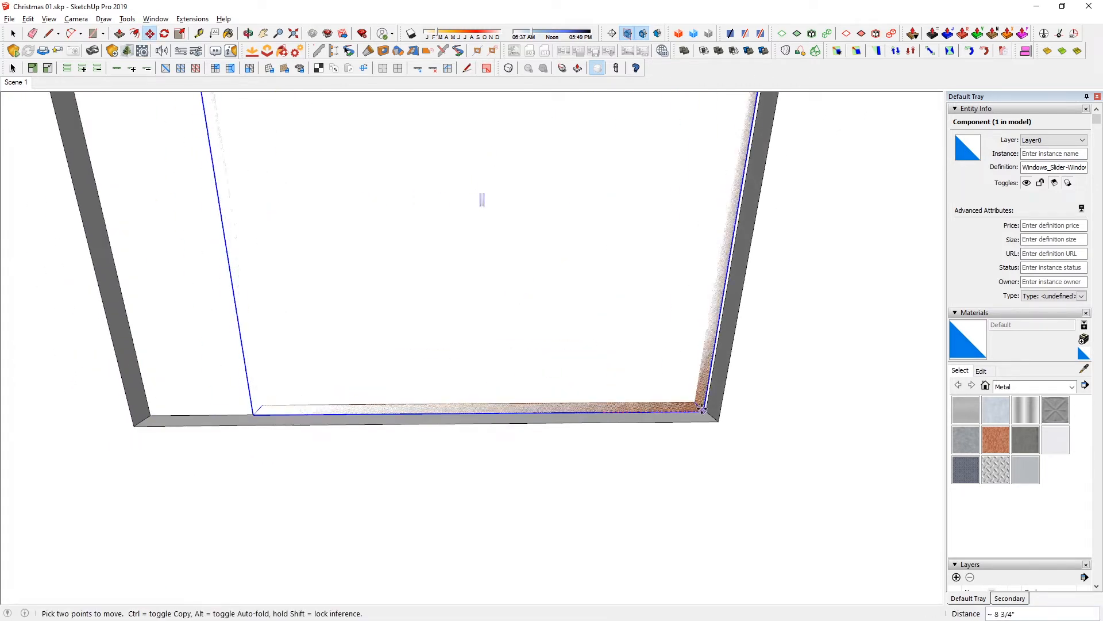
left_click(706, 412)
key("space")
- Bring the slider window toward the room within its opening and return to the Scene 1 view
middle_click_drag(426, 443, 646, 394)
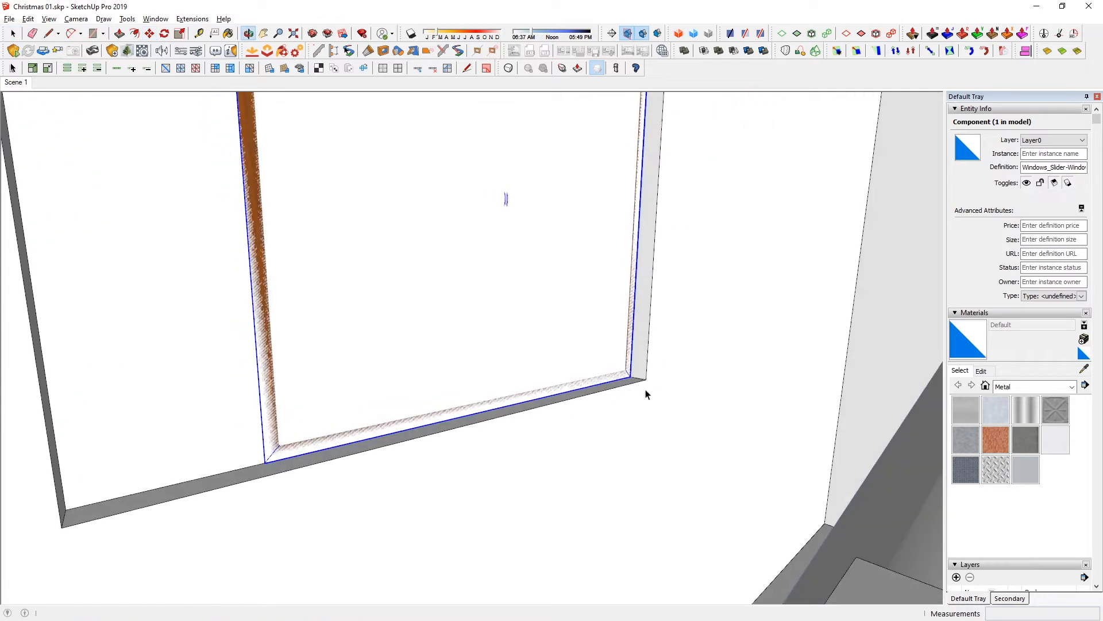
left_click(200, 377)
middle_click_drag(516, 432, 568, 382)
left_click(487, 384)
scroll(534, 343, "down", 3)
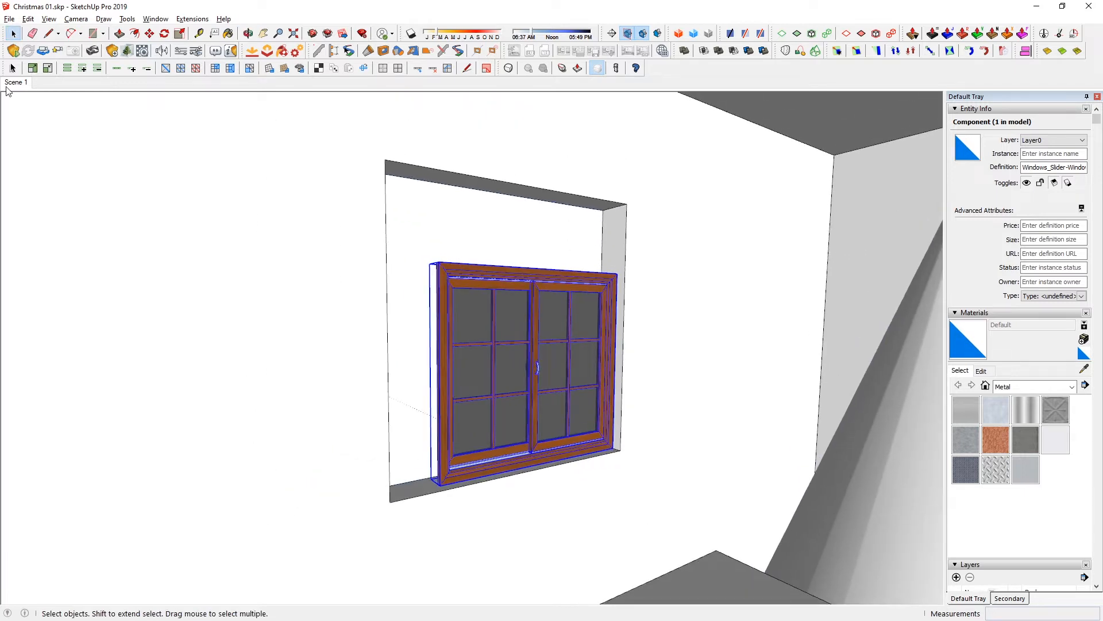
left_click(21, 83)
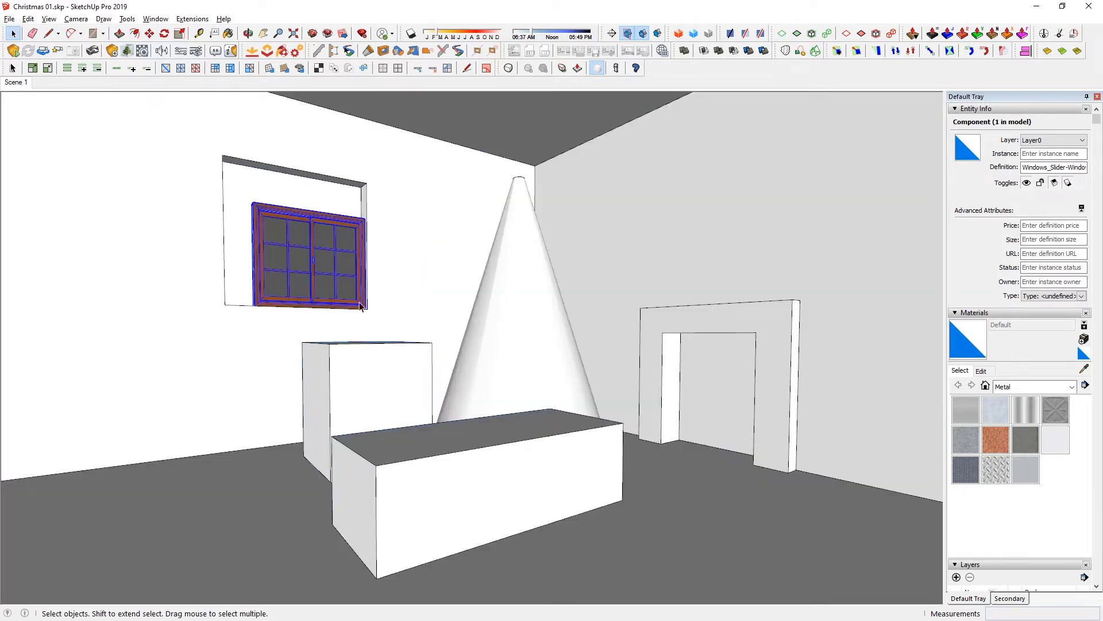
- Download Slider Window 55.75inx43in with Mullions as a SketchUp 2019 model from 3D Warehouse and place it beside the opening in SketchUp
middle_click_drag(321, 262, 370, 289)
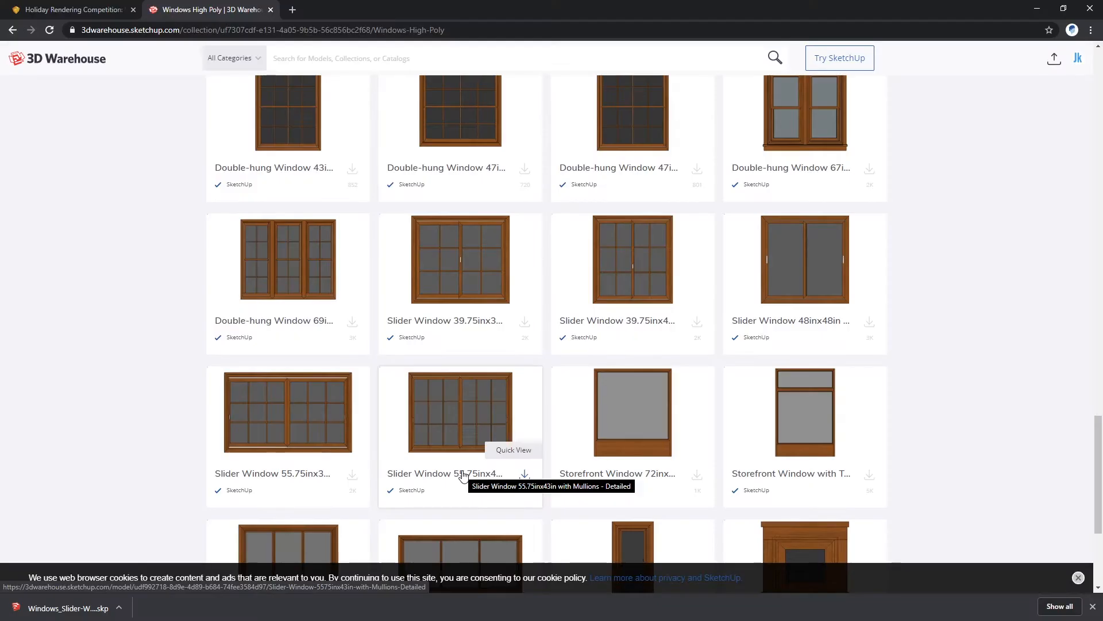
left_click(525, 476)
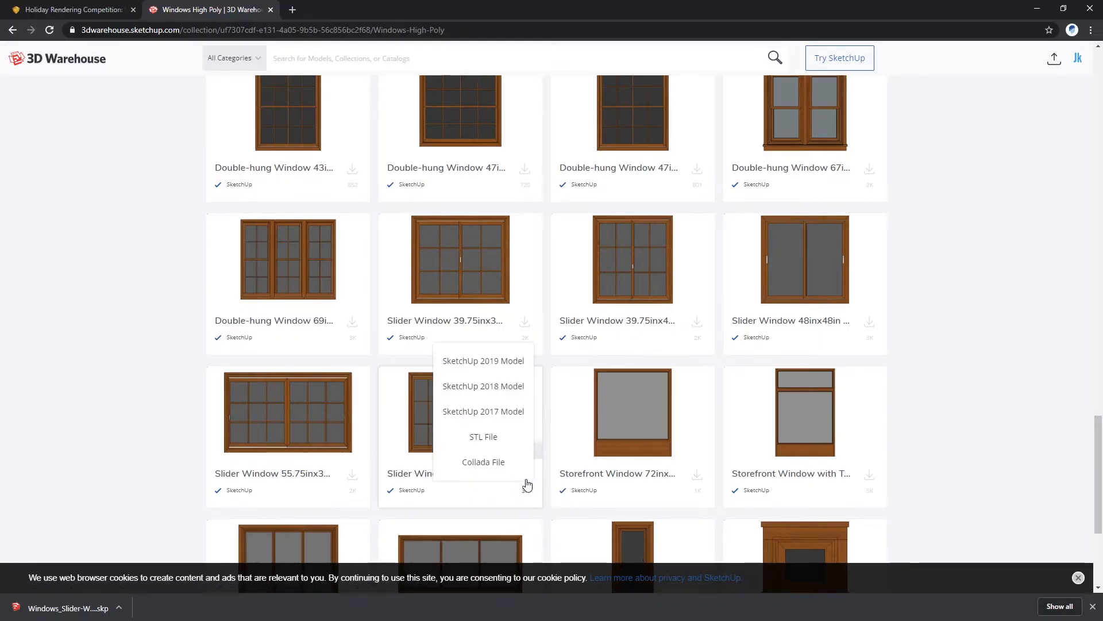
left_click(498, 358)
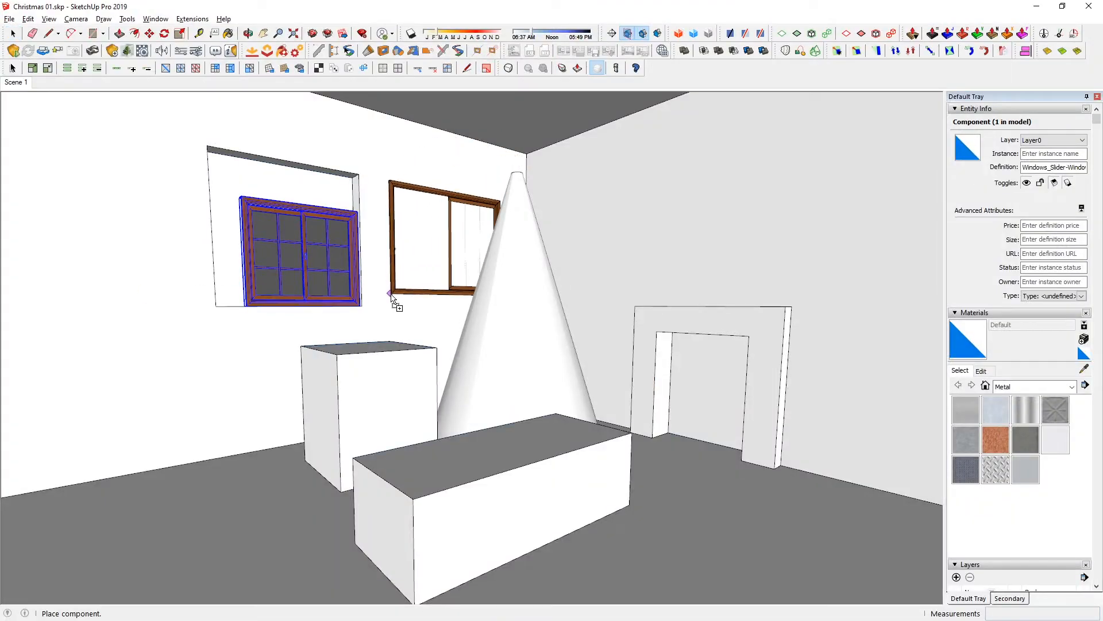
left_click(400, 286)
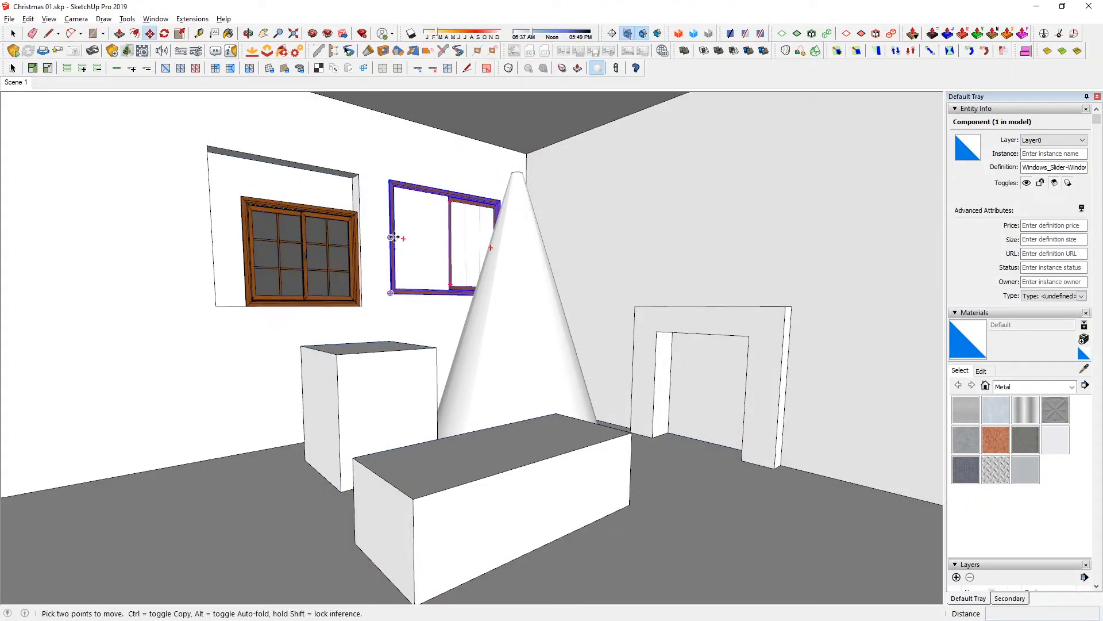
- Move the larger slider window over the wall opening and delete the smaller window
left_click(420, 312)
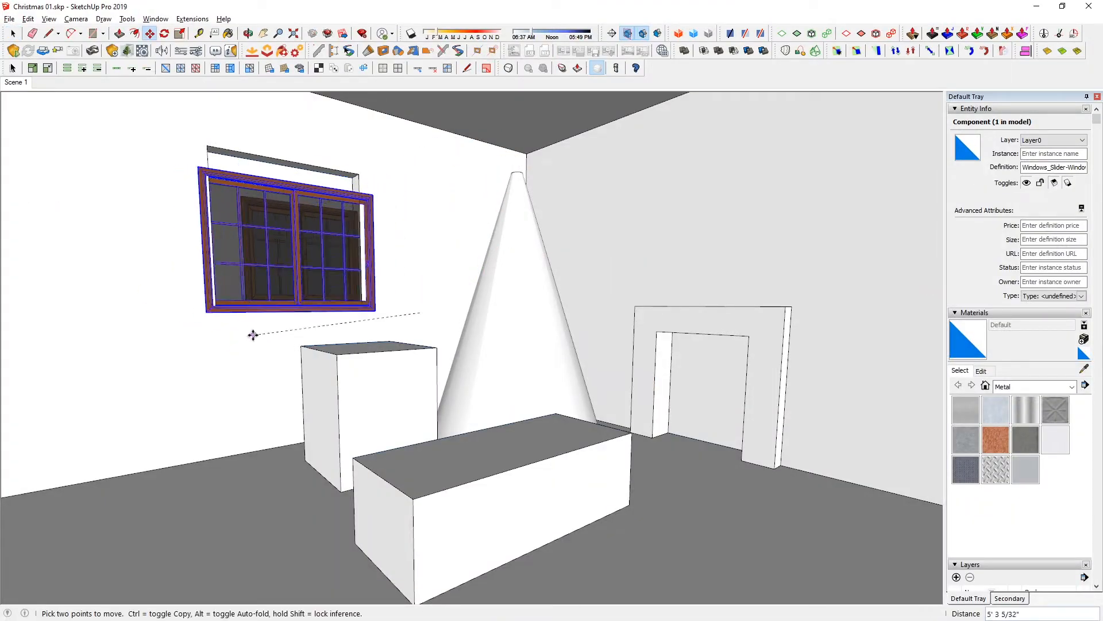
left_click(315, 299)
key("space")
left_click(316, 299)
key("Delete")
- Unglue the larger window and move its lower corner nearest the cone onto the matching corner of the opening
left_click(264, 298)
scroll(264, 298, "up", 3)
scroll(256, 294, "up", 2)
right_click(298, 321)
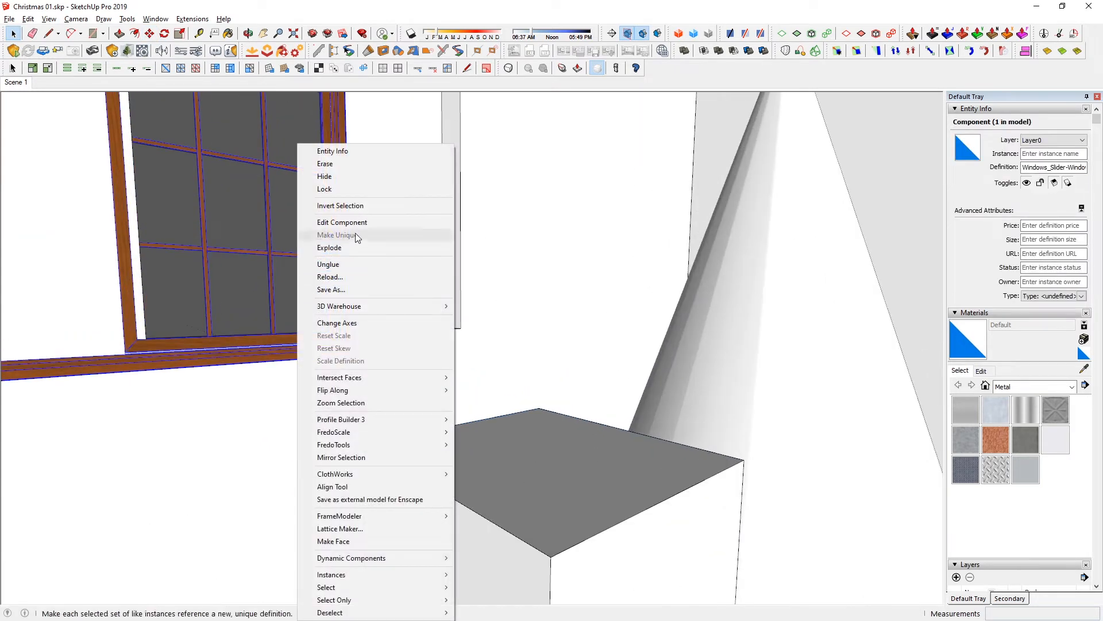
left_click(350, 261)
middle_click_drag(298, 322, 322, 379)
key("m")
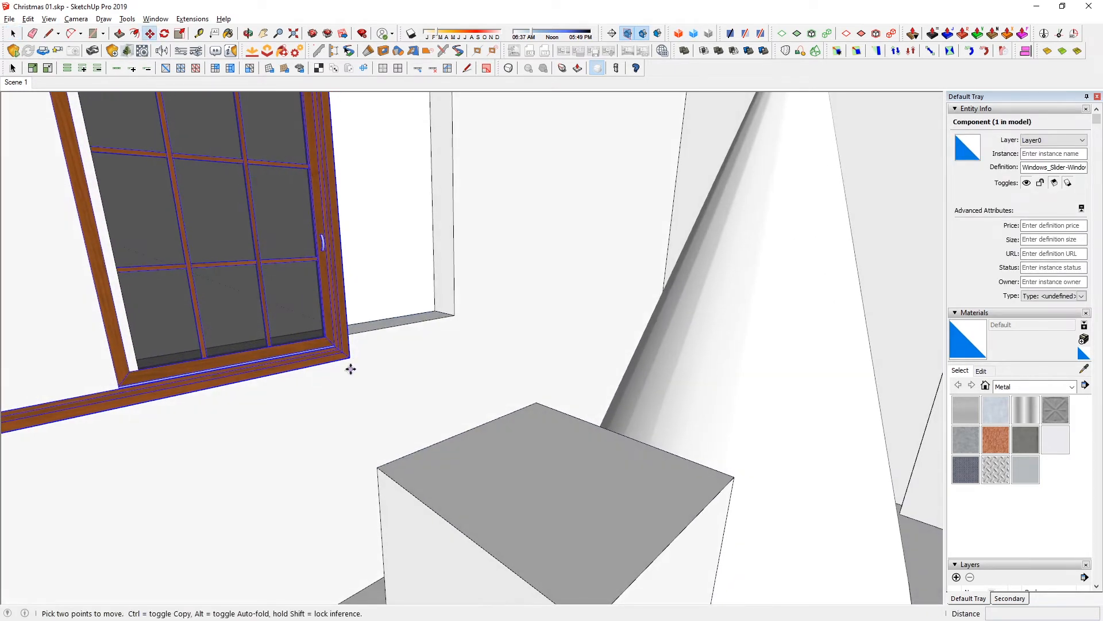
left_click(350, 356)
left_click(454, 315)
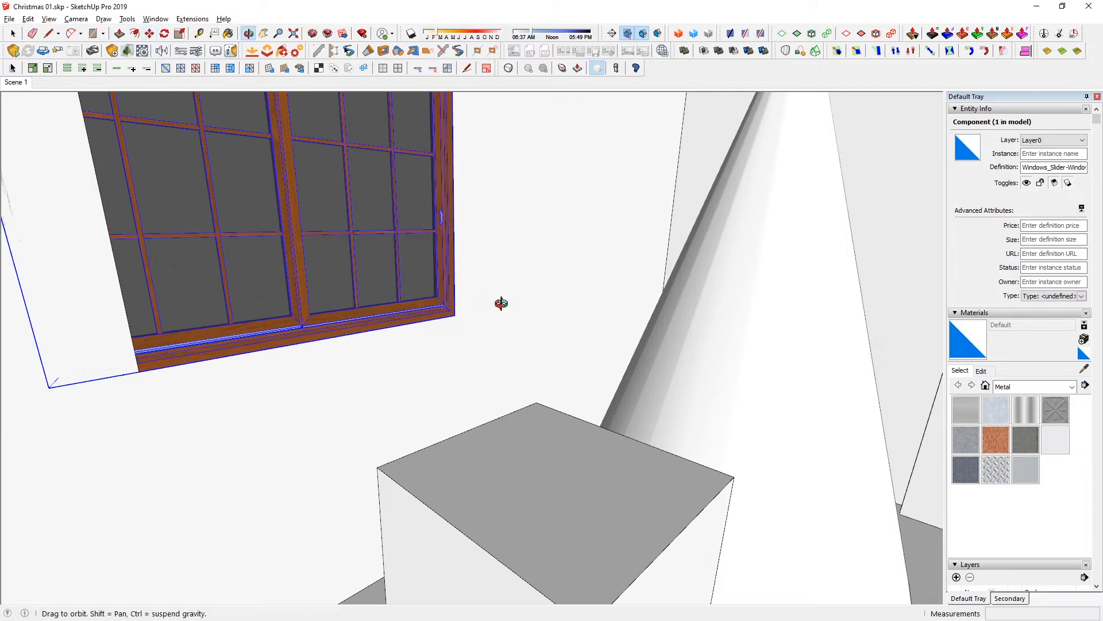
- Set the larger window about 2.8" back into the depth of the wall opening
middle_click_drag(500, 303, 554, 388)
left_click(582, 494)
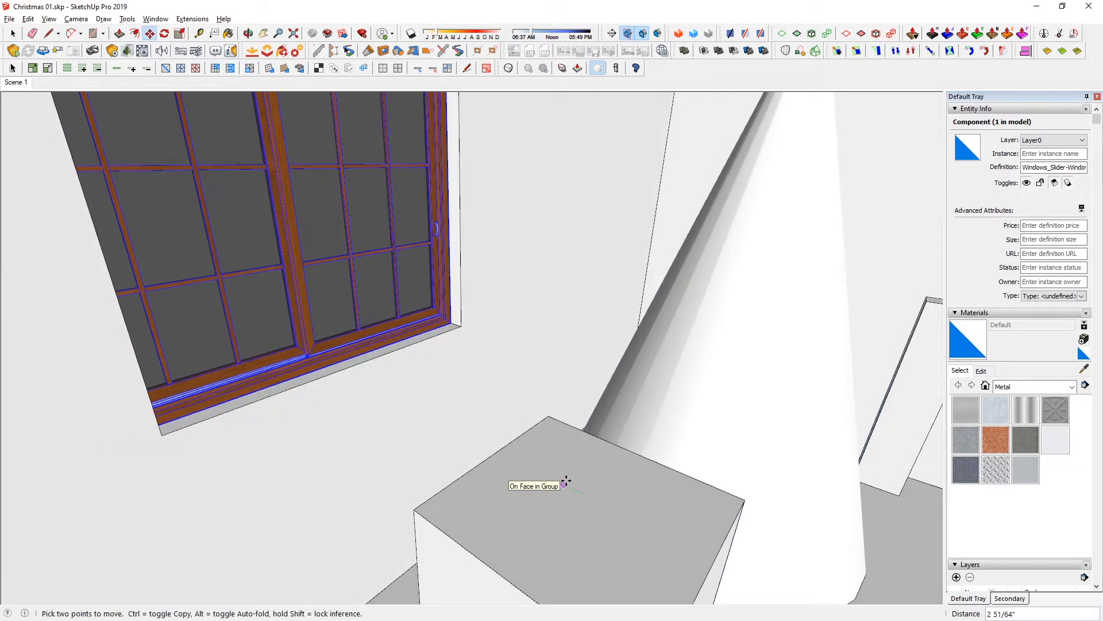
left_click(567, 480)
- Inside the wall group, push the top inner face of the window opening down 5" to match the slider window
middle_click_drag(571, 542, 554, 456)
key("space")
key("Delete")
middle_click_drag(345, 194, 293, 188)
key("p")
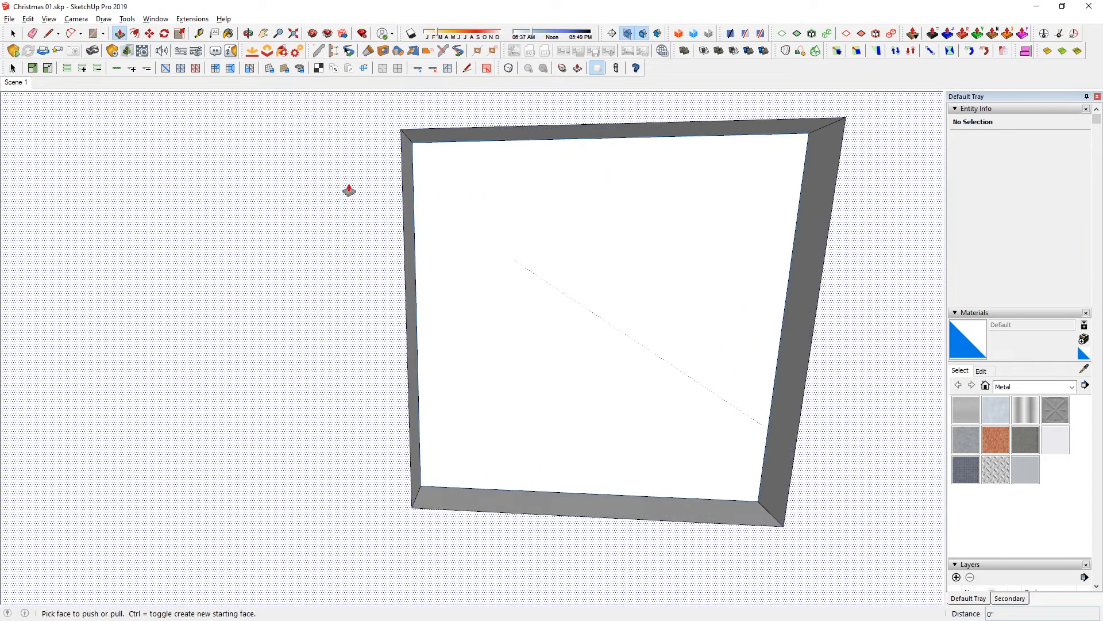
left_click_drag(406, 167, 344, 181)
middle_click_drag(284, 248, 321, 213)
left_click_drag(443, 145, 347, 185)
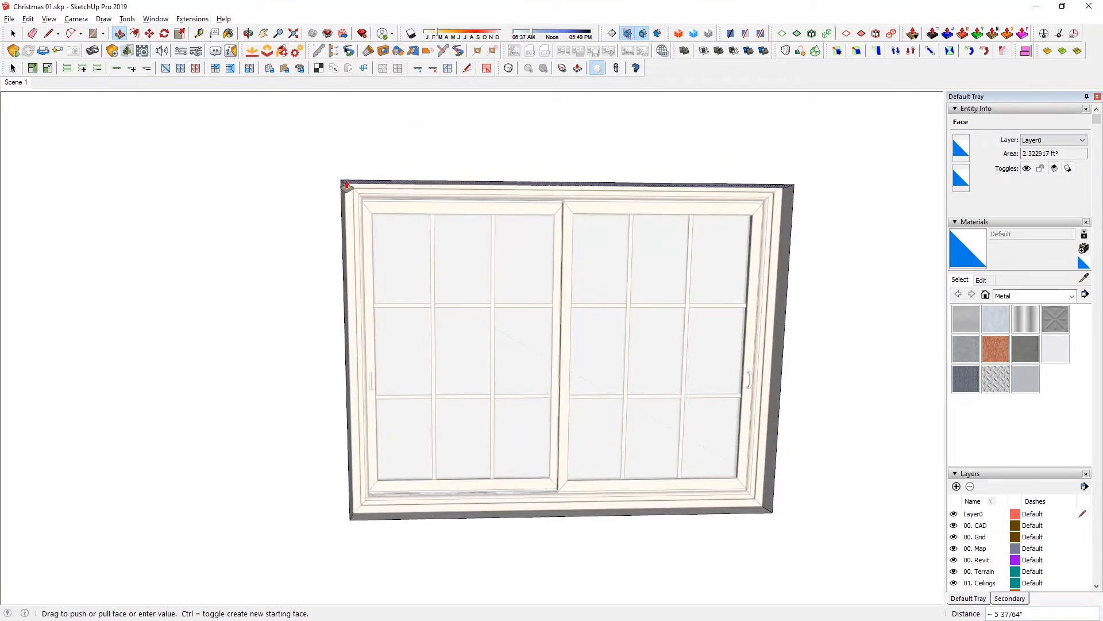
middle_click_drag(350, 174, 338, 143)
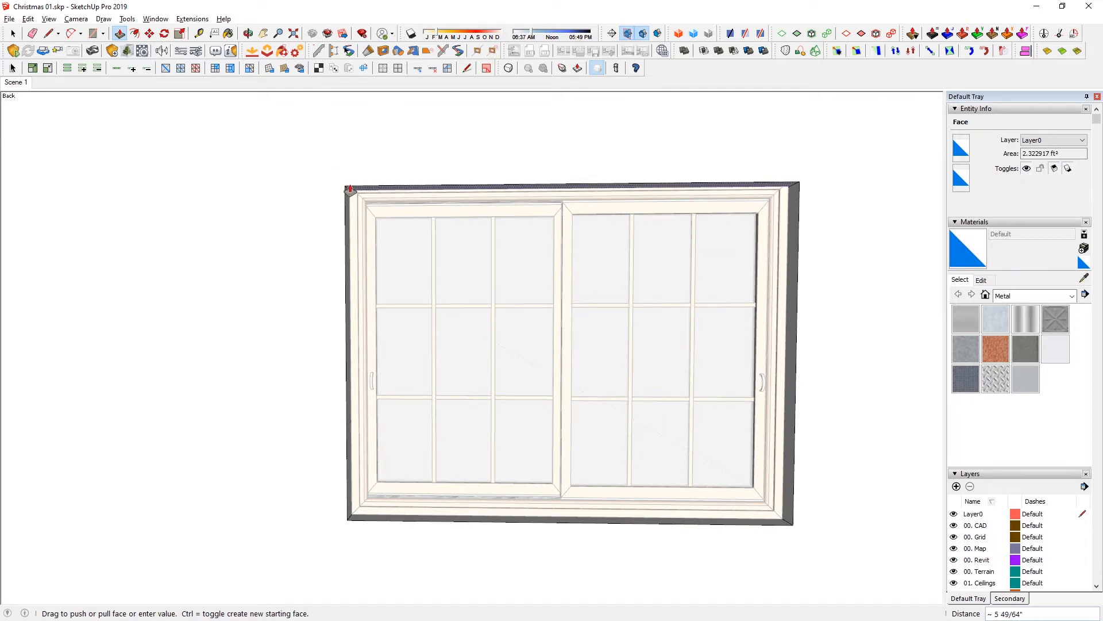
type("5")
key("Return")
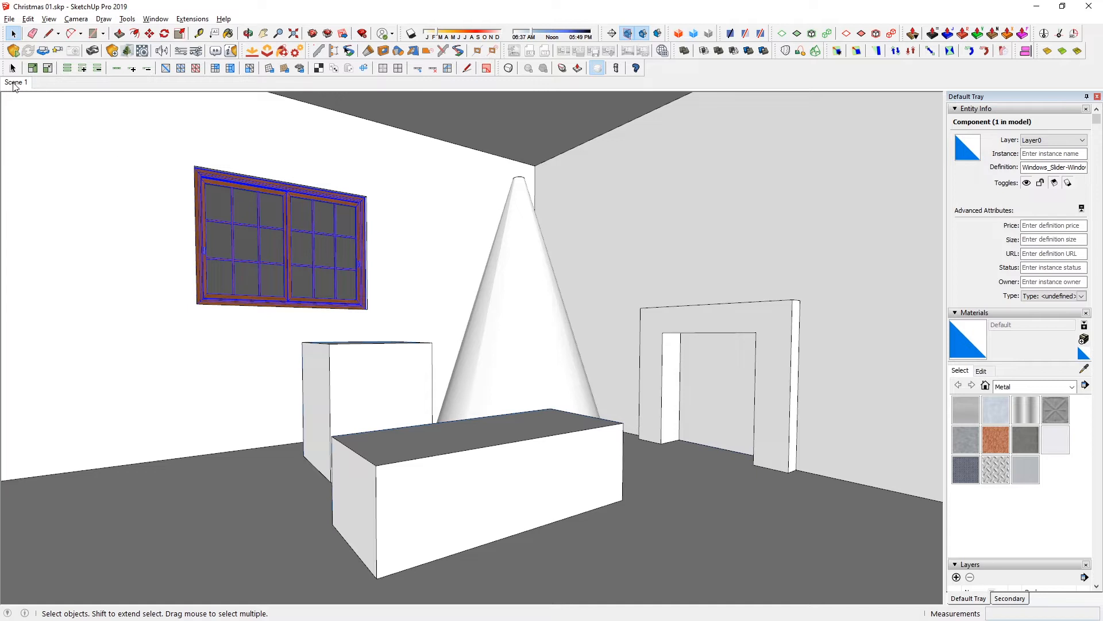
- Select all faces and edges of the wall opening and move them about 2.5' along the red axis toward the cone
left_click(143, 193)
left_click_drag(388, 347, 391, 347)
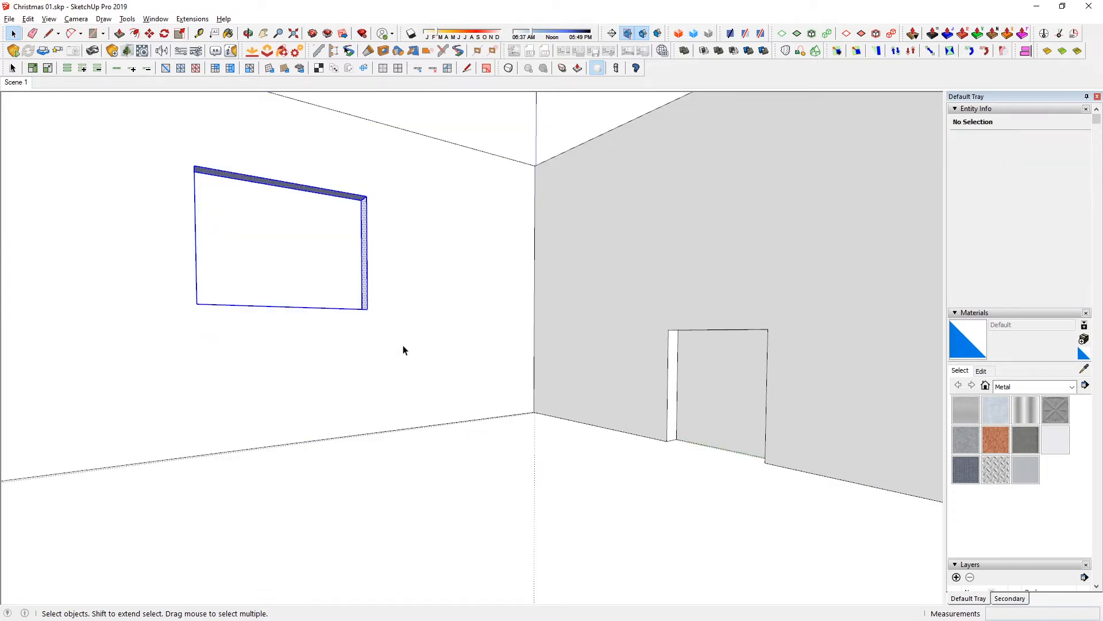
key("m")
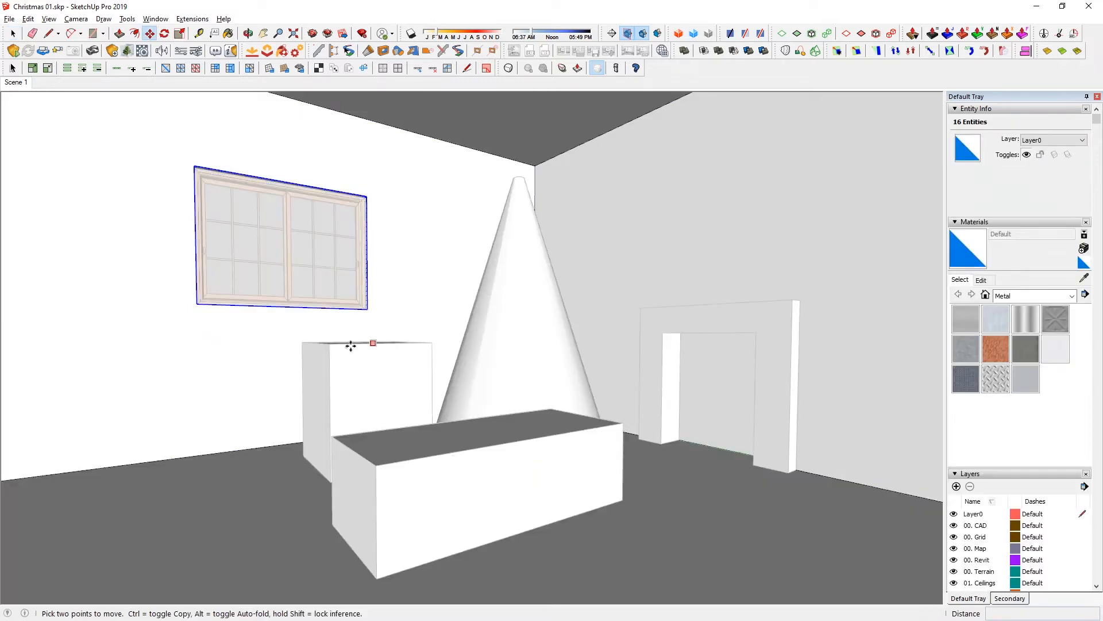
left_click(262, 319)
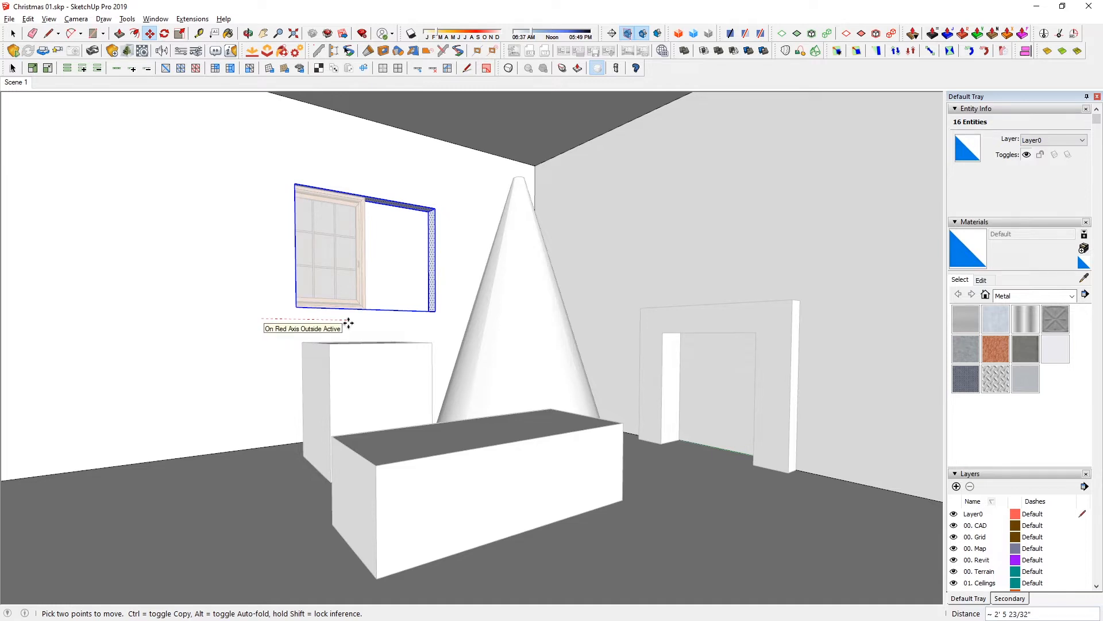
key("Return")
key("space")
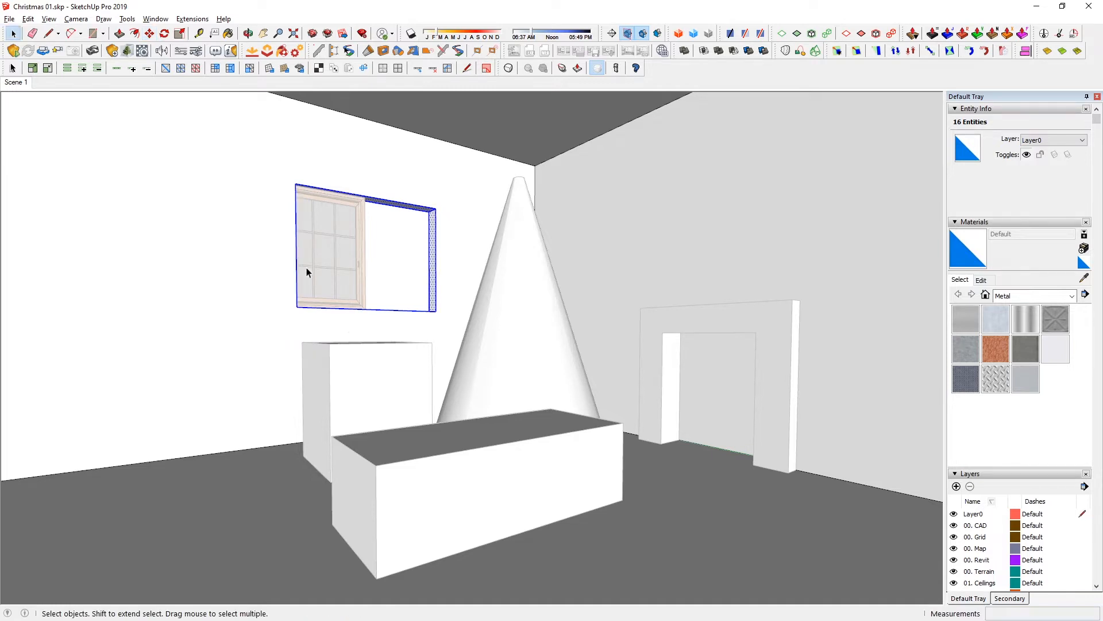
- Move the slider window 2.5' along the red axis so it fills the relocated opening
left_click(315, 263)
key("m")
left_click(354, 336)
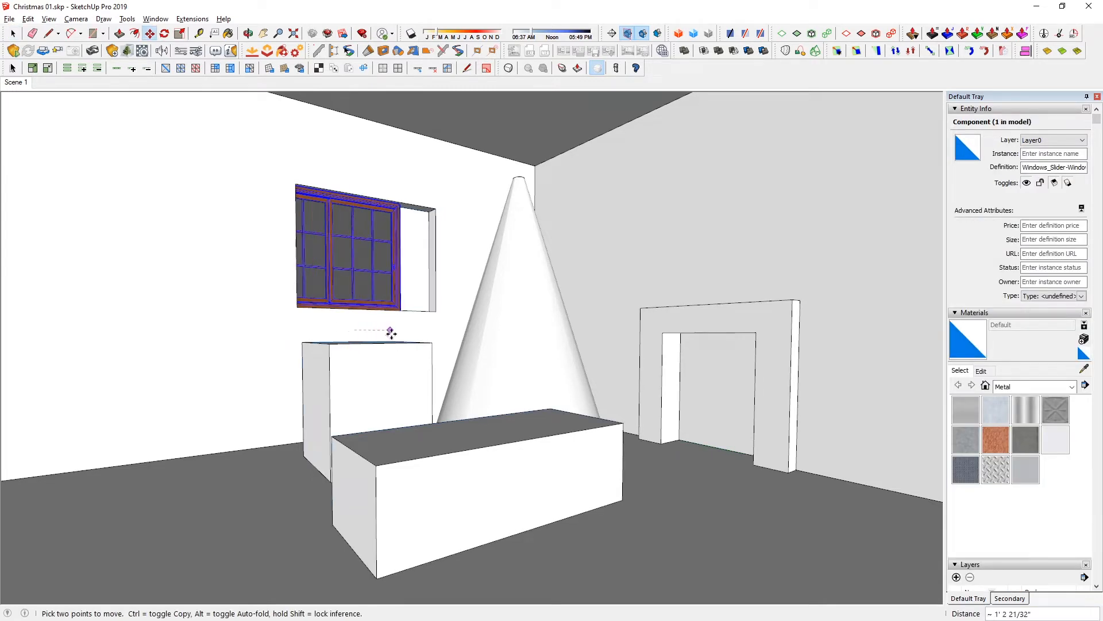
type("2.5'")
key("Return")
key("space")
- Frame the window, cone and fireplace more closely and update Scene 1 with this view
left_click(19, 86)
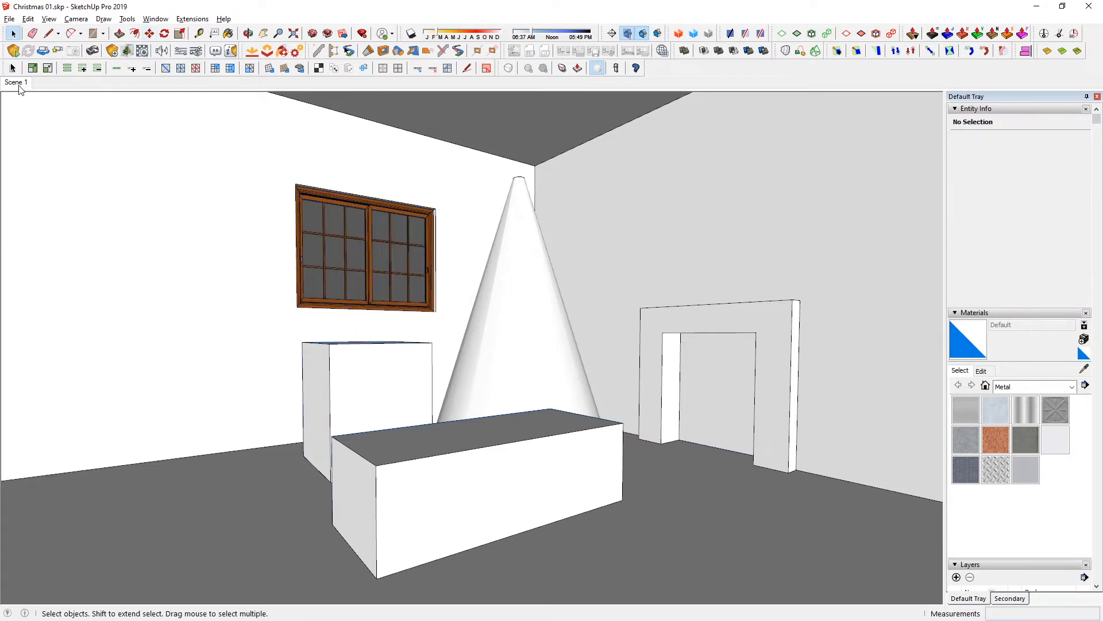
middle_click_drag(455, 380, 510, 397)
left_click(18, 84)
right_click(17, 85)
left_click(55, 130)
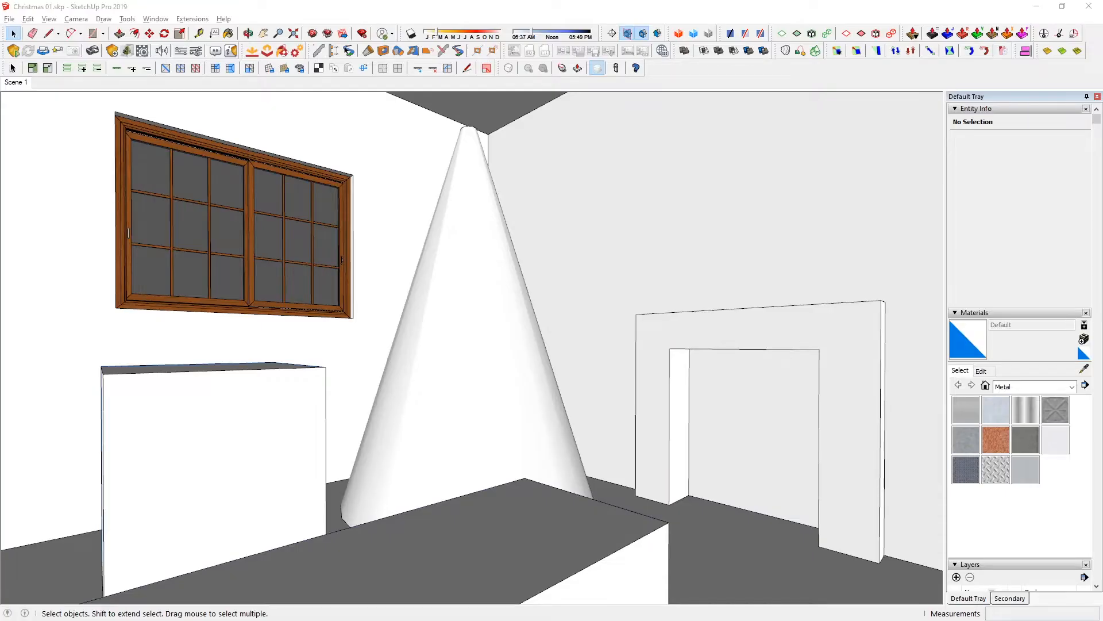
- Draw a circle centred on the midpoint of the fireplace surround's top edge, reducing its radius from 2.5' to about 1.5'
key("alt+Tab")
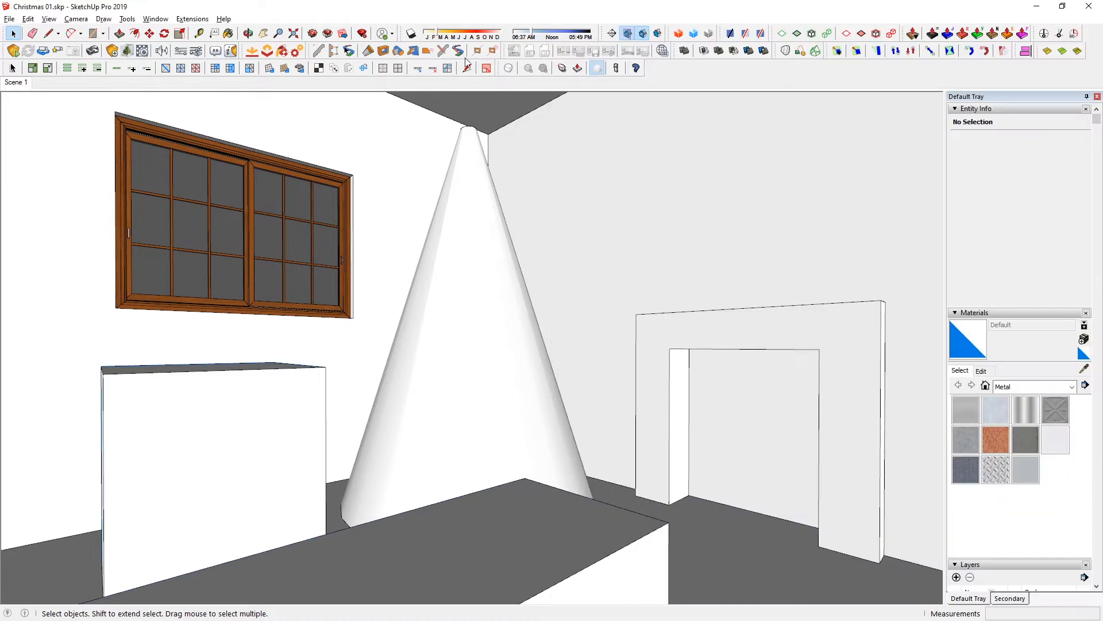
key("c")
left_click(744, 180)
key("Escape")
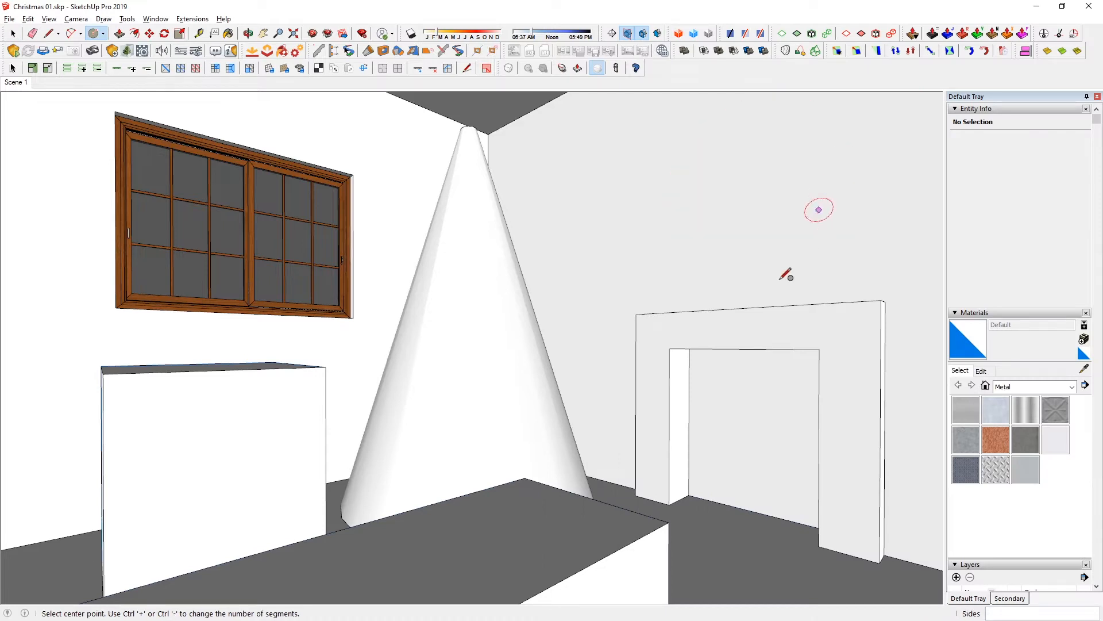
left_click(736, 308)
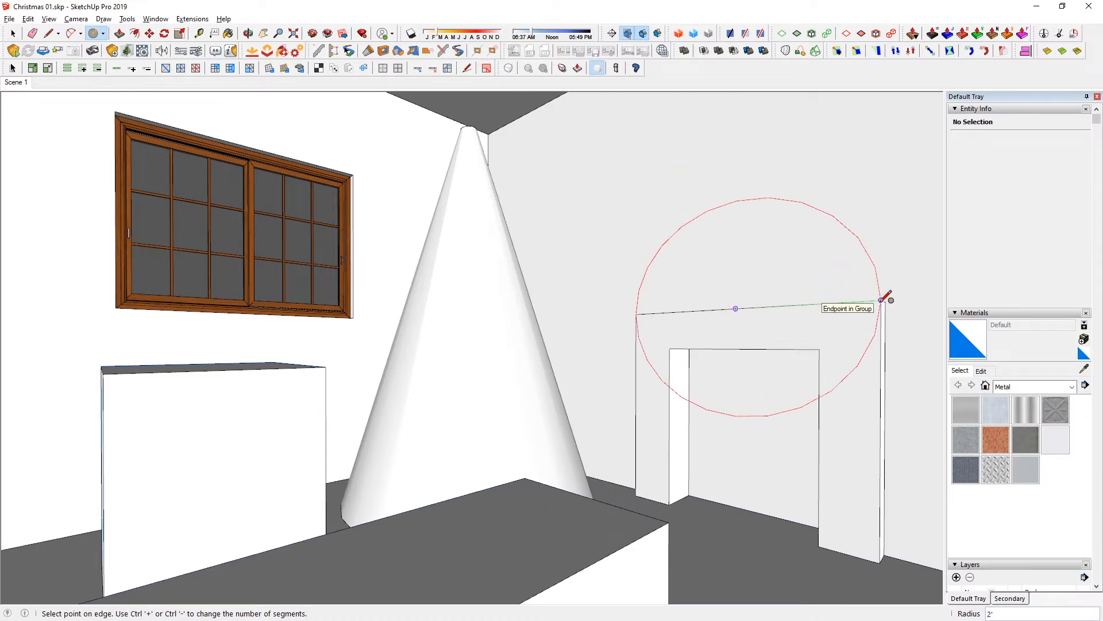
type("2.5")
key("Return")
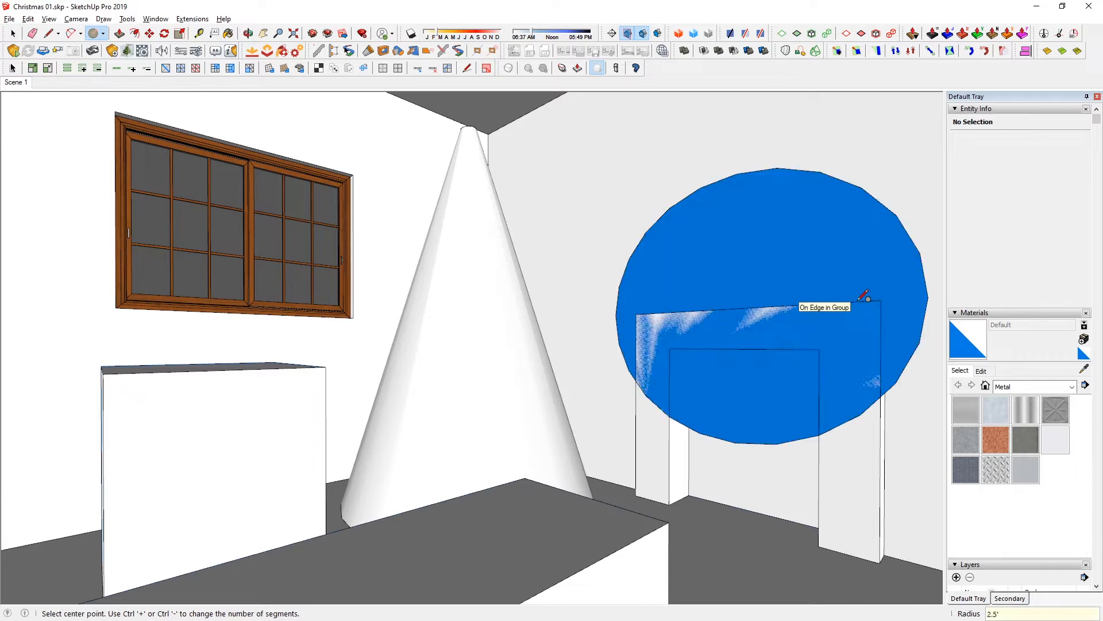
type("2")
key("Return")
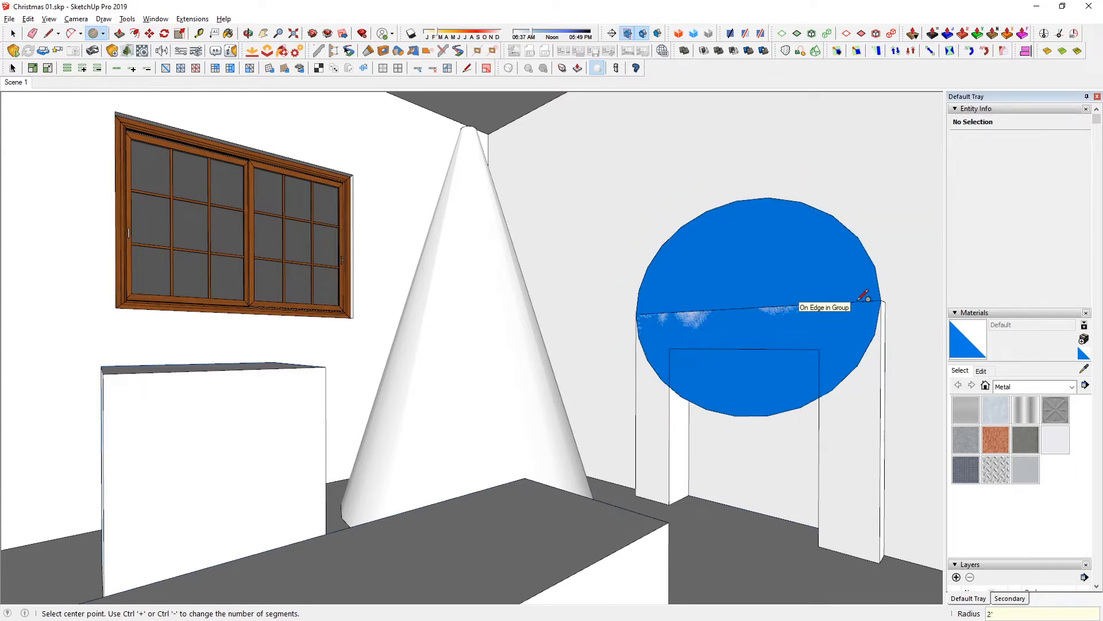
type("1.8")
key("Return")
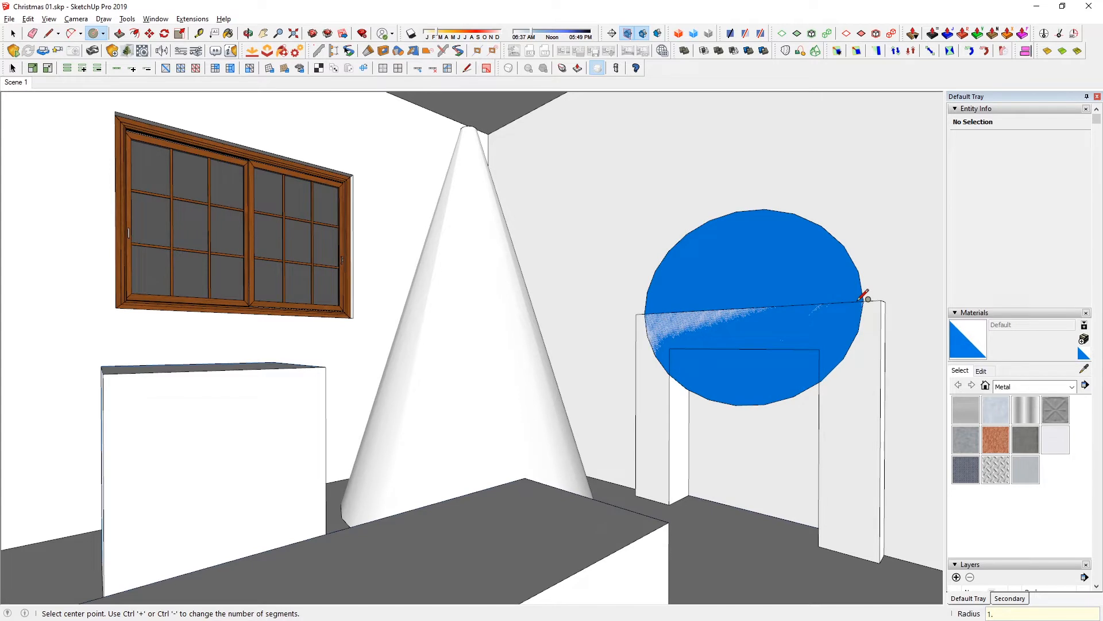
- Extrude the circle 5" and offset its front edge inward by about 6"
key("p")
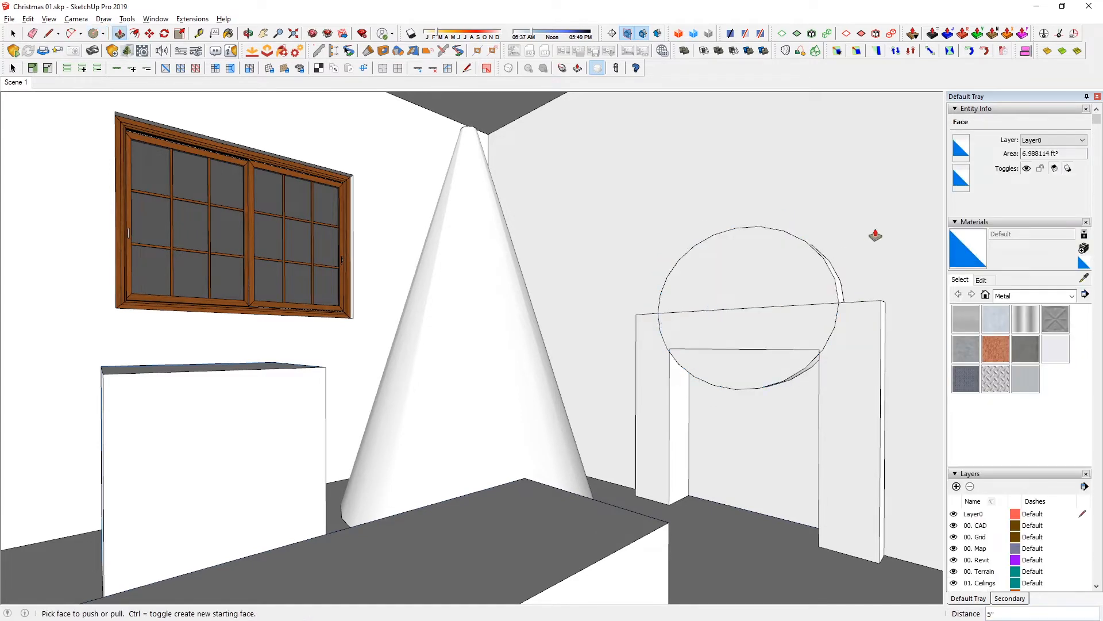
key("space")
double_click(789, 284)
key("f")
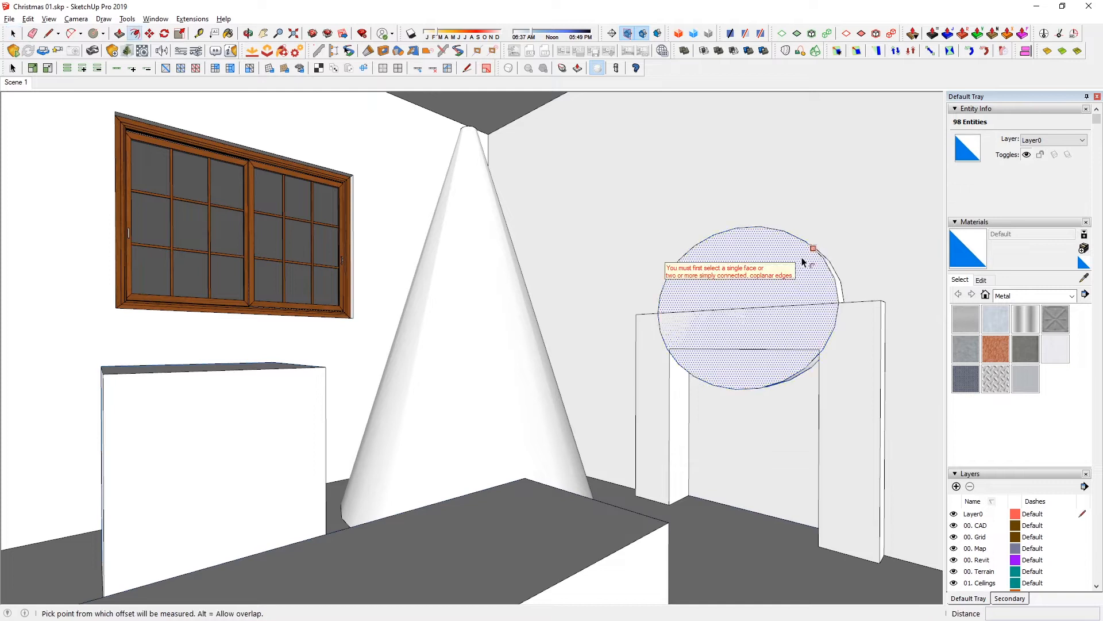
left_click(789, 260)
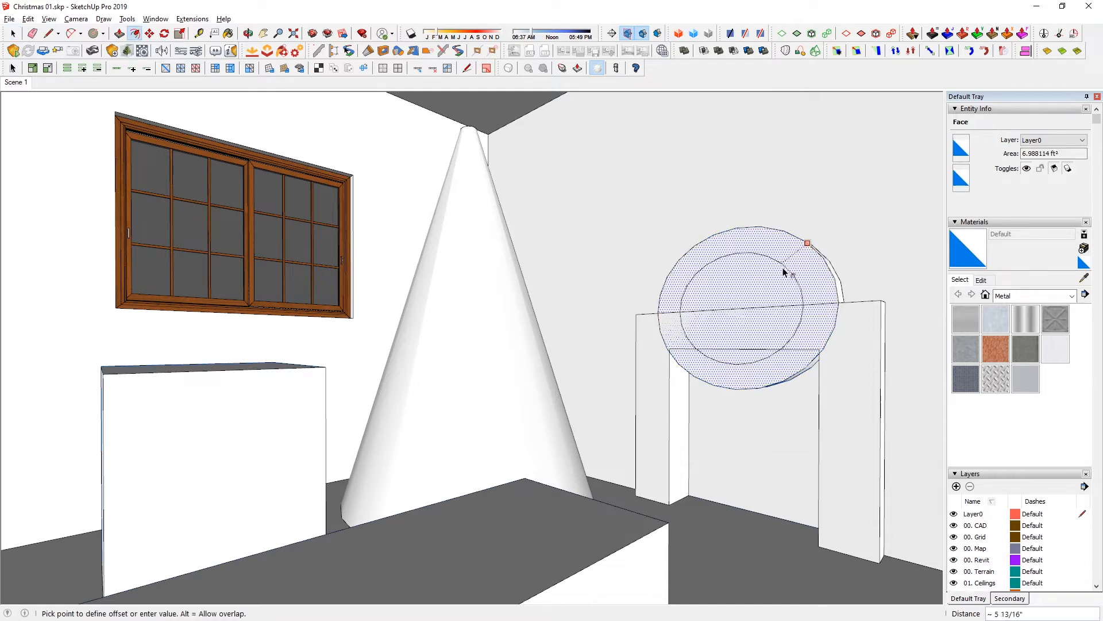
left_click(784, 269)
key("space")
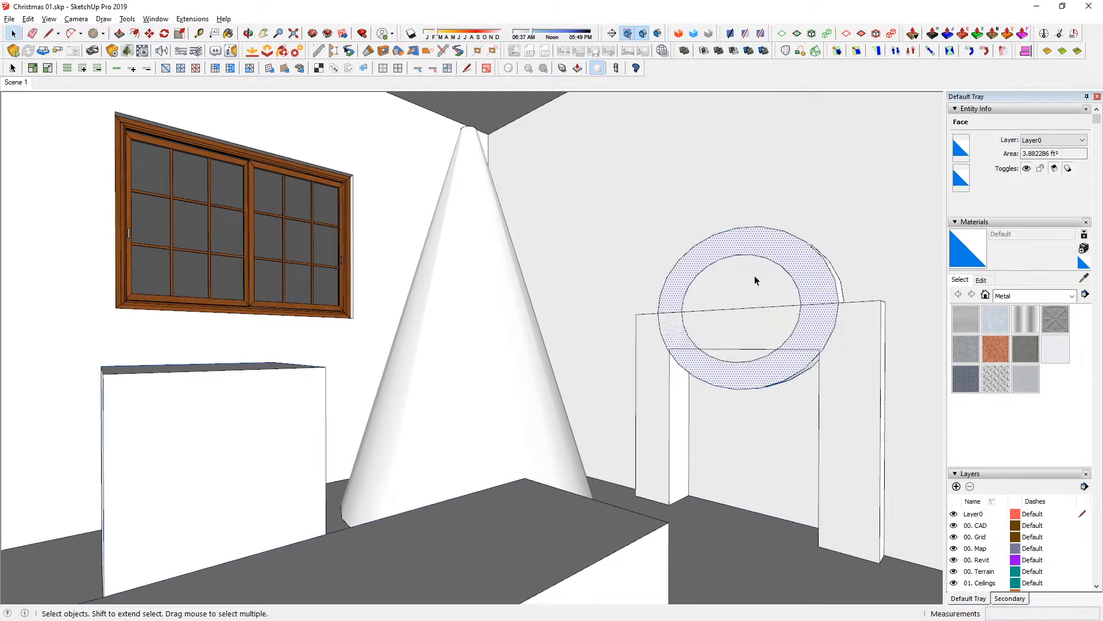
- Push the inner circle back 5" to cut a hole through the disc
key("p")
left_click(760, 277)
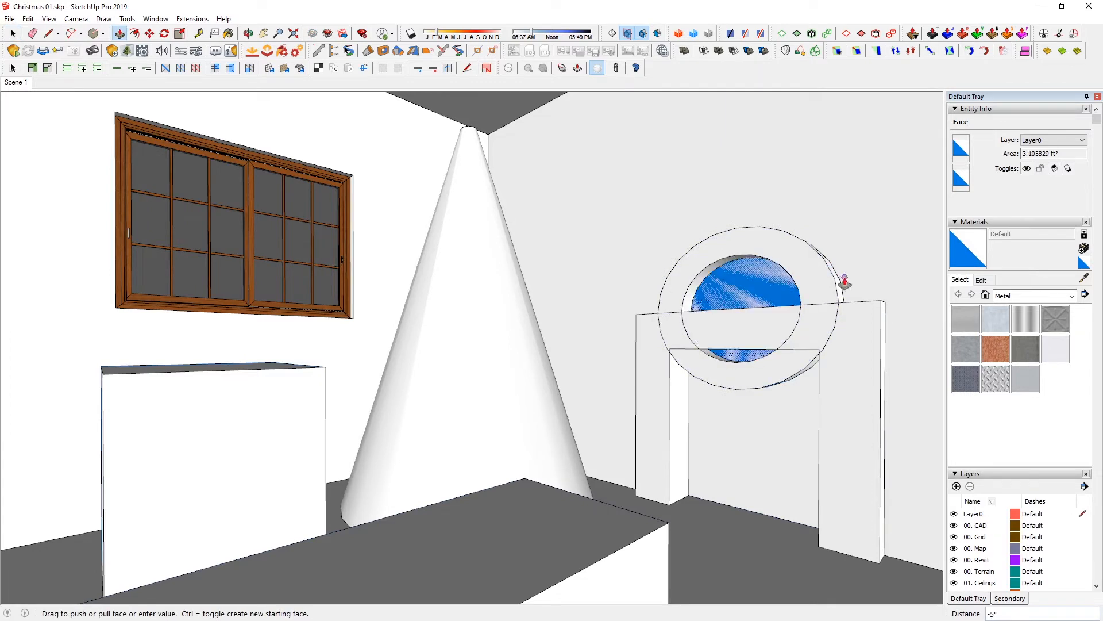
left_click(842, 285)
- Group the wreath ring and move it straight up about 2' to sit above the fireplace surround
key("space")
left_click(817, 279)
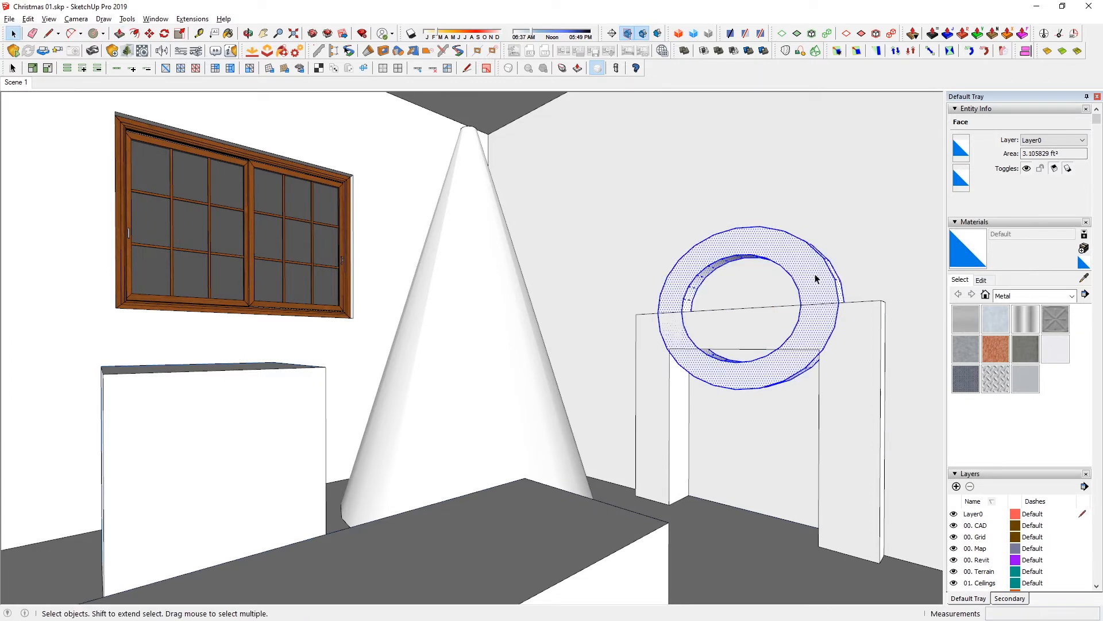
triple_click(816, 278)
key("ctrl+g")
key("m")
left_click(856, 396)
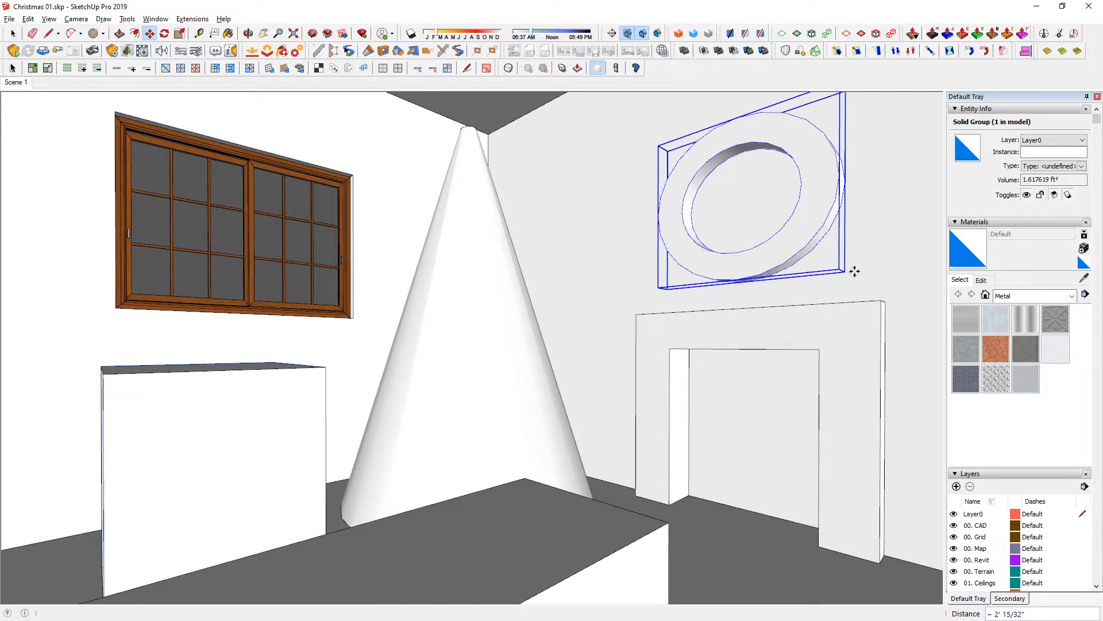
left_click(855, 277)
key("space")
left_click(476, 222)
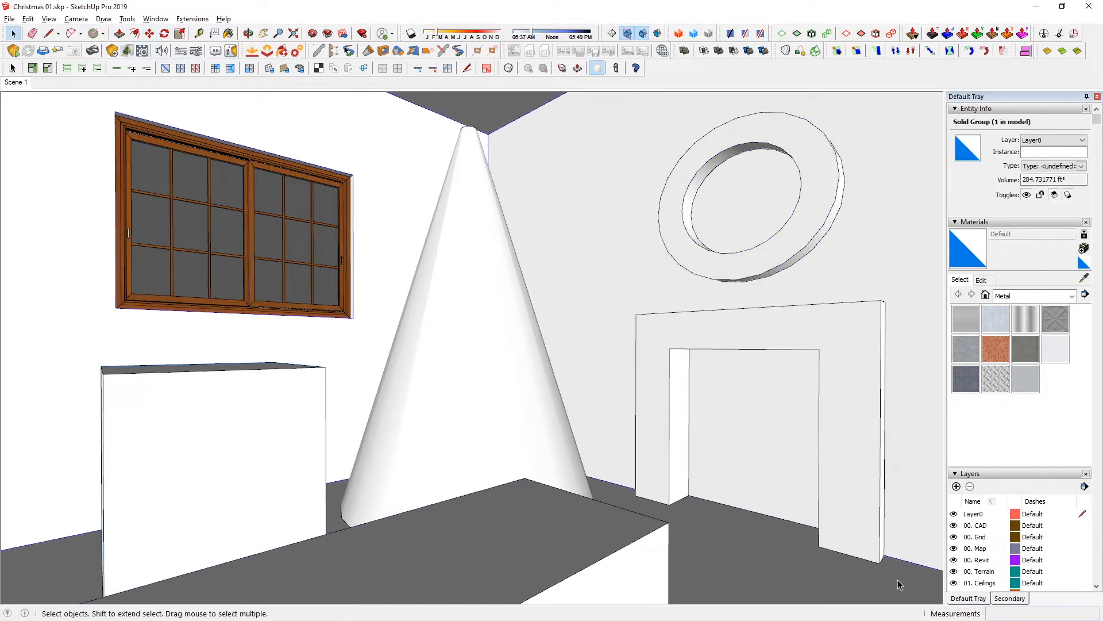
- Draw a 4' by 2' rectangle on the floor against the fireplace's front and extrude it up into a thin hearth slab
key("r")
left_click(636, 495)
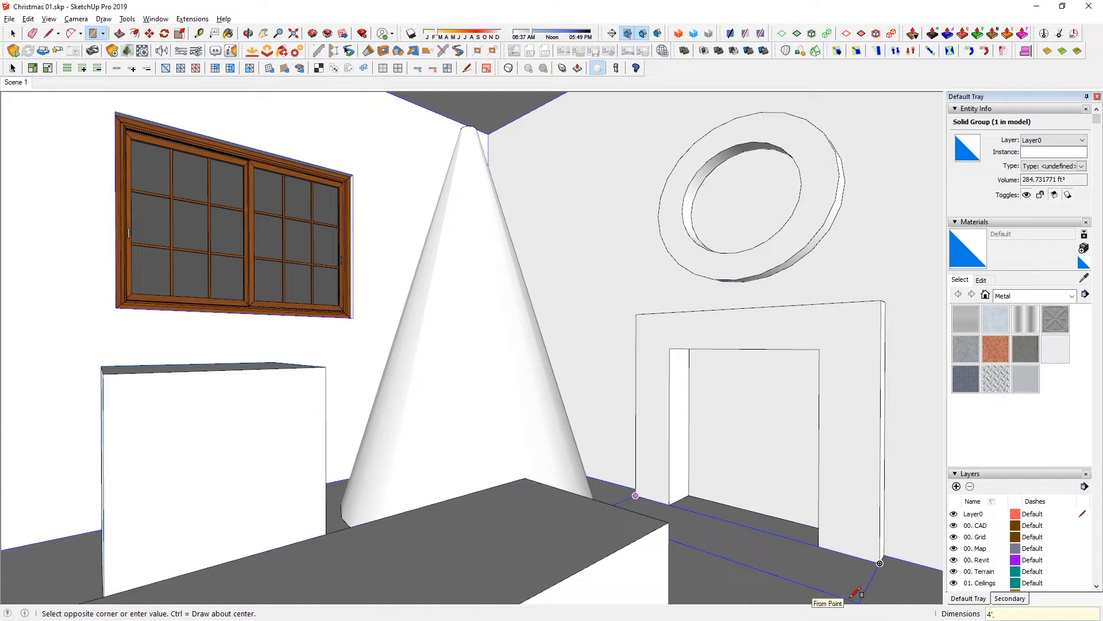
key("Return")
key("space")
key("p")
left_click(790, 562)
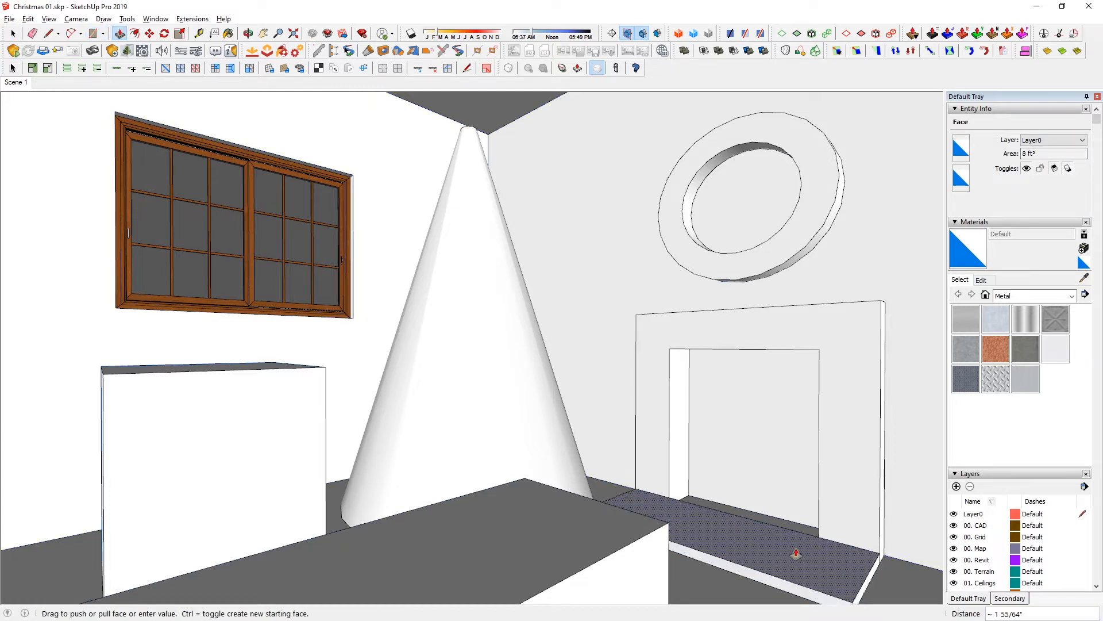
left_click(796, 554)
- Group the hearth slab and move it 11" back into the fireplace opening
key("space")
triple_click(795, 549)
key("ctrl+g")
key("m")
left_click(874, 560)
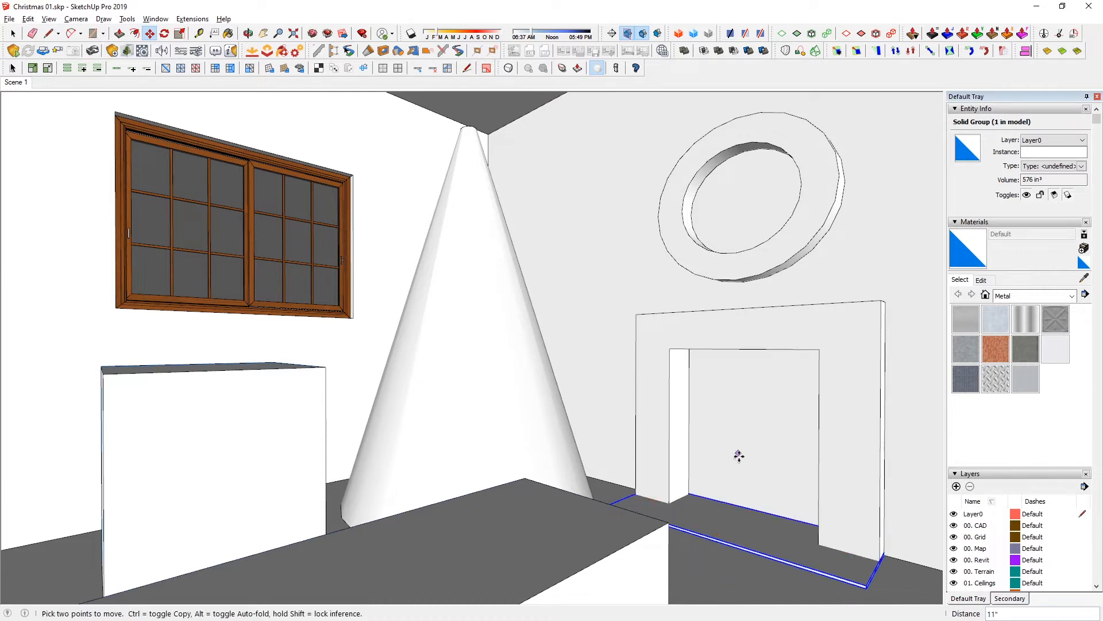
left_click(809, 554)
key("space")
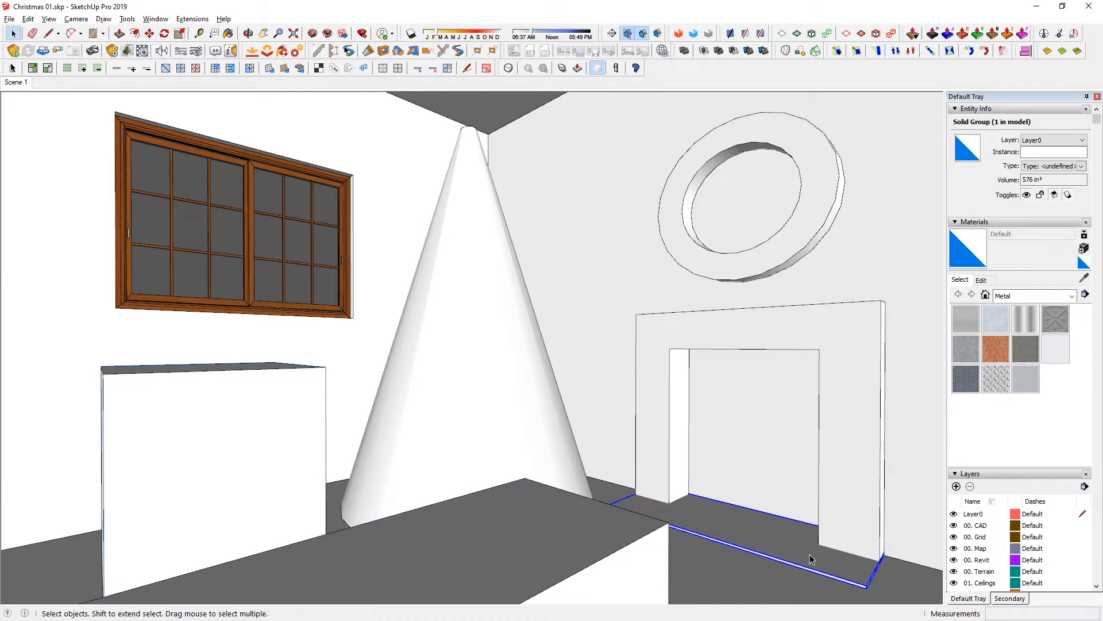
- Inside the hearth slab group, pull the front face outward to extend the slab into the room
double_click(810, 554)
key("p")
left_click(809, 578)
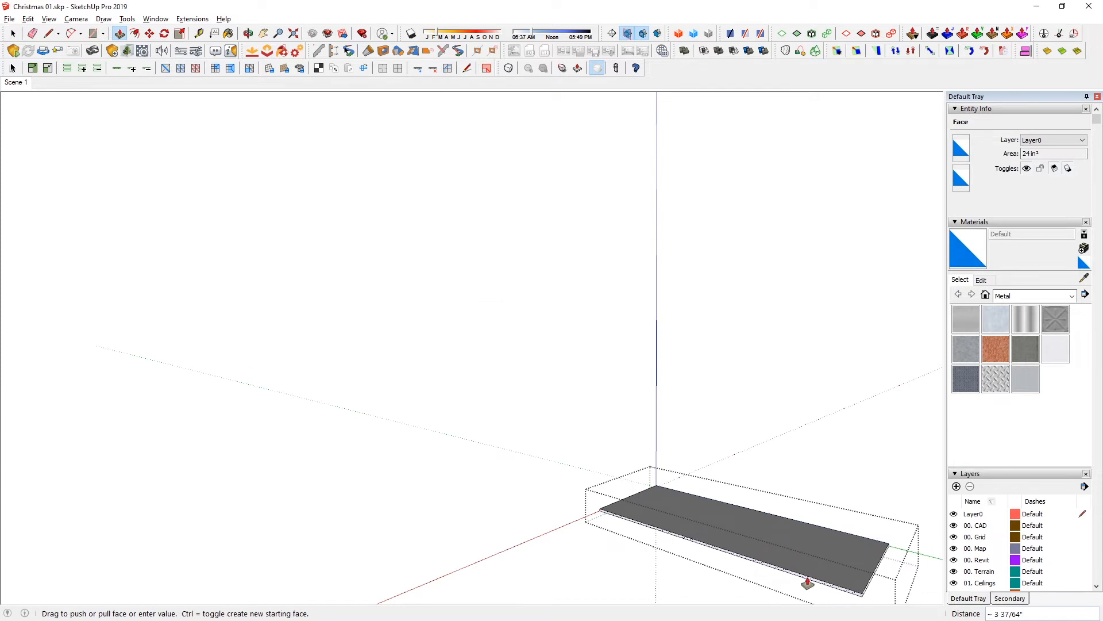
key("Return")
key("space")
key("Escape")
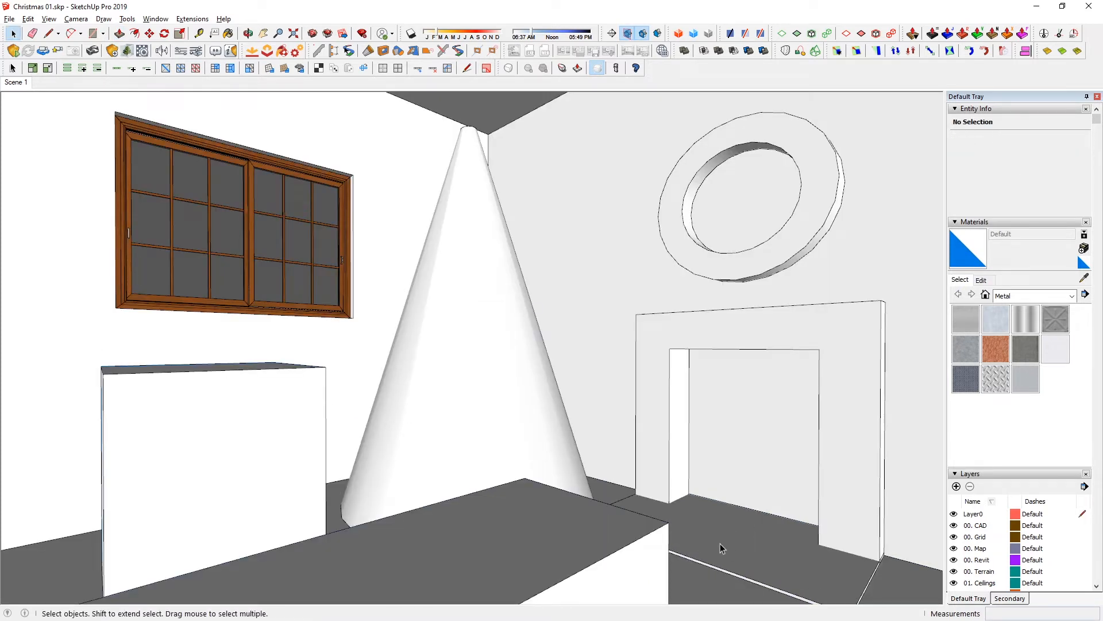
- Copy the top face of the fireplace surround group and place the copy at the same position outside the group
left_click(675, 334)
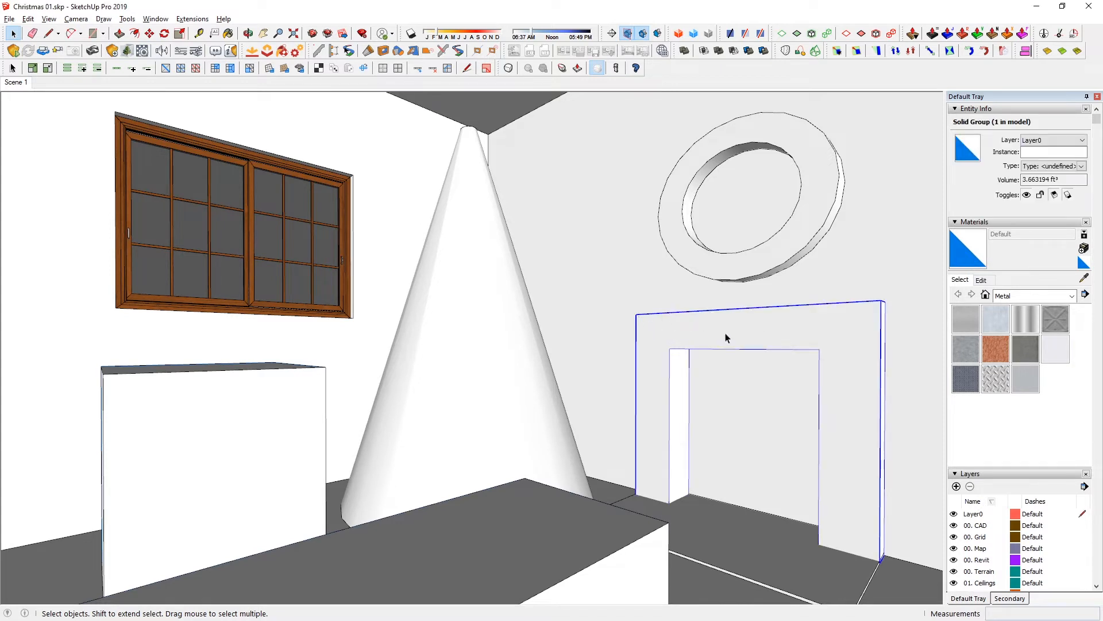
double_click(726, 338)
middle_click_drag(727, 338, 827, 370)
left_click(831, 371)
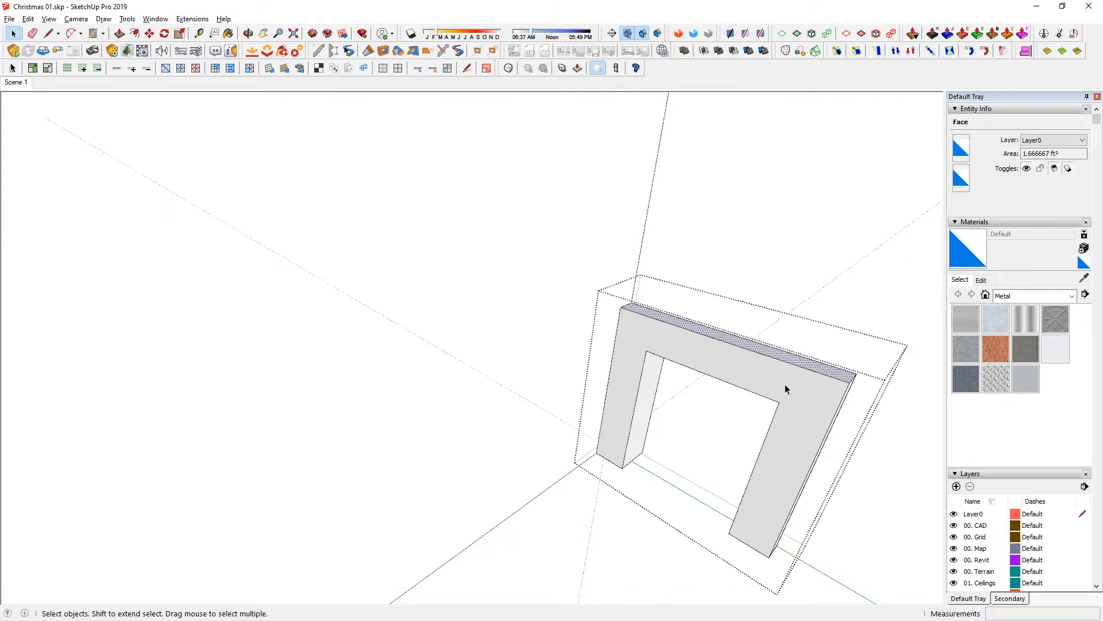
key("ctrl+z")
middle_click_drag(806, 412, 671, 361)
double_click(663, 328)
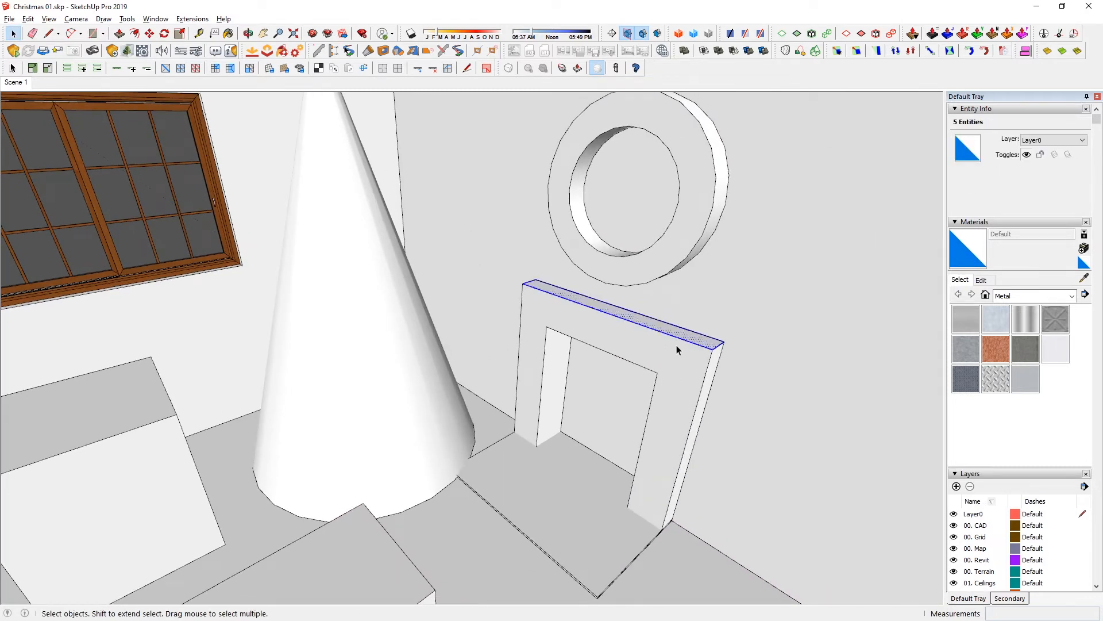
- Extrude the copied face 1" up and pull its front edge face 2" outward to form the mantel
key("p")
left_click_drag(700, 345, 704, 335)
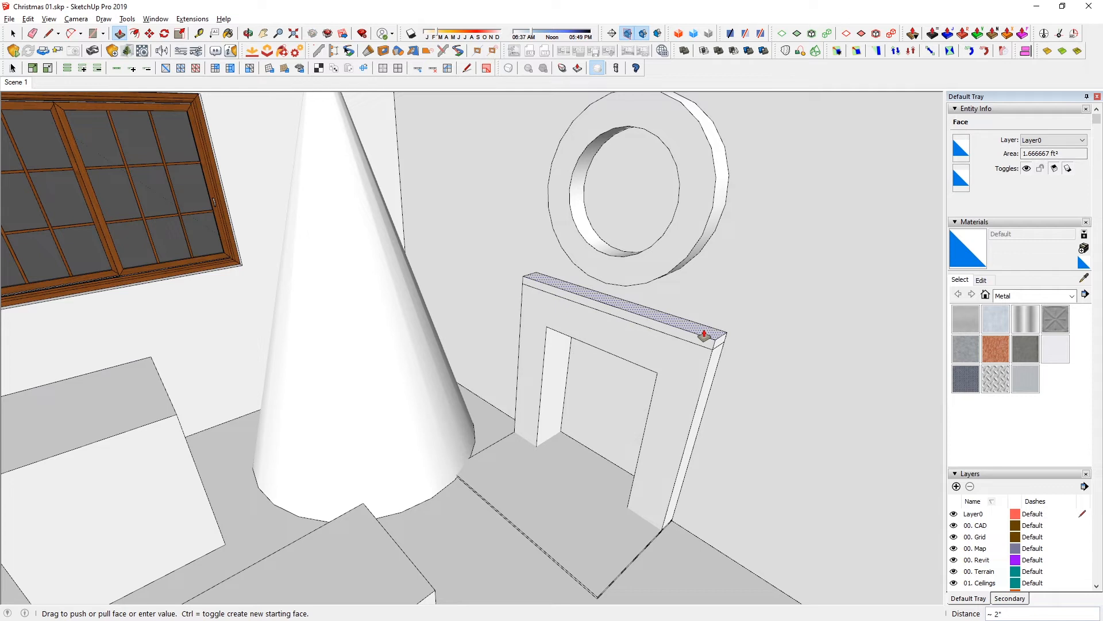
type("1")
key("Return")
left_click_drag(699, 349, 688, 356)
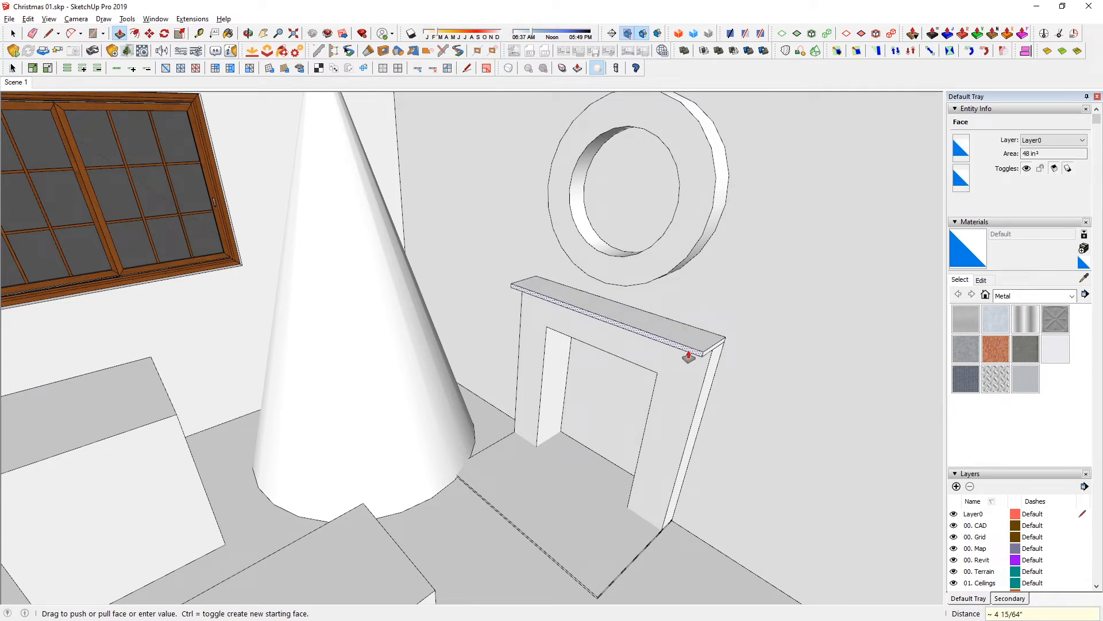
type("2")
key("Return")
- Group the mantel, return to the Scene 1 view and save the model
key("space")
left_click(685, 341)
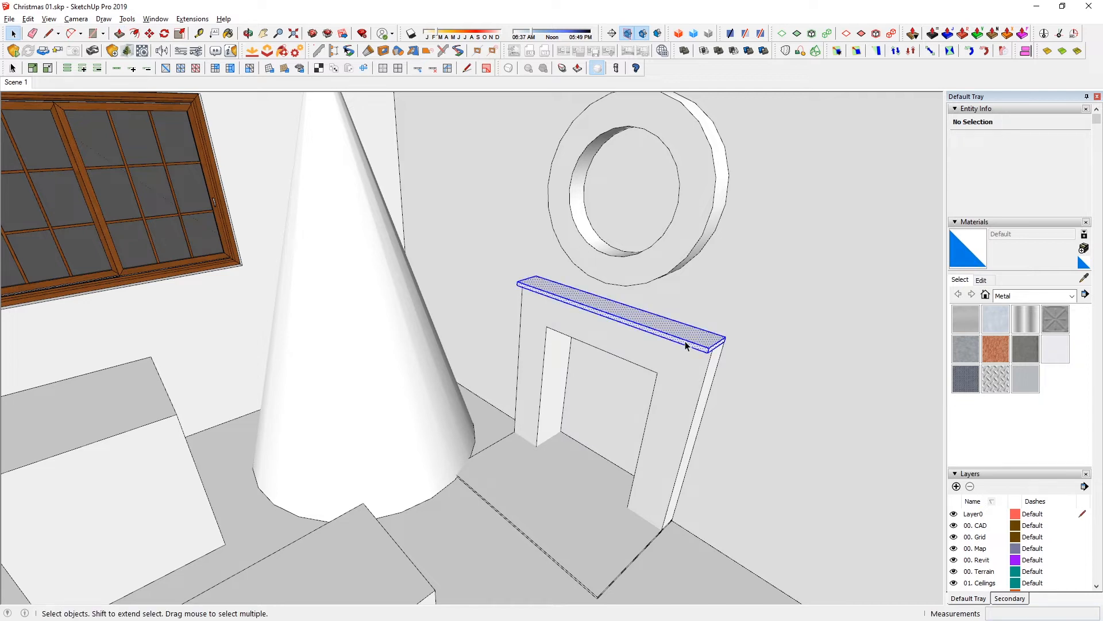
key("ctrl+g")
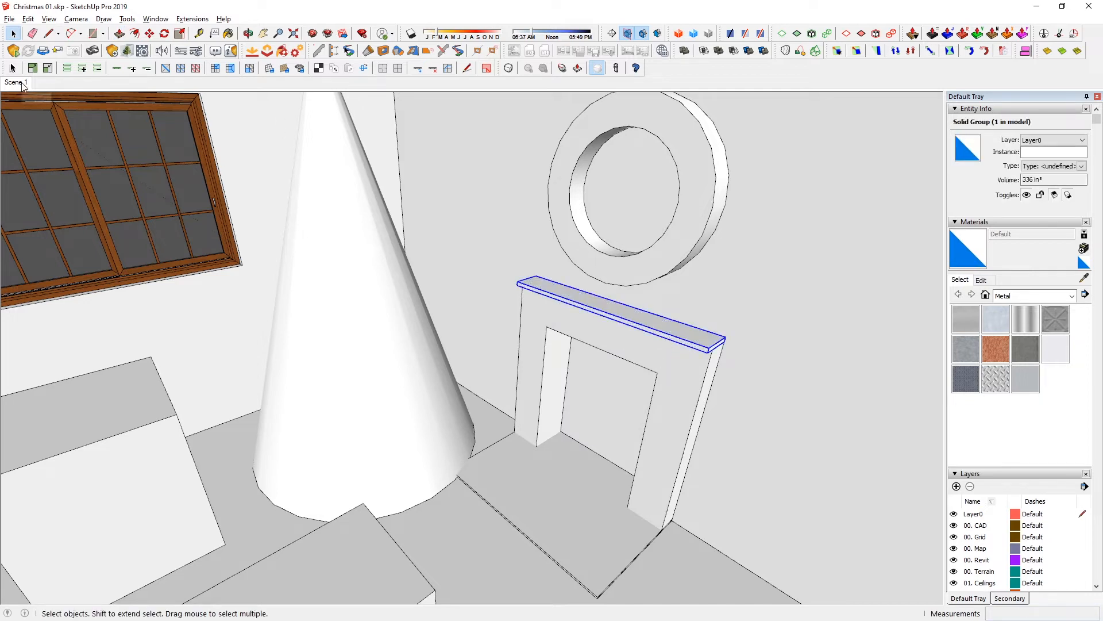
left_click(18, 82)
key("ctrl+s")
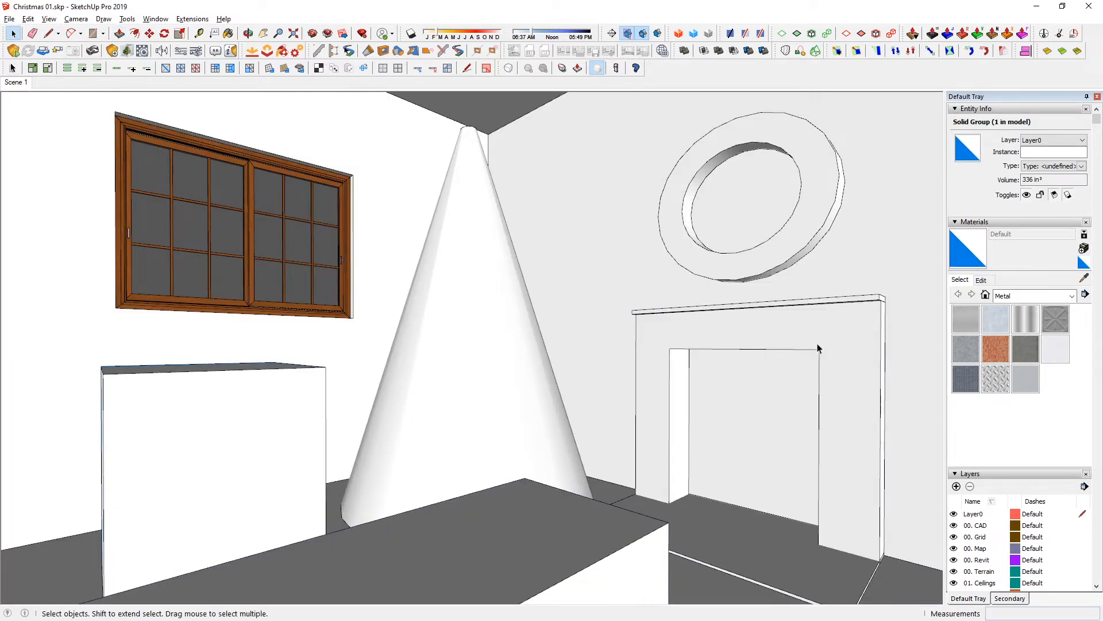
- Inside the mantel group, pull the front face further outward into the room
double_click(819, 306)
key("p")
left_click(841, 309)
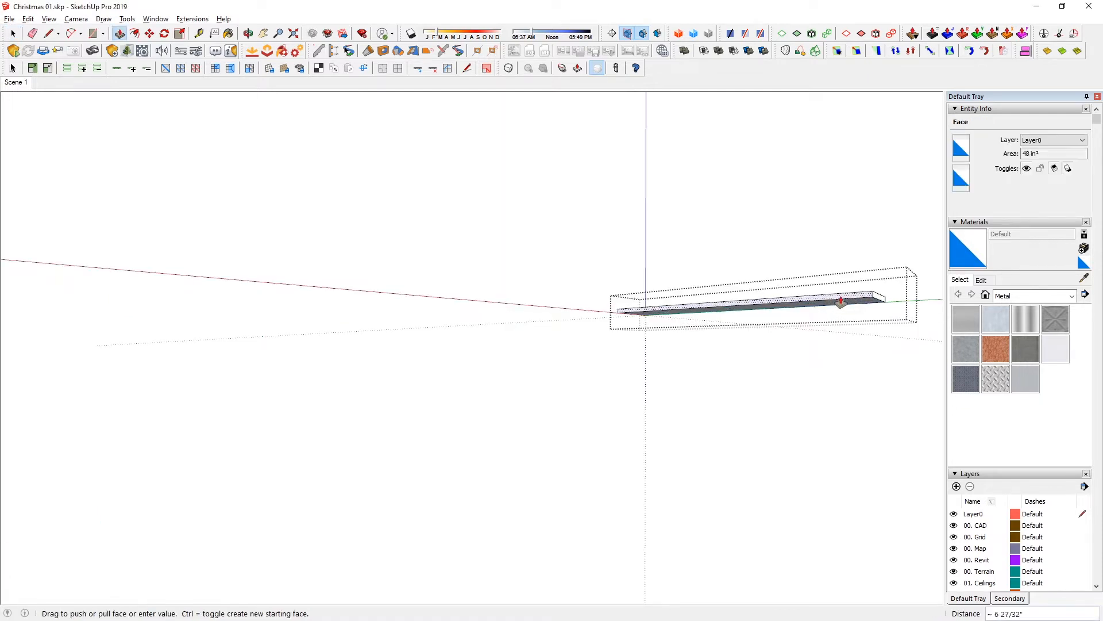
key("Escape")
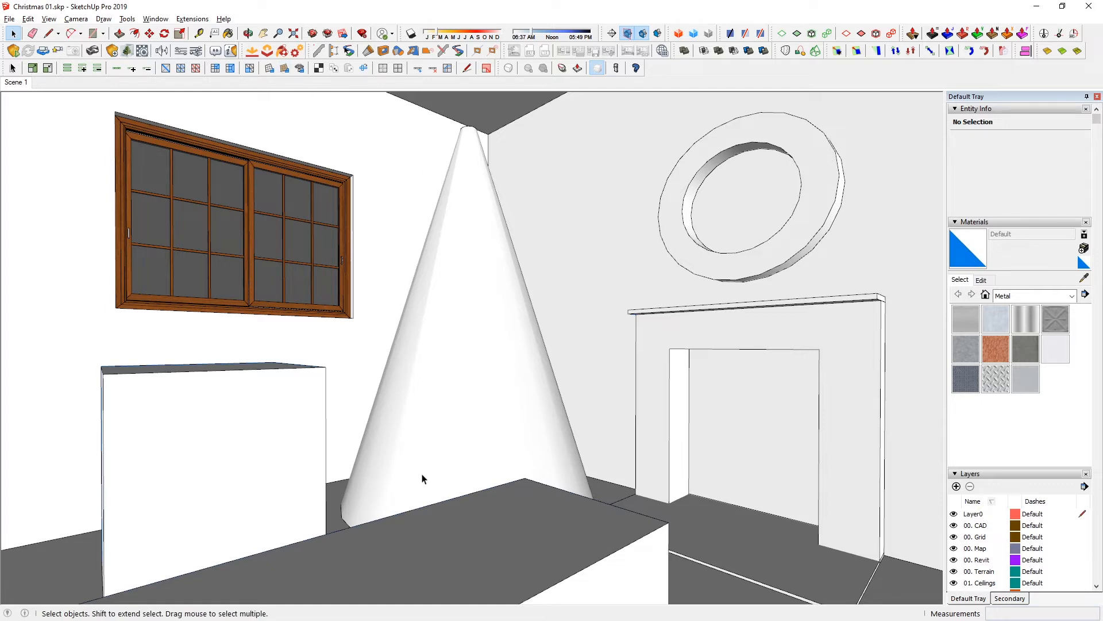
- Insert Armchair 05 from the Enscape Asset Library's Furniture category and place it by the armchair block
left_click(126, 53)
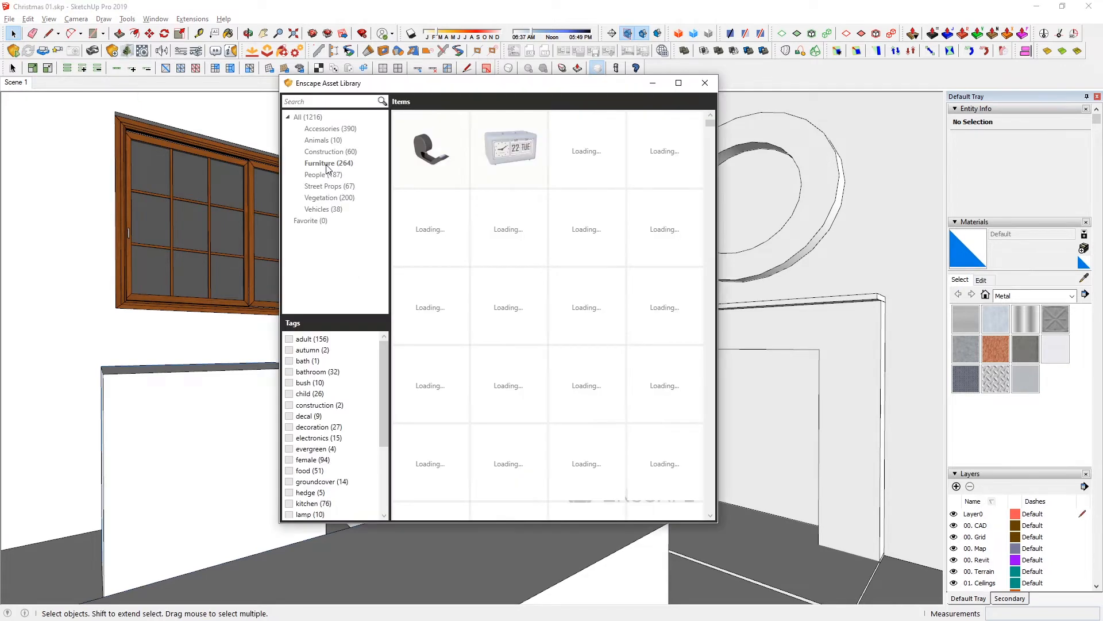
left_click(327, 164)
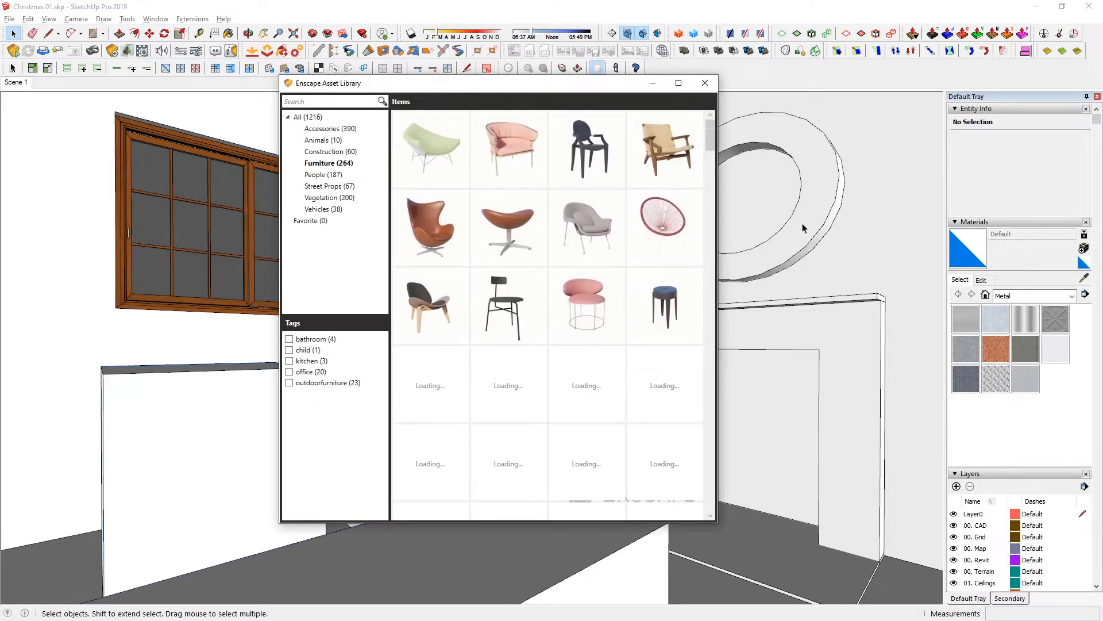
mouse_move(653, 208)
mouse_move(564, 230)
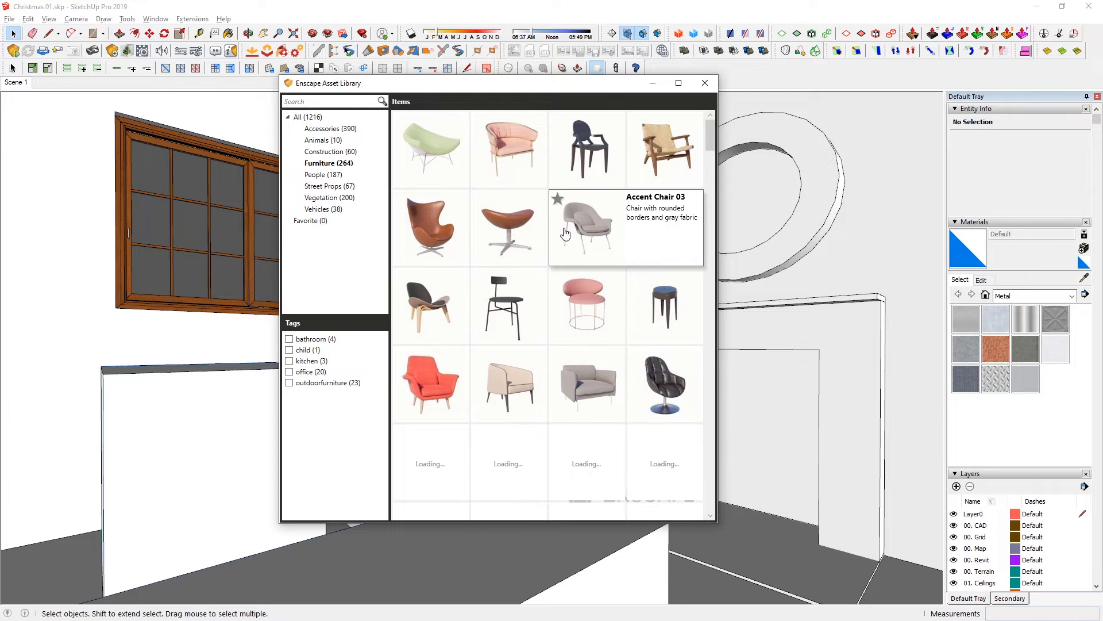
mouse_move(597, 405)
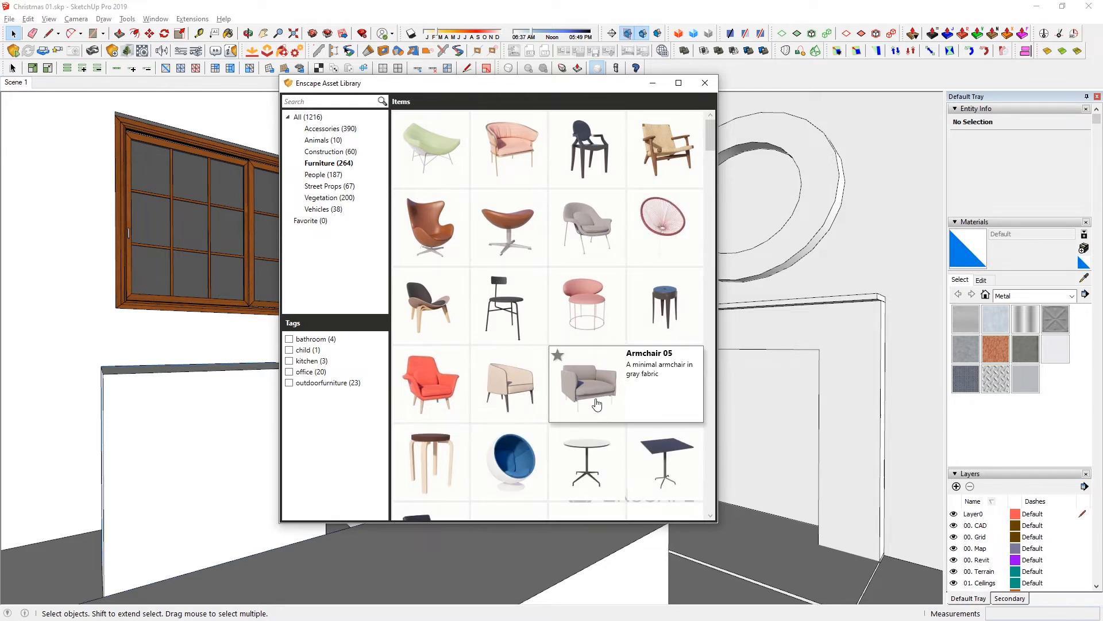
left_click(581, 375)
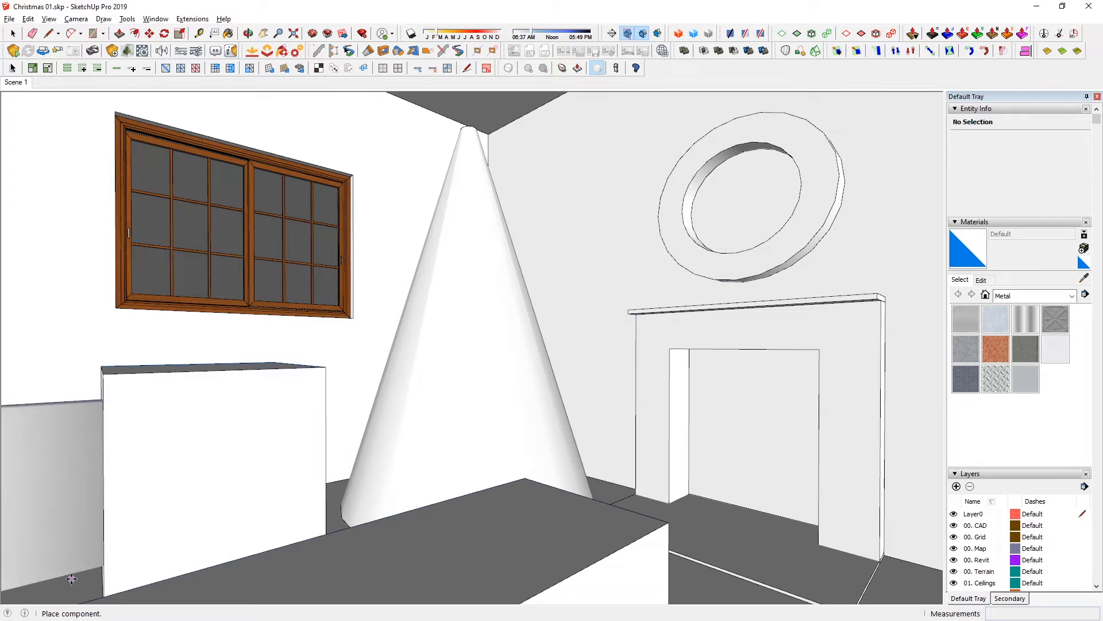
left_click(248, 450)
- Move the armchair to the position of its placeholder block beneath the window and delete the block
middle_click_drag(253, 448, 351, 469)
left_click(264, 434)
key("m")
left_click_drag(157, 434, 280, 306)
key("space")
left_click(463, 409)
key("Delete")
- Move the armchair closer to the cone tree and return to the Scene 1 view
left_click(357, 467)
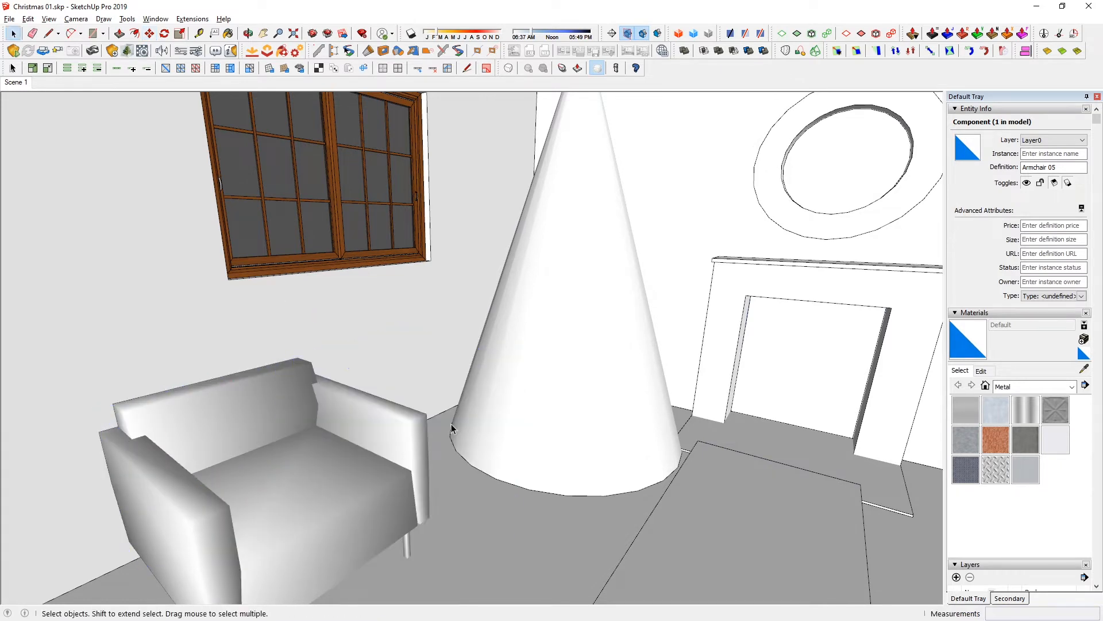
middle_click_drag(492, 484, 380, 480)
key("m")
left_click(402, 508)
left_click(501, 515)
left_click(20, 85)
- Insert the light patterned throw pillow from the Enscape library's Accessories category and place it on the armchair seat
left_click(127, 50)
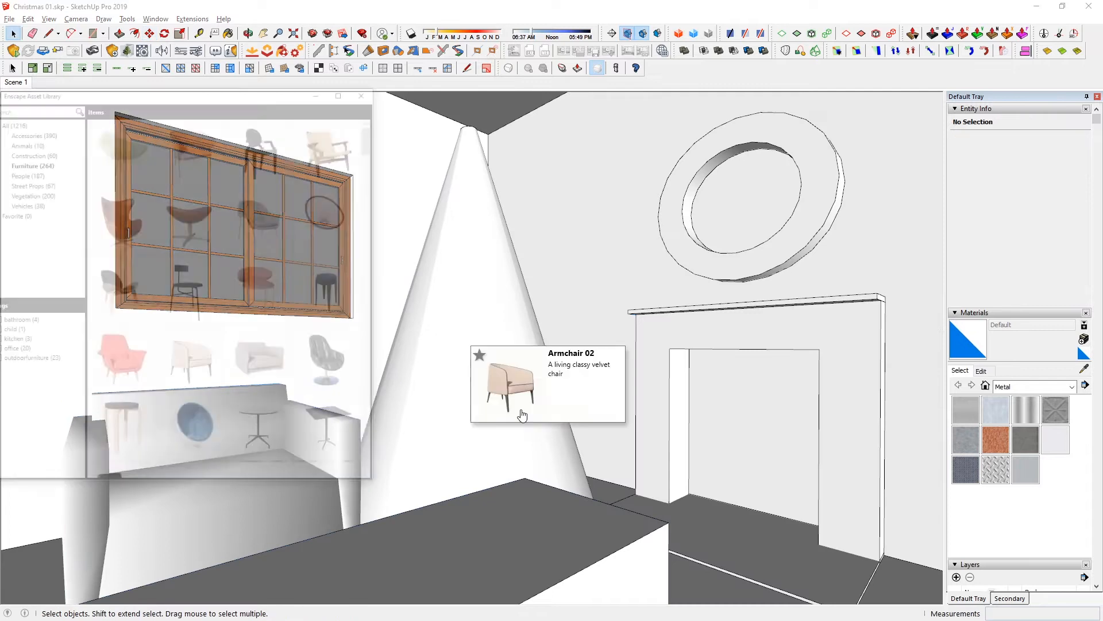
scroll(588, 343, "down", 5)
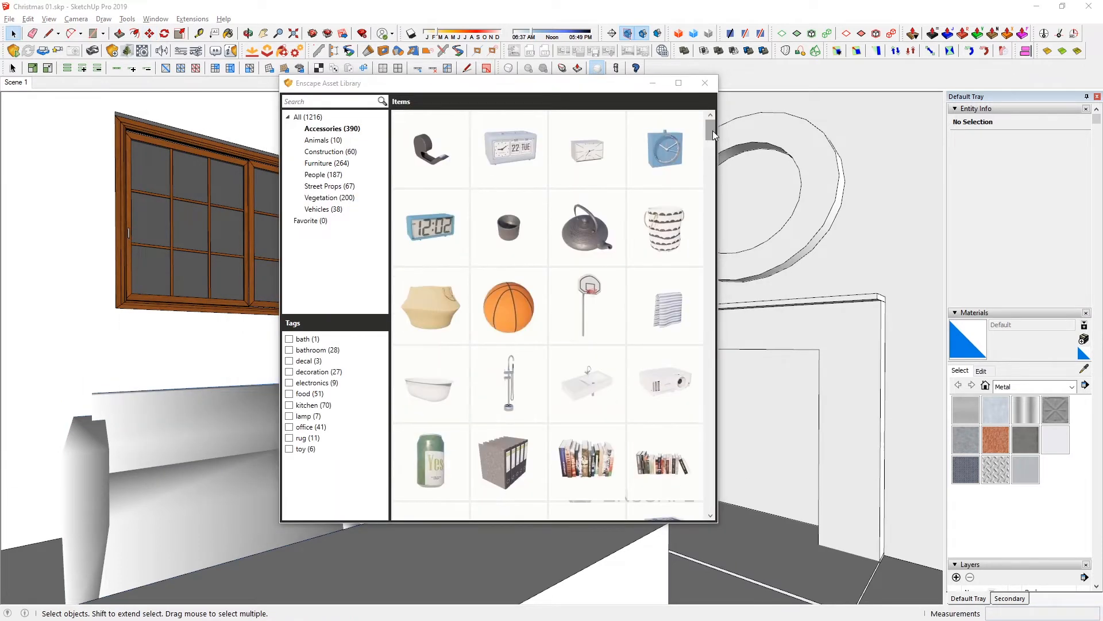
left_click_drag(713, 131, 713, 361)
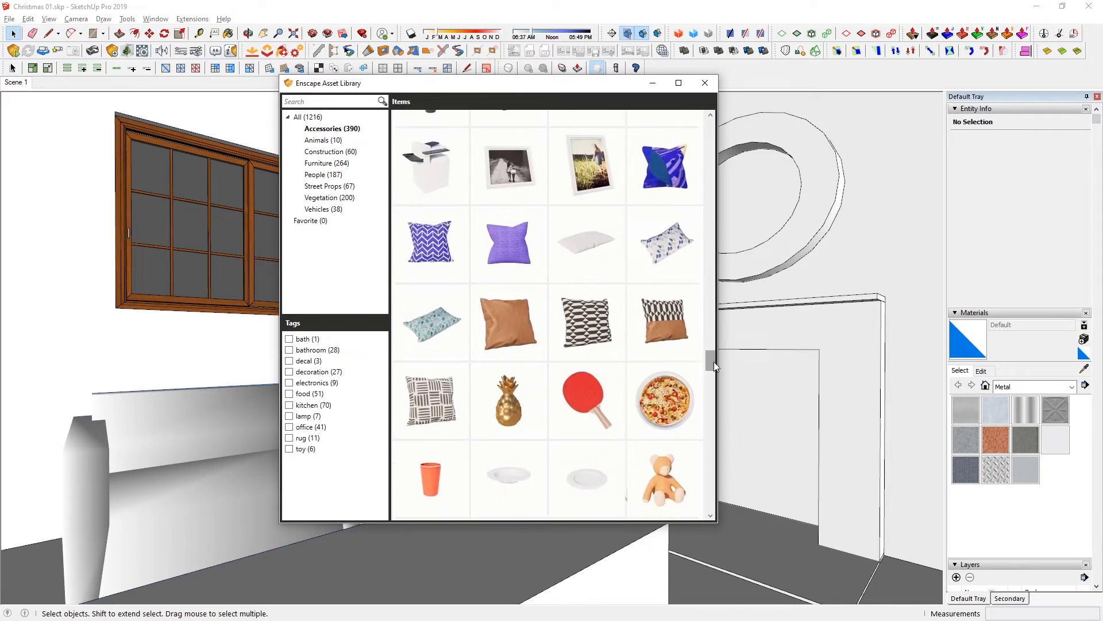
left_click(430, 407)
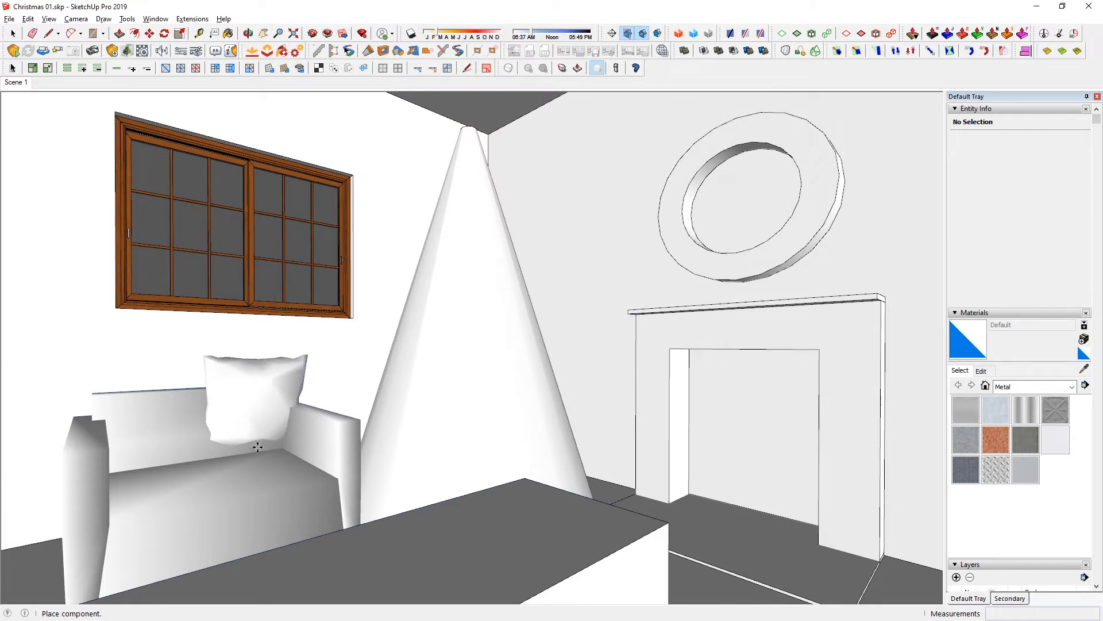
left_click(246, 460)
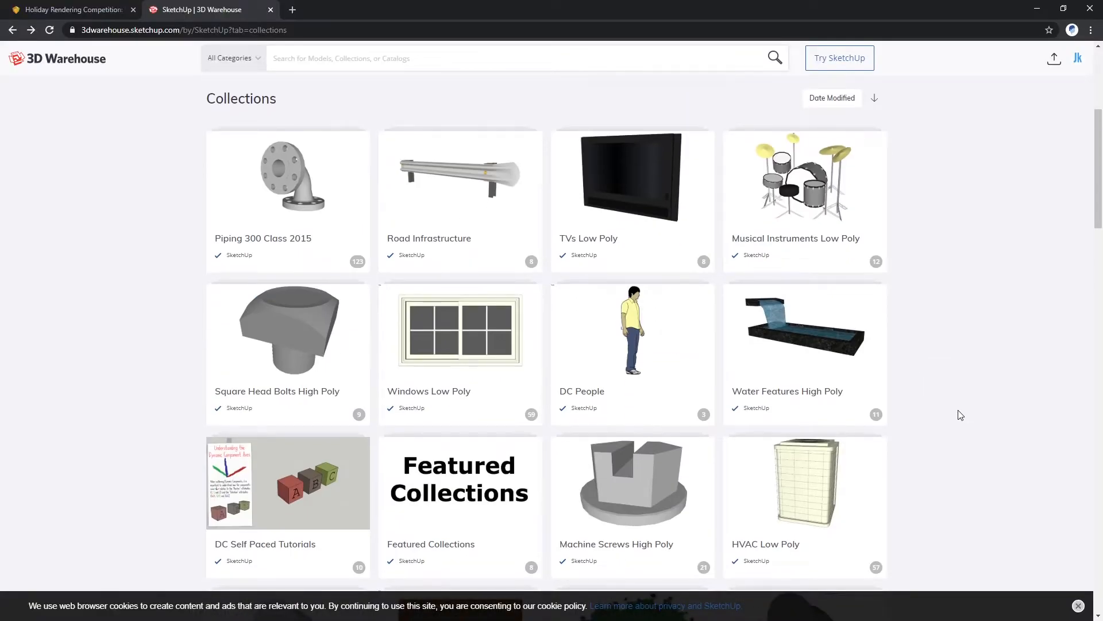
- Switch to 3D Warehouse in the browser, search for "Table" and filter the results by the author Sketchup
scroll(961, 408, "up", 5)
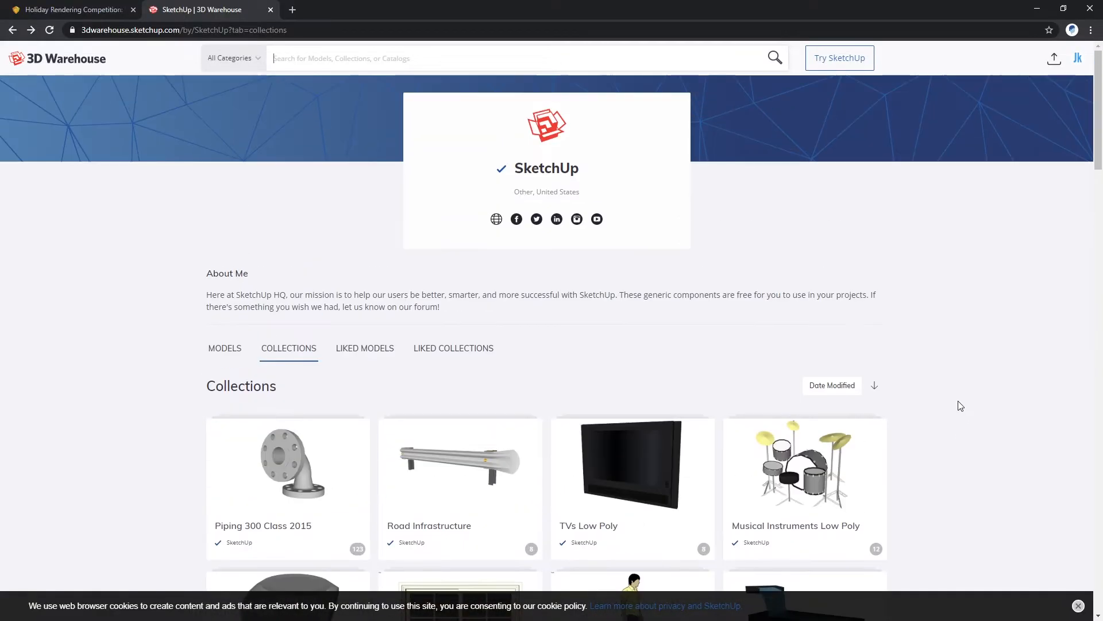
left_click(343, 48)
type("Table")
key("Return")
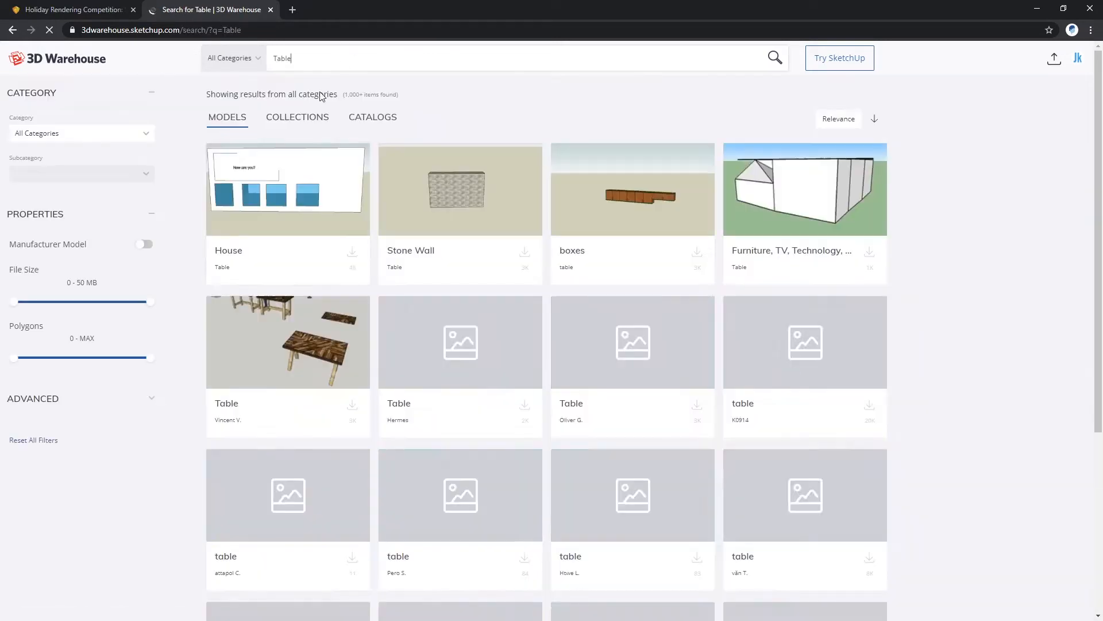
left_click(84, 406)
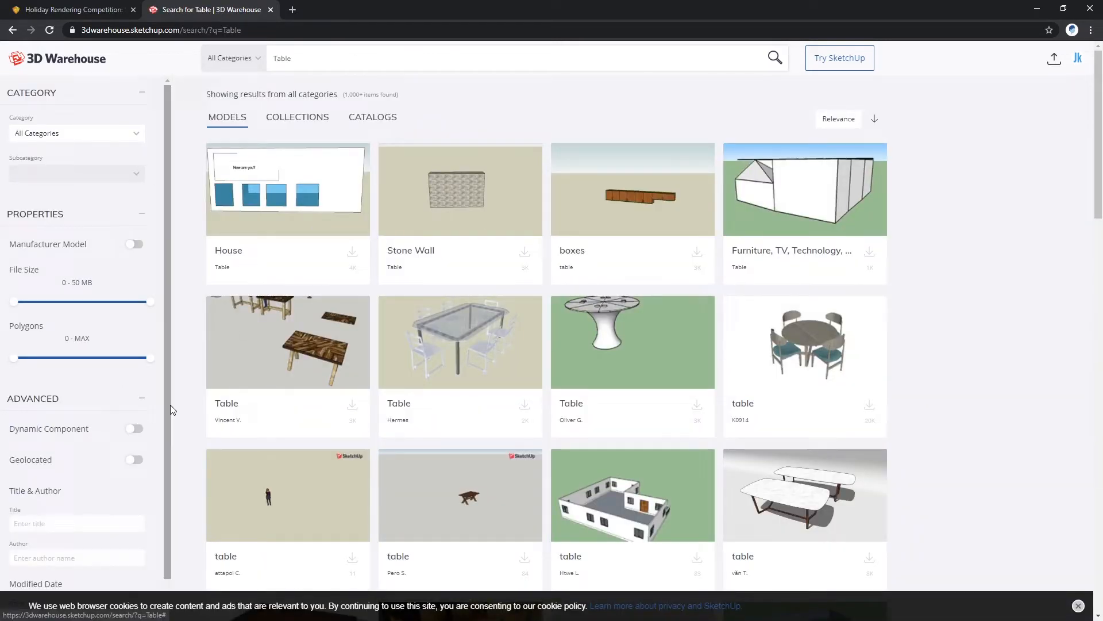
scroll(485, 401, "down", 3)
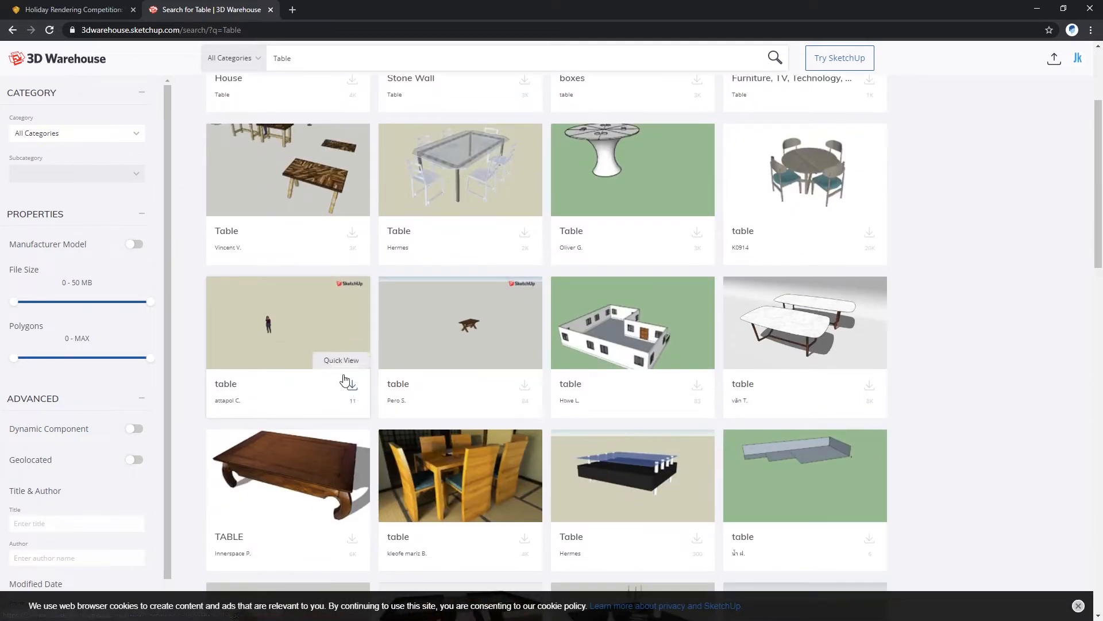
scroll(118, 409, "down", 1)
scroll(118, 409, "down", 1)
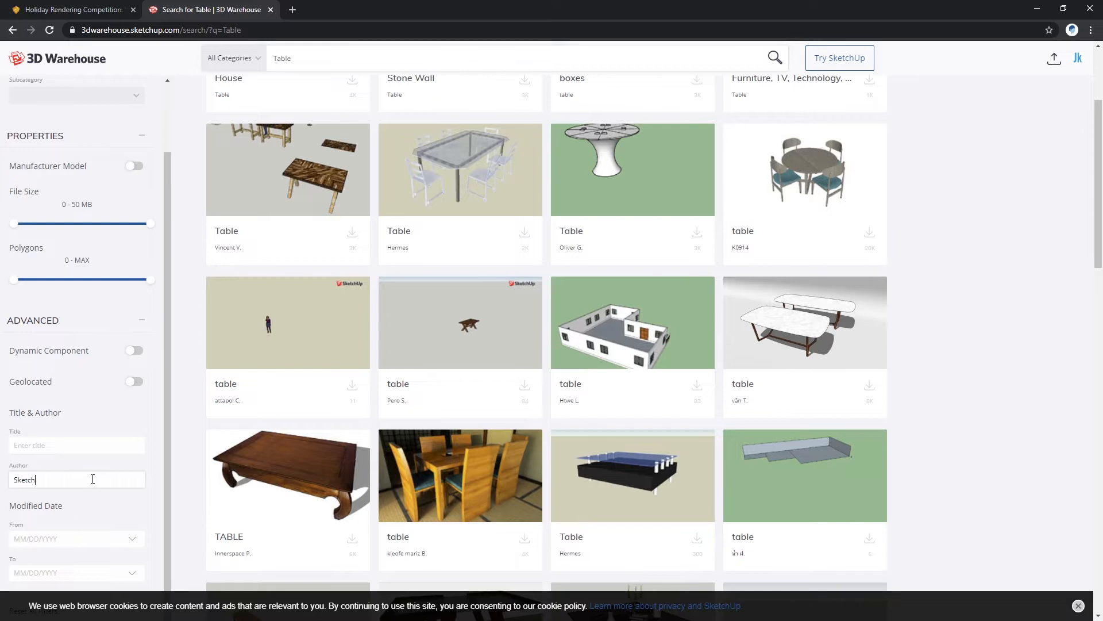
type("up")
key("Return")
- Download "Dining table massive wood" as a SketchUp 2019 model and place it in the SketchUp living room
scroll(342, 325, "up", 1)
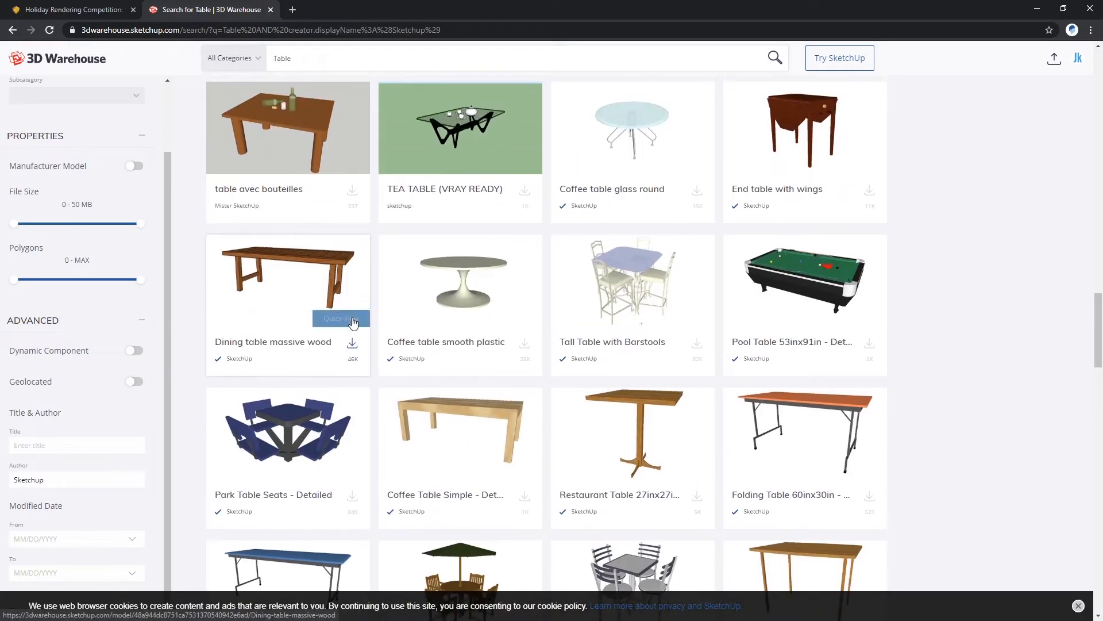
left_click(352, 344)
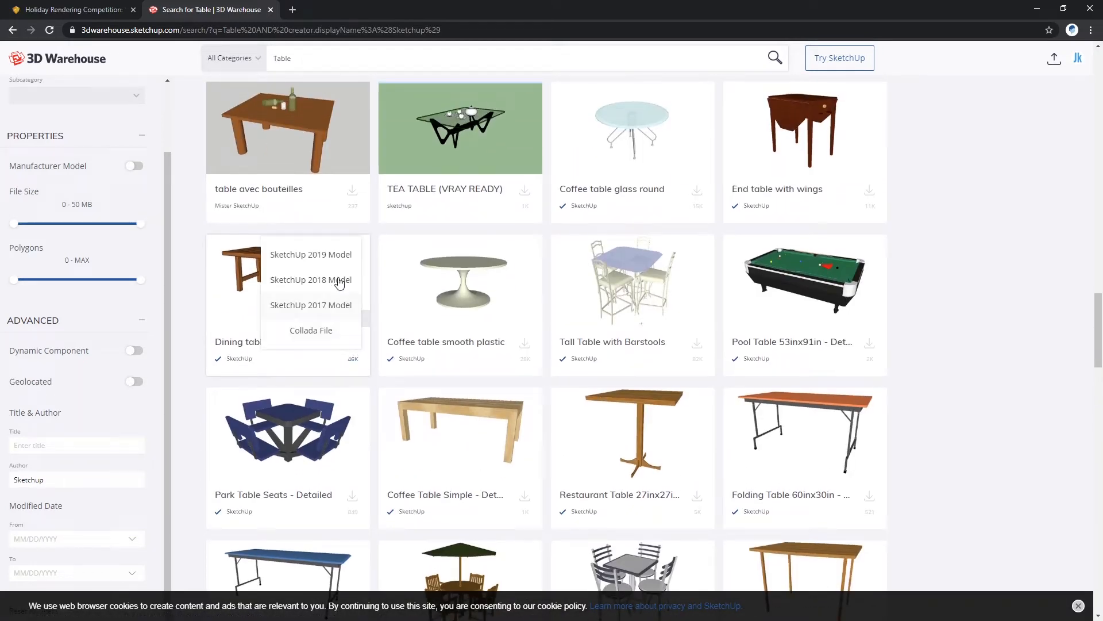
left_click(305, 253)
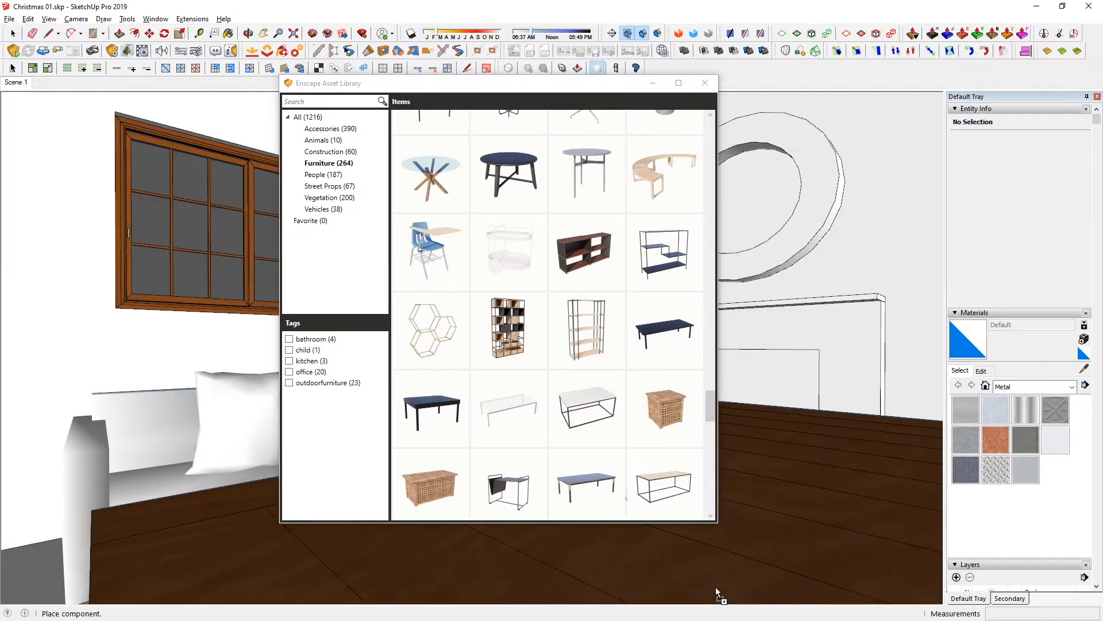
left_click(716, 587)
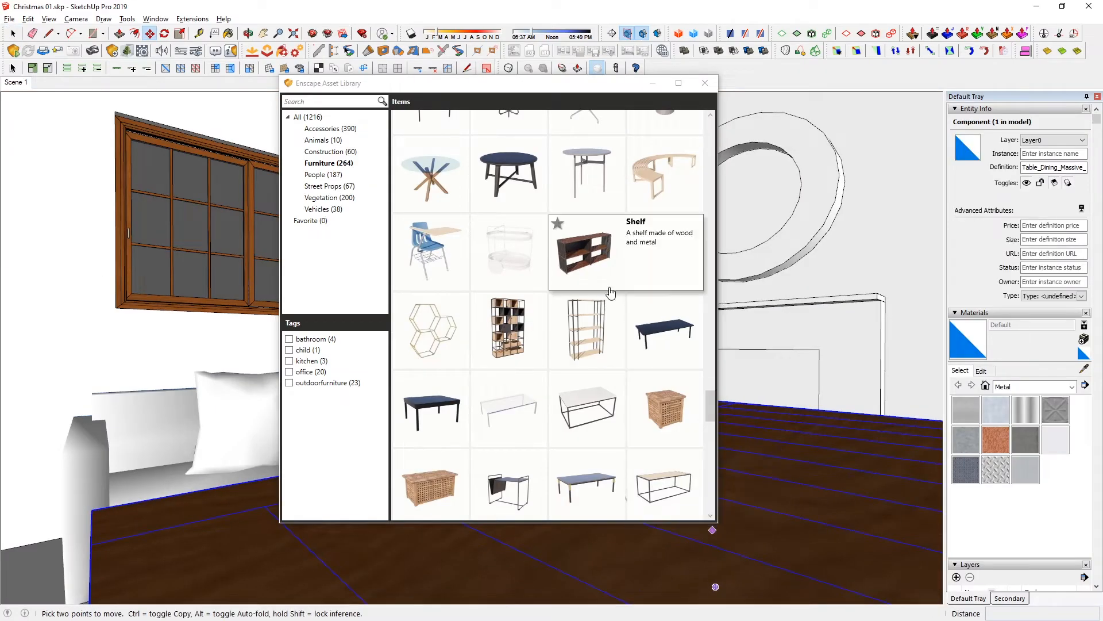
- Insert the Outdoor Couch Table from the Enscape furniture assets beside the armchair and close the asset library
scroll(576, 296, "down", 7)
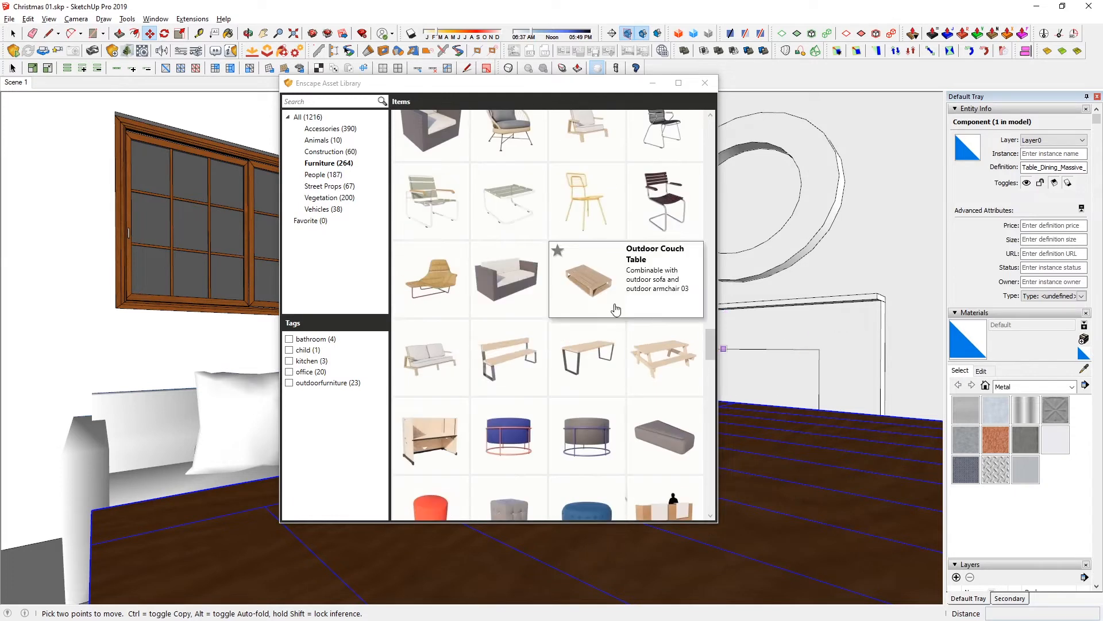
left_click(592, 296)
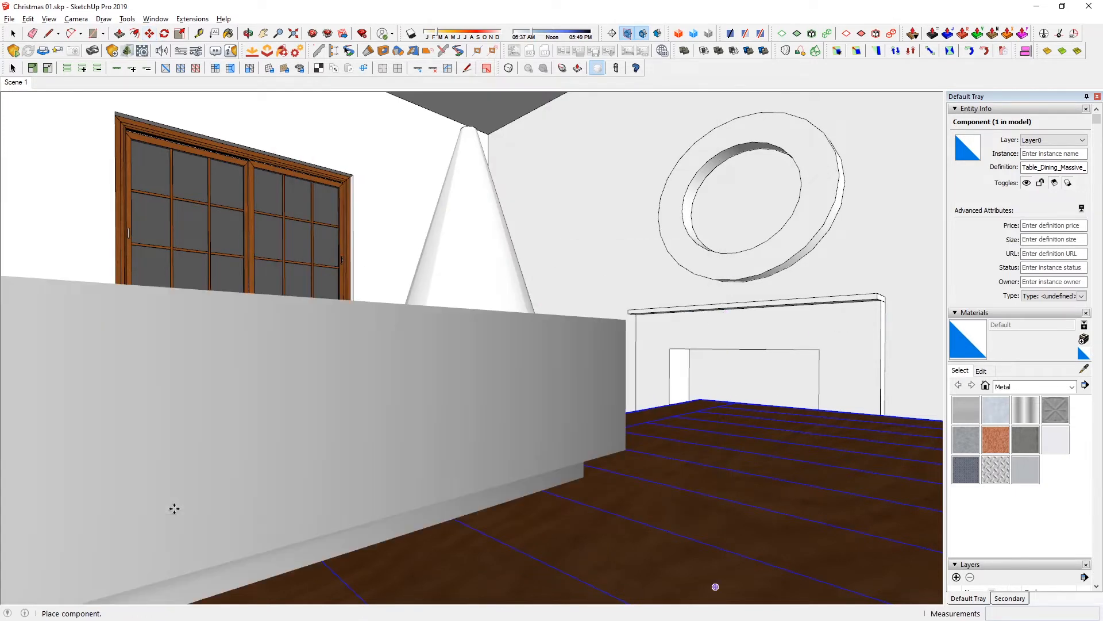
left_click(21, 578)
left_click(705, 84)
- Scale the wooden dining table down to coffee-table size over the coffee table block and delete the block
middle_click_drag(595, 402, 438, 405)
scroll(435, 379, "down", 10)
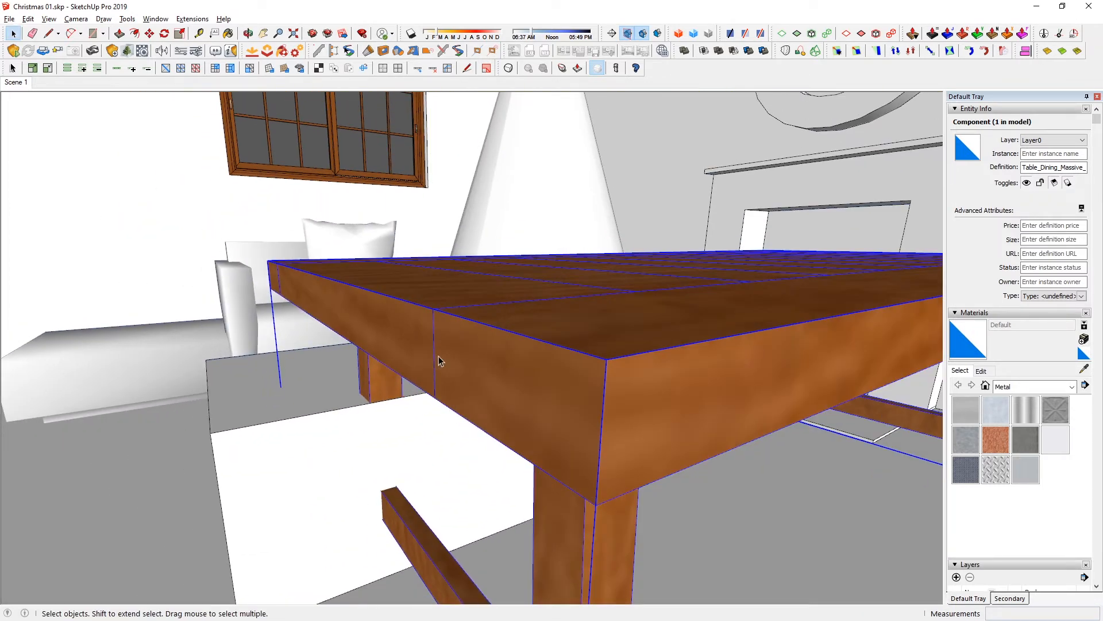
middle_click_drag(438, 362, 520, 362)
key("s")
left_click_drag(796, 304, 627, 345)
left_click(355, 427)
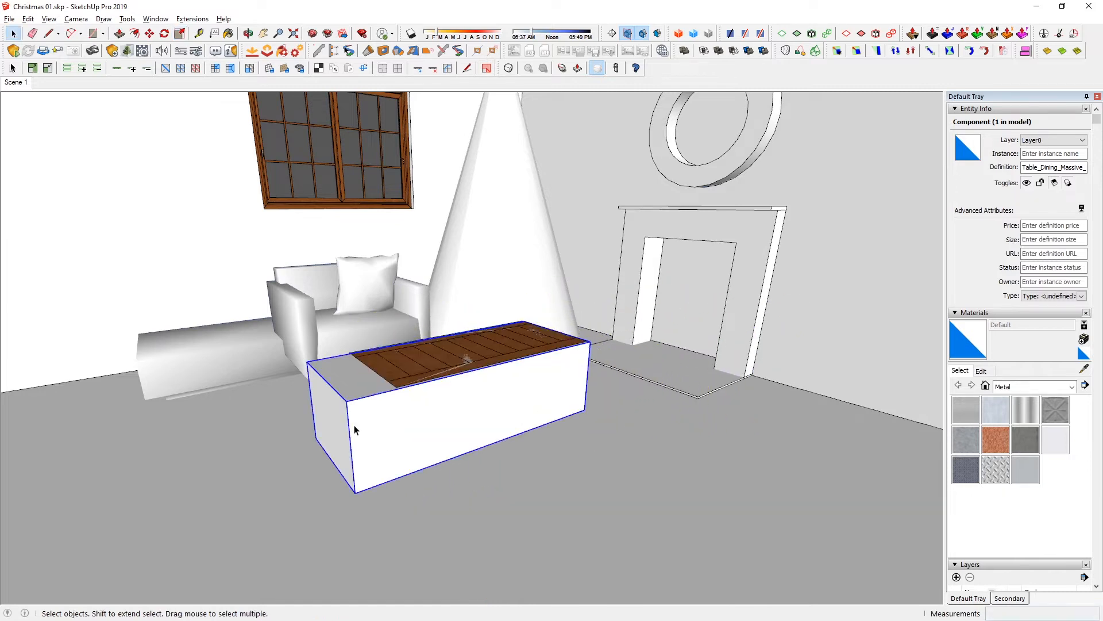
key("Delete")
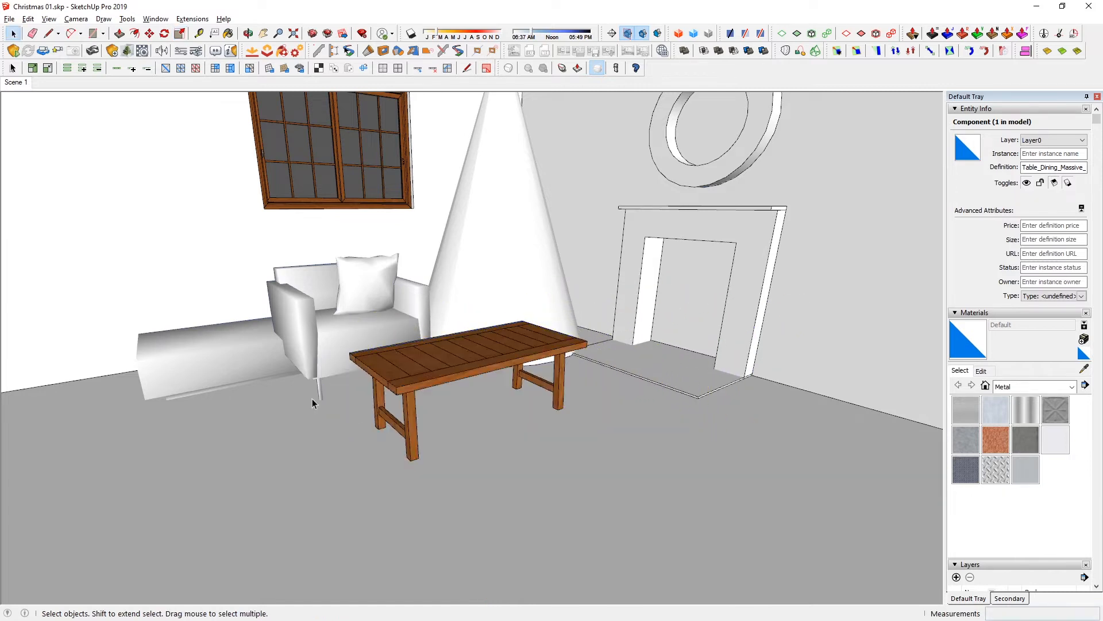
- Move the Outdoor Couch Table from behind the armchair to the fireplace side of the wooden table and restore Scene 1
left_click(239, 348)
middle_click_drag(229, 369, 414, 401)
key("m")
left_click(382, 451)
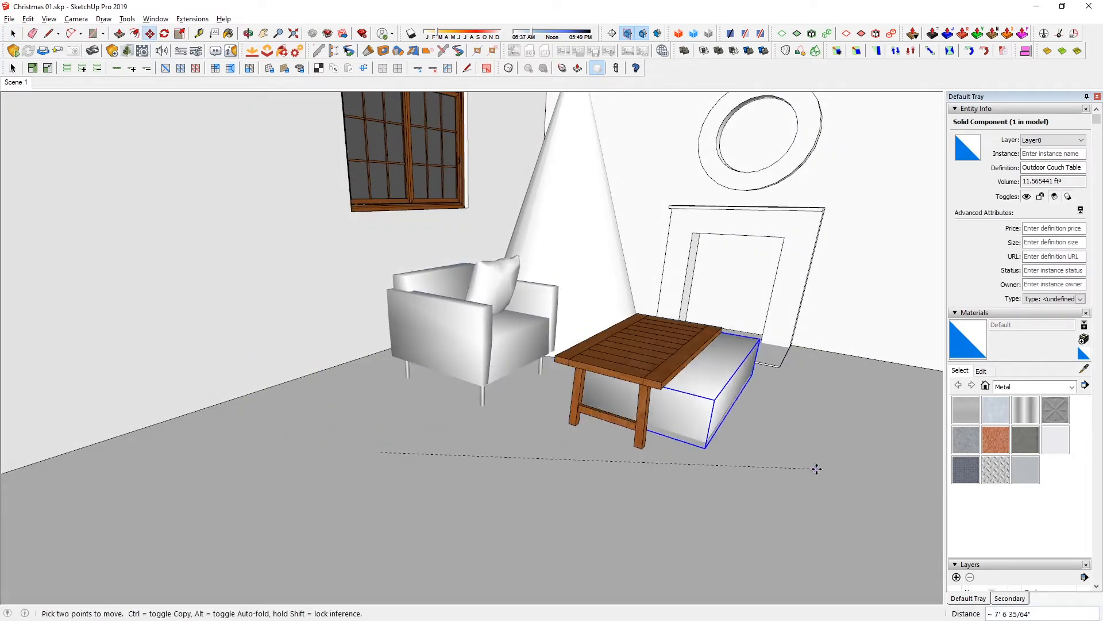
left_click(744, 482)
middle_click_drag(744, 483, 552, 471)
left_click(26, 84)
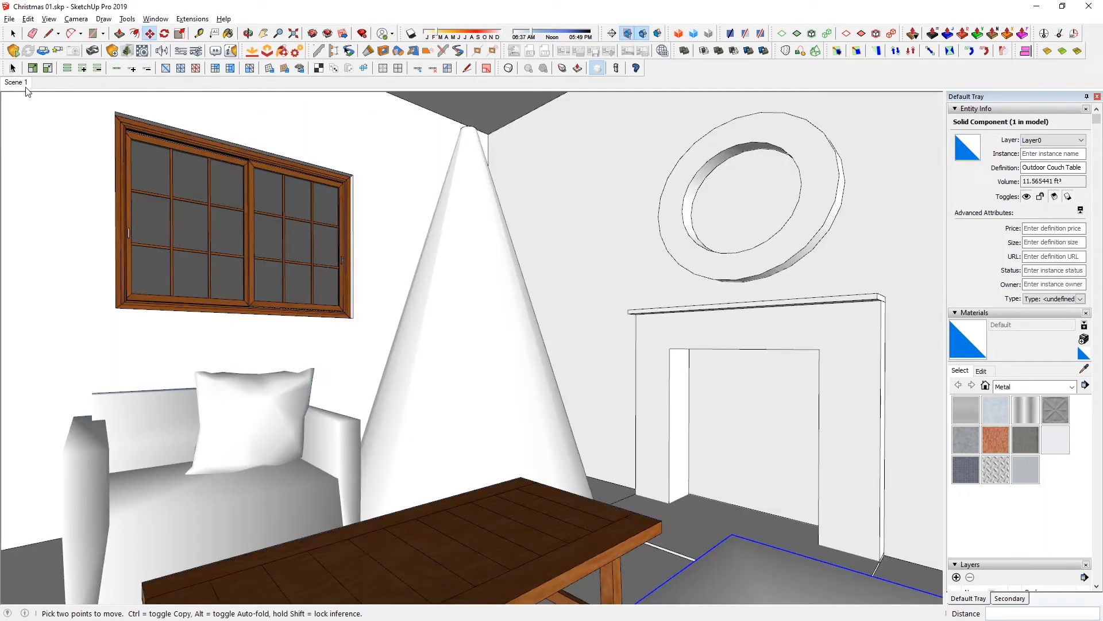
key("space")
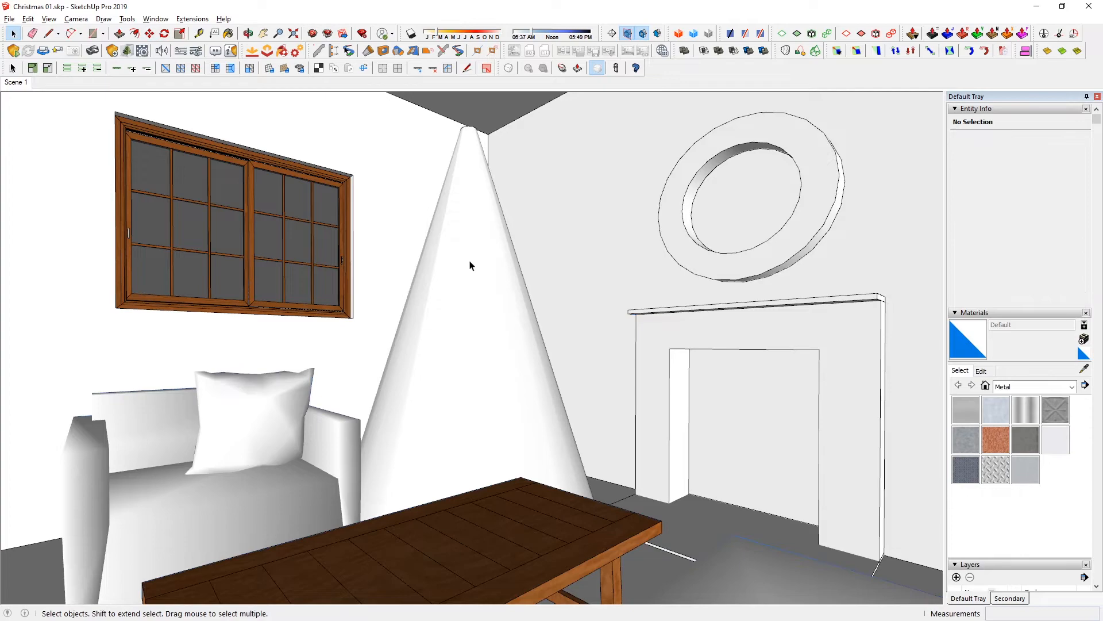
- Arrange the Enscape render window and the SketchUp model window side by side on the screen
key("alt+Tab")
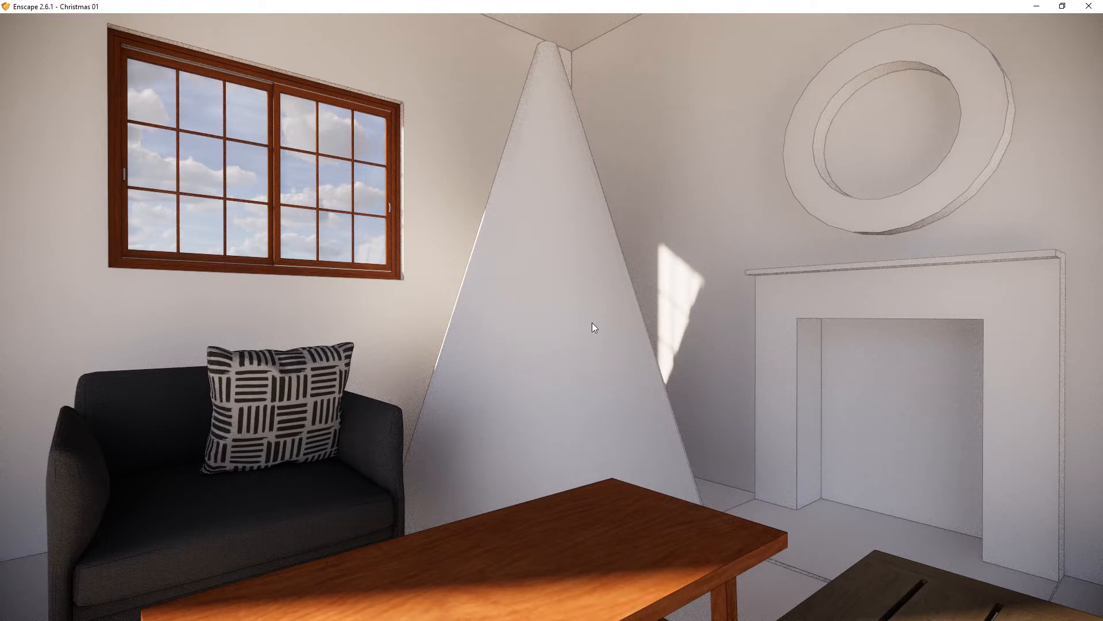
mouse_move(650, 11)
left_mouse_down()
mouse_move(728, 43)
mouse_move(1102, 40)
left_mouse_up()
left_click(489, 4)
key("super+Left")
- Rotate the pillow on the armchair so it faces the front of the seat
scroll(247, 369, "down", 4)
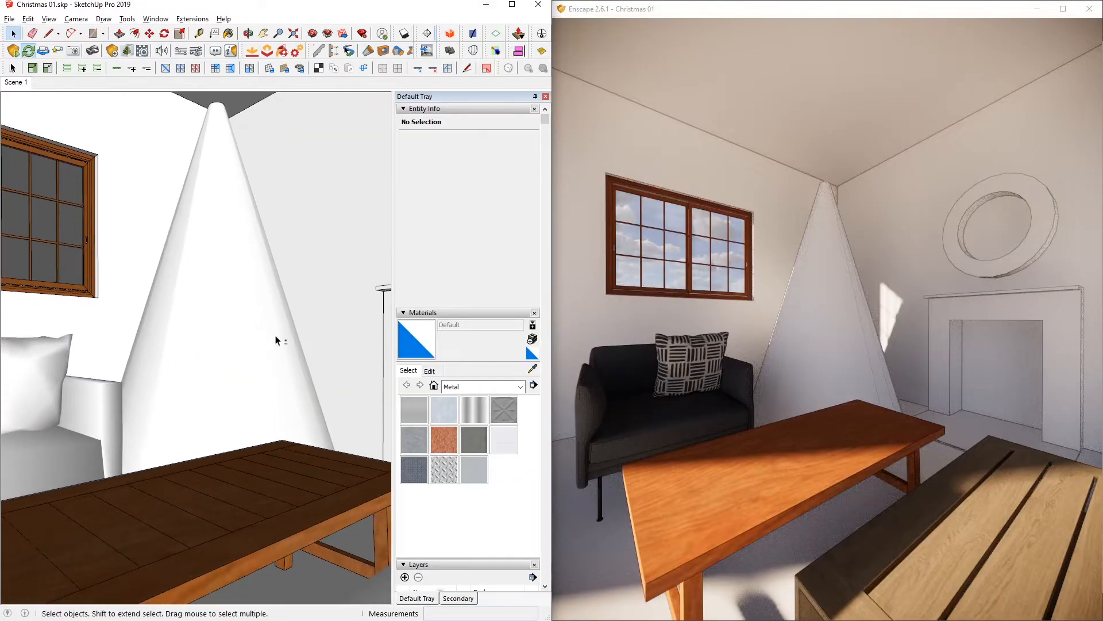
mouse_move(275, 336)
middle_mouse_down()
mouse_move(229, 327)
mouse_move(216, 357)
mouse_move(224, 374)
mouse_move(189, 395)
middle_mouse_up()
scroll(217, 354, "down", 3)
left_click(189, 394)
scroll(195, 391, "up", 6)
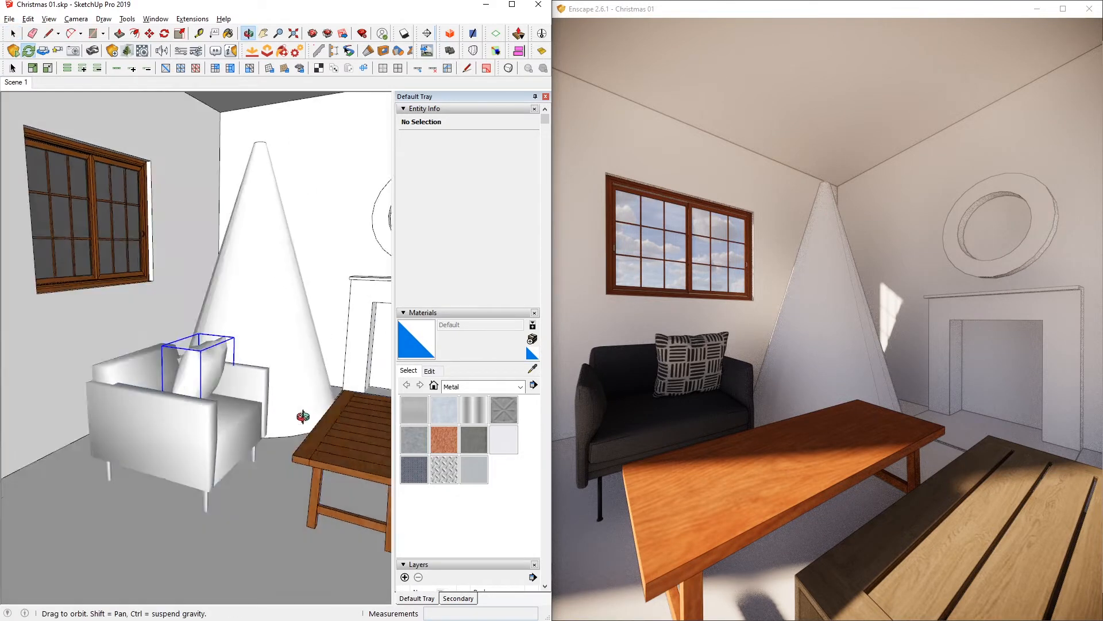
scroll(197, 374, "up", 2)
key("m")
middle_click_drag(270, 379, 301, 316)
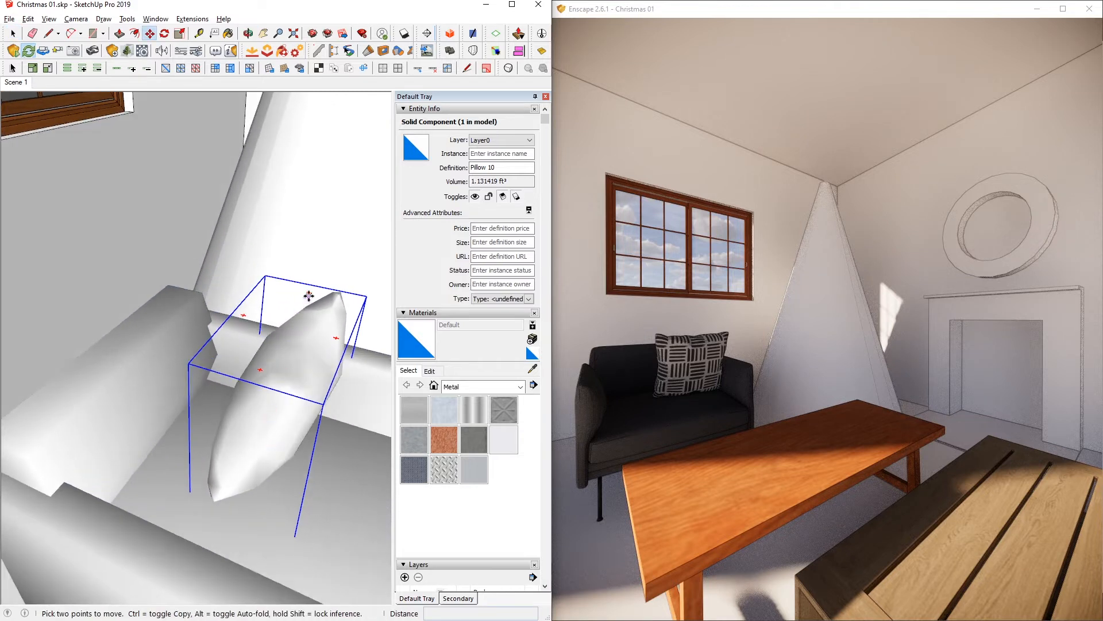
left_click(261, 369)
left_click(195, 376)
- Move the rotated pillow back against the armchair's backrest
scroll(349, 518, "down", 3)
left_click(149, 600)
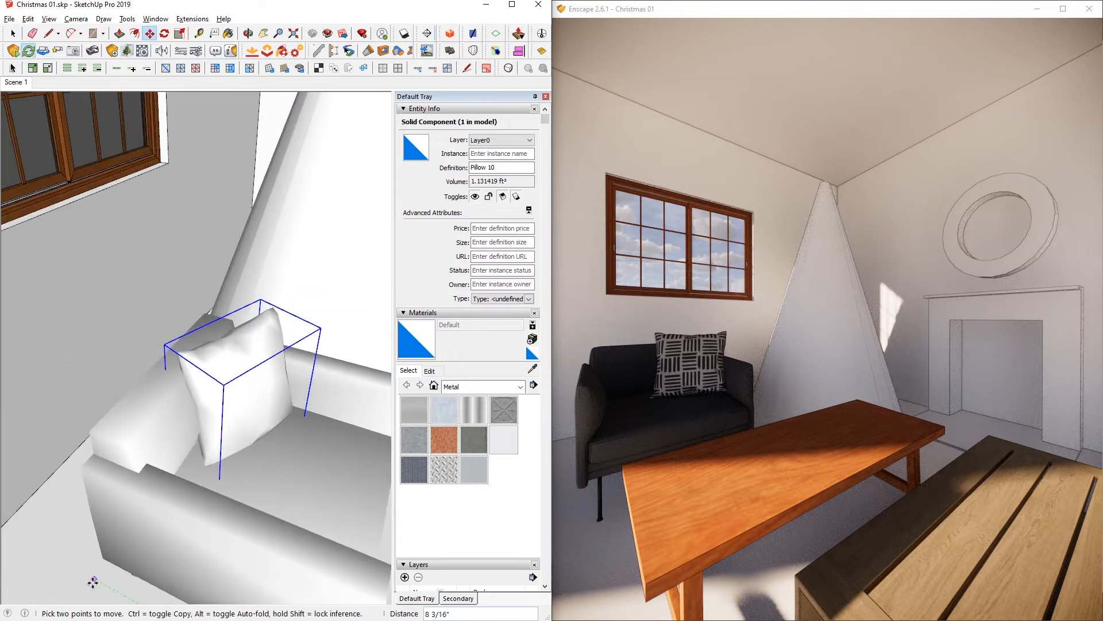
left_click(96, 584)
- Compare the two coffee tables up close in the live render and delete the wooden dining table
middle_click_drag(281, 500, 165, 344)
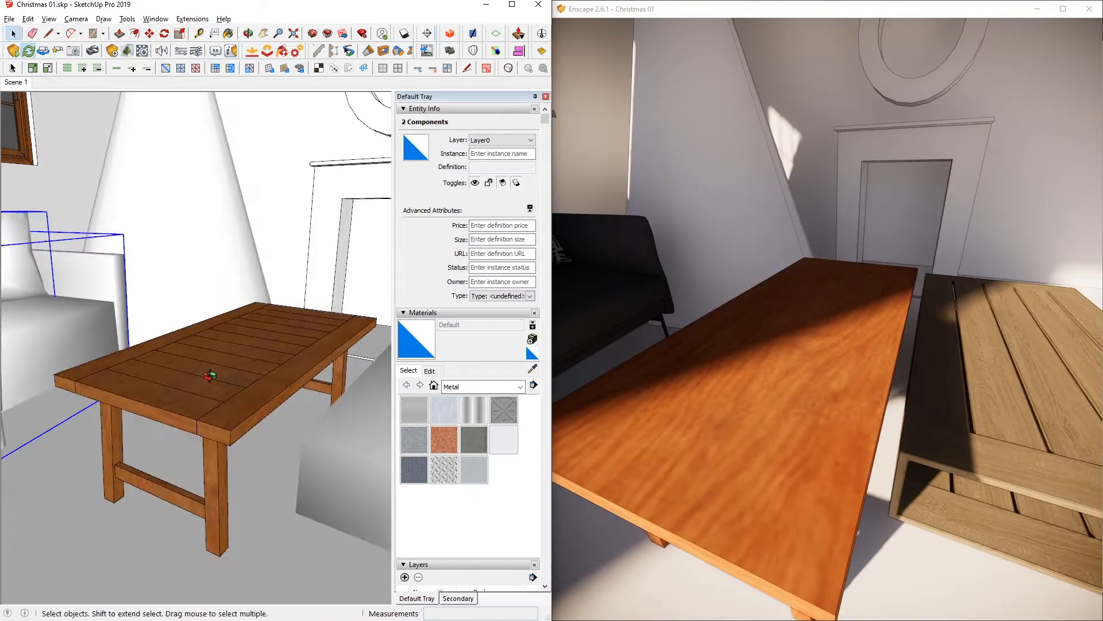
mouse_move(210, 376)
middle_mouse_down()
mouse_move(184, 402)
mouse_move(212, 461)
mouse_move(300, 487)
middle_mouse_up()
scroll(299, 466, "up", 2)
mouse_move(731, 419)
left_mouse_down()
mouse_move(741, 459)
mouse_move(715, 431)
mouse_move(714, 407)
left_mouse_up()
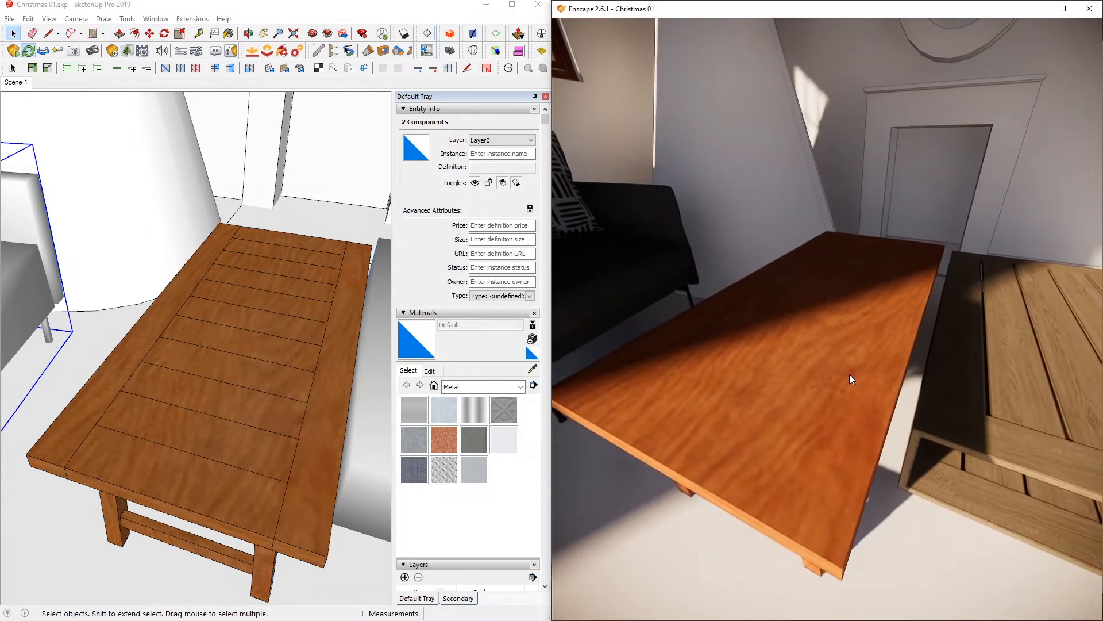
mouse_move(920, 421)
left_mouse_down()
mouse_move(959, 401)
mouse_move(816, 394)
mouse_move(859, 405)
left_mouse_up()
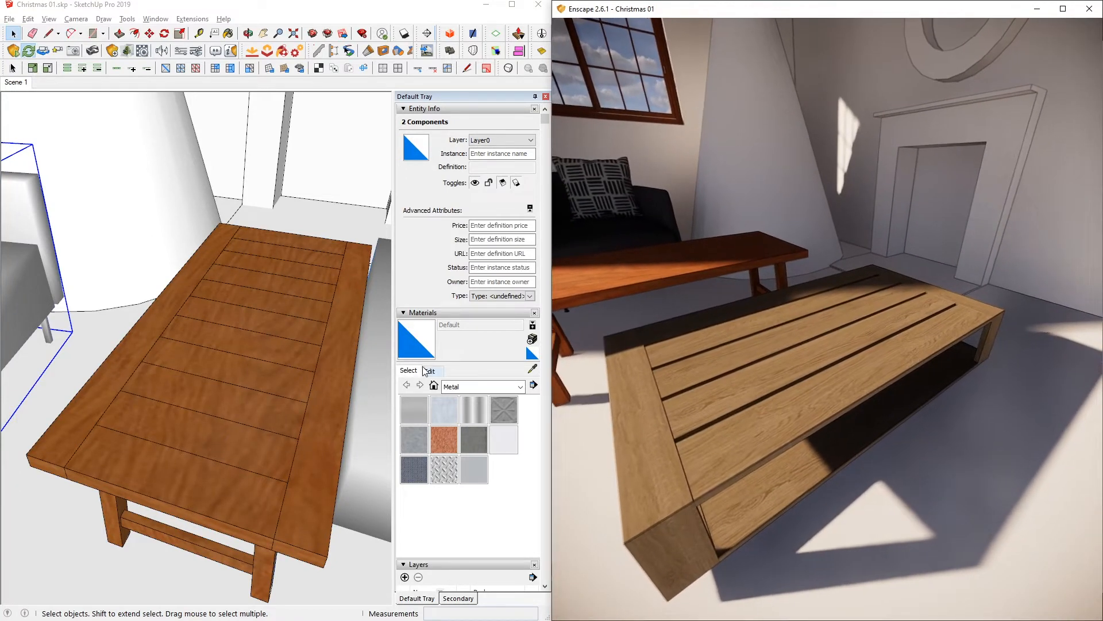
left_click(244, 356)
key("Delete")
- Move the Outdoor Couch Table about 2' into the deleted table's place, restore Scene 1 and synchronize the Enscape view with it
left_click(371, 379)
scroll(260, 355, "down", 3)
middle_click_drag(230, 347, 54, 317, "shift")
key("m")
left_click(302, 512)
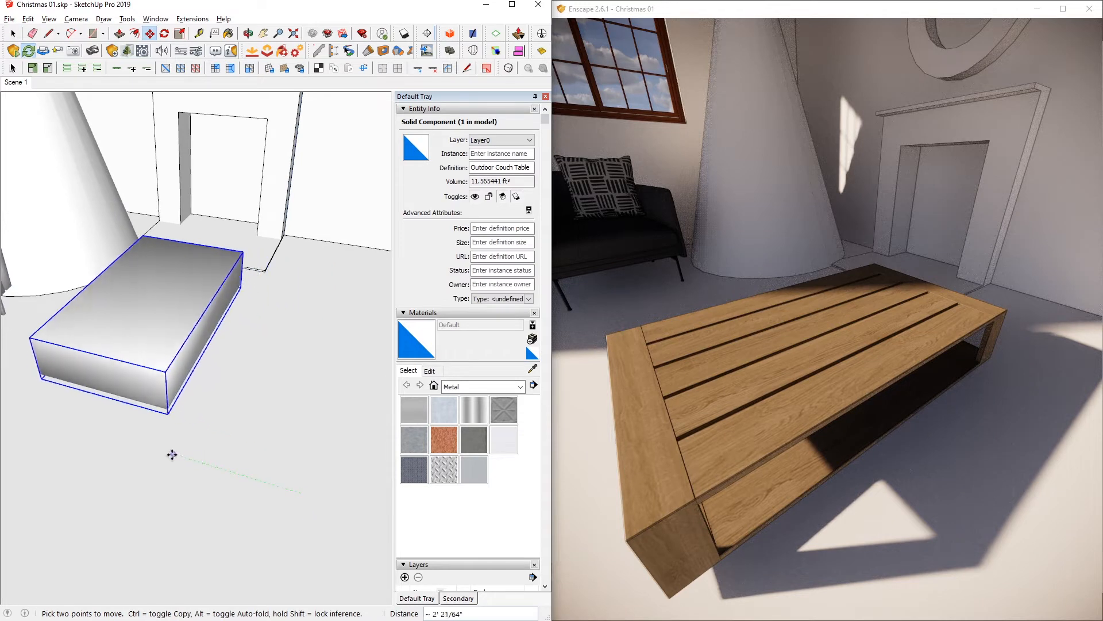
left_click(163, 419)
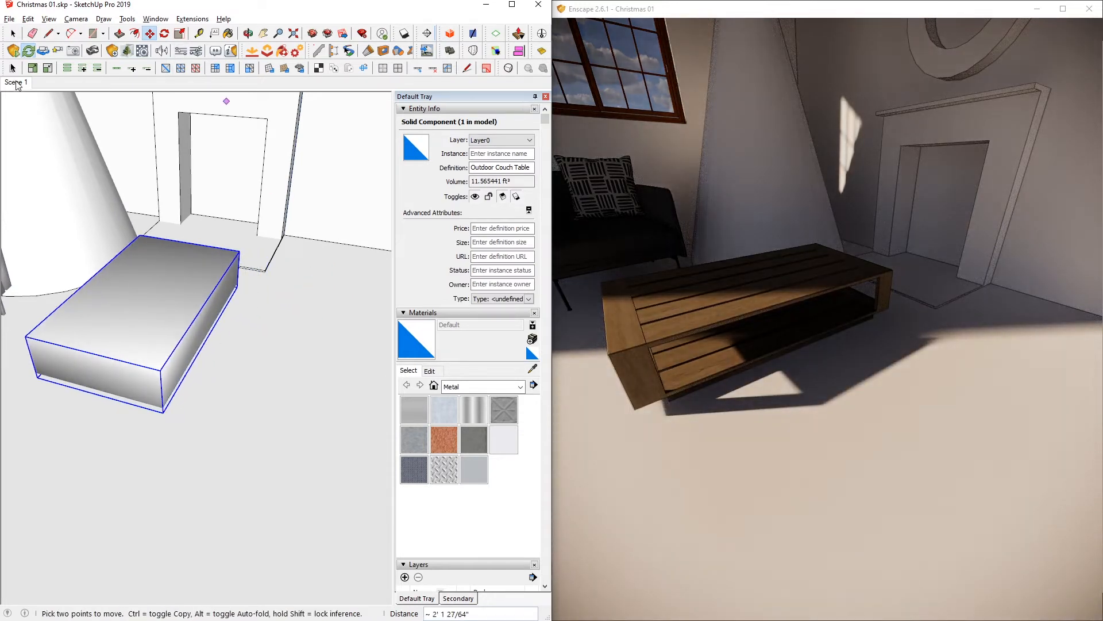
left_click(17, 83)
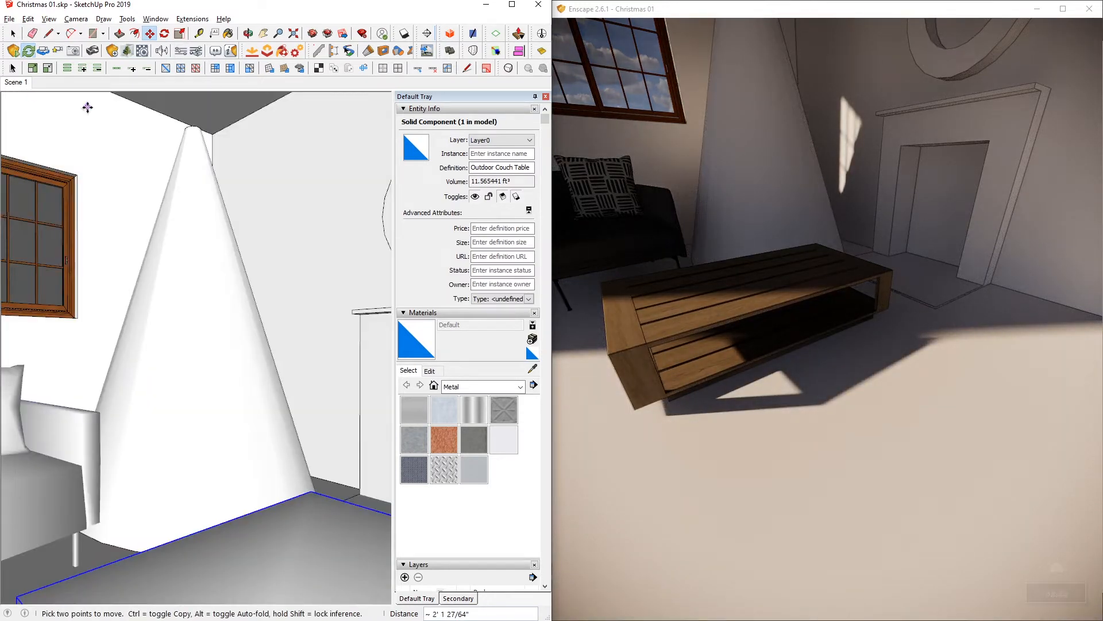
left_click(43, 51)
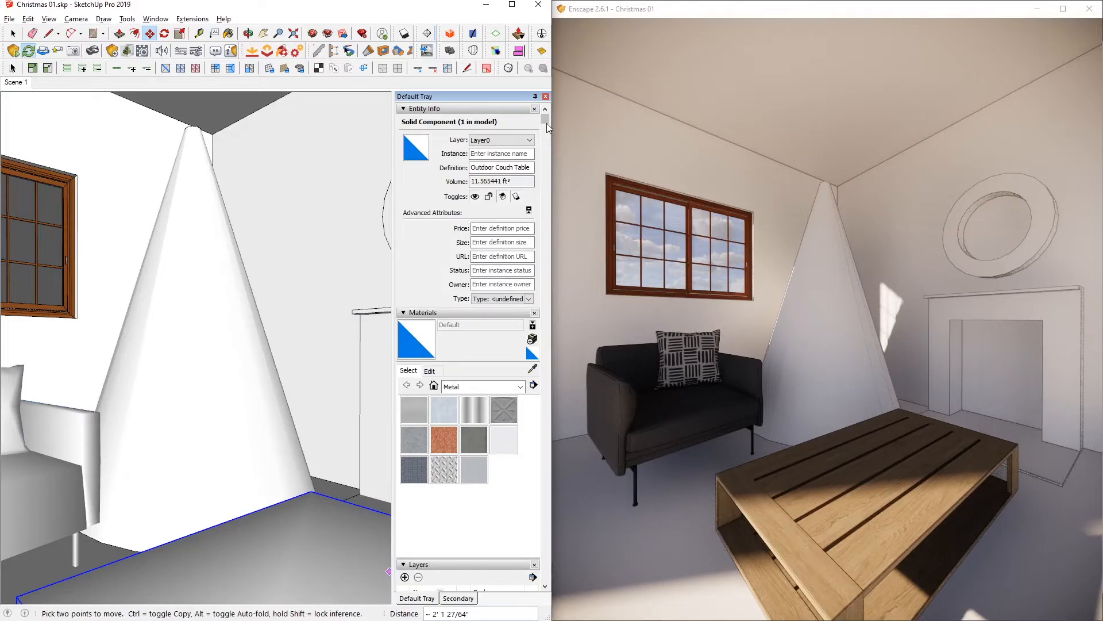
- Set the shadow time to about 09:42 AM and update Scene 1 with it
left_click_drag(547, 123, 547, 545)
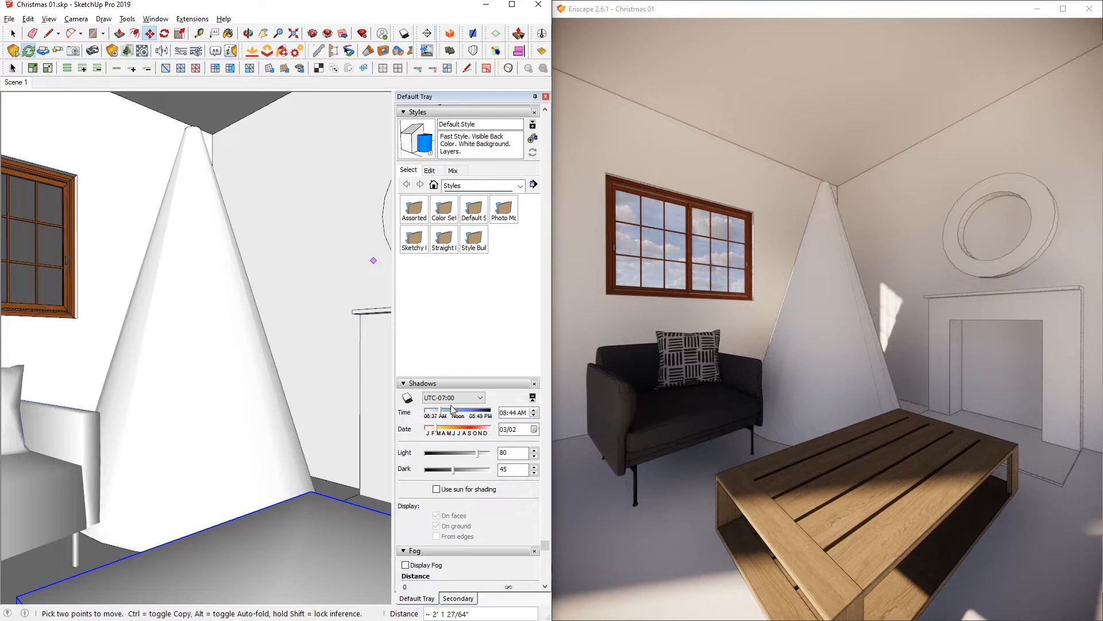
left_click_drag(444, 415, 444, 413)
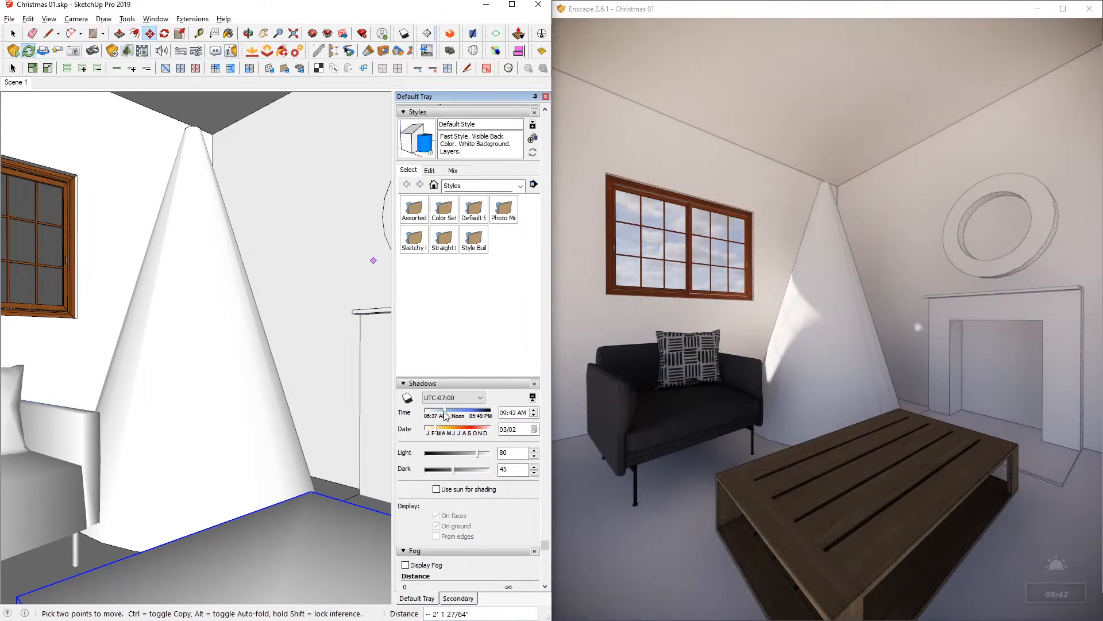
right_click(27, 84)
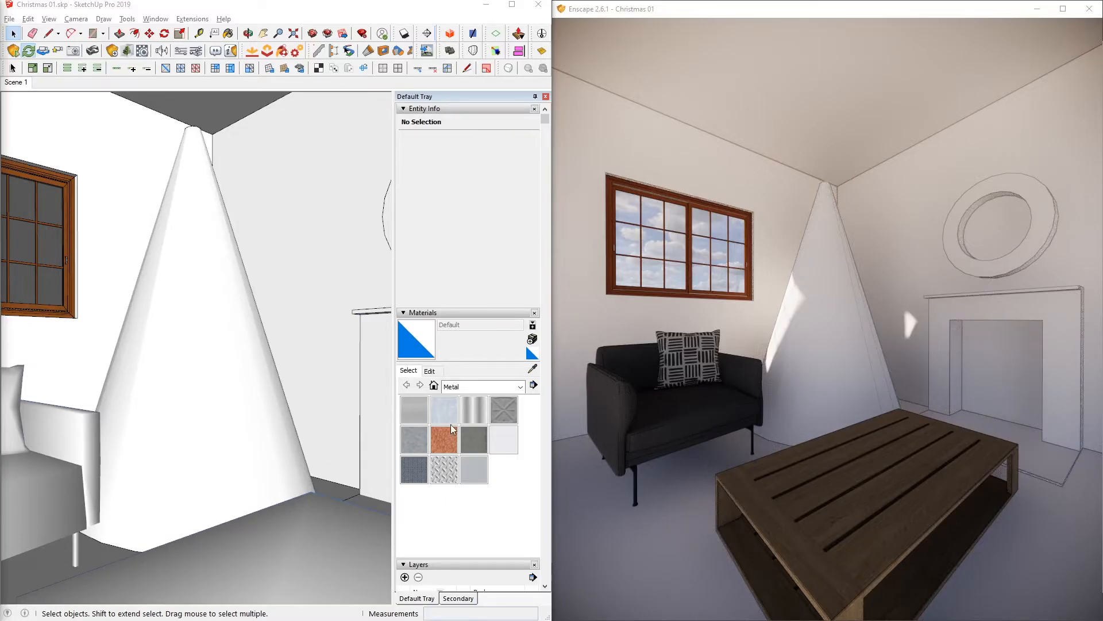
- Paint the room's floor with the Wood Floor Dark material from the Wood collection
left_click(483, 386)
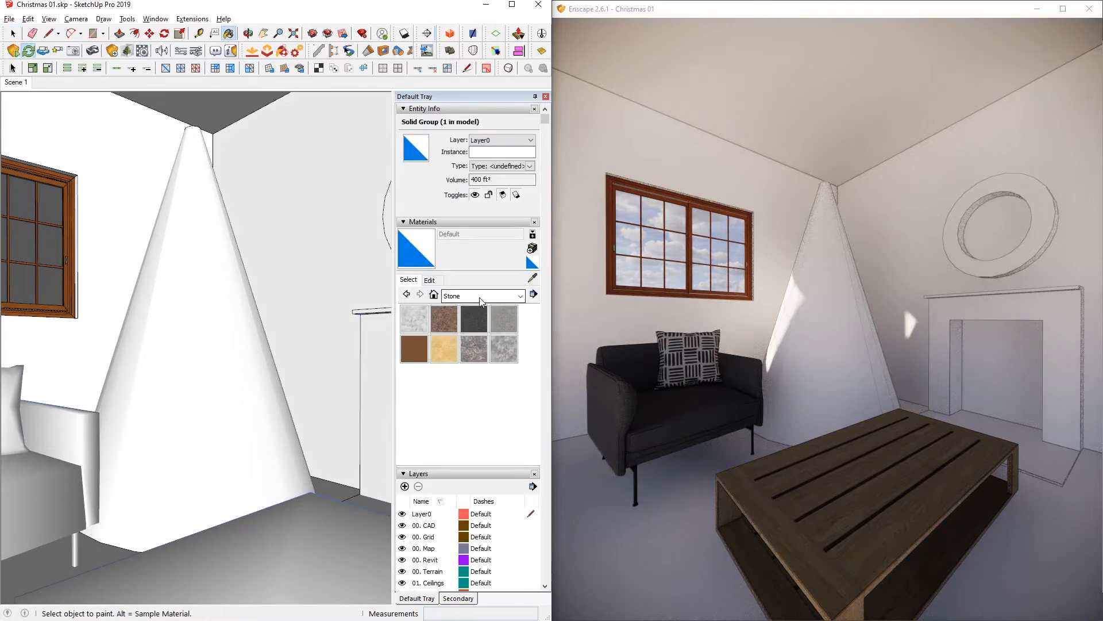
left_click(482, 295)
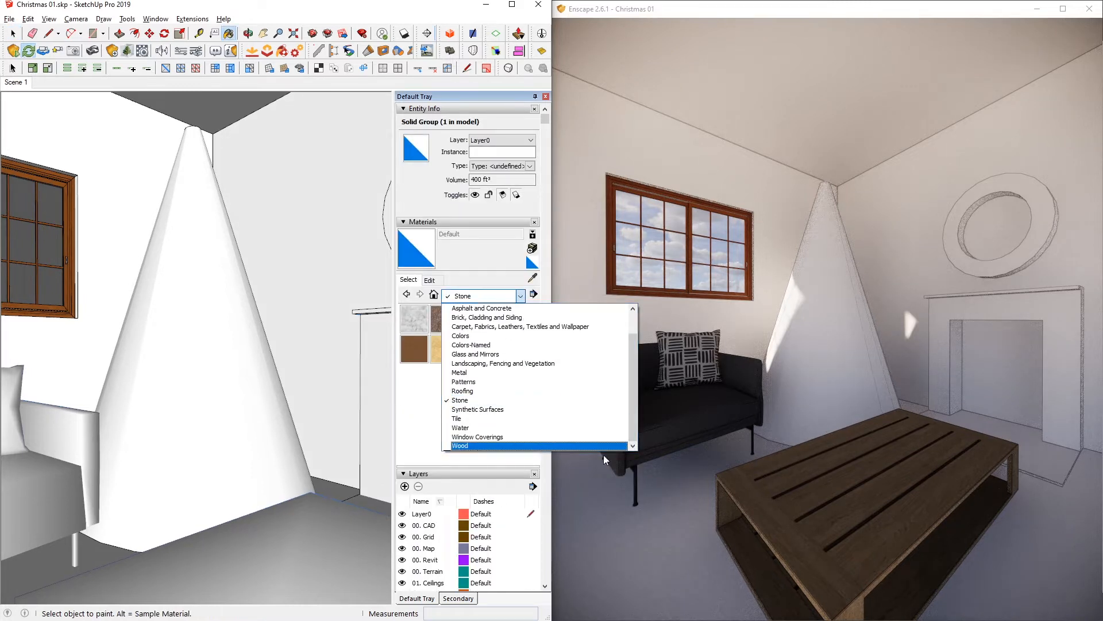
left_click(527, 446)
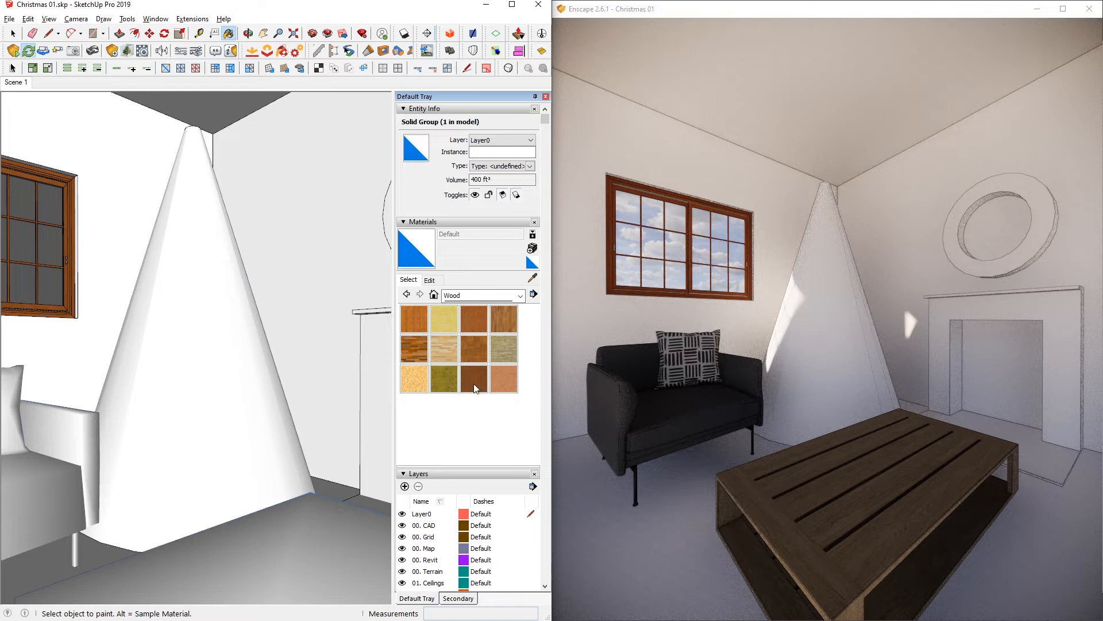
left_click(420, 344)
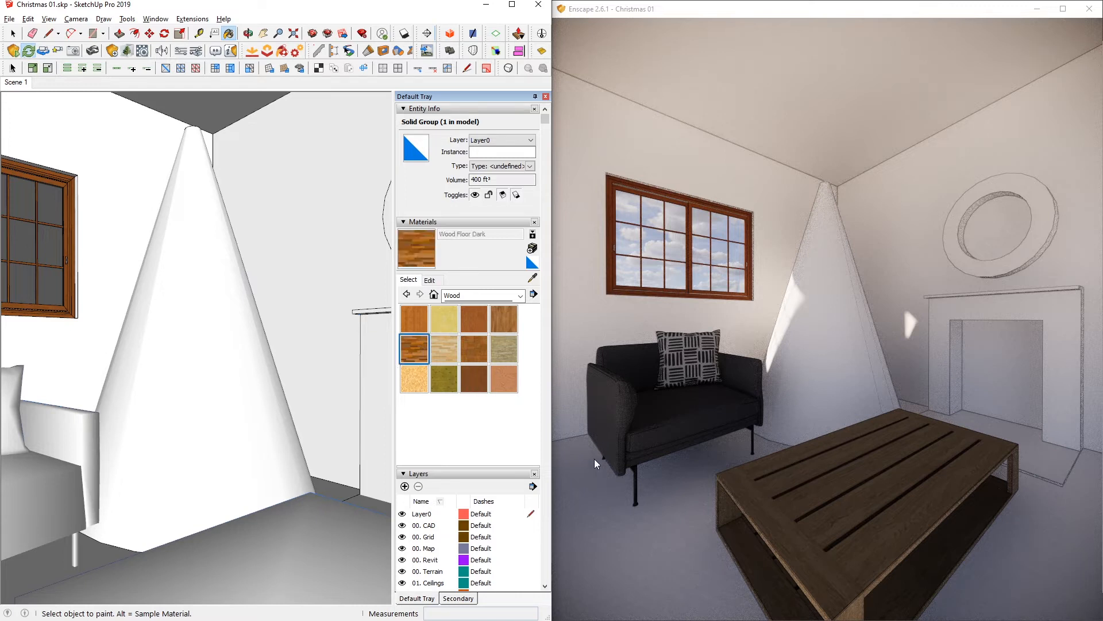
left_click(342, 486)
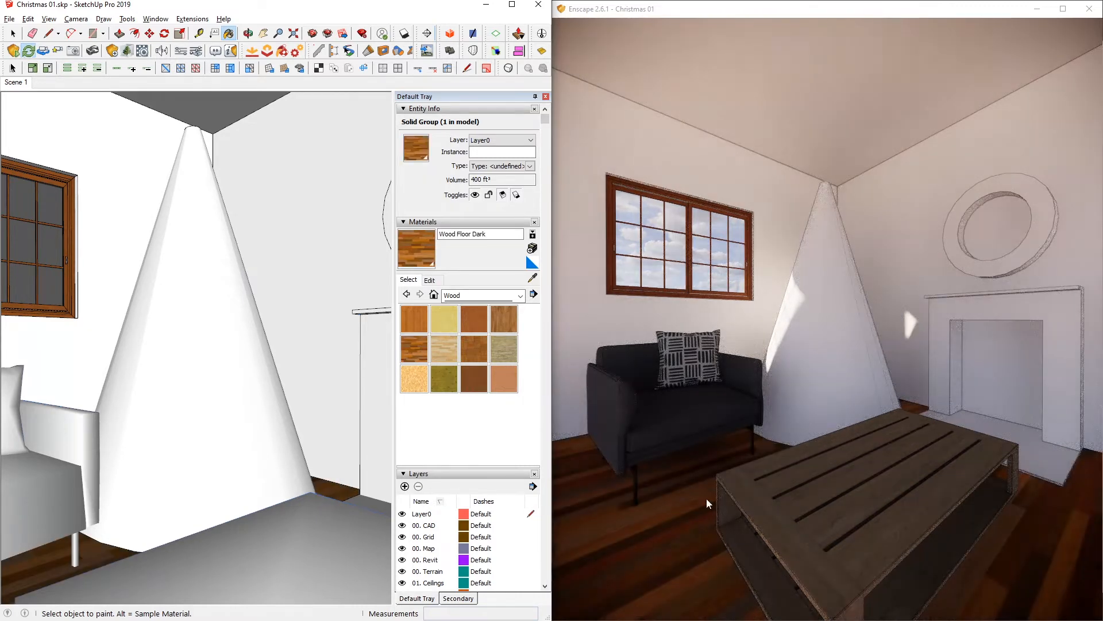
- Create a material named Wood Floor 01 from 00. Deck Wood 01.jpg with a 5' texture width and paint the floor with it
left_click(533, 263)
left_click(532, 248)
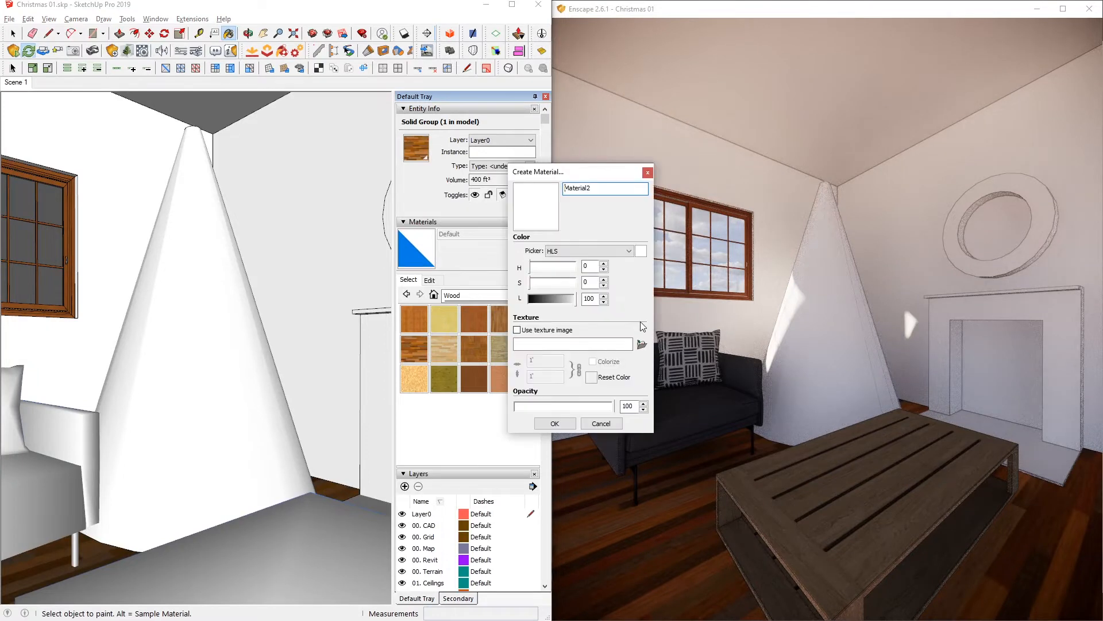
left_click(640, 345)
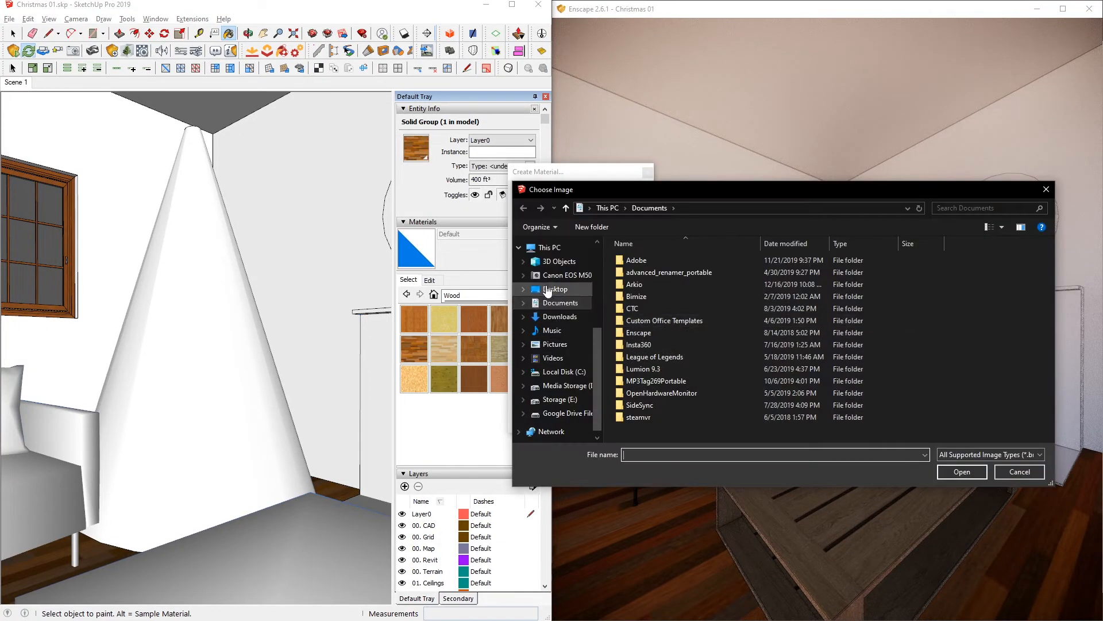
scroll(550, 297, "up", 3)
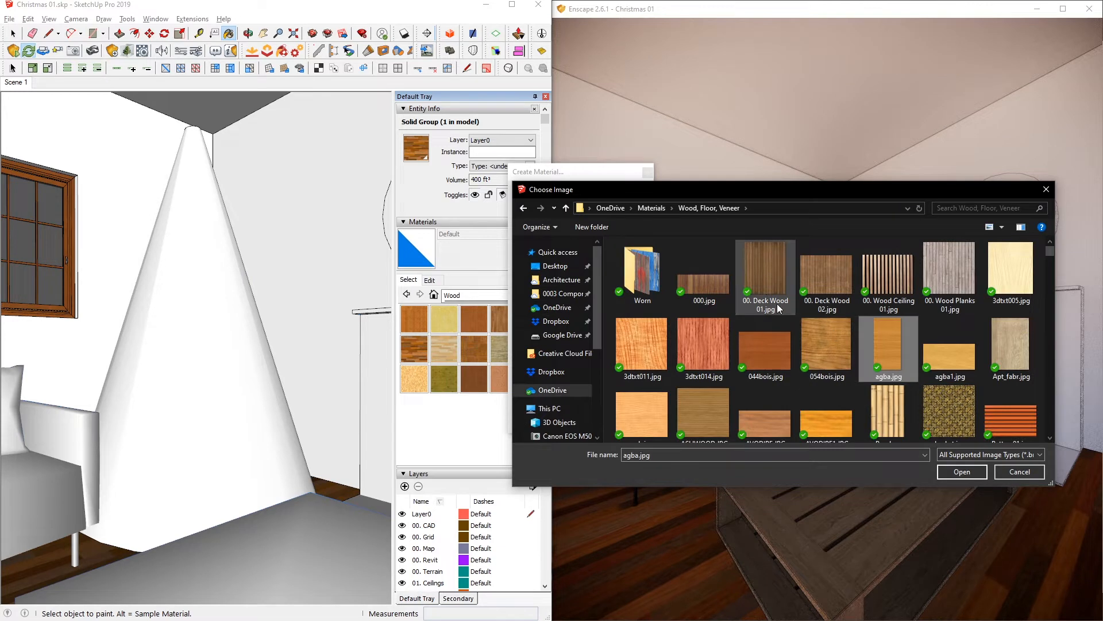
double_click(766, 285)
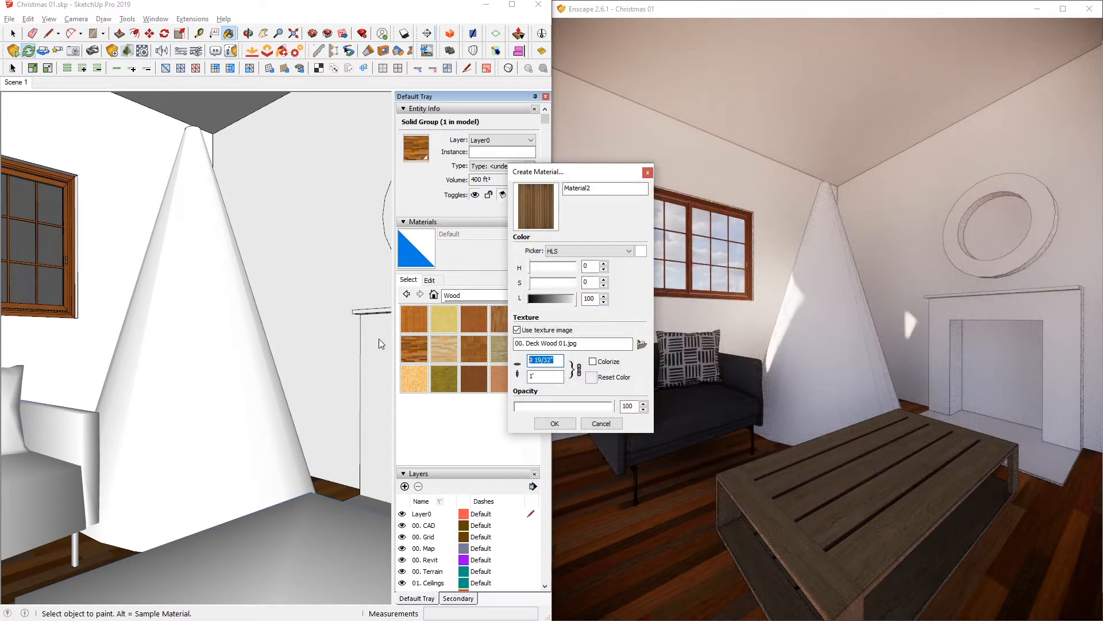
type("5'")
key("Tab")
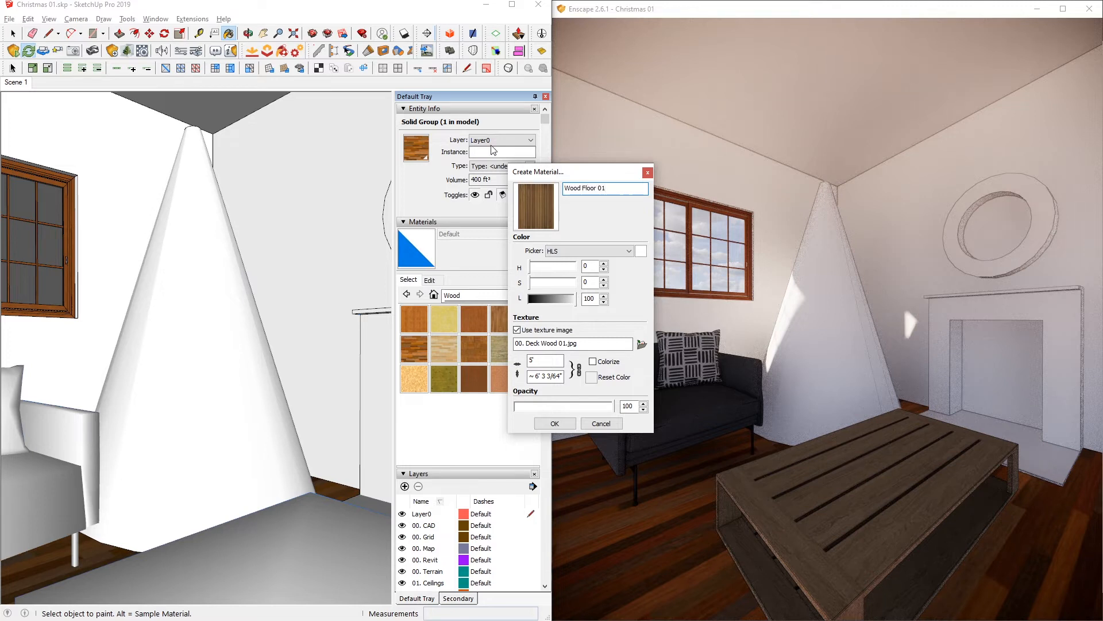
left_click(555, 423)
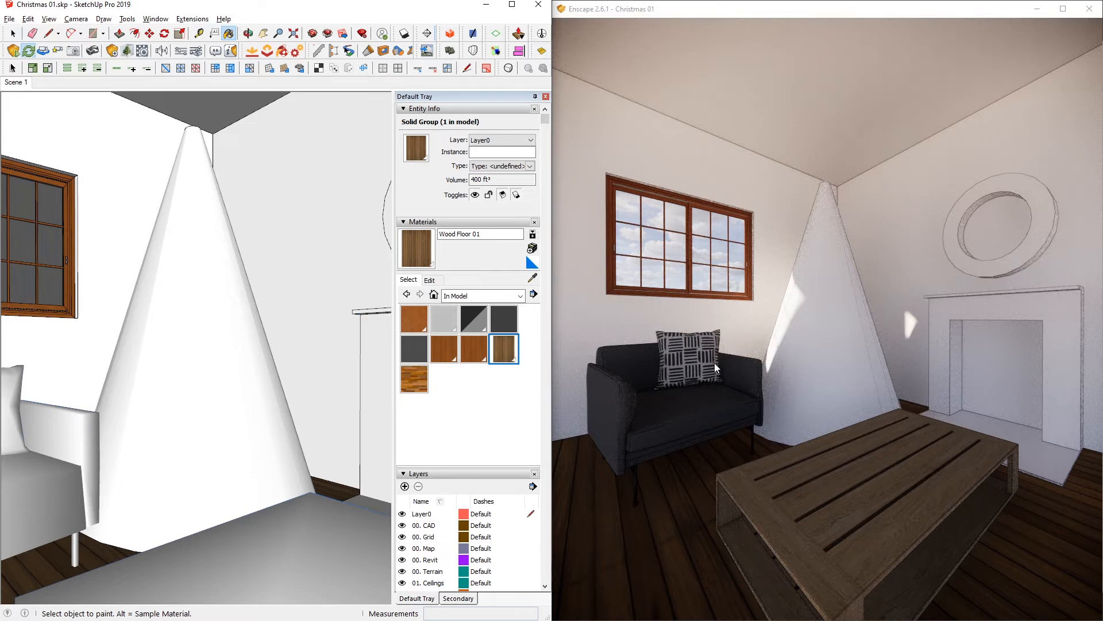
- Create a material named Stone Fireplace 01 from the texture image 00. Dark Grey Stone 01.jpg and adjust its texture size
middle_click_drag(304, 435, 234, 385)
key("space")
scroll(223, 379, "down", 1)
scroll(321, 348, "up", 1)
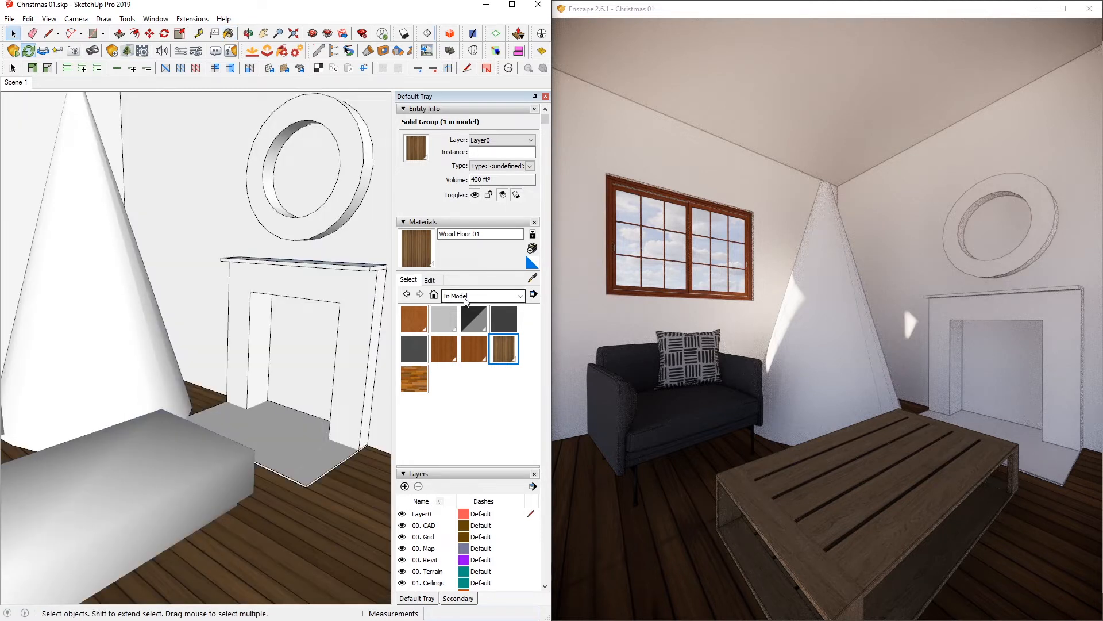
left_click(532, 247)
left_click(641, 343)
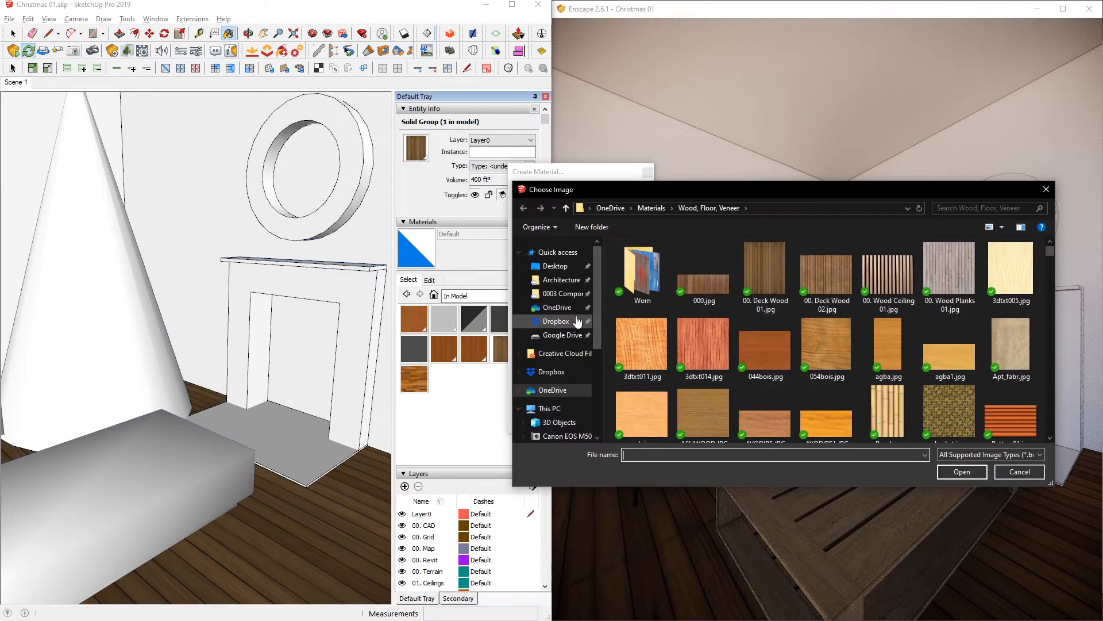
left_click(708, 270)
left_click(962, 473)
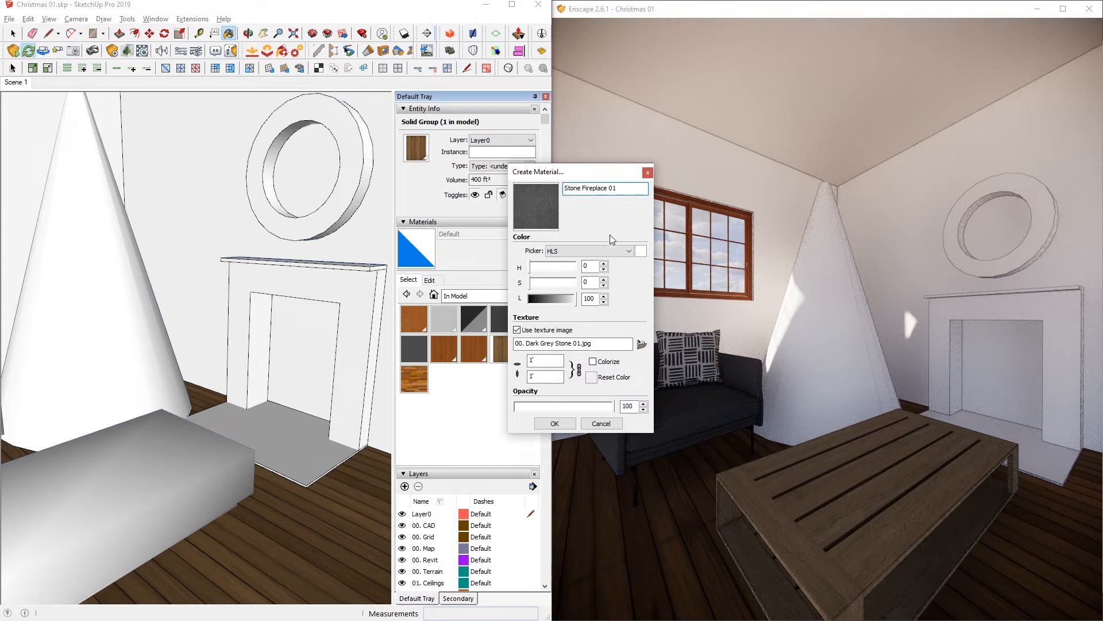
left_click_drag(544, 361, 356, 345)
left_click(564, 428)
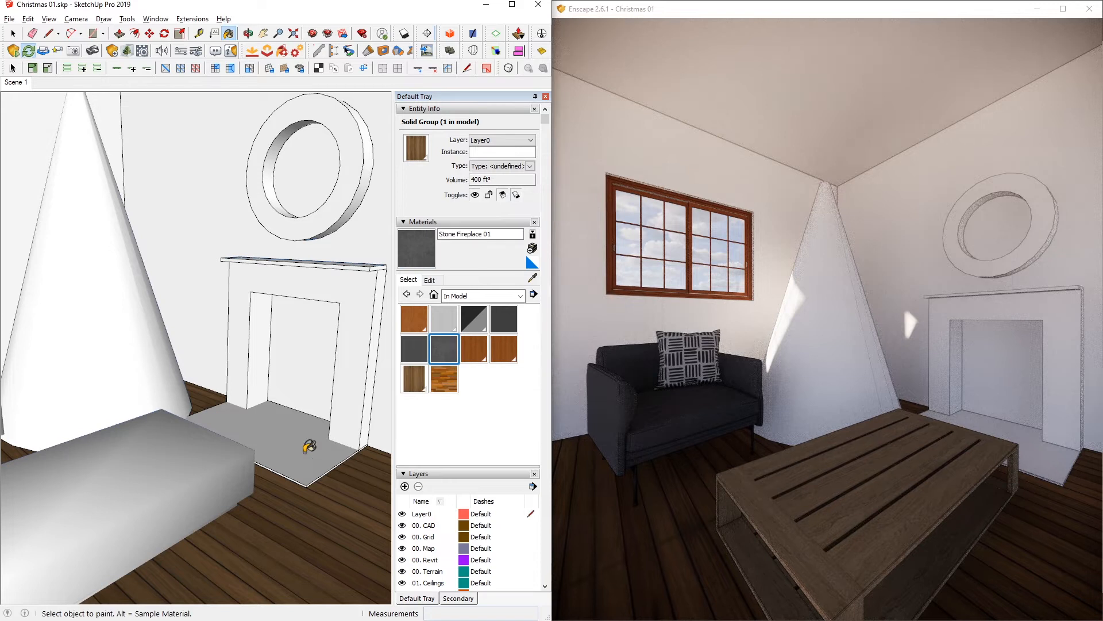
- Paint the fireplace's hearth slab with Stone Fireplace 01 and inspect it up close in the live render
left_click(305, 449)
mouse_move(321, 447)
middle_mouse_down()
mouse_move(305, 459)
mouse_move(300, 510)
middle_mouse_up()
left_click_drag(805, 356, 845, 408)
key("w")
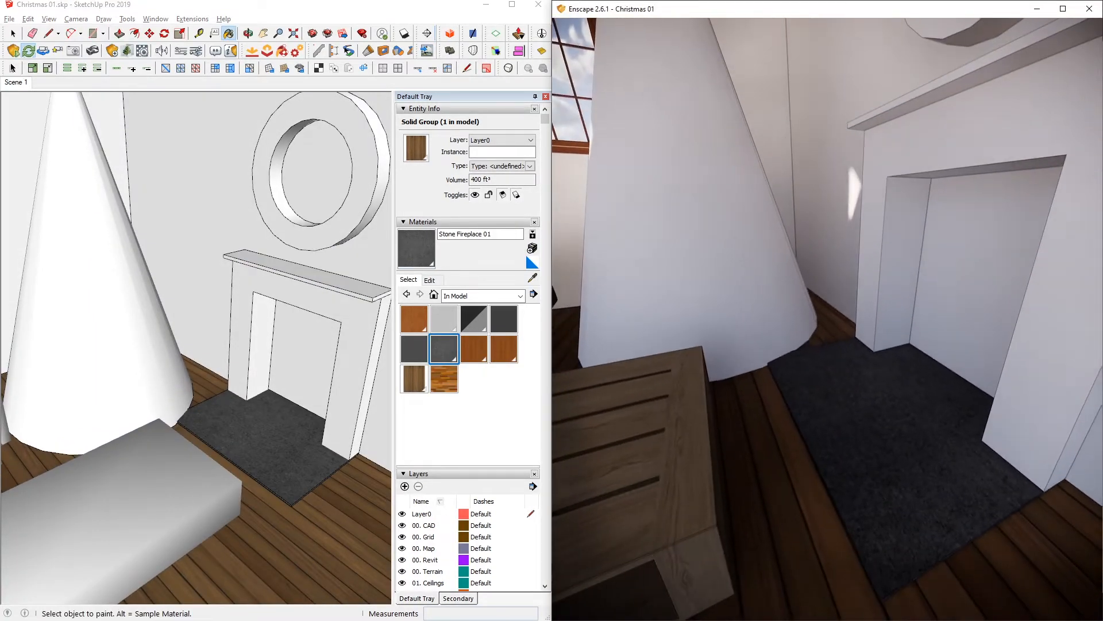
key("a")
left_click_drag(798, 444, 840, 440)
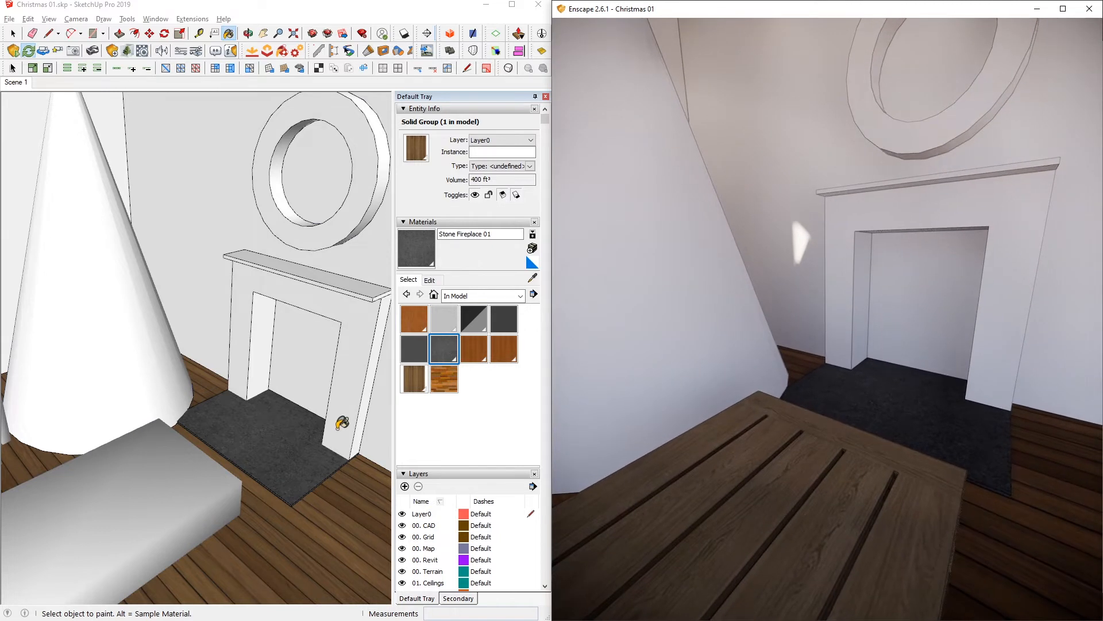
- Paint the back wall of the fireplace opening with Stone Fireplace 01 and view it in the live render
middle_click_drag(305, 368, 328, 283)
key("space")
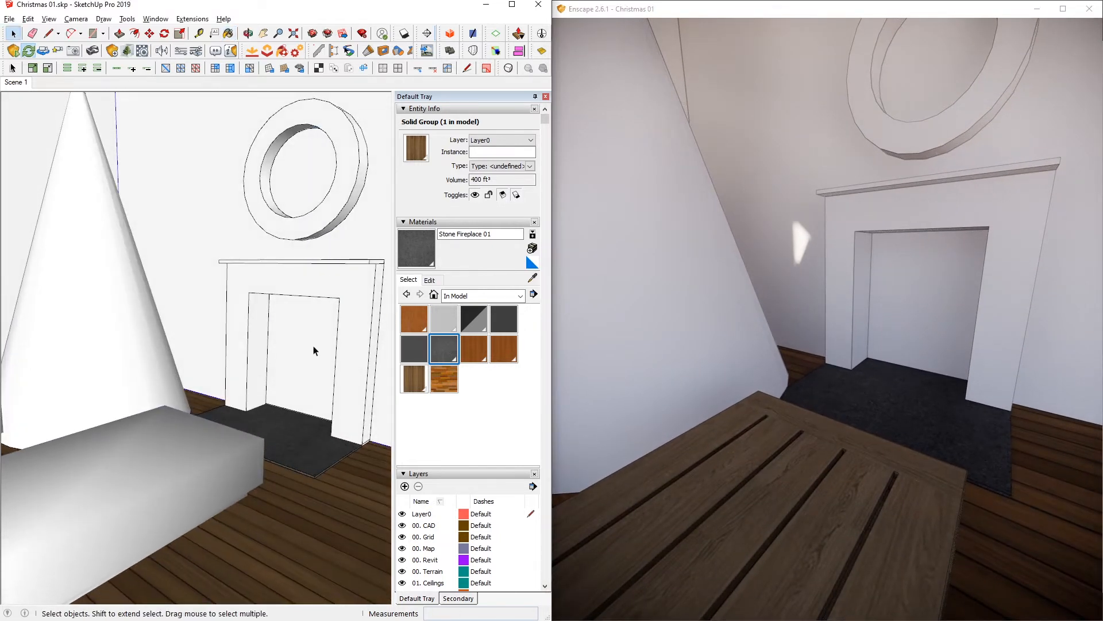
key("b")
left_click(313, 343)
key("space")
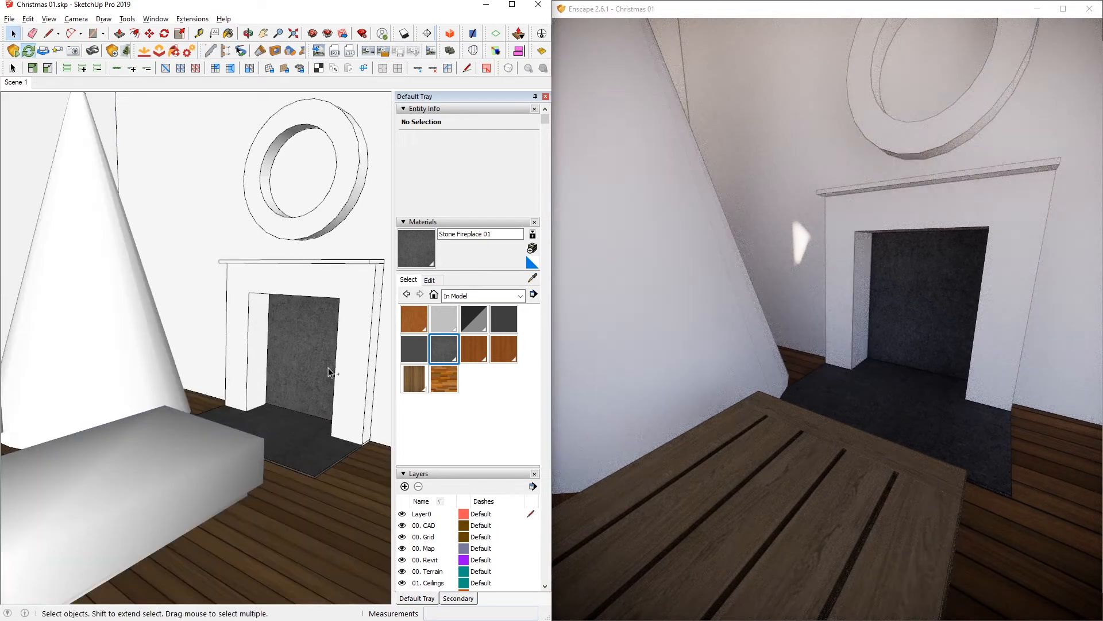
right_click_drag(902, 335, 799, 339)
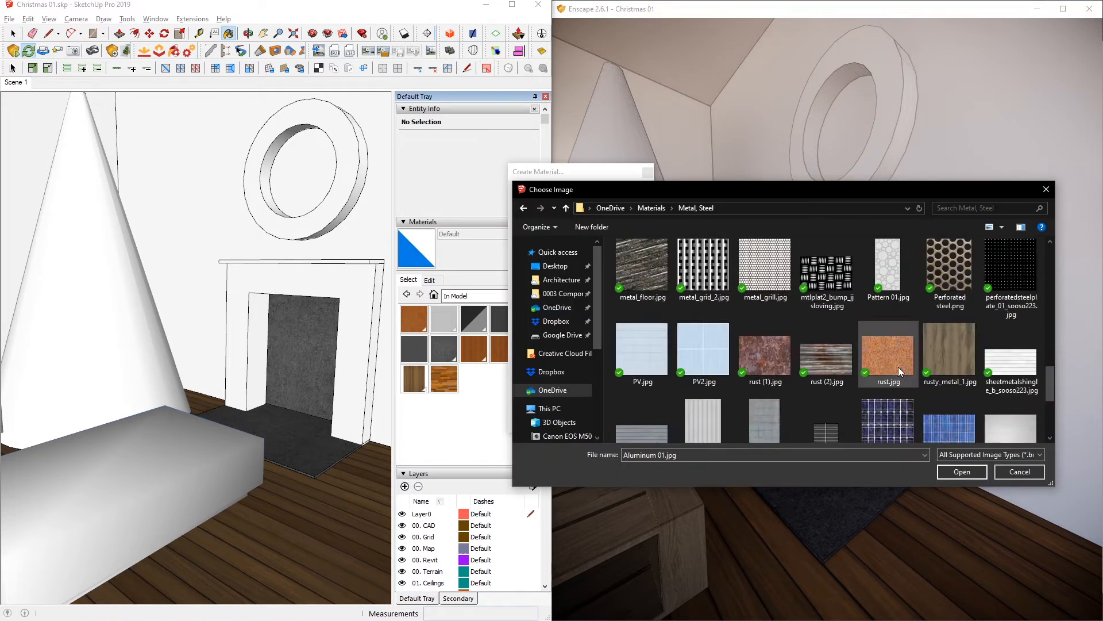
- Create a darkened material named Metal 01 from Aluminum 01.jpg with a 3' texture size and paint the fireplace surround with it
scroll(898, 367, "up", 5)
left_click(1029, 275)
left_click(957, 278)
double_click(957, 278)
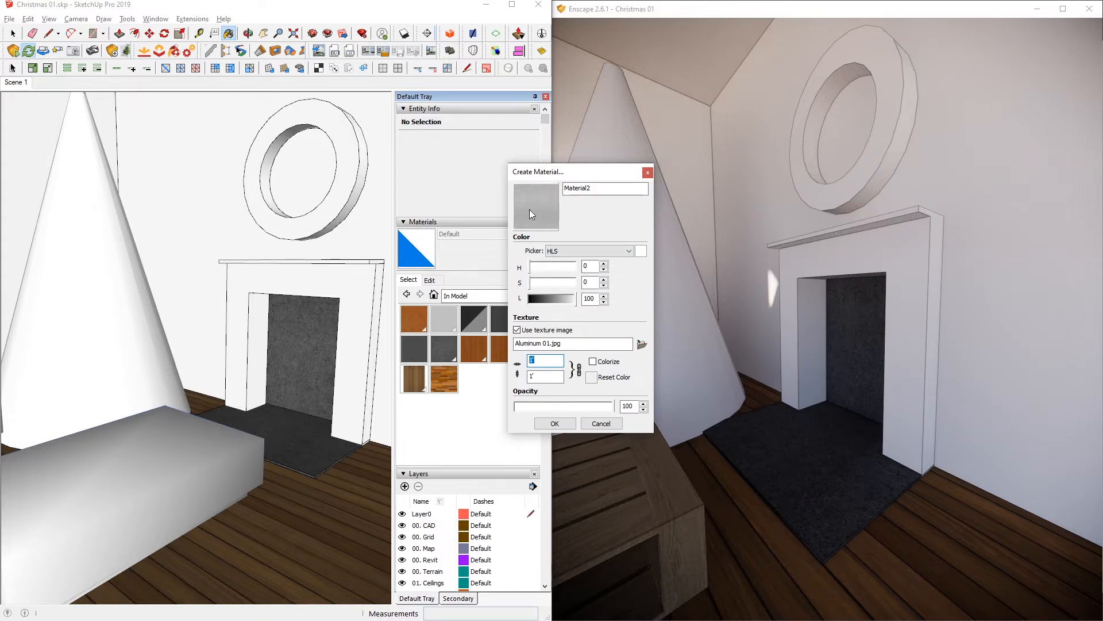
type("3")
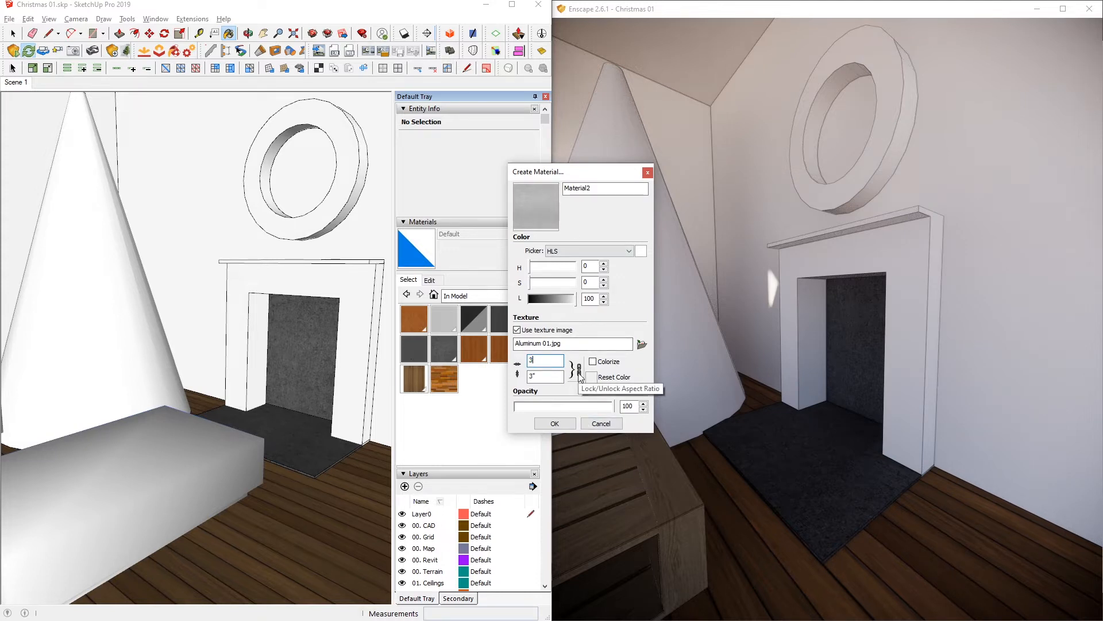
double_click(632, 191)
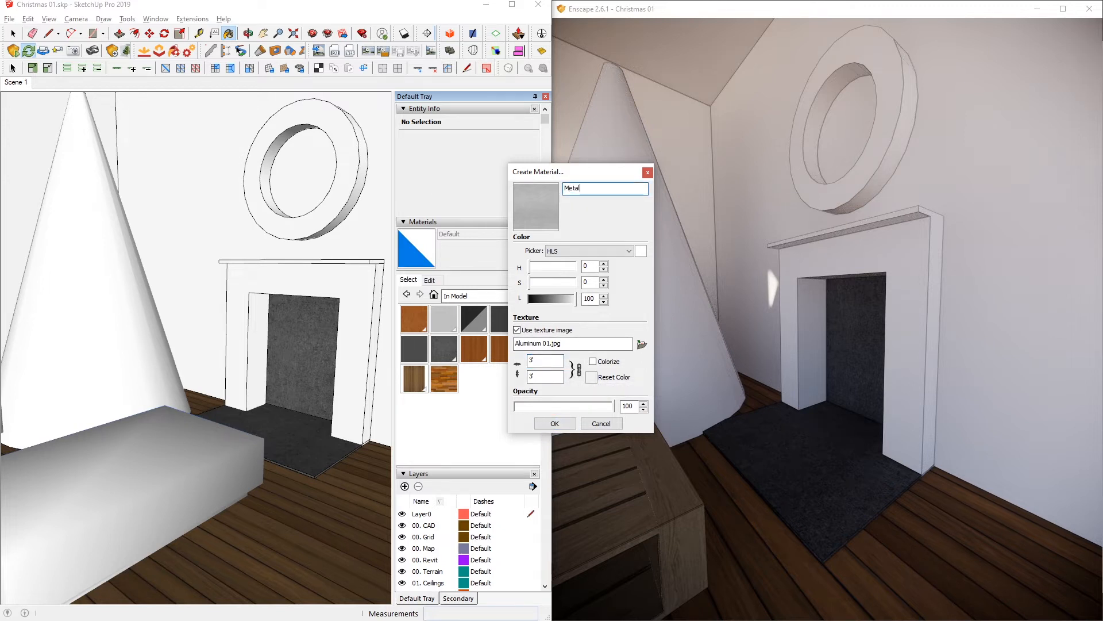
left_click(543, 299)
left_click(555, 423)
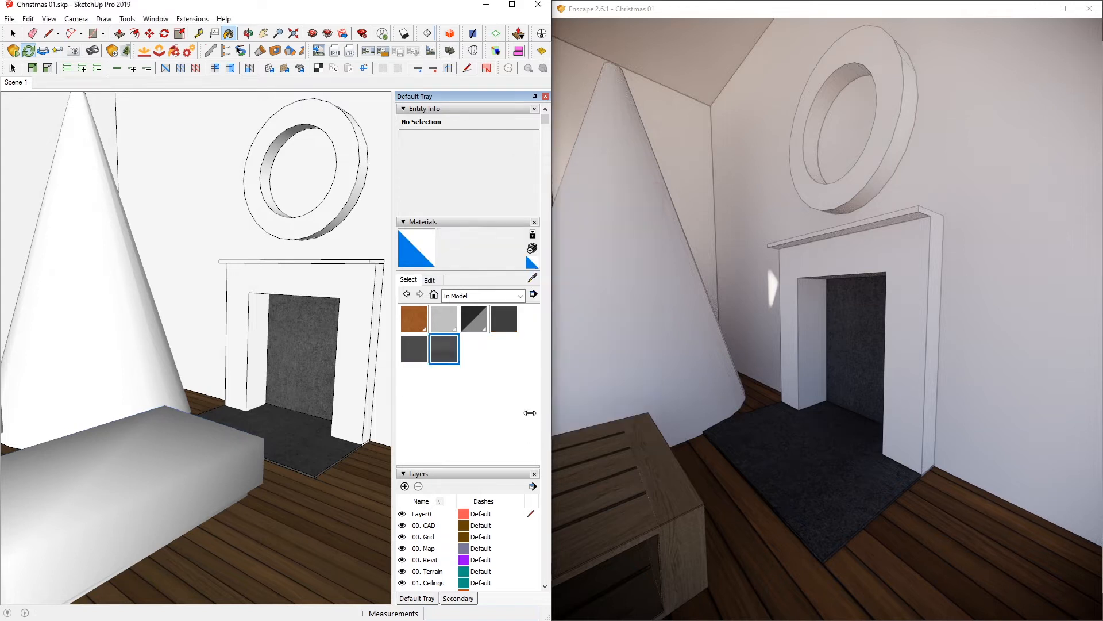
left_click(359, 347)
mouse_move(359, 346)
middle_mouse_down()
mouse_move(218, 341)
mouse_move(292, 423)
middle_mouse_up()
- Sample Stone Fireplace 01 from the hearth and tint it dark blue with hue 221, saturation 15 and lightness 30
left_click(291, 425, "alt")
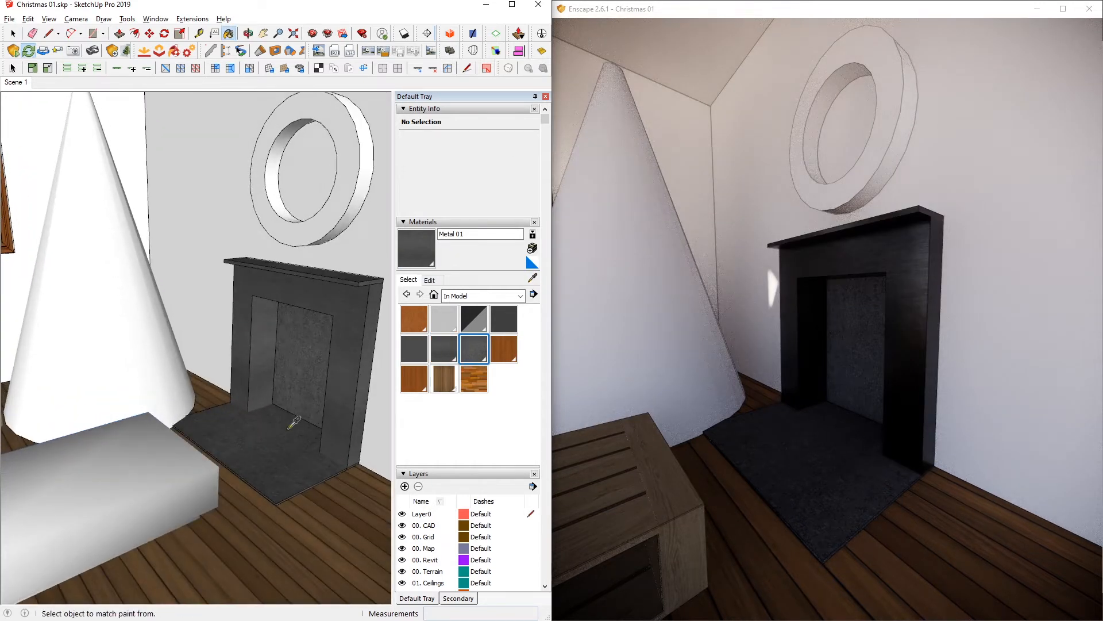
left_click(430, 280)
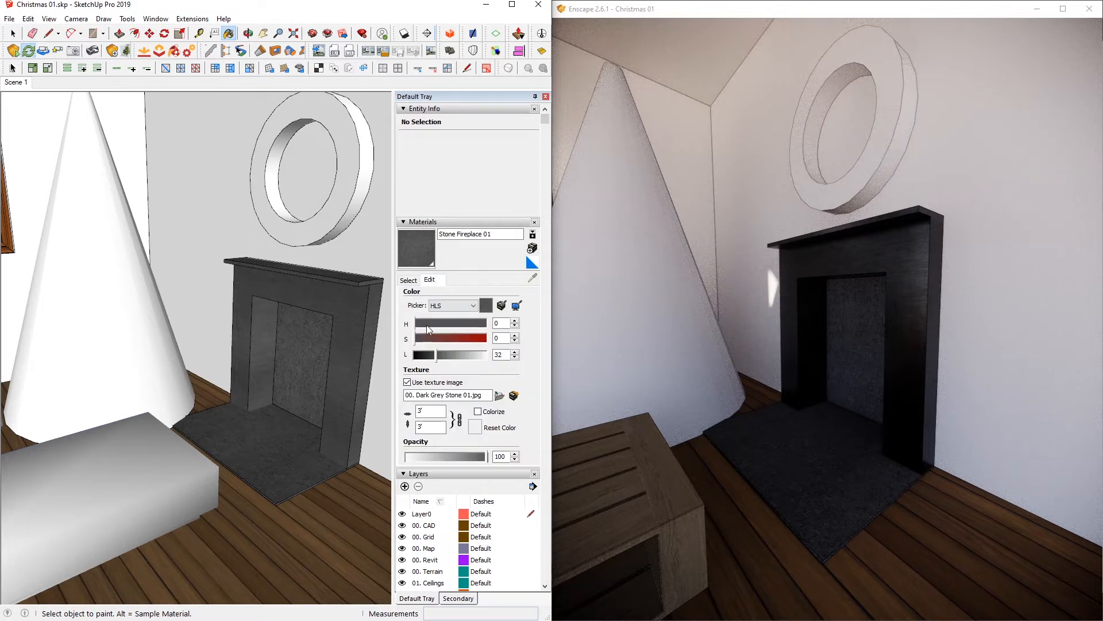
left_click(439, 325)
left_click(442, 339)
mouse_move(449, 327)
left_mouse_down()
mouse_move(461, 326)
mouse_move(423, 344)
left_mouse_up()
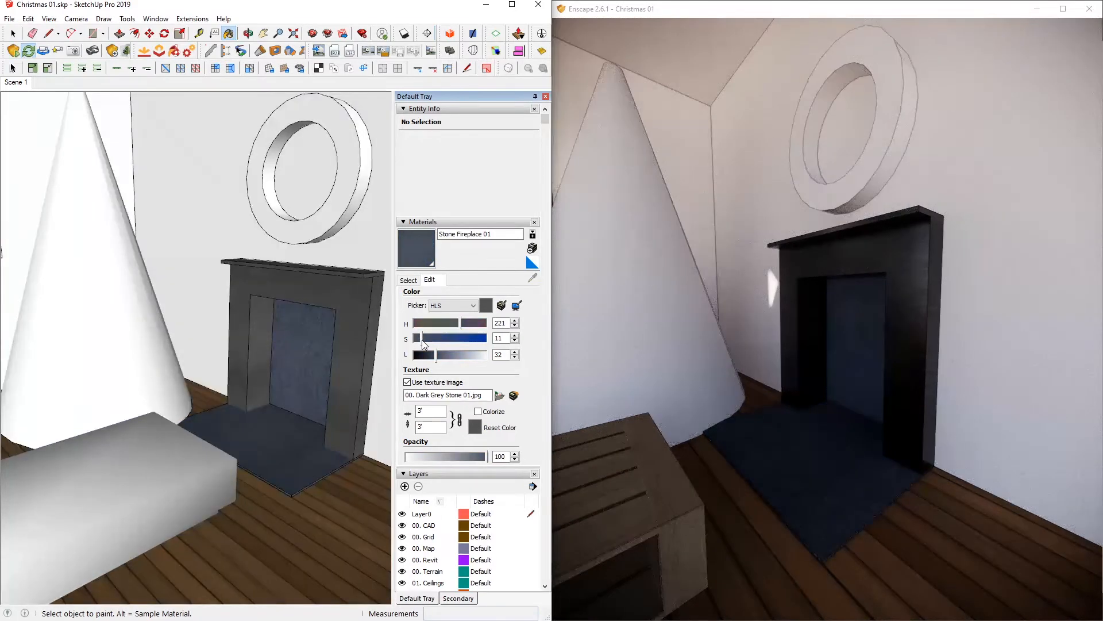
left_click(425, 339)
left_click(435, 357)
middle_click_drag(329, 326, 317, 339)
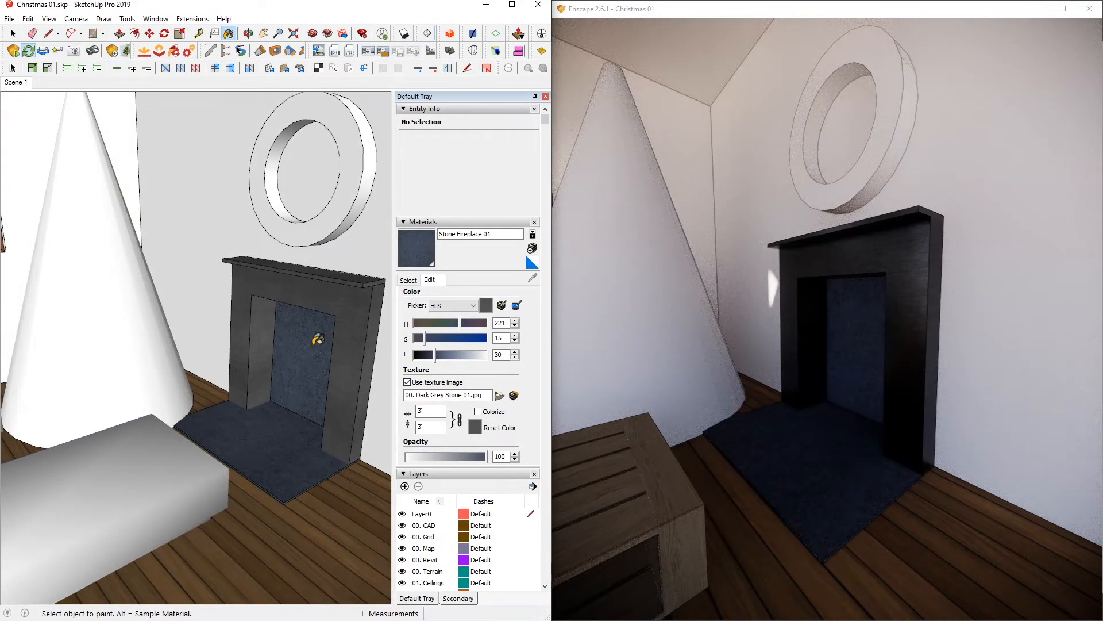
- Darken the Wood Floor 01 material to a lightness of 22 and synchronize the SketchUp view to Enscape
left_click(326, 548)
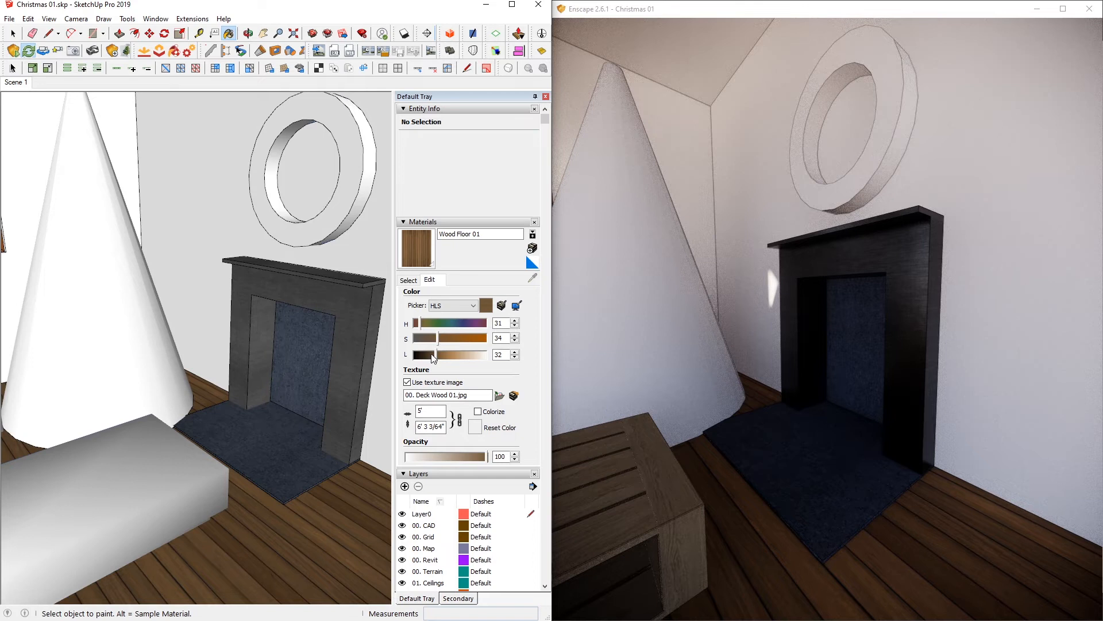
key("space")
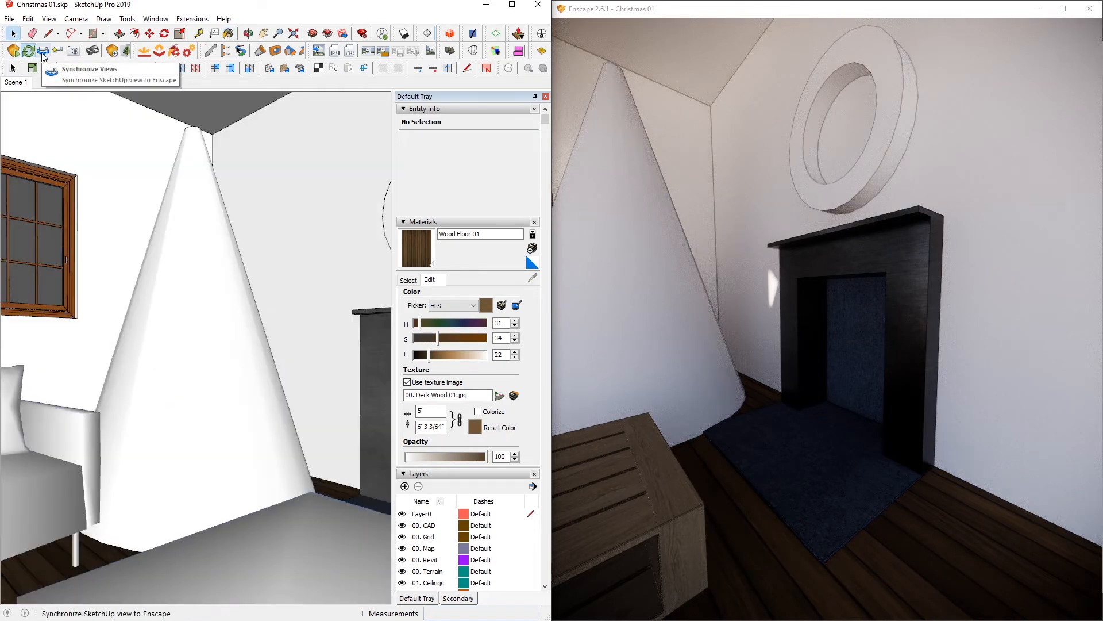
left_click(43, 53)
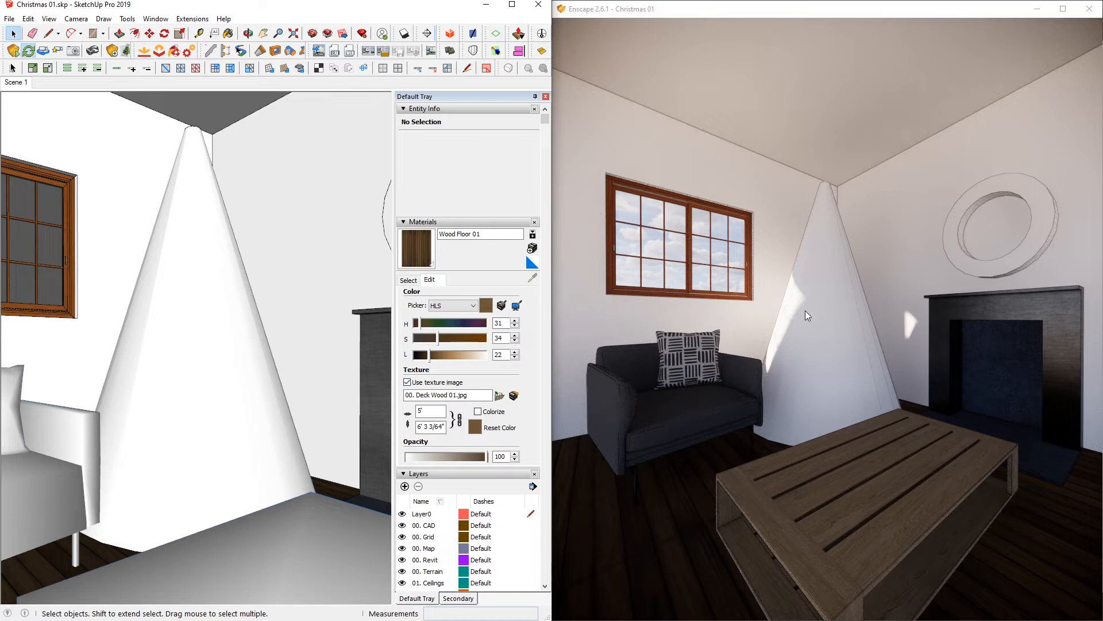
left_click(768, 302)
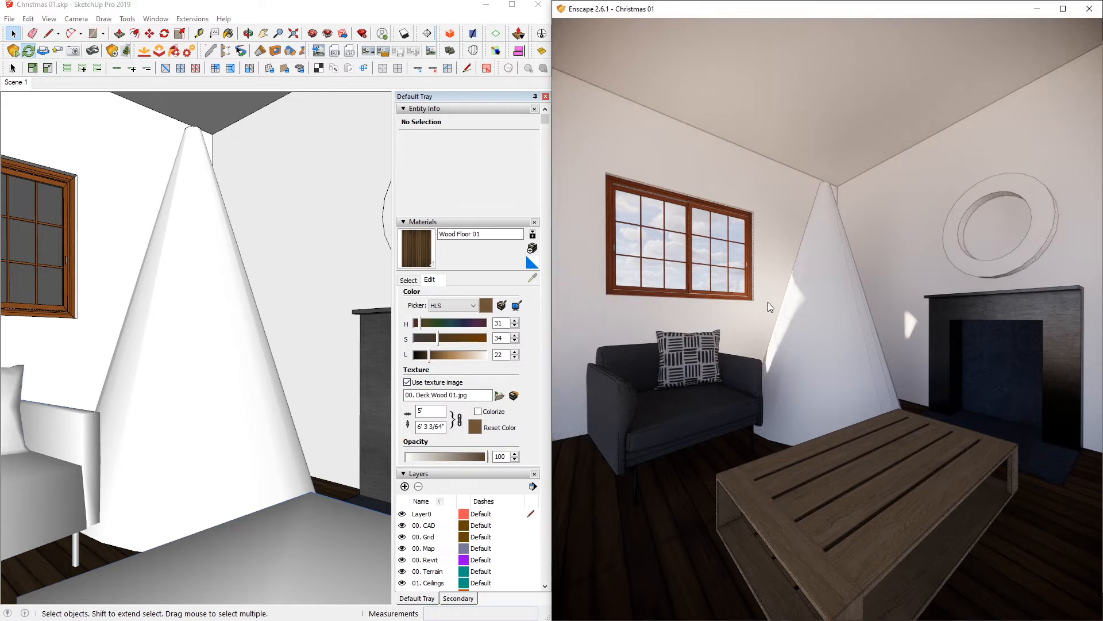
- Sample the window frame's wood material, remove its texture image and recolour it dark grey
left_click(293, 249)
left_click(74, 203)
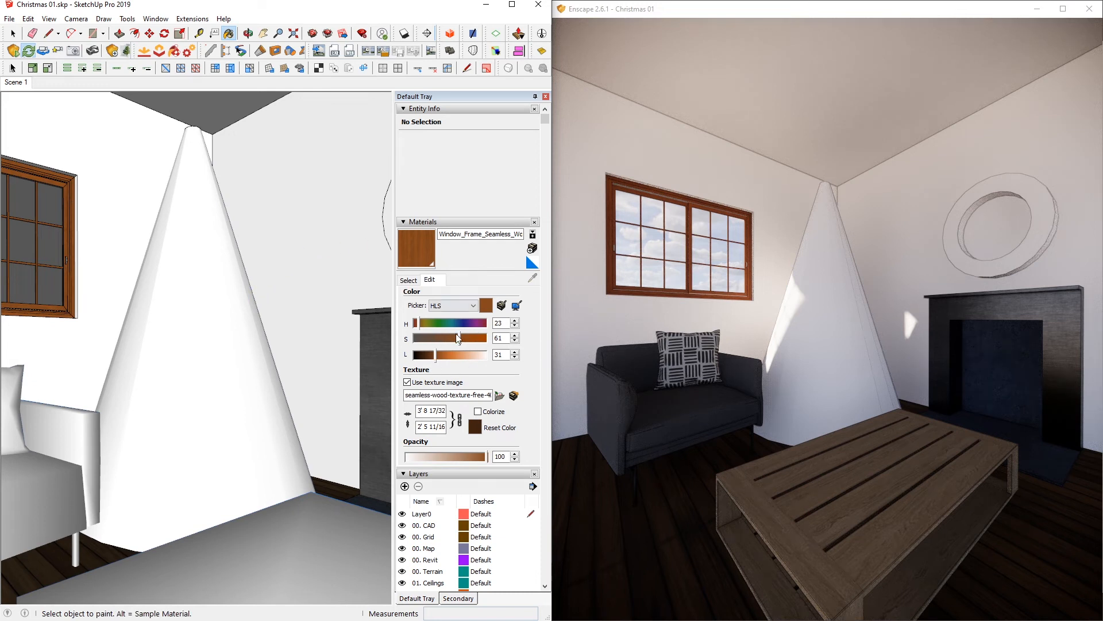
left_click(423, 385)
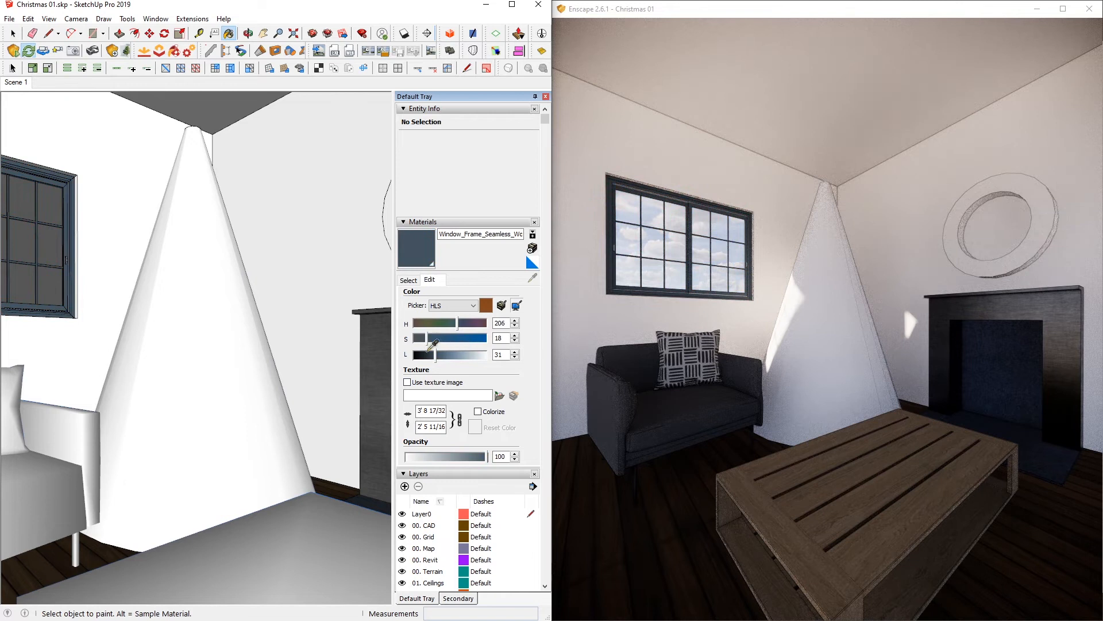
- Create a pale beige material named Ceiling with about hue 53, saturation 16 and lightness 85, and paint the ceiling with it
left_click(533, 262)
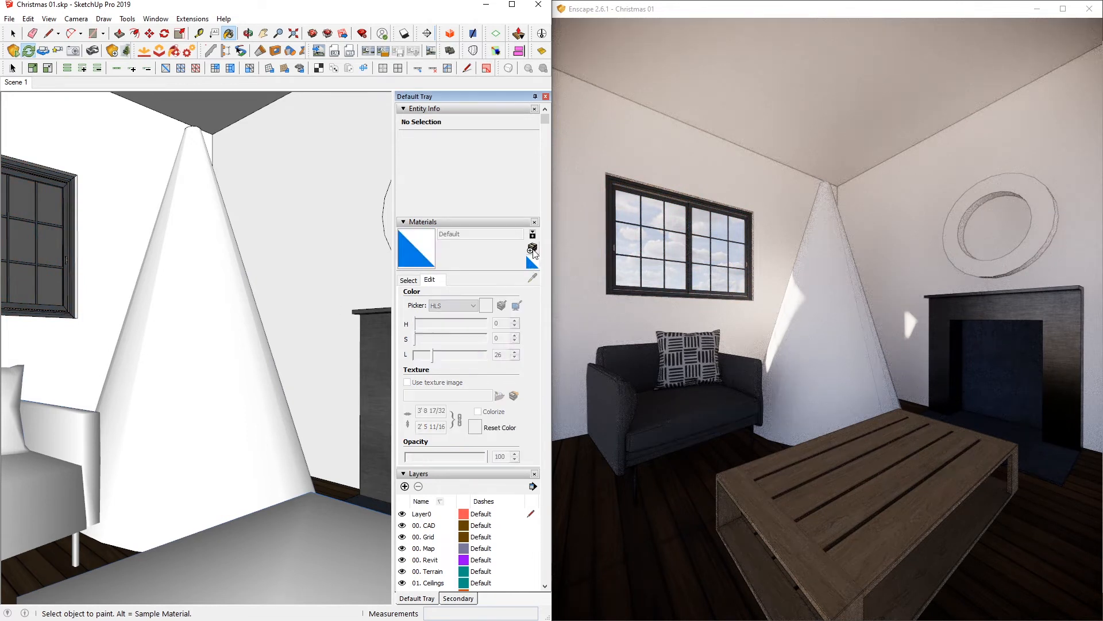
left_click(533, 247)
left_click_drag(544, 301, 563, 296)
left_click(539, 283)
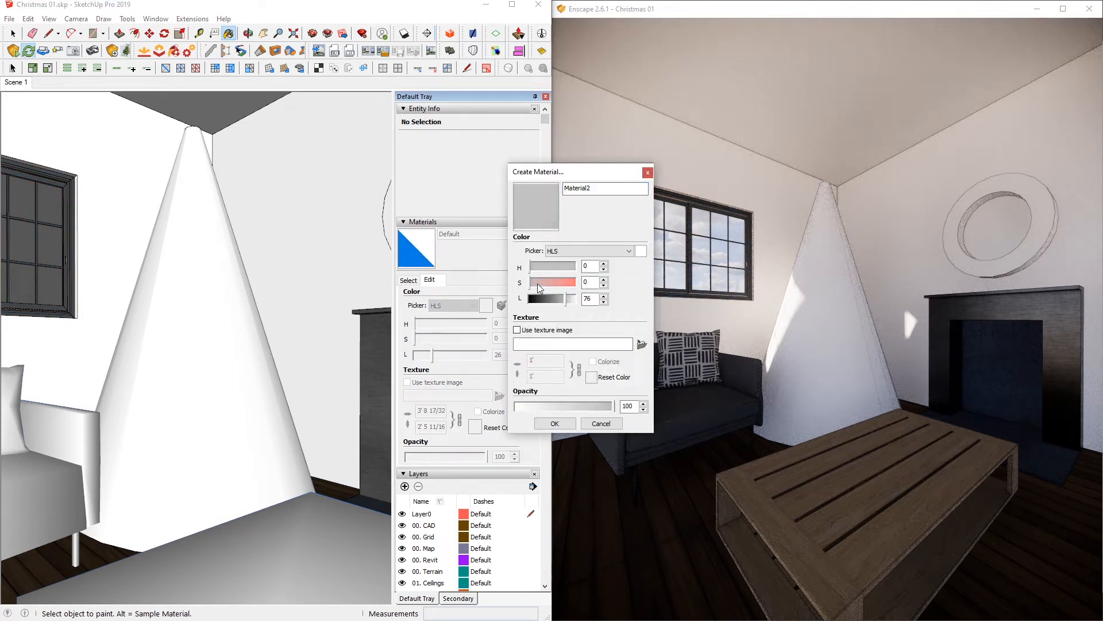
left_click(535, 268)
left_click(536, 268)
left_click_drag(556, 300, 570, 303)
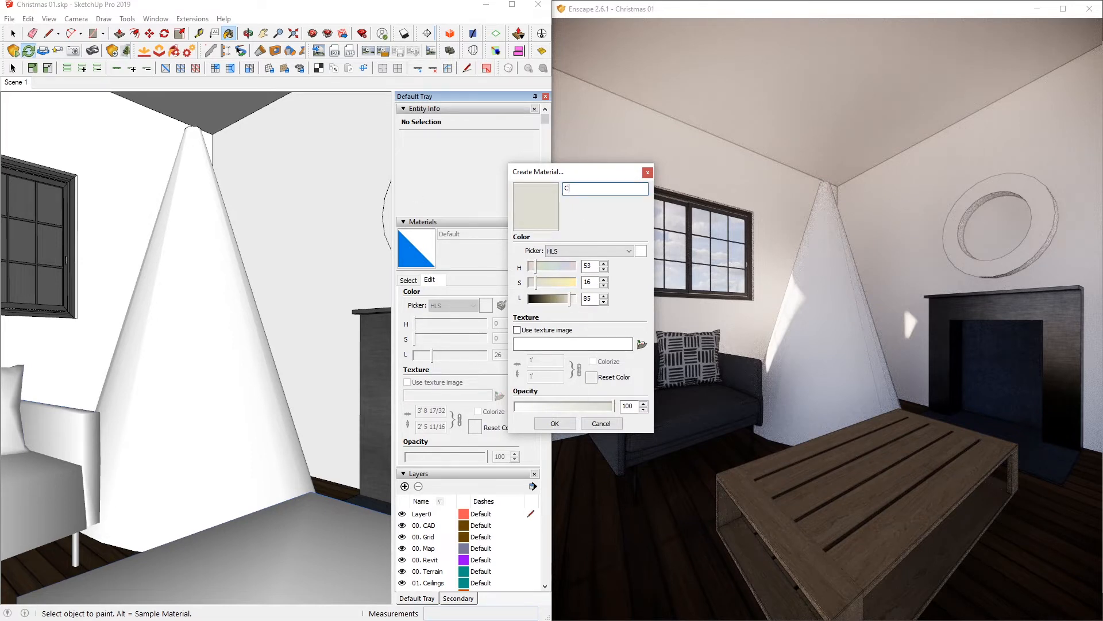
left_click(555, 423)
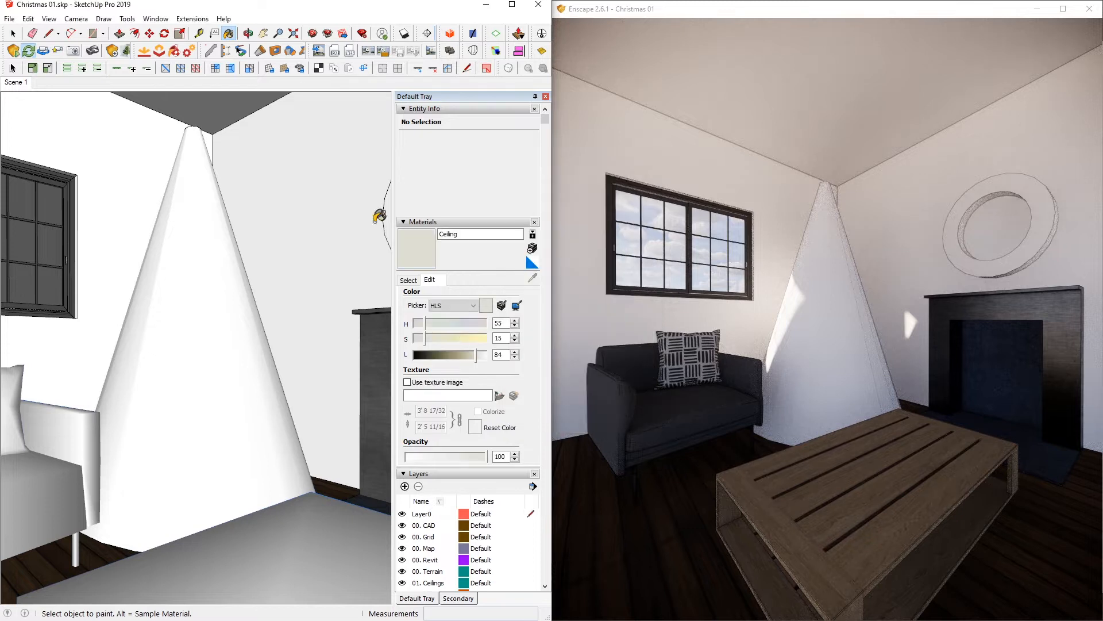
left_click(217, 106)
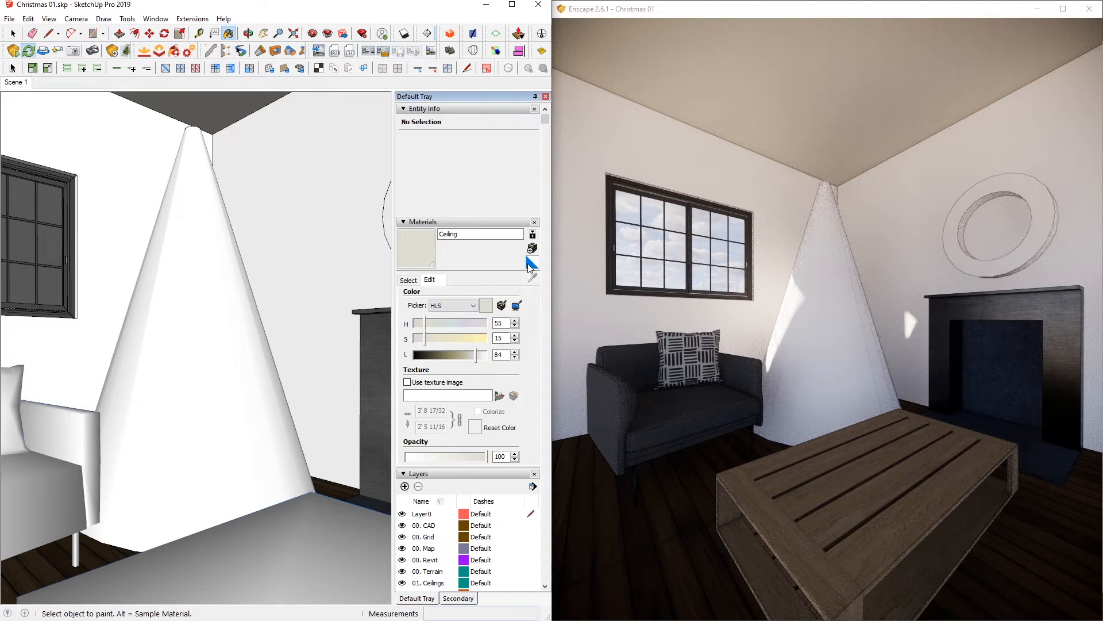
- Create a material named Paint Dark Blue 01 with hue 201, saturation 37 and lightness 31, and paint the room's walls with it
left_click(532, 247)
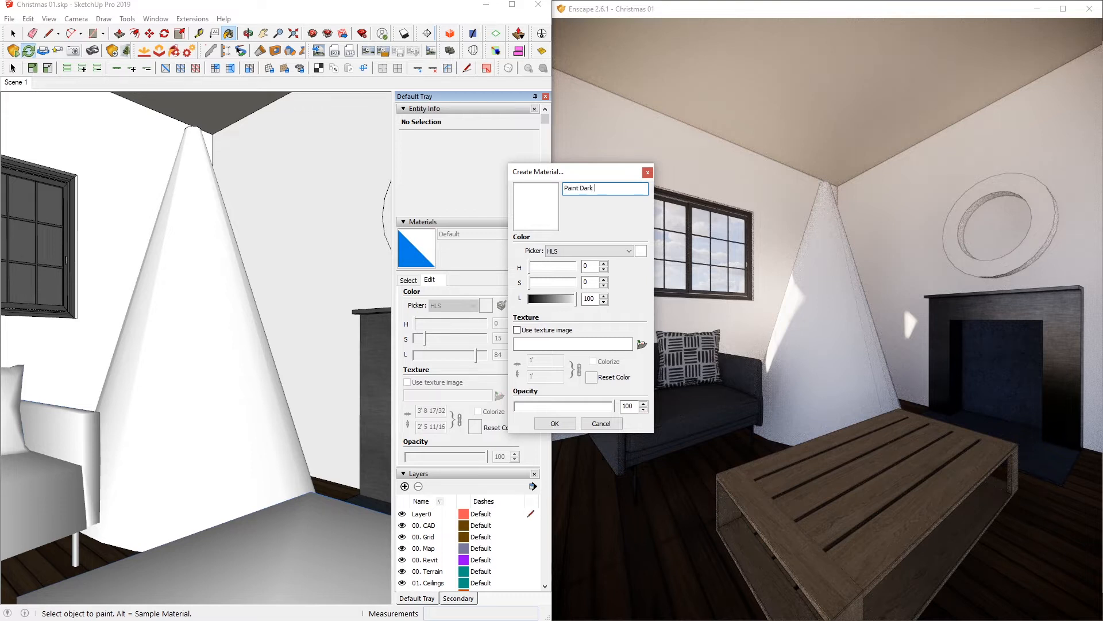
left_click(538, 298)
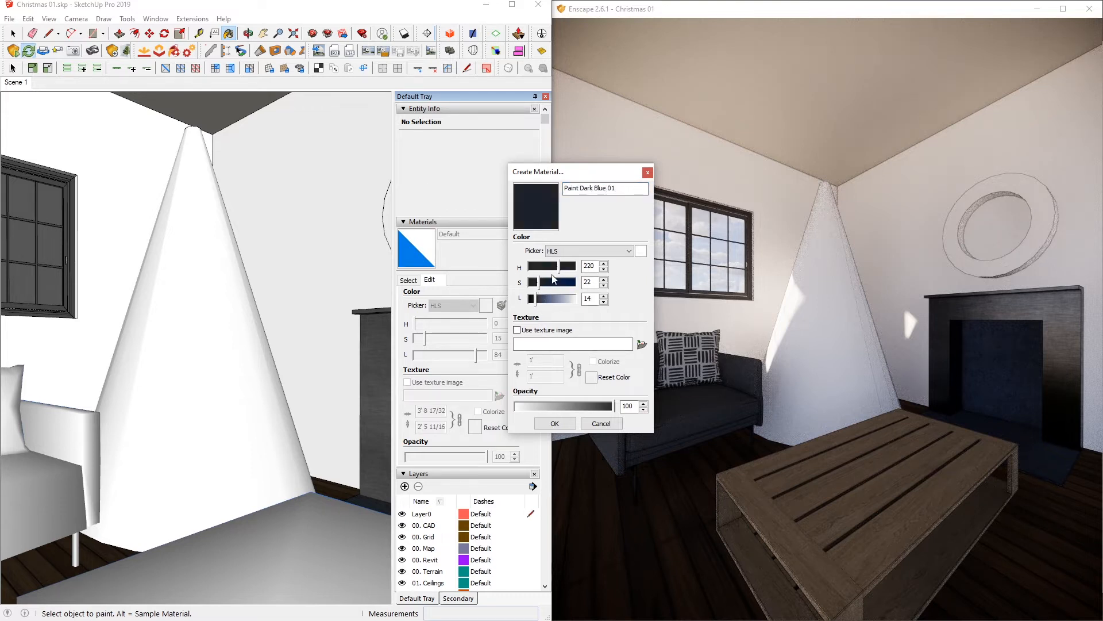
left_click(546, 298)
left_click_drag(555, 268, 542, 299)
left_click(545, 284)
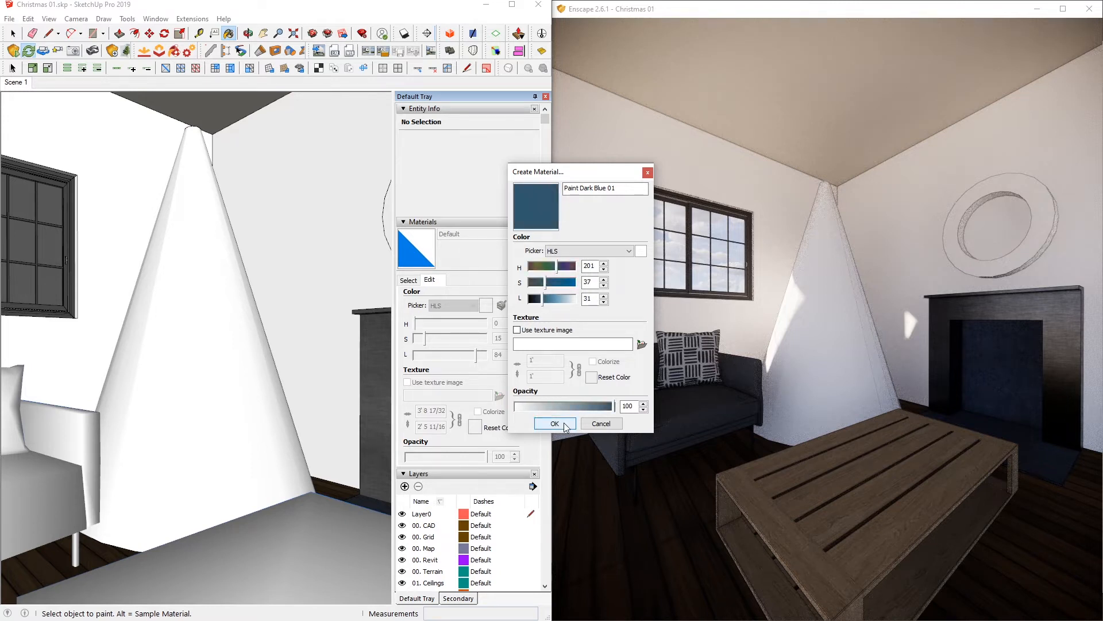
left_click(565, 425)
left_click(320, 269)
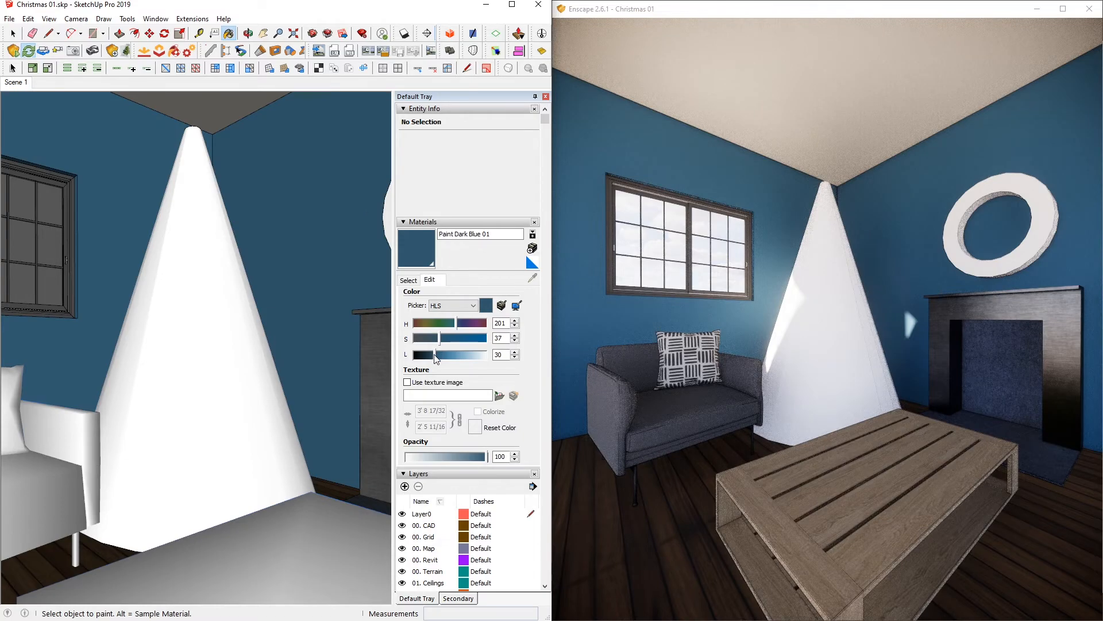
- Mute and darken Paint Dark Blue 01 to saturation 16 and lightness 22
left_click_drag(434, 356, 430, 356)
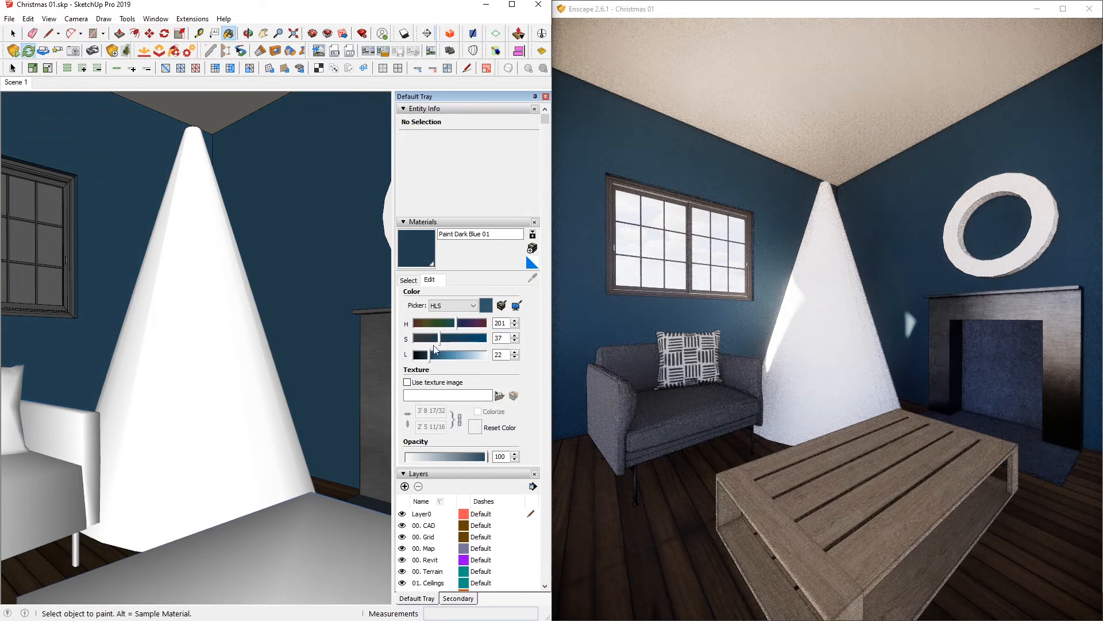
left_click_drag(439, 339, 426, 340)
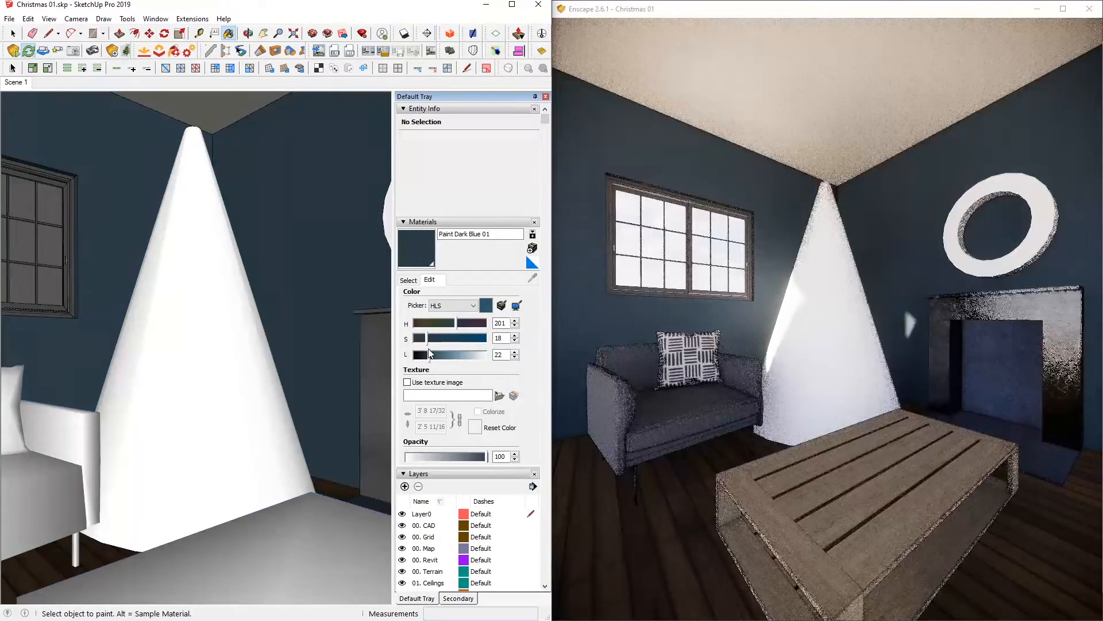
mouse_move(233, 330)
middle_mouse_down()
mouse_move(224, 317)
mouse_move(228, 361)
middle_mouse_up()
scroll(224, 394, "up", 4)
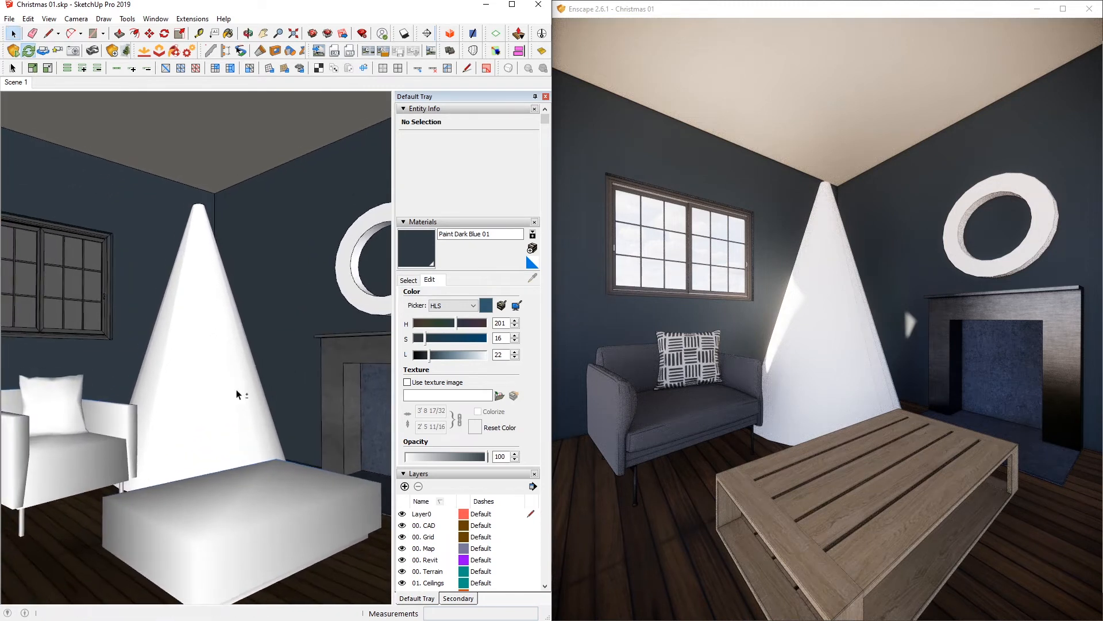
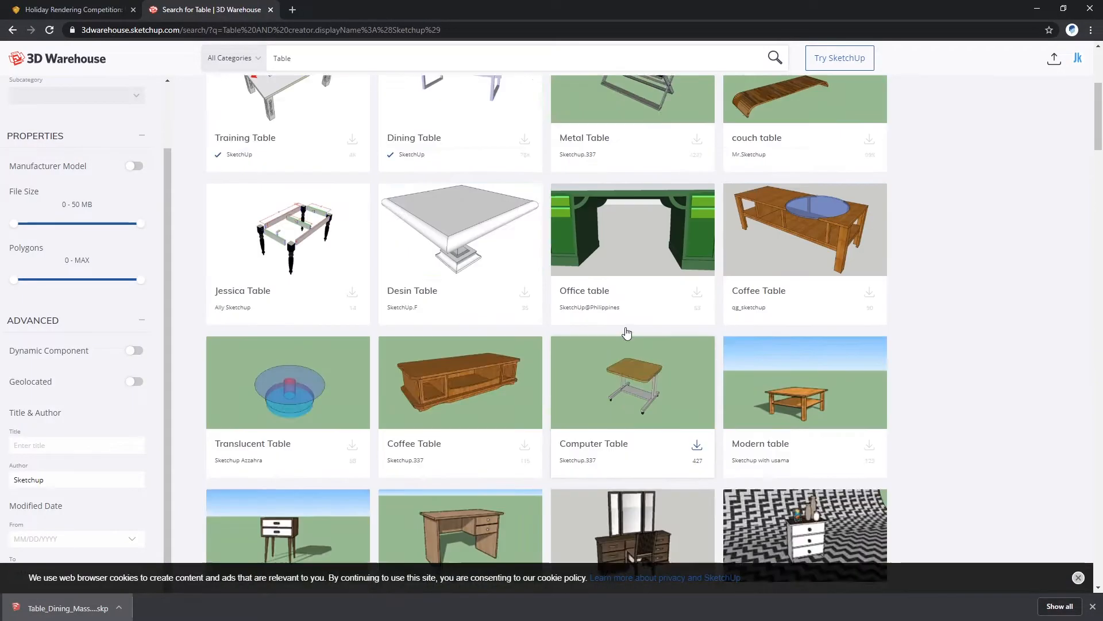
- Switch to 3D Warehouse in the browser, search for christmas models and download one from the results
scroll(626, 332, "up", 5)
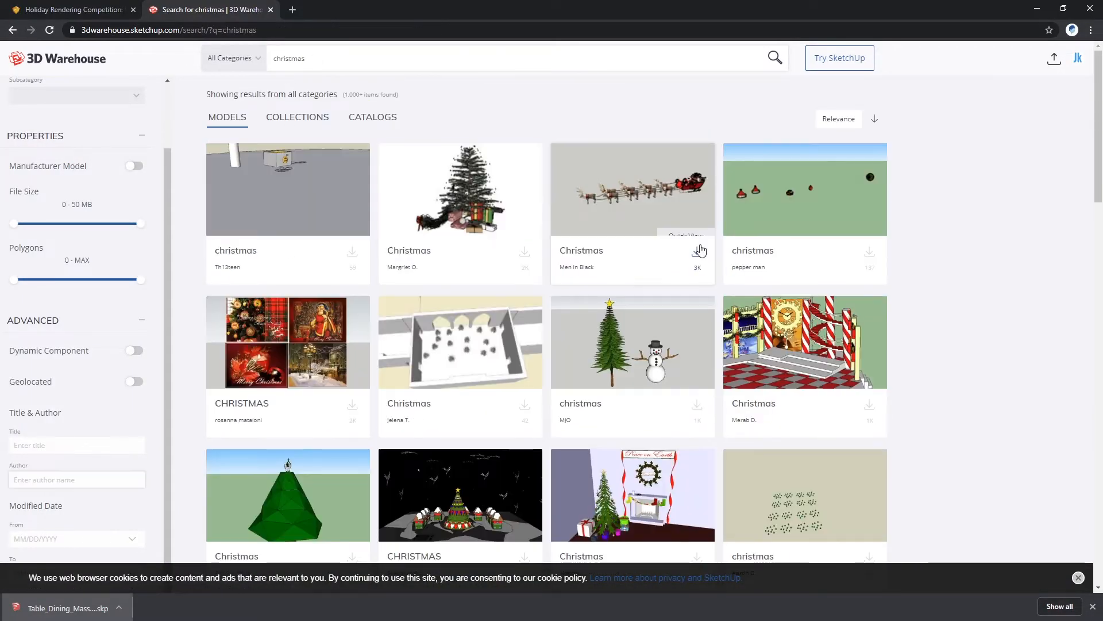
scroll(697, 247, "down", 2)
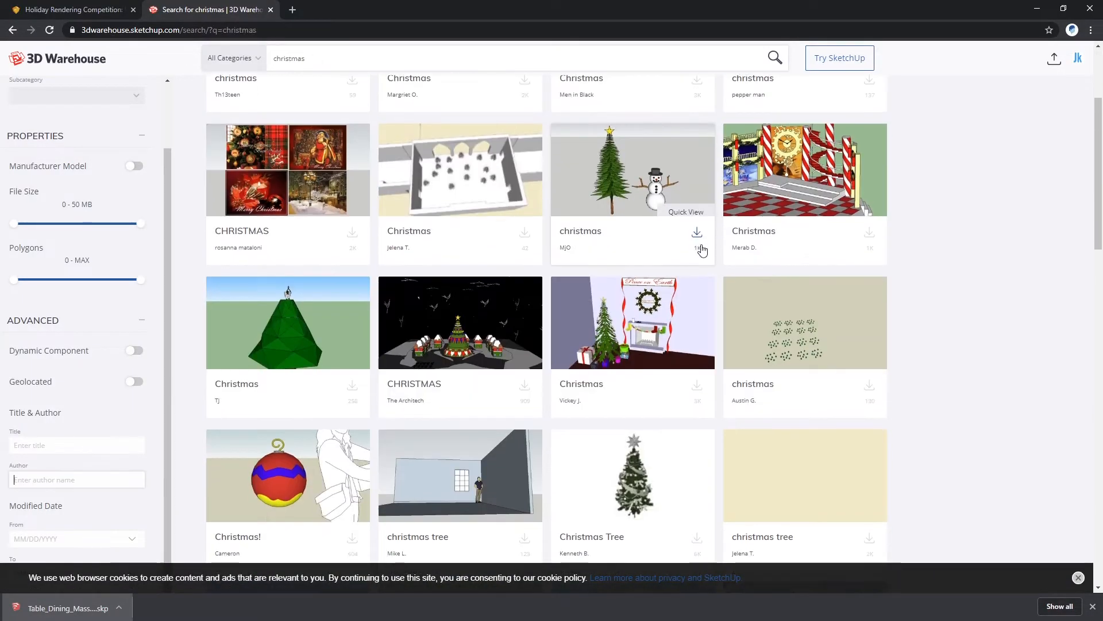
scroll(702, 249, "down", 6)
scroll(984, 263, "down", 13)
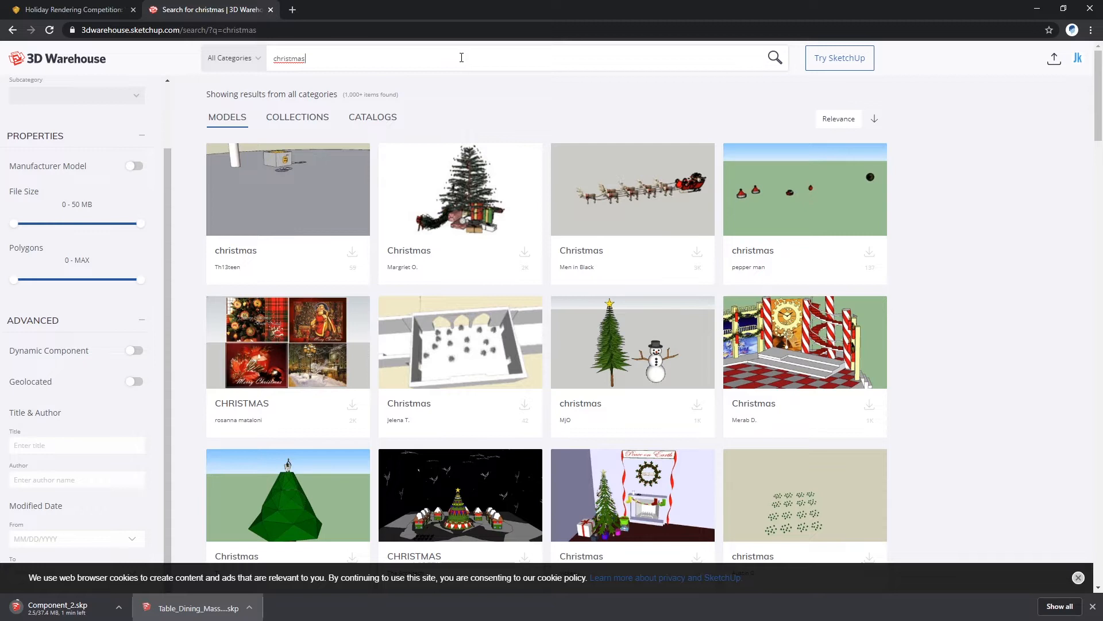
- Search 3D Warehouse for christmas wreath and download the realistic wreath with red ornaments as a SketchUp 2019 model
type("wreath")
key("Return")
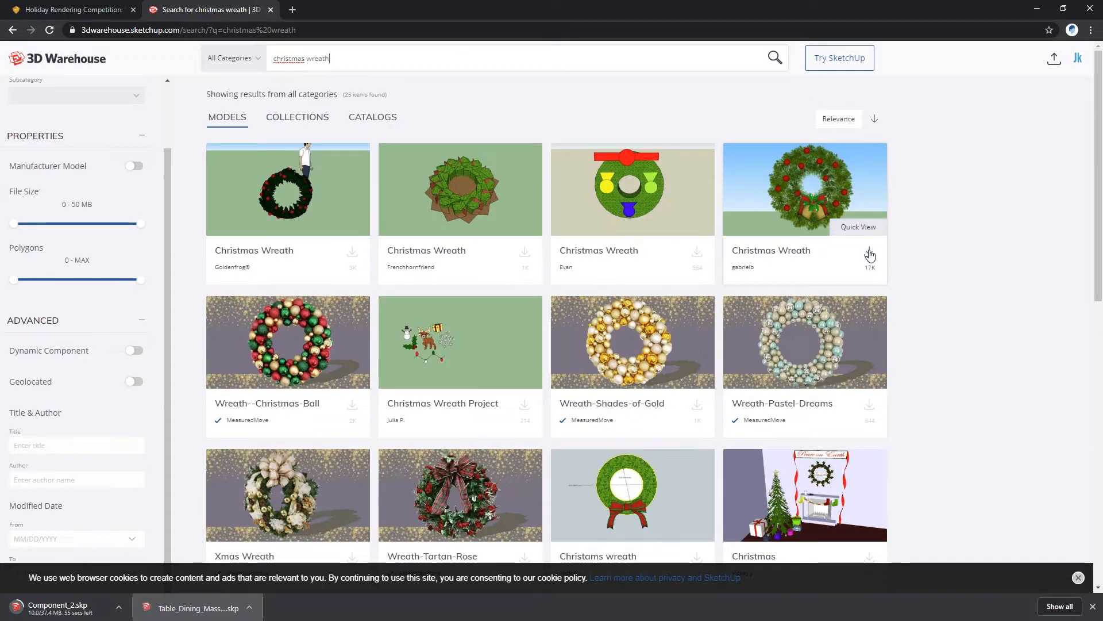
left_click(869, 252)
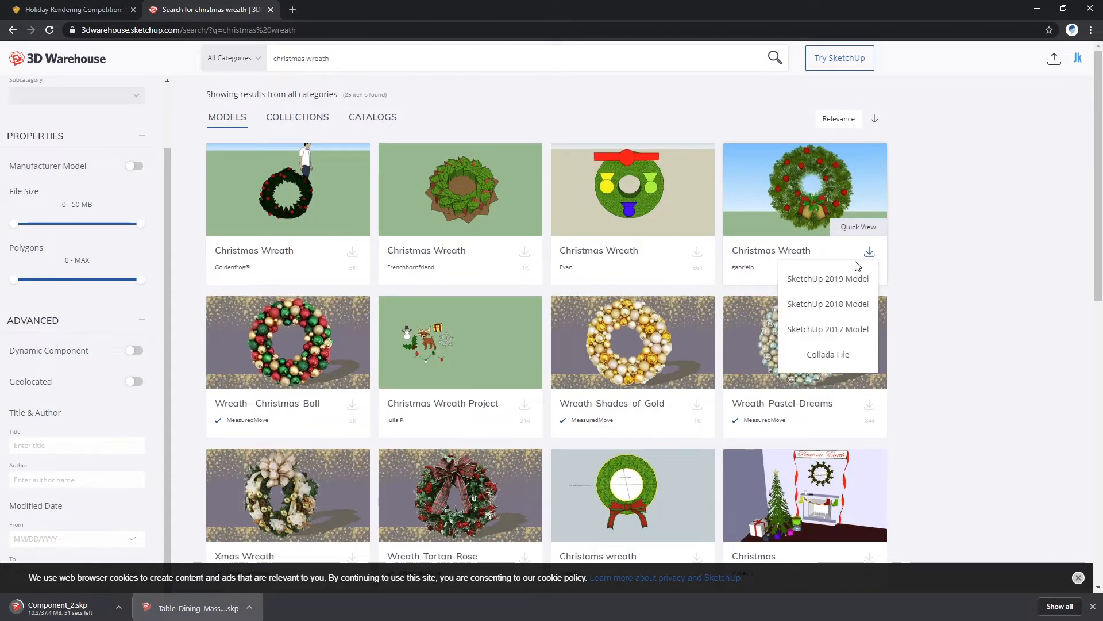
left_click(842, 280)
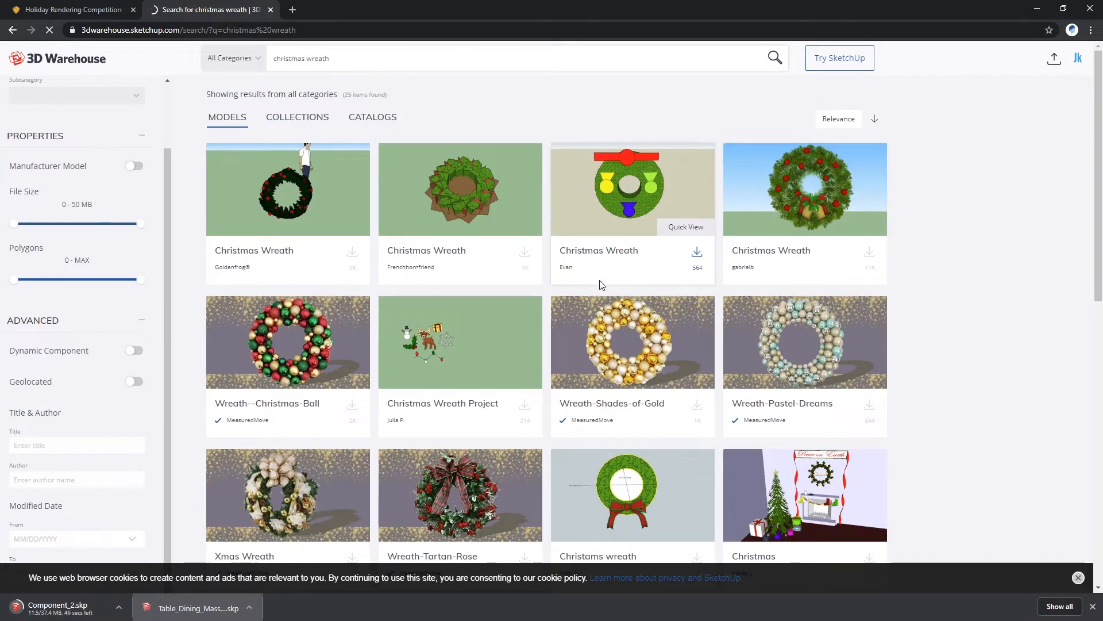
- Search for christmas tree and download the tree with white ribbons and a silver star as a SketchUp 2019 model
left_click(348, 63)
type("tree")
key("Return")
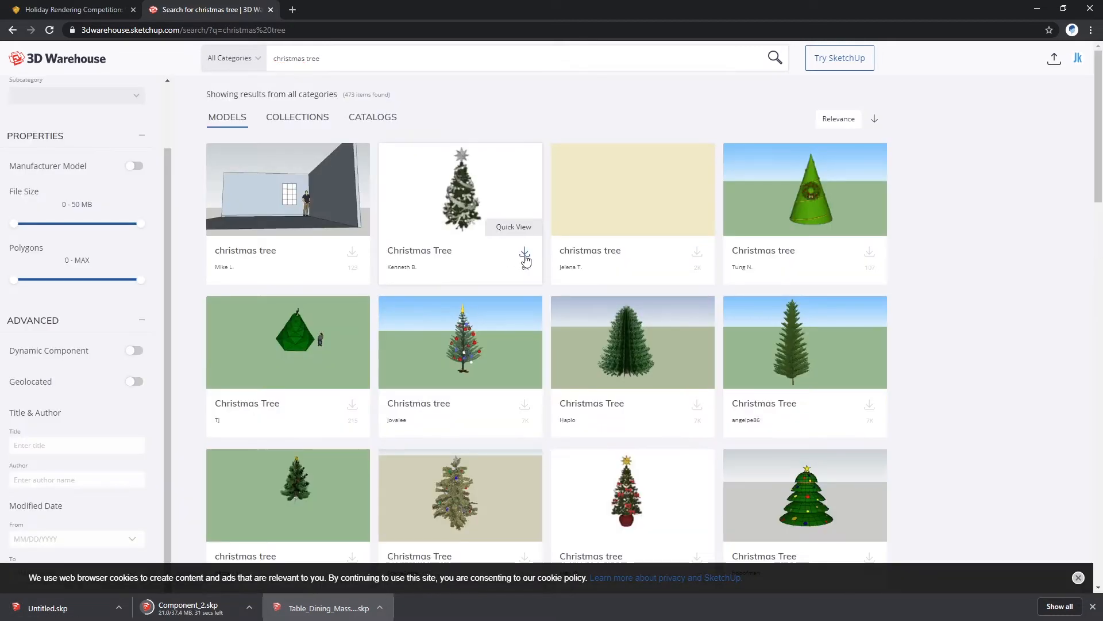
left_click(524, 253)
left_click(508, 278)
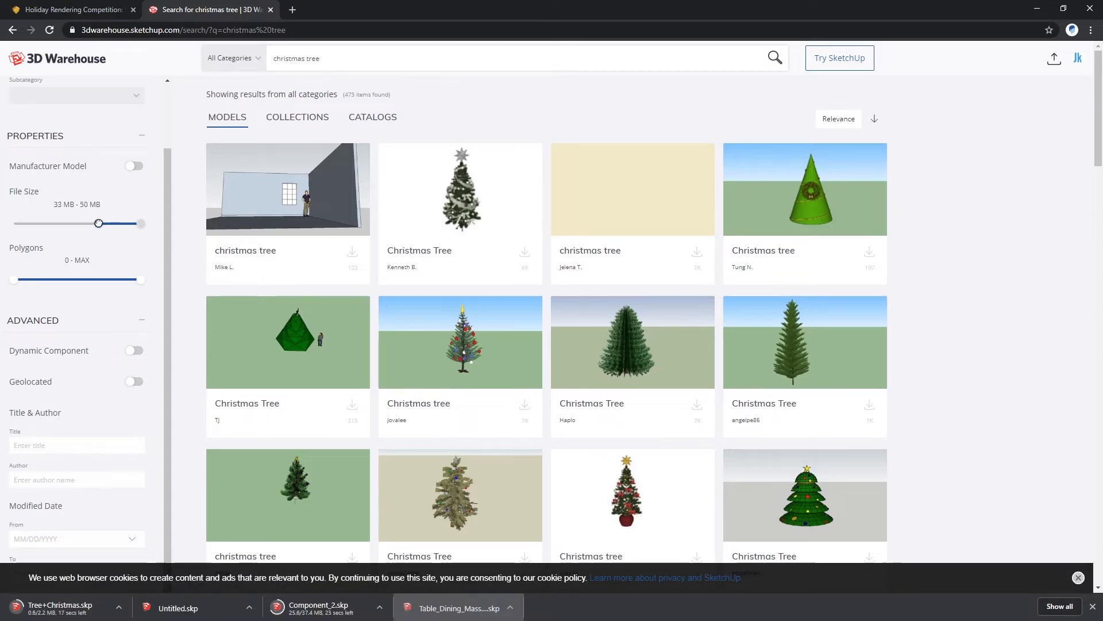
- Limit the results to a file size of 7 to 50 MB and download another decorated Christmas tree
left_click_drag(98, 223, 32, 223)
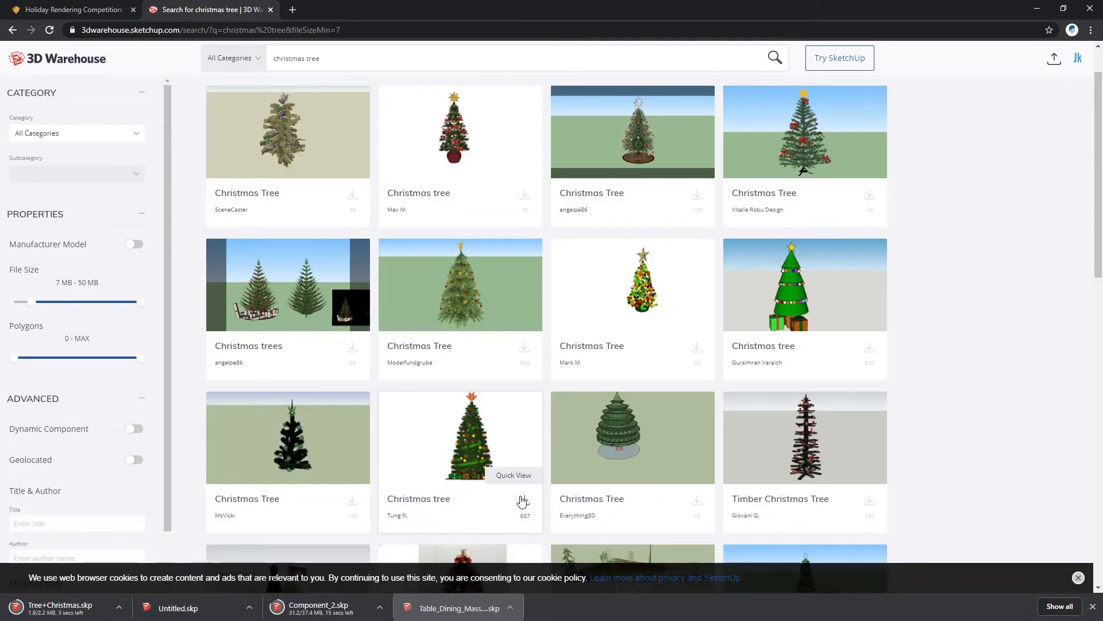
left_click(524, 501)
left_click(483, 411)
scroll(354, 394, "down", 10)
left_click(352, 384)
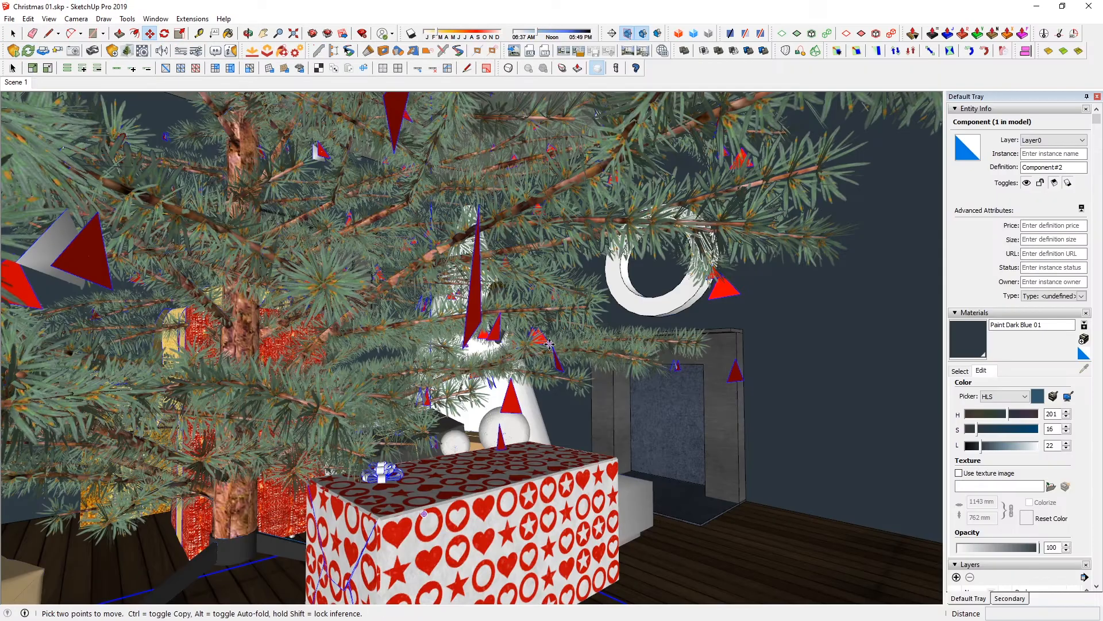
- Switch to SketchUp and examine the imported Christmas tree with its ornaments and wrapped presents from several distances
scroll(464, 347, "down", 6)
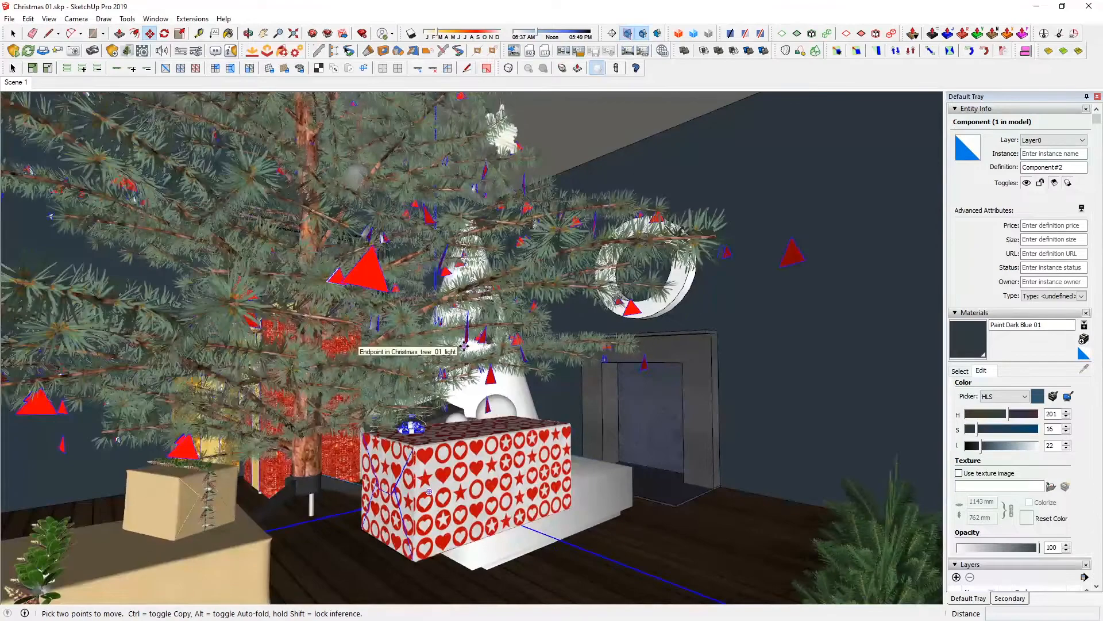
key("space")
scroll(608, 270, "down", 2)
middle_click_drag(608, 270, 413, 387)
scroll(557, 349, "down", 2)
scroll(487, 374, "down", 2)
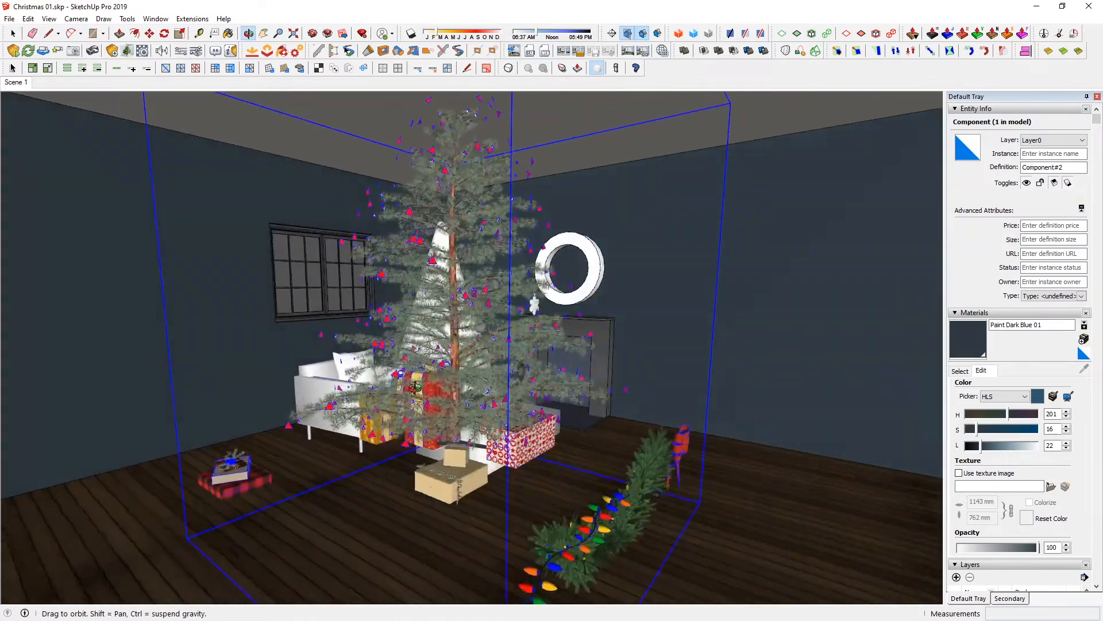
scroll(413, 413, "up", 5)
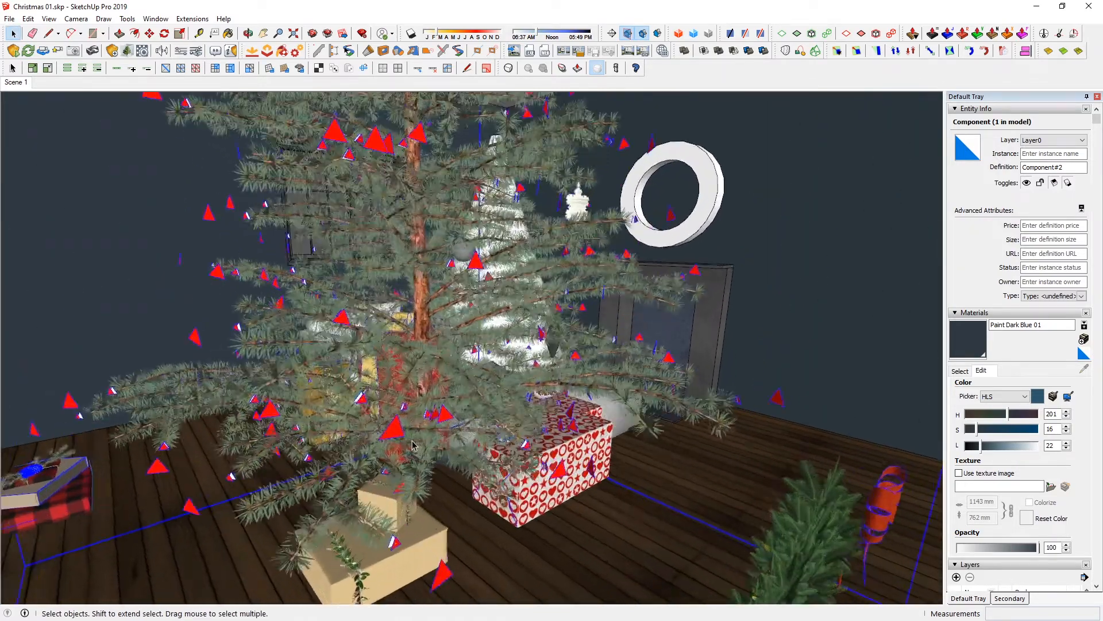
scroll(413, 446, "up", 3)
middle_click_drag(413, 445, 454, 371)
scroll(454, 371, "down", 3)
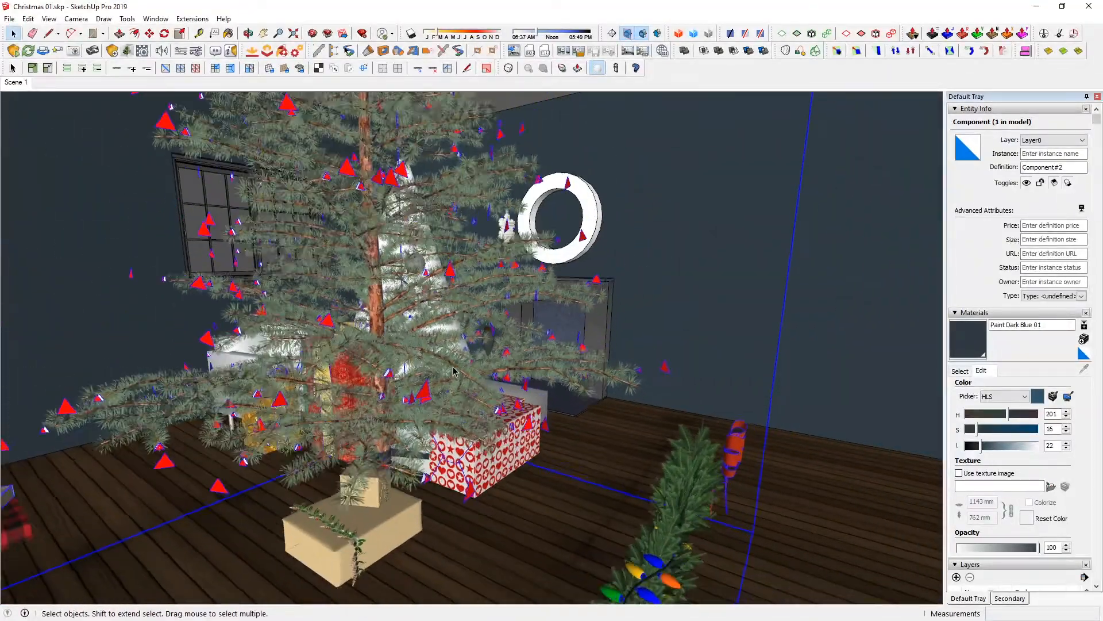
- Move the imported tree and presents across the floor to the open side of the room, clear of the fireplace
scroll(454, 371, "down", 5)
middle_click_drag(454, 371, 467, 338)
scroll(468, 338, "up", 2)
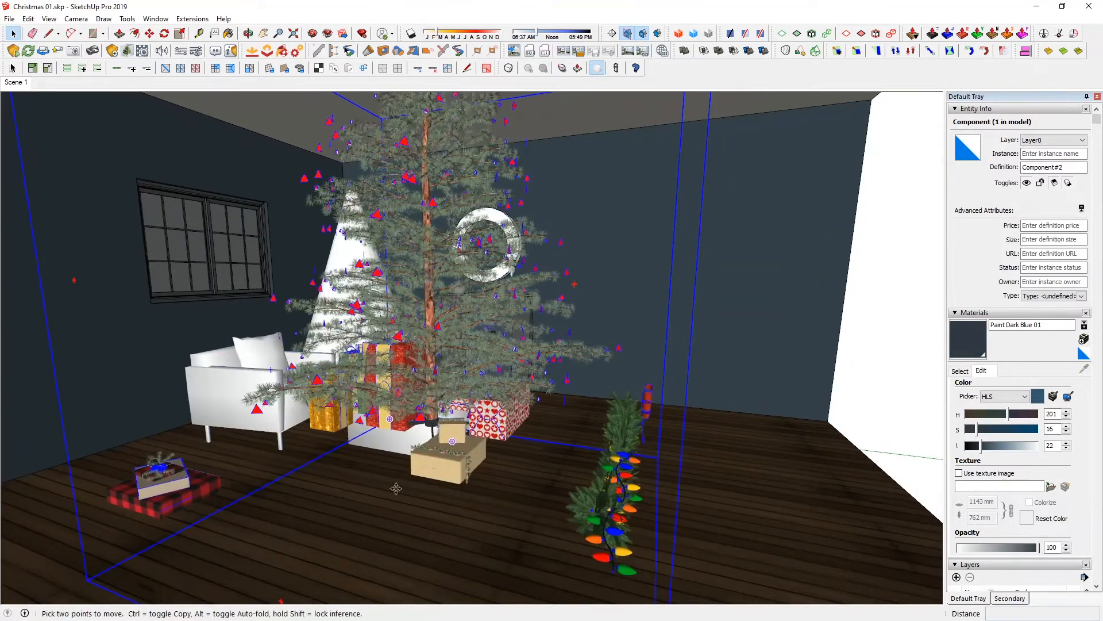
left_click(396, 488)
left_click(623, 488)
key("space")
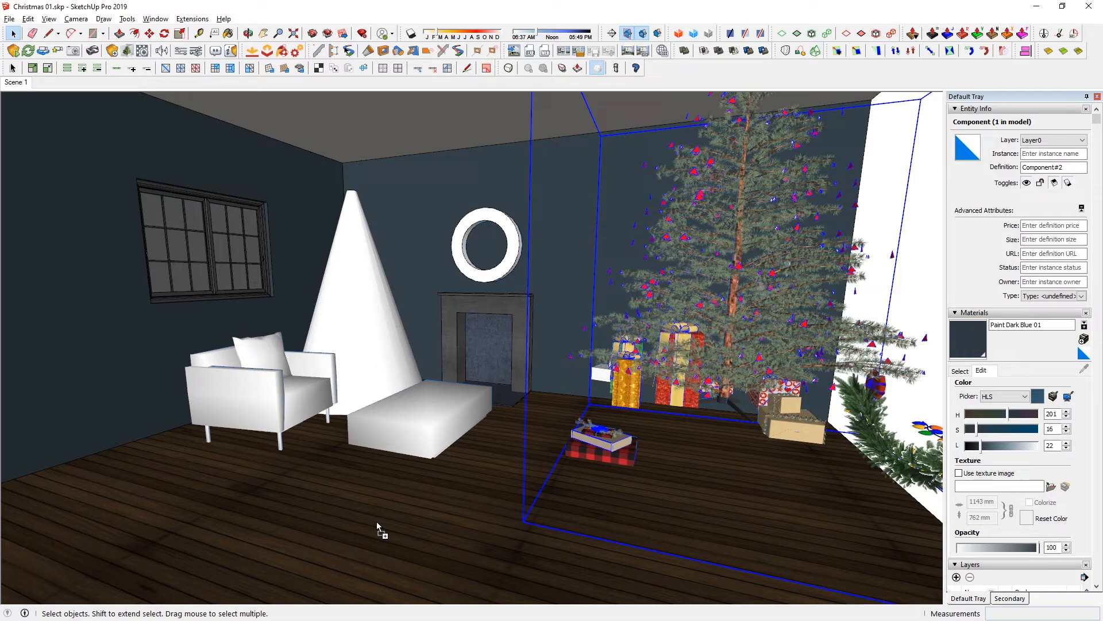
- Insert the downloaded Christmas wreath and place it on the floor near the ottoman
middle_click_drag(389, 508, 653, 456)
scroll(648, 386, "up", 5)
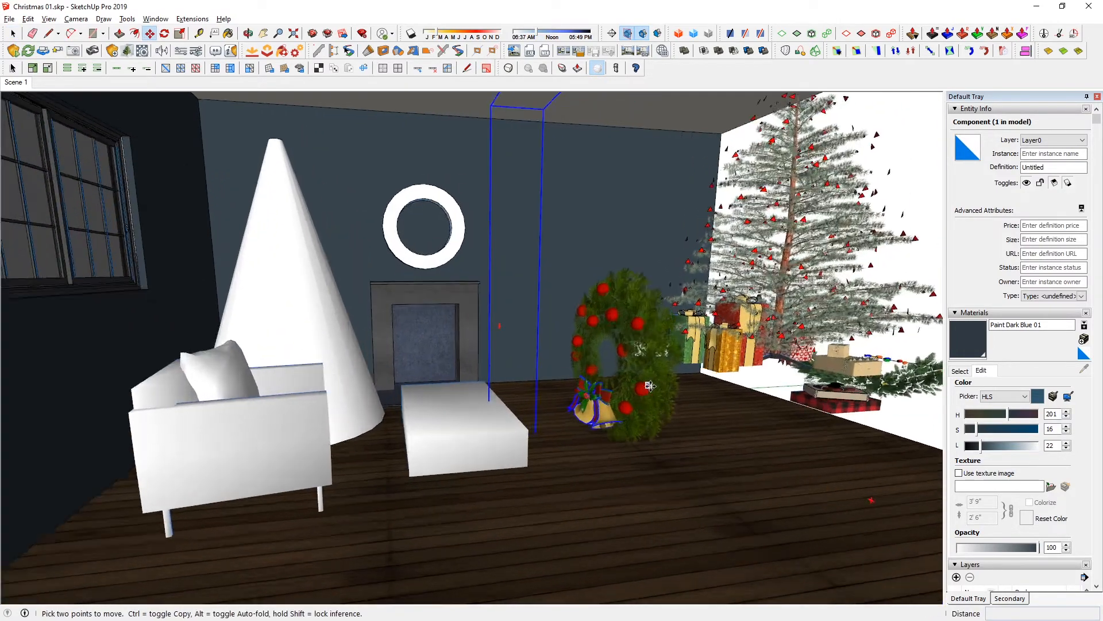
scroll(648, 386, "up", 2)
mouse_move(648, 387)
middle_mouse_down()
mouse_move(421, 287)
mouse_move(643, 380)
middle_mouse_up()
key("space")
scroll(643, 380, "down", 10)
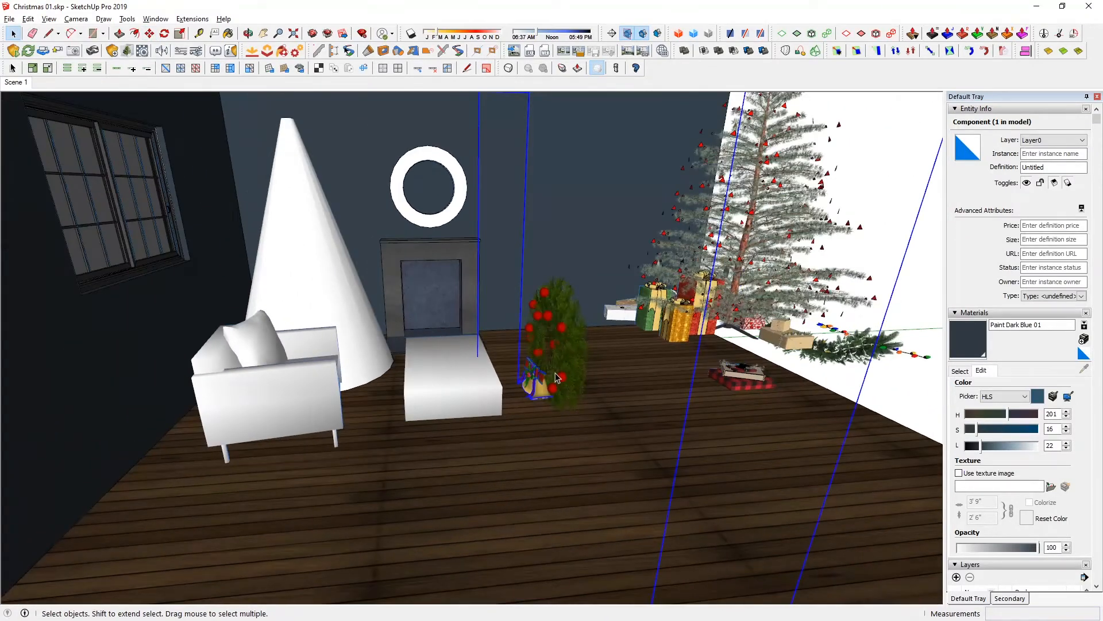
- Open the wreath down to its Evergreen Spruce tree component and delete the stray hidden edges beside the branches
double_click(556, 377)
middle_click_drag(556, 378, 596, 310)
left_click(415, 304)
right_click(640, 340)
left_click(649, 345)
left_click(629, 311)
right_click(629, 311)
left_click(649, 305)
left_click(595, 310)
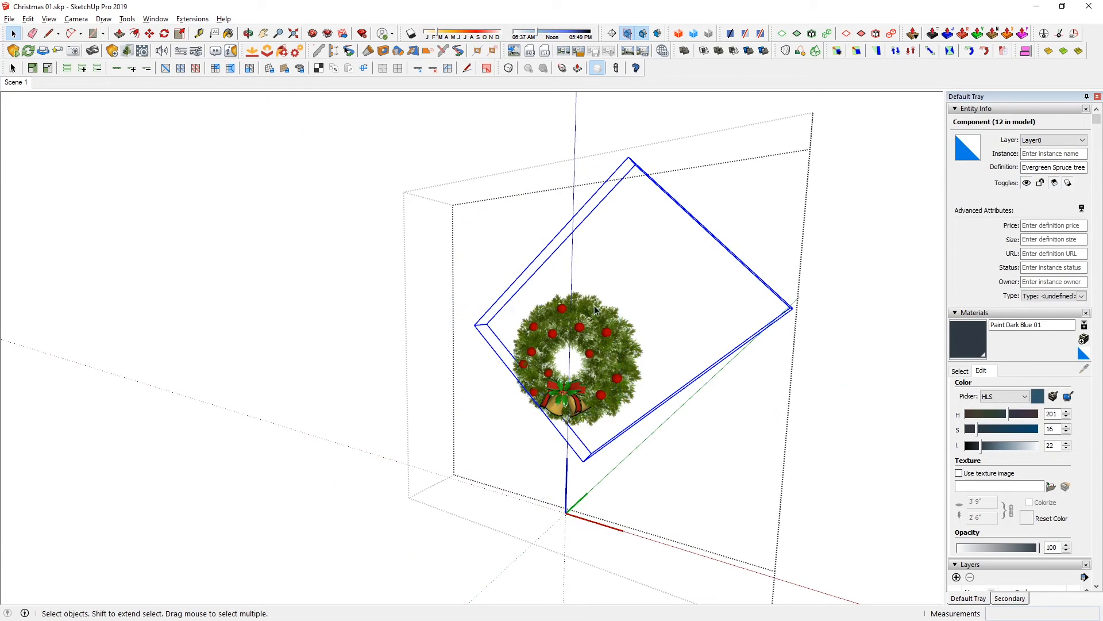
double_click(596, 310)
left_click(718, 224)
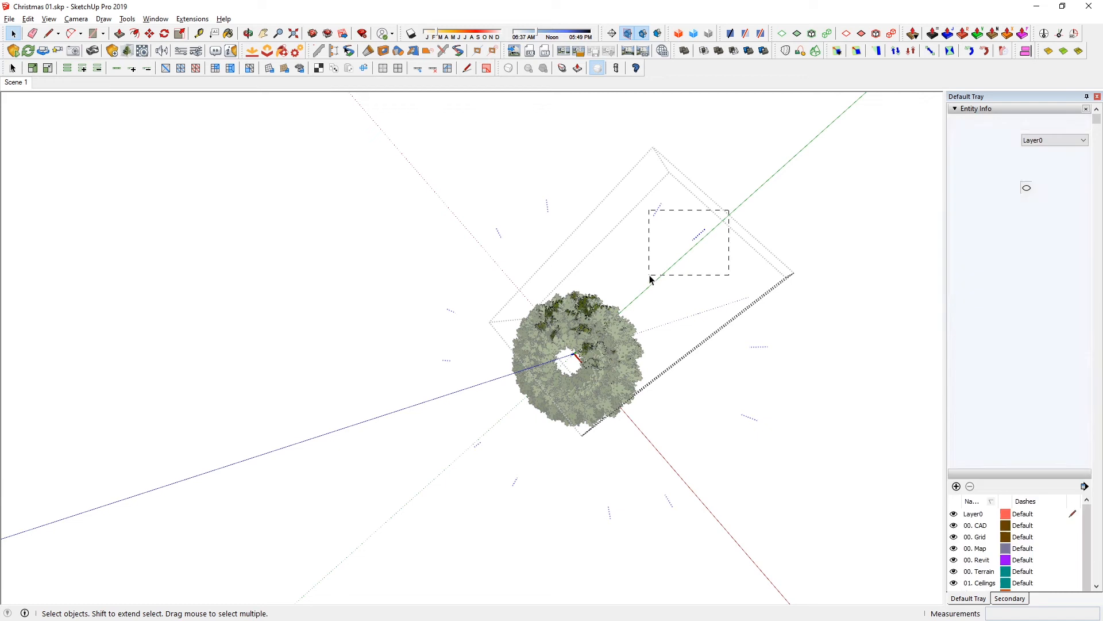
key("Delete")
- Inspect the wreath's nested parts for further stray geometry and leave the component
middle_click_drag(608, 348, 298, 449)
left_click(618, 322)
double_click(620, 349)
left_click(620, 349)
double_click(587, 353)
double_click(587, 353)
key("Escape")
scroll(599, 363, "down", 2)
- Rotate the wreath component by 90 degrees on the floor plane so it faces the room
left_click(600, 362)
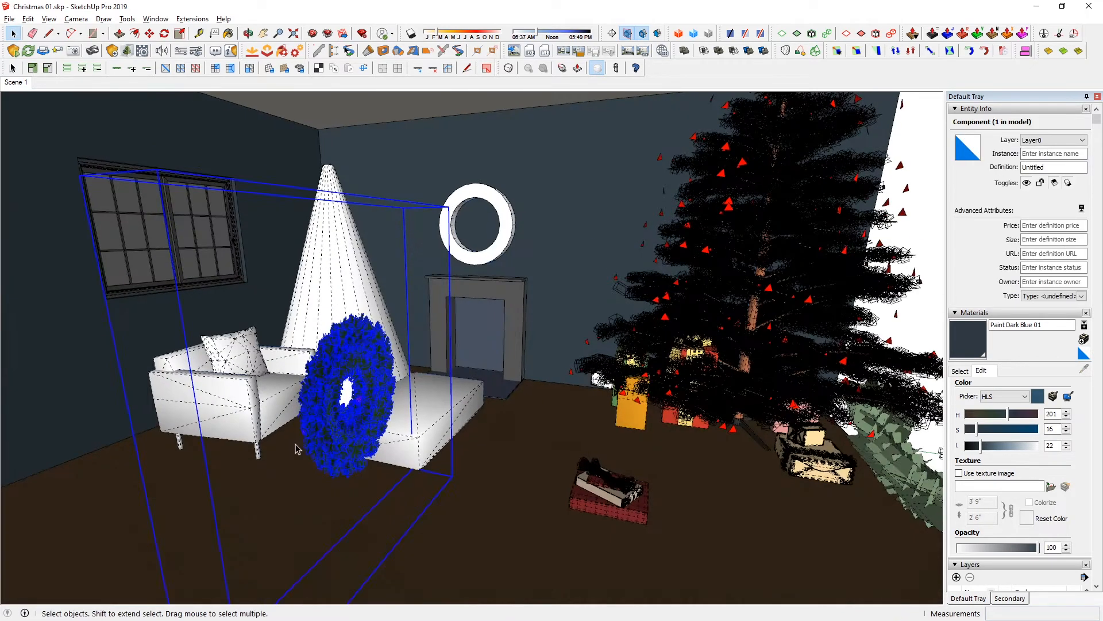
key("q")
left_click(448, 478)
left_click(539, 490)
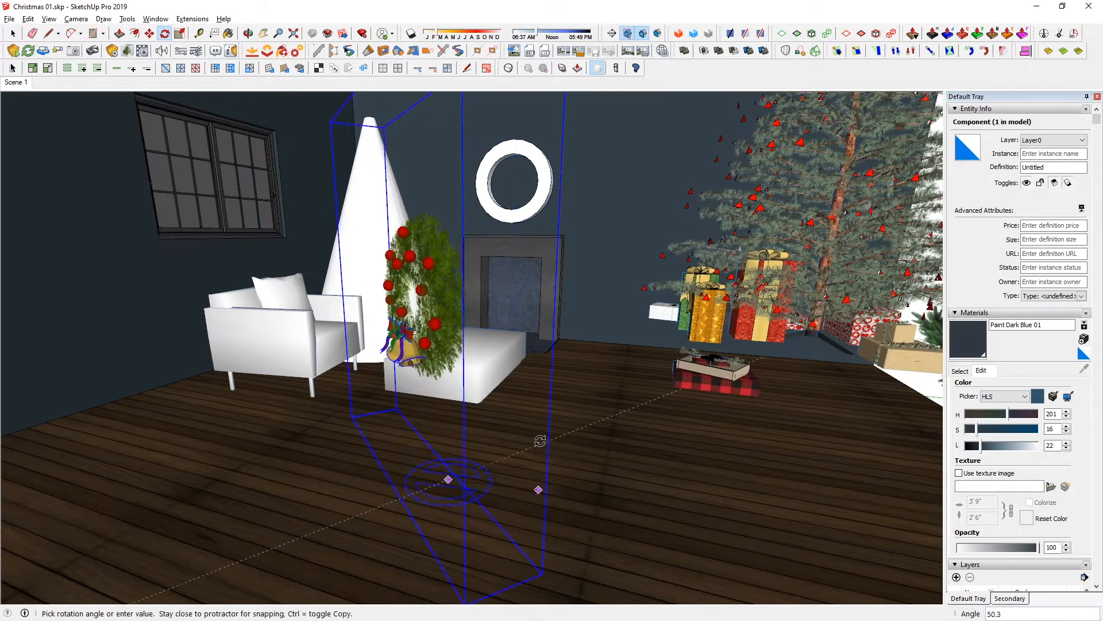
type("90")
key("Return")
- Move the wreath back across the floor and up beside the fireplace
key("m")
left_click(443, 540)
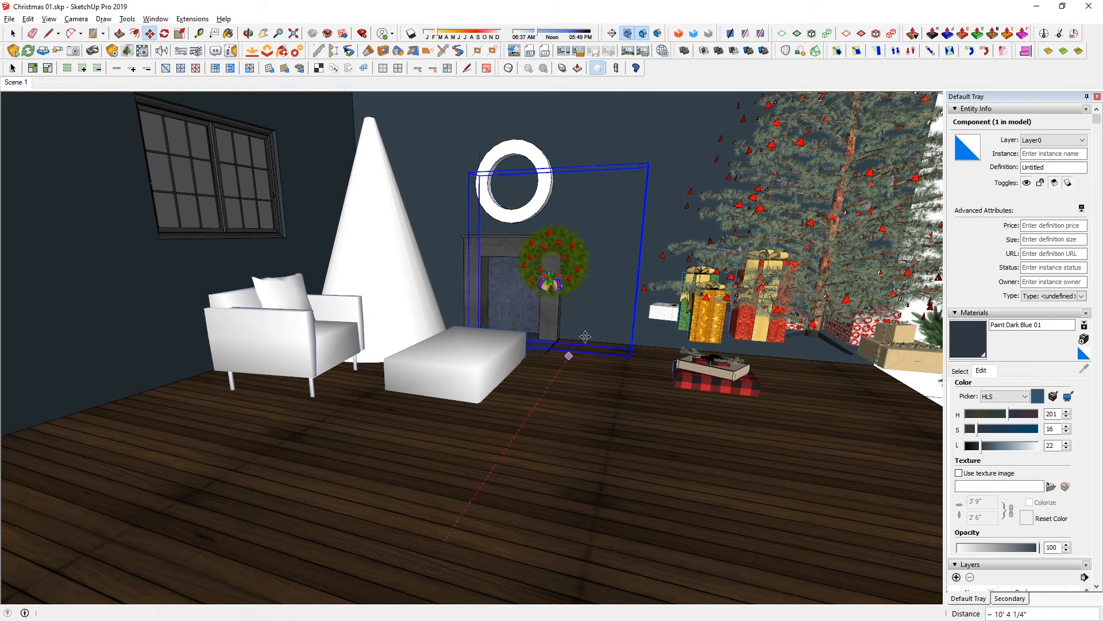
left_click(573, 275)
key("space")
- Move the wreath above the fireplace mantel and set it against the wall at the white ring placeholder
left_click(502, 142)
scroll(552, 179, "up", 4)
middle_click_drag(591, 157, 442, 260)
left_click(695, 269)
key("m")
left_click(438, 261)
left_click(656, 247)
middle_click_drag(655, 246, 845, 293)
left_click(820, 581)
left_click(730, 579)
- Delete the white ring placeholder above the fireplace
key("space")
left_click(617, 301)
key("Delete")
- Scale the wreath up uniformly to fill more of the wall above the mantel
middle_click_drag(677, 414, 553, 280)
left_click(553, 279)
key("s")
scroll(501, 353, "down", 2)
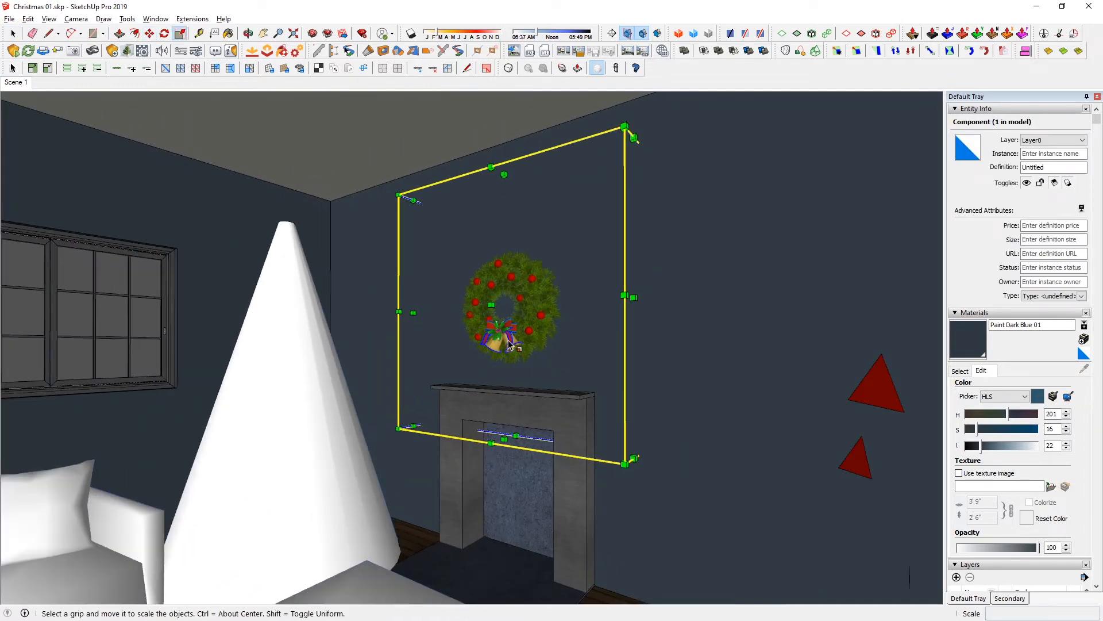
left_click_drag(626, 122, 826, 123)
- Adjust the enlarged wreath's position on the wall above the fireplace
key("m")
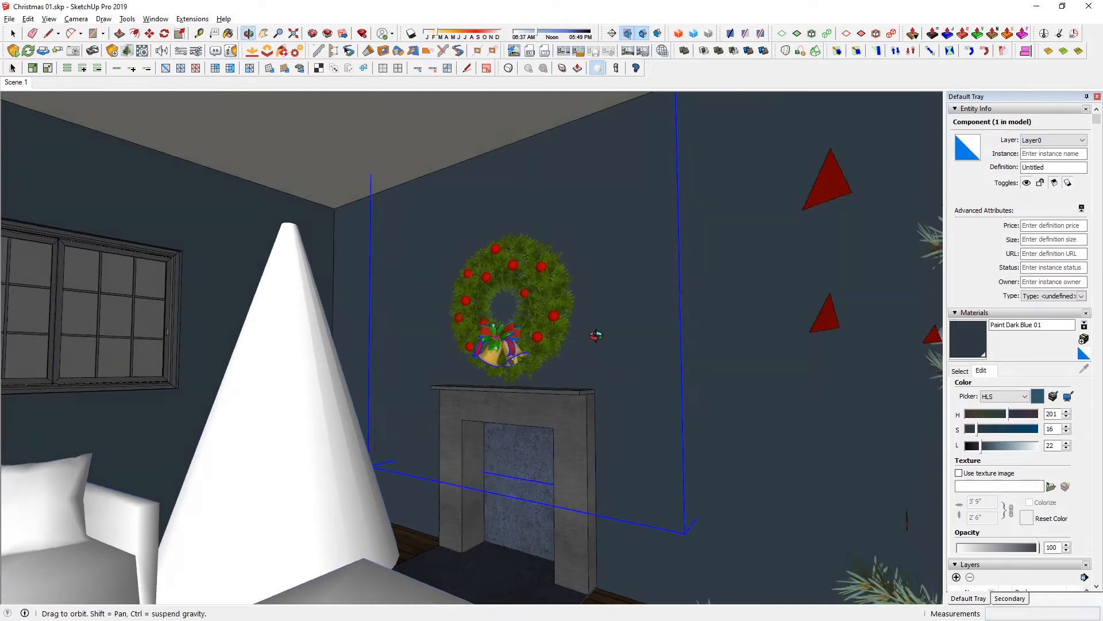
scroll(610, 345, "up", 2)
middle_click_drag(614, 320, 638, 287)
left_click(518, 323)
left_click(403, 256)
left_click(415, 257)
key("space")
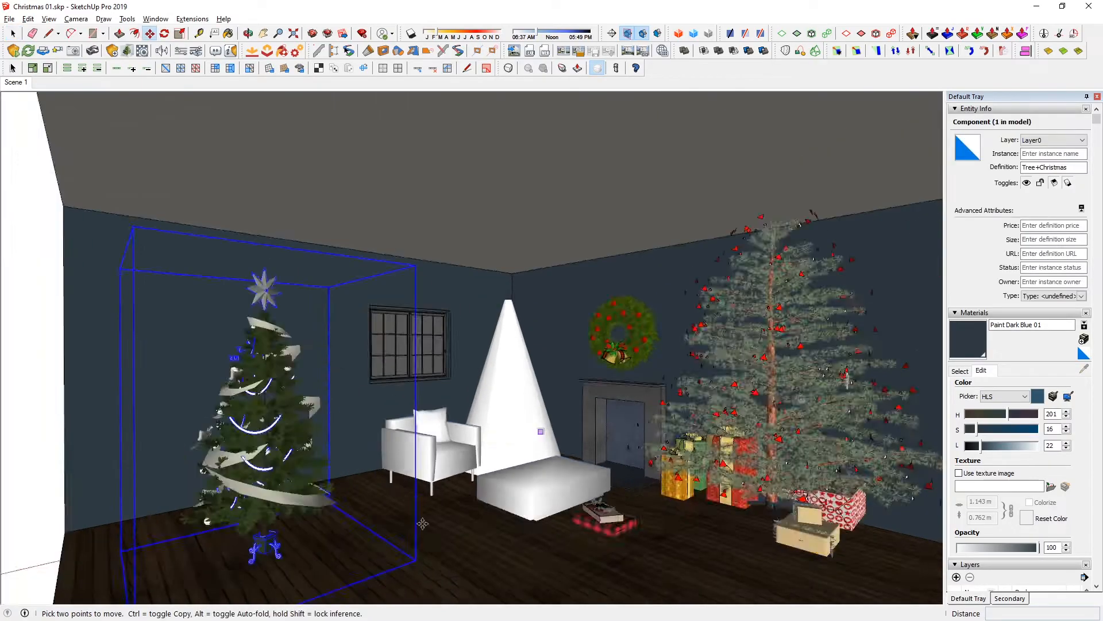
- Bring the downloaded sapin+de+noel Christmas tree into the middle of the living room
middle_click_drag(552, 403, 276, 345)
scroll(616, 407, "up", 4)
middle_click_drag(517, 322, 569, 328)
middle_click_drag(652, 310, 466, 377, "shift")
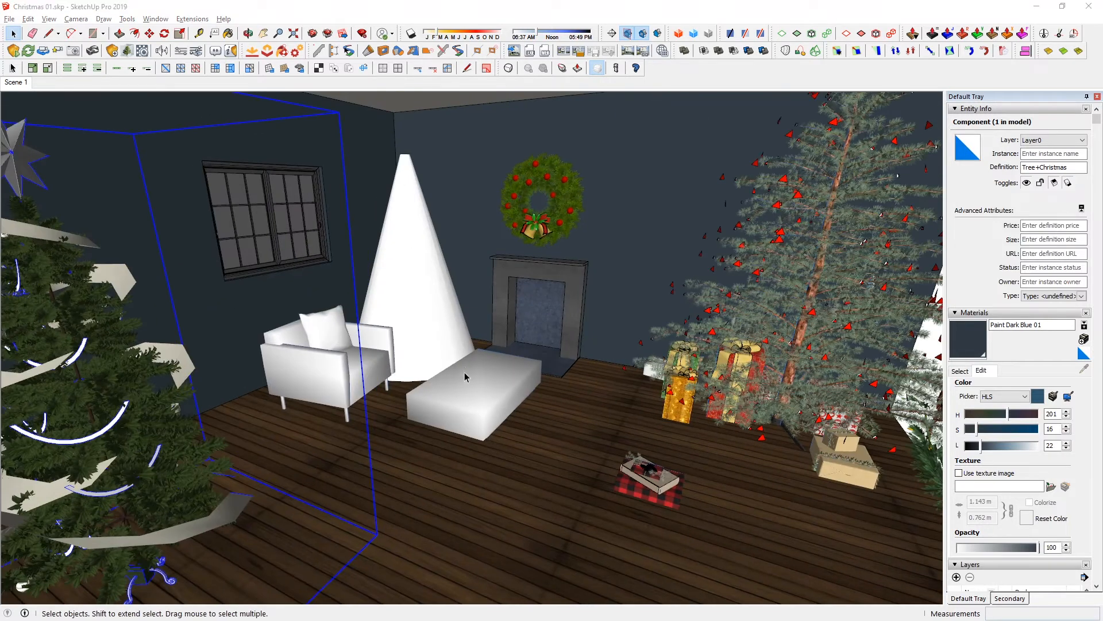
key("alt+Tab")
key("alt+Tab")
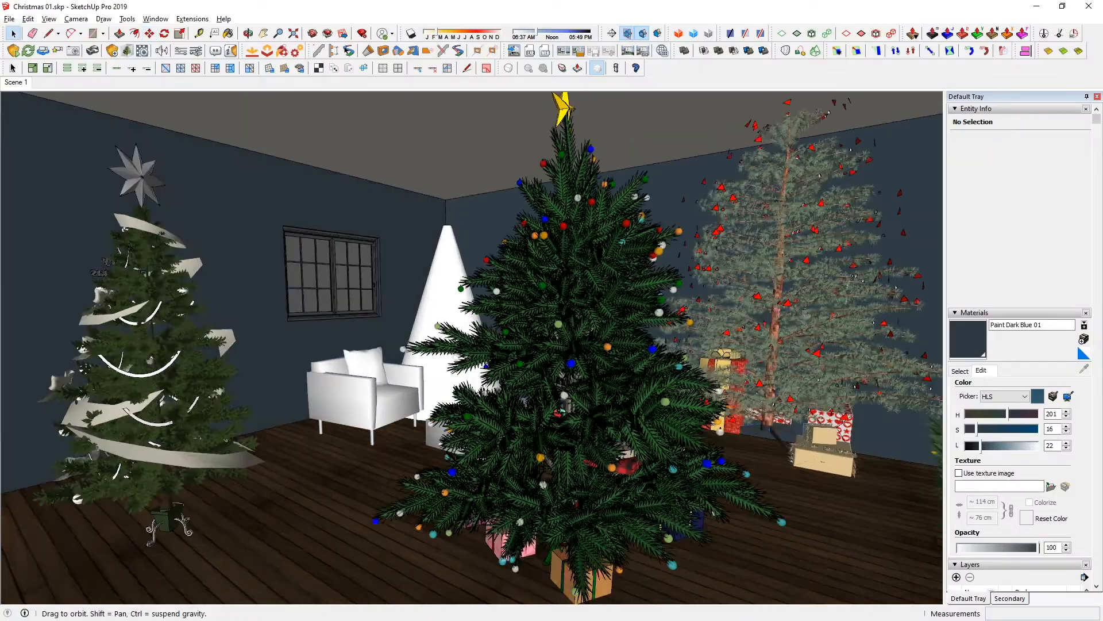
- Examine the sapin+de+noel tree up close and select its component
scroll(530, 416, "up", 5)
scroll(530, 416, "down", 3)
middle_click_drag(530, 416, 487, 440)
double_click(534, 427)
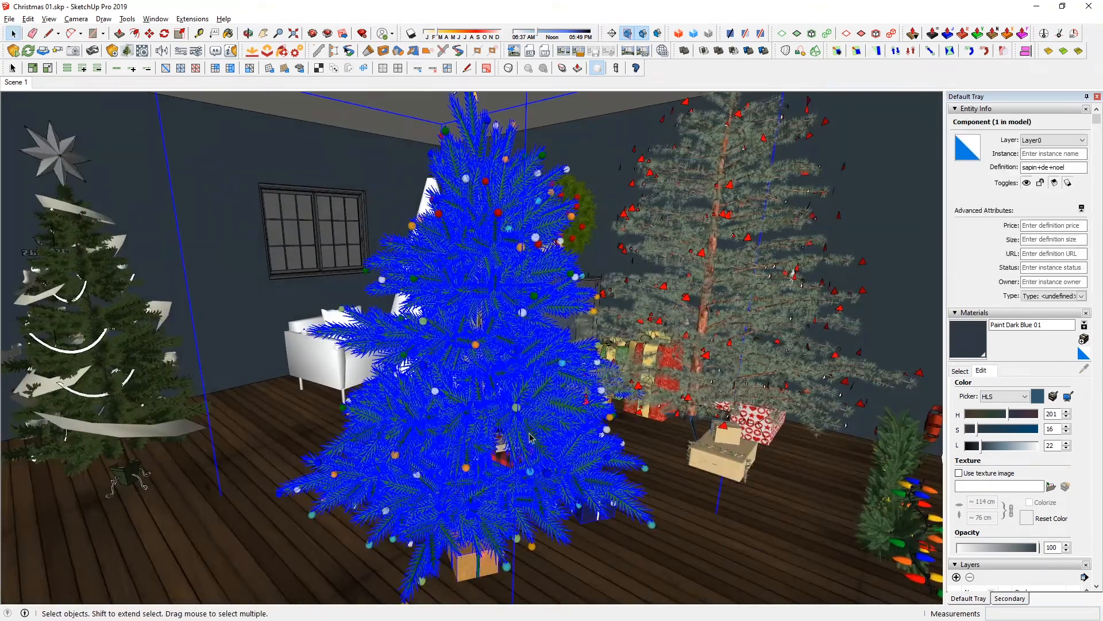
- Examine the nested branch geometry and ornaments of the large green Christmas tree
double_click(529, 433)
double_click(528, 433)
key("ctrl+a")
scroll(529, 435, "up", 5)
middle_click_drag(529, 437, 254, 423)
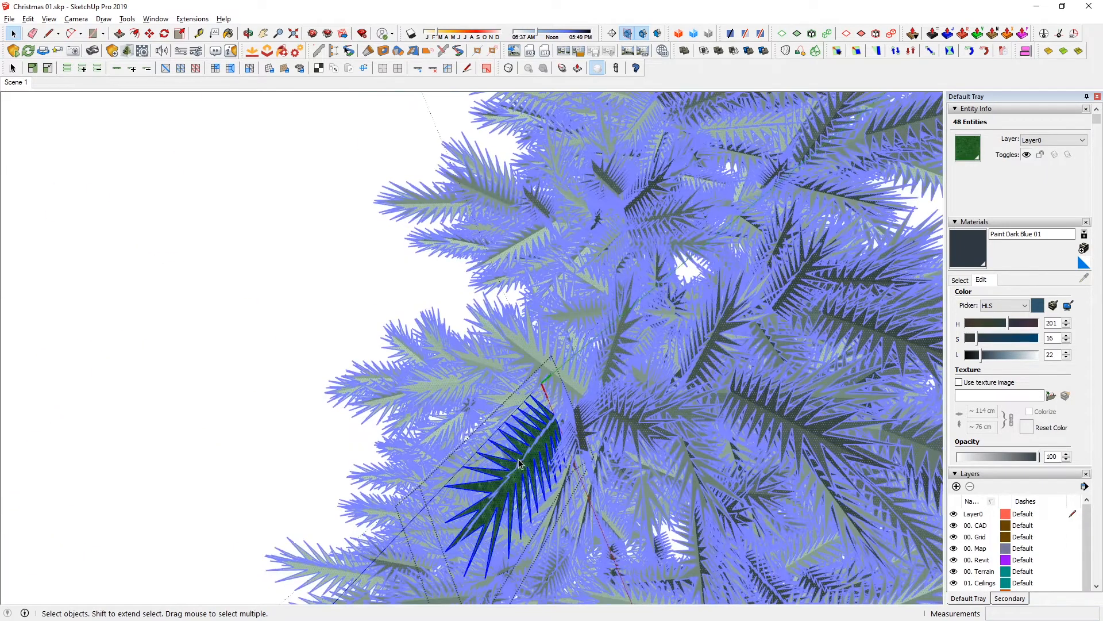
left_click(533, 459, "shift")
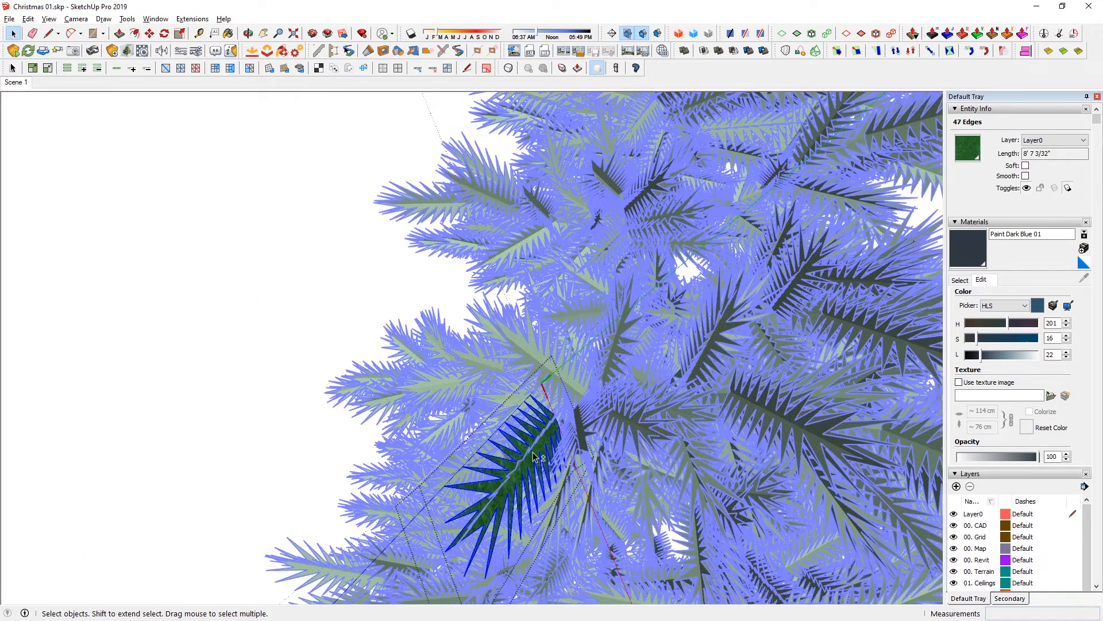
key("Escape")
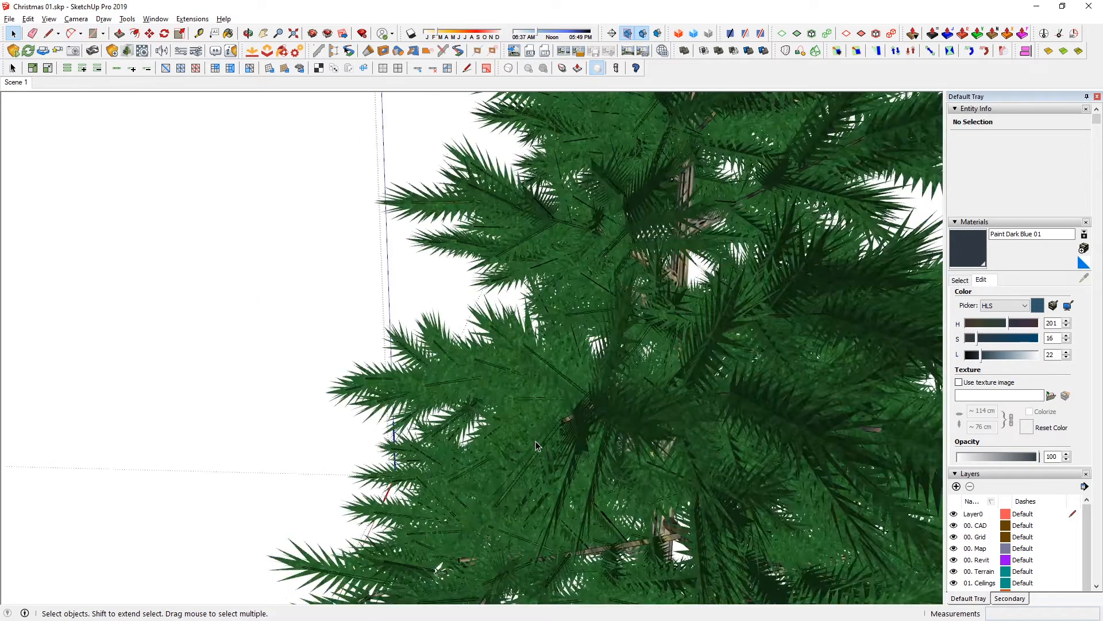
middle_click_drag(536, 440, 552, 419)
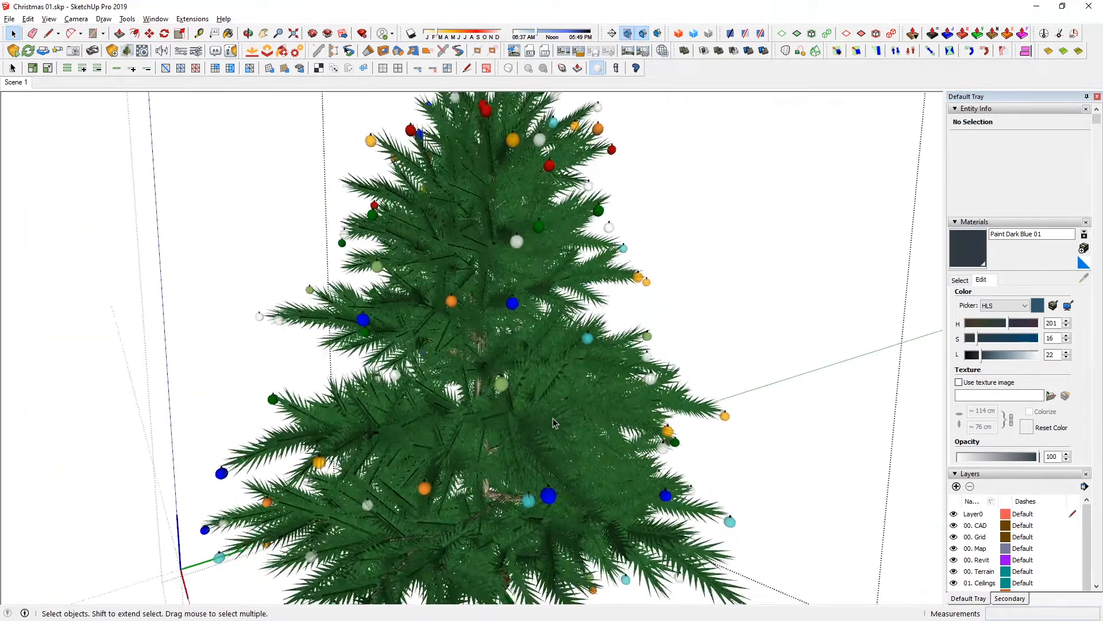
mouse_move(553, 422)
middle_mouse_down()
mouse_move(543, 408)
mouse_move(553, 404)
middle_mouse_up()
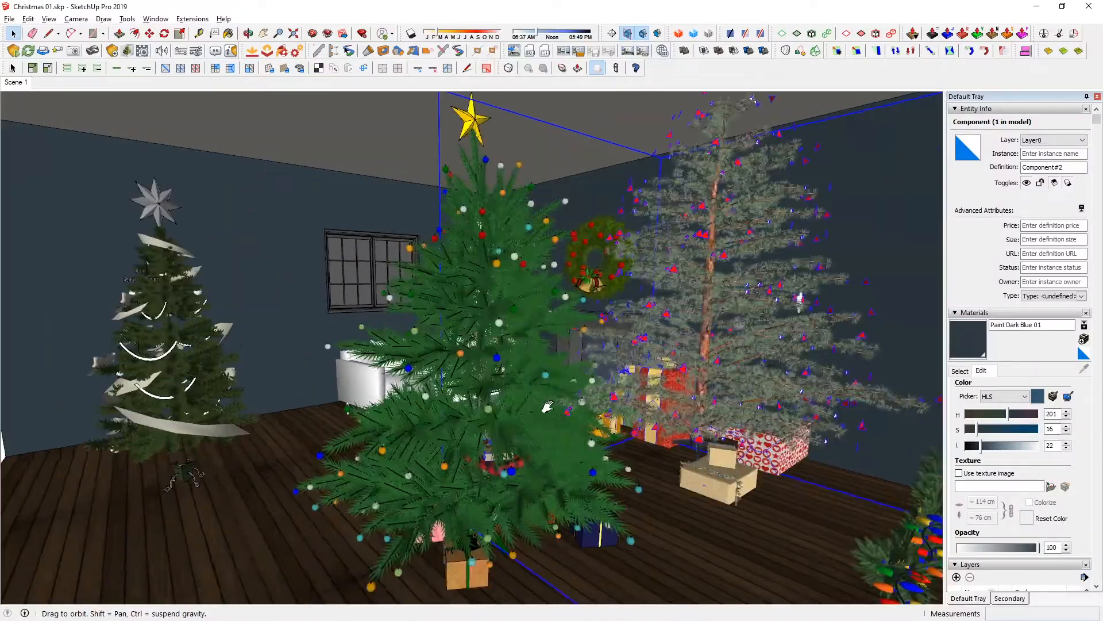
- Delete the sparse tree with red ornaments and the string of coloured lights from the gifts component
scroll(655, 298, "up", 10)
scroll(584, 458, "up", 5)
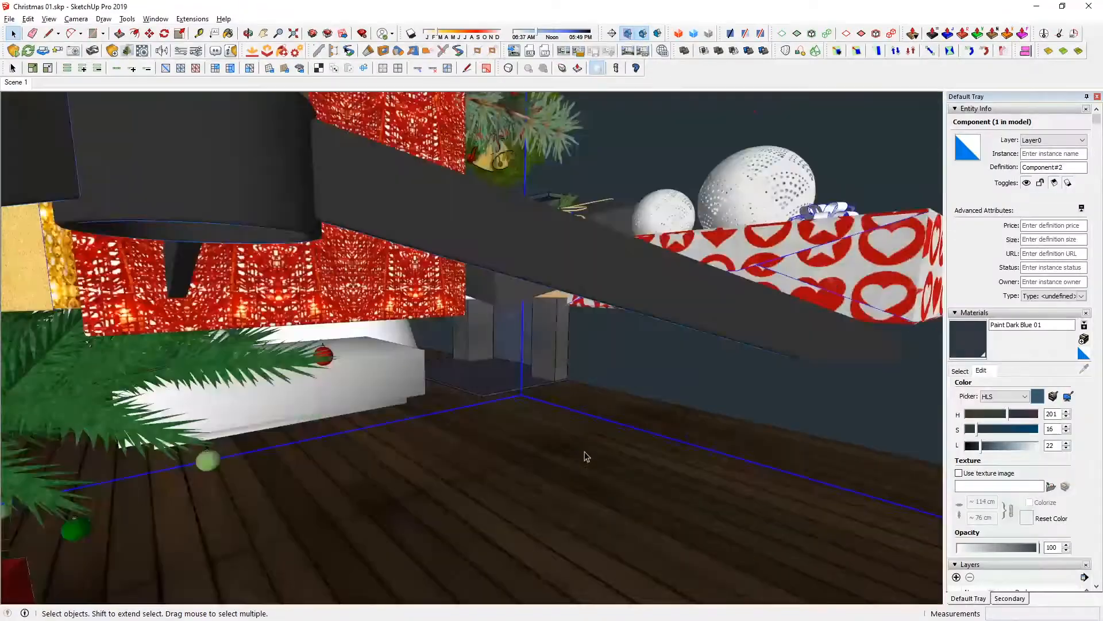
scroll(585, 452, "down", 8)
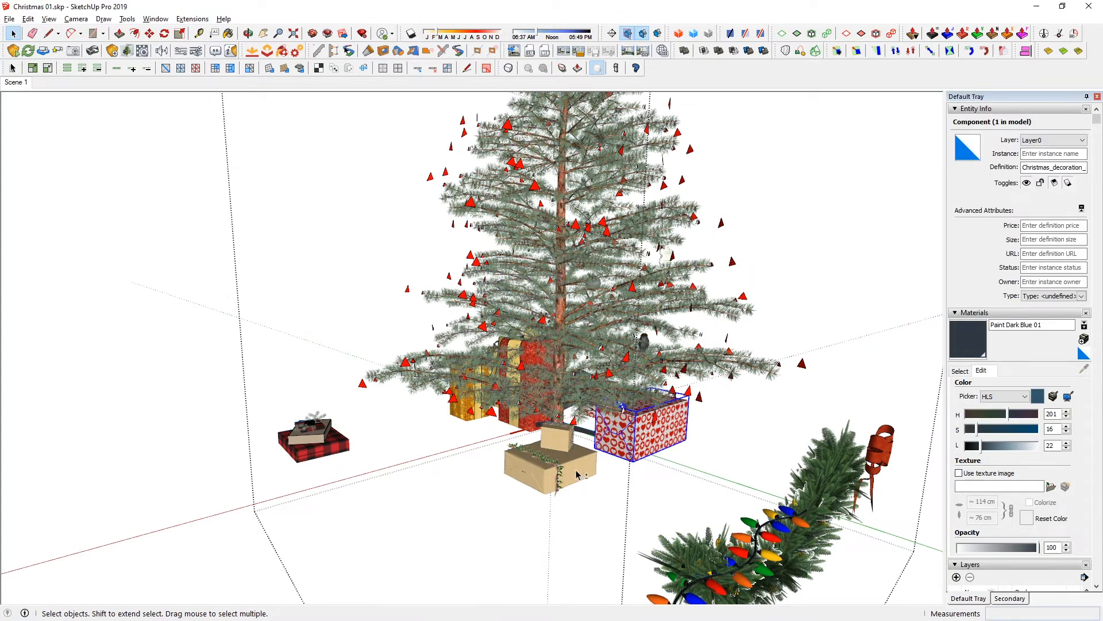
scroll(524, 415, "up", 5)
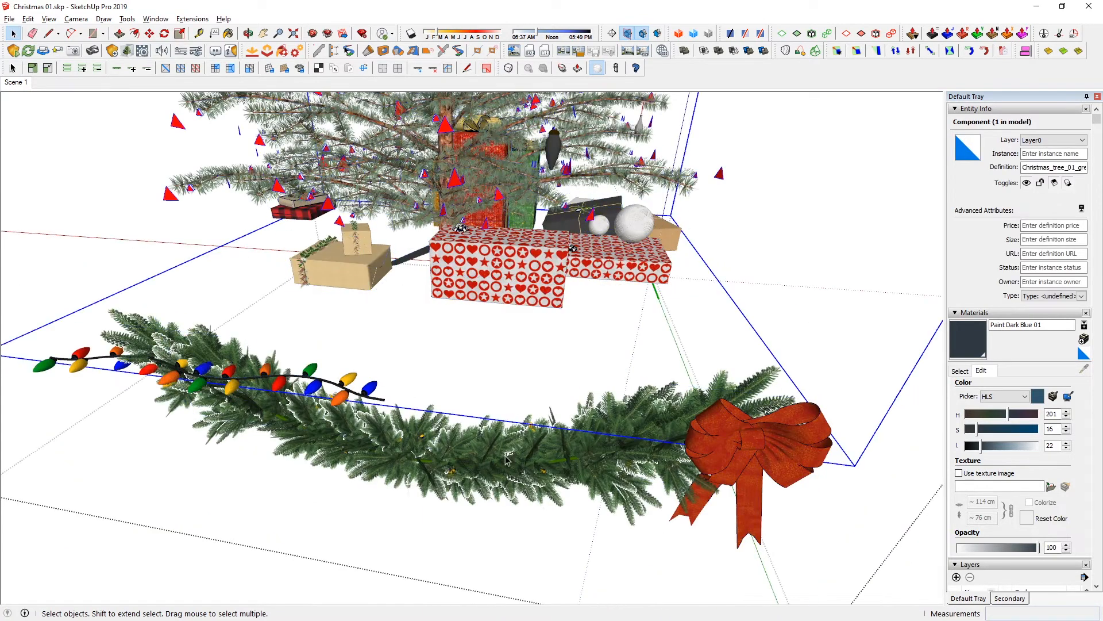
scroll(506, 458, "down", 6)
middle_click_drag(505, 458, 449, 300)
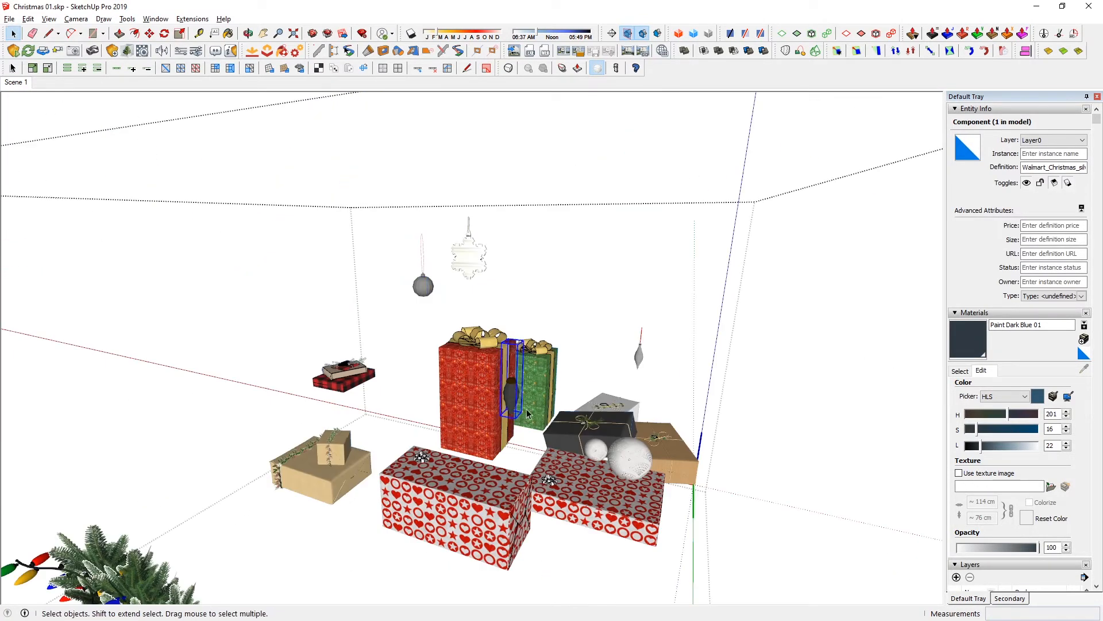
middle_click_drag(449, 300, 322, 293)
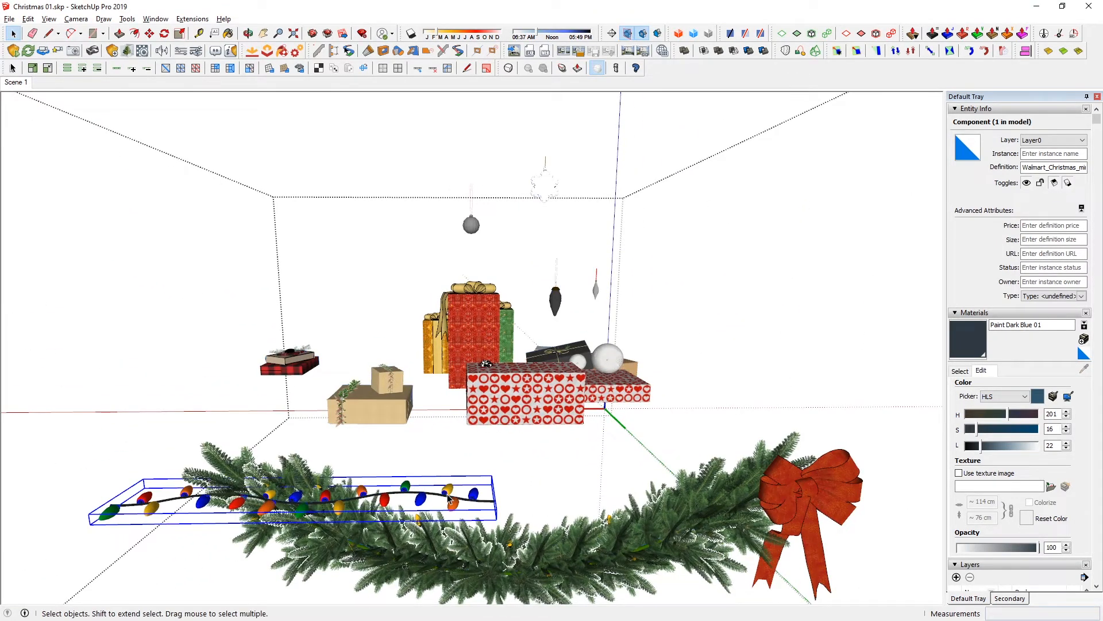
key("Delete")
- Inspect the remaining gifts, hanging ornaments, garland and bow from several sides and leave the component
middle_click_drag(448, 498, 506, 437)
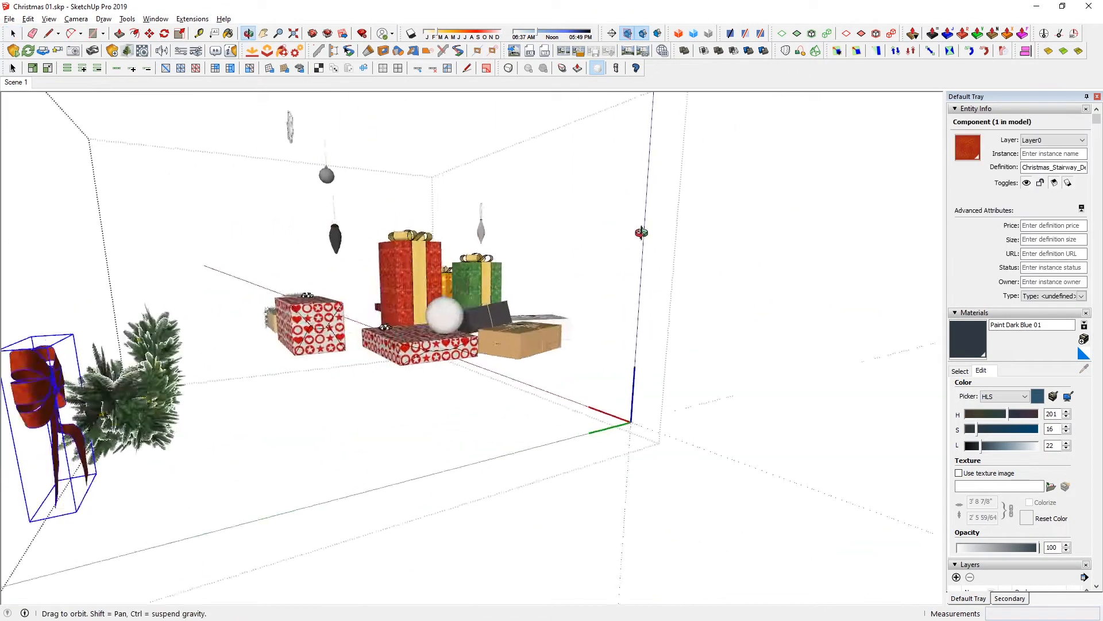
middle_click_drag(641, 233, 850, 327)
middle_click_drag(656, 368, 871, 377)
middle_click_drag(670, 340, 417, 358, "shift")
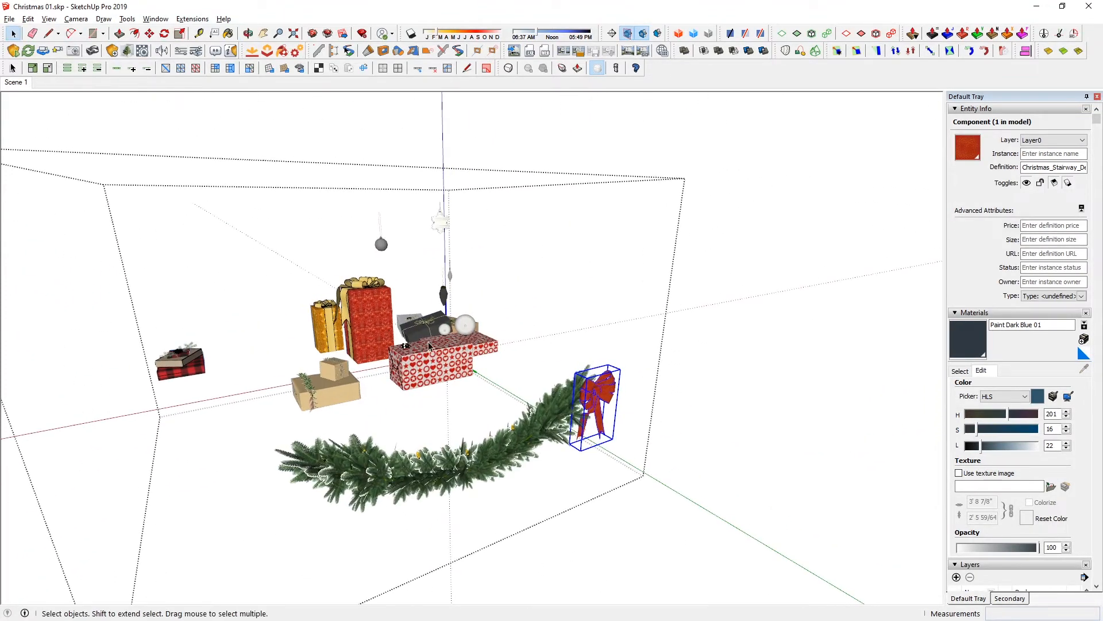
key("Escape")
double_click(432, 353)
middle_click_drag(432, 360, 613, 400)
key("alt+h")
key("Escape")
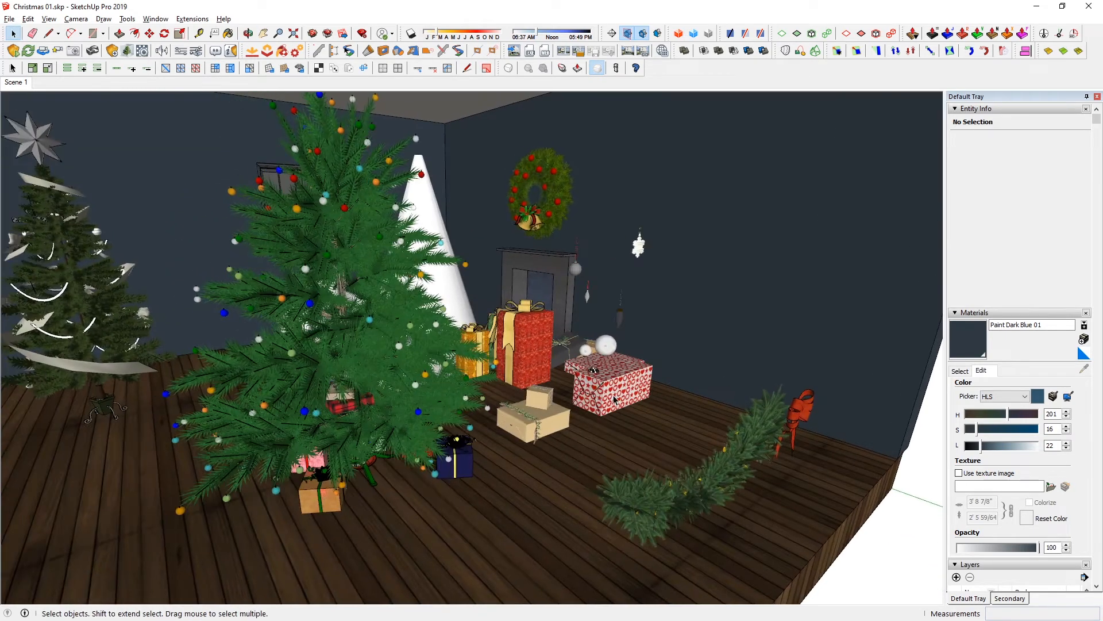
- Cut the star and a few sample baubles out of the large green tree and remove the tree with its gifts
double_click(354, 395)
middle_click_drag(386, 446, 331, 376)
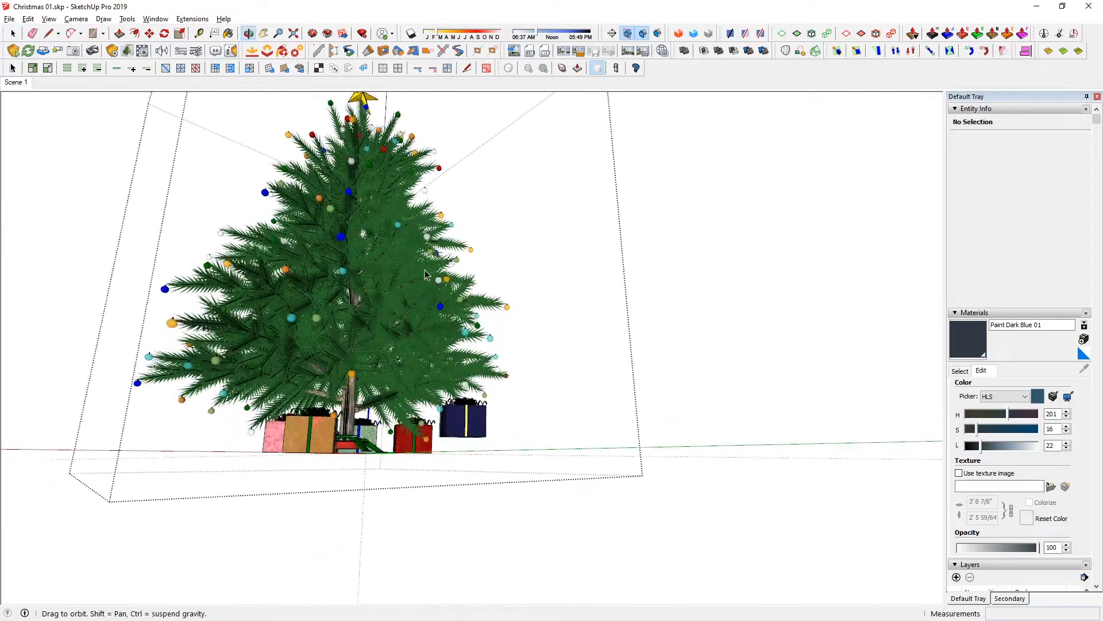
scroll(479, 419, "up", 5)
scroll(478, 418, "down", 5)
middle_click_drag(464, 339, 258, 453)
scroll(351, 276, "up", 6)
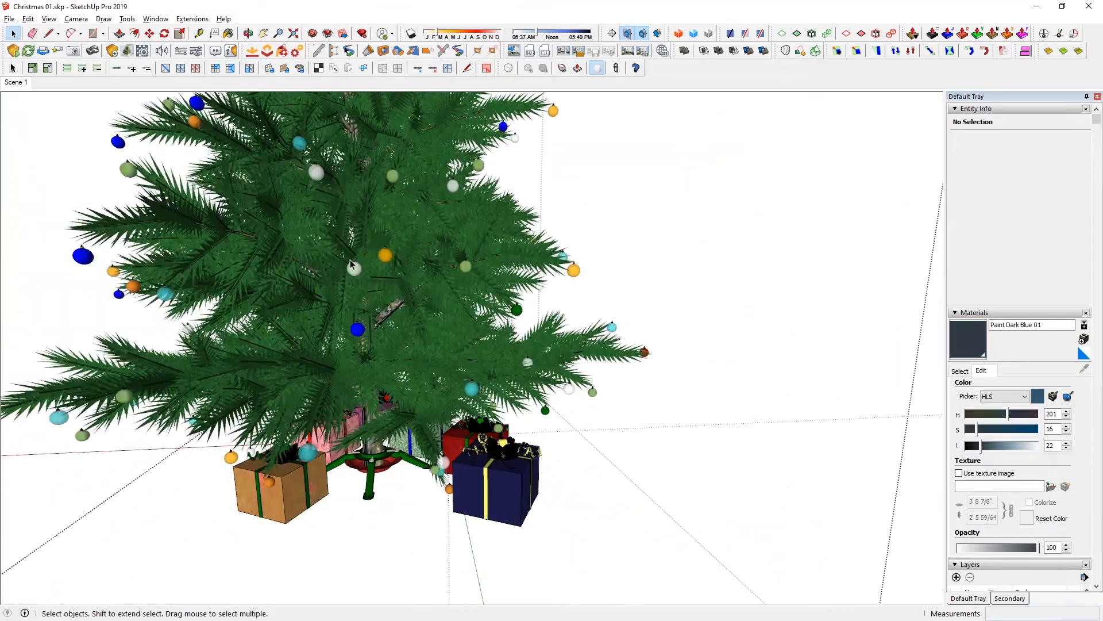
scroll(354, 272, "up", 5)
middle_click_drag(476, 237, 455, 411, "shift")
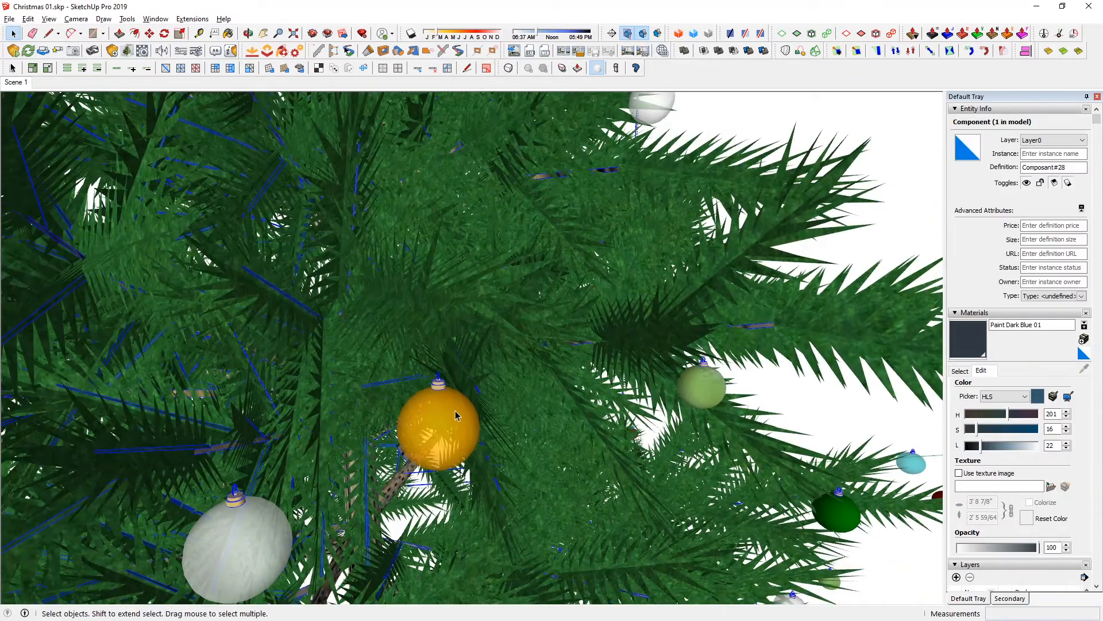
left_click(455, 414)
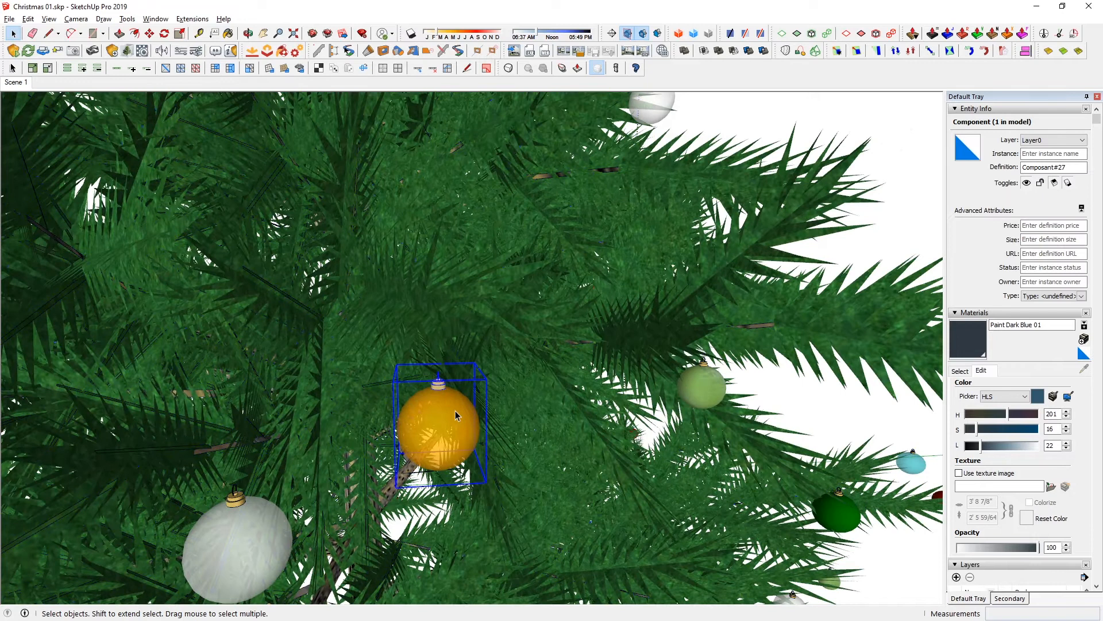
left_click(684, 411, "shift")
scroll(543, 398, "down", 5)
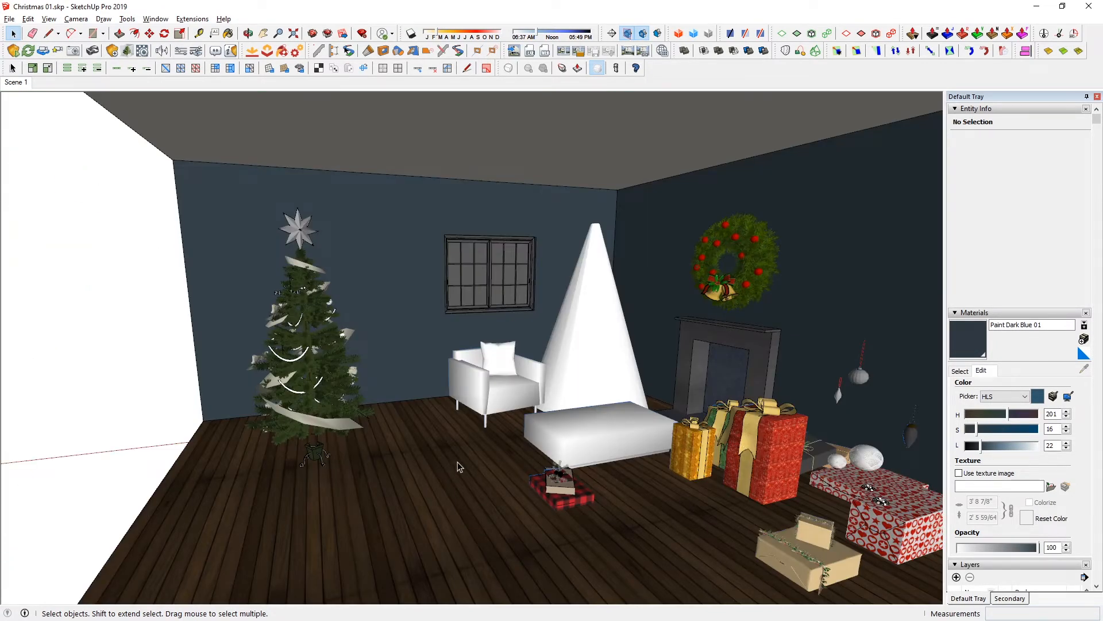
- Paste the cut star and baubles in place in the room and group them
key("ctrl+shift+v")
key("ctrl+g")
middle_click_drag(563, 459, 599, 355)
scroll(599, 355, "down", 4)
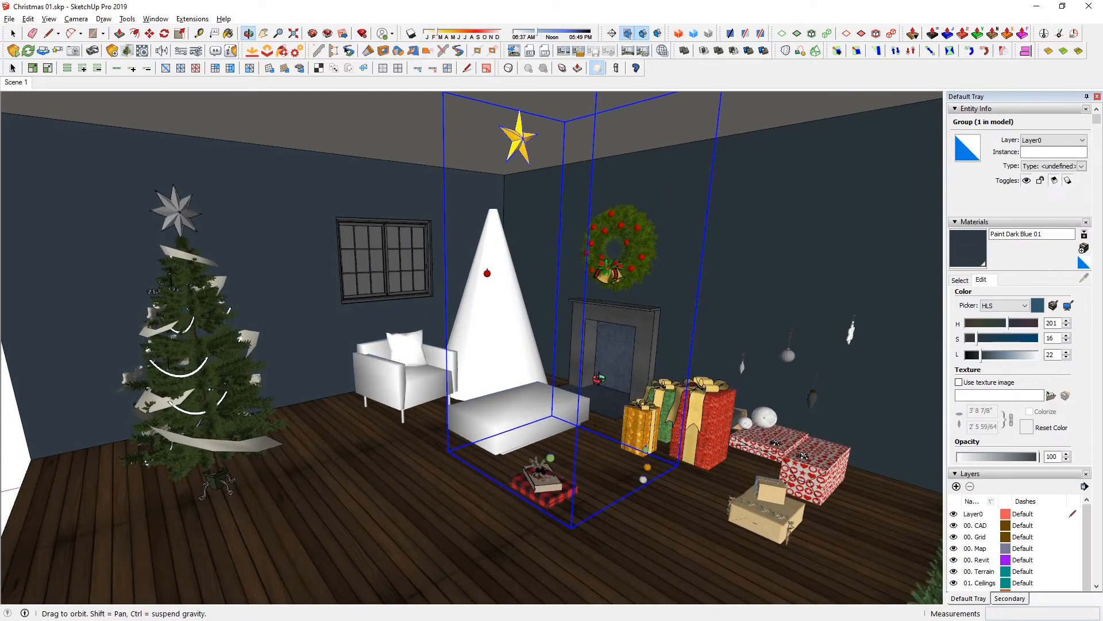
- Purge all unused components, layers, materials and styles from the model with a report
key("space")
left_click(259, 356)
scroll(261, 349, "up", 4)
middle_click_drag(261, 349, 356, 348)
left_click(193, 19)
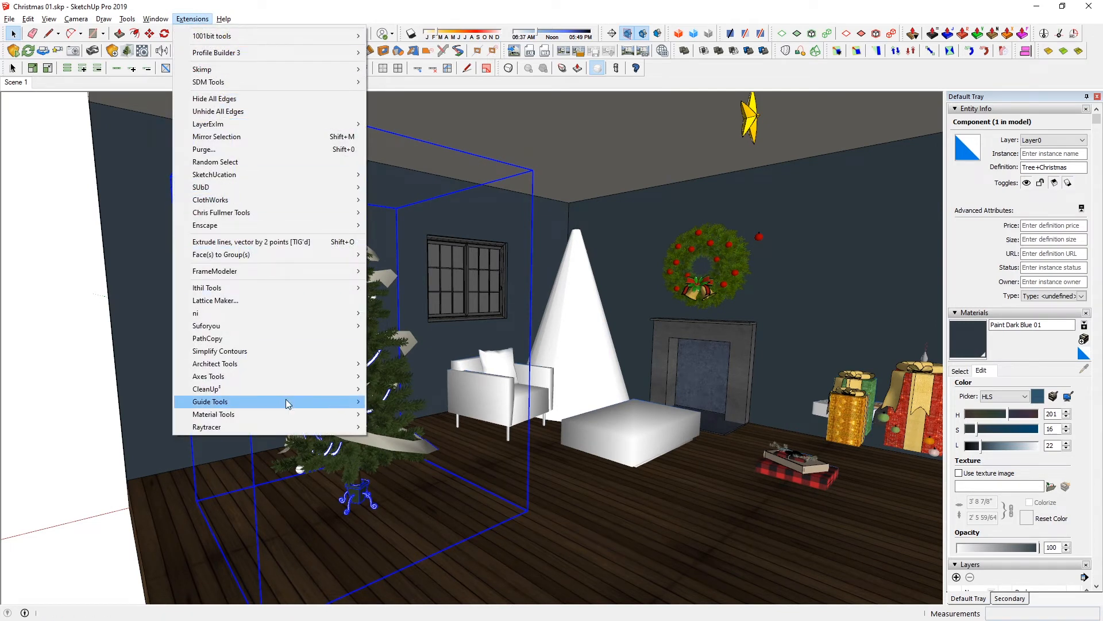
mouse_move(289, 392)
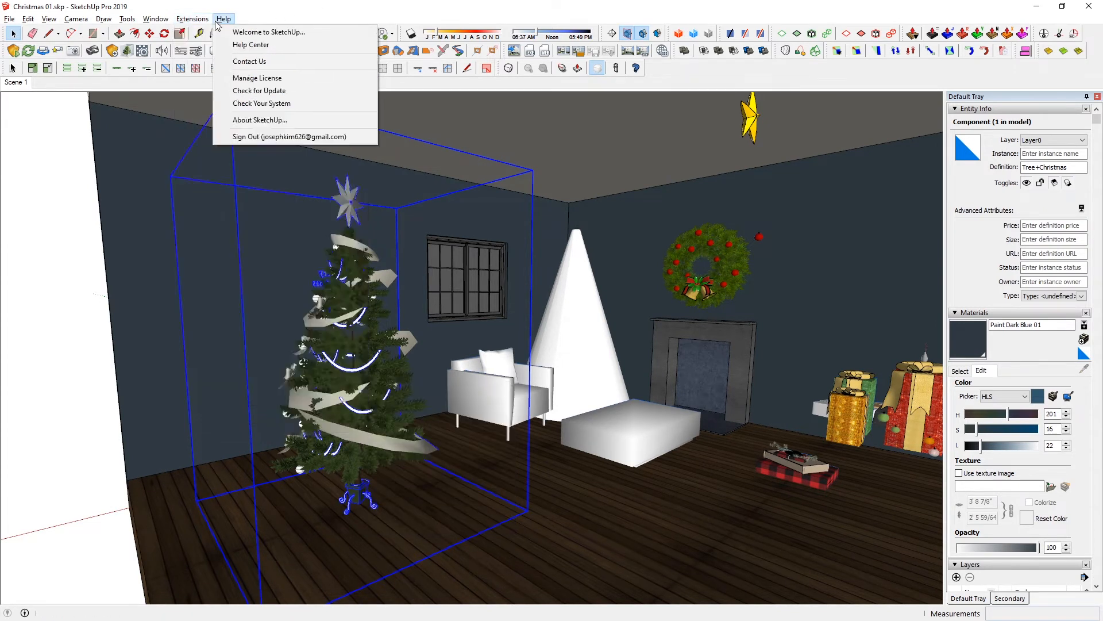
left_click(217, 150)
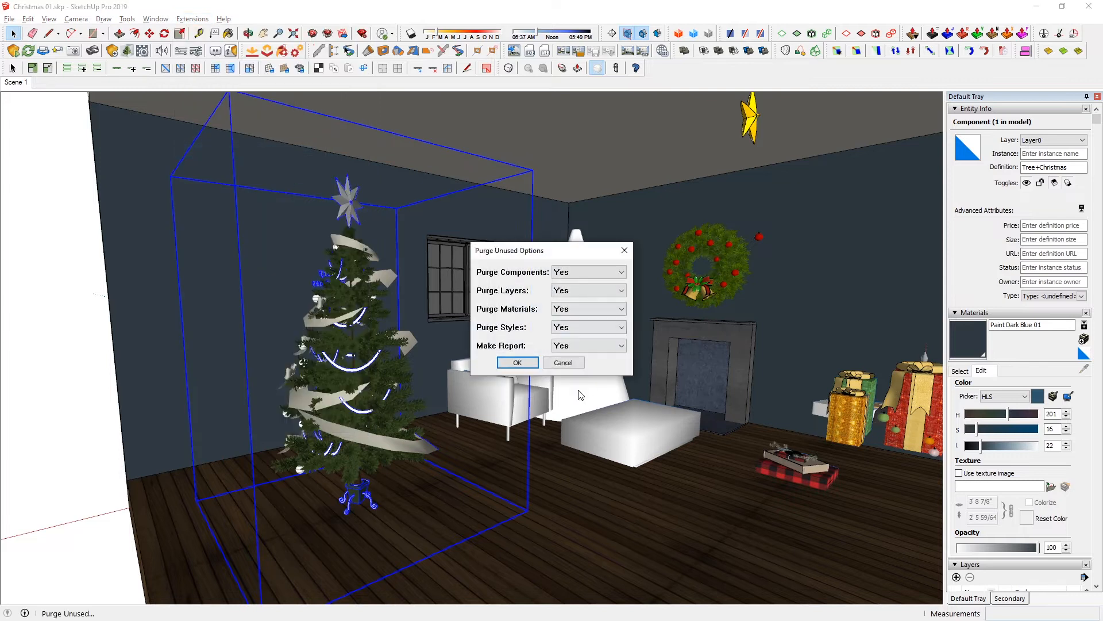
left_click(518, 362)
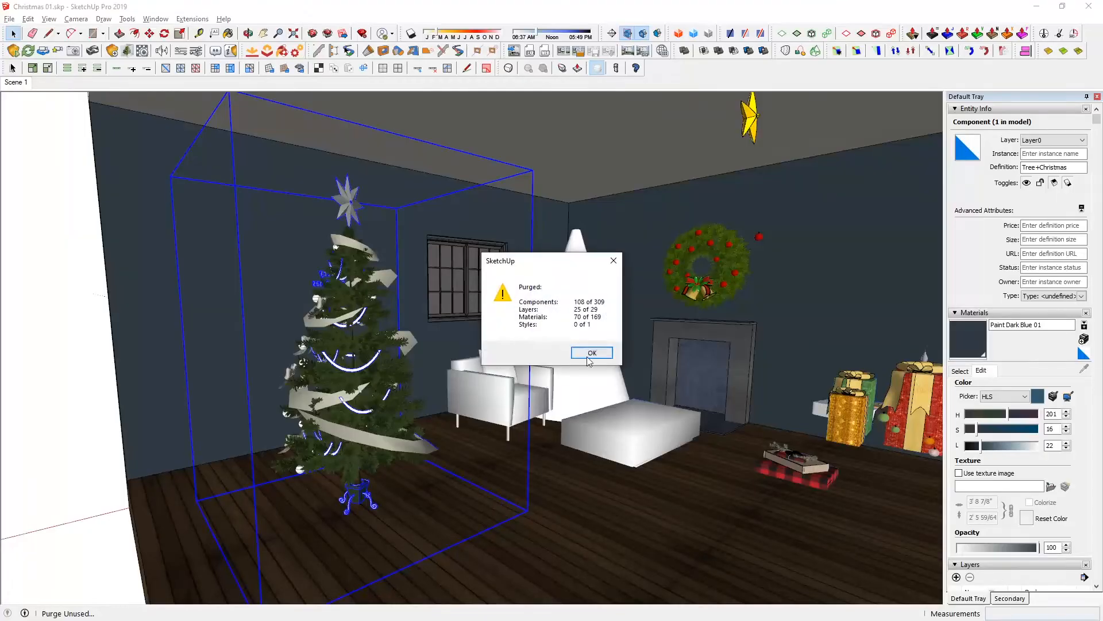
left_click(590, 359)
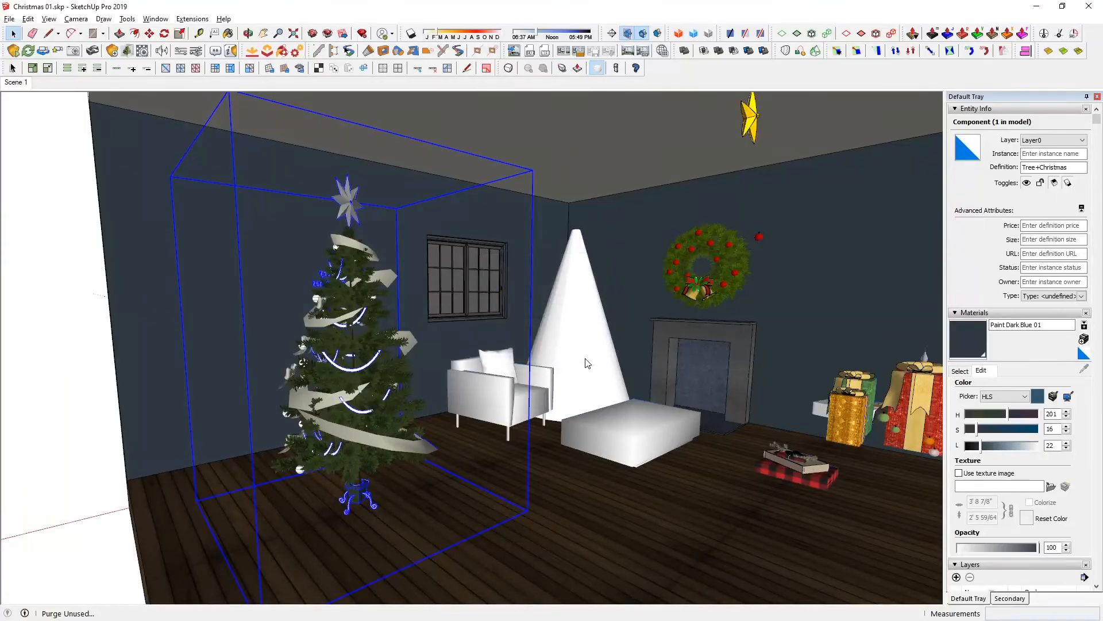
- Open the ribboned tree component and remove the wide ribbon strips wrapped around the tree
double_click(368, 368)
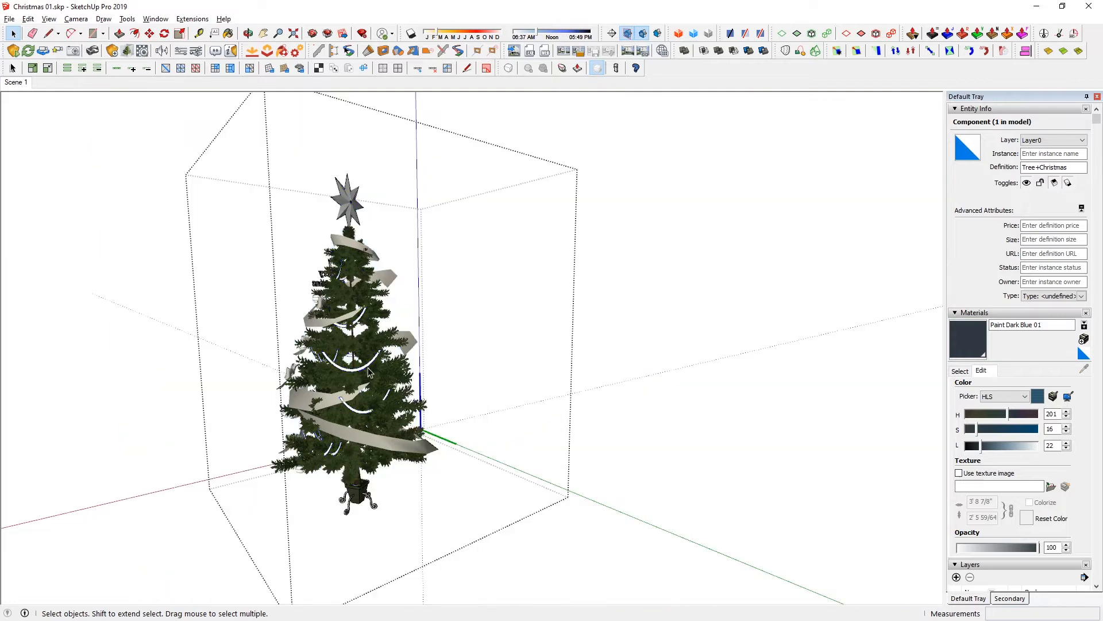
scroll(353, 380, "up", 6)
middle_click_drag(352, 380, 554, 433)
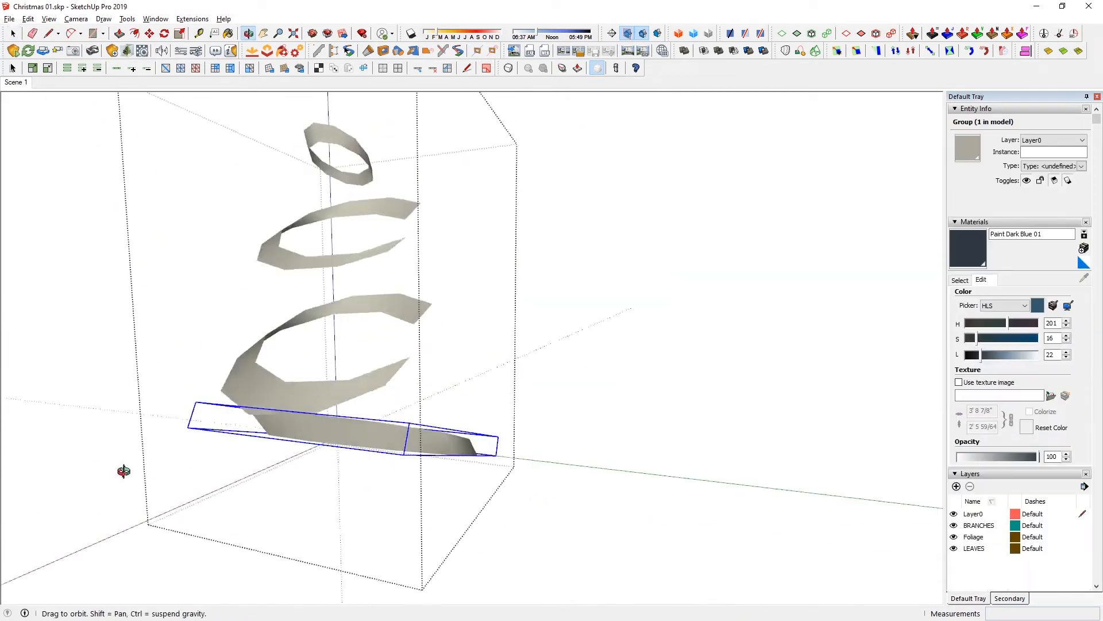
middle_click_drag(123, 456, 545, 441)
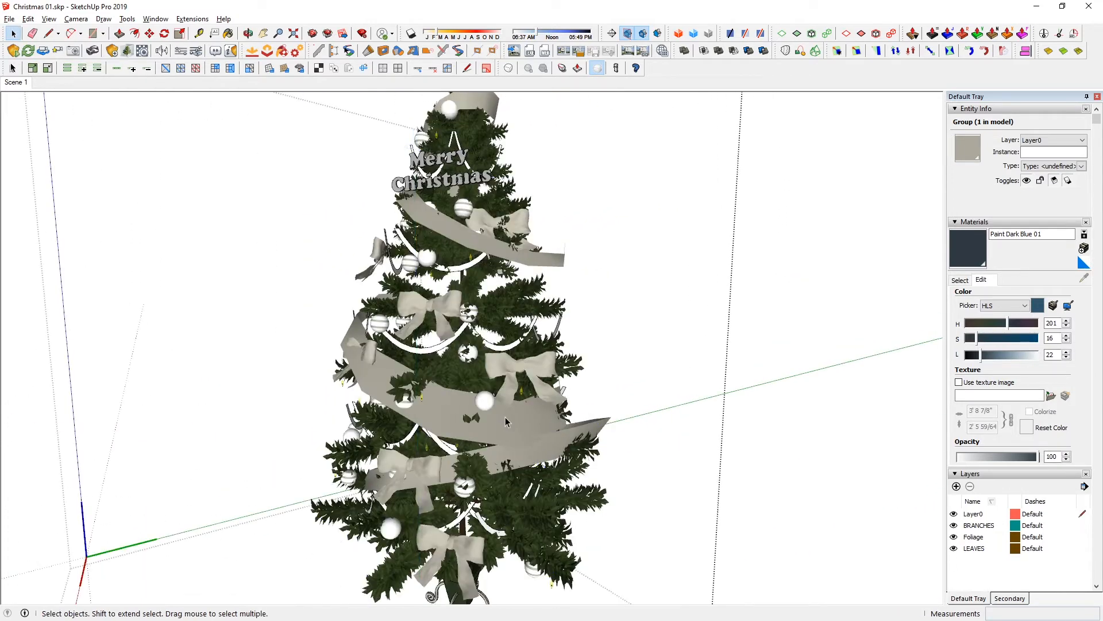
middle_click_drag(449, 368, 350, 431)
left_click(317, 438)
- Delete the scrolled stand with its planter at the base of the tree
double_click(311, 542)
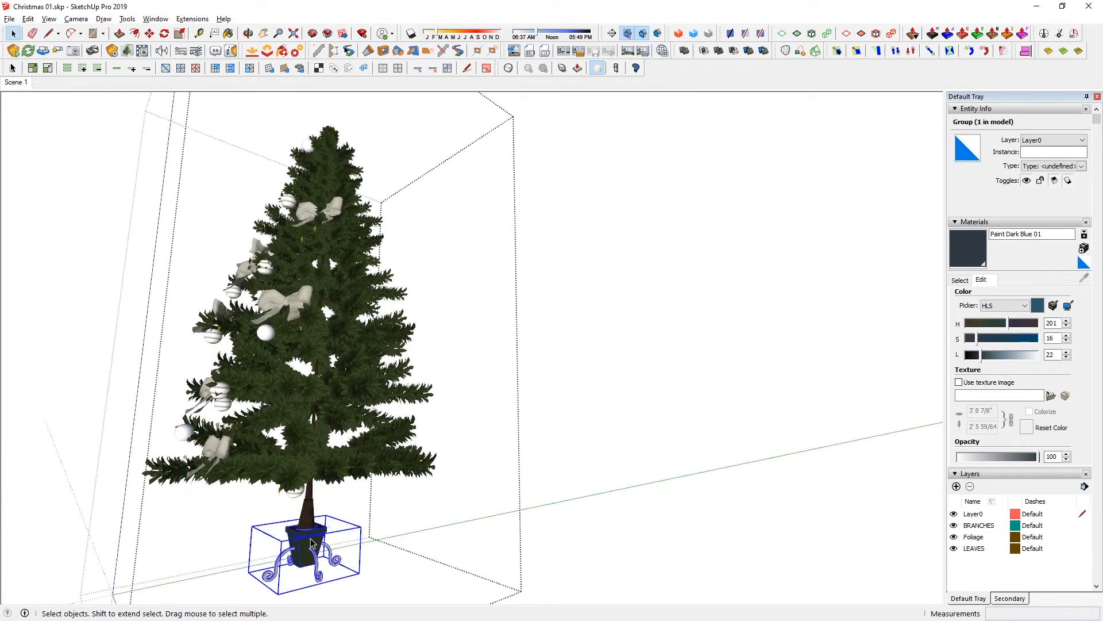
key("Delete")
middle_click_drag(323, 401, 351, 381)
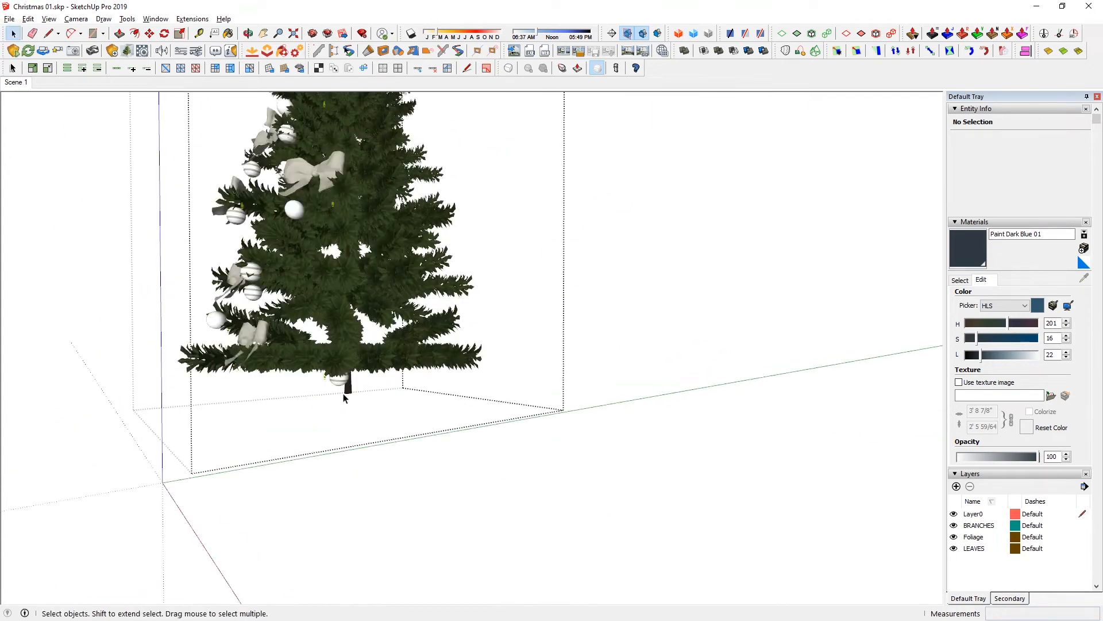
- Move the decorated tree from the window wall toward the corner beside the fireplace
middle_click_drag(383, 296, 149, 488)
scroll(400, 403, "down", 3)
key("Escape")
key("m")
left_click(149, 494)
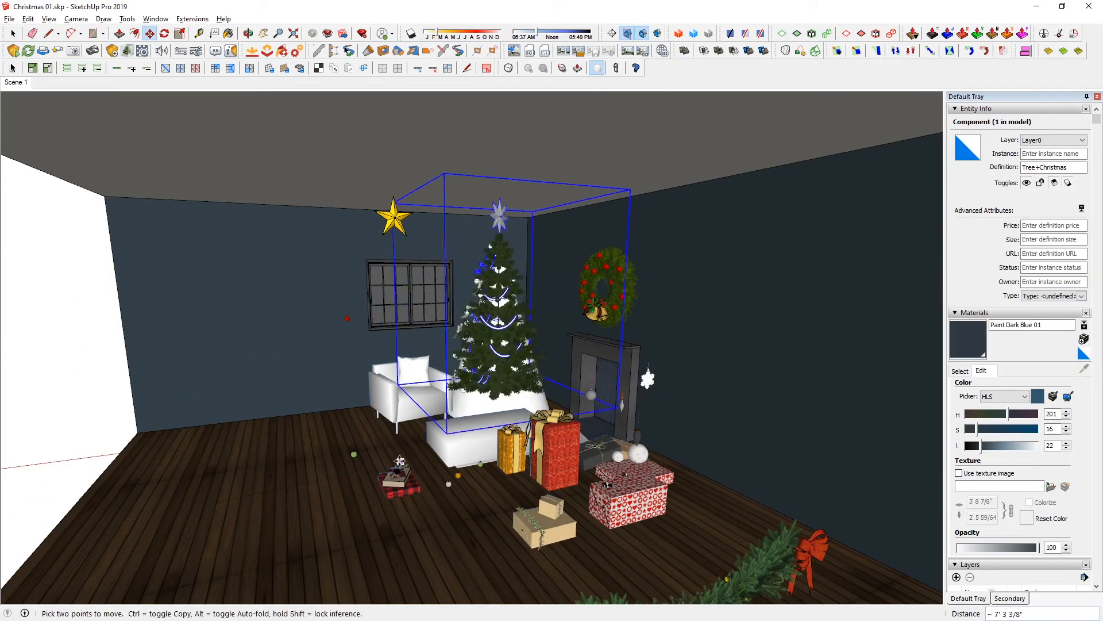
key("space")
- Scale the decorated tree and reposition it in the corner between the armchair and the fireplace
key("s")
left_click_drag(416, 270, 405, 199)
middle_click_drag(405, 198, 361, 458)
scroll(363, 460, "up", 4)
key("m")
left_click(319, 489)
left_click(411, 491)
- Delete the white cone placeholder from the corner and hide the ceiling
key("q")
middle_click_drag(540, 253, 485, 554)
scroll(520, 345, "down", 5)
key("space")
left_click(532, 412)
key("Delete")
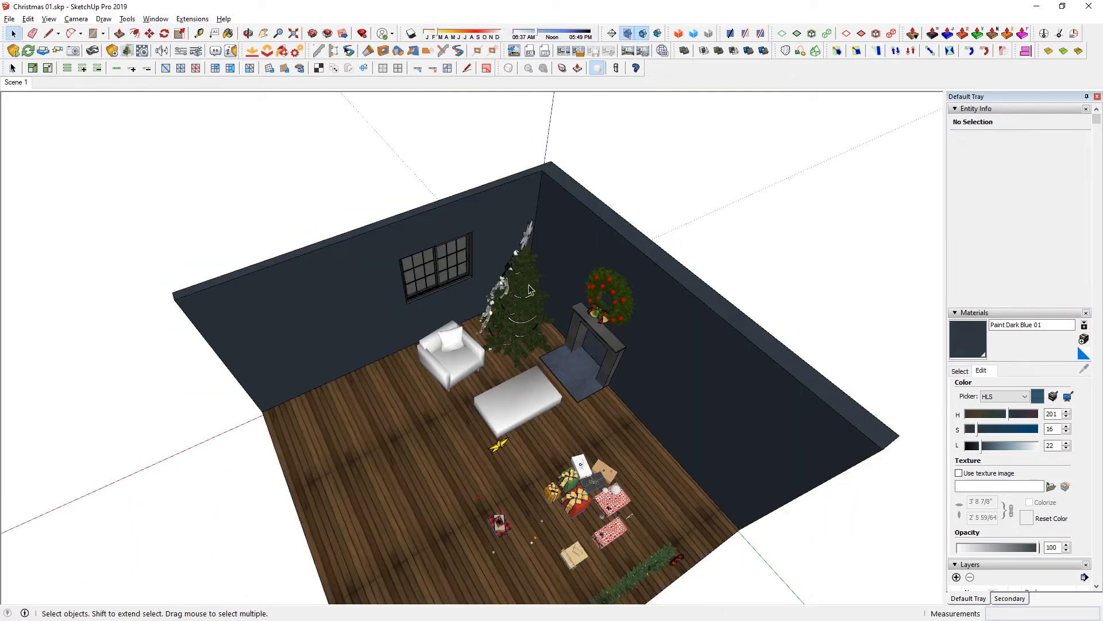
- Rotate the decorated tree in the corner so its front faces the room, and unhide the ceiling
middle_click_drag(567, 314, 506, 276)
left_click(483, 262)
key("m")
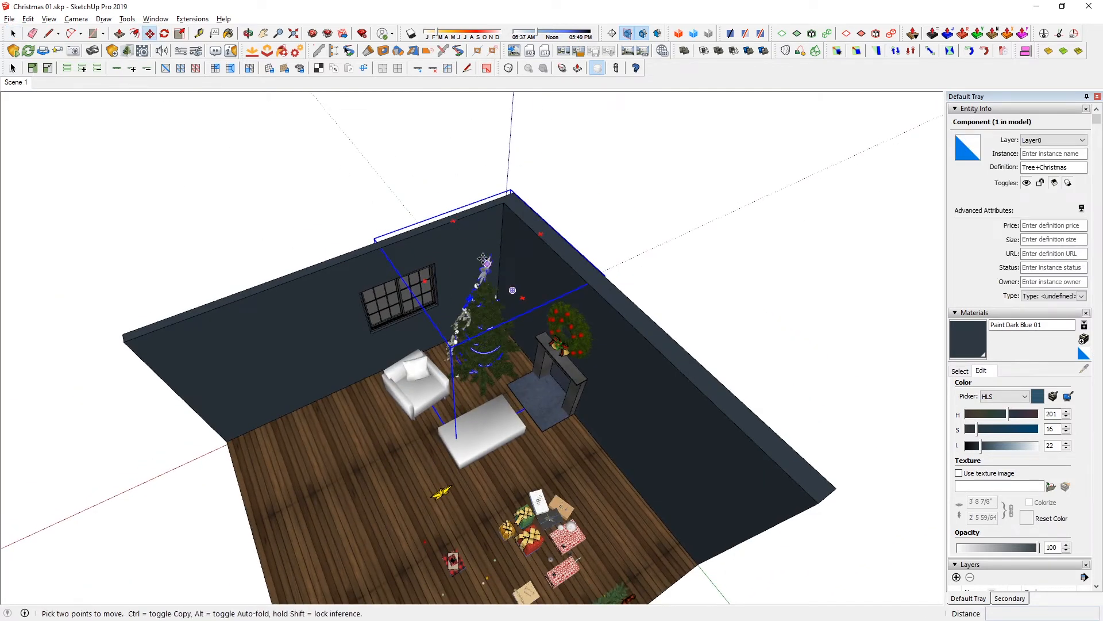
left_click(453, 220)
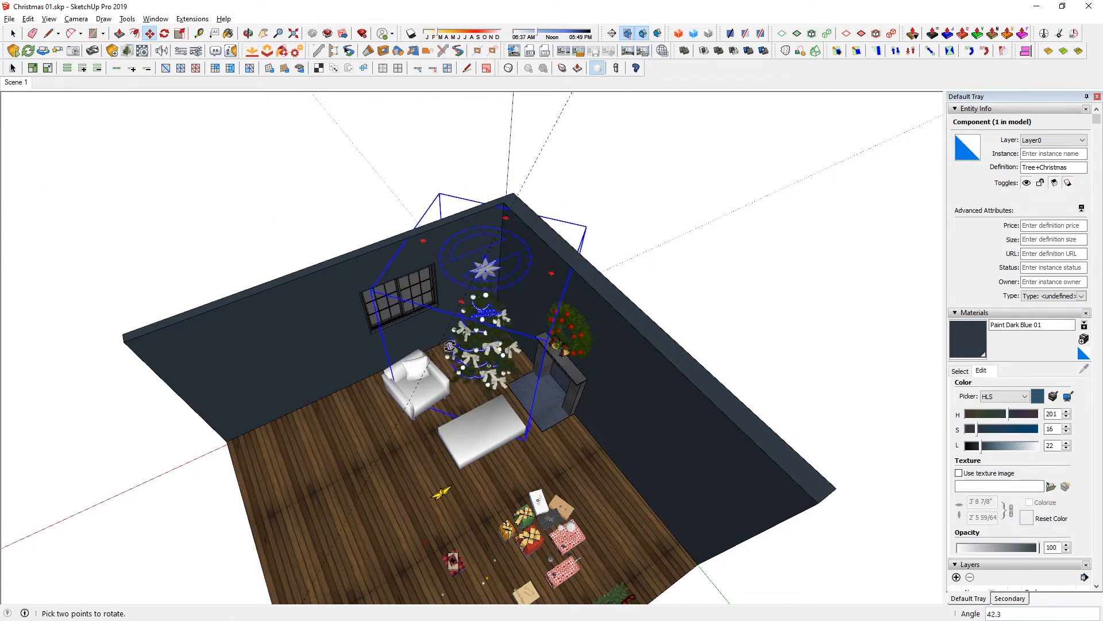
left_click(390, 393)
key("space")
left_click_drag(395, 419, 413, 405)
key("shift+h")
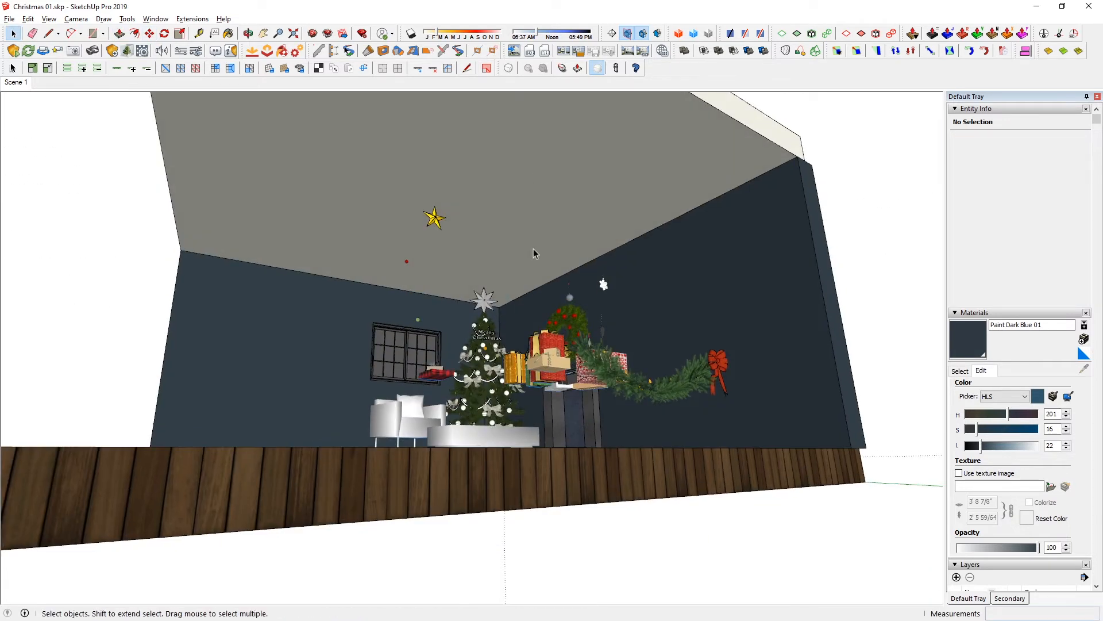
scroll(521, 344, "up", 6)
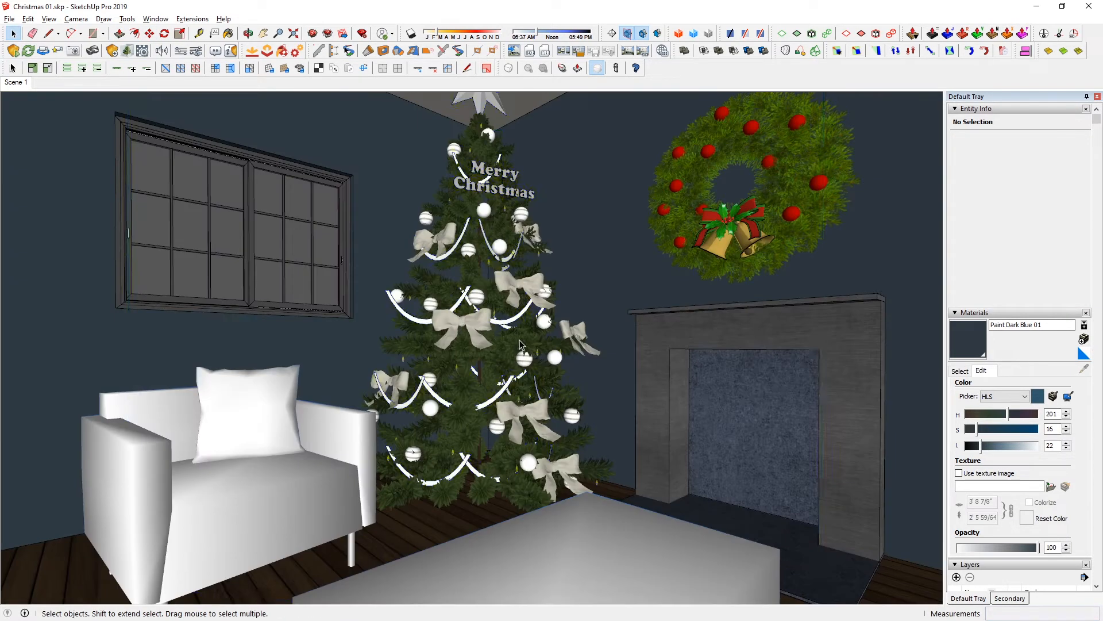
- Scale the decorated tree down slightly so its star sits lower beneath the ceiling in the corner
left_click(520, 344)
scroll(506, 345, "down", 3)
key("s")
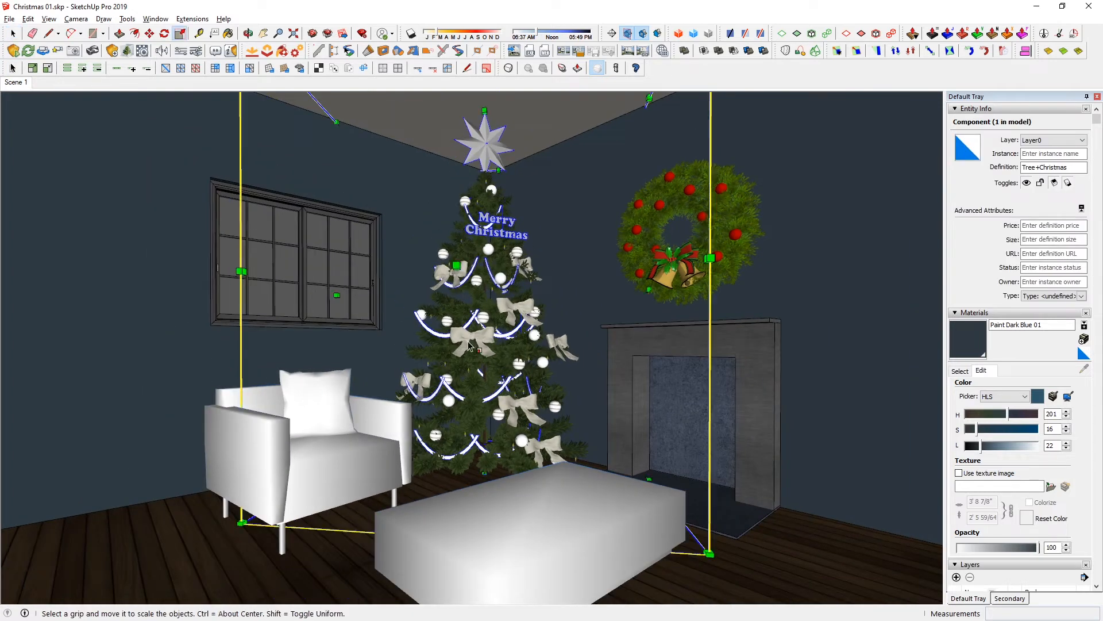
scroll(459, 348, "down", 2)
scroll(458, 349, "down", 1)
middle_click_drag(458, 349, 363, 390)
left_click_drag(598, 94, 573, 143)
key("space")
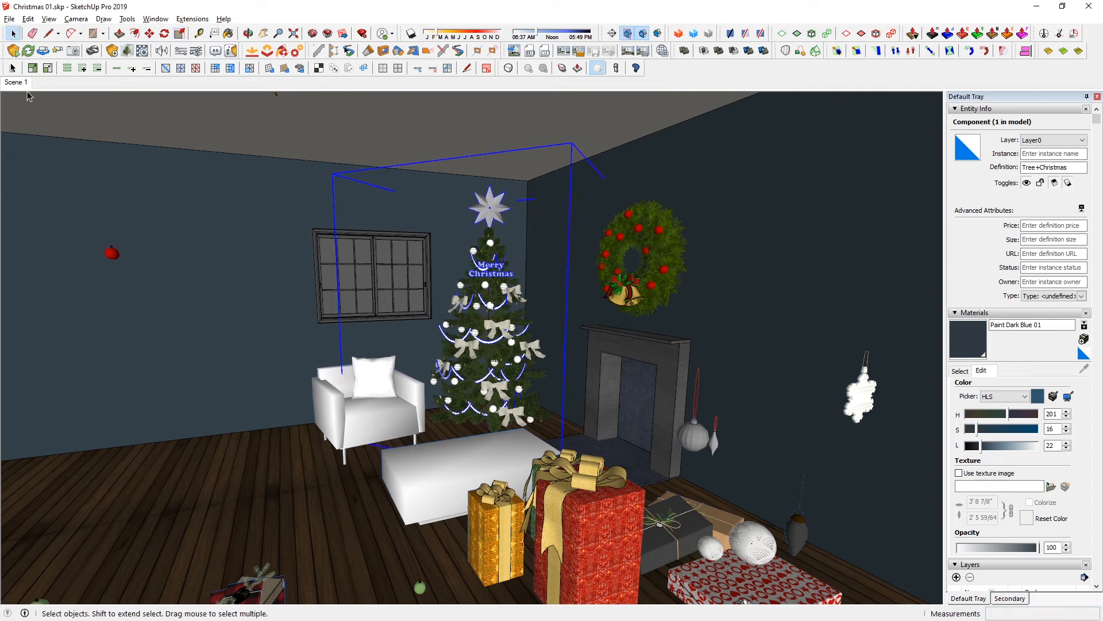
left_click(26, 85)
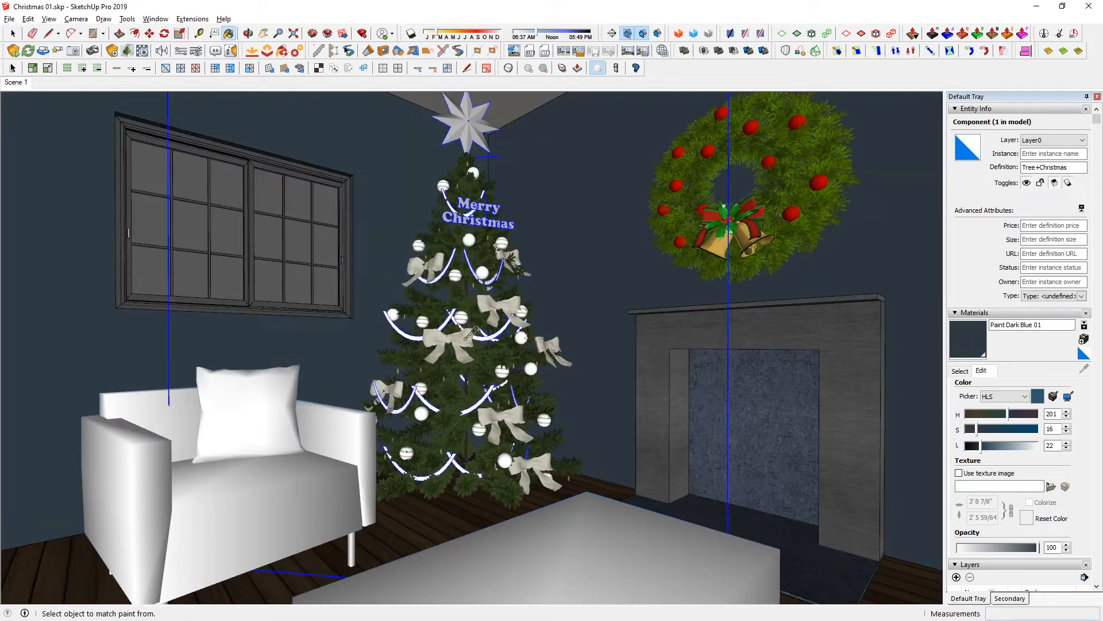
- Sample the tree bows' material and recolour it red with hue 0, saturation 100 and lightness 30
left_click(469, 337)
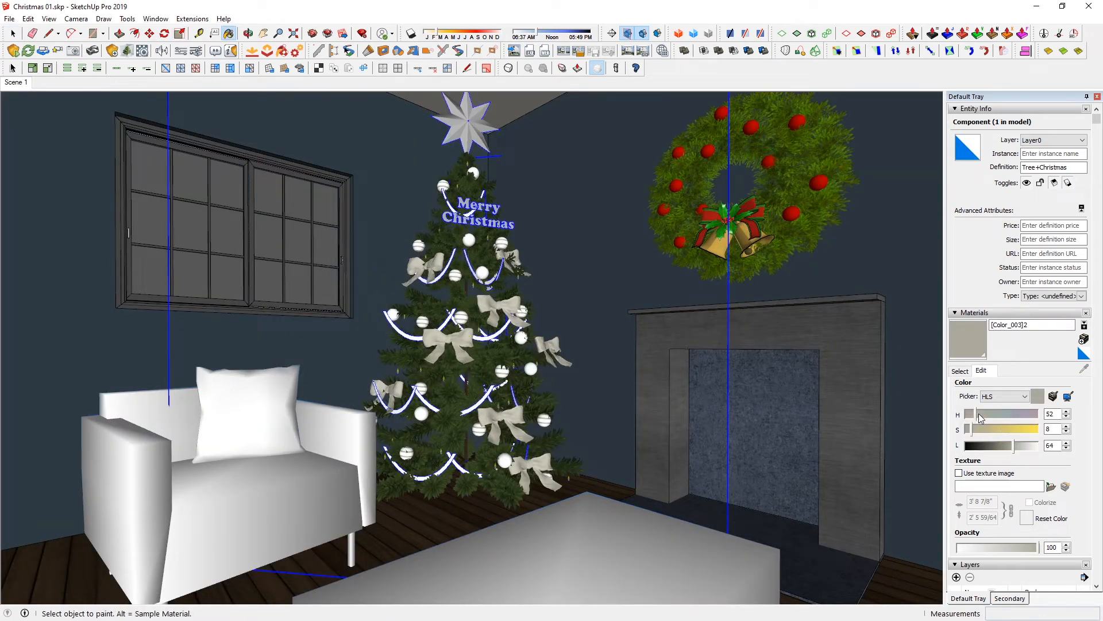
left_click_drag(981, 418, 997, 418)
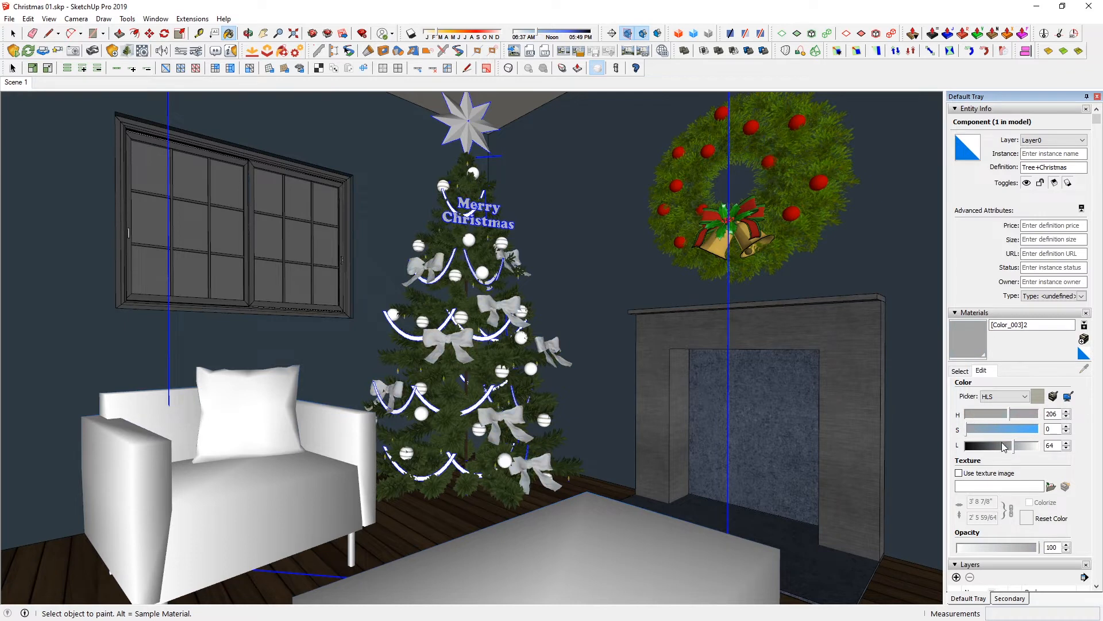
left_click(1003, 444)
left_click(1000, 429)
left_click_drag(1000, 415, 968, 416)
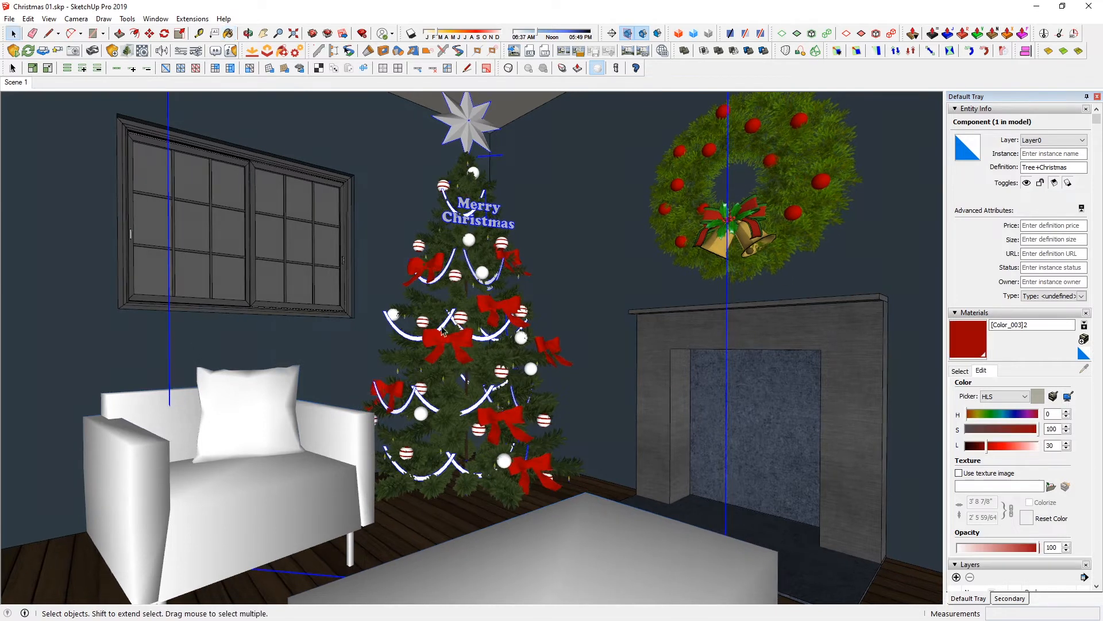
- Delete the group of white garlands draped around the tree and leave the nested group
double_click(449, 321)
double_click(450, 322)
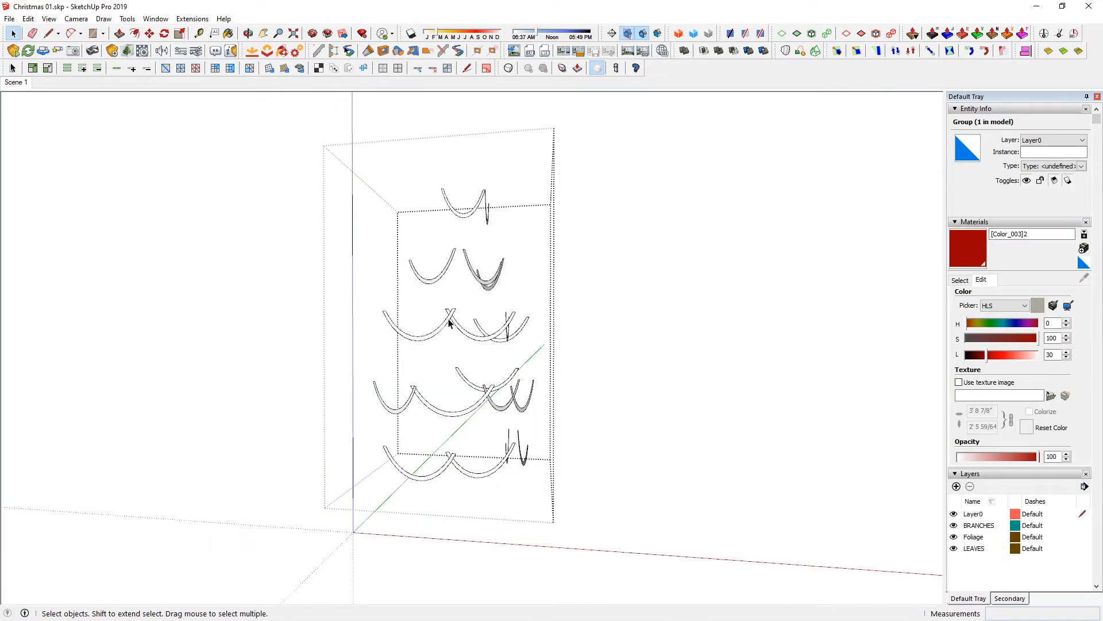
key("Escape")
key("Escape")
key("Escape")
key("Escape")
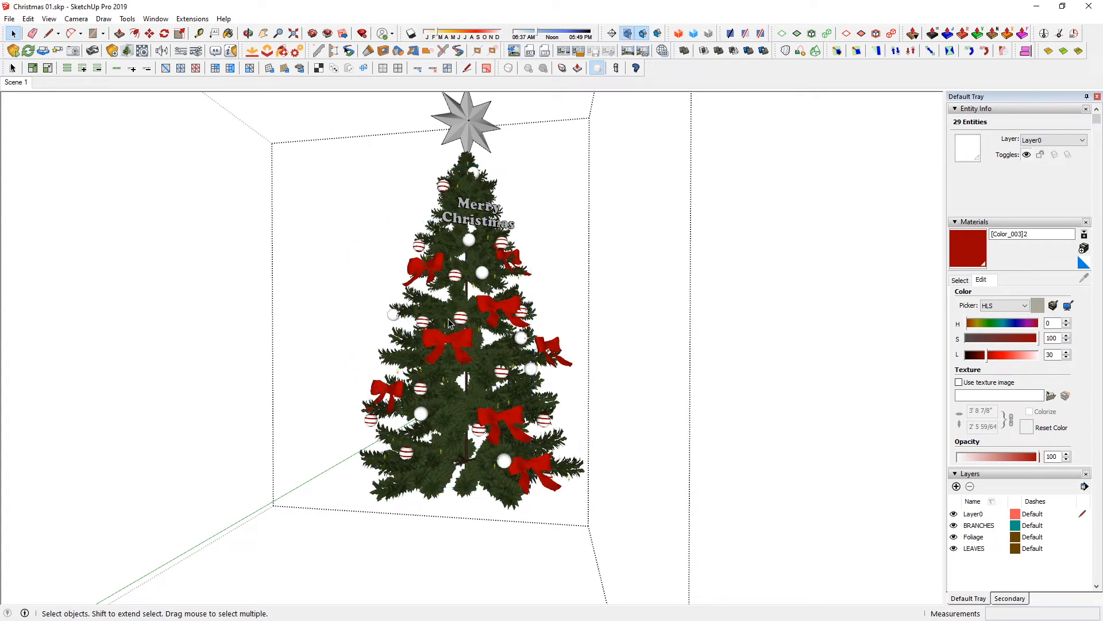
key("b")
left_click(469, 119, "alt")
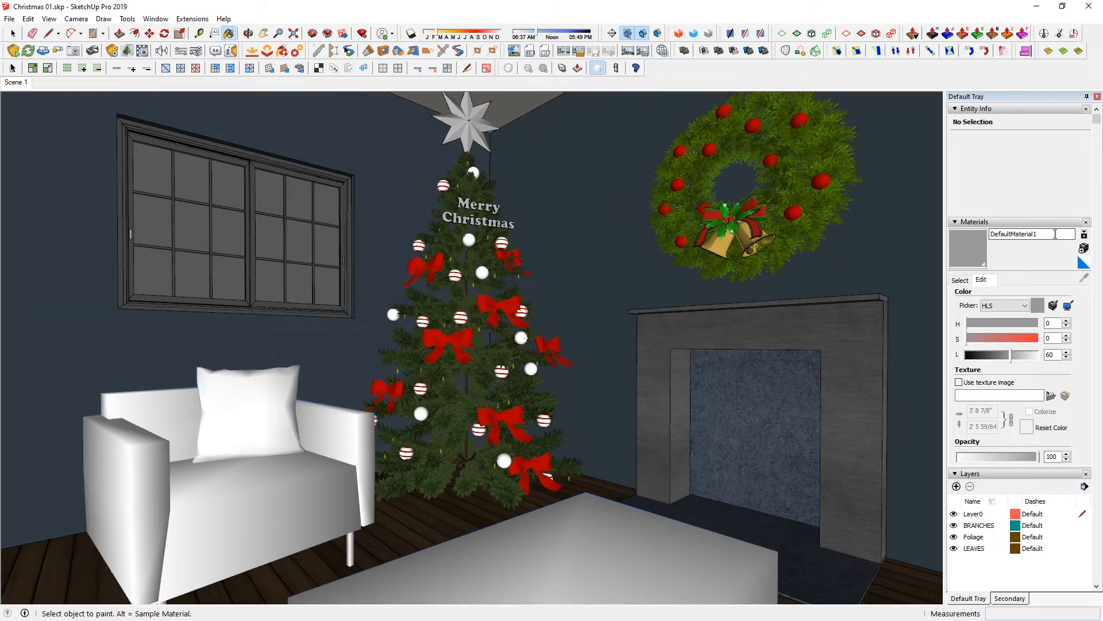
left_click(1054, 235)
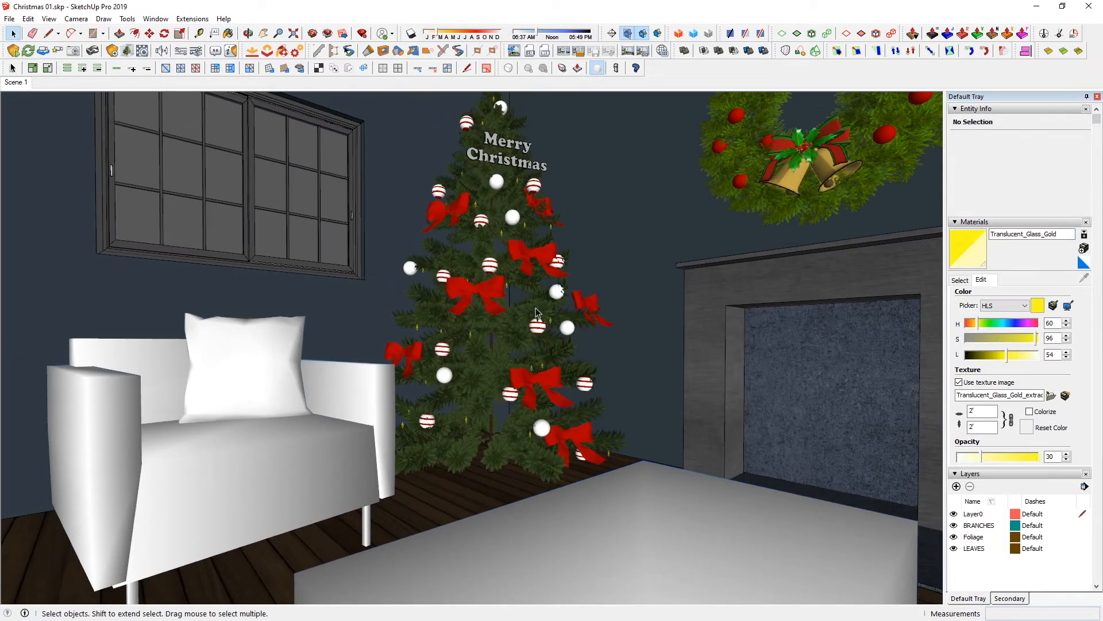
- Sample the gold material from the wreath's bells and rename it Material23 Metal Gold
middle_click_drag(747, 345, 836, 351)
left_click(772, 347)
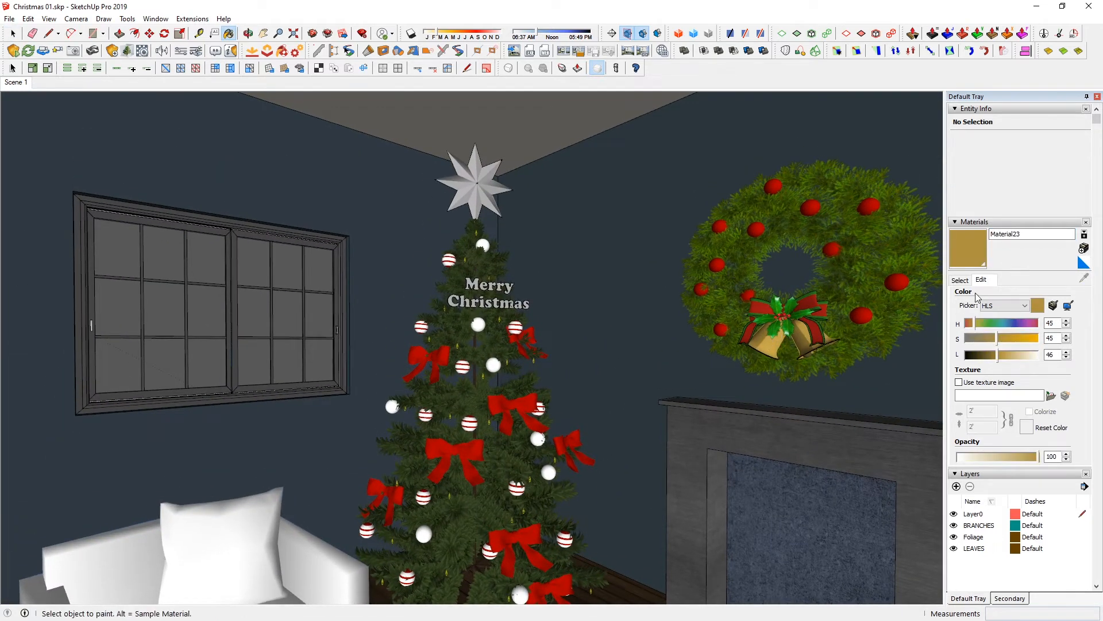
left_click(1023, 234)
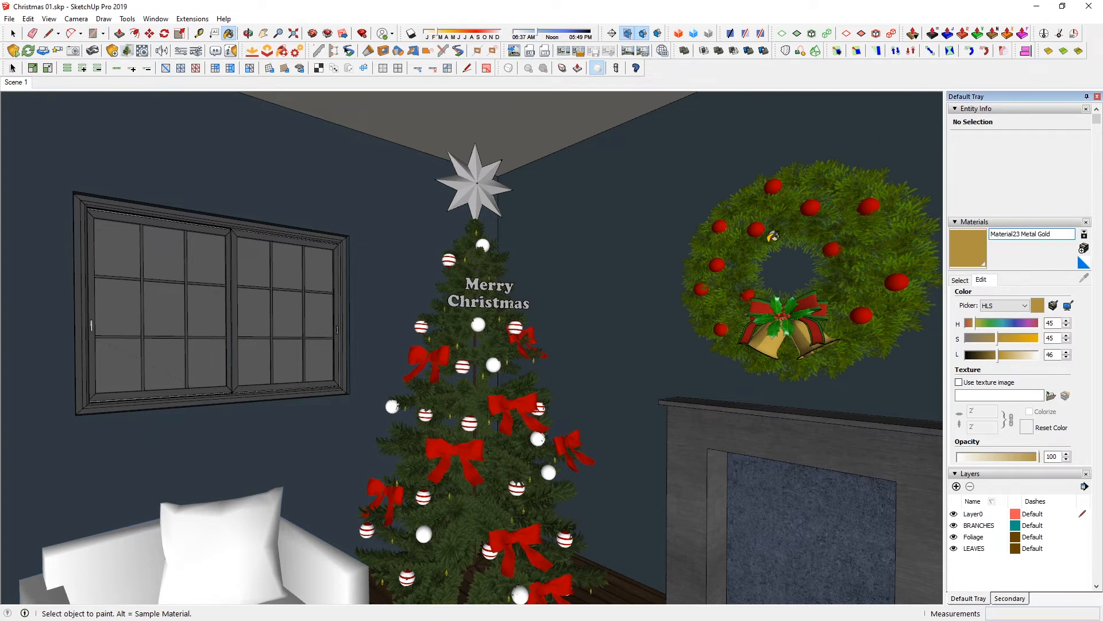
- Paint the tree-top star group with the Material23 Metal Gold material and close the tree component
middle_click_drag(777, 231, 712, 337)
key("space")
double_click(489, 179)
left_click(487, 180)
key("b")
left_click(487, 181)
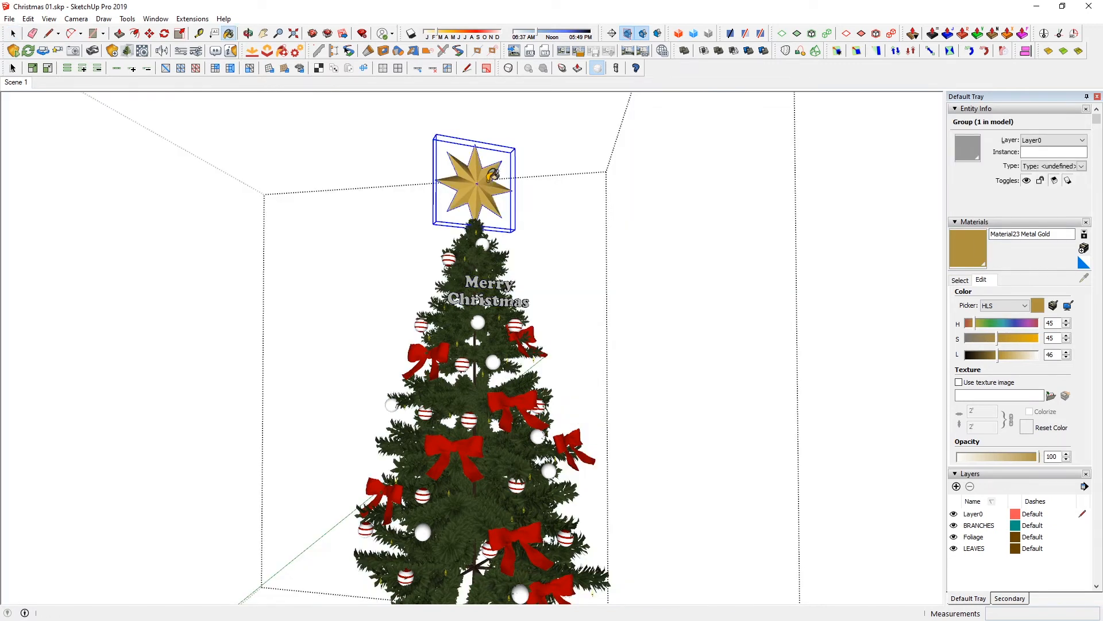
key("Escape")
- Delete the V-Ray Omni Light inside one of the tree's small yellow bulb components
scroll(481, 187, "down", 2)
middle_click_drag(501, 272, 510, 397)
scroll(439, 344, "up", 10)
scroll(440, 343, "down", 3)
scroll(373, 321, "up", 6)
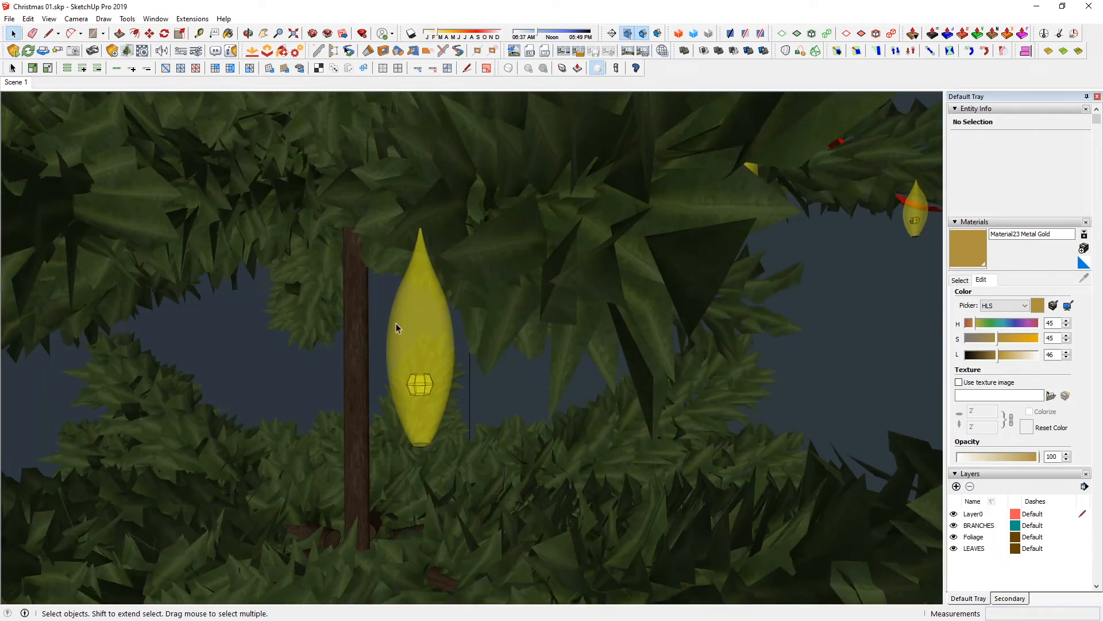
left_click(393, 377)
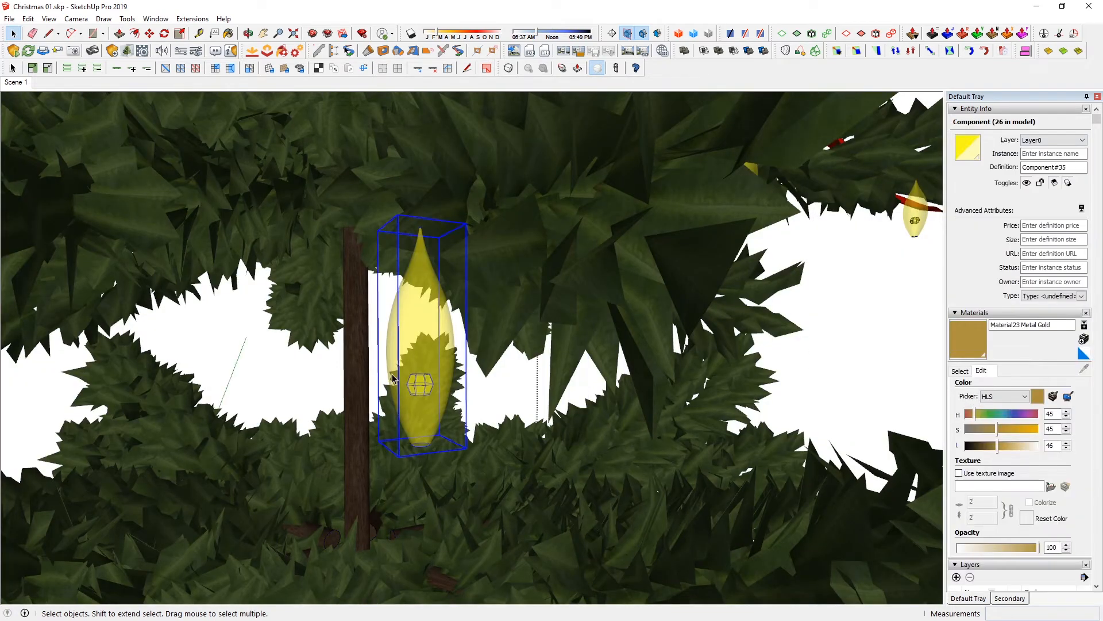
double_click(418, 392)
left_click(439, 393)
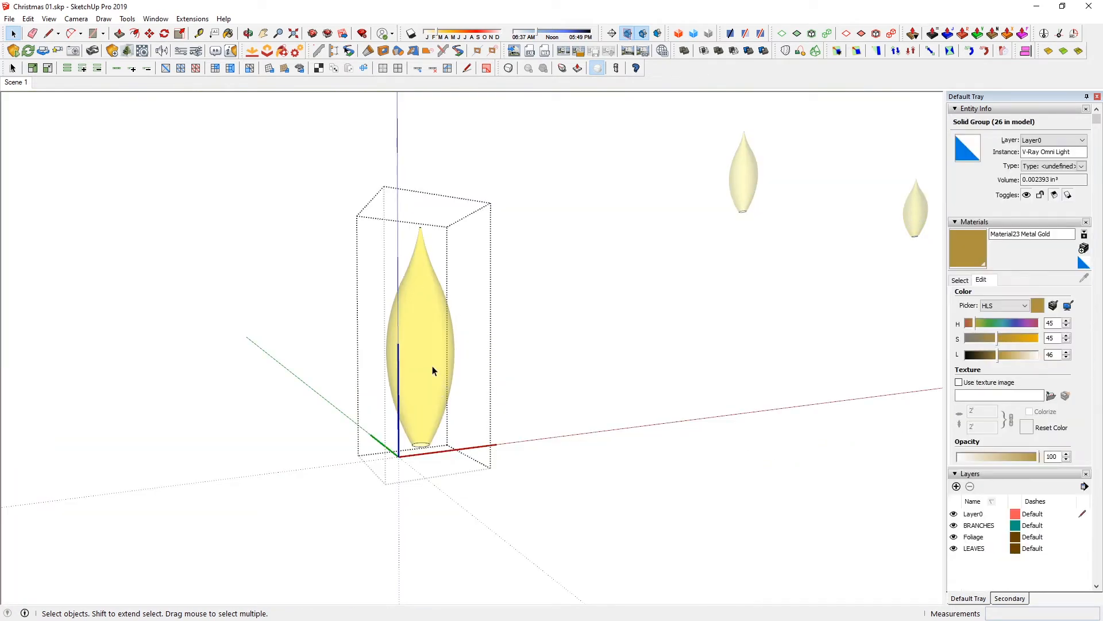
key("Escape")
key("Escape")
- Change the bulb's sampled glass material to opacity 100, saturation 93 and lightness 87, and rename it Light Emissive 01
key("b")
left_click(440, 351, "alt")
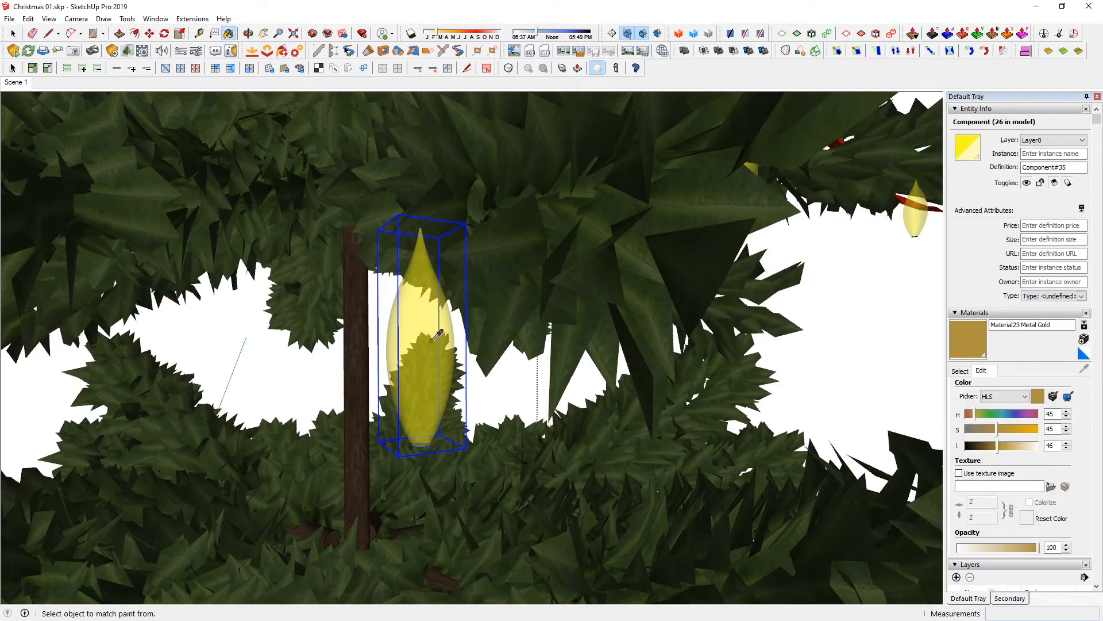
left_click_drag(983, 548, 1098, 551)
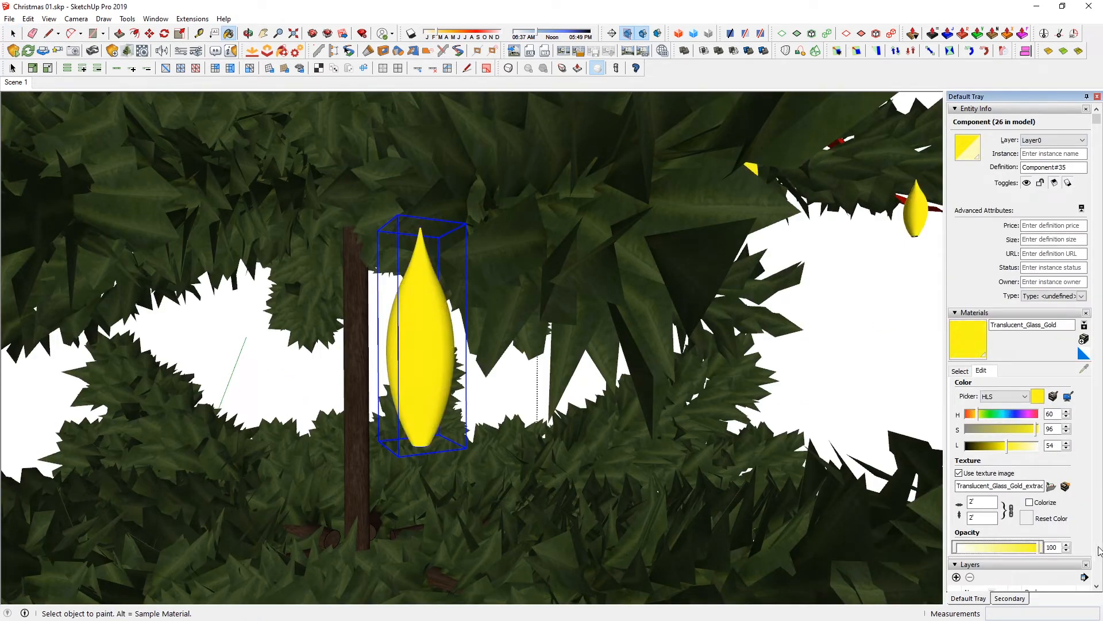
left_click_drag(1013, 448, 1022, 450)
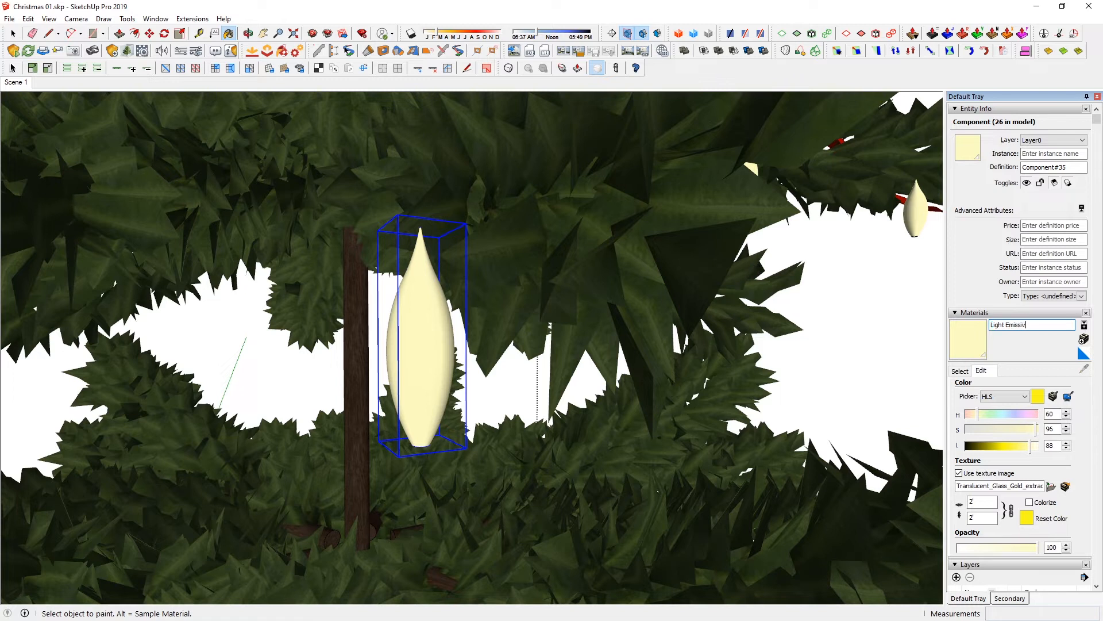
key("space")
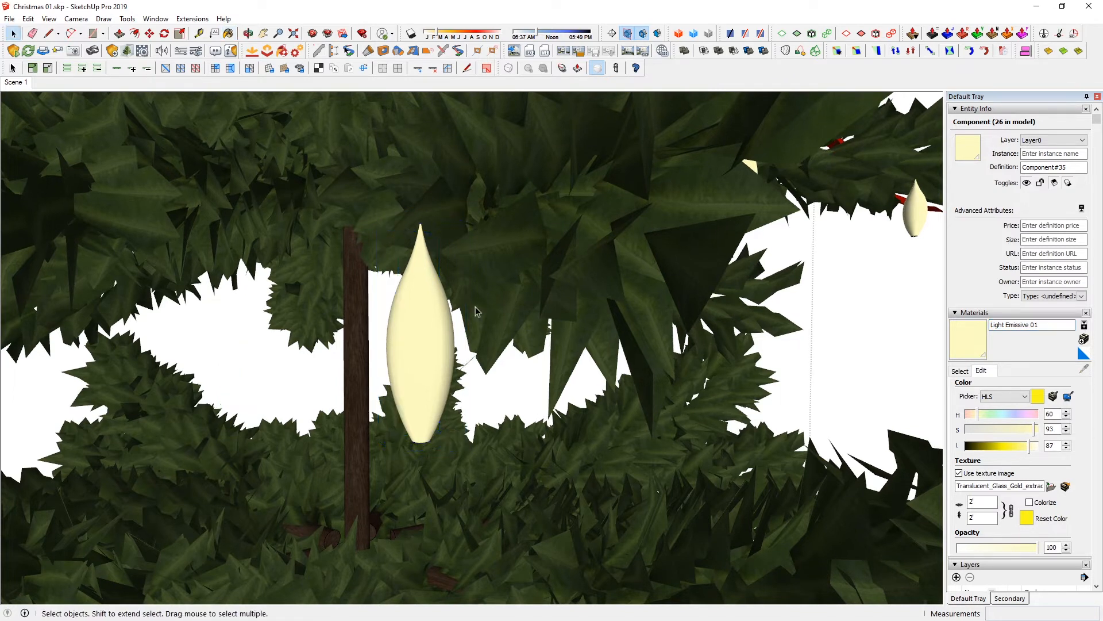
- Open the nested group inside the decorated tree that contains the branches, bows and ball ornaments
left_click(517, 382)
scroll(488, 339, "down", 15)
key("Escape")
mouse_move(391, 253)
middle_mouse_down()
mouse_move(361, 232)
mouse_move(426, 275)
middle_mouse_up()
mouse_move(496, 347)
middle_mouse_down()
mouse_move(460, 365)
mouse_move(461, 342)
mouse_move(467, 380)
middle_mouse_up()
double_click(467, 381)
left_click(463, 376)
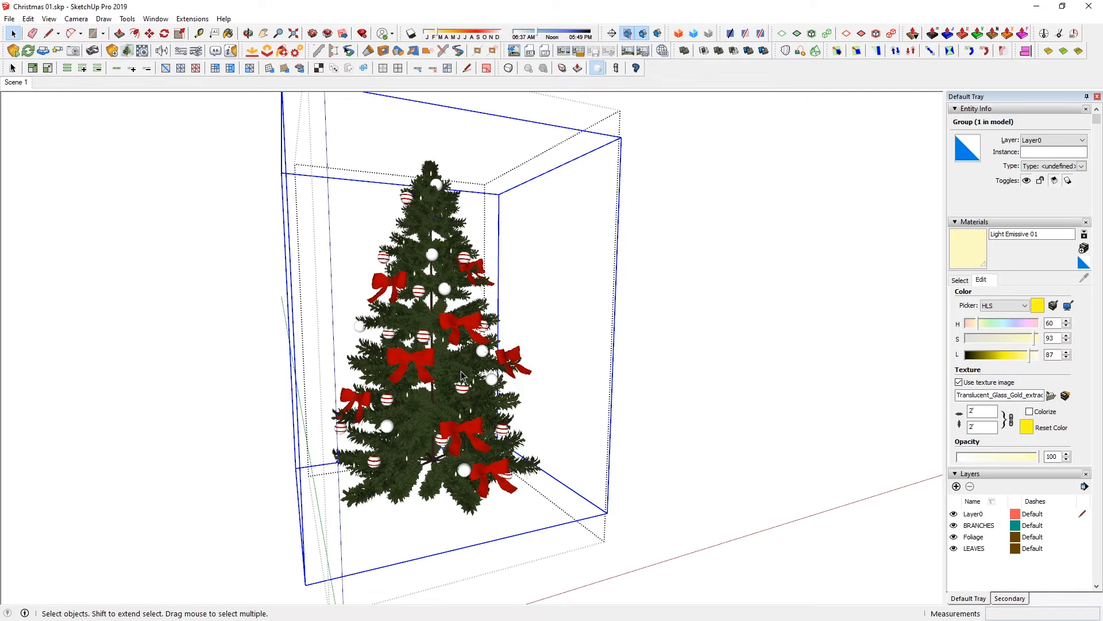
double_click(461, 371)
double_click(461, 372)
key("Escape")
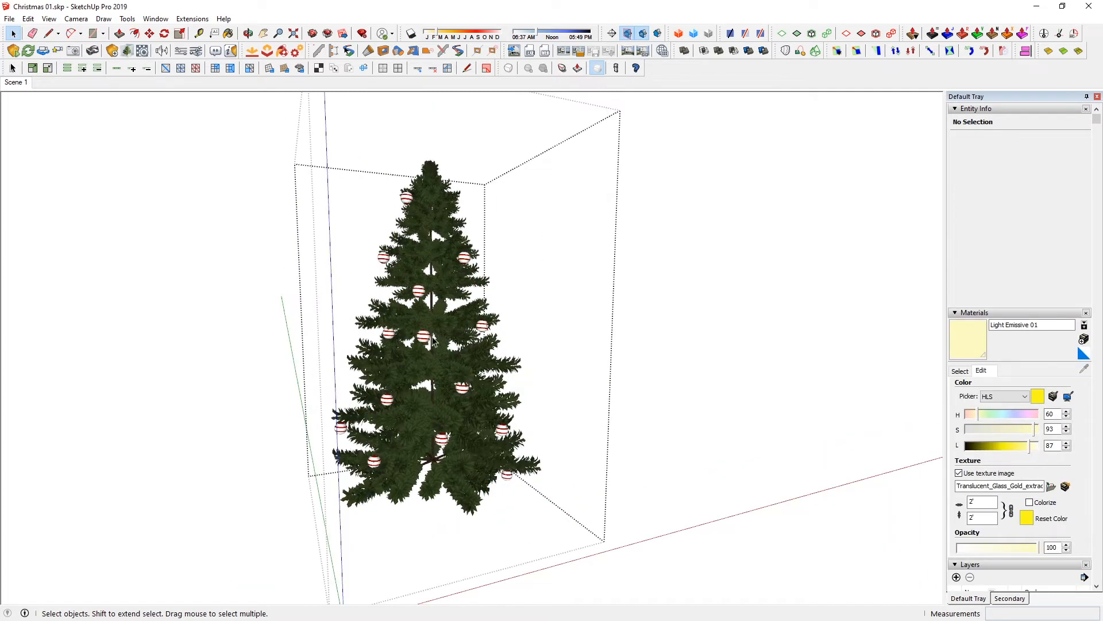
- Try deleting all group copies of the striped ball ornament, and undo the deletion
right_click(428, 339)
mouse_move(488, 575)
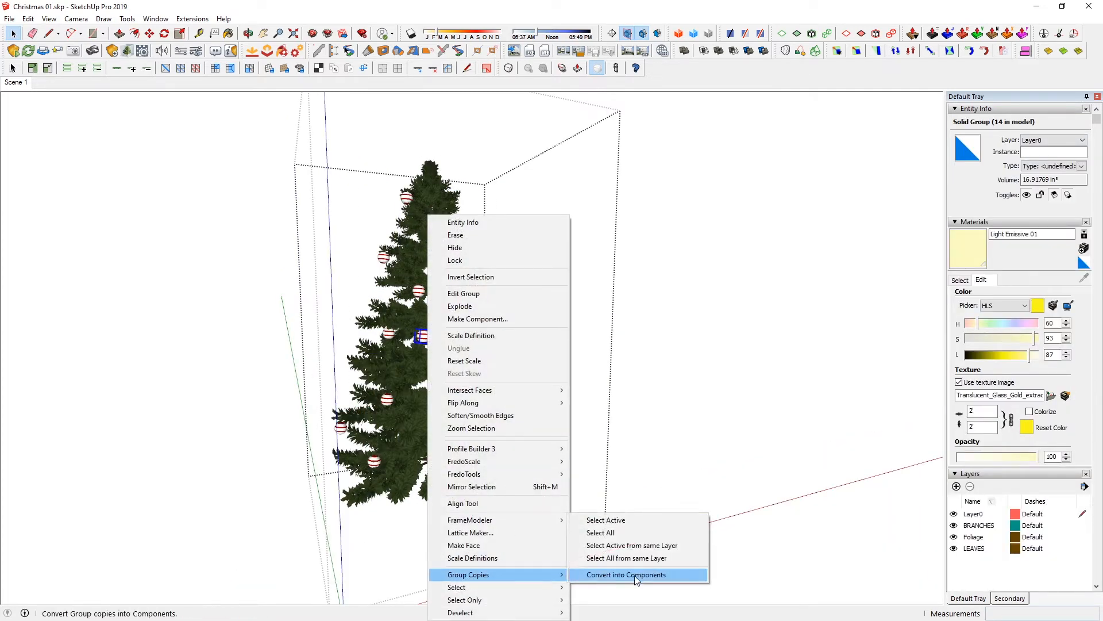
left_click(632, 522)
key("Delete")
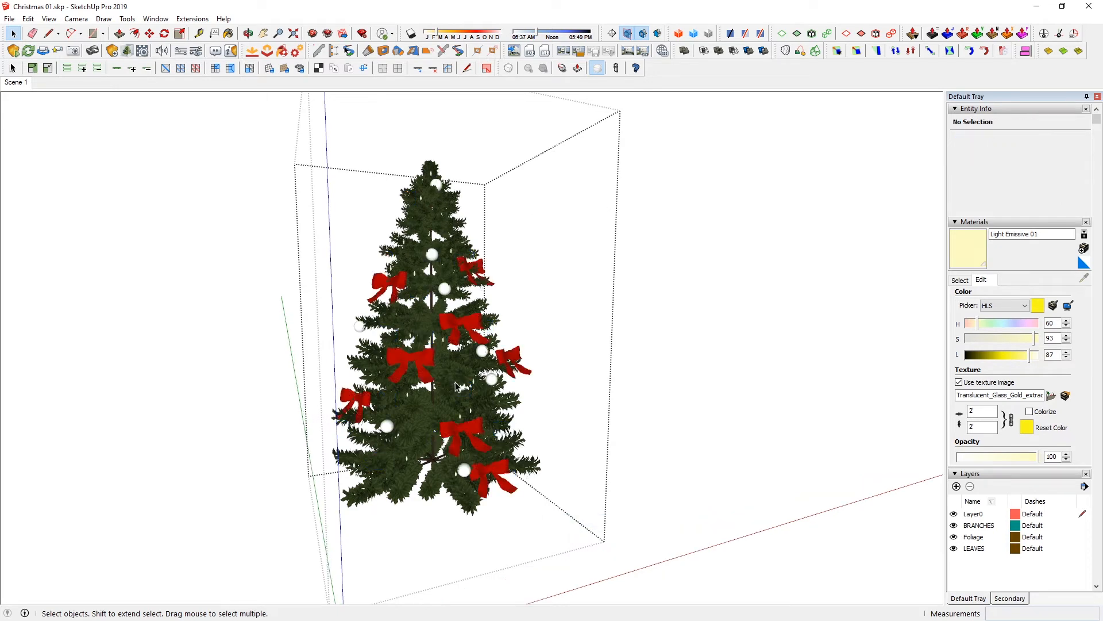
key("ctrl+z")
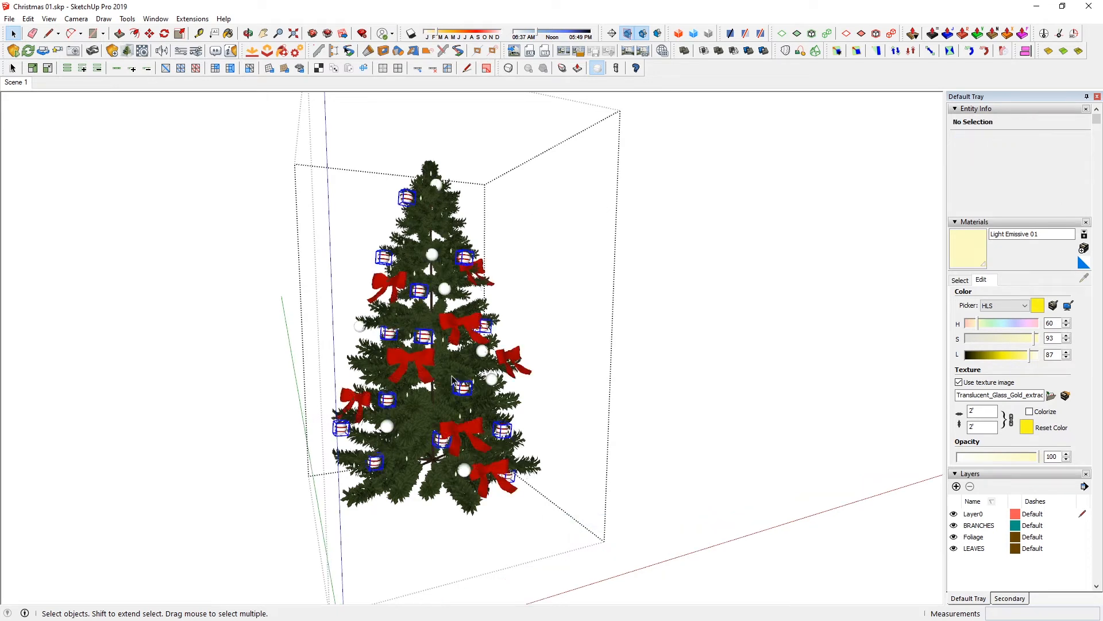
- Convert the striped ball ornament near the tree's centre from a group into a component with the default definition name
scroll(455, 385, "up", 5)
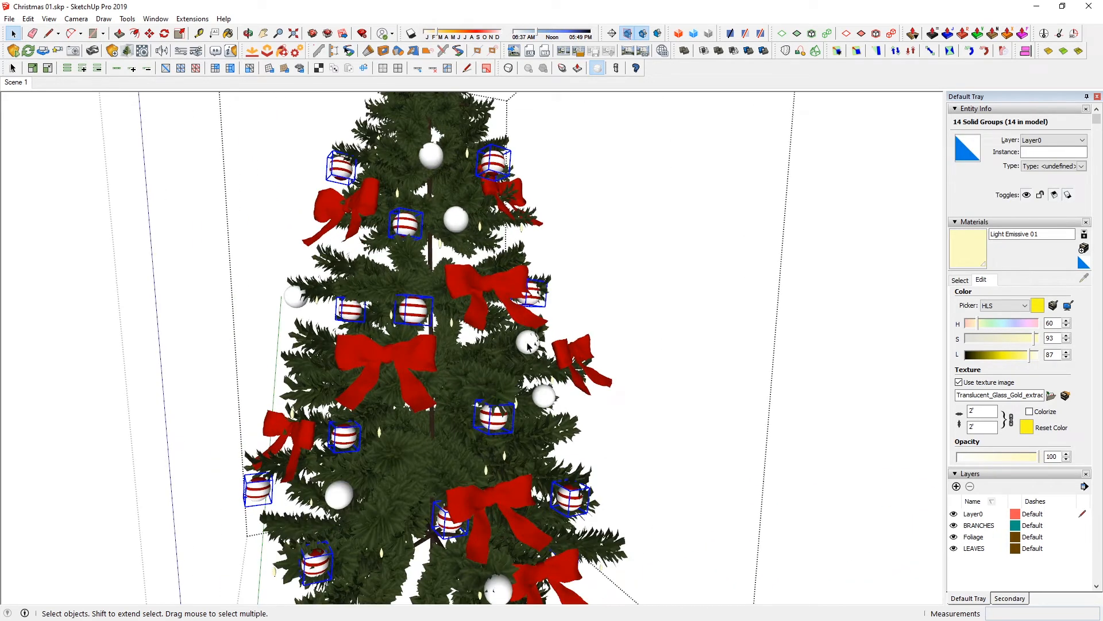
left_click(413, 313)
right_click(414, 315)
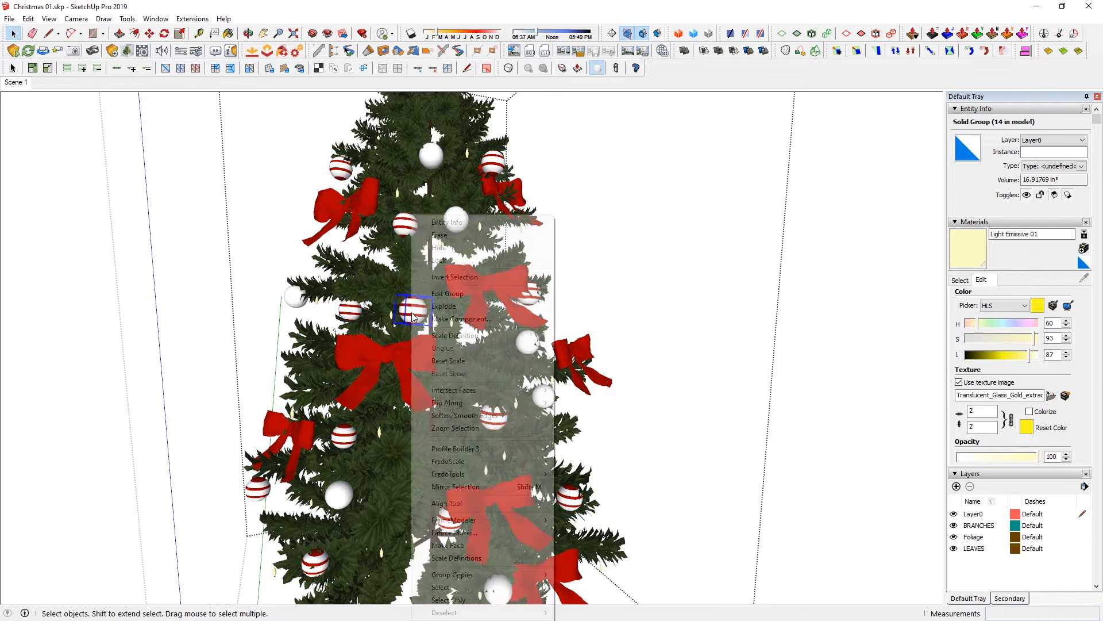
left_click(454, 319)
left_click(566, 423)
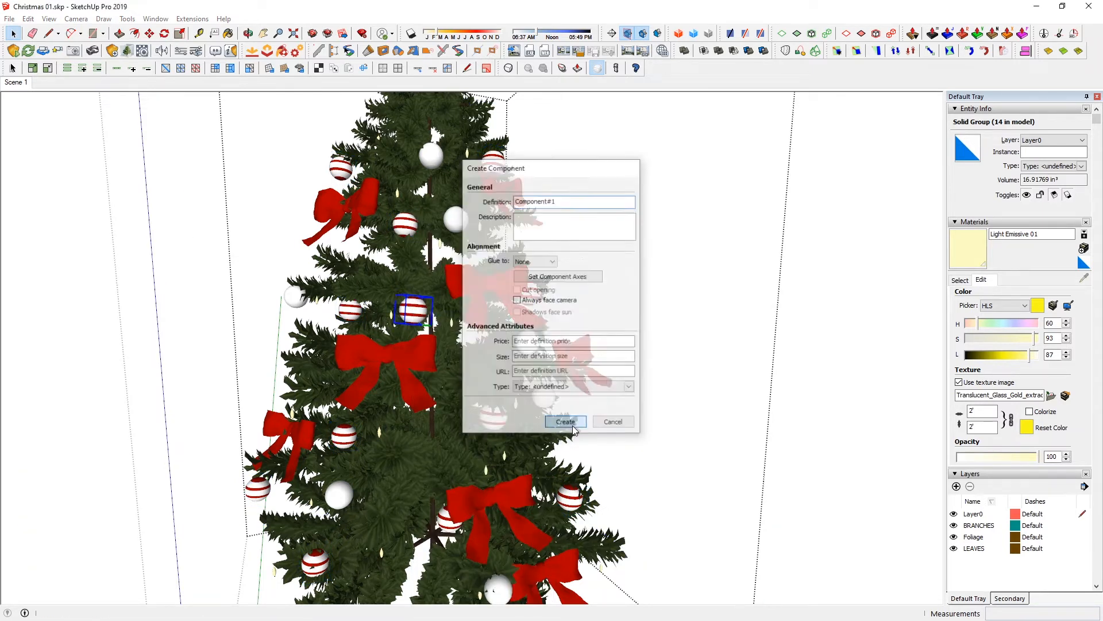
- Select the remaining striped ball group copies and swap them for the new striped ball component with Component Replacer
left_click(351, 311)
right_click(355, 310)
mouse_move(428, 576)
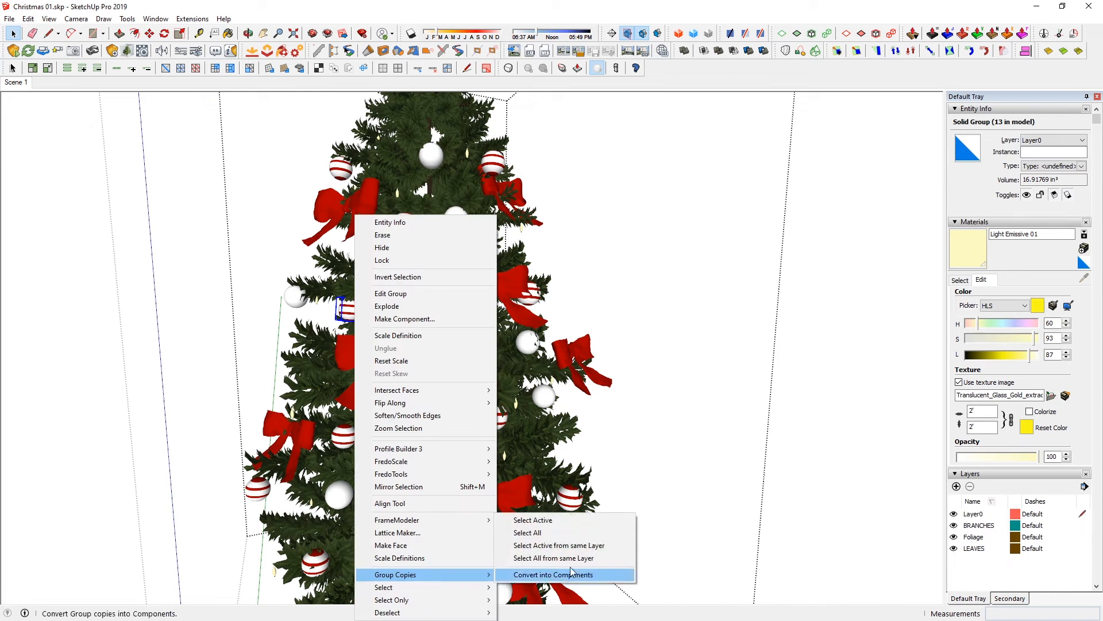
left_click(561, 512)
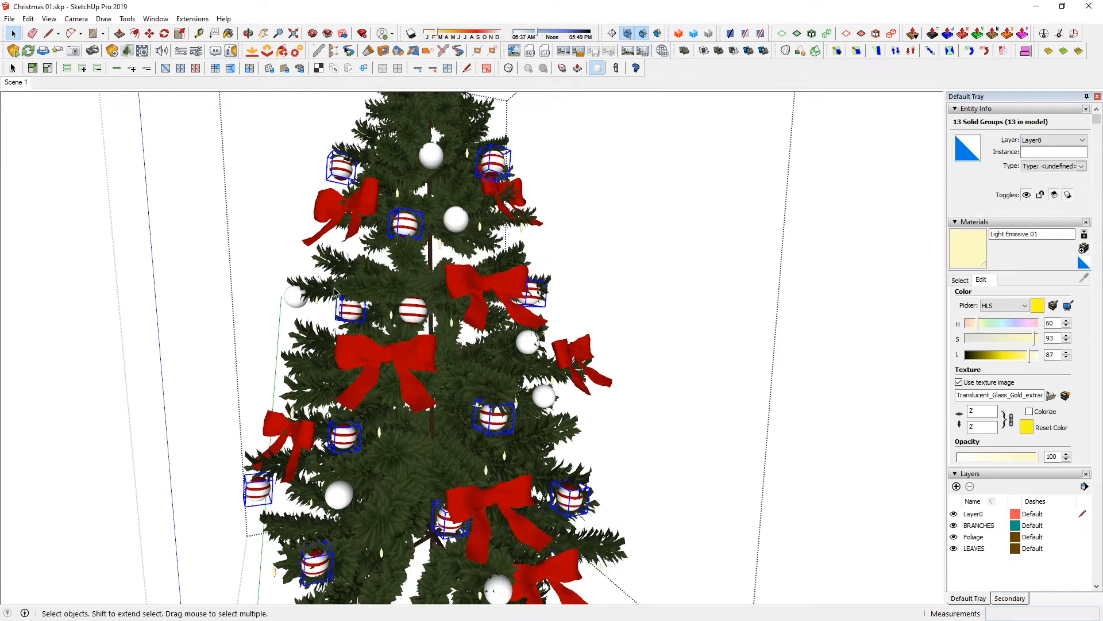
left_click(103, 18)
mouse_move(127, 18)
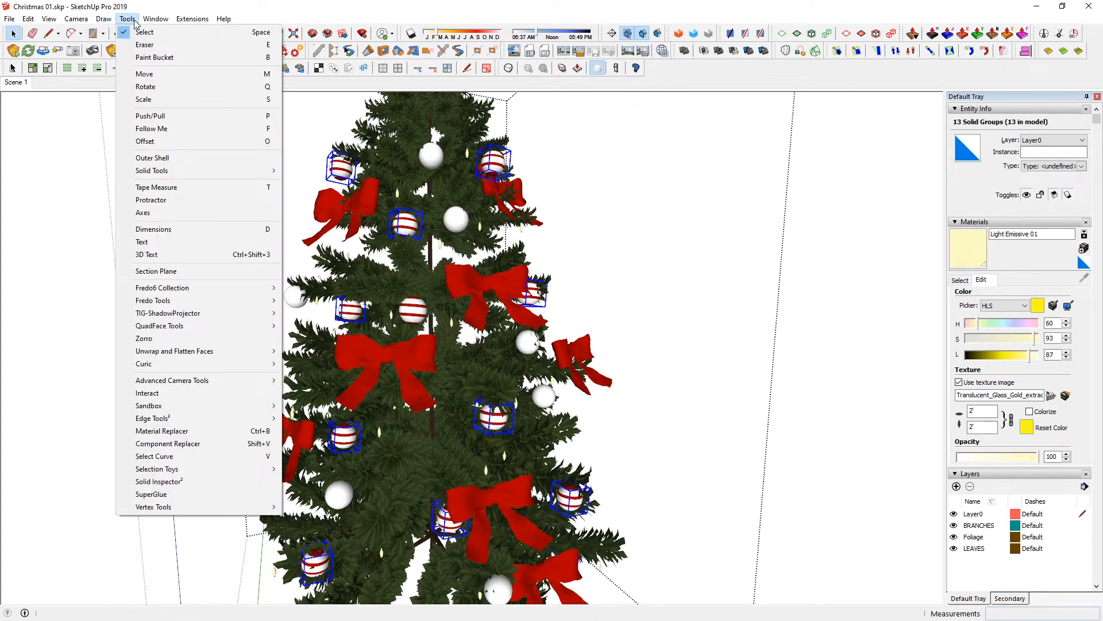
left_click(189, 444)
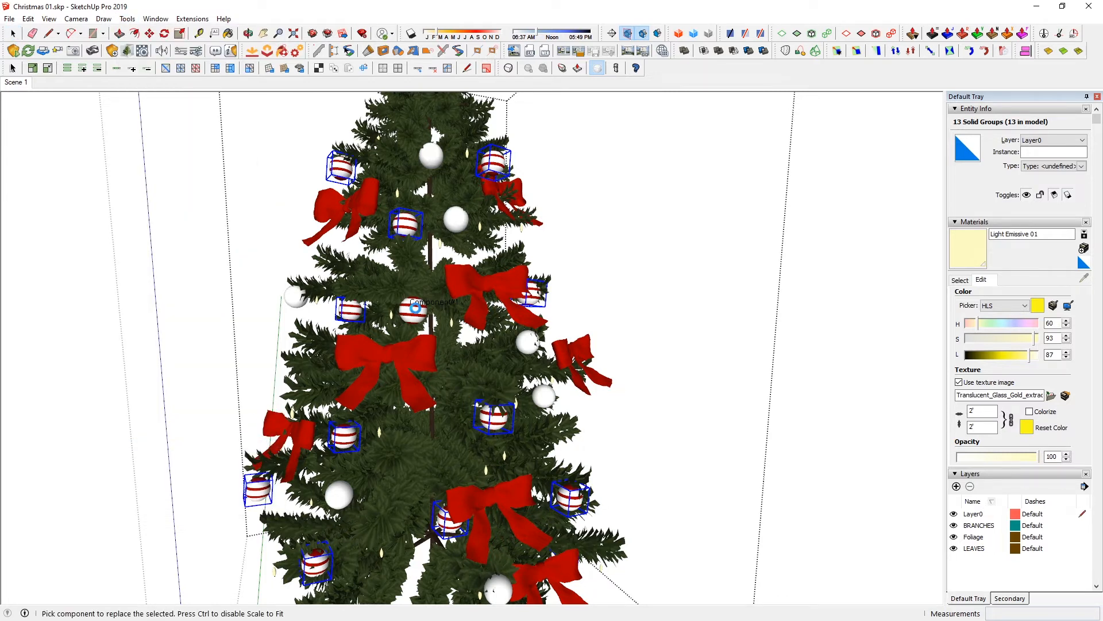
left_click(414, 308)
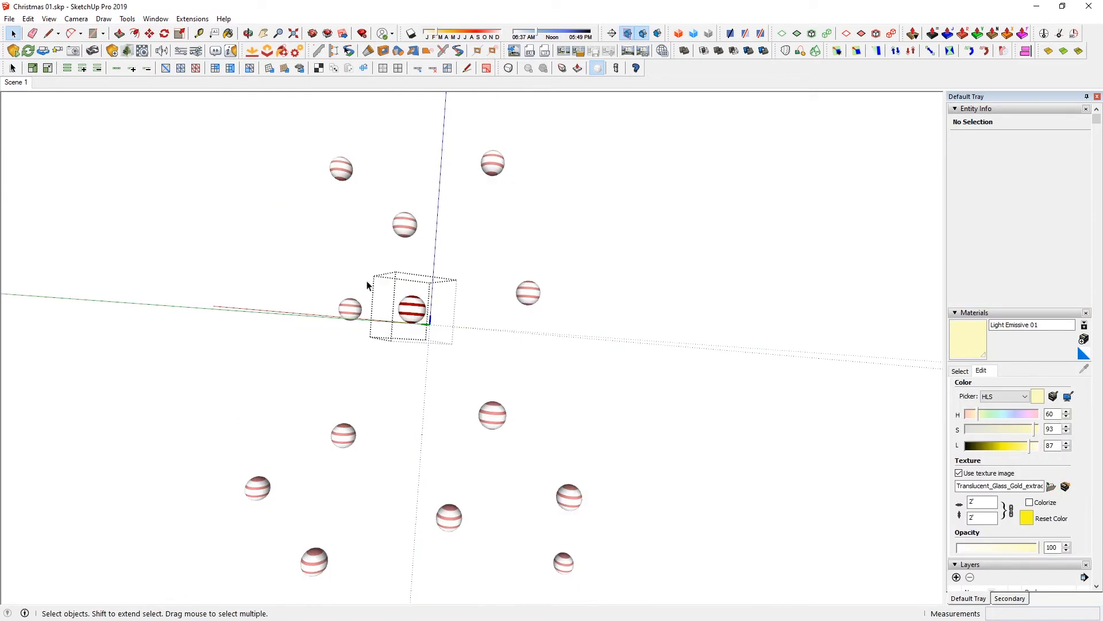
- Convert the plain white ball ornament below the upper-right bow into a component with the default definition name
right_click(523, 343)
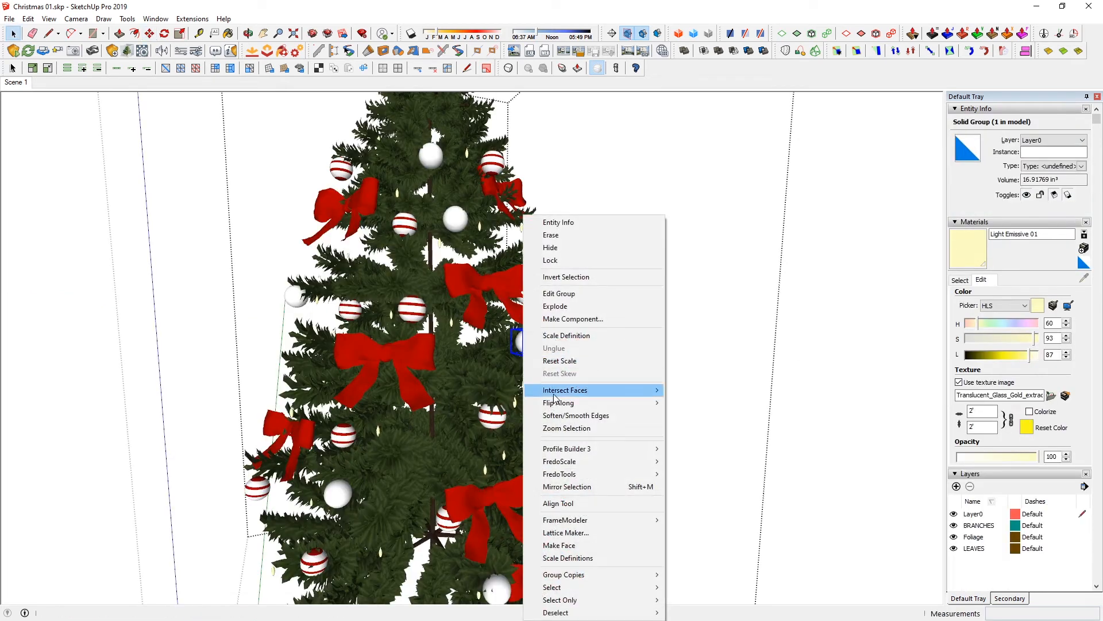
left_click(563, 321)
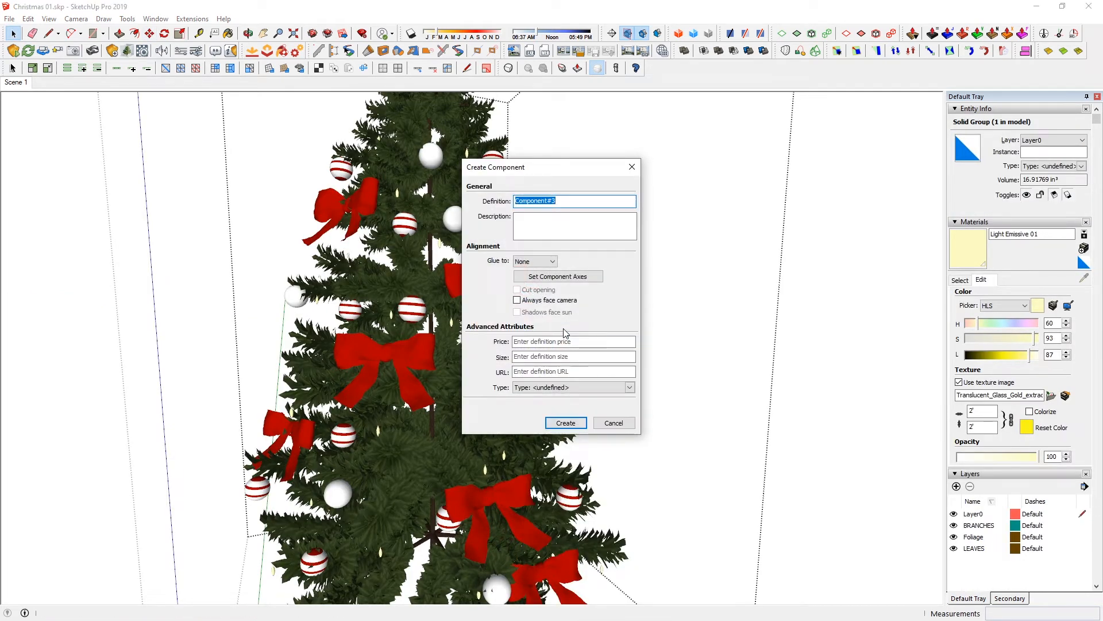
key("Return")
- Select the remaining plain white ball group copies and swap them for the new white ball component with Component Replacer
right_click(541, 395)
mouse_move(682, 582)
left_click(719, 519)
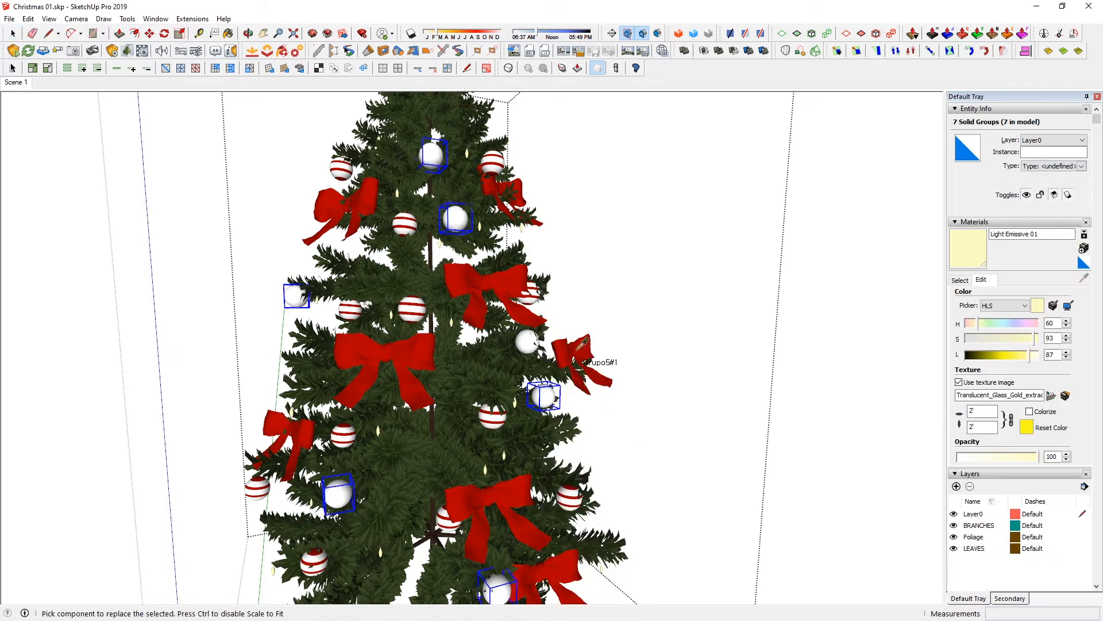
key("space")
double_click(524, 341)
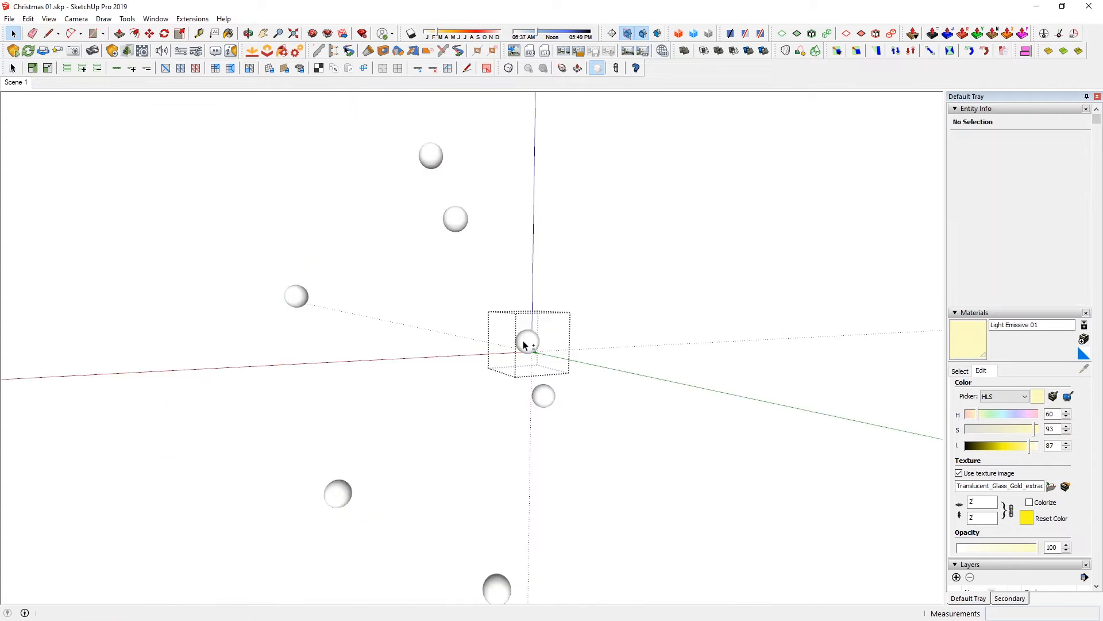
key("Escape")
- Convert the red bow just above the tree's centre into a component, keeping its default definition name
double_click(482, 289)
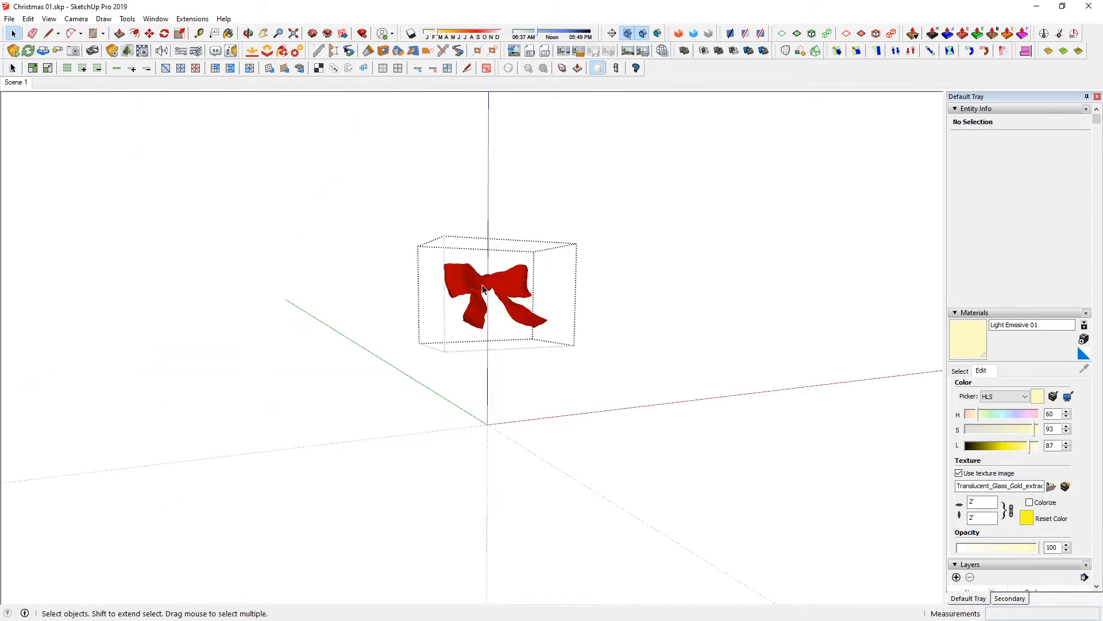
key("Escape")
left_click(481, 284)
right_click(482, 284)
left_click(589, 333)
key("Return")
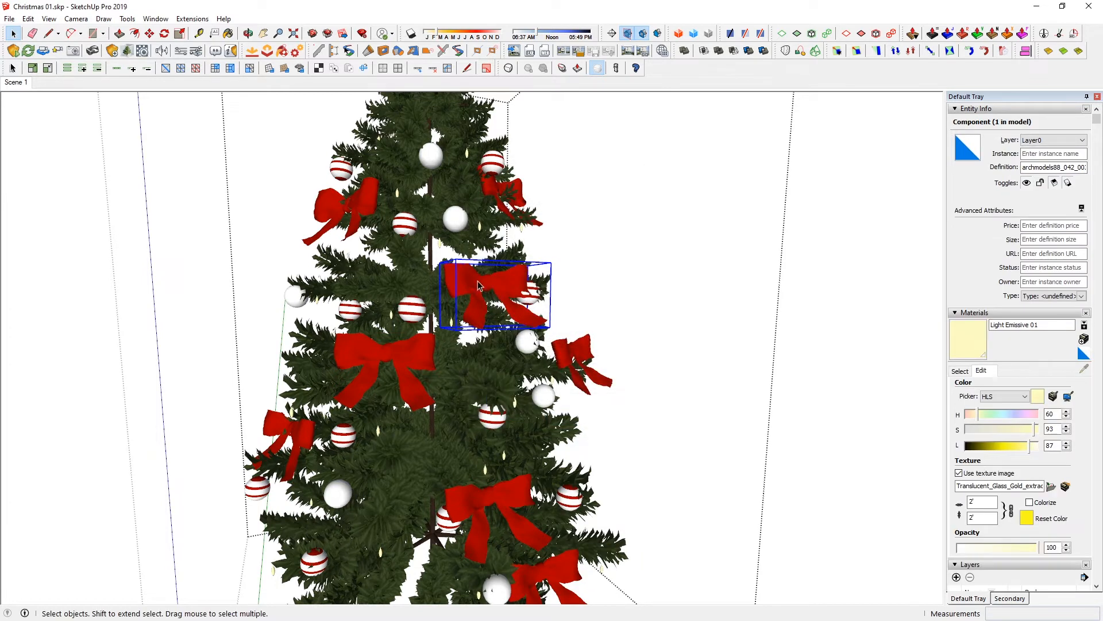
- Select the remaining red bow group copies and swap them for the new bow component with Component Replacer
right_click(413, 357)
mouse_move(460, 575)
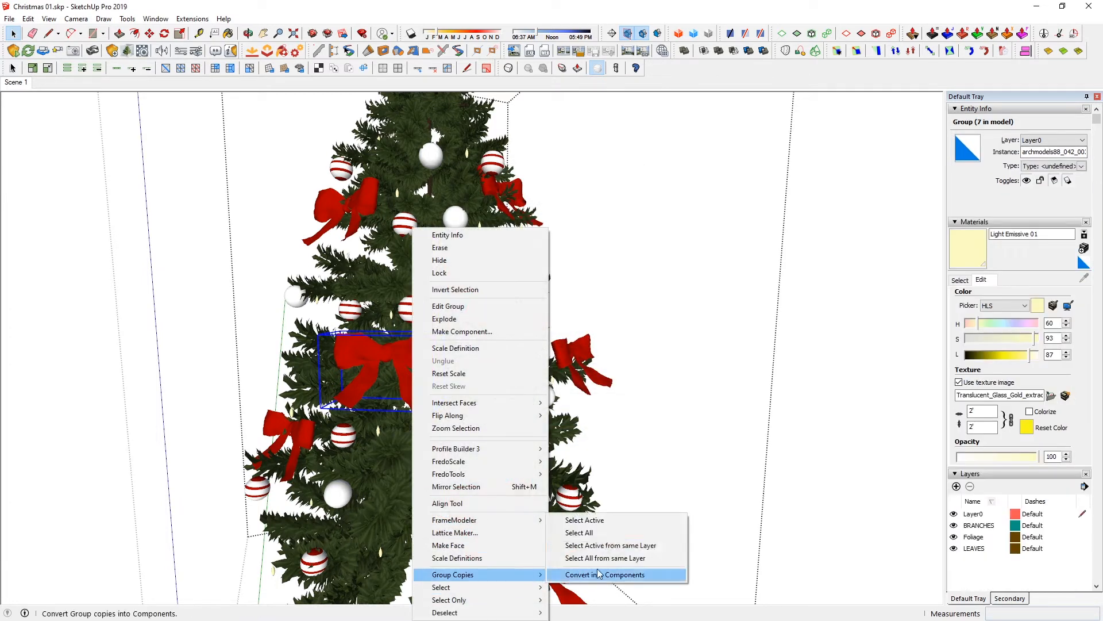
left_click(585, 520)
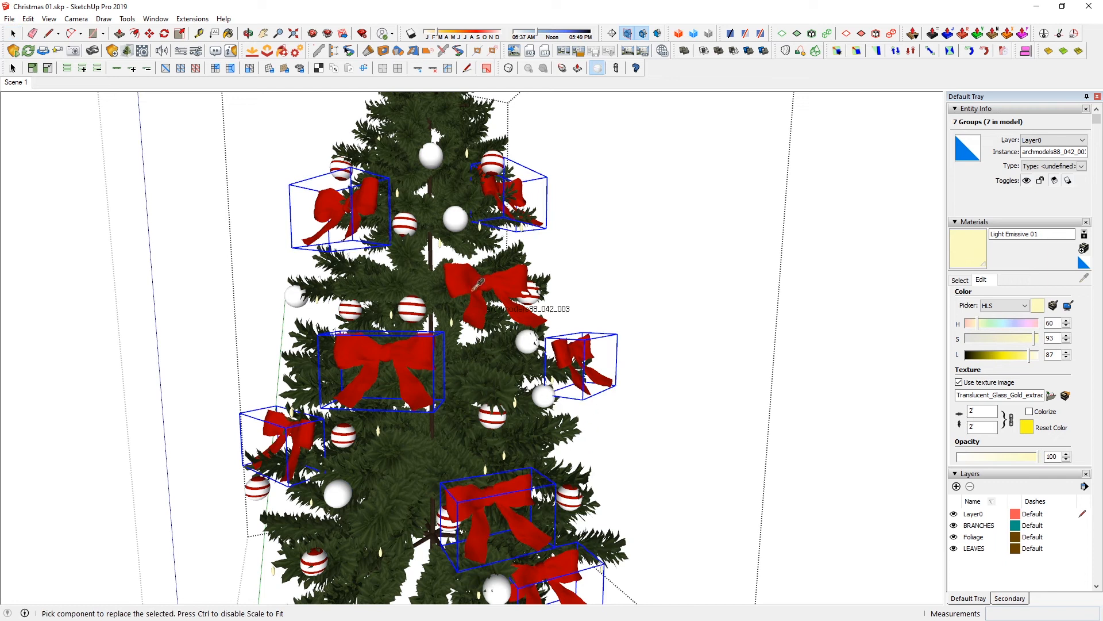
left_click(519, 281)
- Open one of the small lights on the tree to check its component copies, and close it again
middle_click_drag(519, 281, 447, 249)
double_click(477, 355)
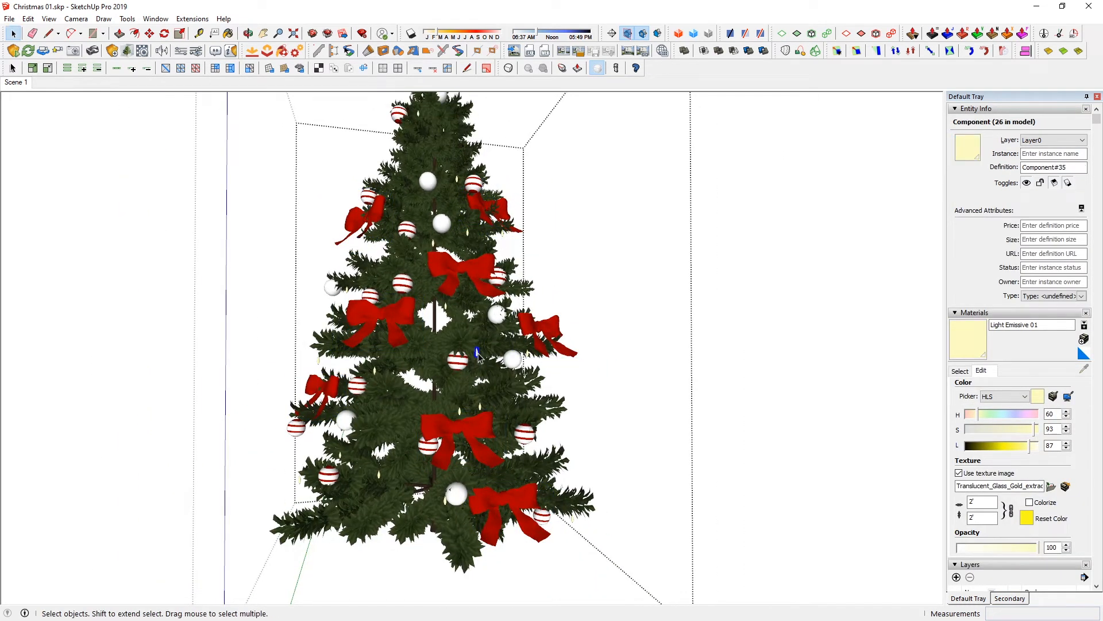
scroll(479, 358, "up", 1)
scroll(478, 357, "down", 2)
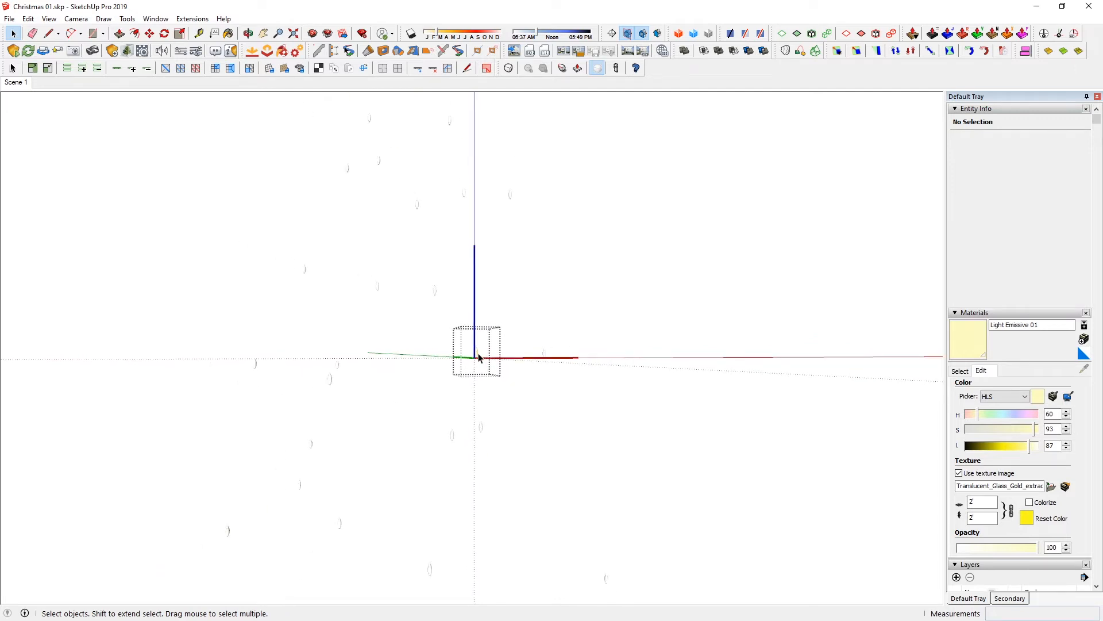
key("Escape")
- Open the nested group holding the tree's branches and trunk, and select the thin vertical trunk group
middle_click_drag(430, 321, 467, 319)
scroll(422, 408, "down", 1)
double_click(422, 409)
left_click(421, 409)
middle_click_drag(421, 409, 241, 367)
left_click(506, 411, "ctrl")
middle_click_drag(505, 411, 515, 389)
left_click(502, 412, "ctrl")
left_click(475, 423)
middle_click_drag(475, 422, 474, 368)
scroll(477, 365, "up", 5)
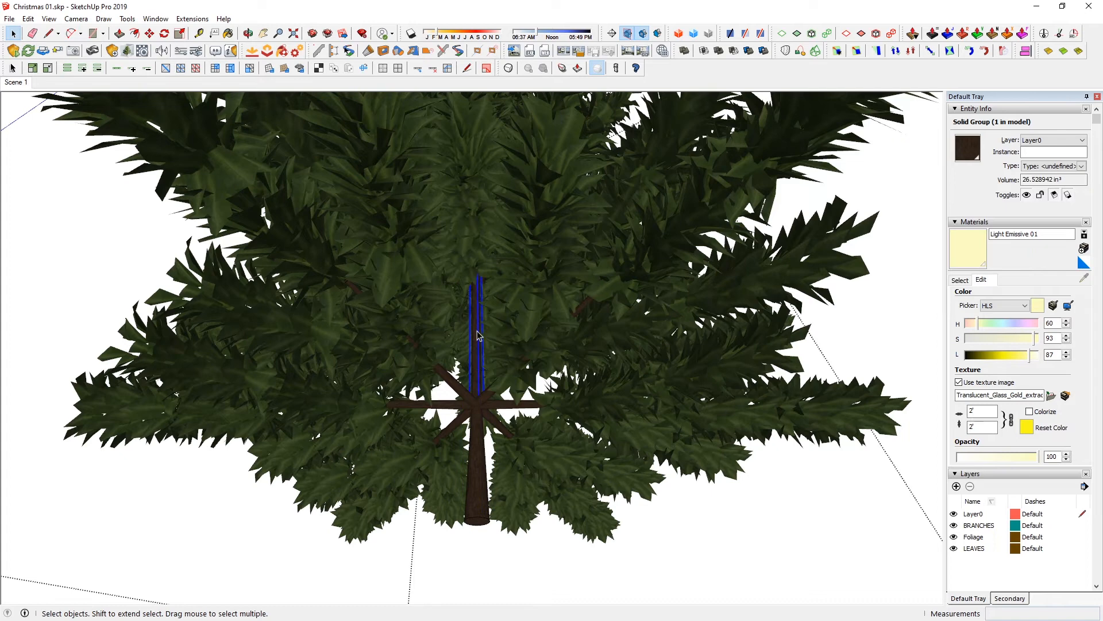
scroll(477, 335, "down", 10)
scroll(478, 332, "up", 10)
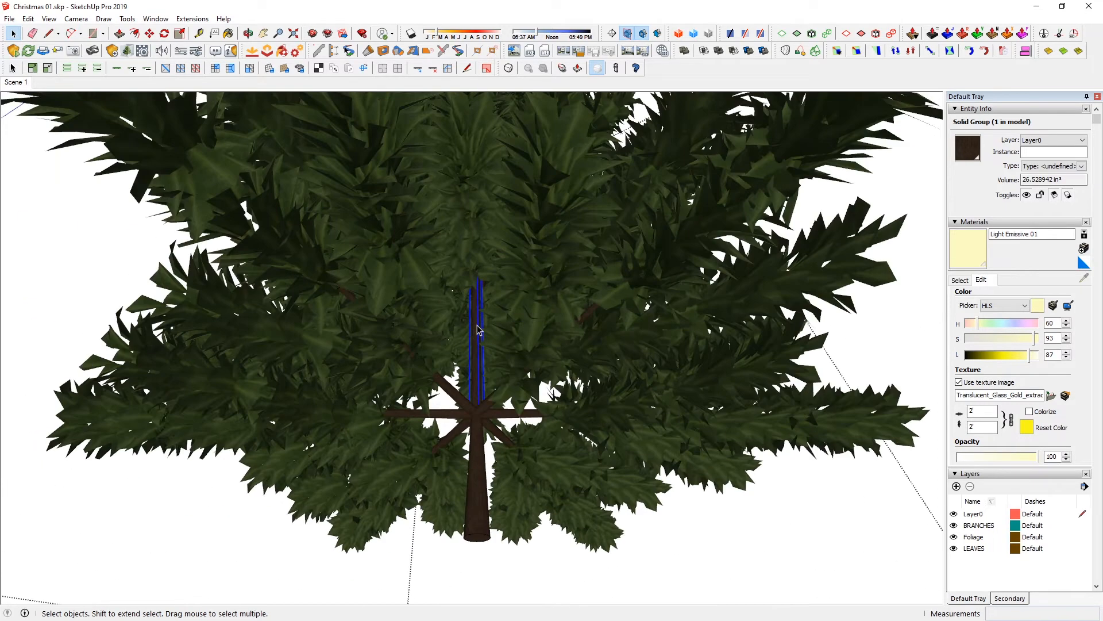
- Open the trunk group and thicken its side surface by 1 39/64" with Joint Push Pull
double_click(478, 326)
left_click(478, 326)
scroll(494, 585, "up", 5)
middle_click_drag(496, 557, 486, 327)
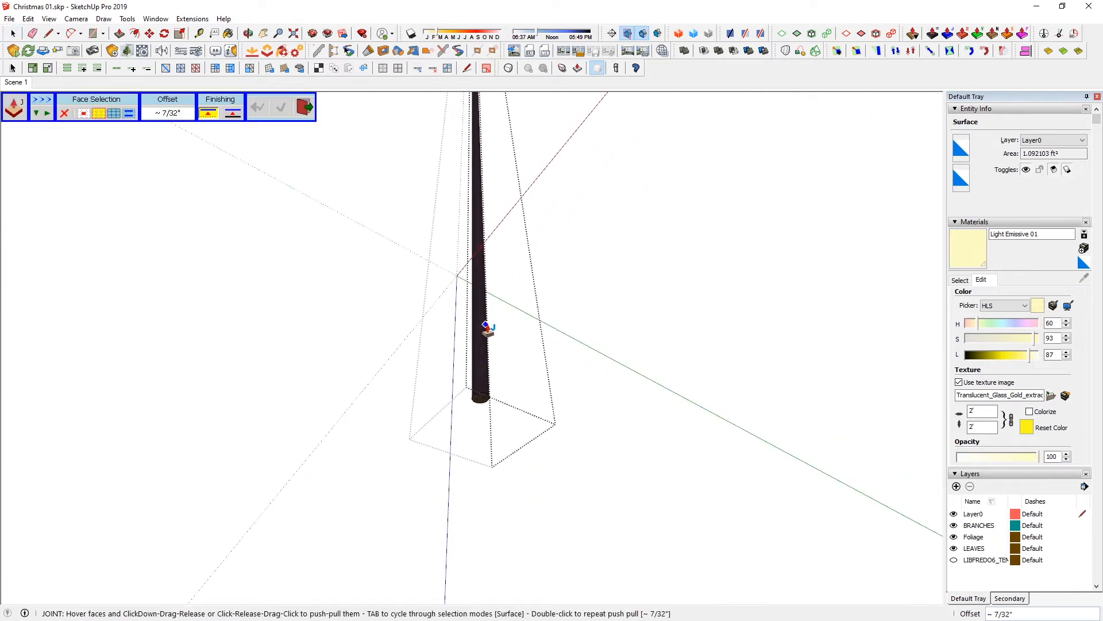
left_click_drag(488, 336, 507, 308)
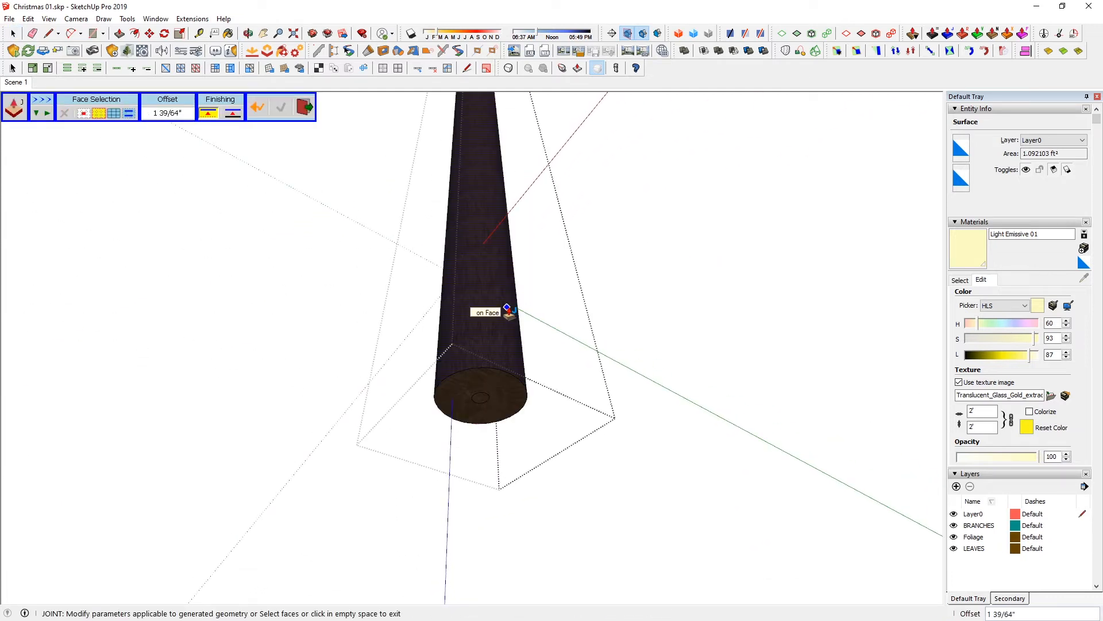
middle_click_drag(491, 278, 494, 262)
key("space")
- Leave the thickened trunk group and delete the separate lower trunk piece beneath it
key("Escape")
scroll(495, 338, "down", 3)
key("Delete")
double_click(494, 326)
key("p")
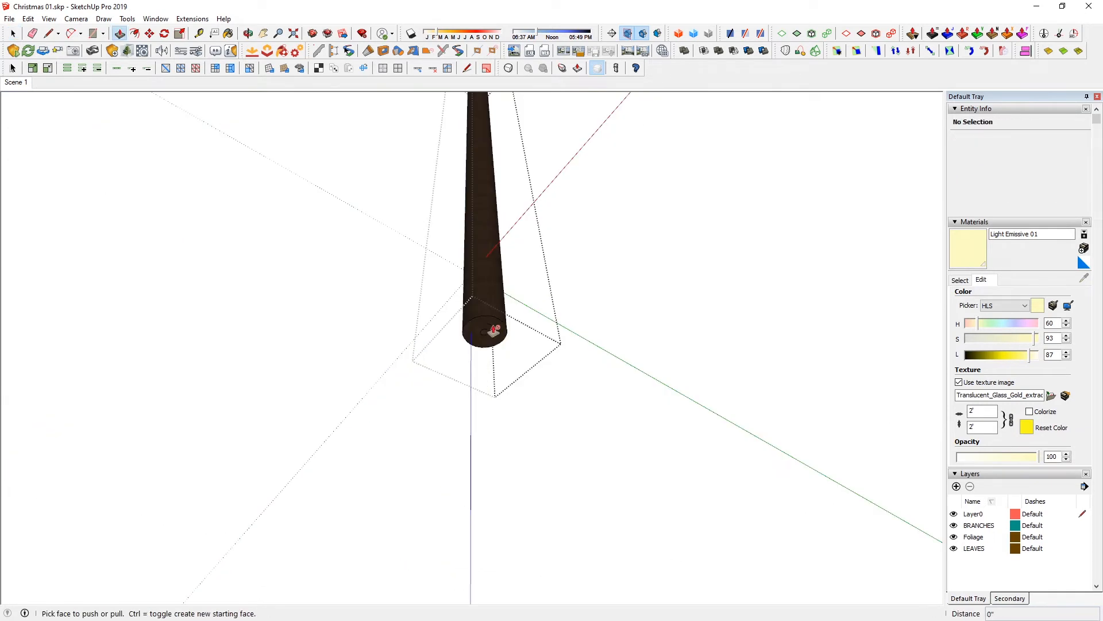
key("Escape")
- Scale the trunk downward from its bottom end so it extends further below the branches
left_click(487, 336)
key("s")
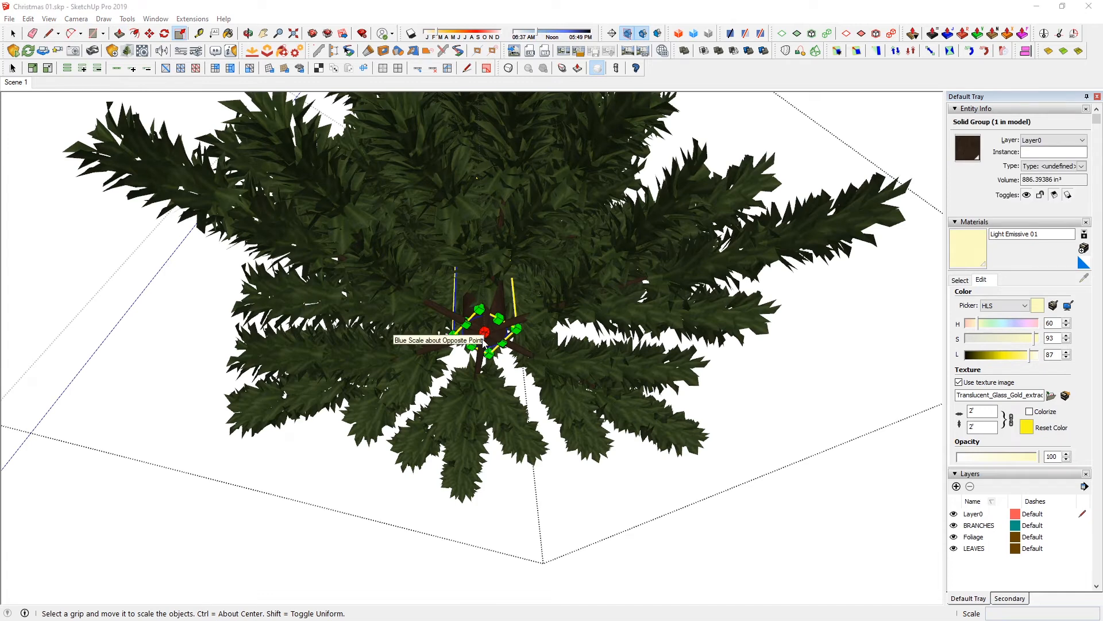
left_click_drag(484, 332, 489, 415)
middle_click_drag(489, 415, 484, 495)
scroll(484, 448, "down", 3)
middle_click_drag(477, 248, 475, 361)
scroll(475, 360, "down", 5)
key("space")
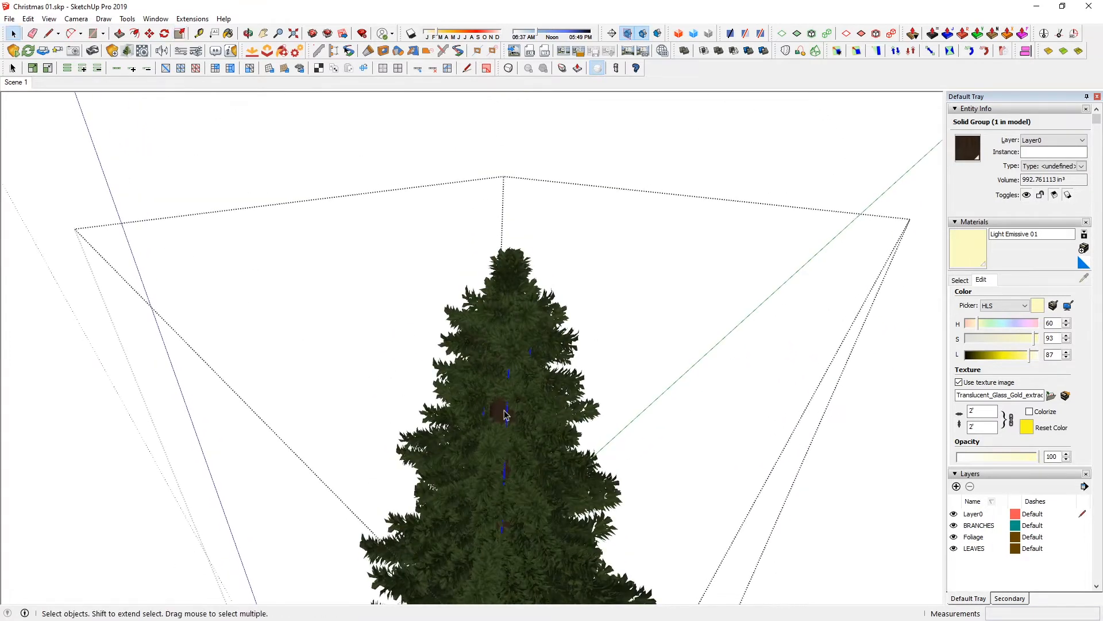
- Open the trunk group and erase the leftover geometry on its top end
double_click(505, 415)
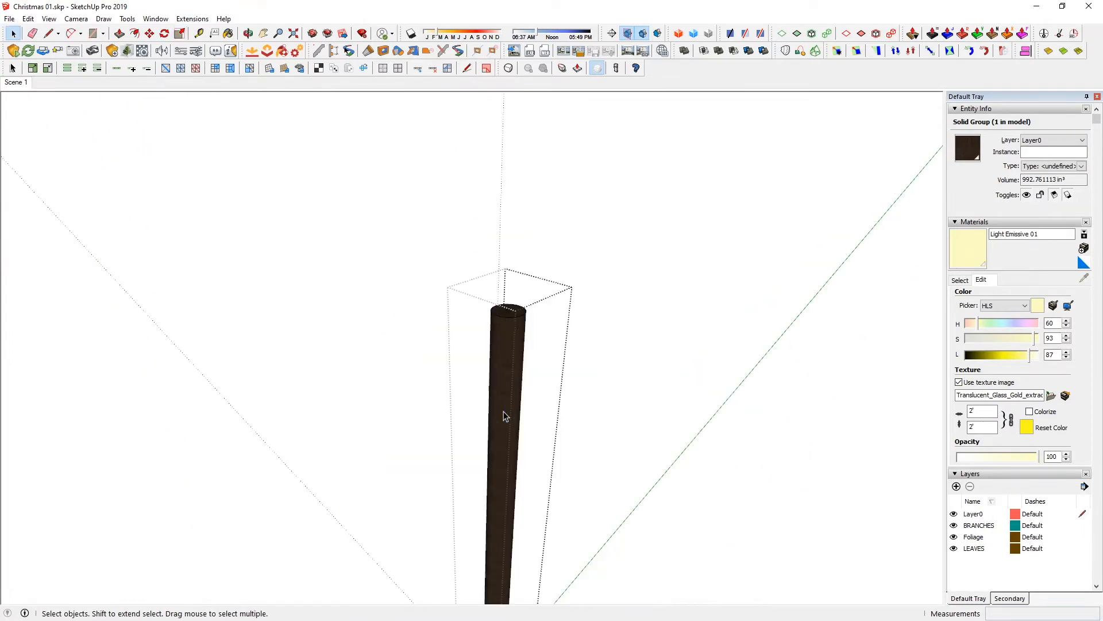
scroll(511, 314, "up", 10)
key("e")
left_click(510, 322)
middle_click_drag(528, 330, 543, 428)
- Rebuild the trunk's top cap by drawing a line across the open rim, and erase that line
key("space")
left_click(572, 467)
key("l")
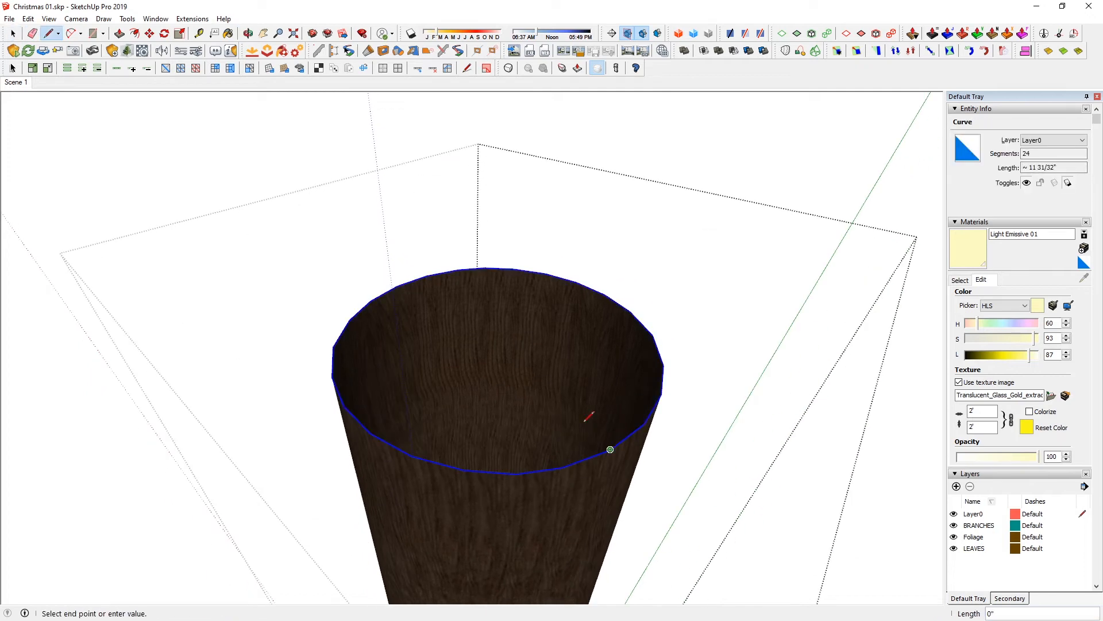
left_click(427, 276)
key("e")
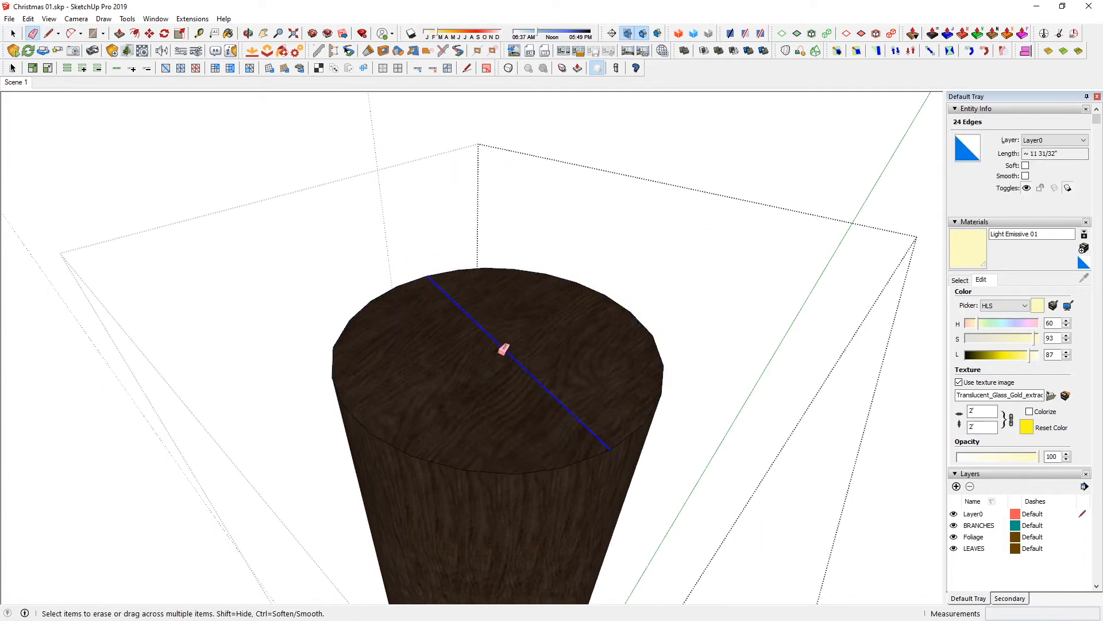
left_click(503, 349)
- Scale the trunk's top face down uniformly about its centre to taper the trunk, and close the group
key("space")
double_click(509, 351)
key("s")
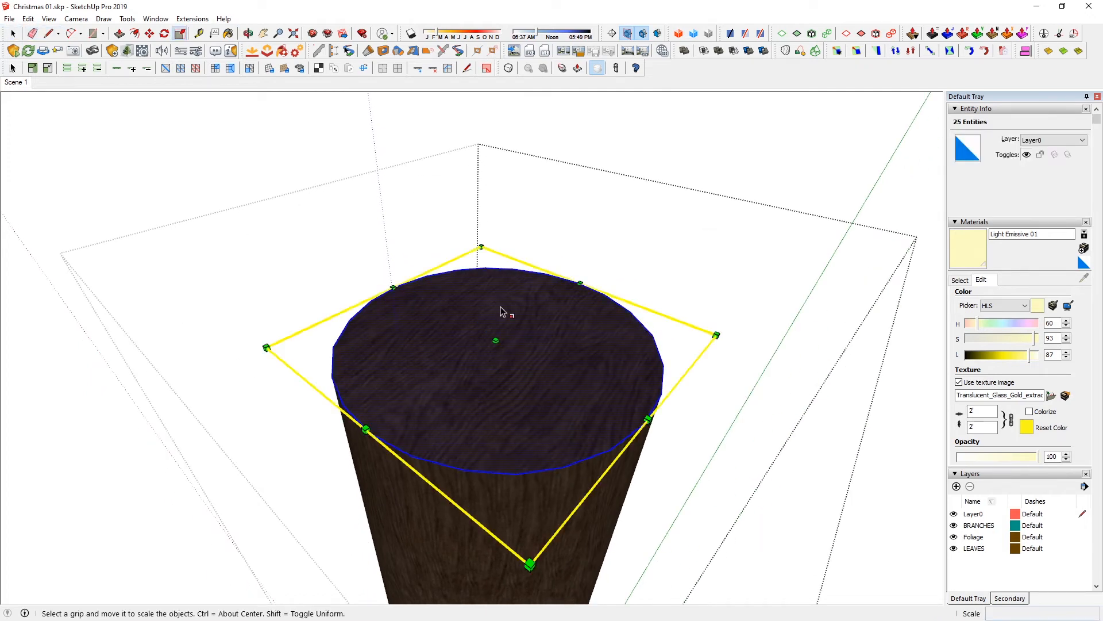
left_click(483, 247)
key("ctrl")
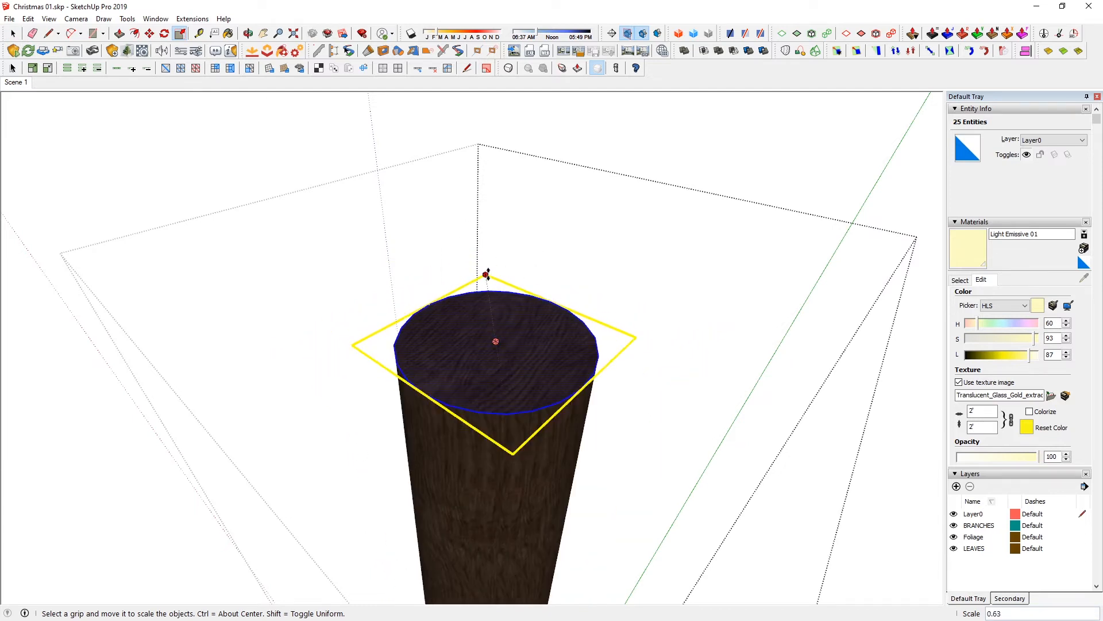
left_click(498, 330)
middle_click_drag(494, 342, 452, 330)
middle_click_drag(481, 395, 471, 271, "shift")
scroll(482, 374, "down", 2)
middle_click_drag(481, 374, 478, 338)
key("space")
key("Escape")
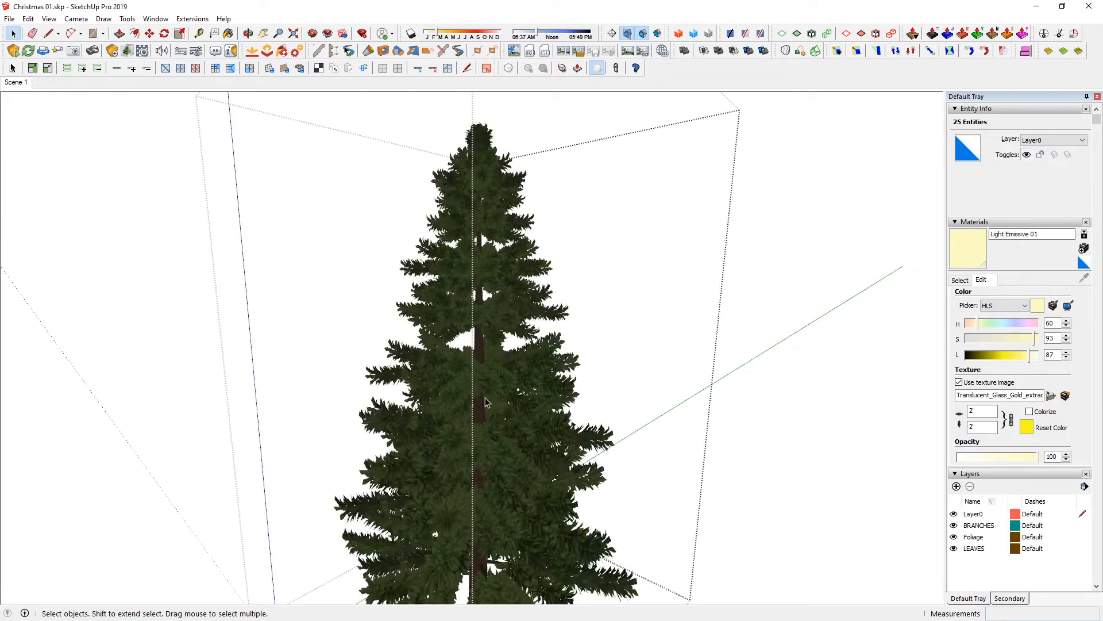
left_click(532, 368)
double_click(532, 368)
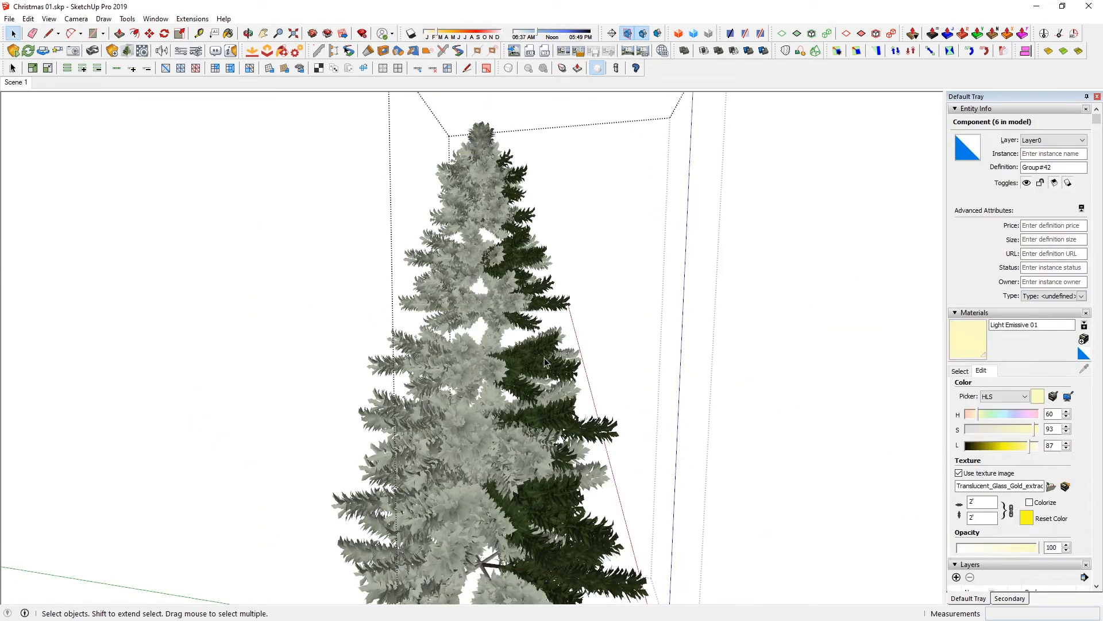
key("Escape")
- Open the foliage for editing, select all of its branch groups and rotate them 15 degrees around the trunk's vertical axis
middle_click_drag(467, 344, 503, 564)
double_click(480, 353)
left_click(480, 354)
scroll(440, 350, "down", 4)
key("ctrl+a")
middle_click_drag(473, 353, 311, 402)
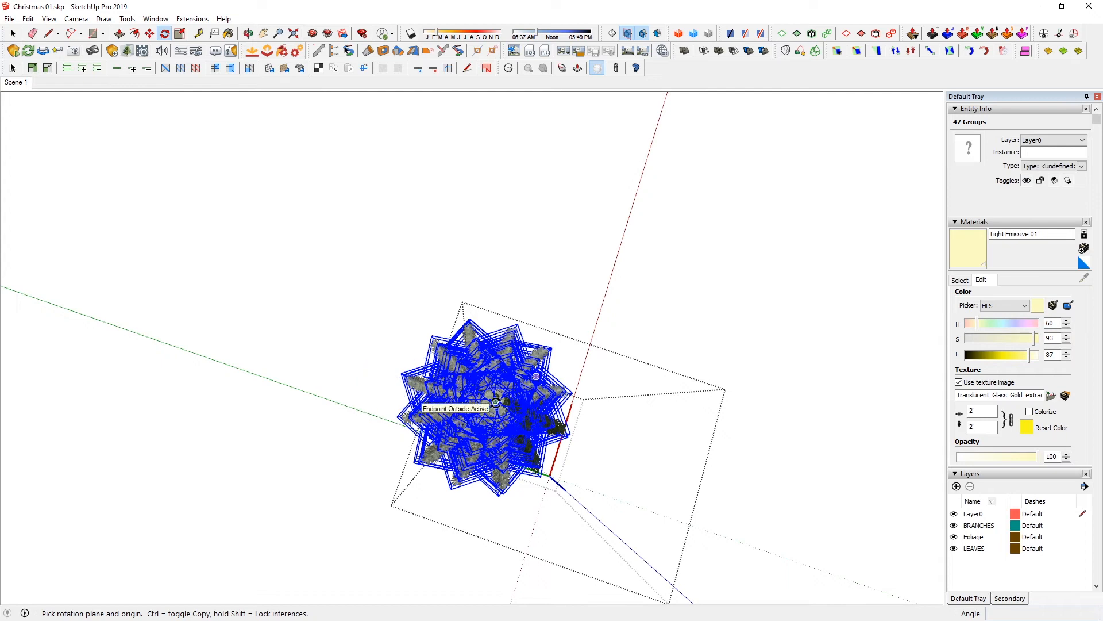
left_click(646, 448)
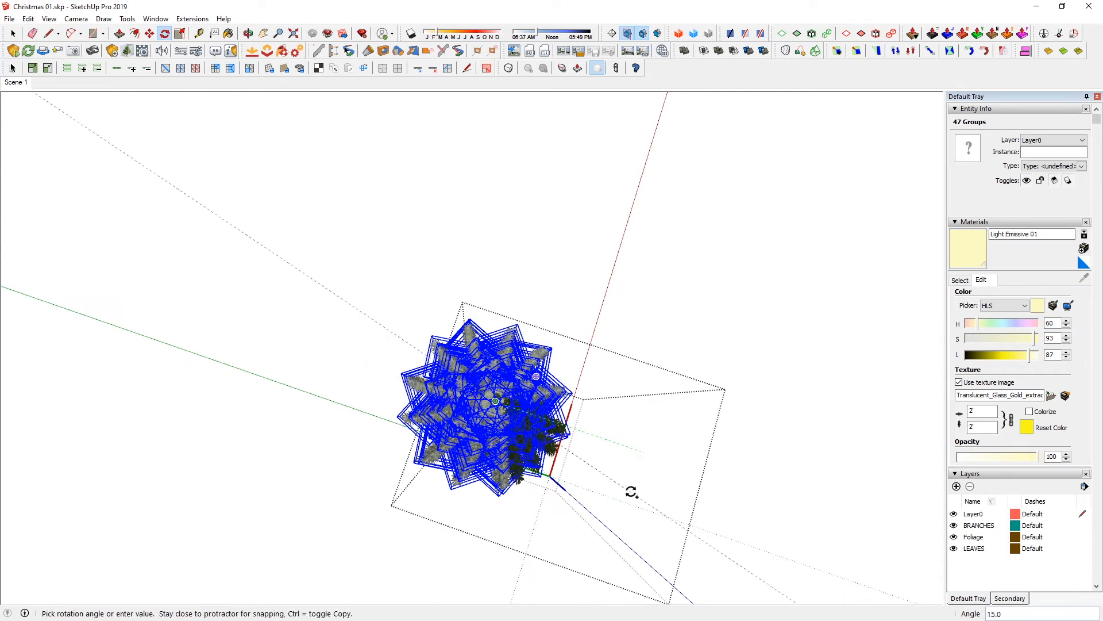
middle_click_drag(434, 478, 437, 154)
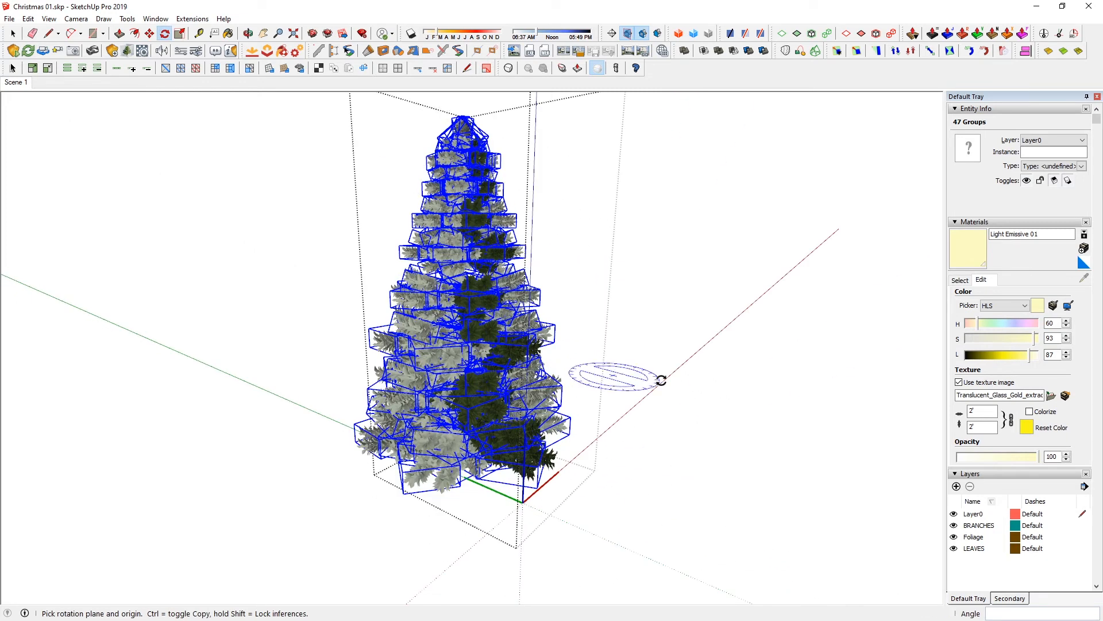
- Move the selected branch groups up about 5 3/4", and return to the decorated tree
key("m")
left_click(627, 360)
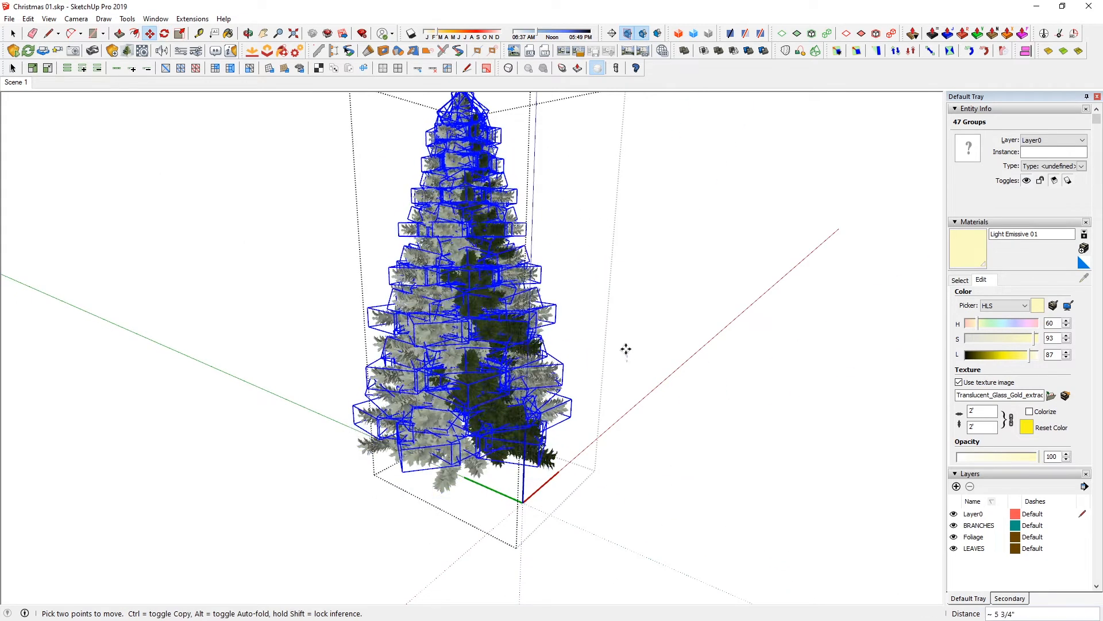
middle_click_drag(621, 357, 311, 288)
middle_click_drag(184, 242, 661, 403)
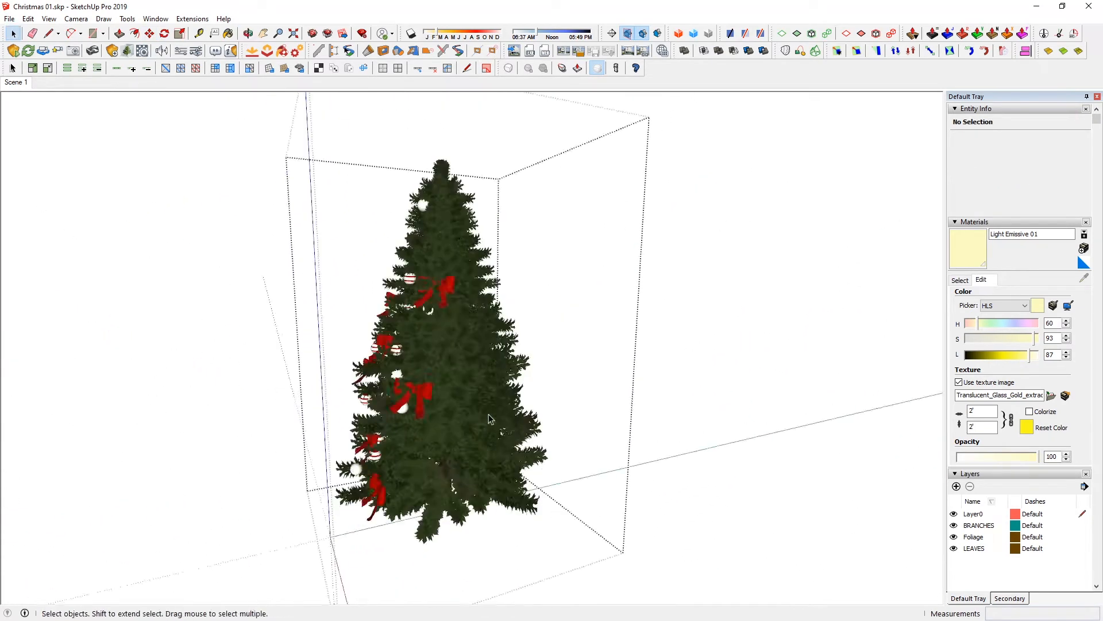
middle_click_drag(489, 419, 500, 375)
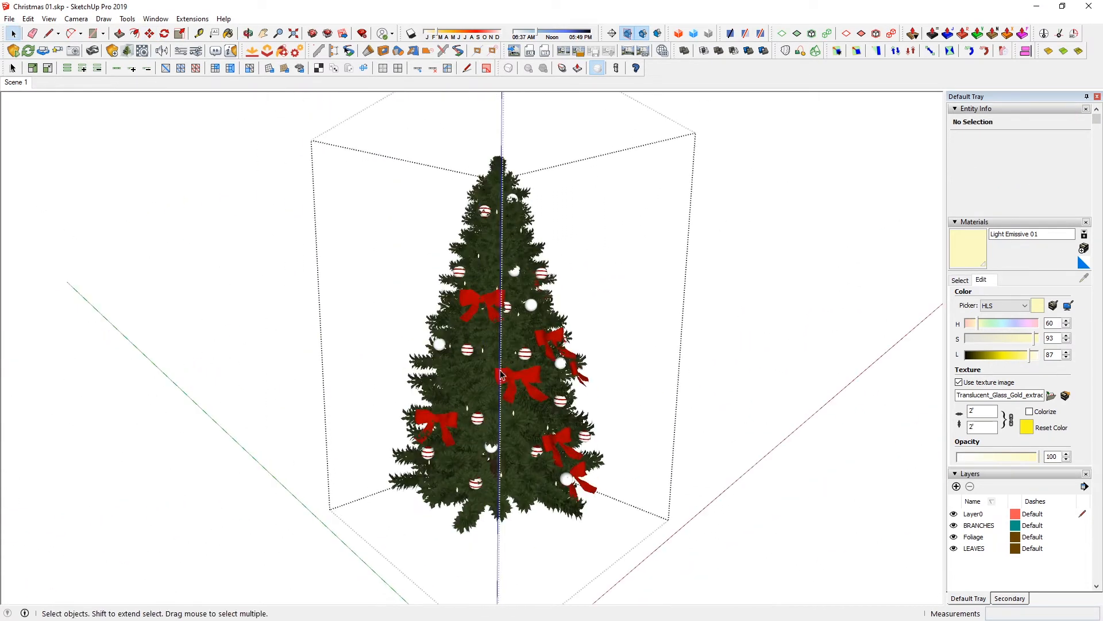
- Sample the white ball's default material and create a pale gold material named Reflective Gold 01 with HLS hue 53, saturation 53 and luminance 81
scroll(507, 374, "up", 5)
key("b")
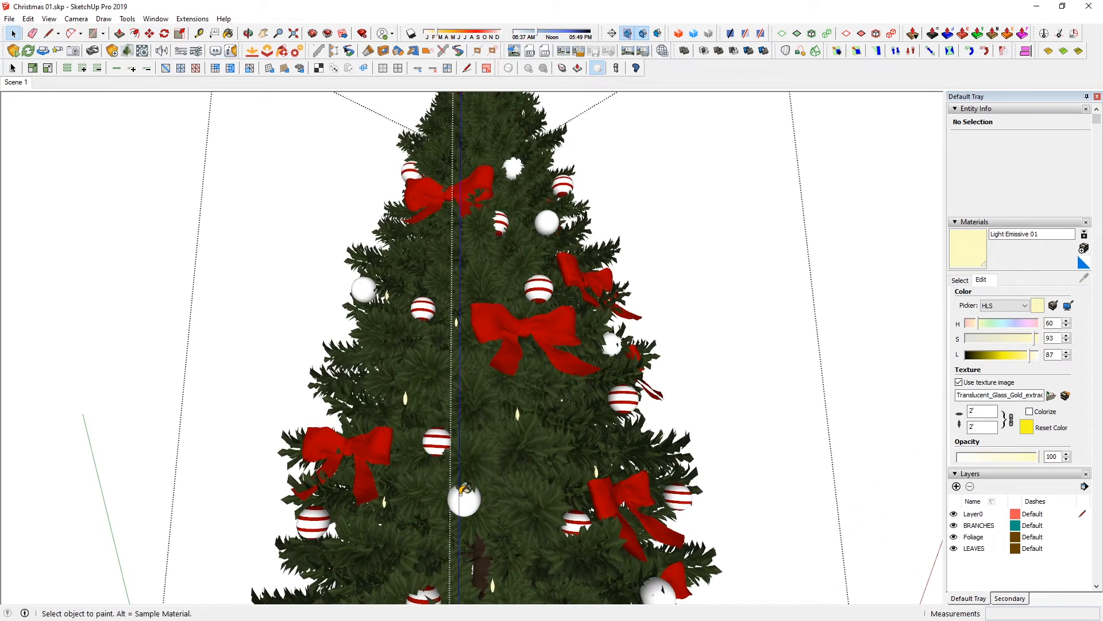
left_click(464, 502, "alt")
middle_click_drag(527, 457, 508, 491)
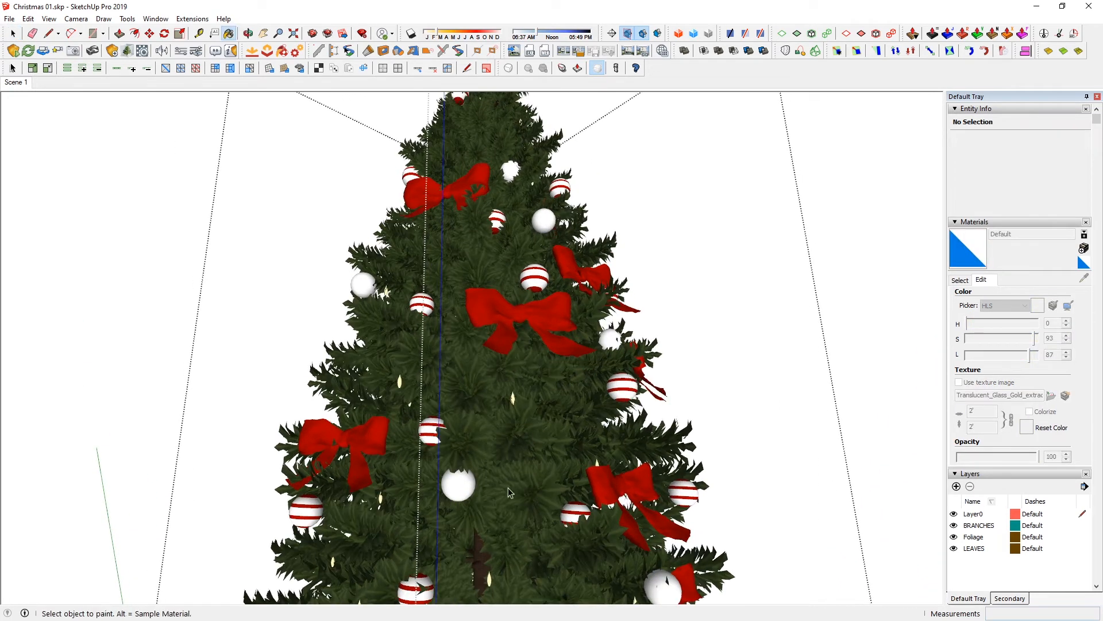
left_click(1084, 248)
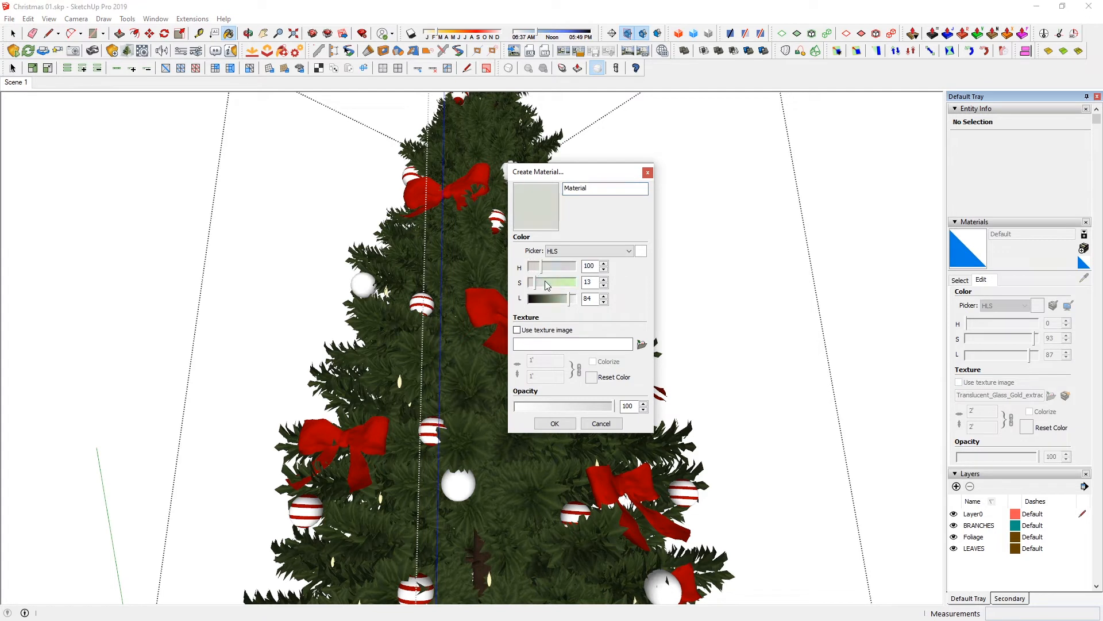
left_click_drag(541, 266, 557, 284)
left_click_drag(595, 189, 406, 173)
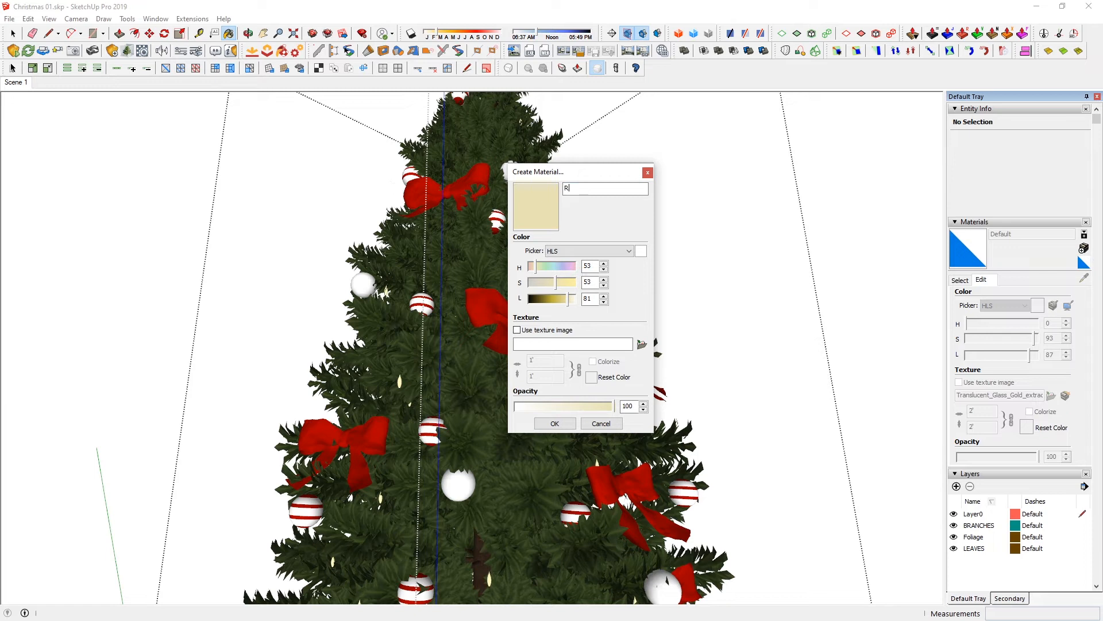
type("Reflective Gold 01")
left_click(555, 423)
- Select all instances of the plain white ball and paint them with Reflective Gold 01
right_click(457, 487)
mouse_move(598, 442)
left_click(711, 448)
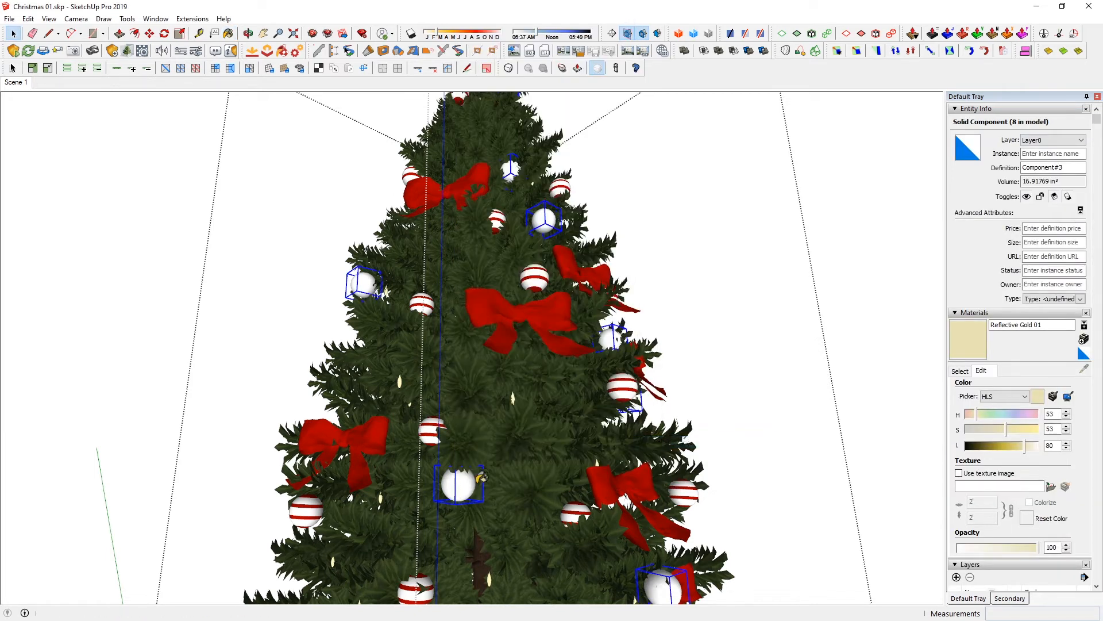
key("b")
left_click(467, 474)
key("space")
key("ctrl+t")
- Paint the Merry Christmas sign near the top of the tree with Reflective Gold 01
mouse_move(561, 359)
middle_mouse_down()
mouse_move(495, 387)
mouse_move(489, 429)
middle_mouse_up()
scroll(497, 388, "down", 3)
scroll(509, 190, "up", 6)
left_click(509, 190)
mouse_move(510, 189)
middle_mouse_down()
mouse_move(500, 348)
mouse_move(520, 268)
mouse_move(504, 343)
mouse_move(468, 396)
mouse_move(475, 424)
middle_mouse_up()
key("b")
left_click(500, 352)
key("space")
key("ctrl+t")
- Move the Merry Christmas sign about 4 9/32" so it sits clear of the foliage
scroll(486, 334, "down", 3)
left_click(457, 361)
key("m")
left_click(607, 396)
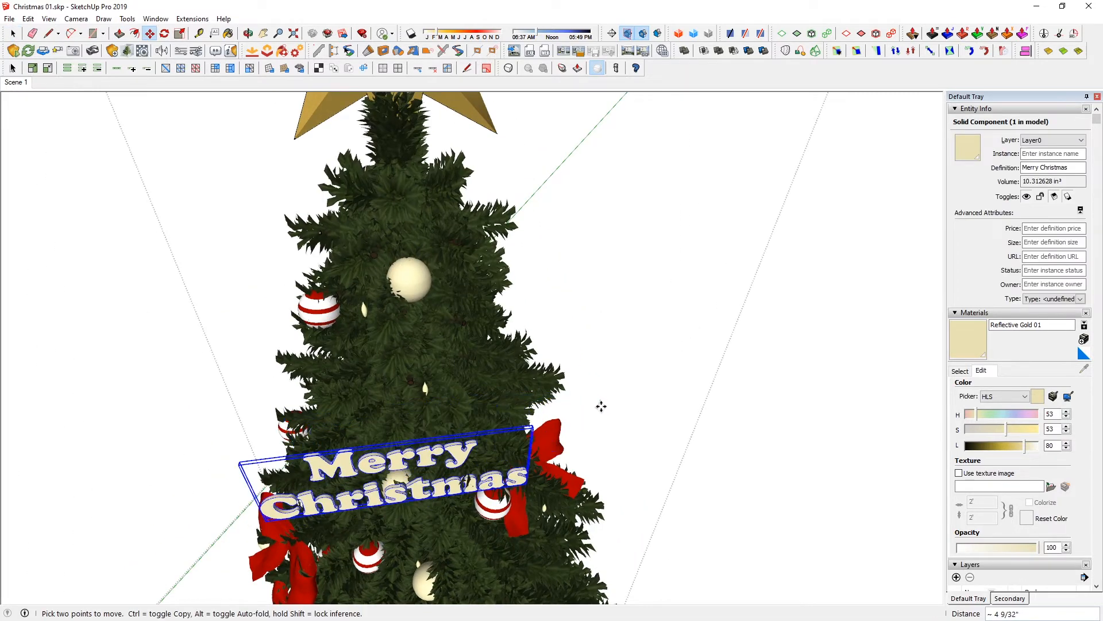
left_click(601, 407)
middle_click_drag(601, 407, 454, 367)
- Scale the Merry Christmas sign down and reposition it on the upper part of the tree
key("s")
left_click(138, 281)
left_click(187, 265)
middle_click_drag(322, 287, 517, 368)
left_click(638, 345)
left_click(586, 437)
key("m")
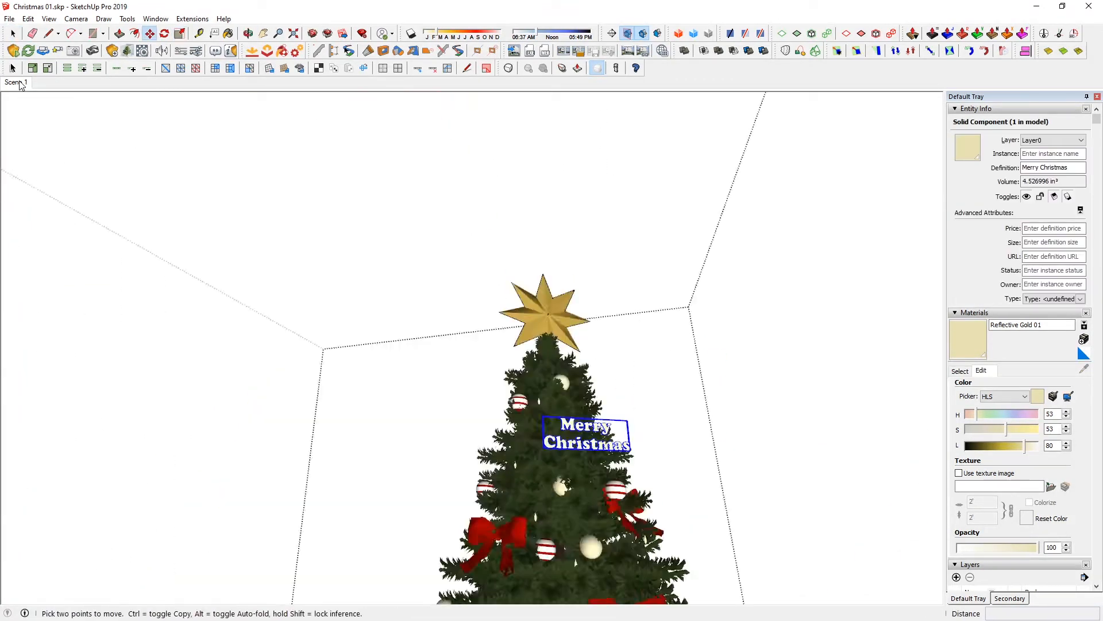
- Return to the Scene 1 view, then open the decorated tree and examine a striped ball up close
left_click(19, 83)
key("space")
key("Escape")
key("shift+p")
key("Return")
key("Return")
double_click(544, 419)
left_click(544, 420)
scroll(545, 419, "up", 4)
middle_click_drag(544, 420, 447, 383)
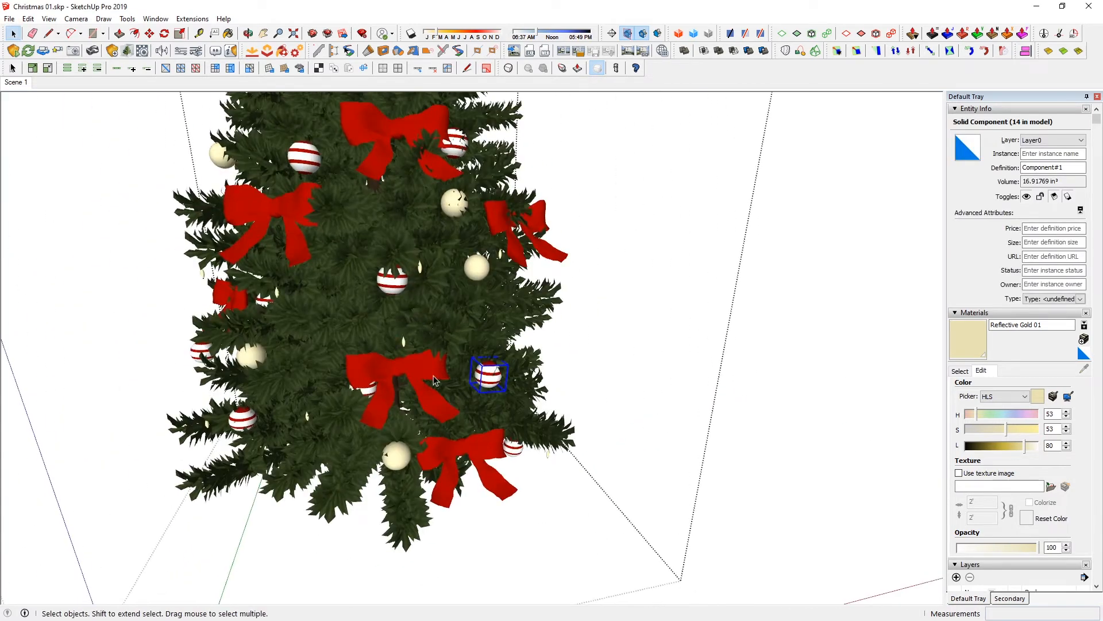
- Cut the silver pumpkin ornament from the loose ornaments group and paste it in place inside the decorated tree group
scroll(405, 335, "down", 1)
key("Escape")
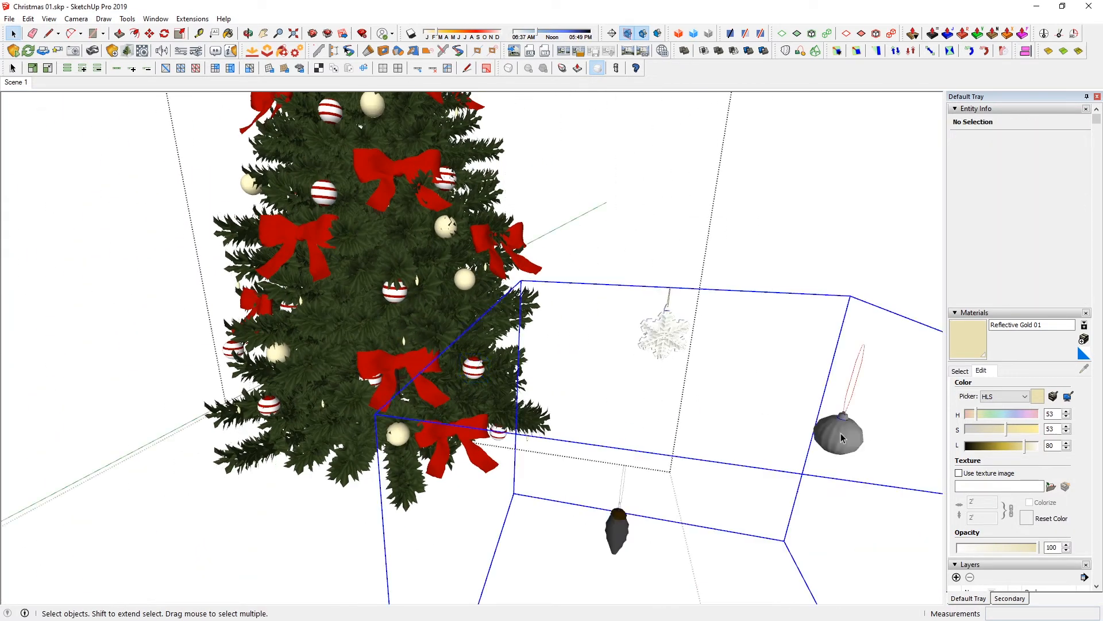
left_click(840, 437)
key("Delete")
key("Escape")
double_click(469, 374)
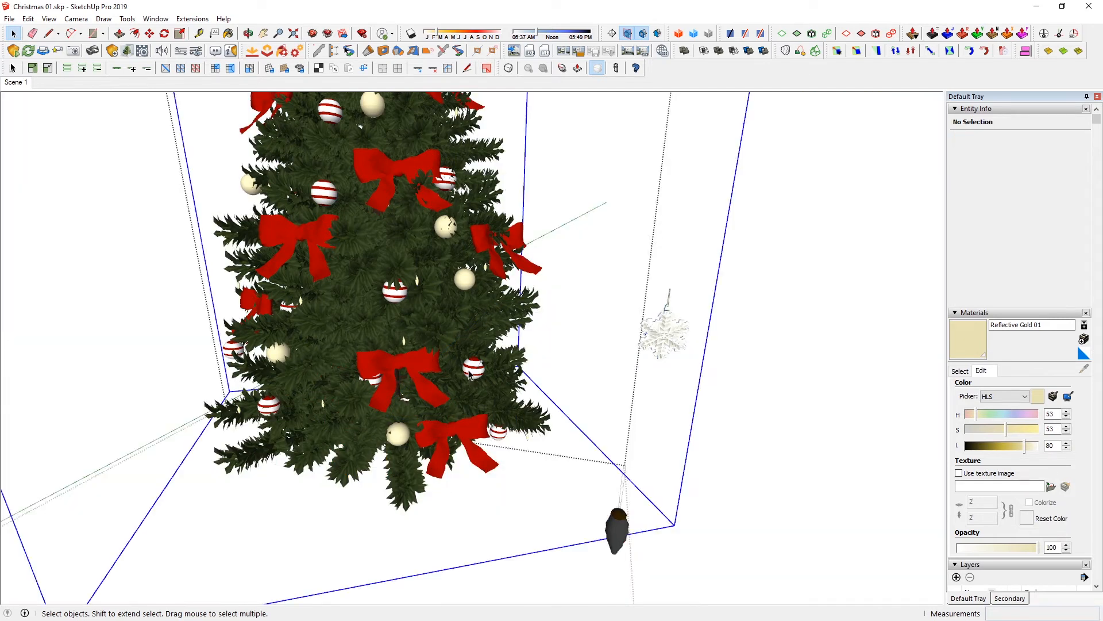
double_click(469, 374)
double_click(469, 374)
key("Escape")
key("ctrl+shift+v")
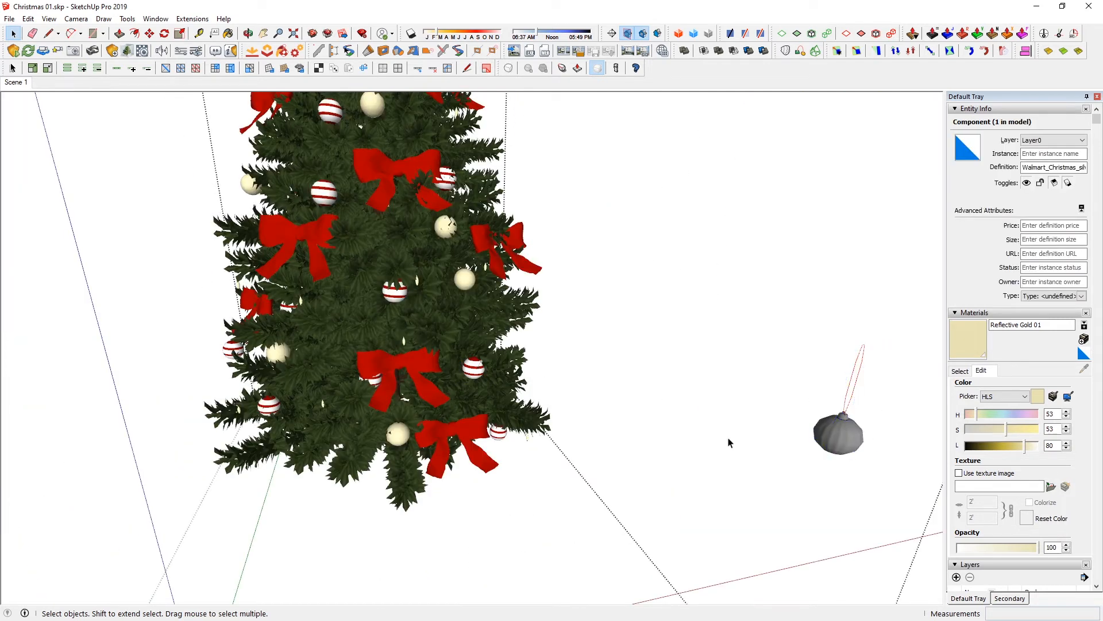
- Try to replace all striped balls with the silver pumpkin ornament, and undo the replacement
right_click(473, 379)
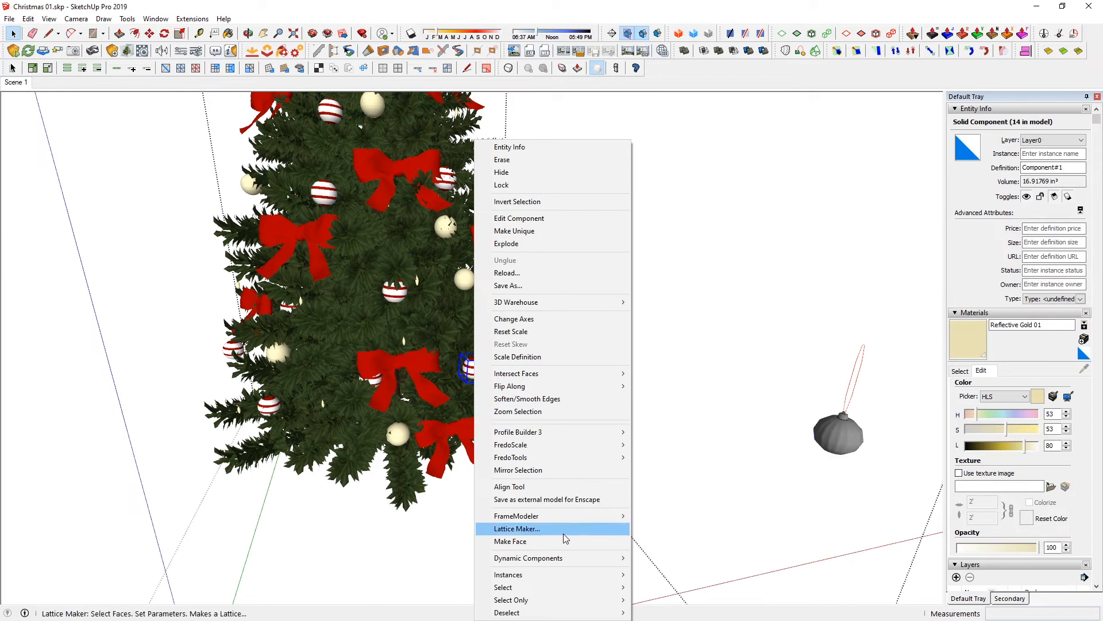
mouse_move(575, 574)
left_click(678, 578)
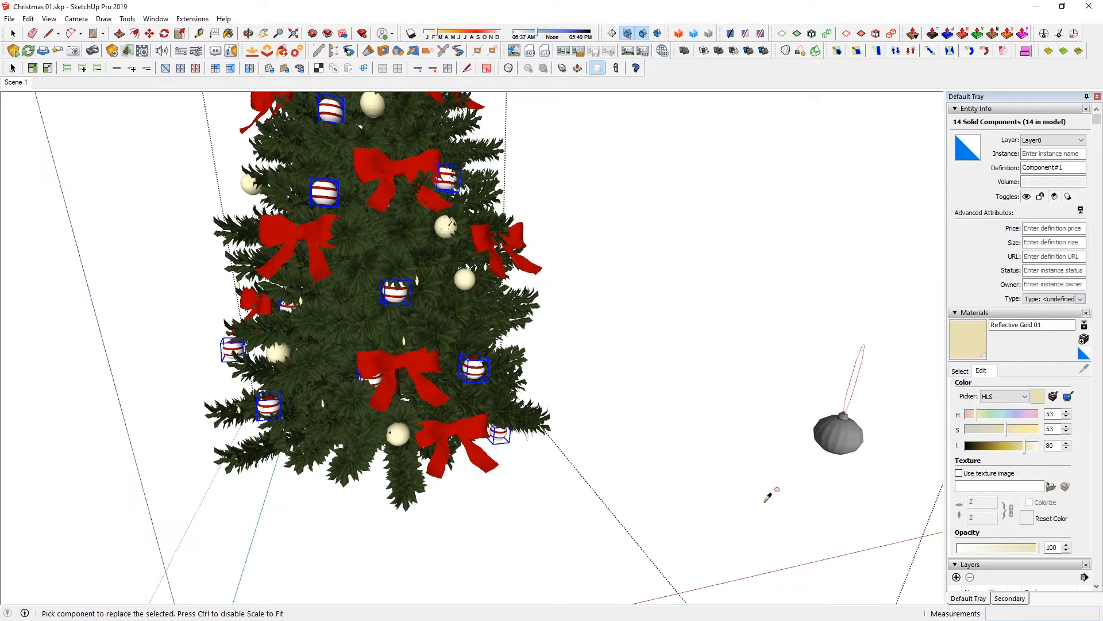
left_click(834, 435)
scroll(402, 279, "up", 10)
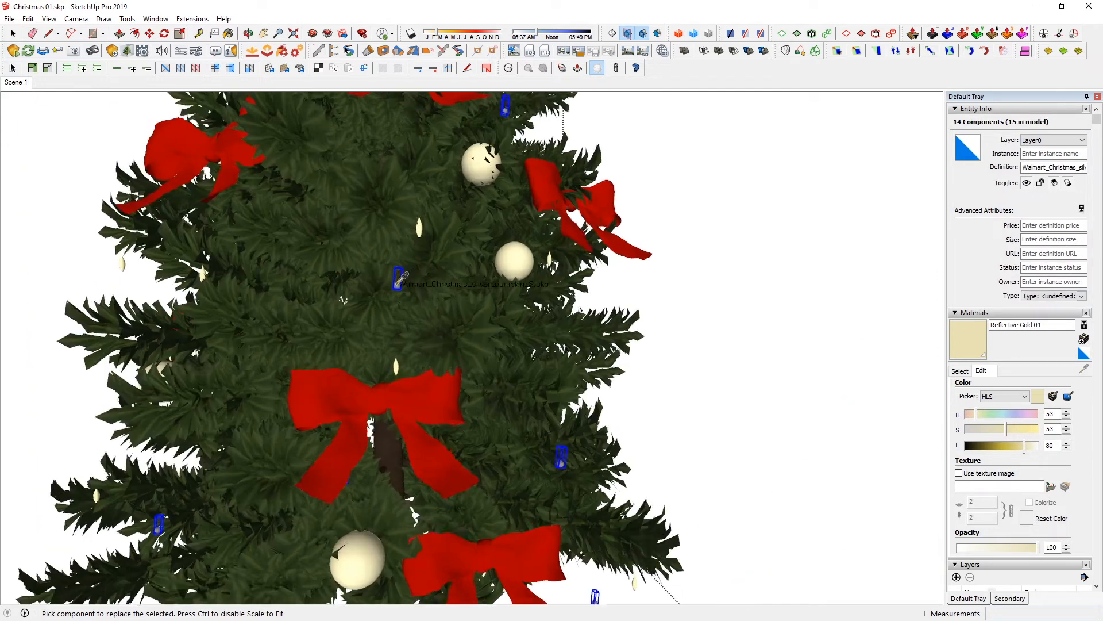
scroll(406, 274, "down", 10)
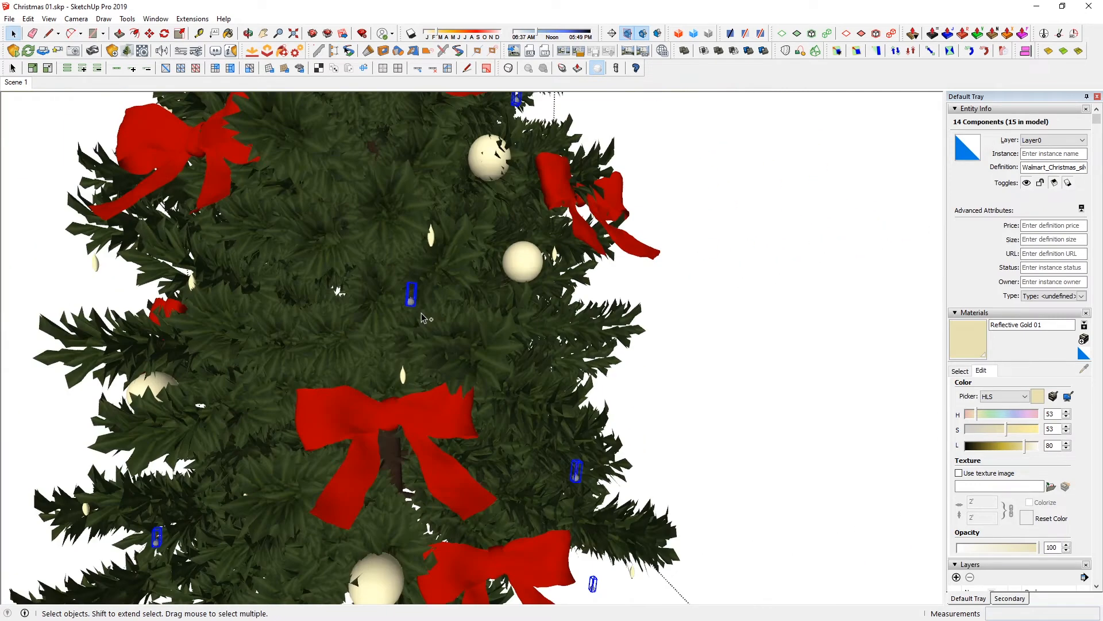
key("ctrl+z")
- Apply Scale Definition to the striped ball component
right_click(398, 279)
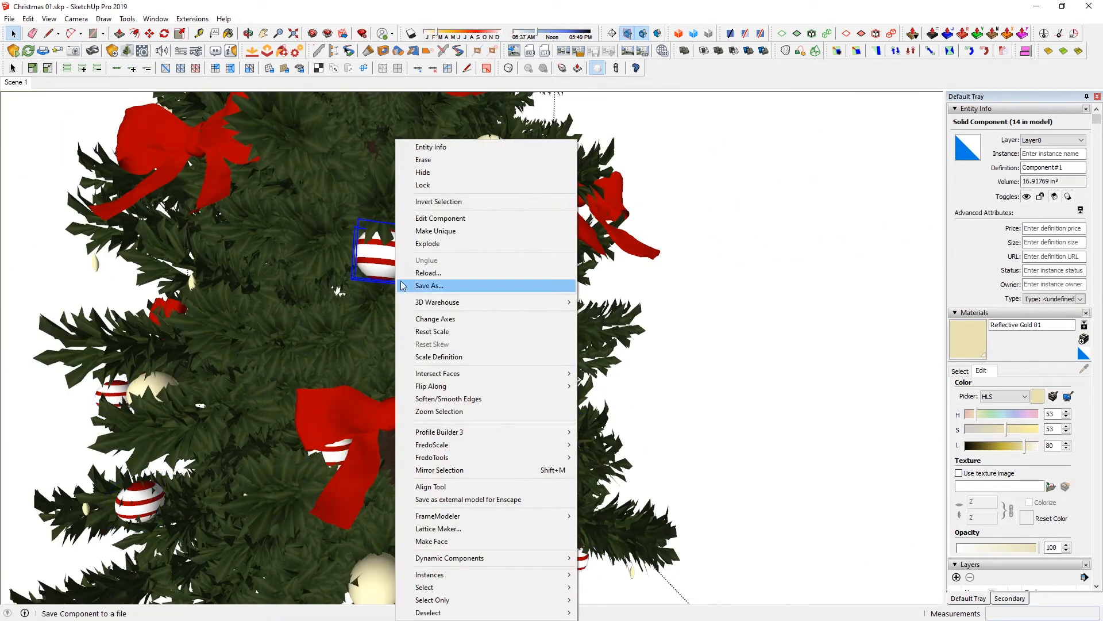
left_click(428, 360)
scroll(415, 334, "down", 4)
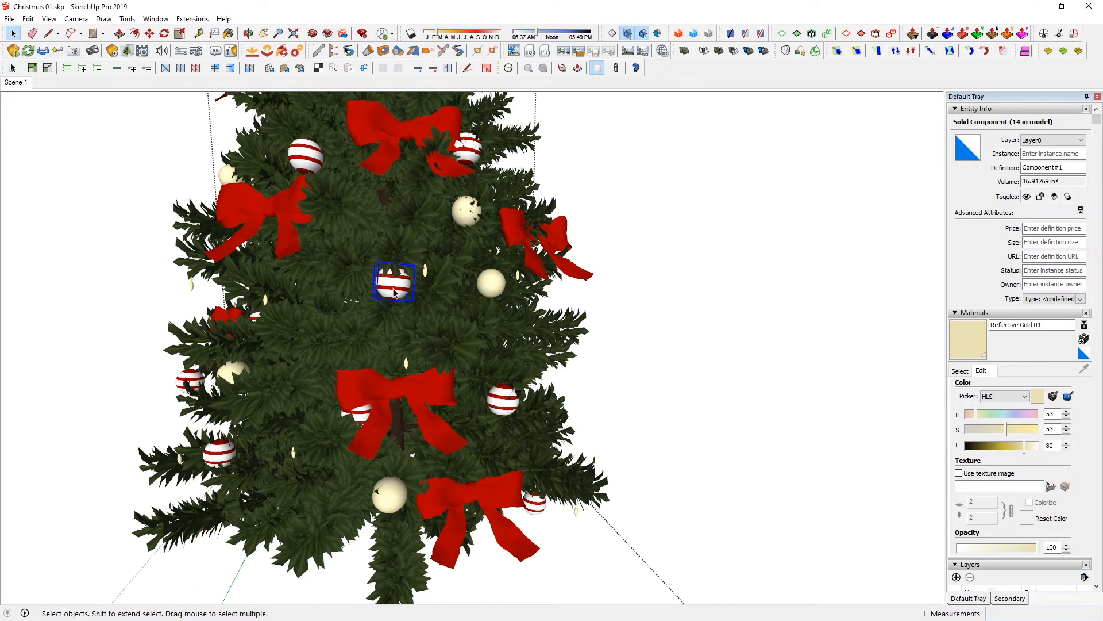
- Select all active instances of the striped ball and replace them with the silver pumpkin ornament
right_click(394, 291)
mouse_move(546, 574)
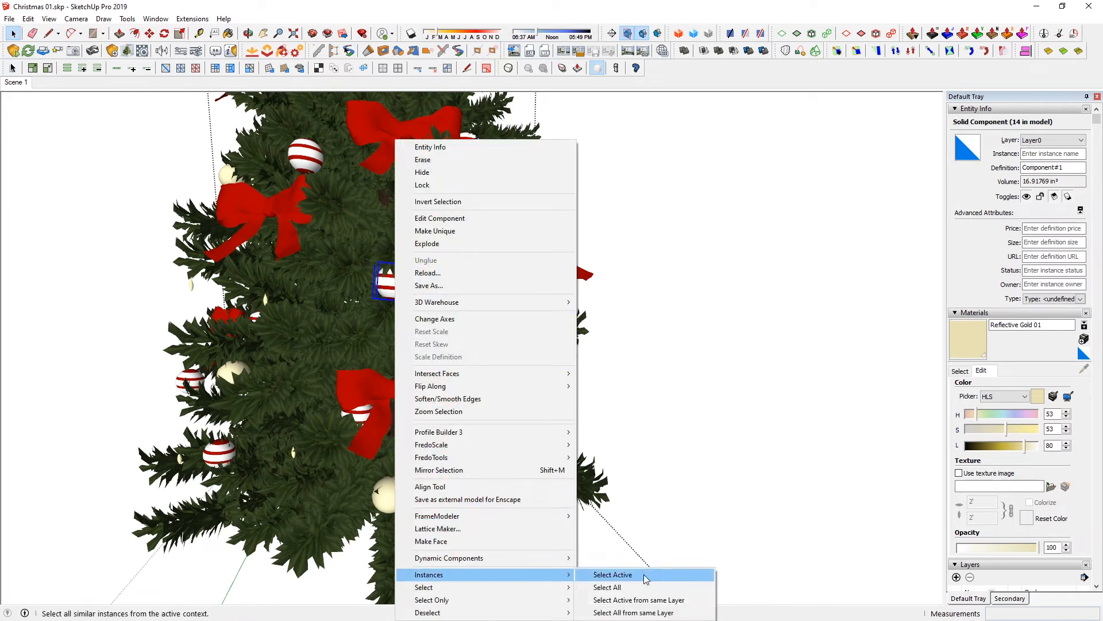
left_click(644, 574)
scroll(416, 371, "down", 5)
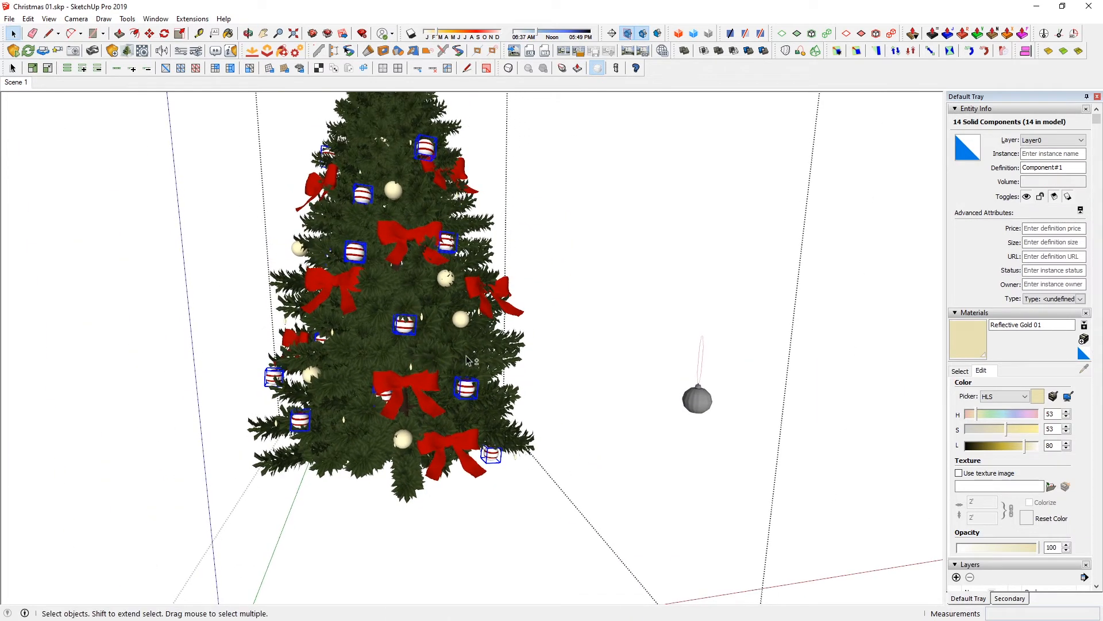
left_click(702, 398)
- Move the selected pumpkin ornaments up along the vertical axis among the branches, and deselect them
middle_click_drag(379, 345, 409, 288)
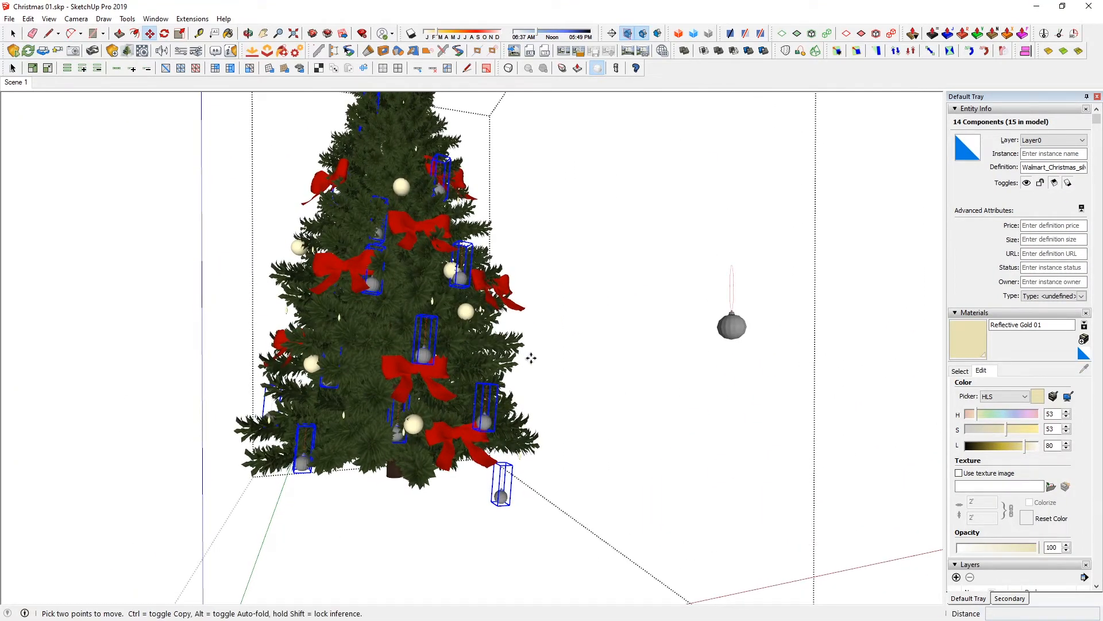
left_click(540, 338)
left_click(577, 337)
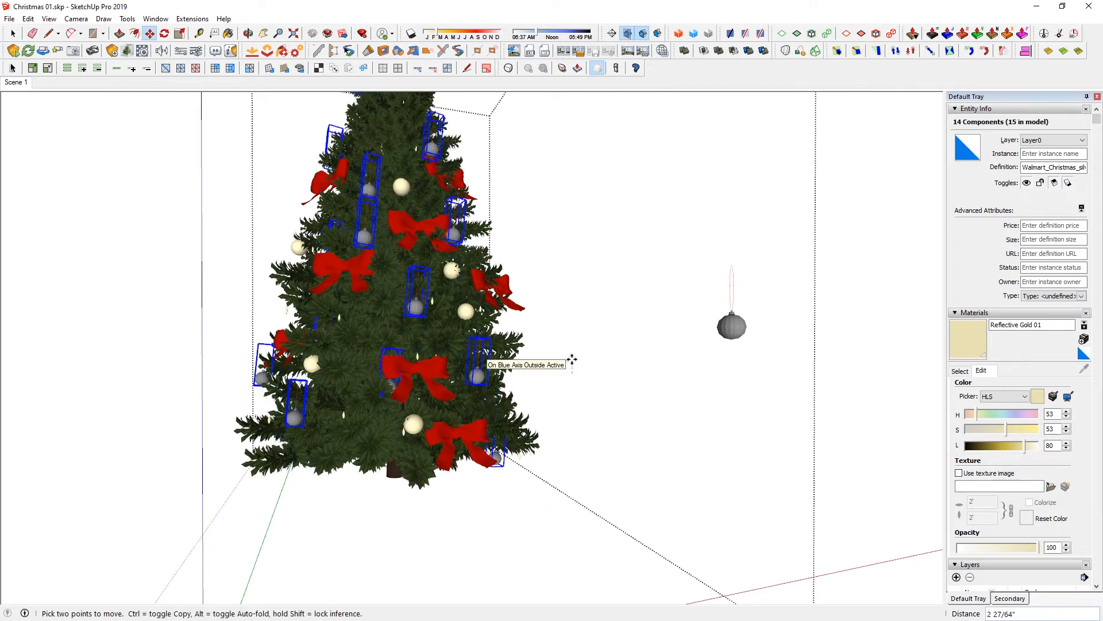
middle_click_drag(314, 305, 322, 367)
key("space")
left_click(253, 288)
- Sample the pumpkin ornament's material, rename it Silver Metal and set its luminance to 69
mouse_move(270, 293)
middle_mouse_down()
mouse_move(308, 214)
mouse_move(322, 281)
middle_mouse_up()
scroll(439, 317, "up", 5)
key("b")
left_click(443, 322, "alt")
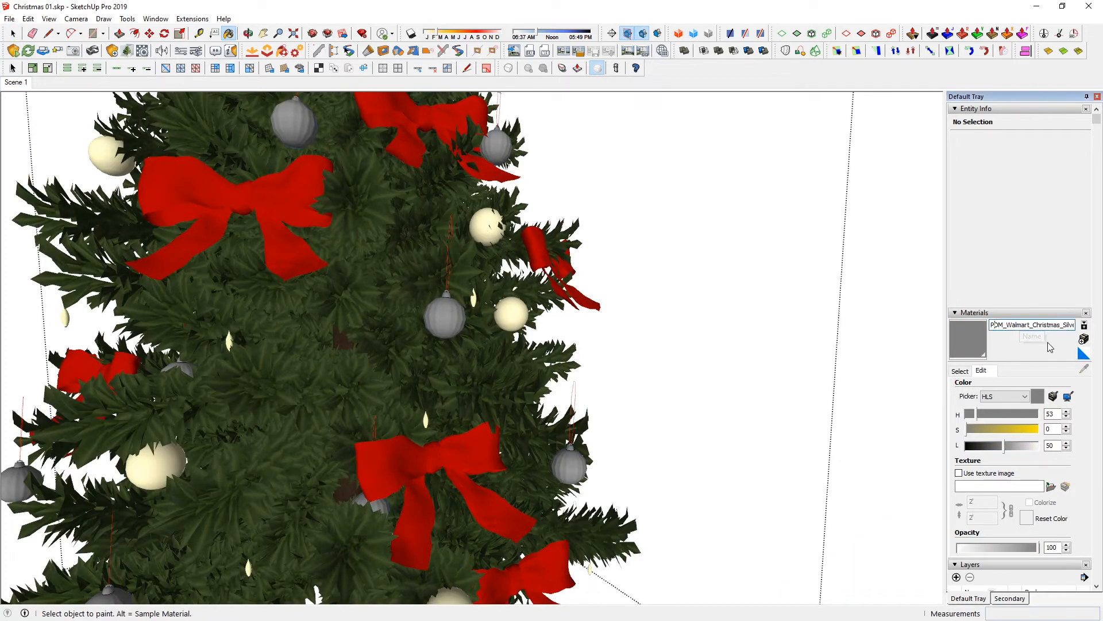
key("ctrl+a")
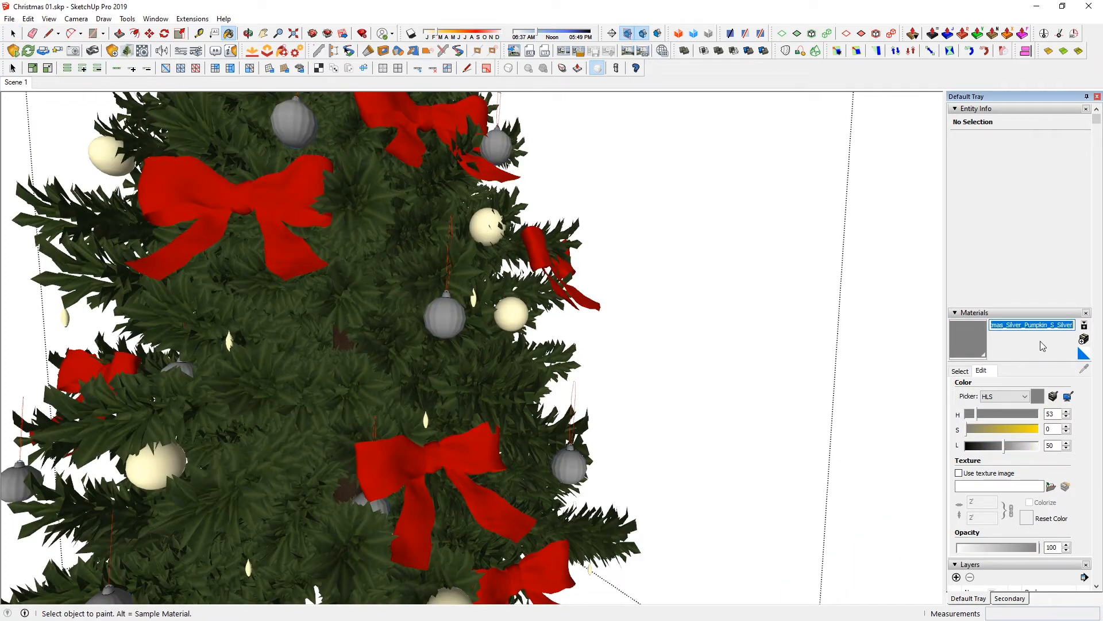
type("Ch")
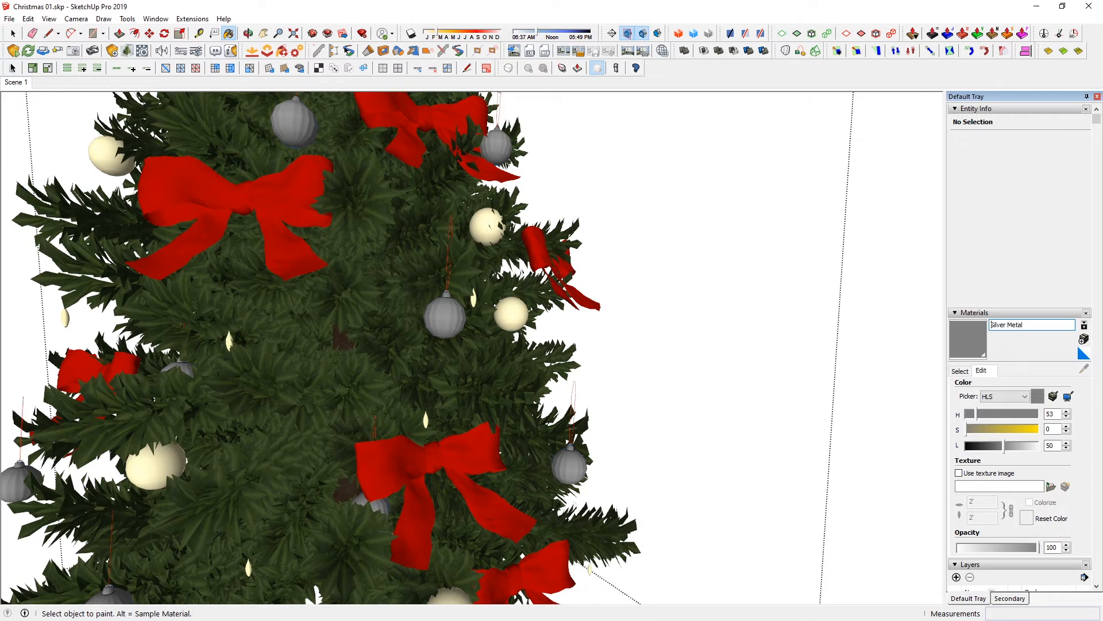
left_click_drag(1013, 450, 1017, 451)
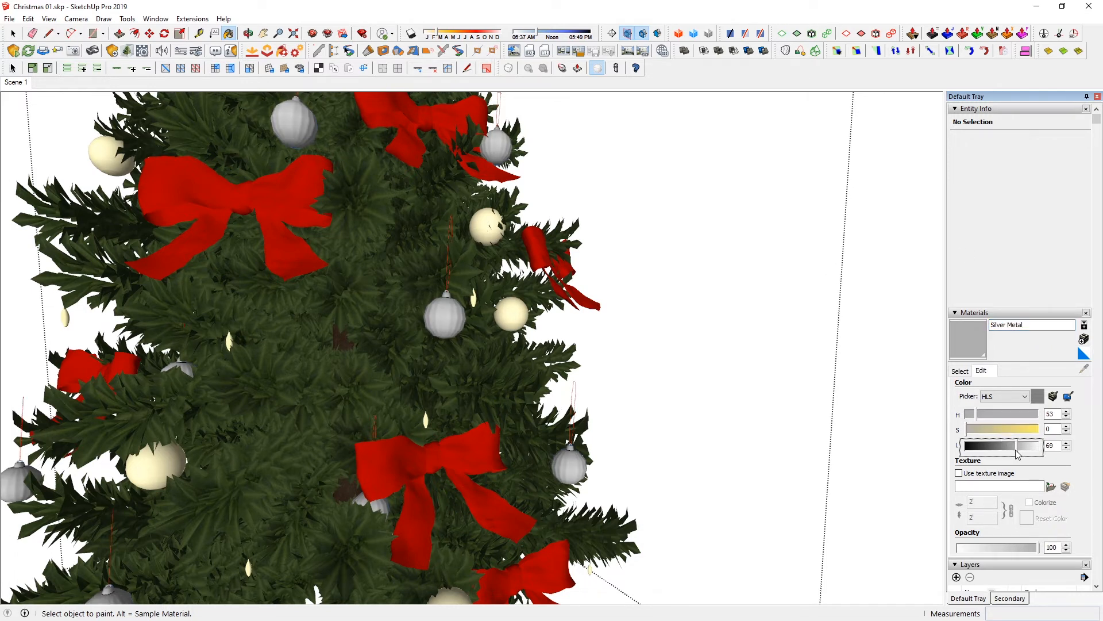
- Open the silver pumpkin ornament for editing, delete its hanging string and close the component
middle_click_drag(529, 425, 402, 397)
scroll(391, 387, "down", 4)
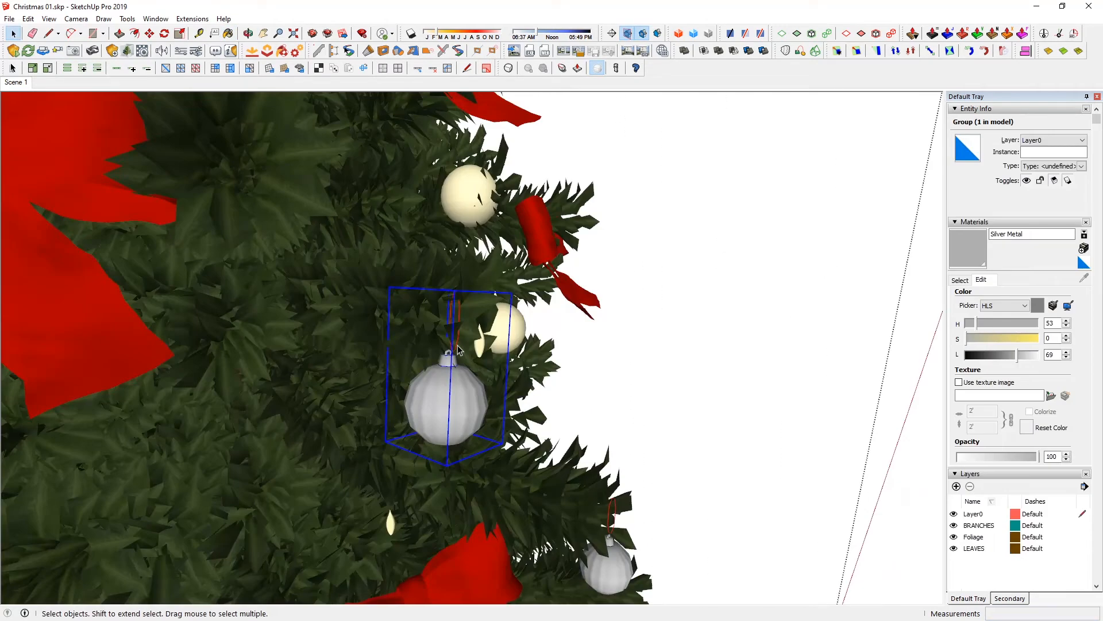
double_click(458, 348)
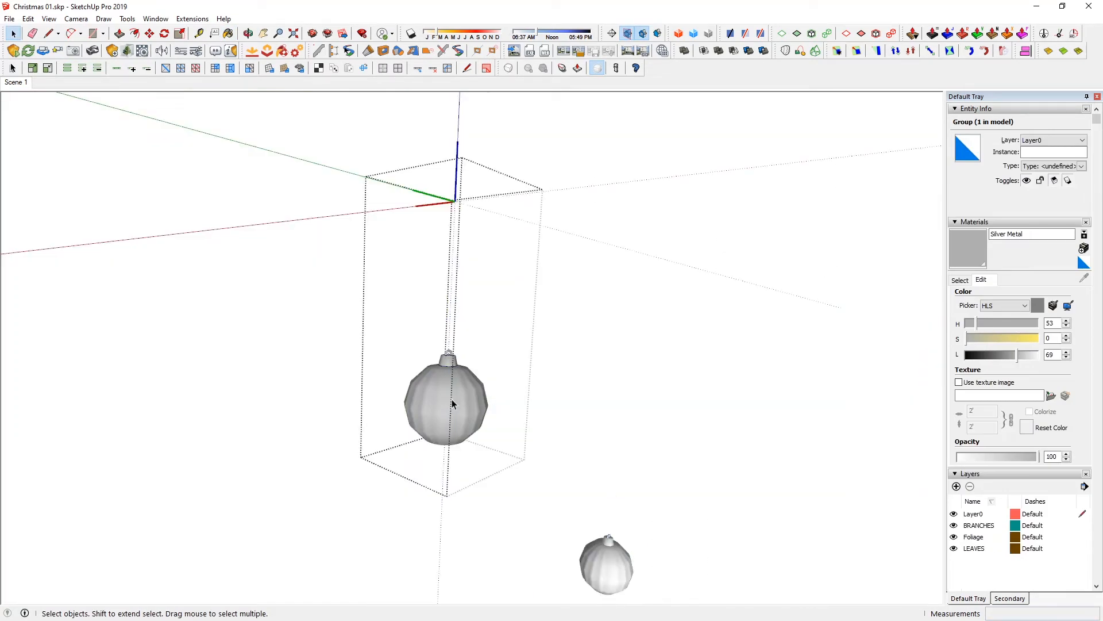
key("Escape")
- Open a light bulb component on the tree and draw intersecting horizontal and vertical circles of 33/64" radius beside the bulb
scroll(450, 398, "down", 6)
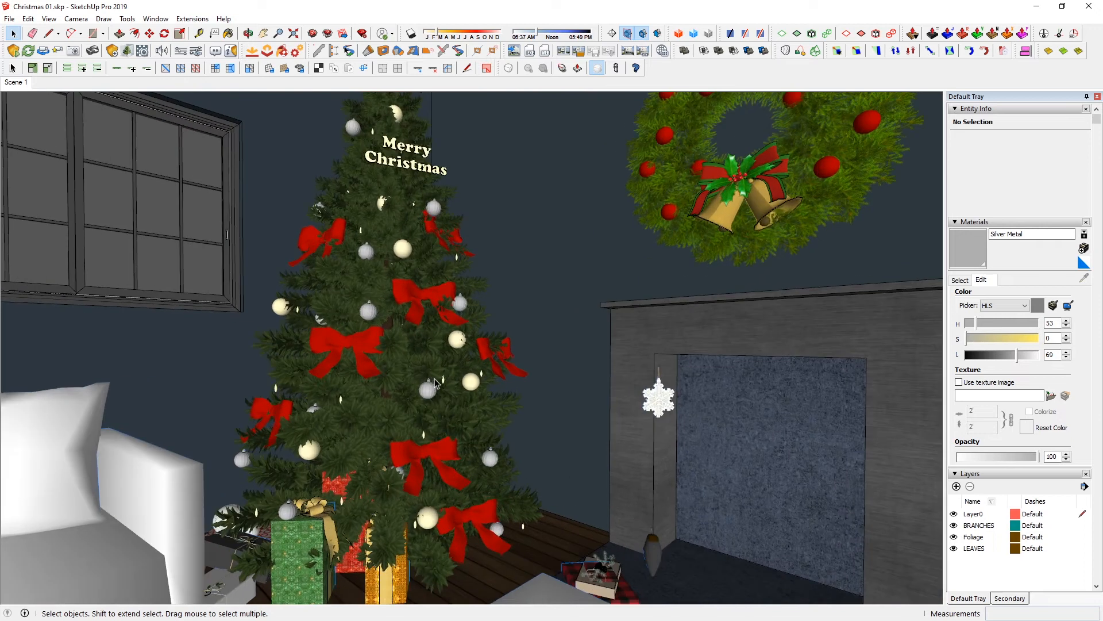
scroll(435, 381, "up", 4)
double_click(445, 383)
triple_click(445, 383)
middle_click_drag(435, 369, 552, 526)
left_click(470, 414)
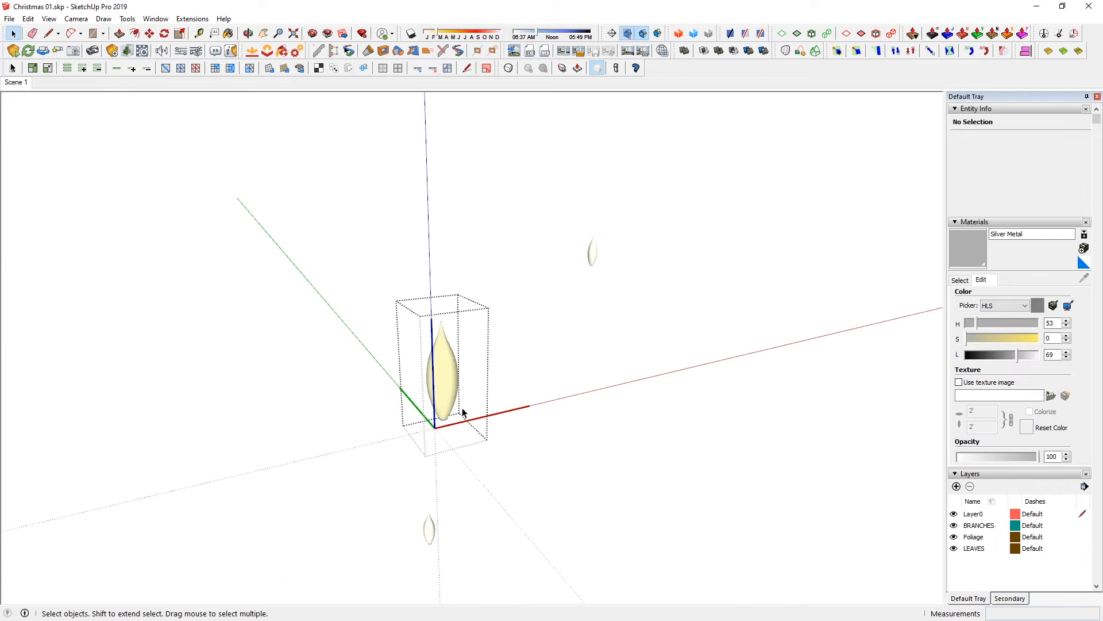
key("c")
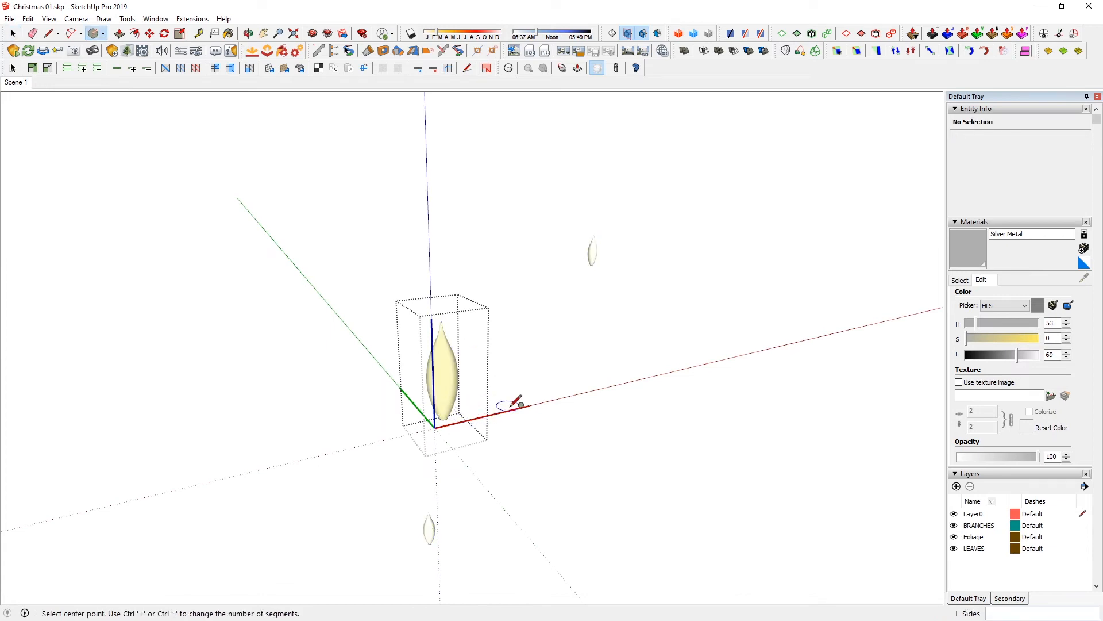
left_click(548, 388)
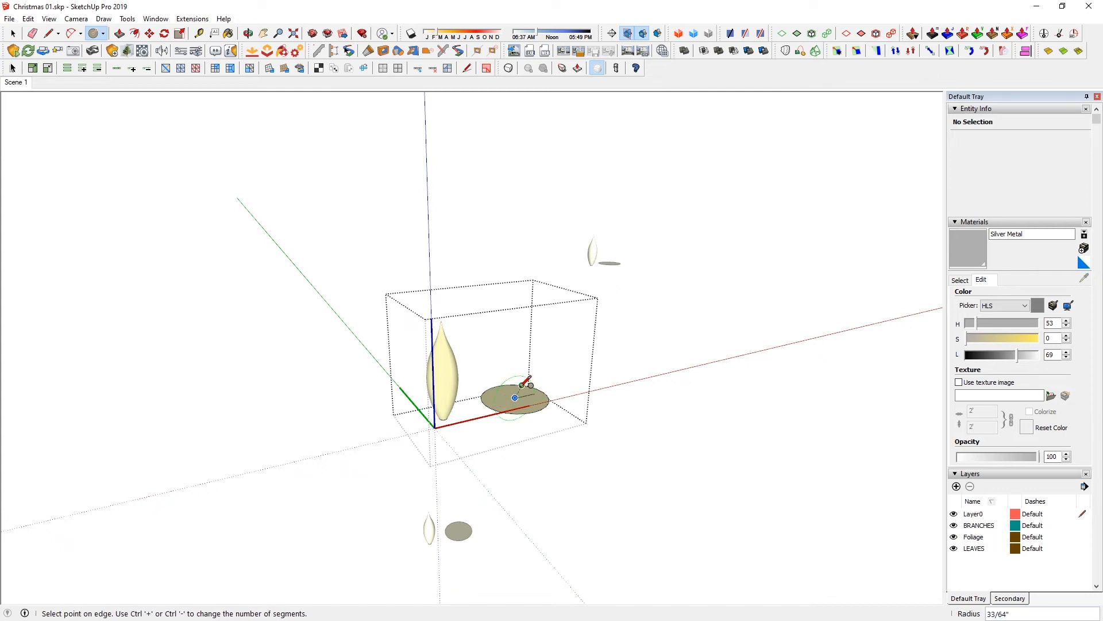
left_click(516, 373)
- Sweep the vertical circle around the horizontal circle with Follow Me to form a sphere
key("space")
left_click(523, 389)
left_click(542, 401)
key("shift+f")
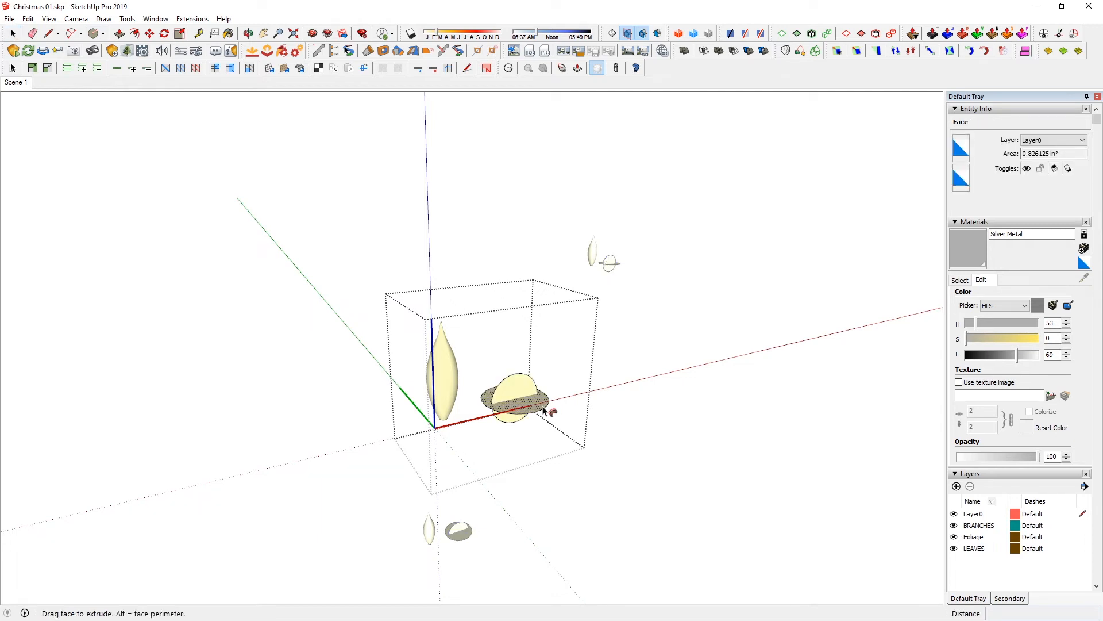
left_click(544, 410)
- Move the sphere aside from the bulb and delete the leftover circle
middle_click_drag(510, 409, 504, 362)
key("space")
left_click(525, 409)
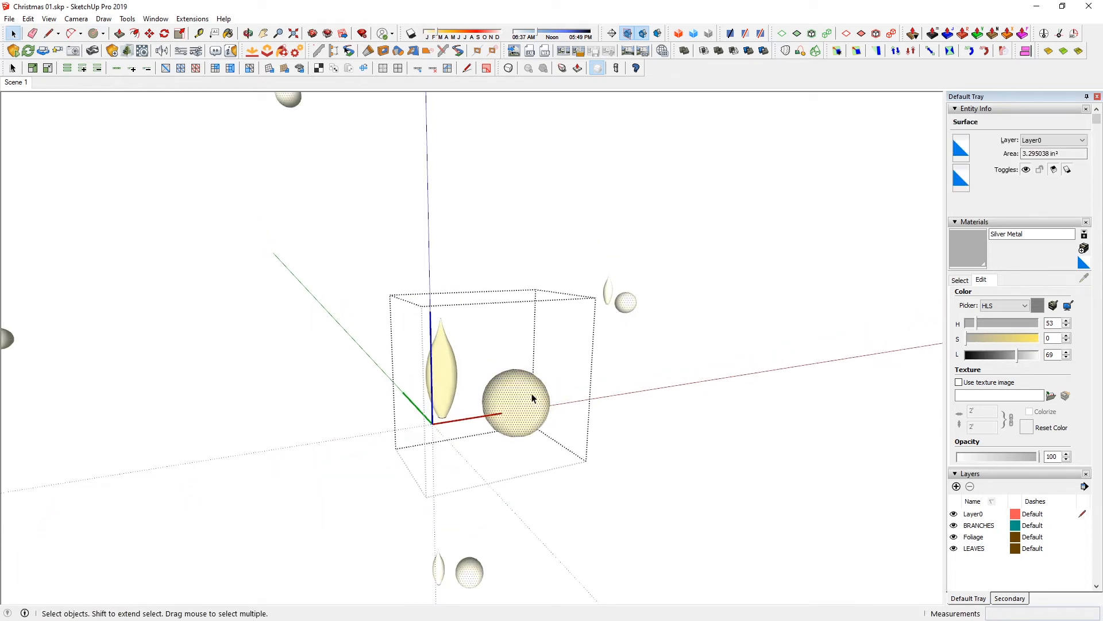
key("m")
left_click(533, 398)
left_click(666, 423)
key("space")
double_click(522, 405)
key("Delete")
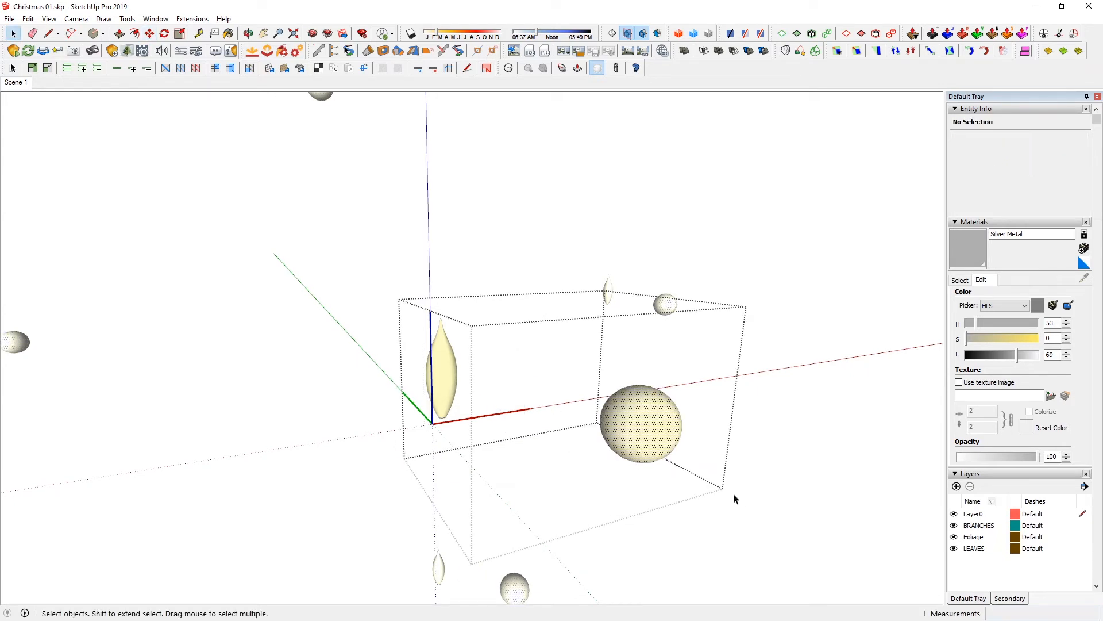
- Move the sphere back onto the base of the bulb at the component's origin
key("m")
left_click(682, 458)
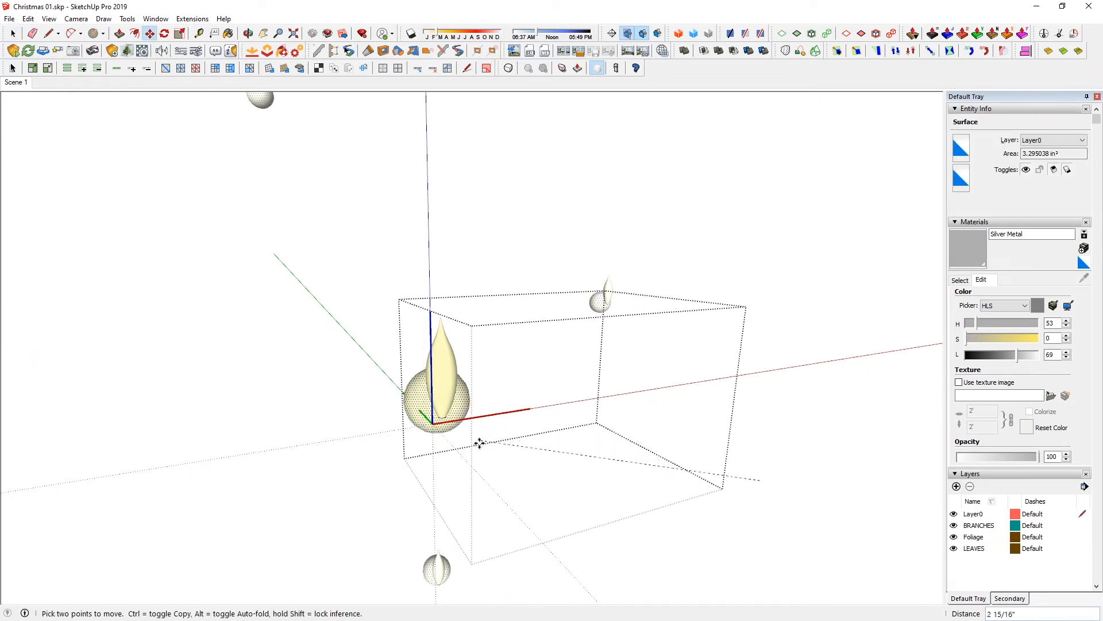
left_click(485, 471)
key("space")
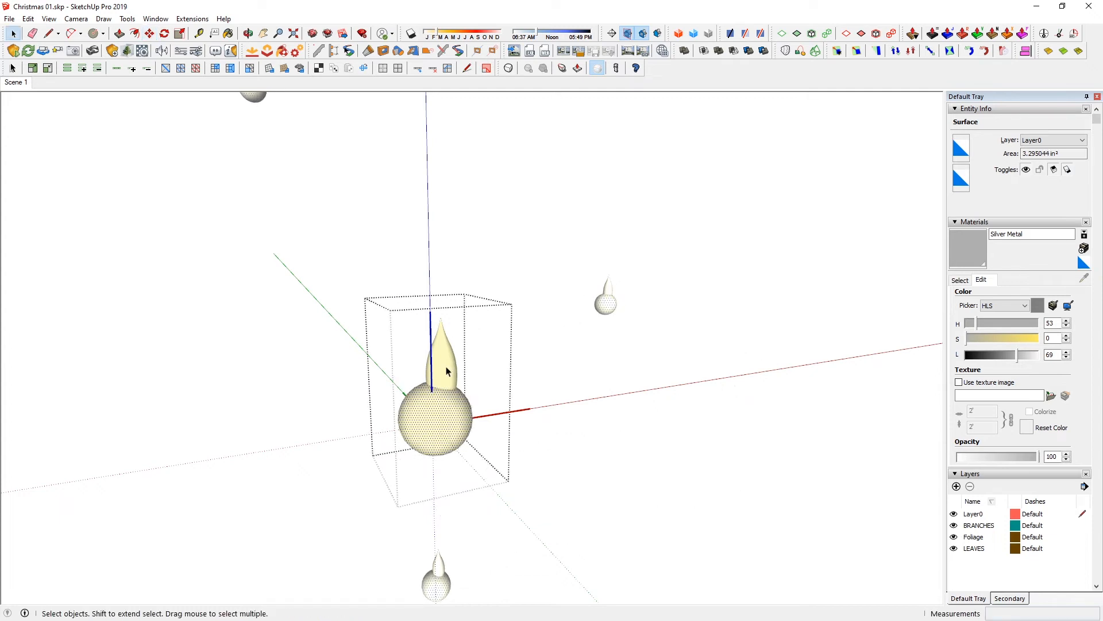
- Delete the original pointed bulb shape, leaving only the sphere, and close the component
triple_click(448, 368)
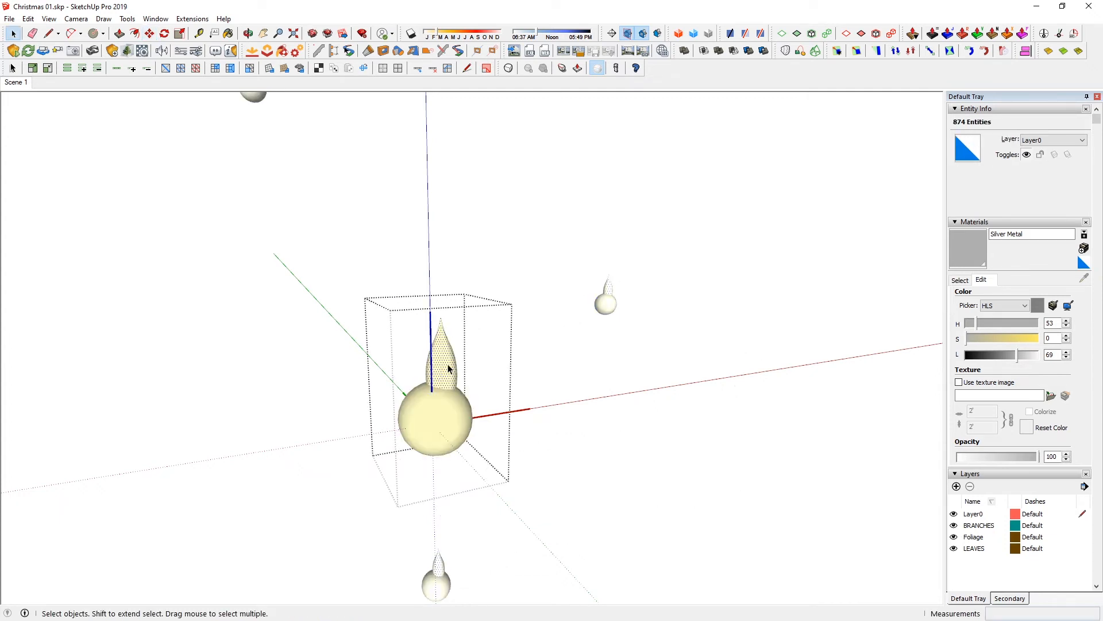
key("Delete")
left_click(453, 424)
middle_click_drag(450, 424, 438, 413)
key("Escape")
- Reopen the light component among the branches and scale its sphere down uniformly
scroll(446, 402, "down", 6)
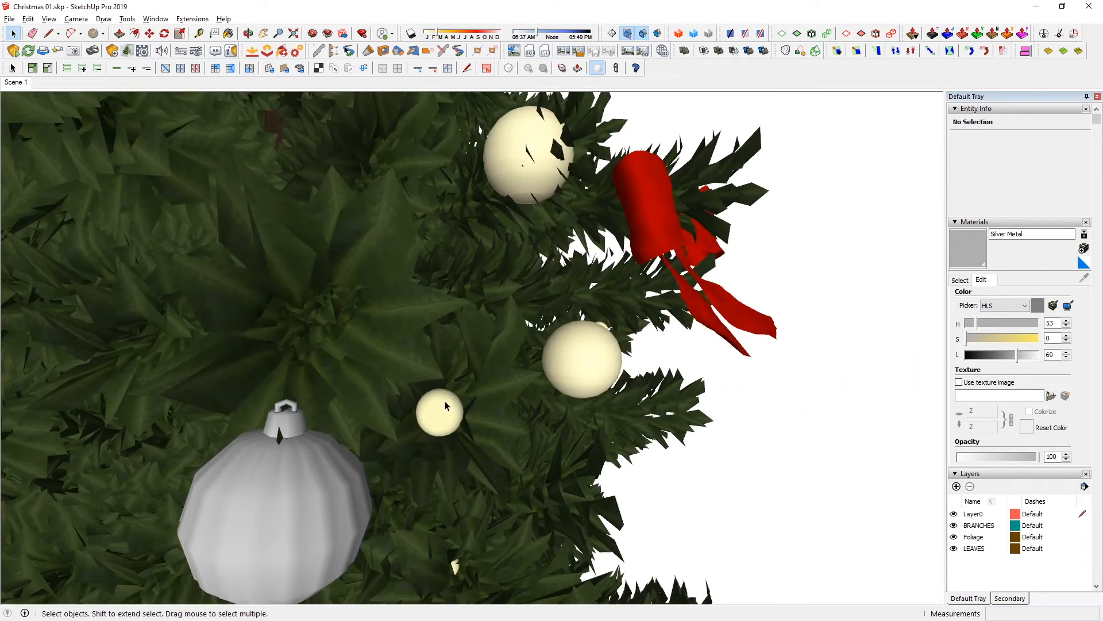
double_click(449, 406)
scroll(448, 403, "up", 5)
key("s")
left_click_drag(456, 354, 416, 425)
- Move the light sphere onto the origin of its component's axes and close the component
key("m")
left_click(394, 488)
left_click(421, 430)
middle_click_drag(421, 430, 495, 394)
scroll(494, 395, "down", 3)
scroll(638, 388, "up", 5)
scroll(640, 390, "down", 3)
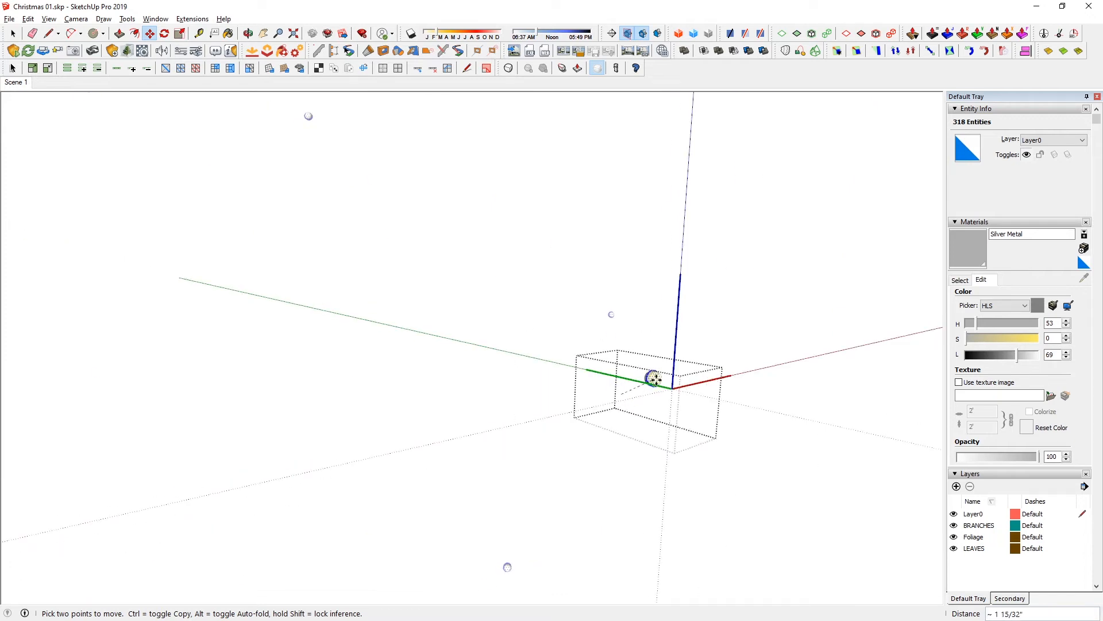
left_click(672, 389)
middle_click_drag(599, 381, 682, 398)
key("space")
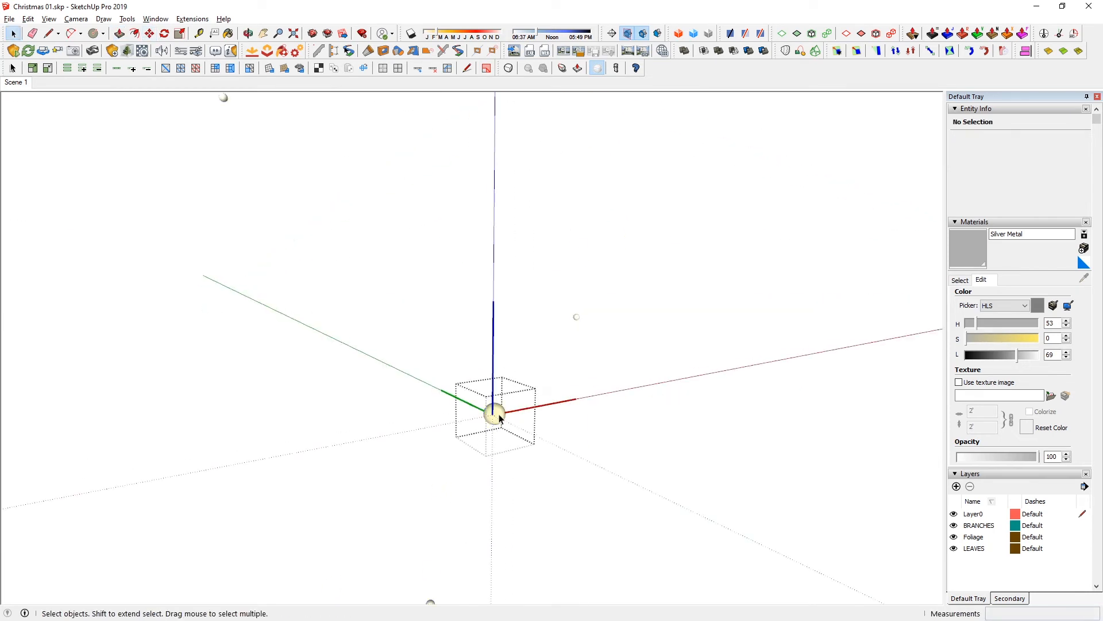
key("Escape")
- Select all instances of the sphere light and rotate a copy of them around the tree's vertical axis
scroll(499, 418, "down", 10)
middle_click_drag(499, 418, 371, 326)
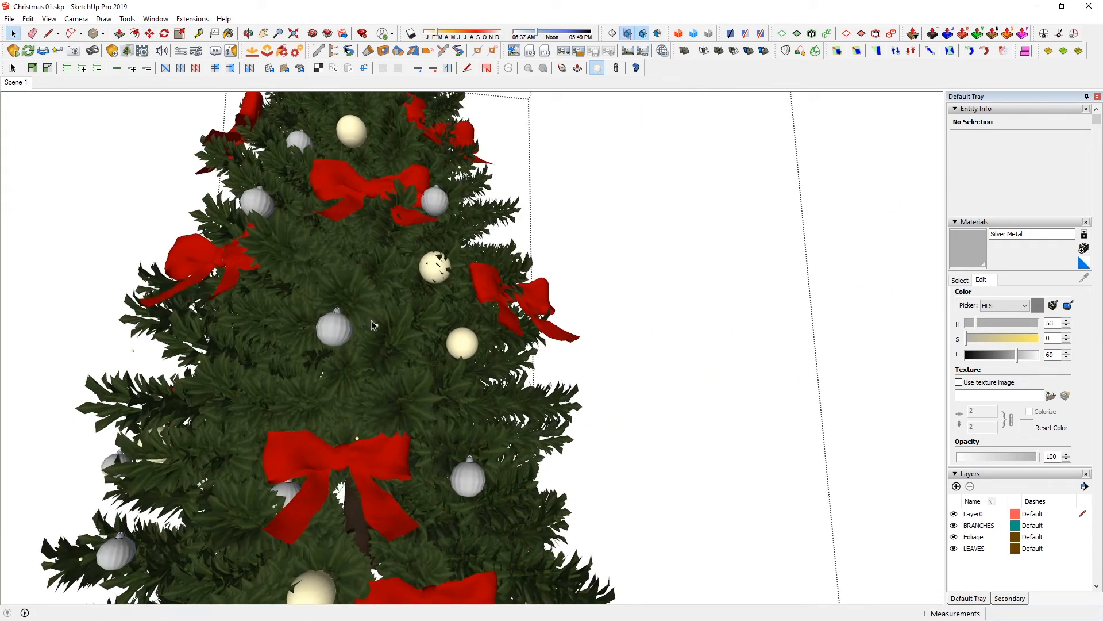
left_click(377, 327)
right_click(377, 327)
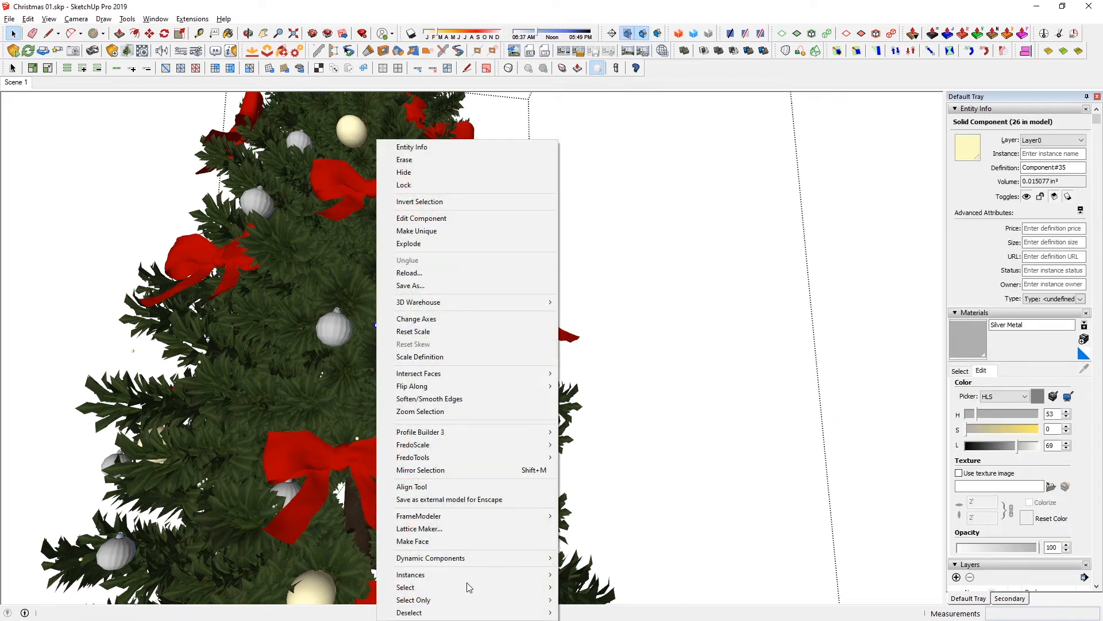
mouse_move(505, 574)
left_click(607, 574)
scroll(438, 438, "down", 8)
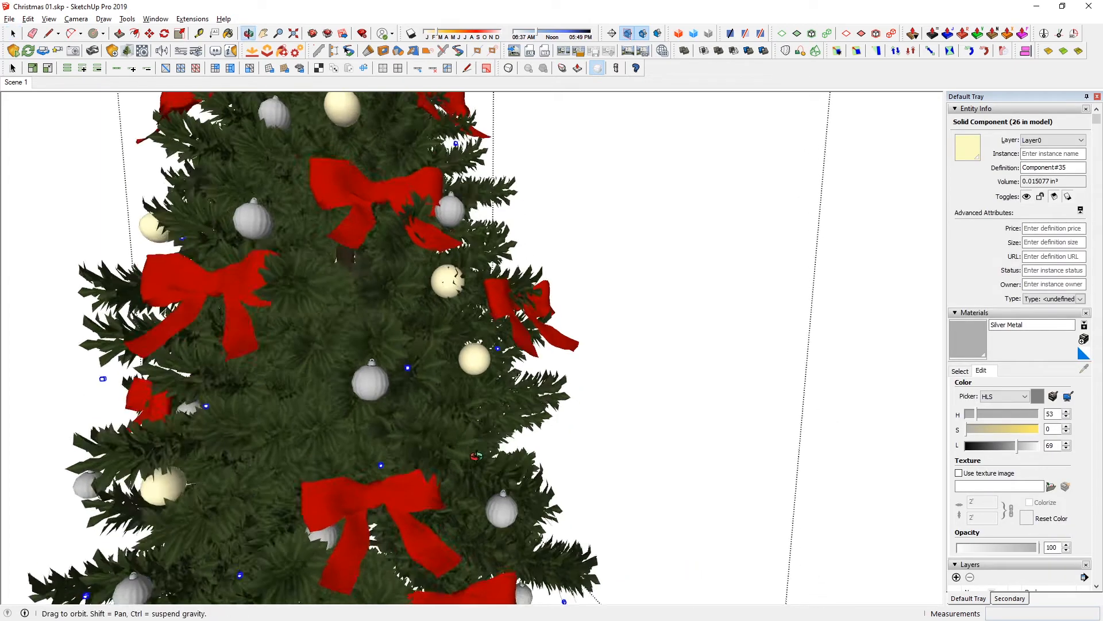
middle_click_drag(438, 438, 391, 365)
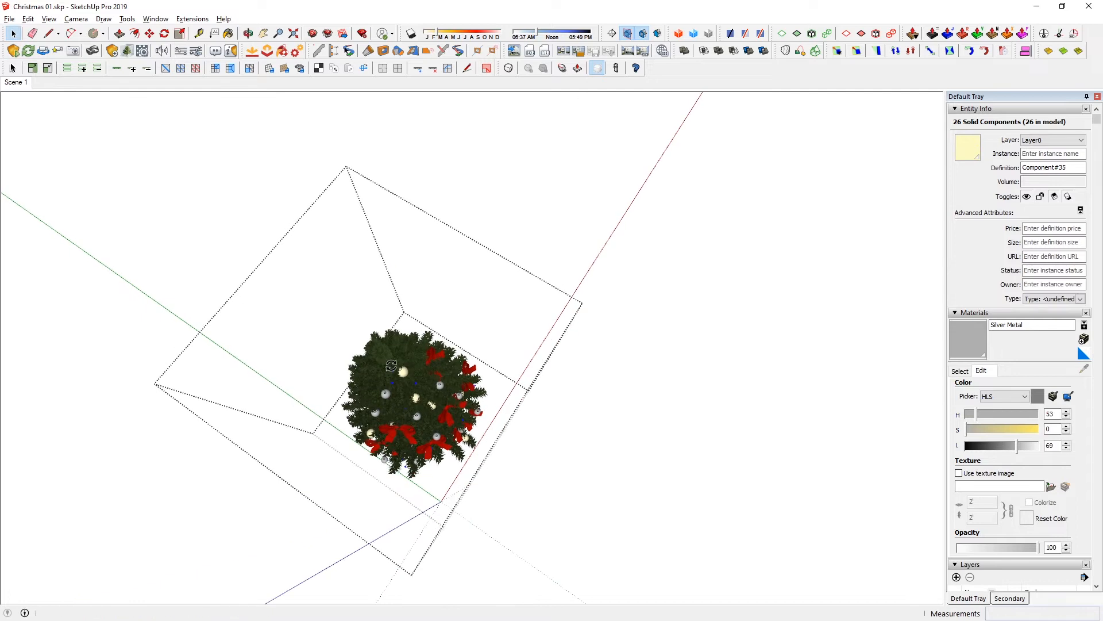
left_click(534, 459)
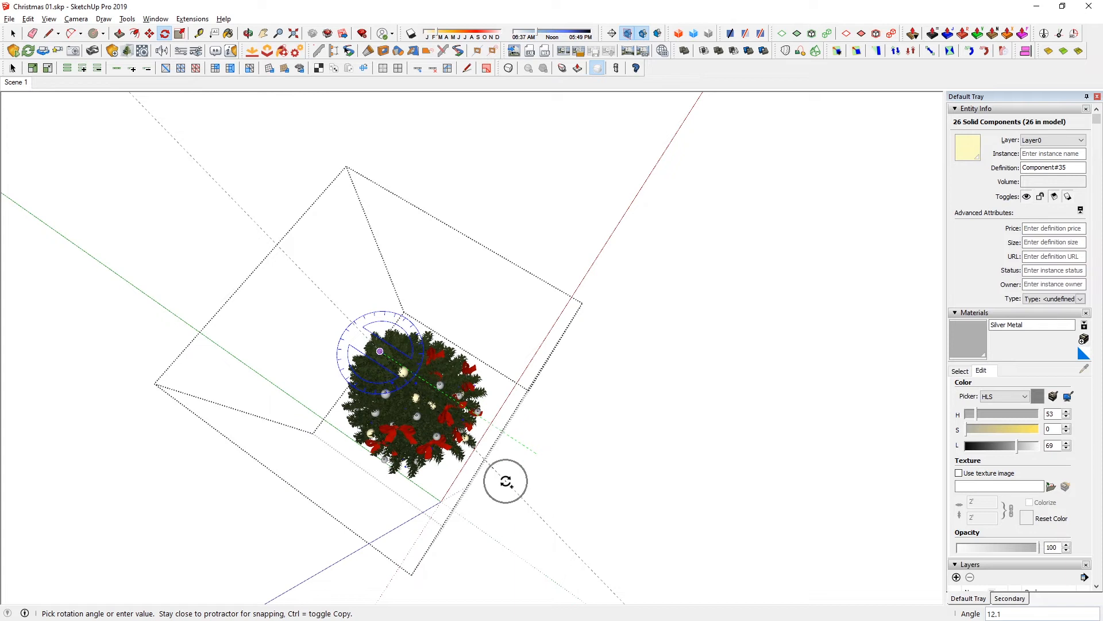
middle_click_drag(505, 480, 450, 308)
key("m")
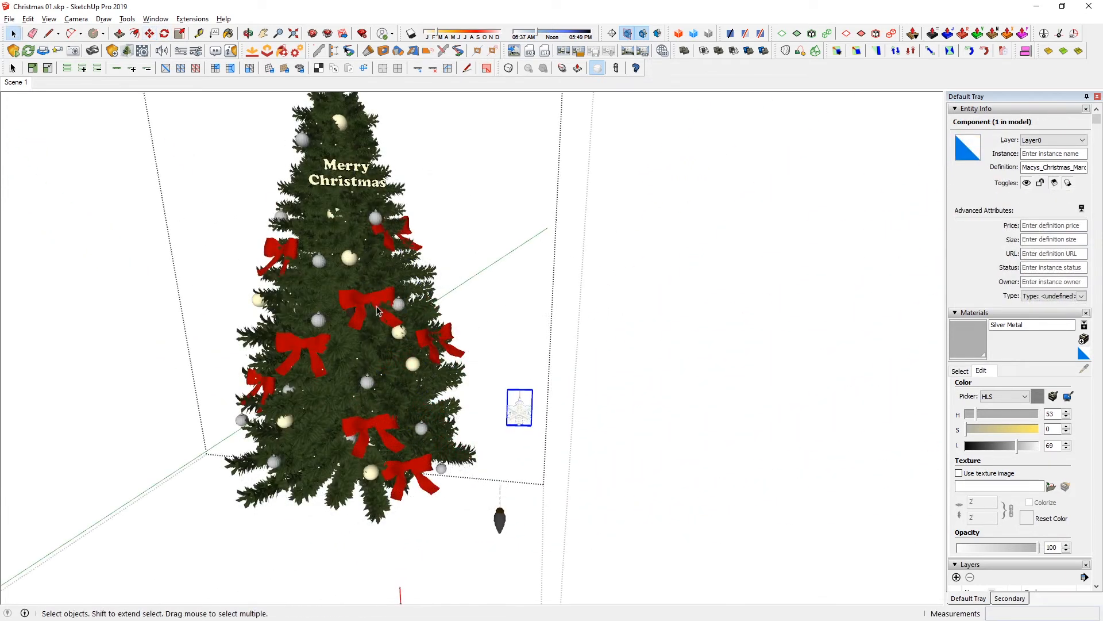
- Open the group of red bows down to the bow's geometry, scale it down, and close the group
left_click(385, 299)
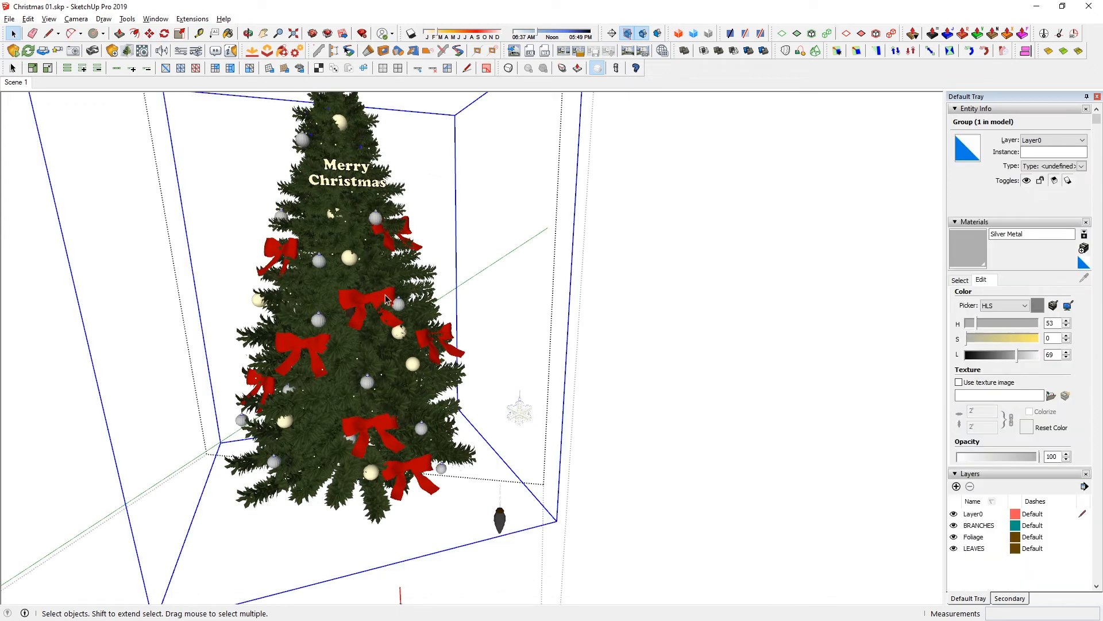
double_click(385, 299)
left_click(386, 299)
double_click(385, 299)
left_click(387, 299)
key("s")
left_click_drag(405, 327, 371, 309)
key("space")
key("Escape")
key("Escape")
- Cut the snowflake ornament beside the tree and paste it in place inside the group holding the silver baubles
middle_click_drag(337, 348, 391, 368)
left_click(538, 506)
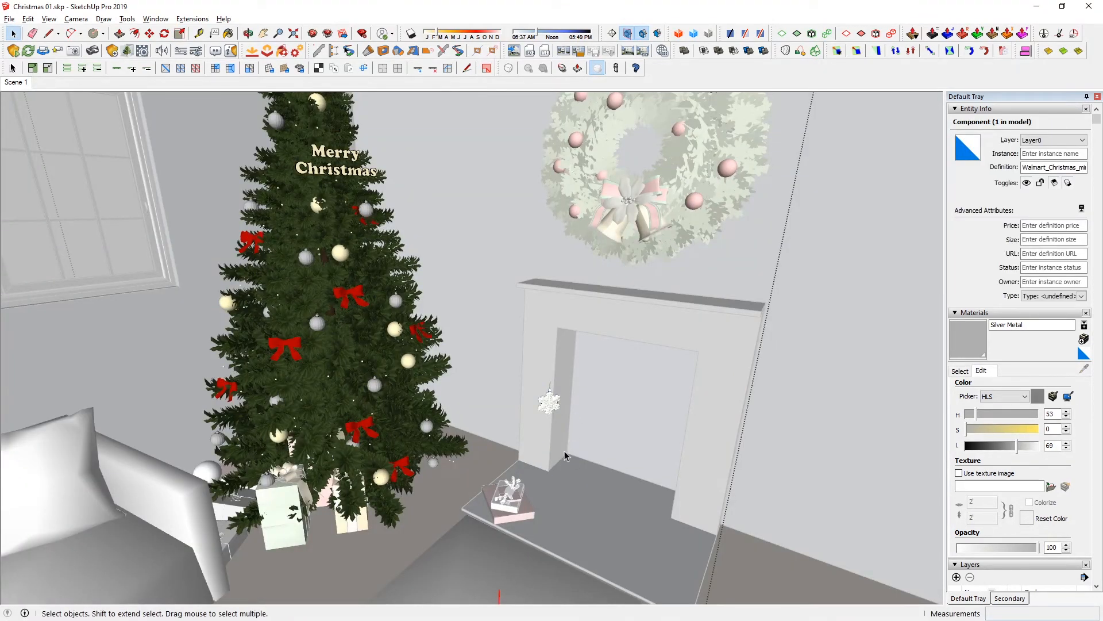
middle_click_drag(556, 408, 537, 331)
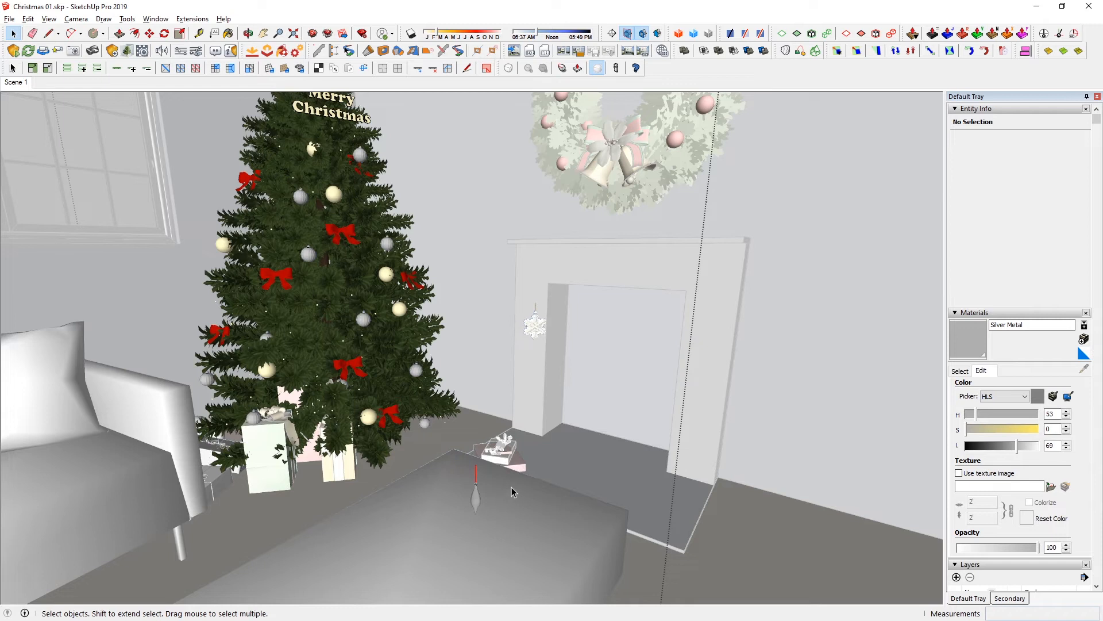
scroll(387, 367, "down", 3)
middle_click_drag(386, 366, 520, 384)
key("ctrl+x")
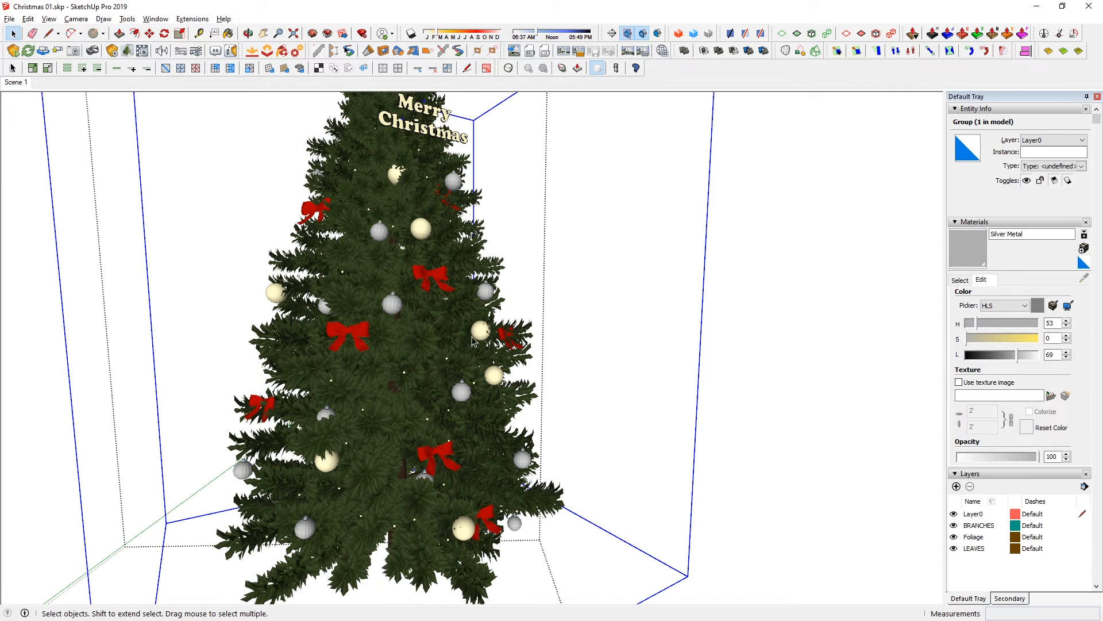
left_click(482, 335)
scroll(454, 330, "down", 2)
middle_click_drag(430, 329, 486, 362)
key("ctrl+shift+v")
- Select all active instances of the silver bauble and rotate a copy of them around the tree's vertical axis
middle_click_drag(432, 428, 483, 371)
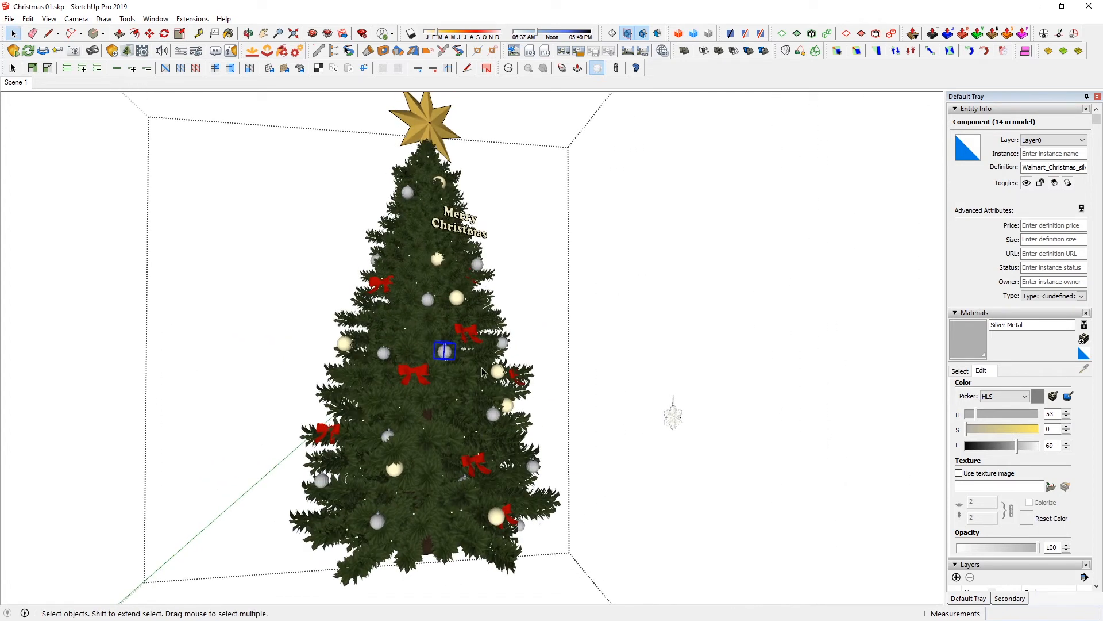
right_click(447, 354)
mouse_move(598, 574)
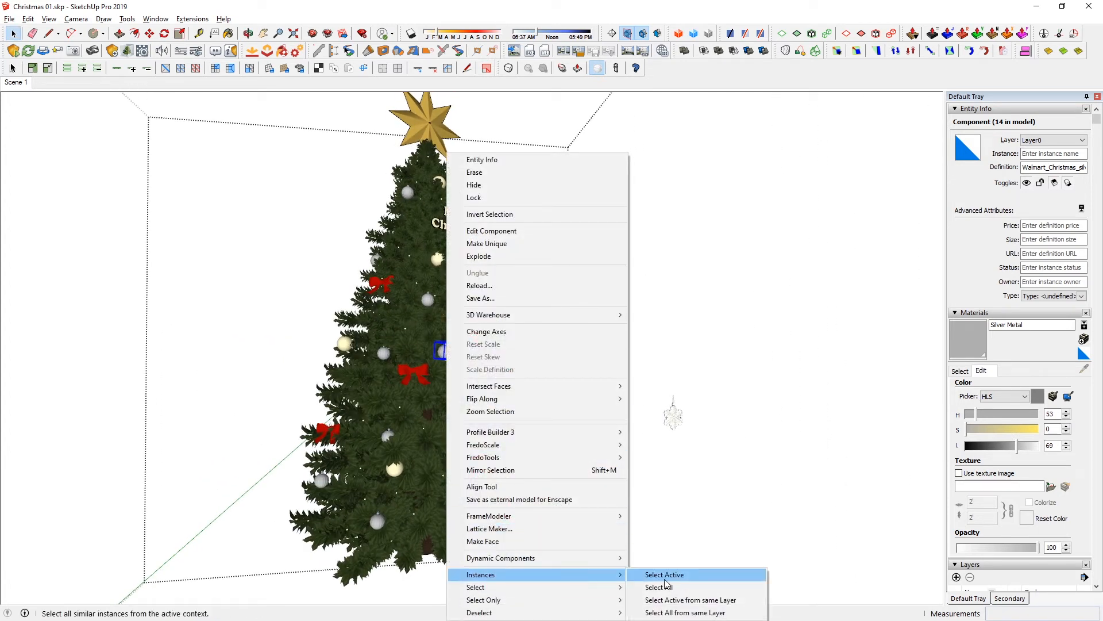
left_click(684, 576)
middle_click_drag(499, 428, 497, 510)
middle_click_drag(668, 435, 608, 463)
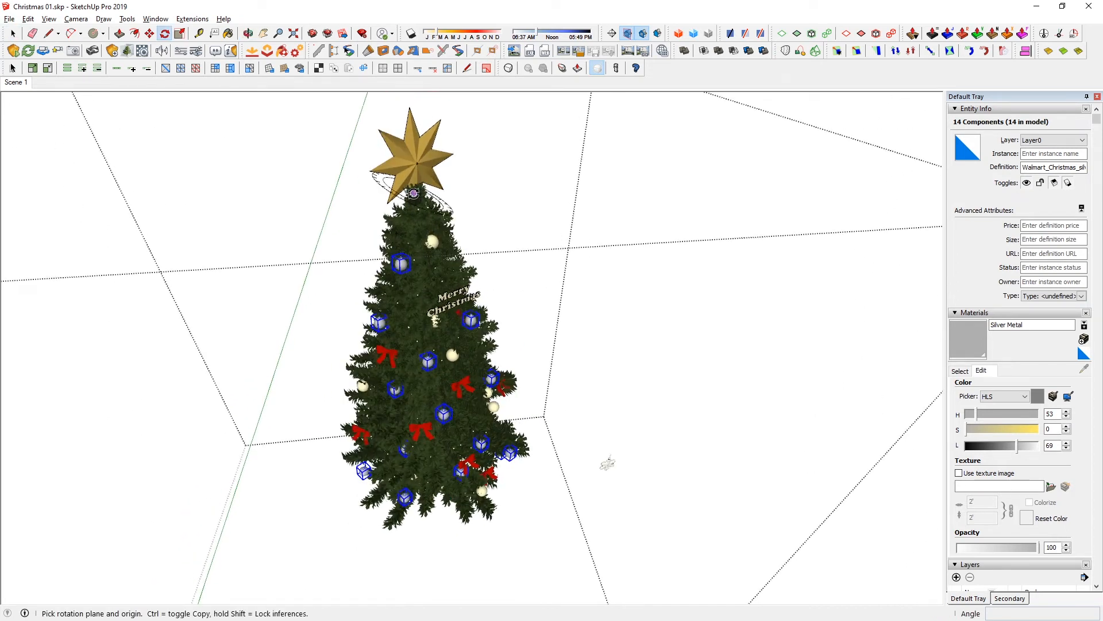
left_click(548, 528)
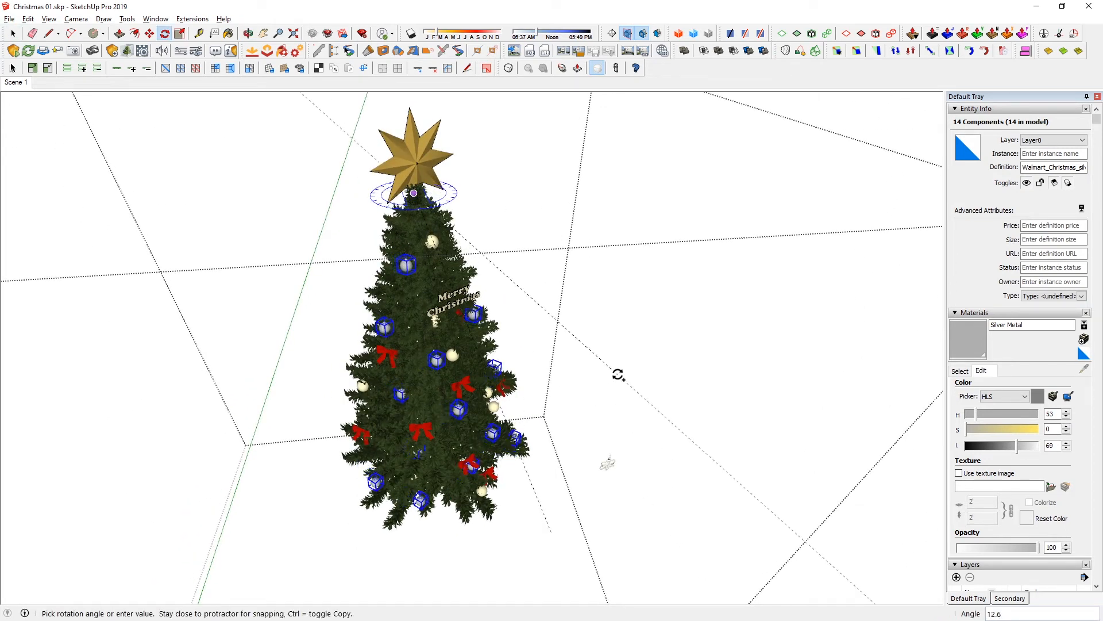
left_click(652, 335)
- Move the copied silver baubles upward along the tree so they sit between the original ones
middle_click_drag(562, 382, 336, 450)
key("m")
left_click(375, 545)
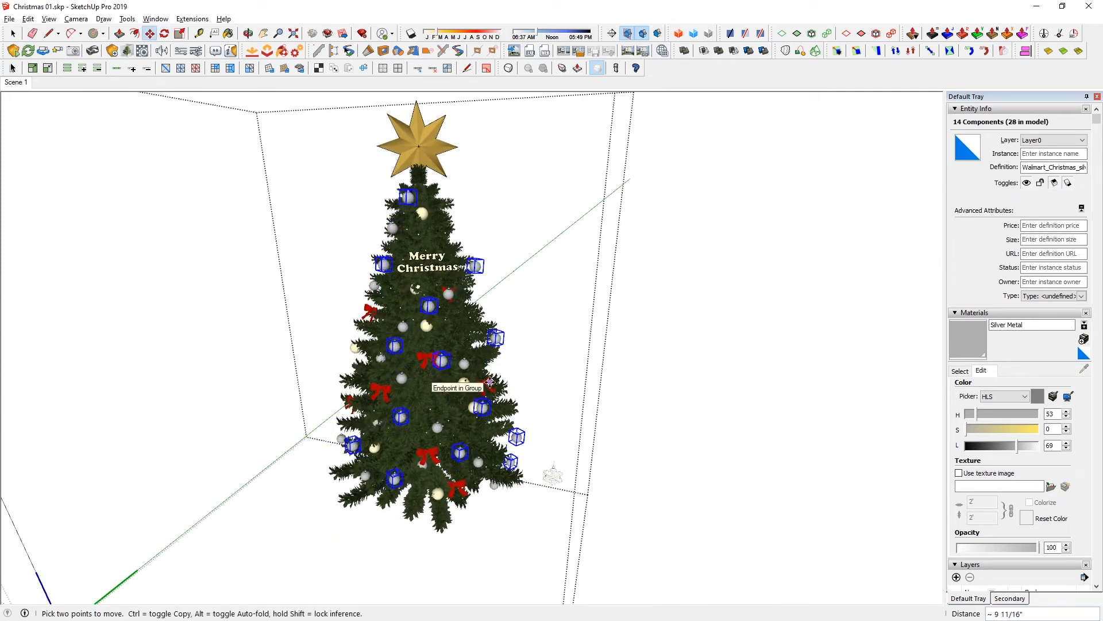
middle_click_drag(502, 373, 623, 505)
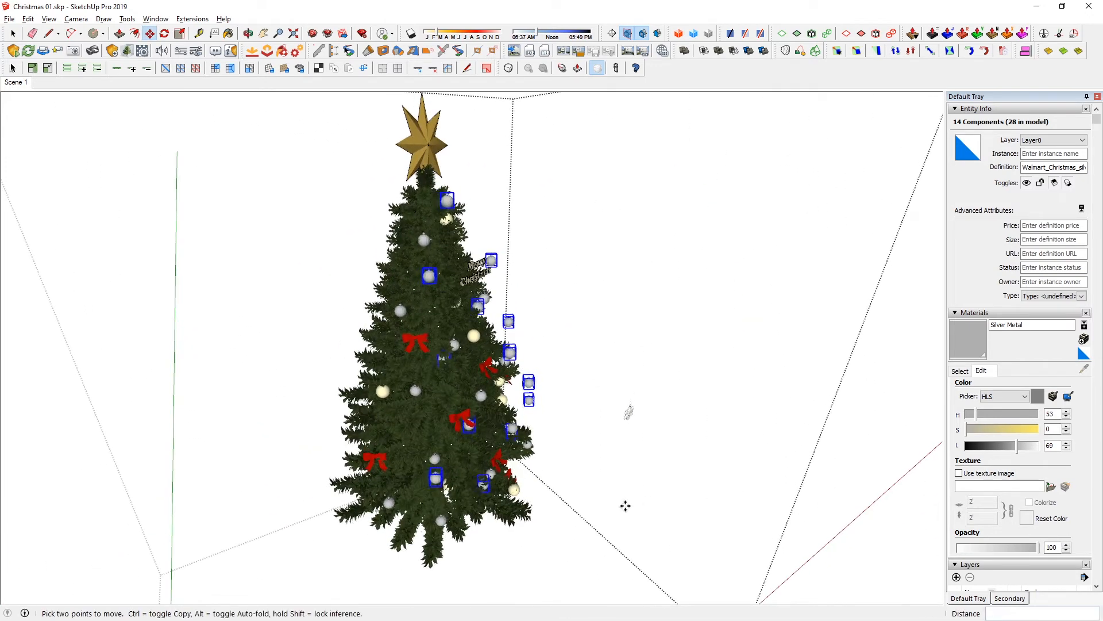
middle_click_drag(540, 508, 617, 418)
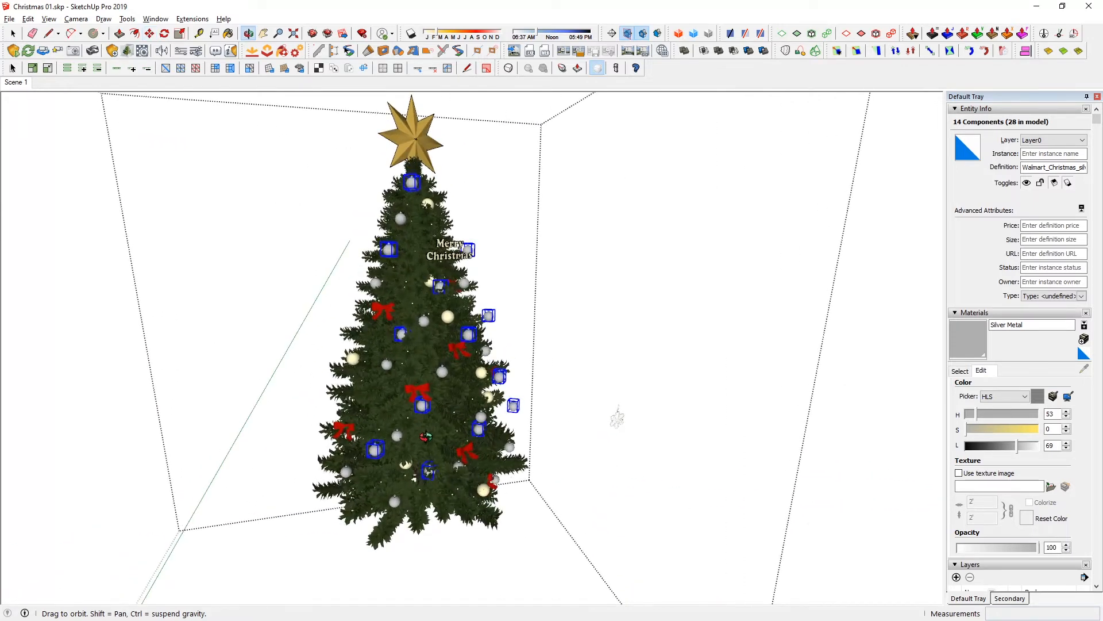
middle_click_drag(425, 437, 429, 438)
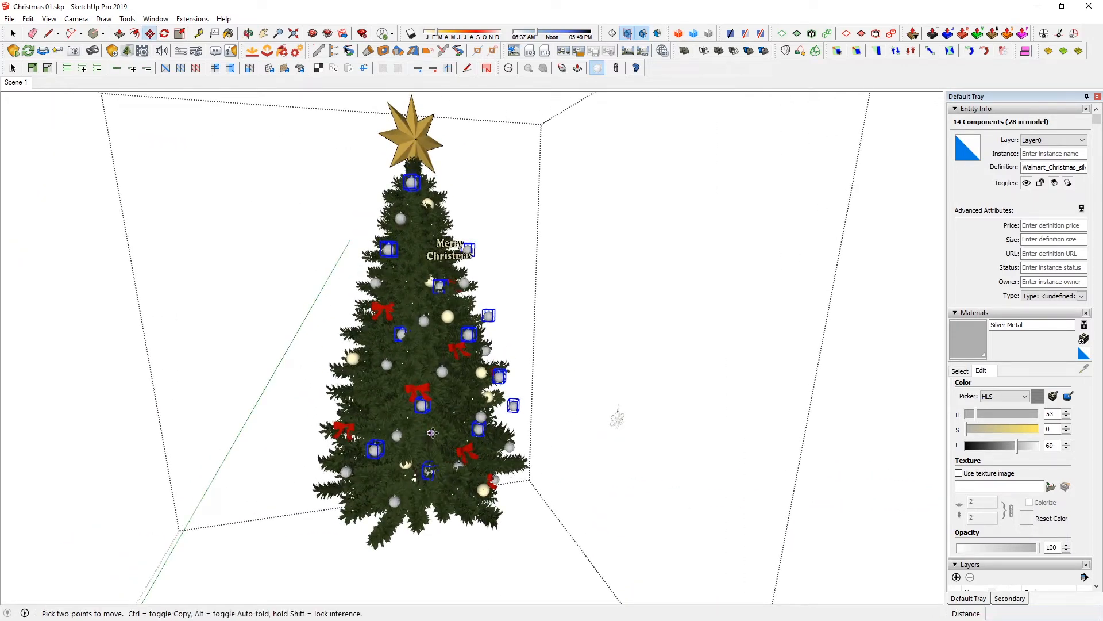
key("space")
left_click(620, 422)
right_click(620, 424)
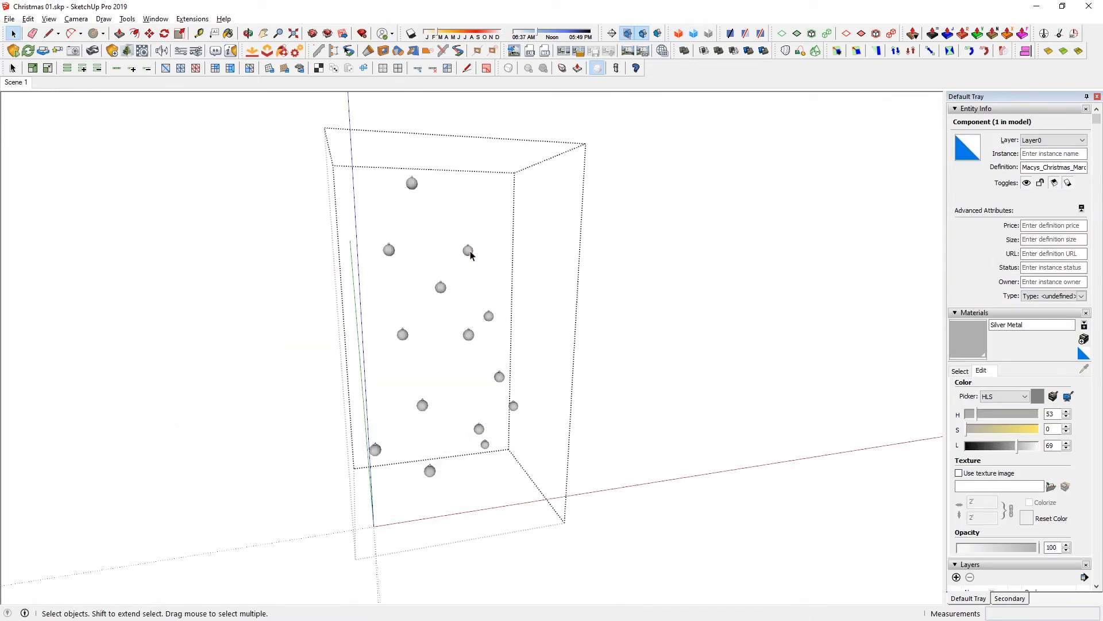
left_click(468, 250)
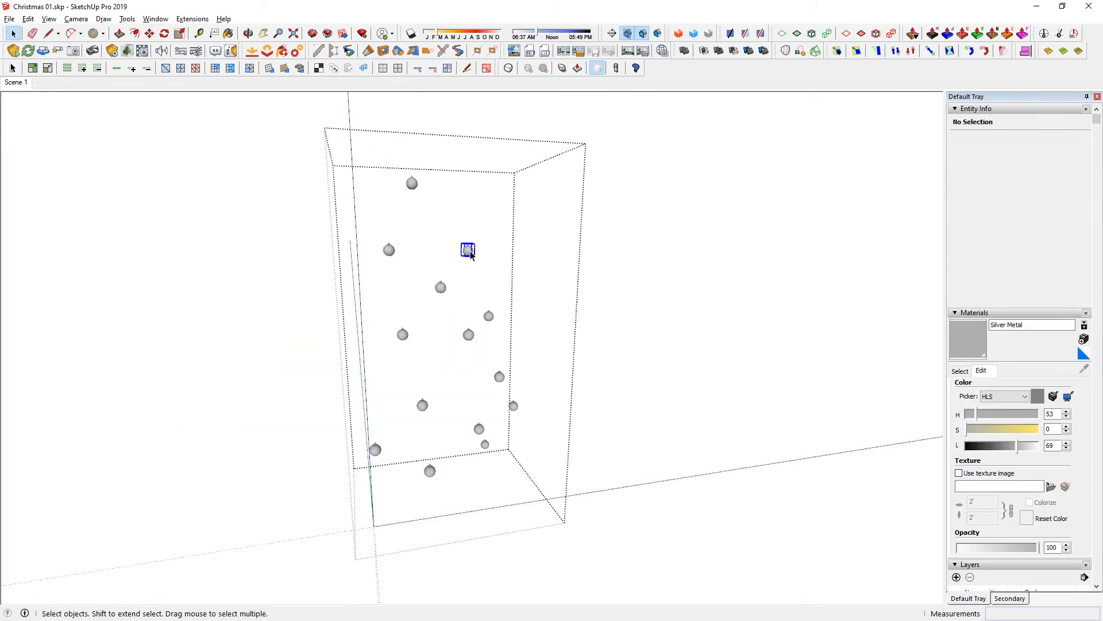
right_click(471, 253)
left_click(444, 150)
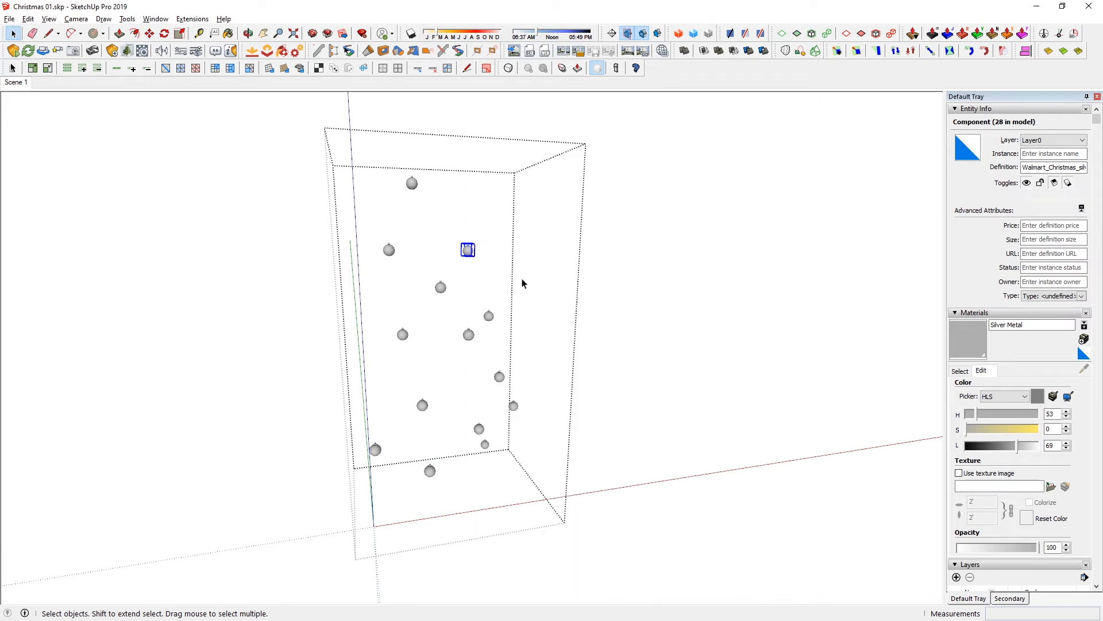
key("Escape")
- Explode the group of copied silver baubles and replace all of them with the snowflake ornament component
left_click(468, 251)
right_click(472, 253)
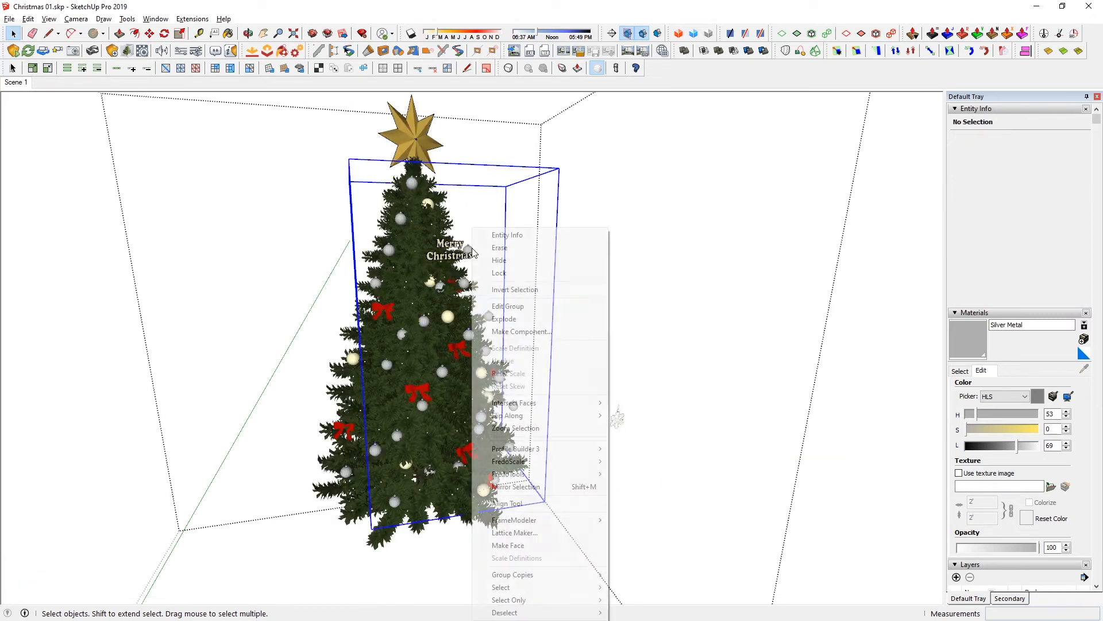
left_click(537, 323)
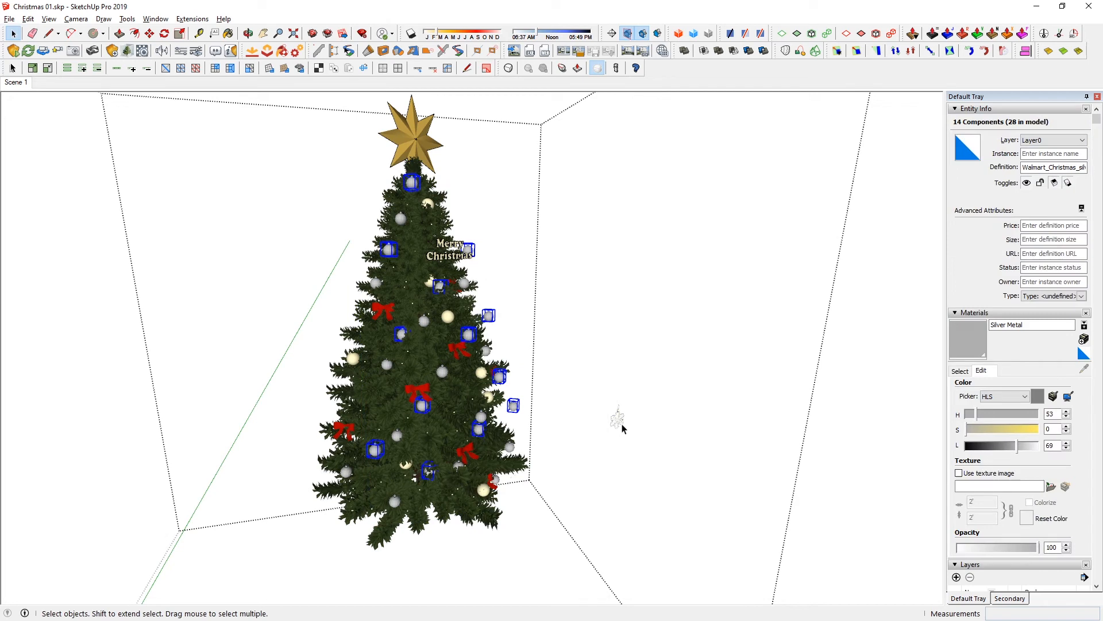
key("shift+r")
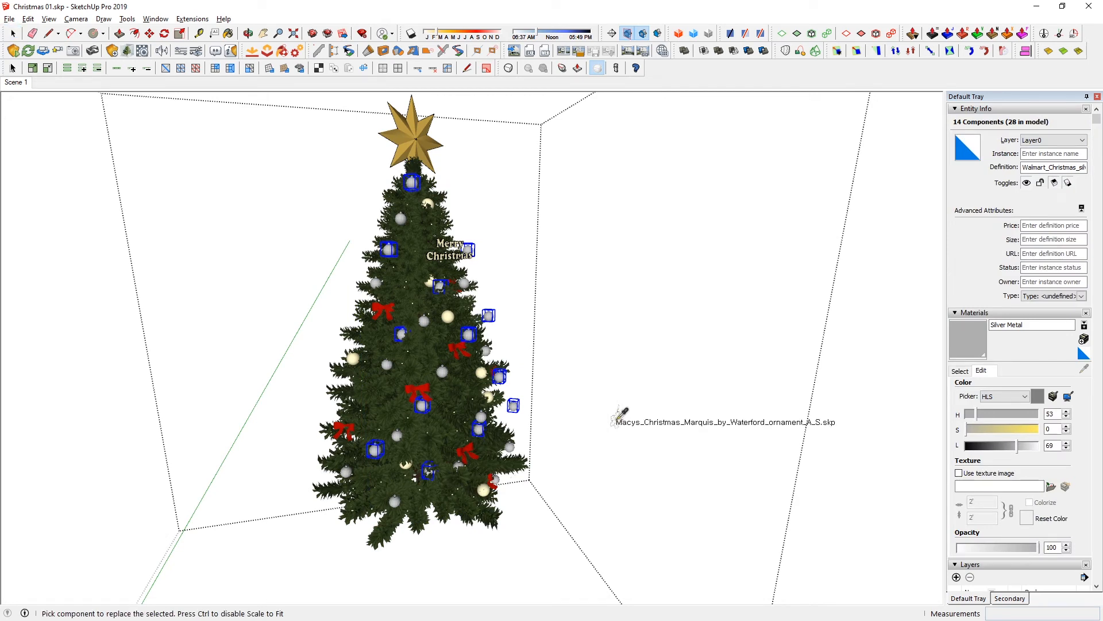
left_click(616, 420)
- Open the snowflake ornament component and delete its hanging loop and hook
middle_click_drag(616, 420, 531, 495)
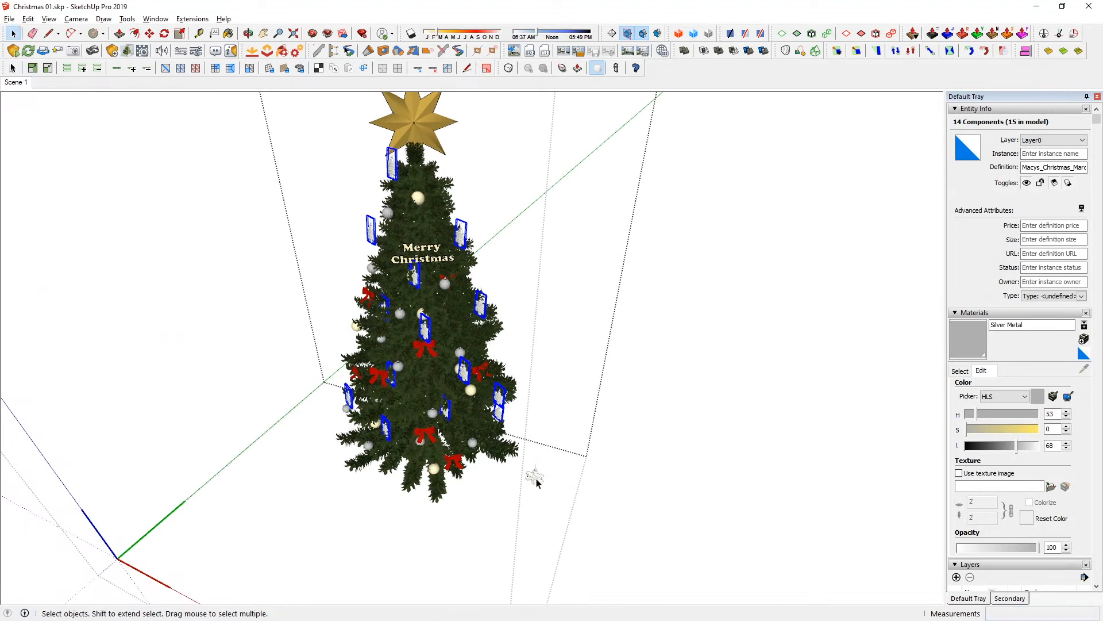
double_click(536, 480)
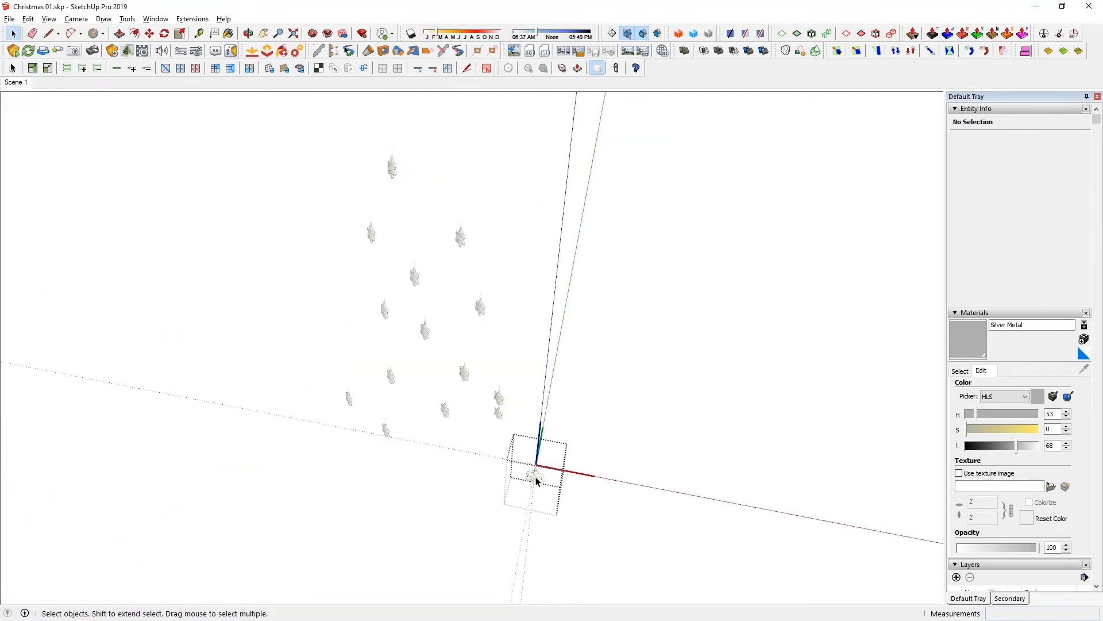
key("q")
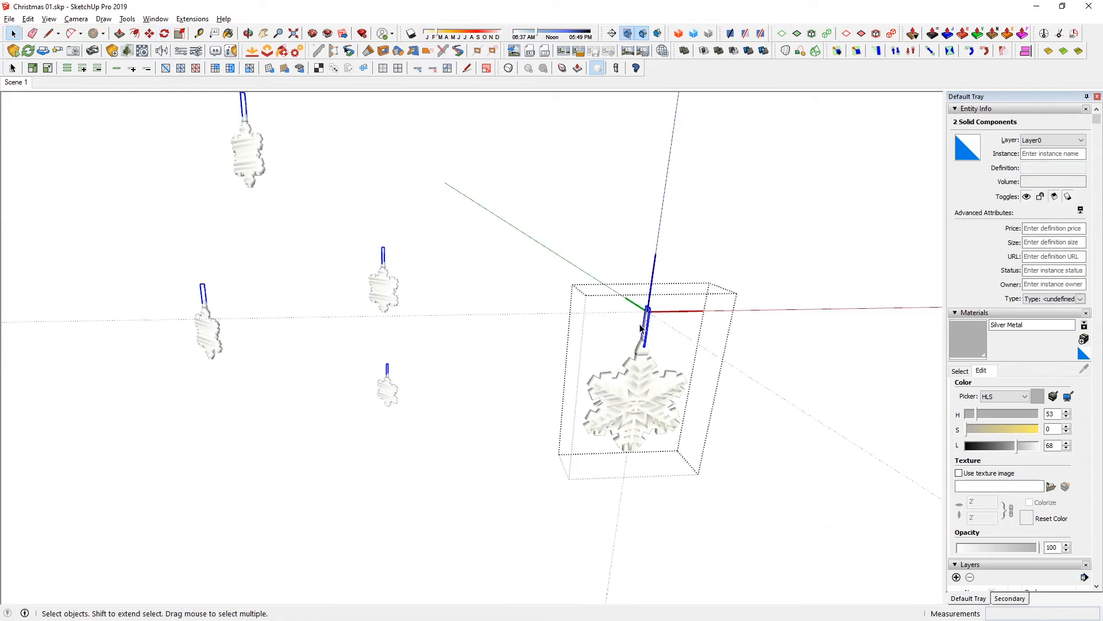
key("Delete")
- Move the whole snowflake up to the origin of its component's axes
middle_click_drag(644, 393, 517, 368)
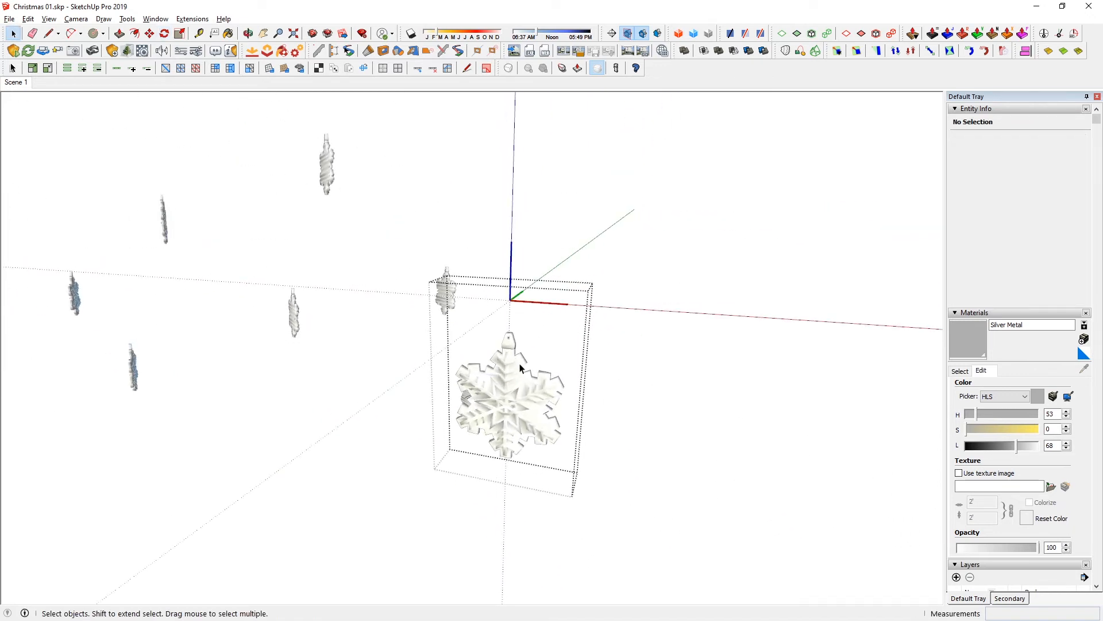
key("ctrl+a")
key("m")
left_click(517, 371)
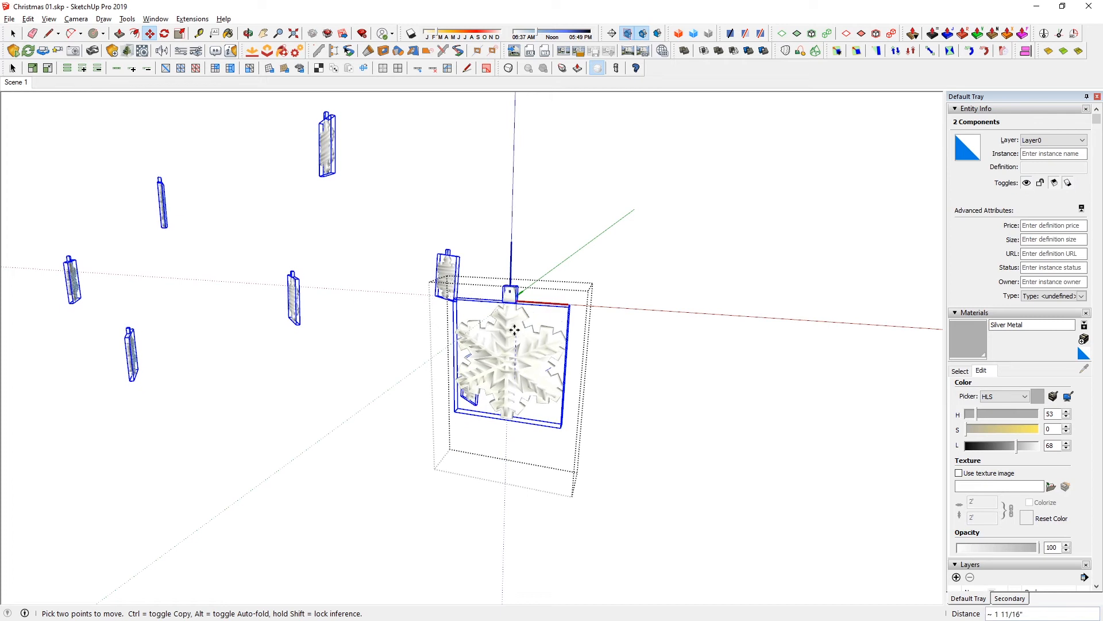
- Rotate the snowflake about its vertical axis so the copies face outward from the tree, and close the component
middle_click_drag(517, 299, 510, 454)
key("q")
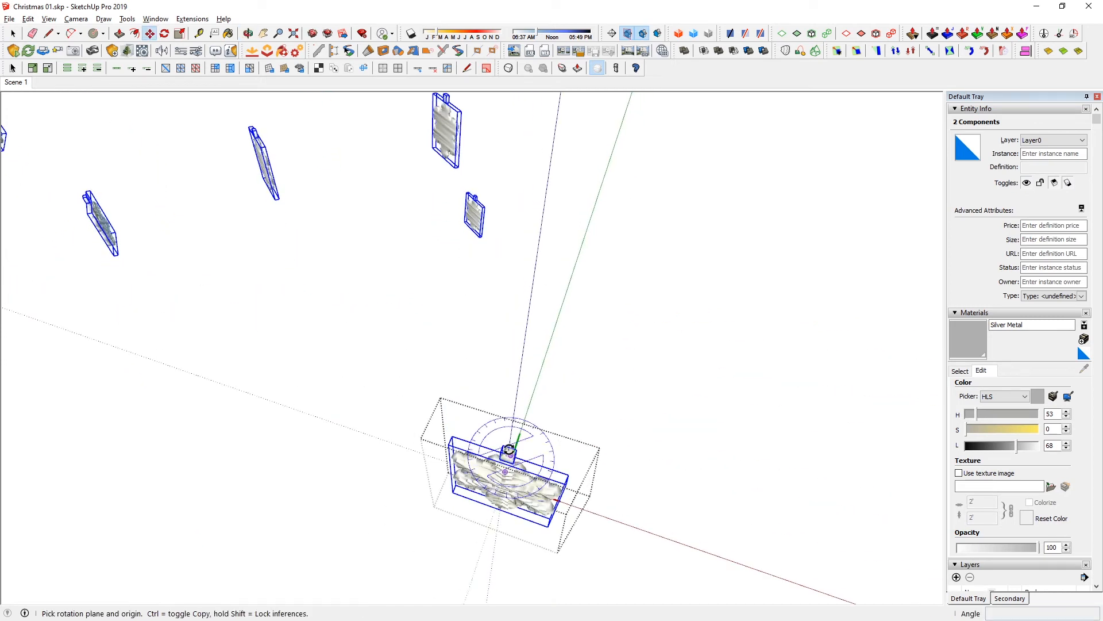
left_click(643, 455)
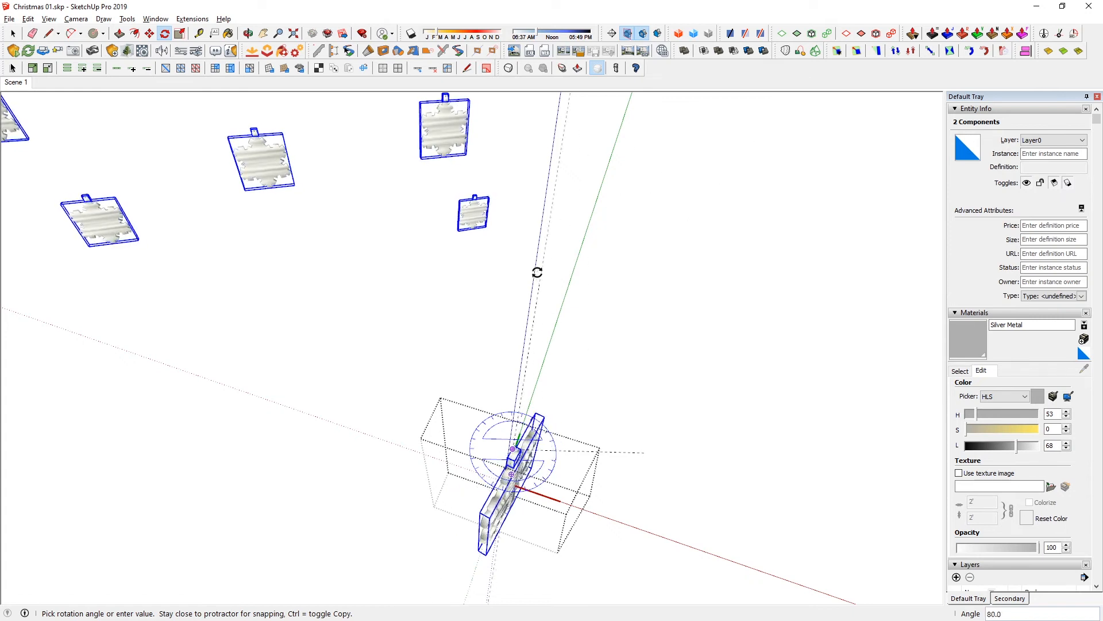
key("space")
left_click(437, 386)
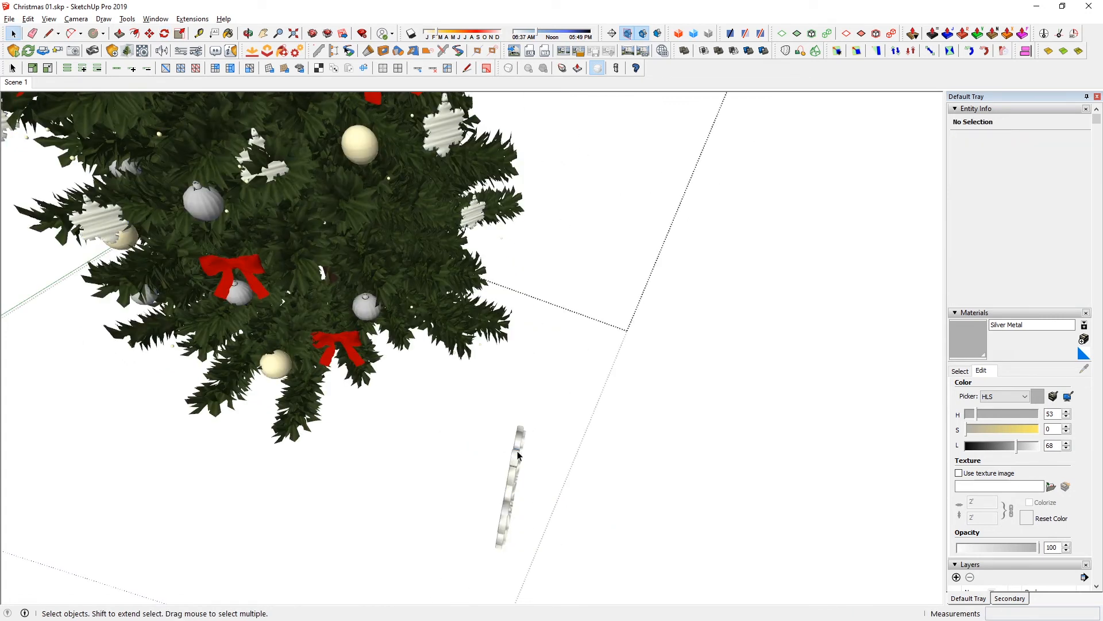
scroll(442, 298, "down", 5)
middle_click_drag(441, 298, 438, 221, "shift")
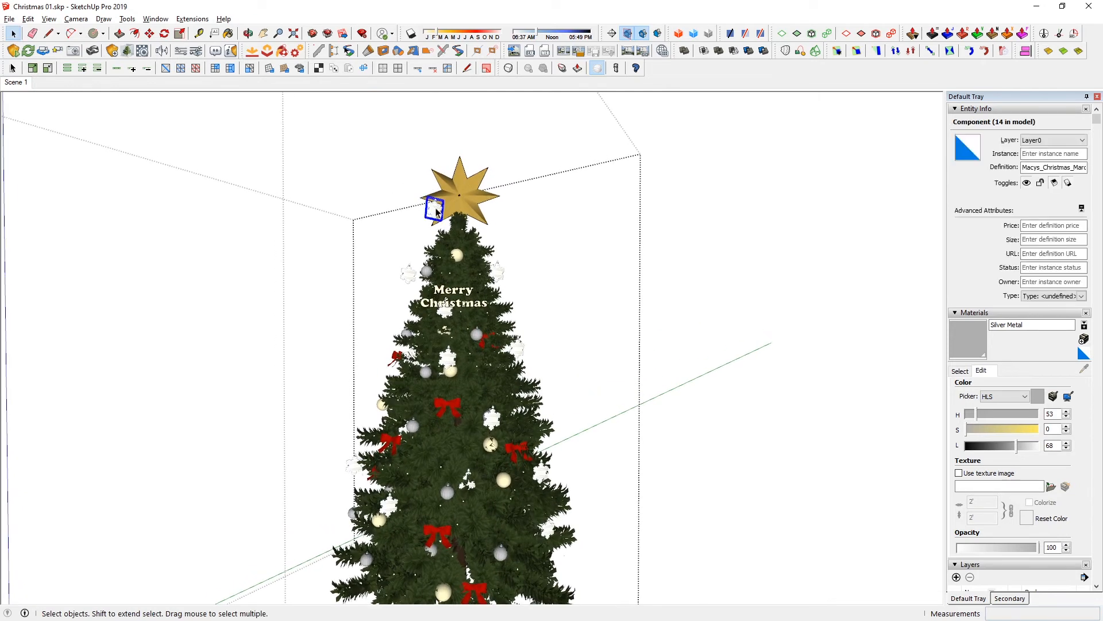
- Open the snowflake ornament component, scale its whole geometry down toward the centre, and close the component
double_click(436, 213)
key("ctrl+a")
key("s")
scroll(436, 213, "up", 6)
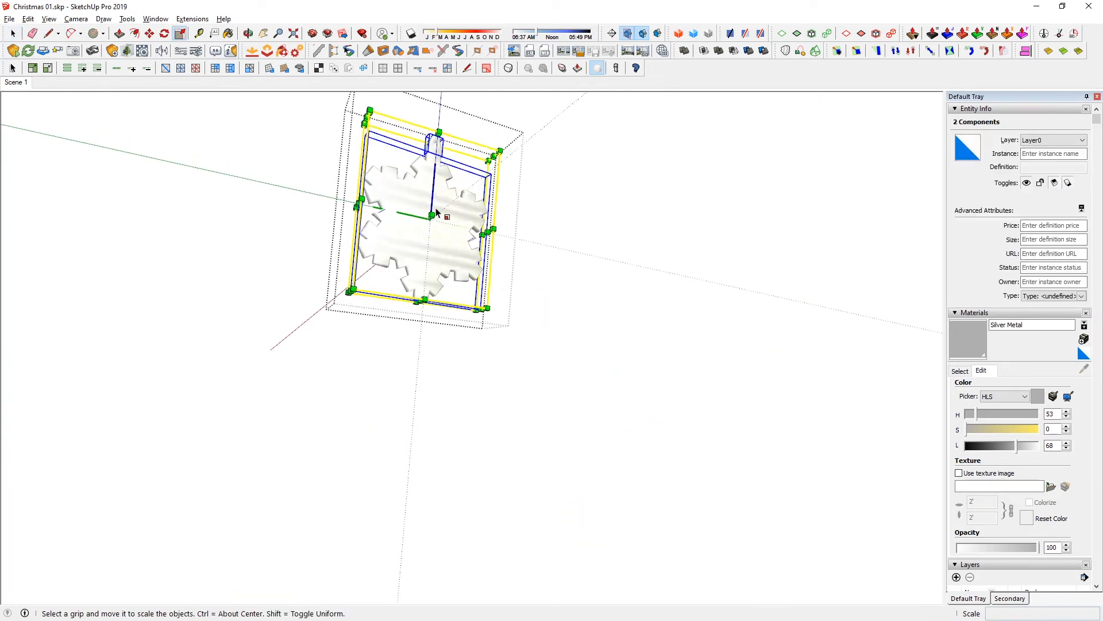
left_click_drag(493, 314, 445, 213)
key("space")
key("Escape")
scroll(416, 211, "down", 5)
scroll(468, 295, "down", 3)
middle_click_drag(493, 566, 611, 387, "shift")
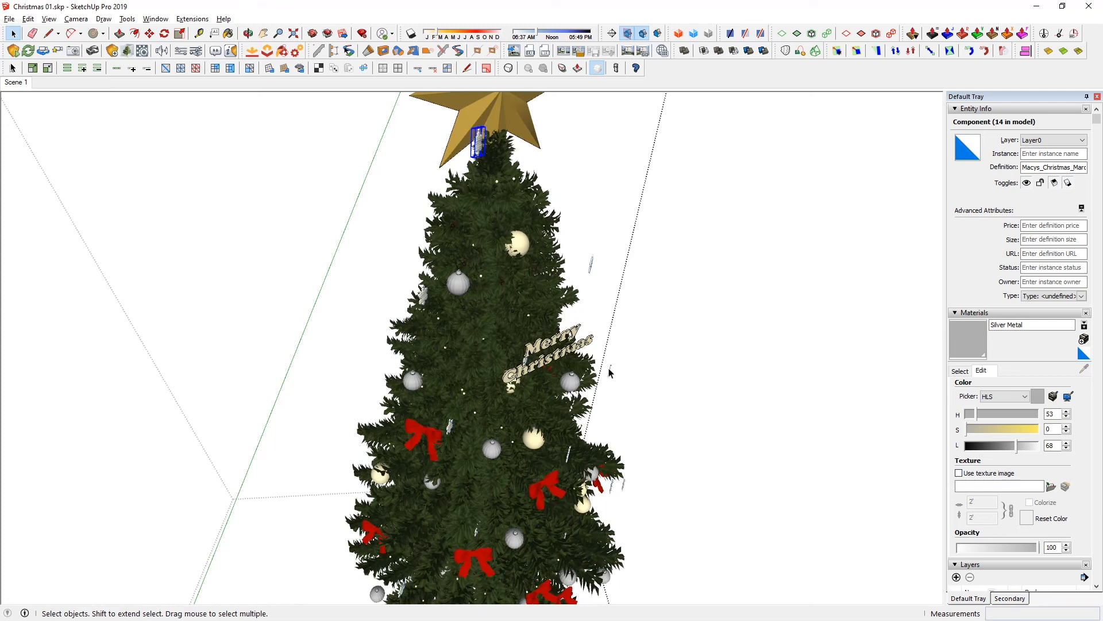
- Select all copies of the snowflake ornament on the tree
right_click(609, 369)
mouse_move(713, 578)
left_click(822, 574)
middle_click_drag(805, 557, 724, 483)
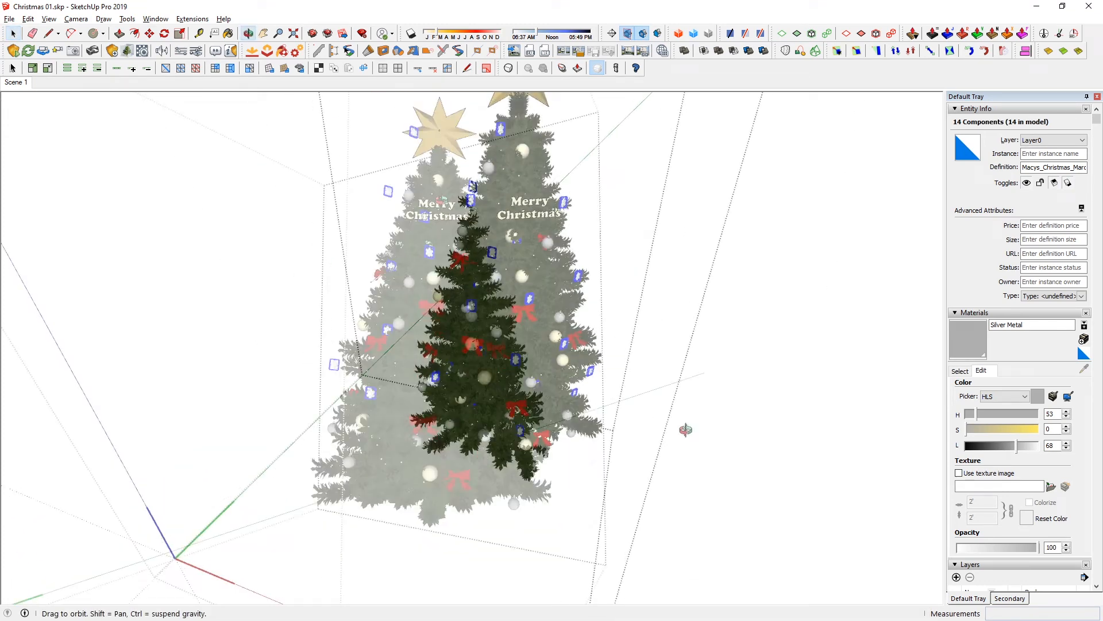
middle_click_drag(686, 430, 566, 450)
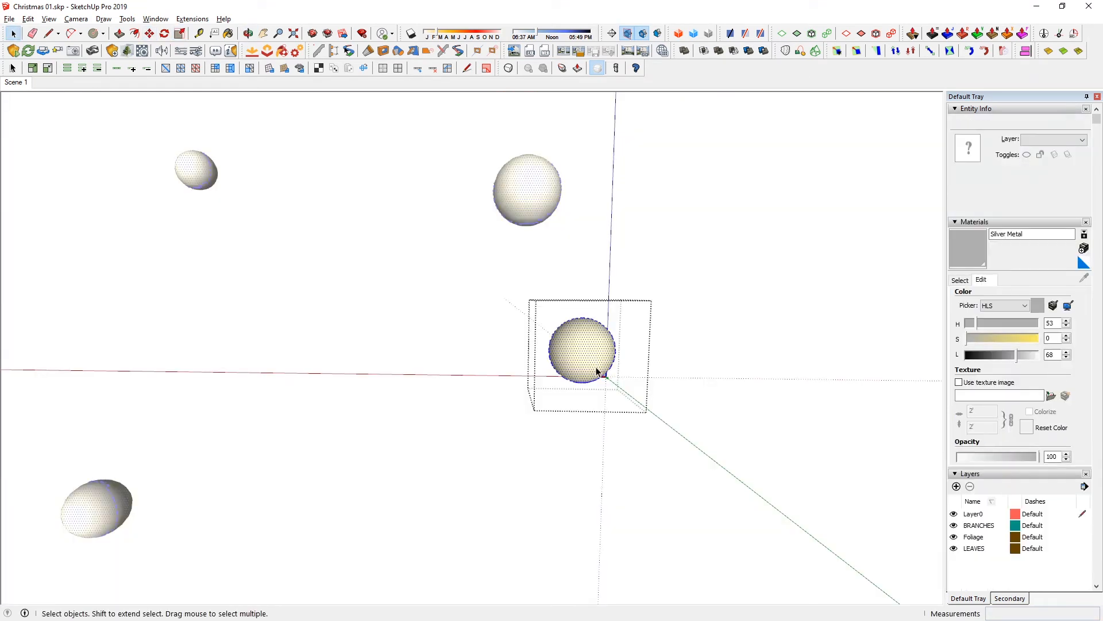
- Scale the cream ball ornament slightly smaller inside its component
key("s")
left_click_drag(628, 317, 619, 324)
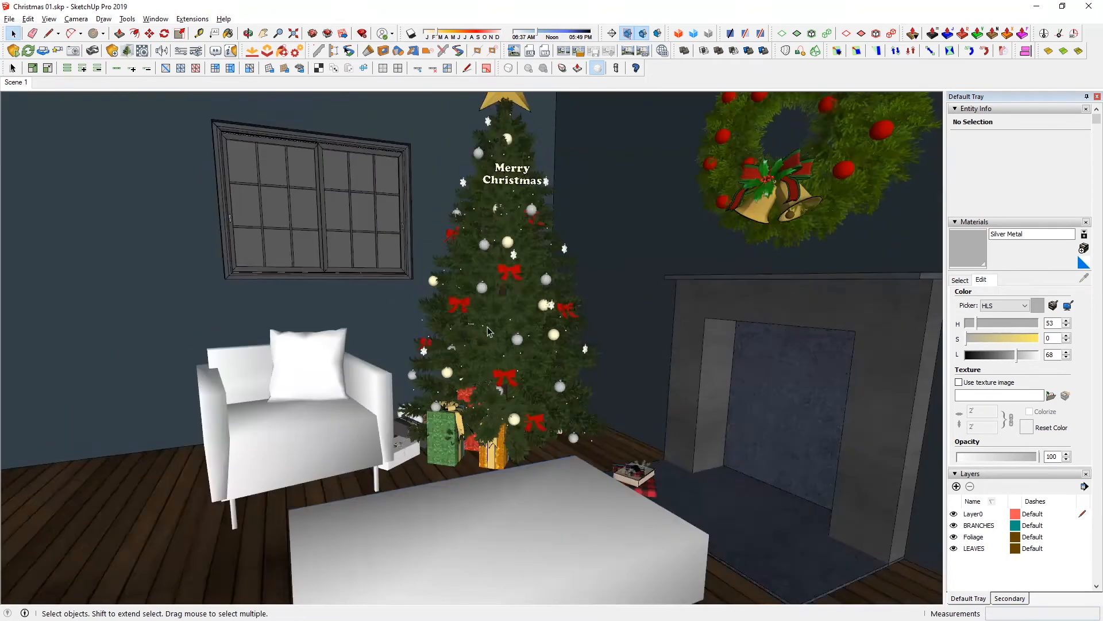
- Open the group of presents beneath the tree and reposition the three-piece gift box set
middle_click_drag(487, 326, 496, 426)
scroll(496, 425, "up", 3)
left_click(496, 412)
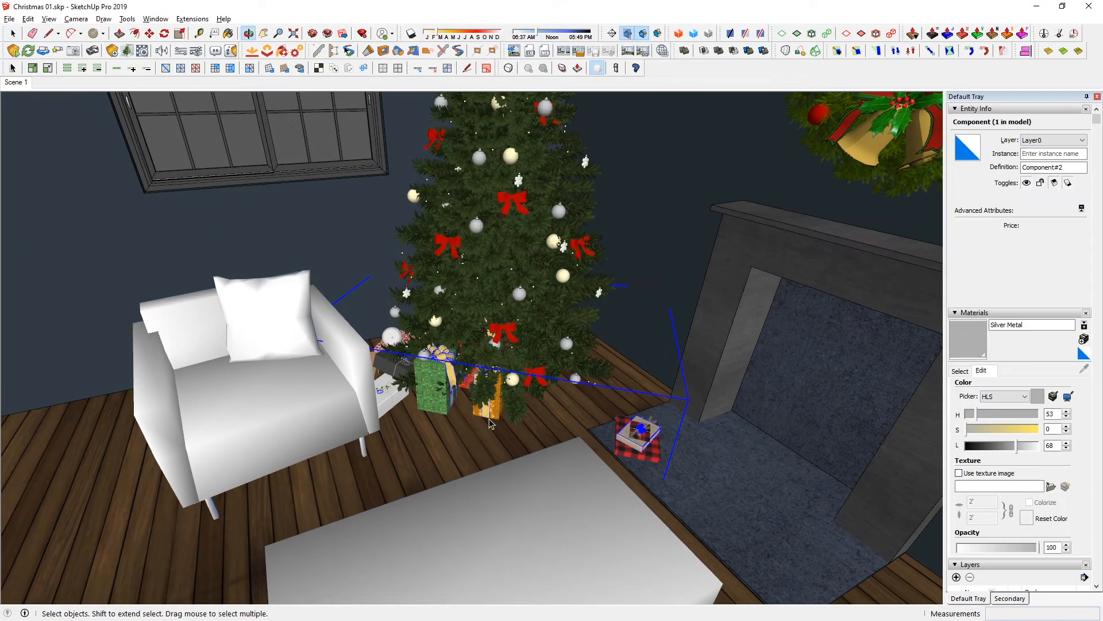
scroll(426, 439, "up", 3)
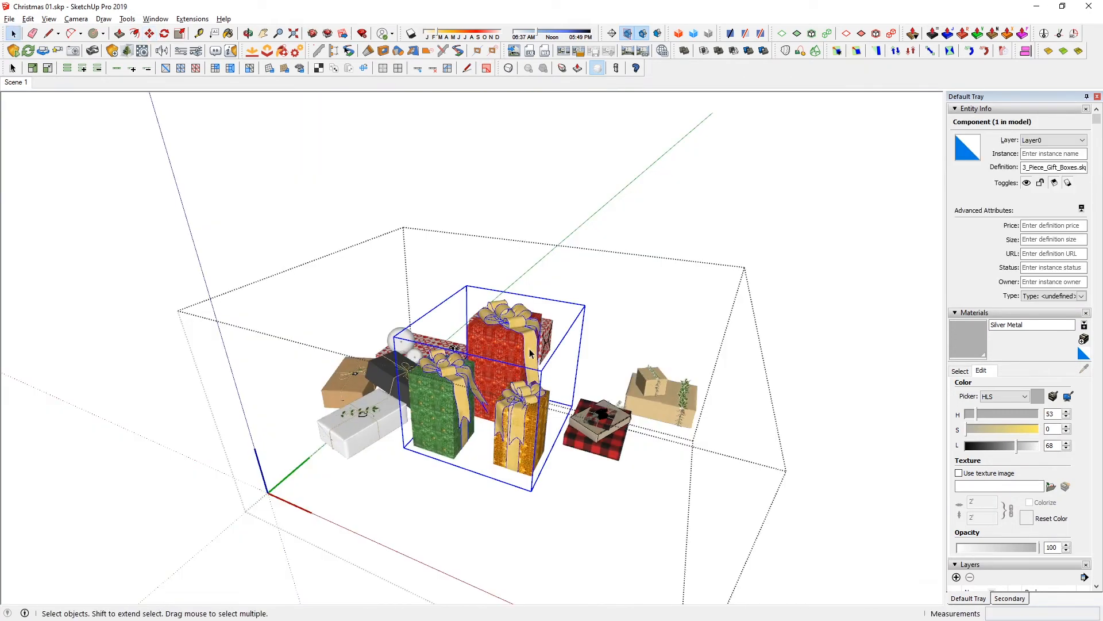
key("m")
left_click(451, 490)
left_click(549, 434)
- Move the stacked brown kraft gift boxes closer into the pile of presents
key("space")
left_click(661, 406)
key("m")
left_click(696, 464)
left_click(546, 499)
left_click(557, 567)
- Rearrange the patterned presents and stack the red plaid gift boxes on top of the red-and-white patterned box
key("space")
left_click(495, 336)
key("m")
left_click(697, 323)
middle_click_drag(335, 319, 475, 368)
key("m")
left_click(475, 471)
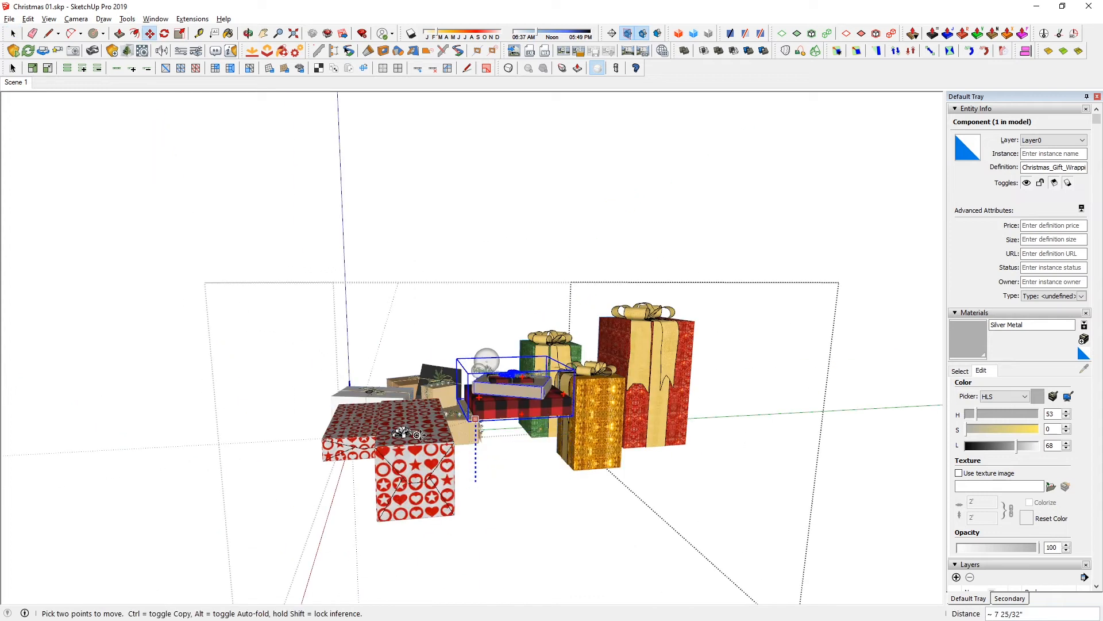
left_click(486, 363)
left_click(585, 429)
- Move the three tall ribboned gift boxes again to a new spot behind the other presents
key("space")
left_click(537, 469)
left_click(535, 402)
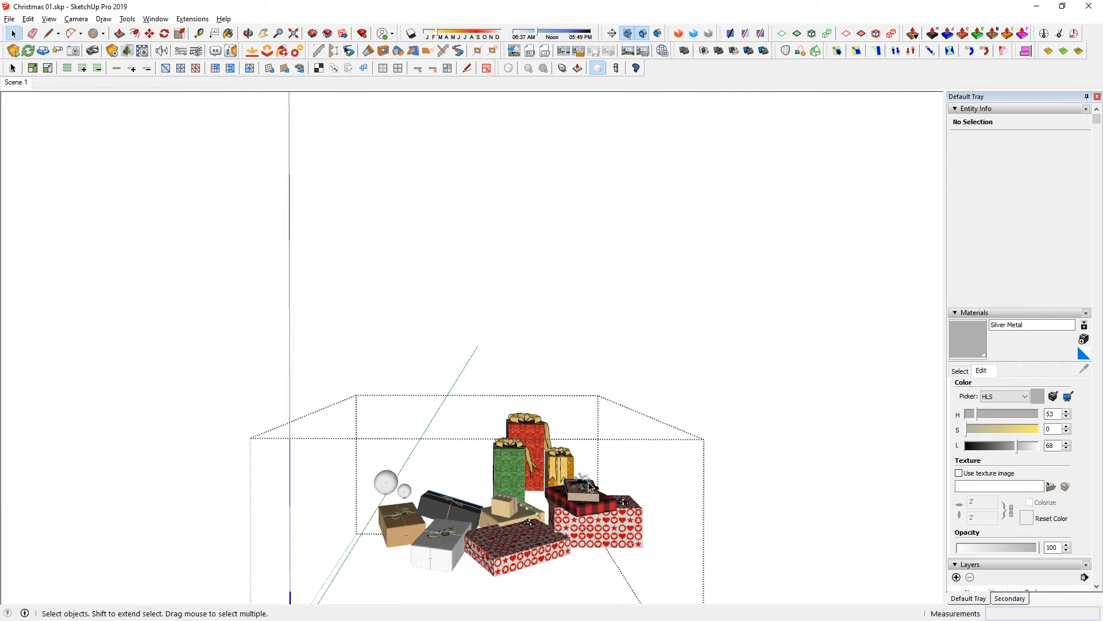
left_click(530, 456)
key("m")
left_click(620, 424)
key("s")
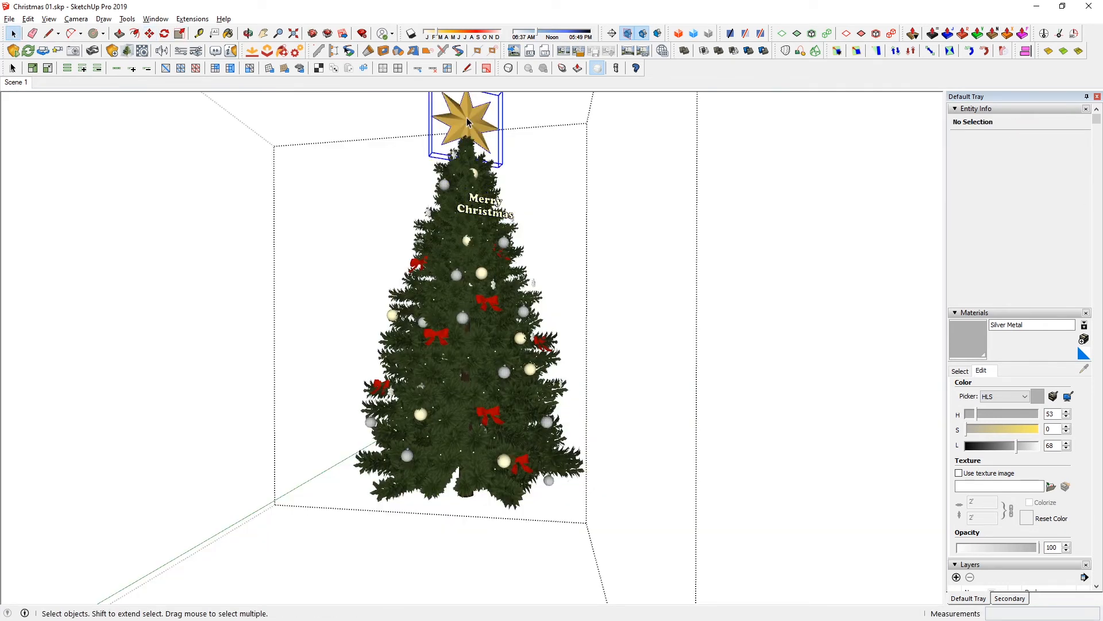
- Scale the gold star down and move it back onto the tip of the tree
key("s")
scroll(459, 310, "down", 2)
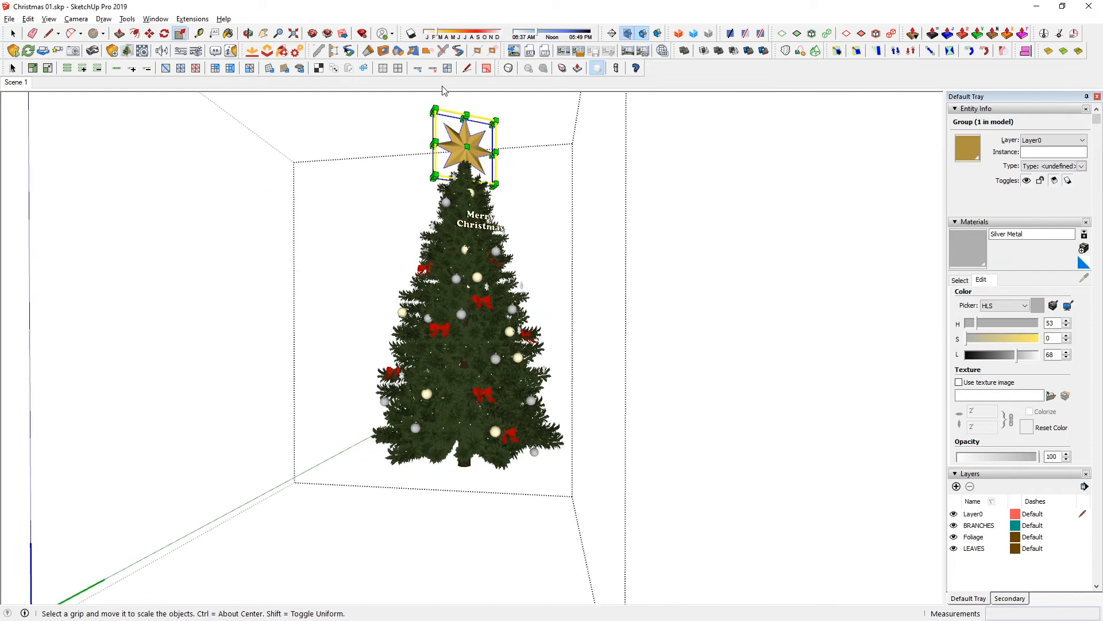
left_click_drag(430, 106, 459, 146)
scroll(478, 161, "up", 7)
key("m")
left_click_drag(506, 181, 426, 112)
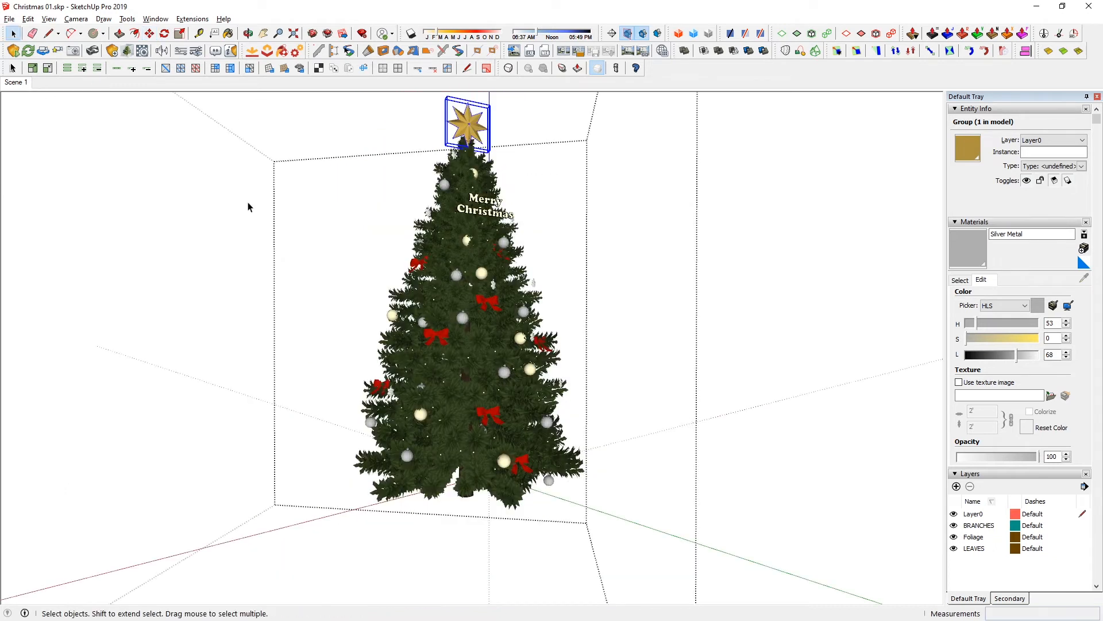
left_click(248, 207)
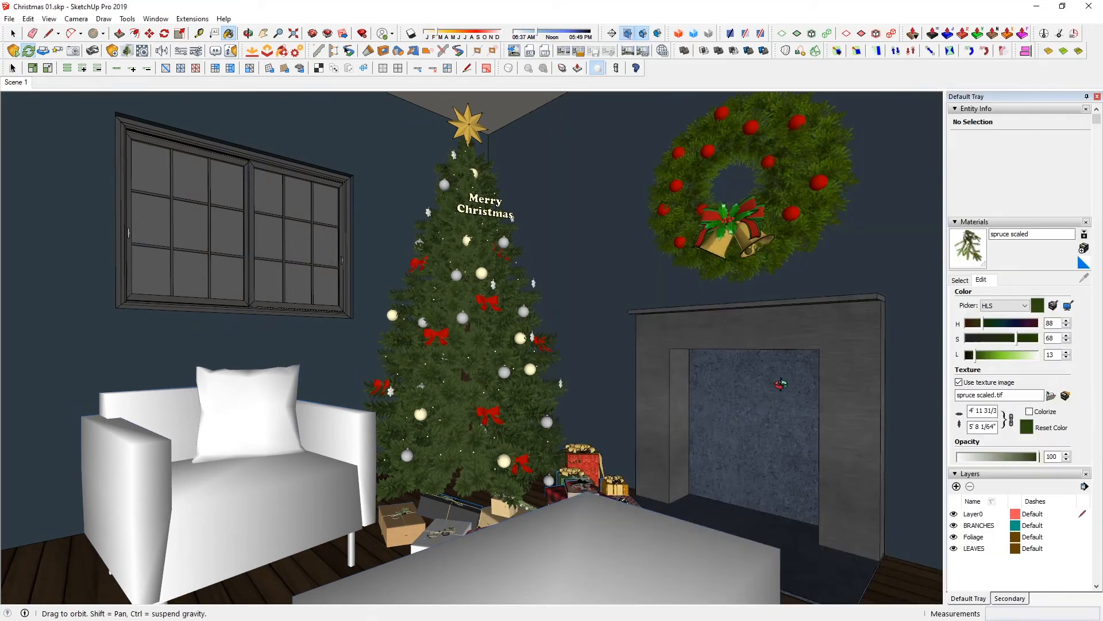
- Open the fireplace surround and offset the three edges of its opening outward to outline an inner band
key("space")
left_click(838, 374)
double_click(822, 364)
left_click(819, 366)
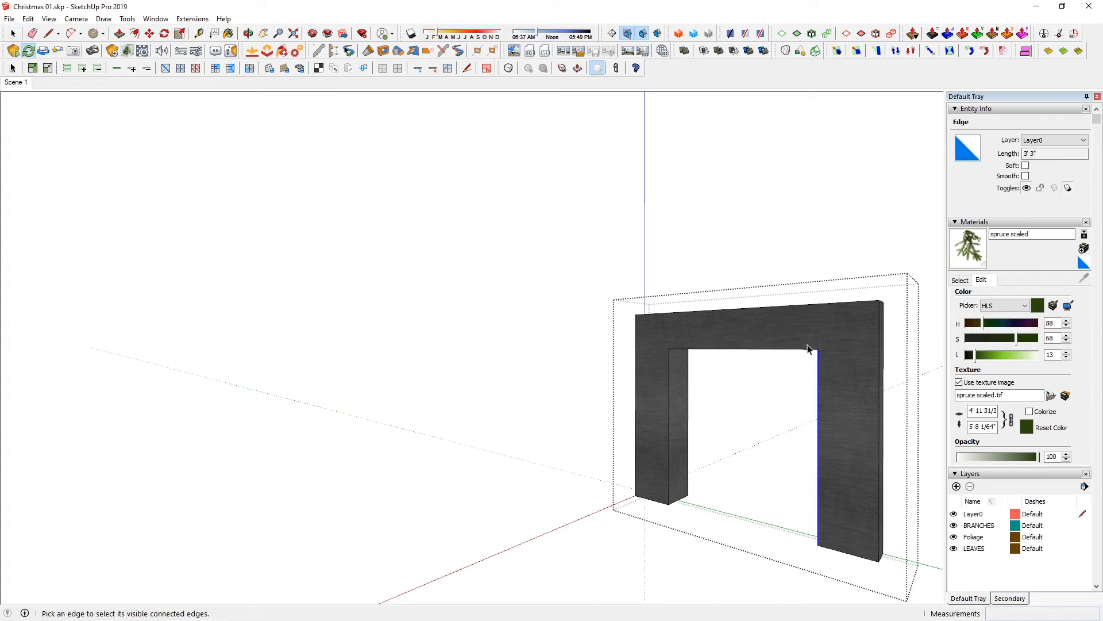
key("f")
left_click(669, 365)
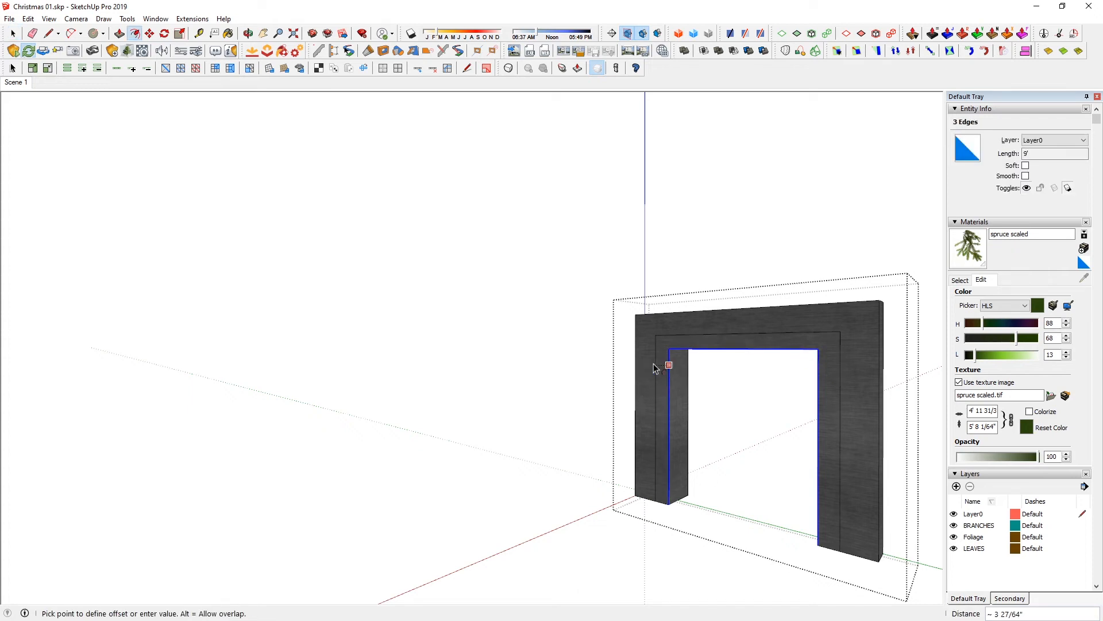
- Push/pull the inner band of the fireplace surround by 1" and close the surround
key("p")
left_click(660, 372)
type("1")
key("Return")
key("space")
key("Escape")
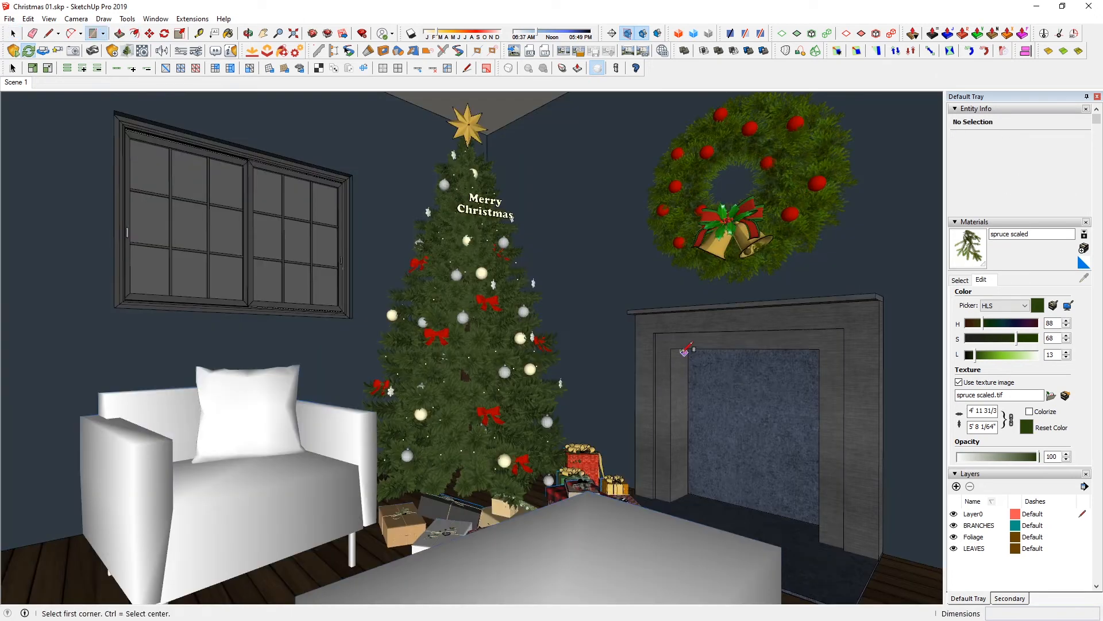
- Move the rear edges of the fireplace opening inward to splay its sides and top, and restore the Scene 1 view
double_click(666, 358)
left_click(688, 383)
key("m")
left_click(719, 450)
middle_click_drag(742, 456, 712, 178)
left_click(760, 351)
left_click(766, 366)
left_click(771, 382)
middle_click_drag(770, 382, 666, 424)
key("space")
left_click(688, 428)
key("m")
left_click(628, 423)
key("space")
key("Escape")
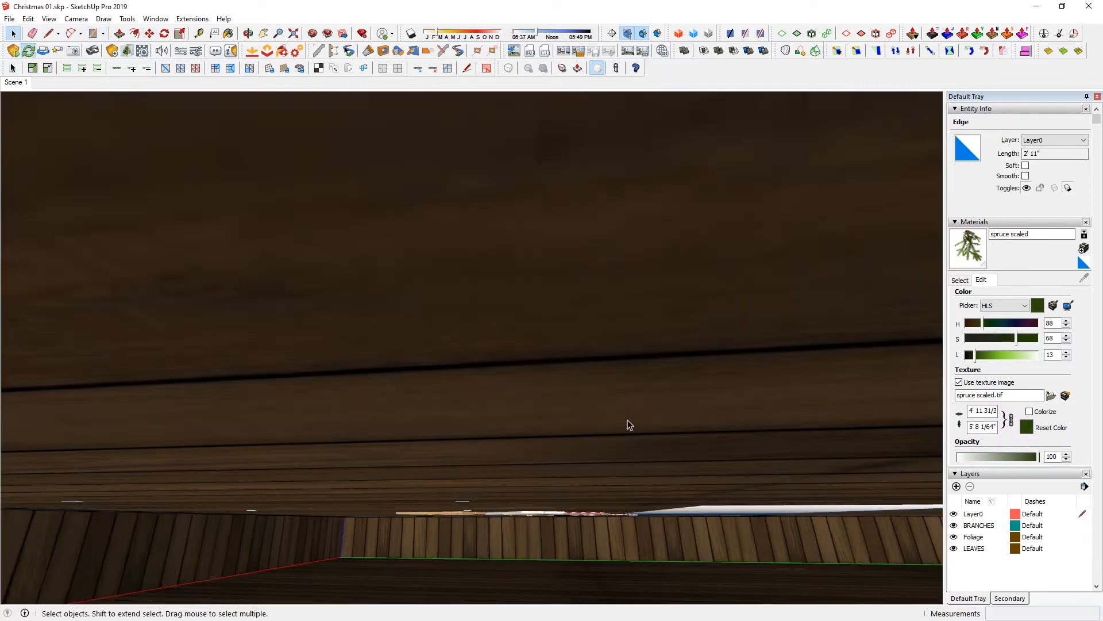
left_click(24, 84)
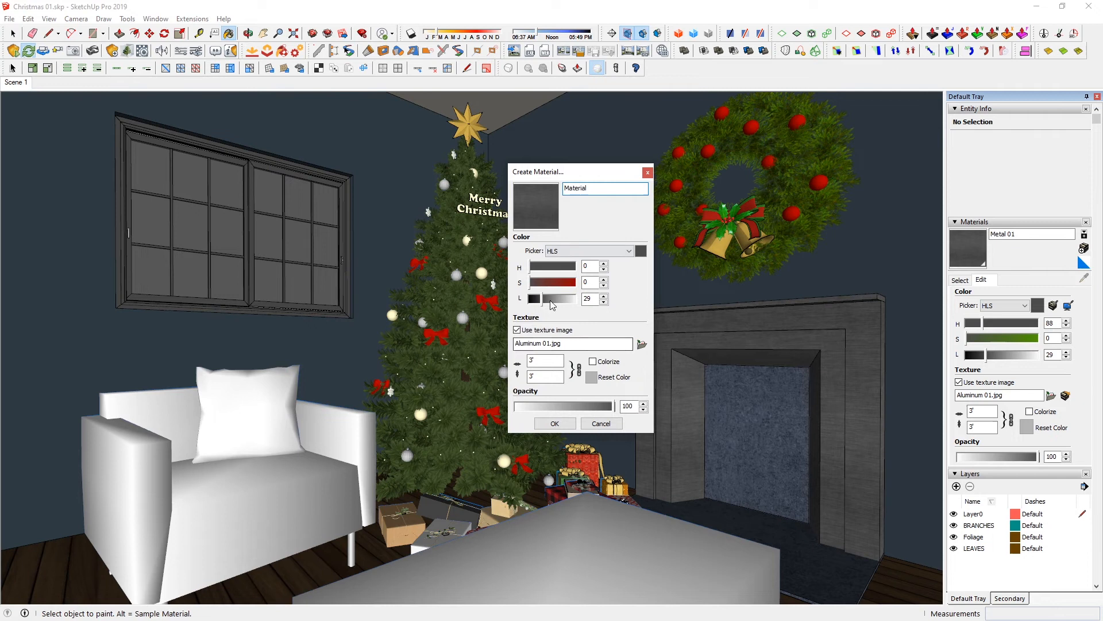
- Create an untextured dark grey material from the surround's metal and paint the outer frame of the fireplace with it
left_click(554, 423)
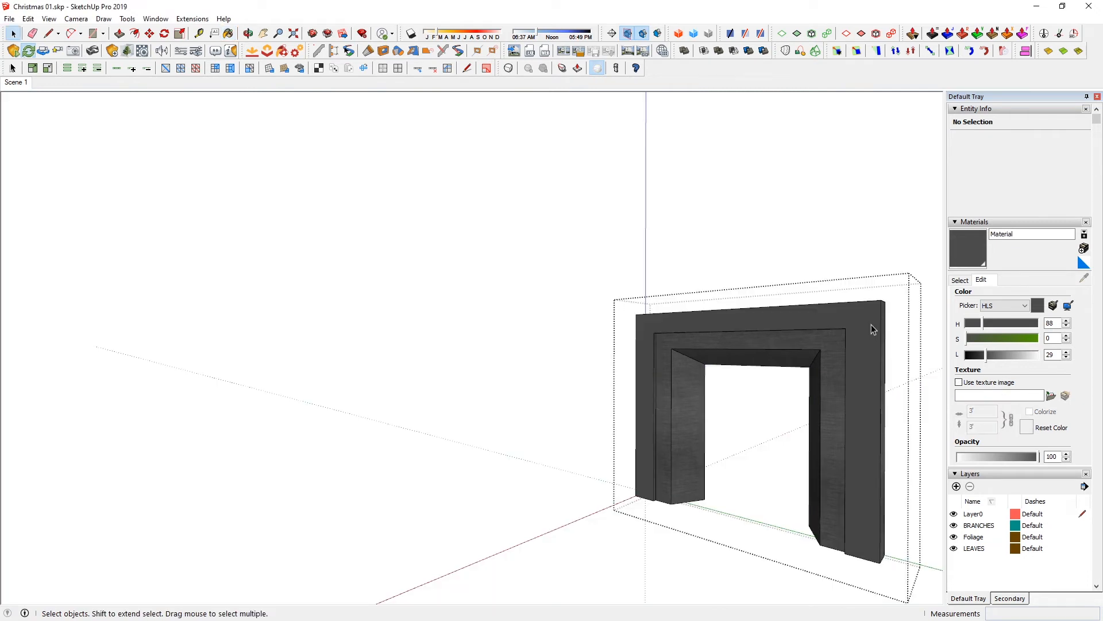
scroll(874, 320, "up", 4)
key("b")
middle_click_drag(869, 386, 877, 442)
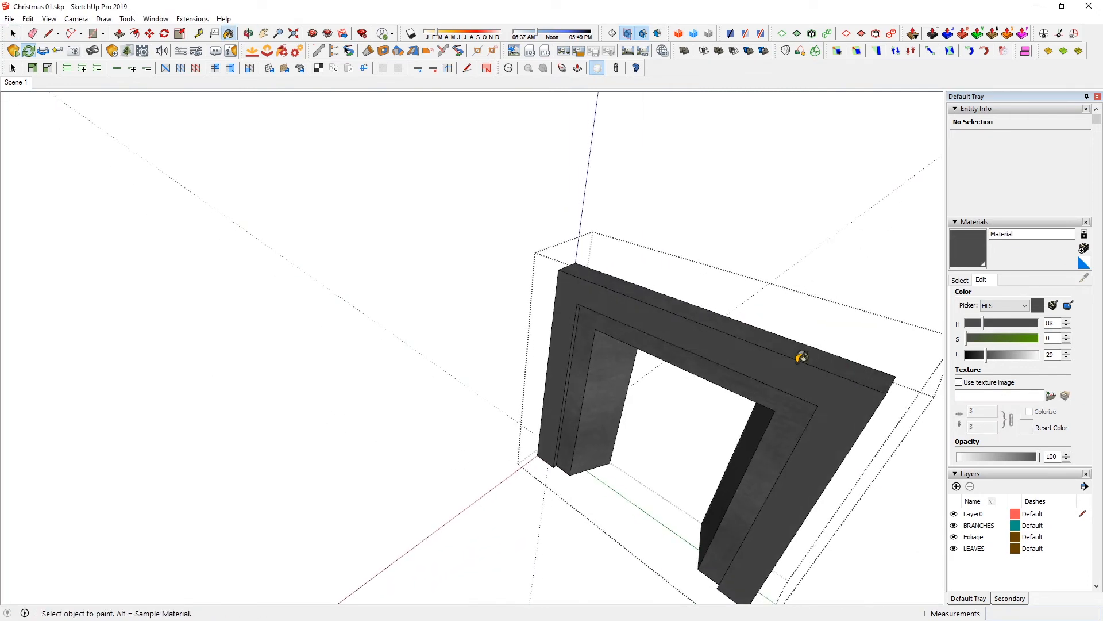
middle_click_drag(857, 364, 851, 333)
scroll(317, 280, "down", 3)
key("space")
left_click(317, 280)
key("b")
left_click(19, 85)
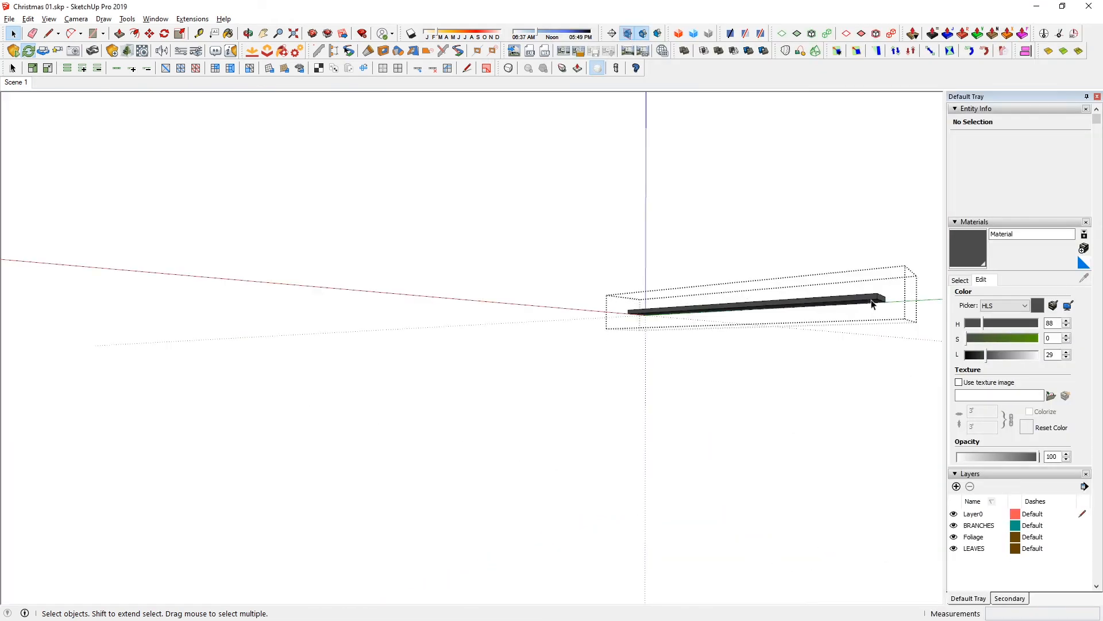
- Extend both ends of the mantel shelf outward beyond the fireplace surround
key("p")
left_click(896, 311)
key("Return")
key("space")
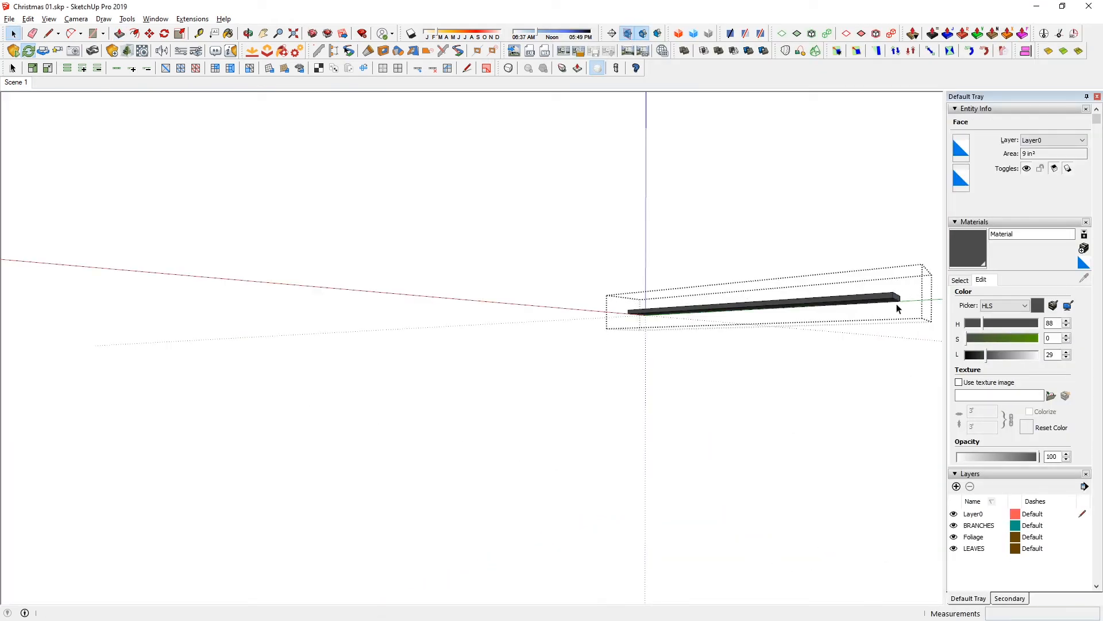
left_click_drag(571, 278, 598, 312)
key("m")
left_click(724, 374)
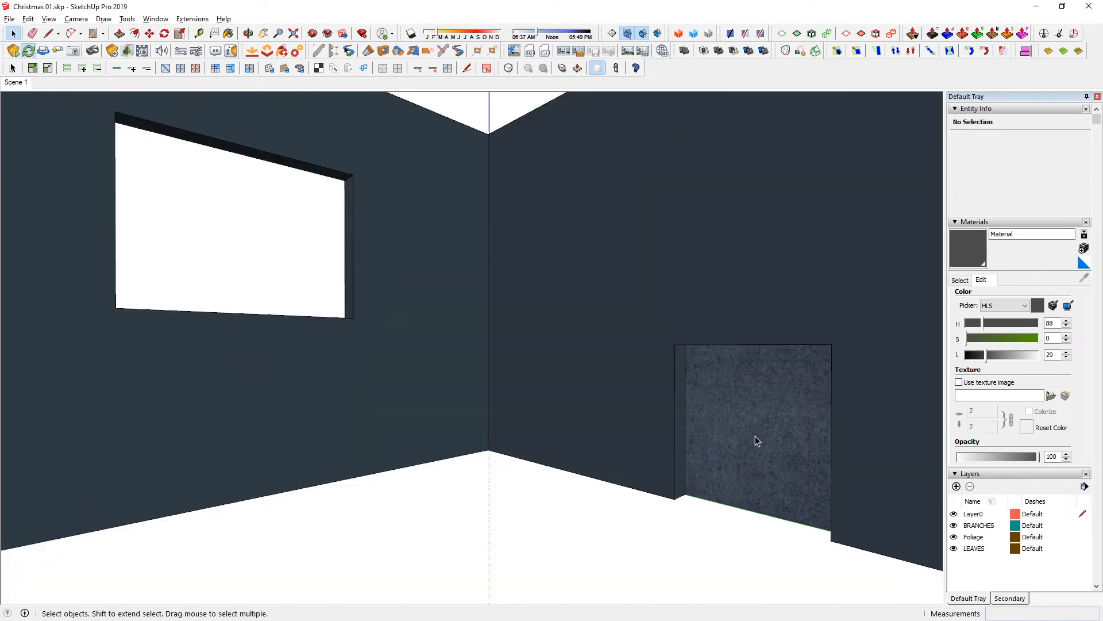
- Select all the wall geometry and push/pull the back face of the firebox recess
key("ctrl+a")
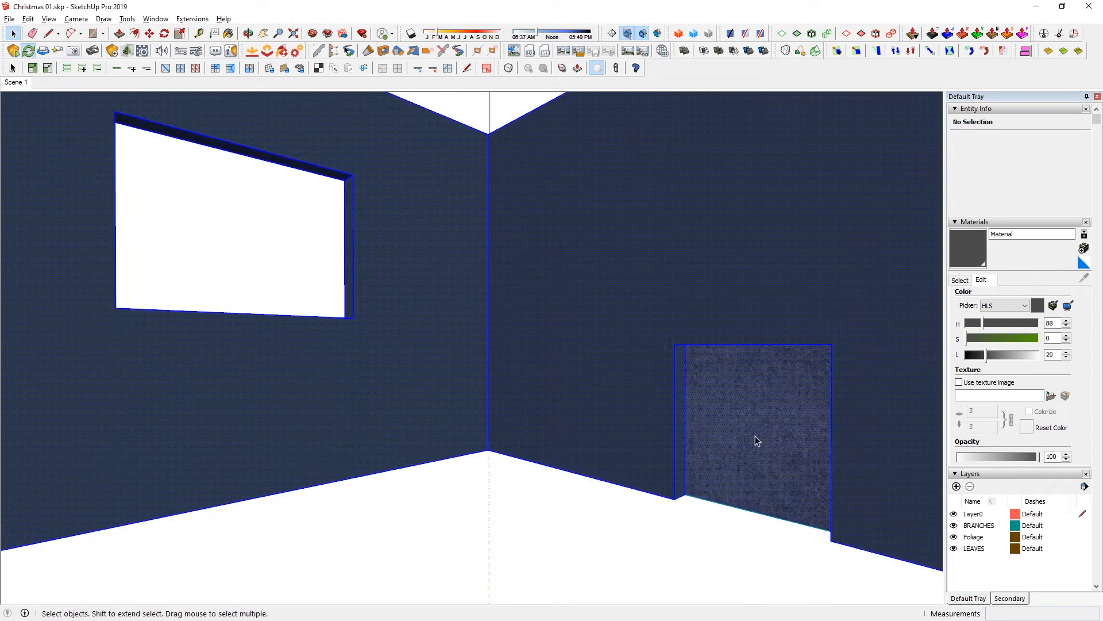
key("p")
left_click(752, 450)
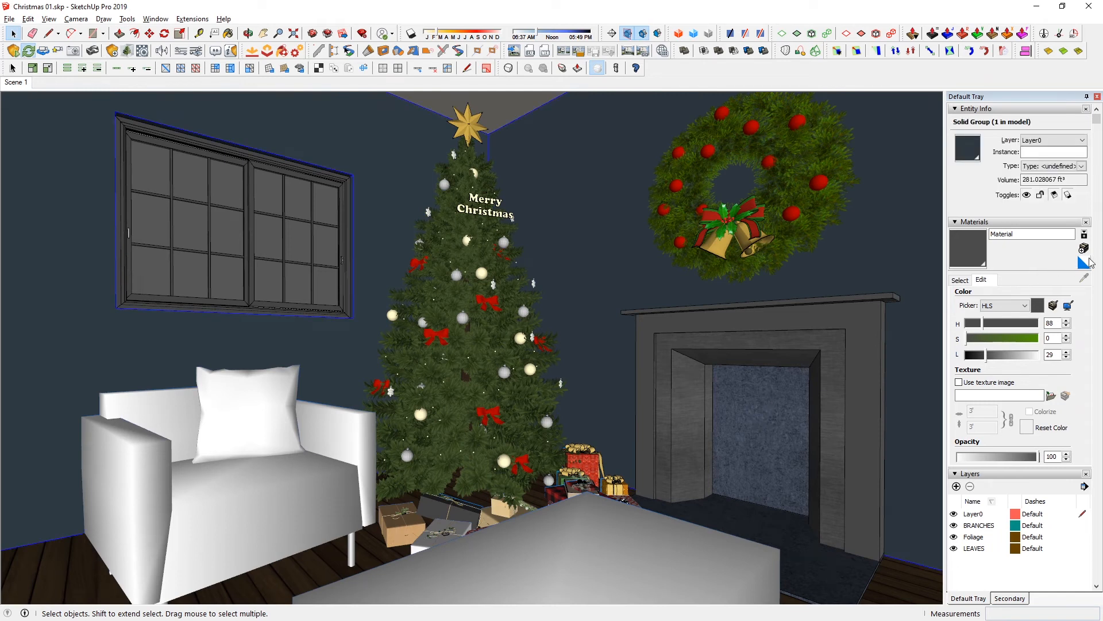
- Create an untextured near-black material named Material1 with lightness 16 for the firebox
left_click(1084, 263)
left_click(1084, 248)
left_click_drag(544, 300, 536, 300)
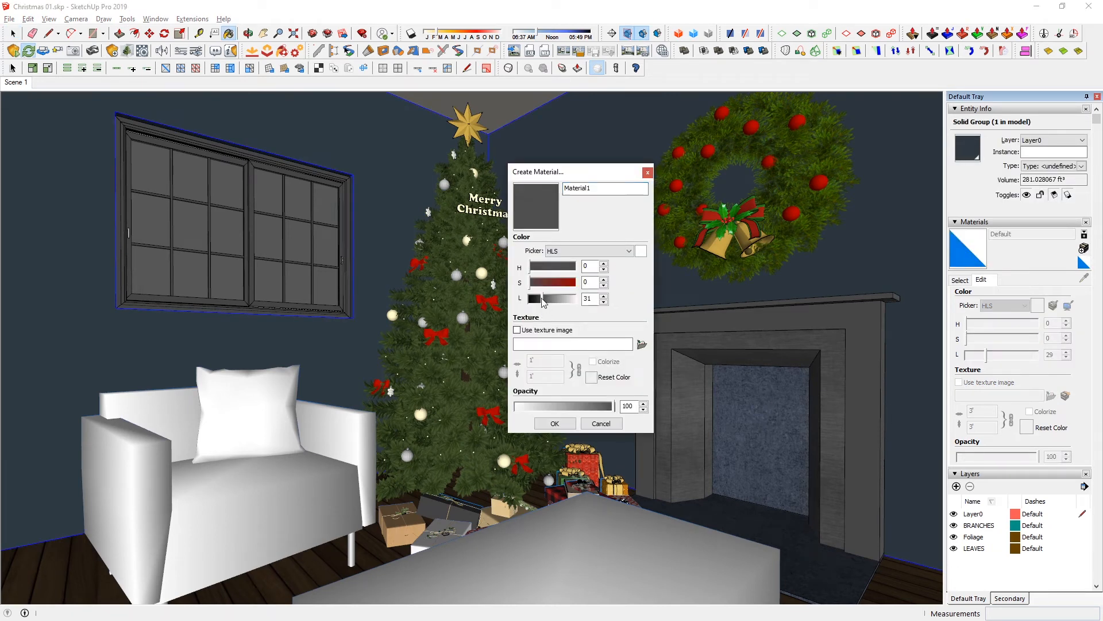
left_click(554, 423)
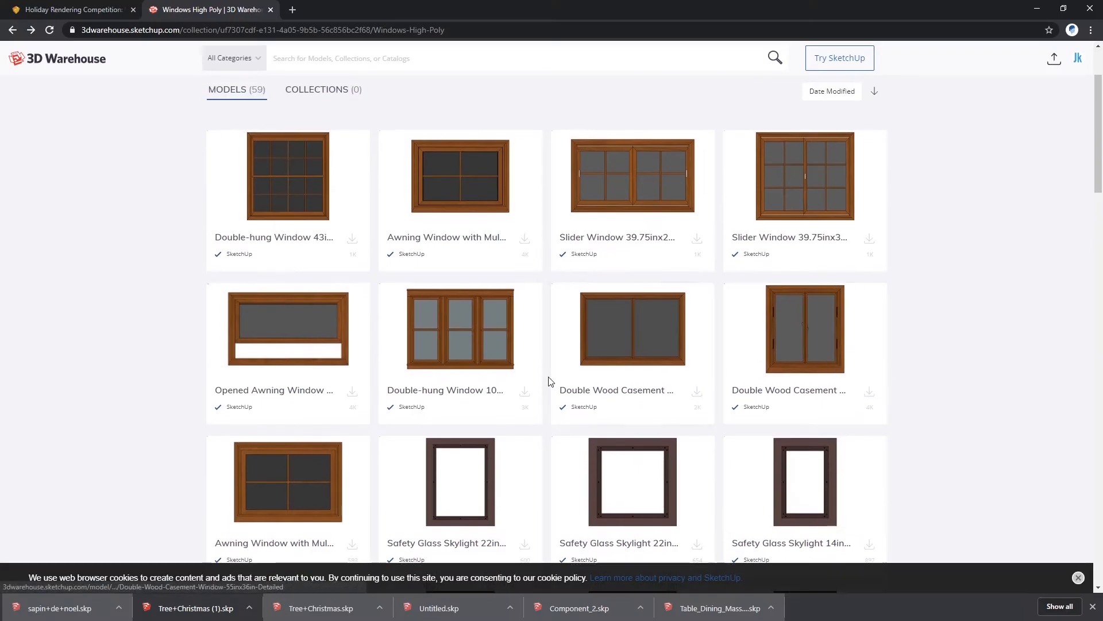
- Download the three-panel double-hung window from 3D Warehouse as a SketchUp 2019 model and position it over the existing window
left_click(526, 393)
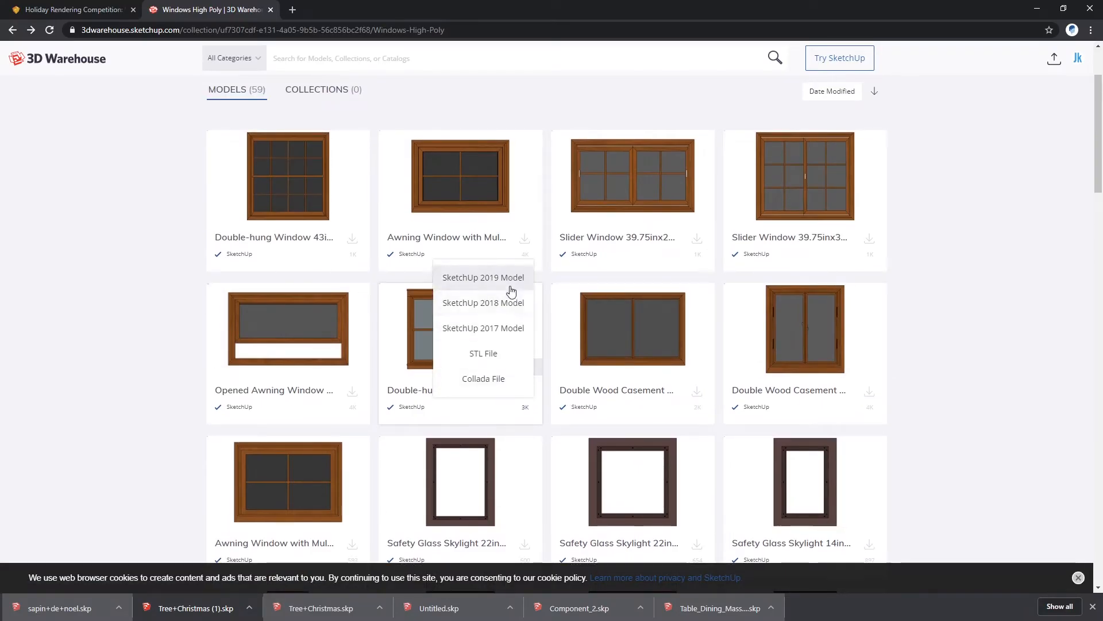
left_click(508, 278)
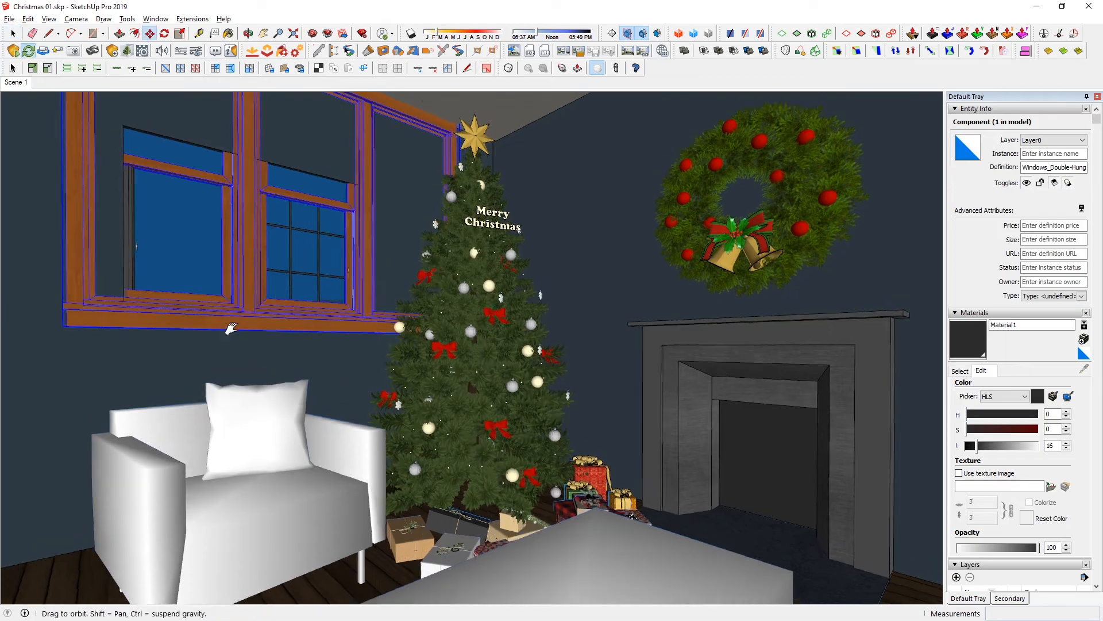
scroll(337, 388, "up", 3)
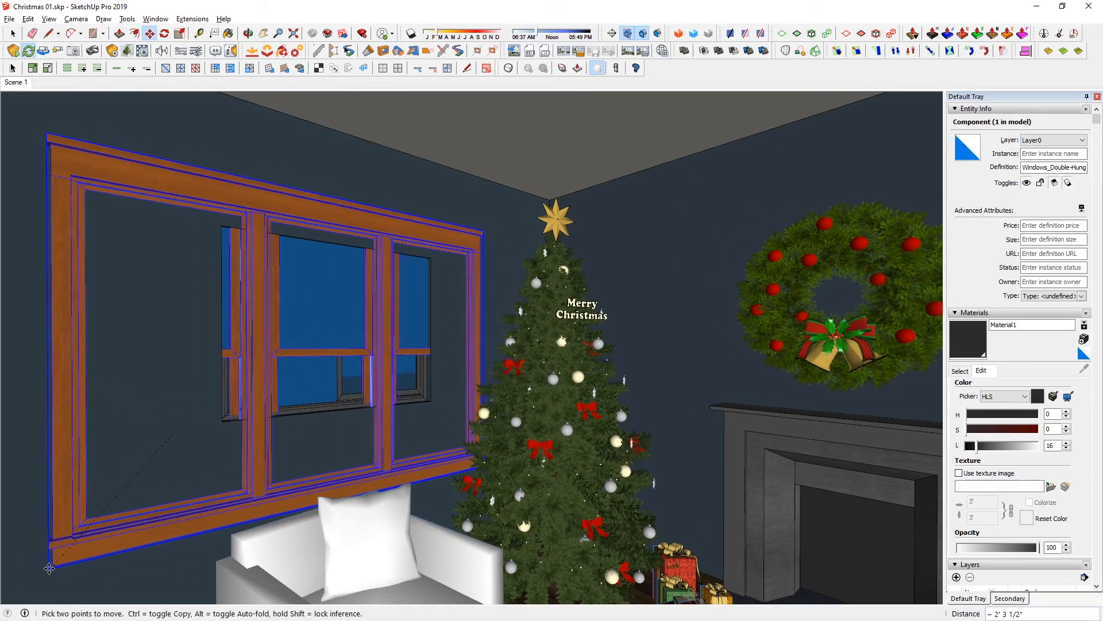
scroll(125, 347, "down", 3)
left_click(125, 347)
key("space")
middle_click_drag(246, 470, 276, 436)
left_click(25, 84)
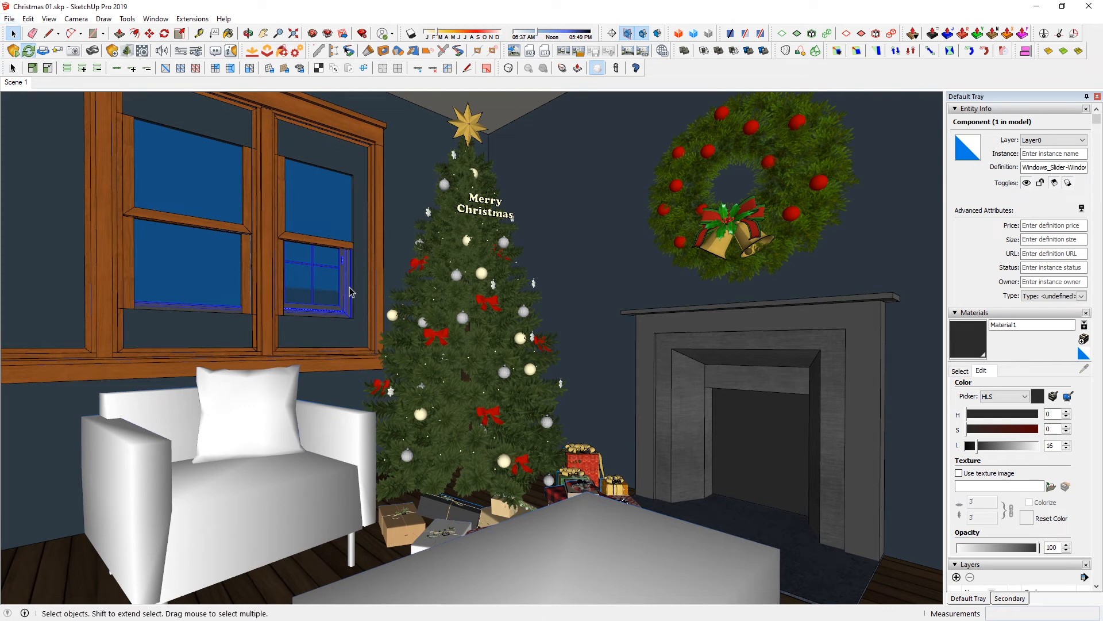
- Replace the new window's wood material with the old window's dark frame material using Material Replacer, and delete the old slider window
left_click(104, 18)
mouse_move(127, 19)
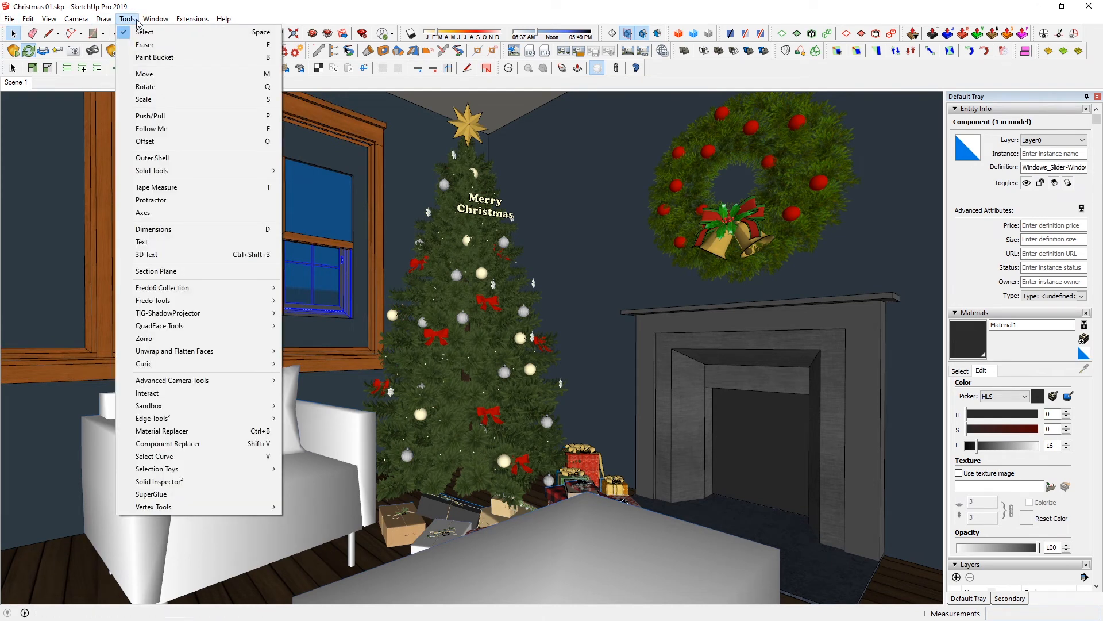
left_click(198, 435)
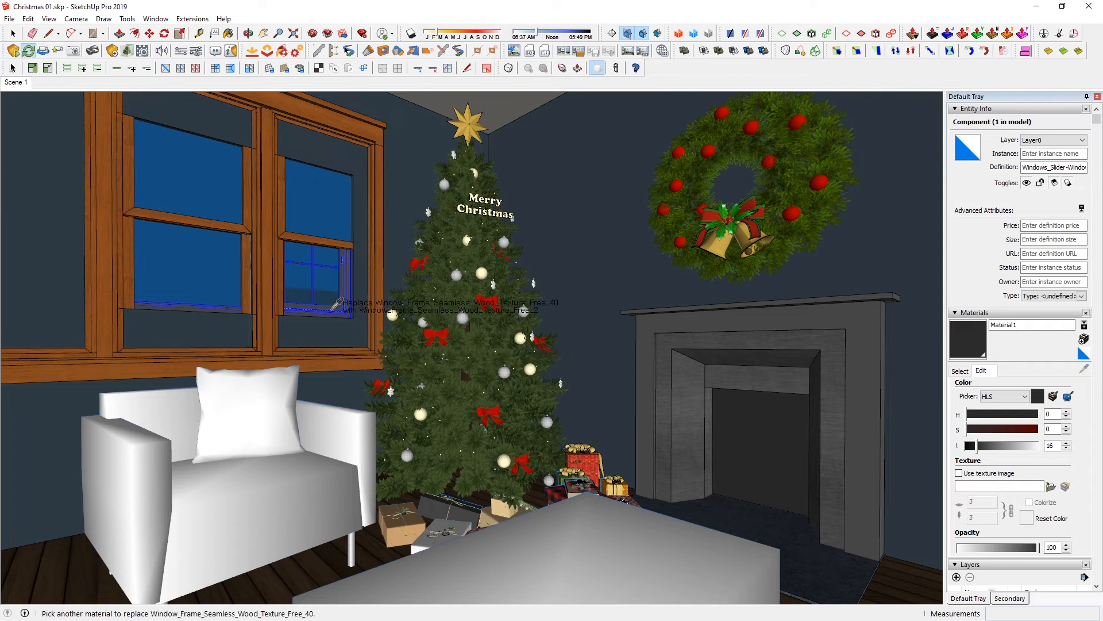
scroll(332, 322, "up", 5)
left_click(351, 294)
key("space")
key("Delete")
scroll(379, 310, "down", 6)
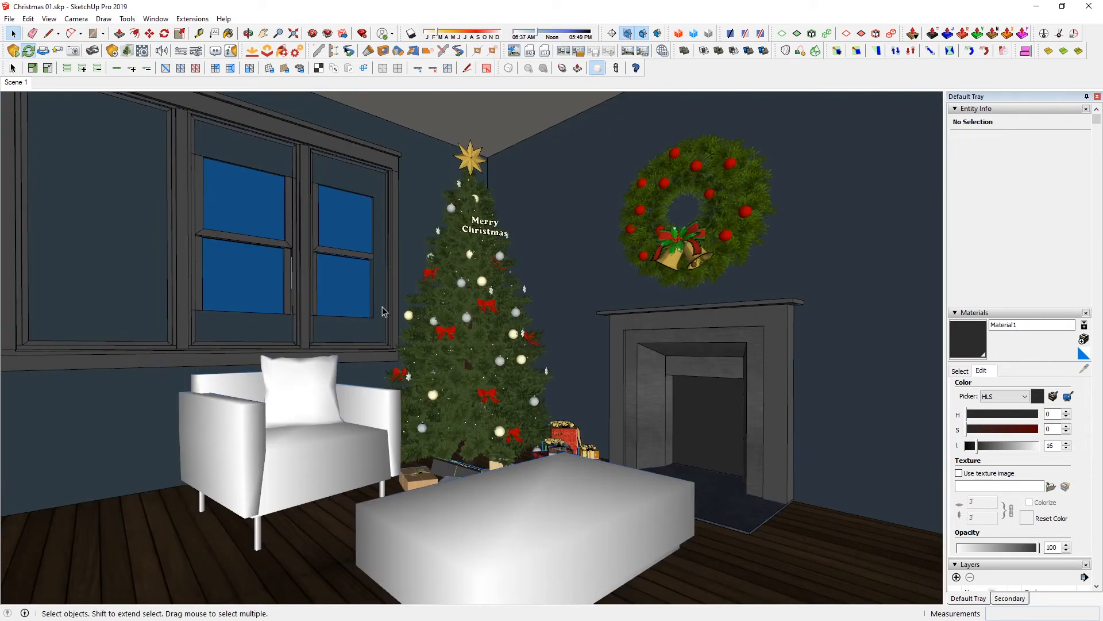
double_click(368, 293)
key("Escape")
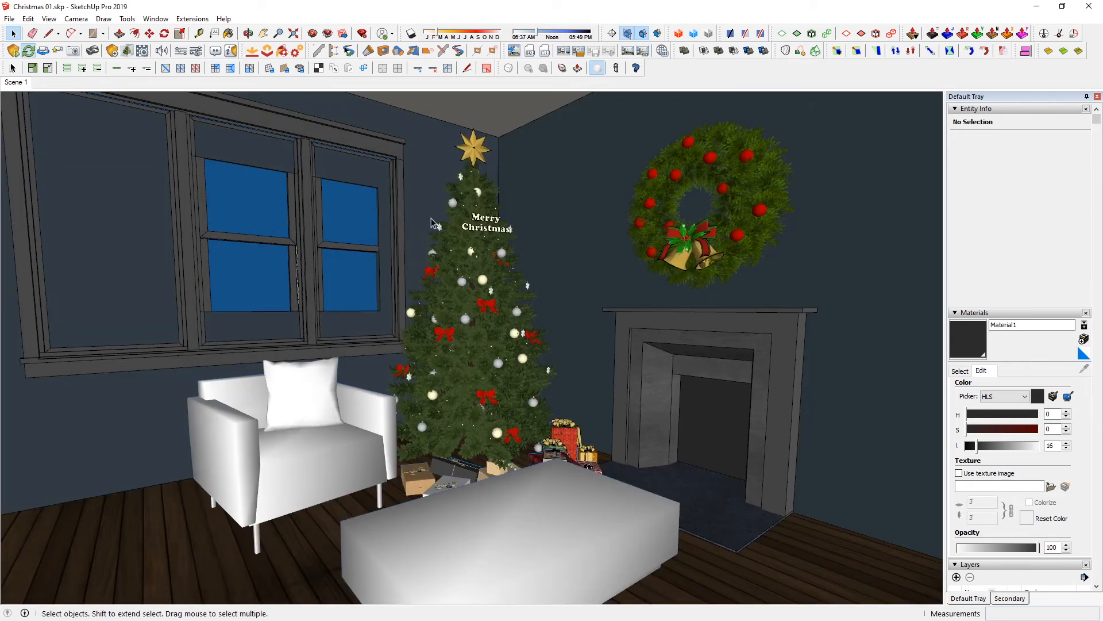
- Push/pull the edges of the wall opening behind the new three-panel window outward until the opening fits the larger frame
double_click(426, 168)
key("p")
left_click(402, 211)
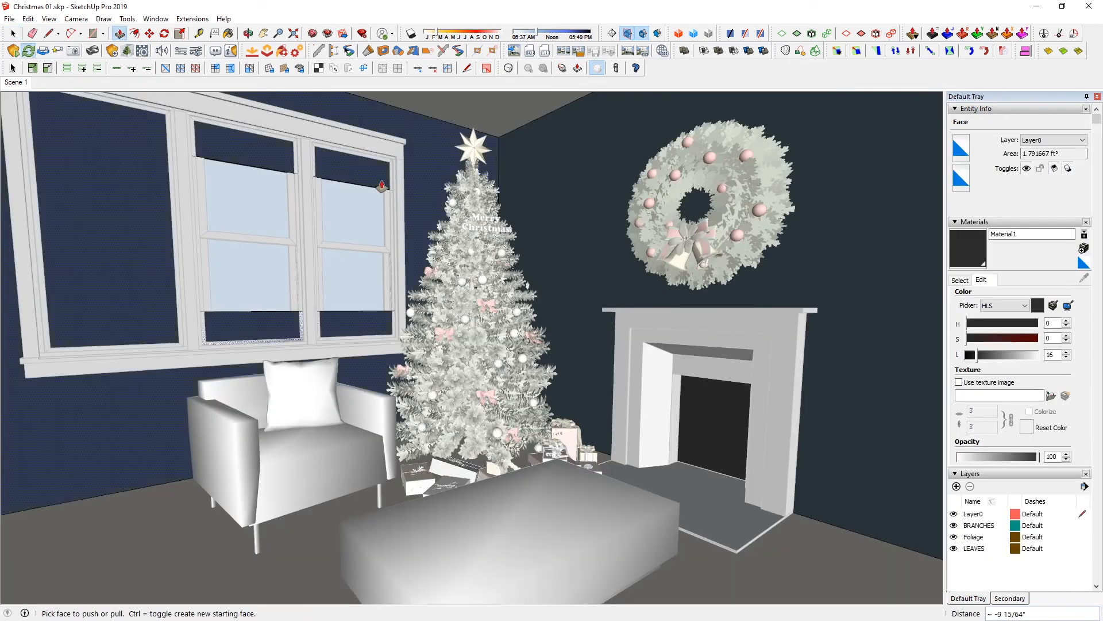
key("Escape")
left_click(361, 185)
left_click(397, 143)
middle_click_drag(396, 143, 368, 288)
left_click(364, 288)
left_click(346, 314)
left_click(221, 276)
middle_click_drag(103, 358, 209, 192)
key("space")
key("Escape")
- Sample the silver parting bead material on the new window and reduce its lightness to match the dark frame
scroll(371, 327, "up", 10)
middle_click_drag(413, 483, 540, 446)
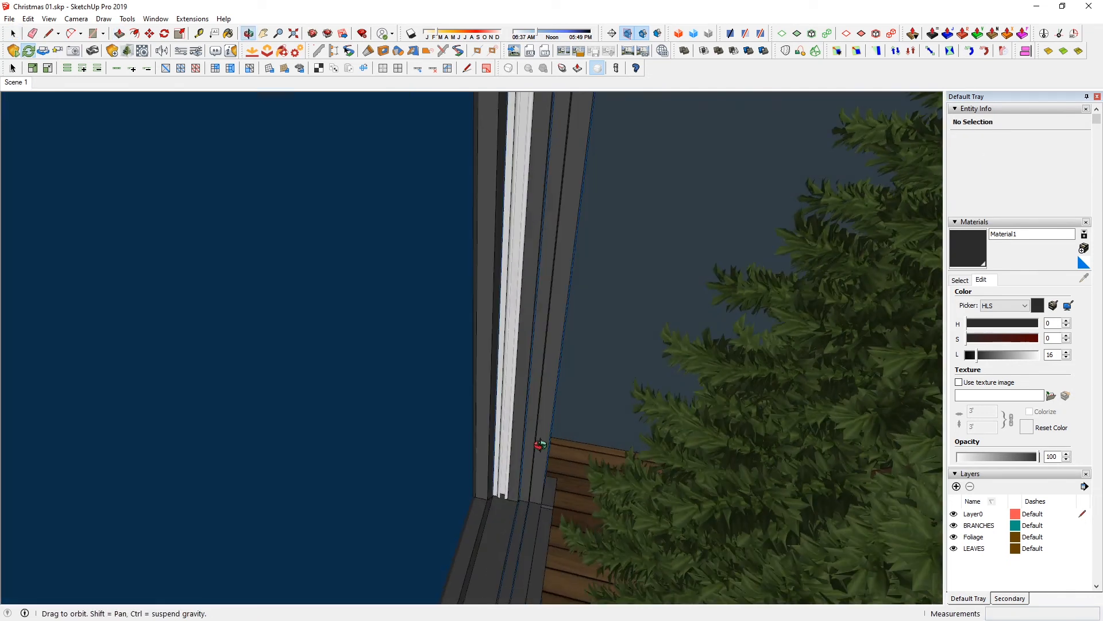
left_click(507, 434)
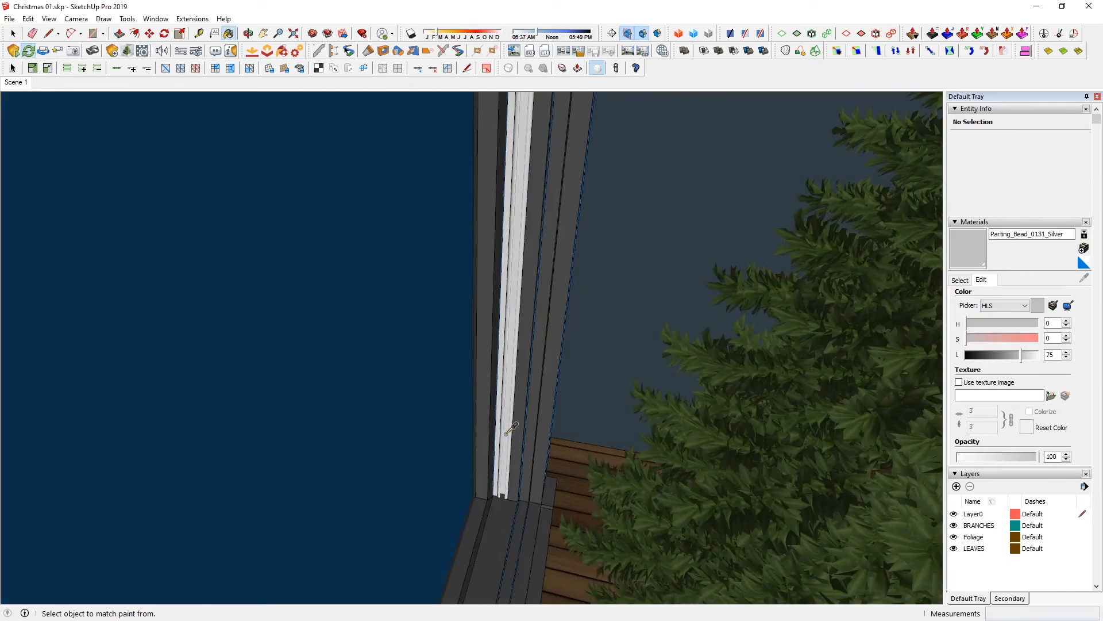
left_click(985, 355)
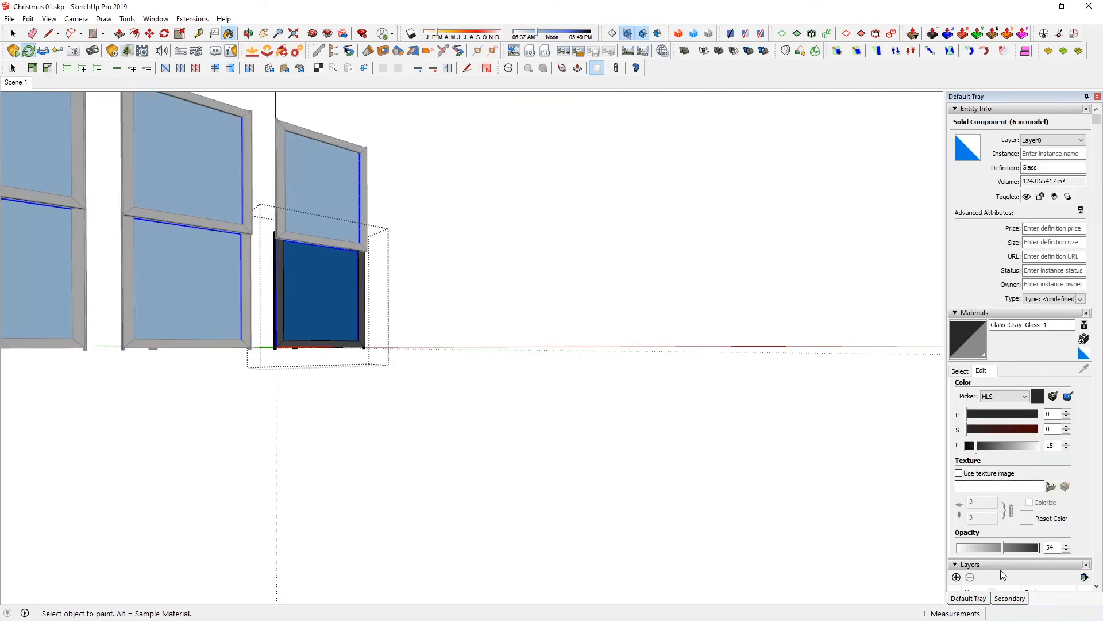
- Set the opacity of the window's Glass_Gray_Glass_1 material to 15
left_click(986, 549)
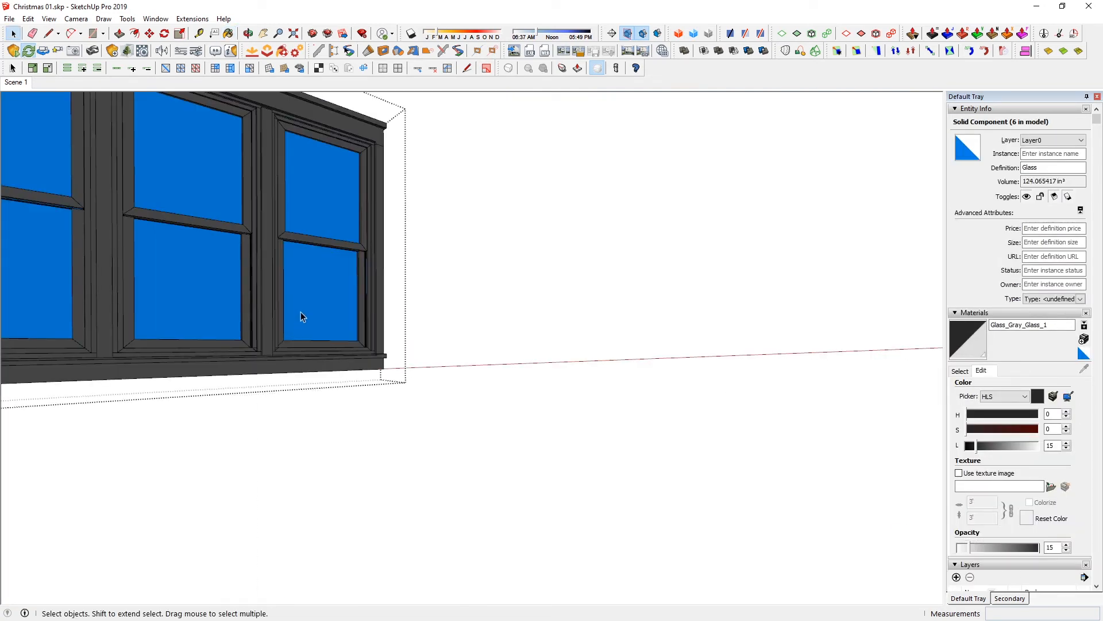
left_click(920, 423)
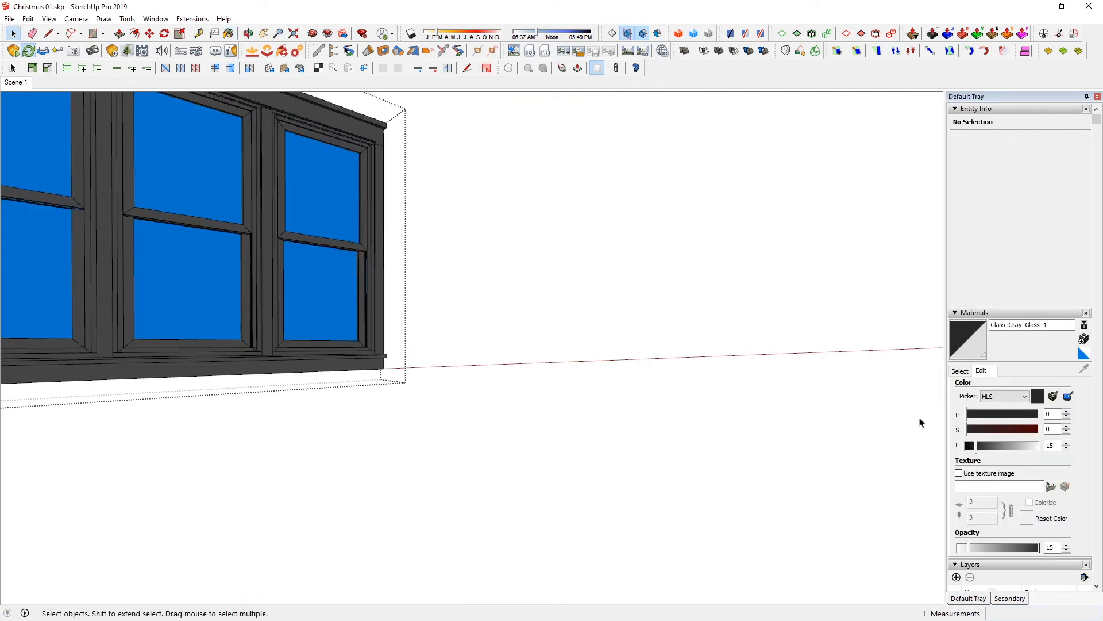
left_click(323, 288)
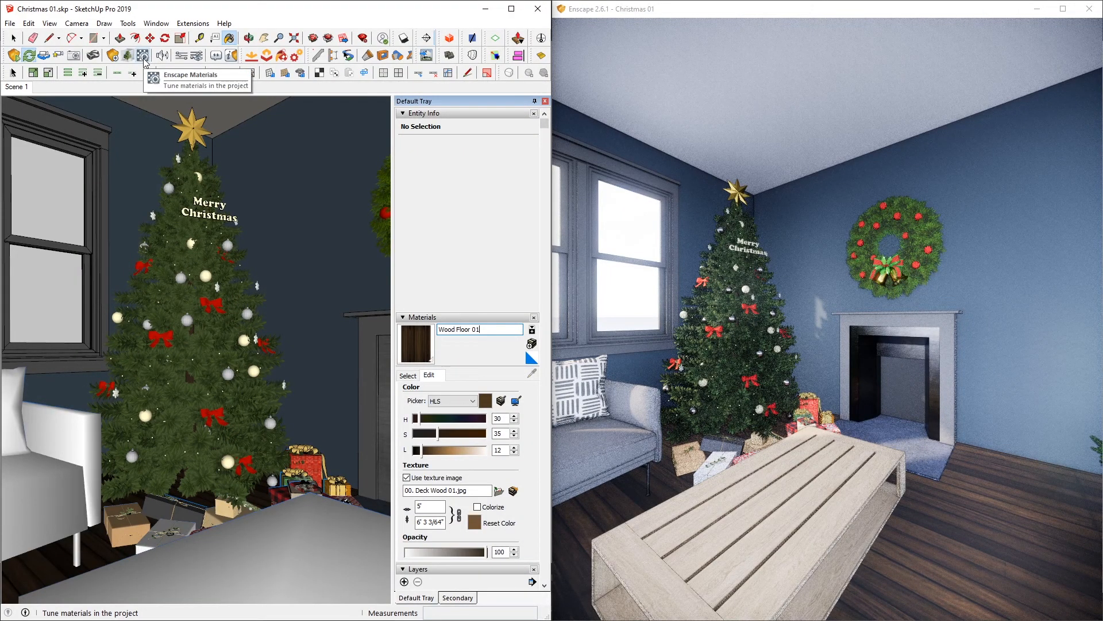
- In Enscape Materials, set Wood Floor 01's roughness to about 35% and use its albedo texture for the bump map
left_click(144, 60)
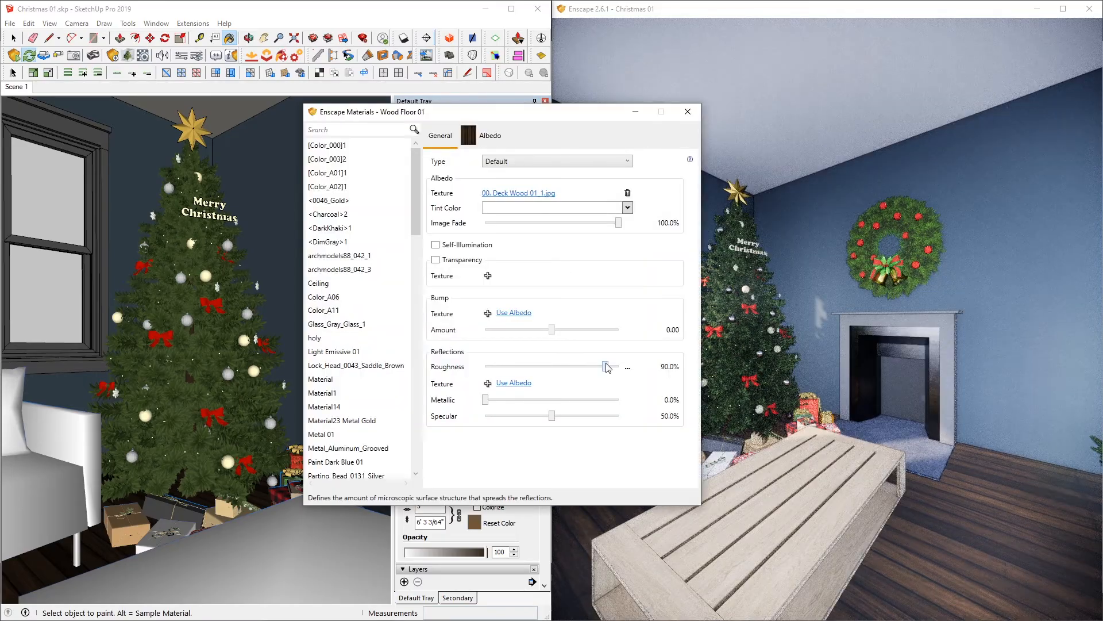
left_click_drag(609, 368, 546, 368)
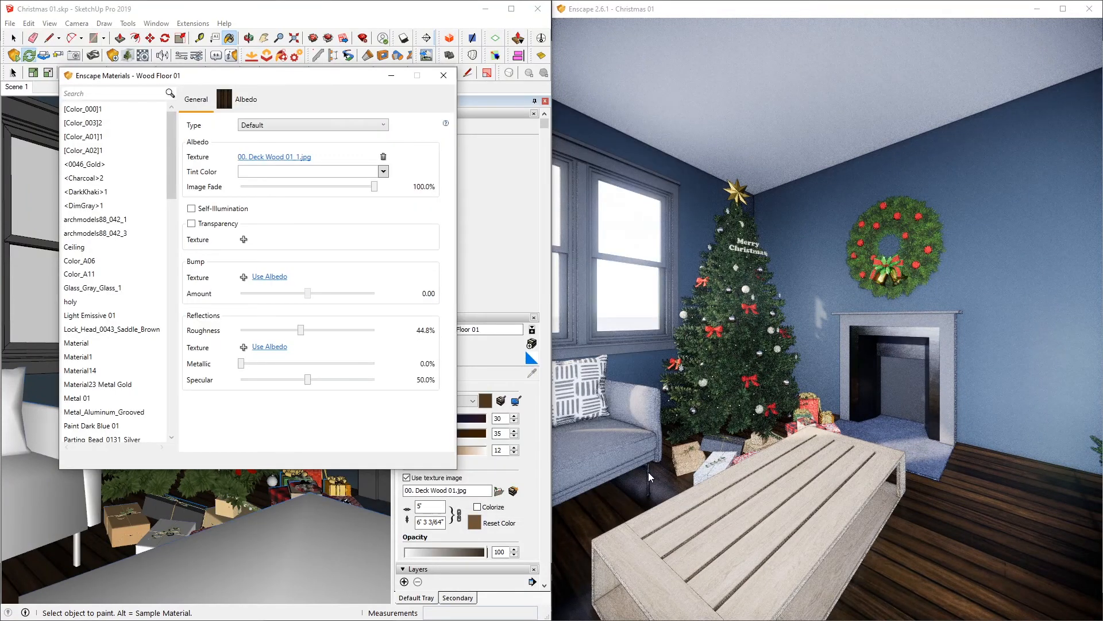
left_click_drag(289, 335, 291, 336)
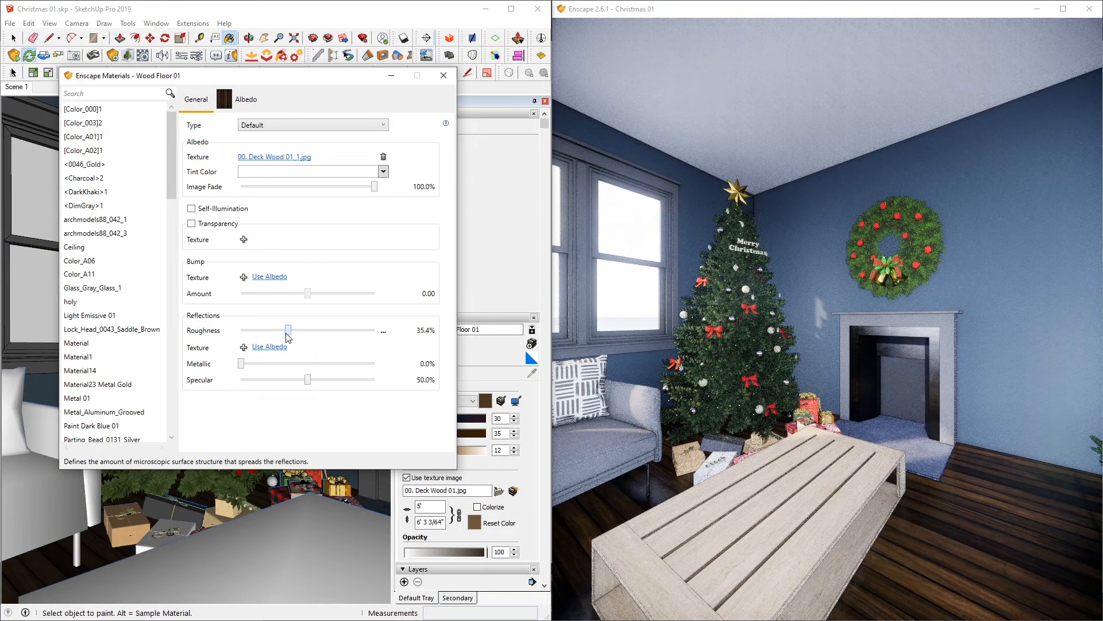
left_click(266, 277)
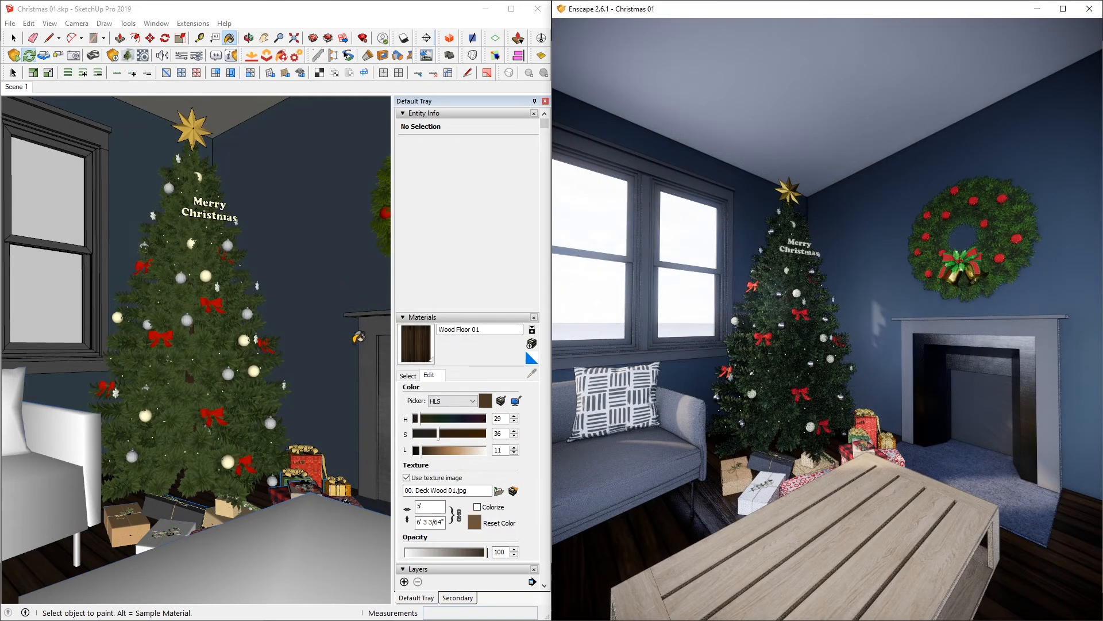
- Sample the grey fireplace surround material and give it the texture image Aluminum 01.jpg
middle_click_drag(354, 343, 230, 331, "shift")
left_click(292, 311)
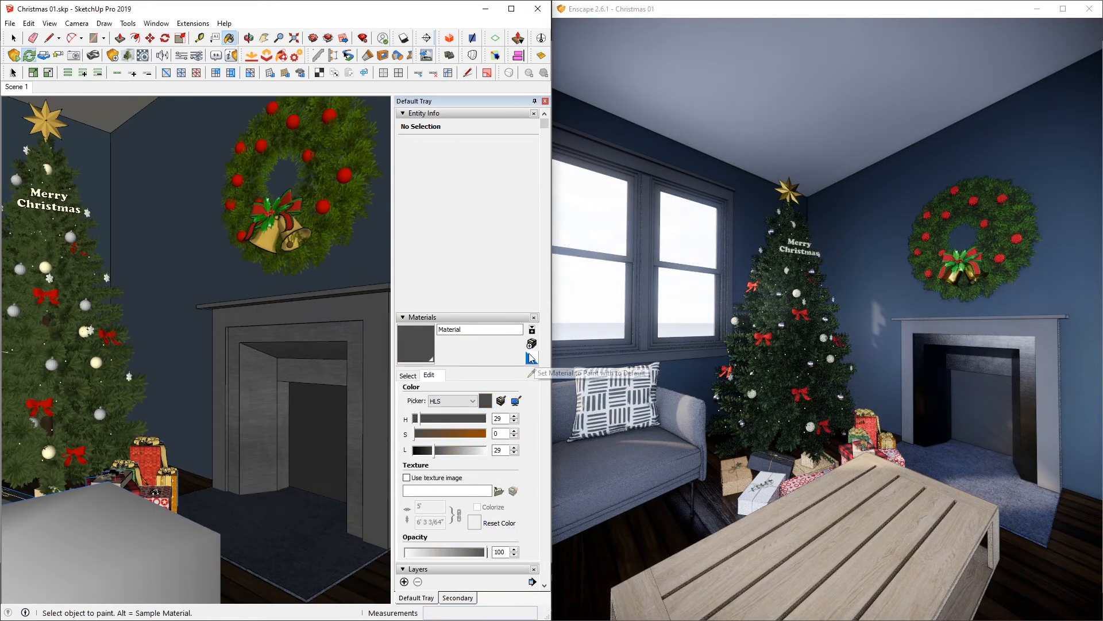
left_click(498, 491)
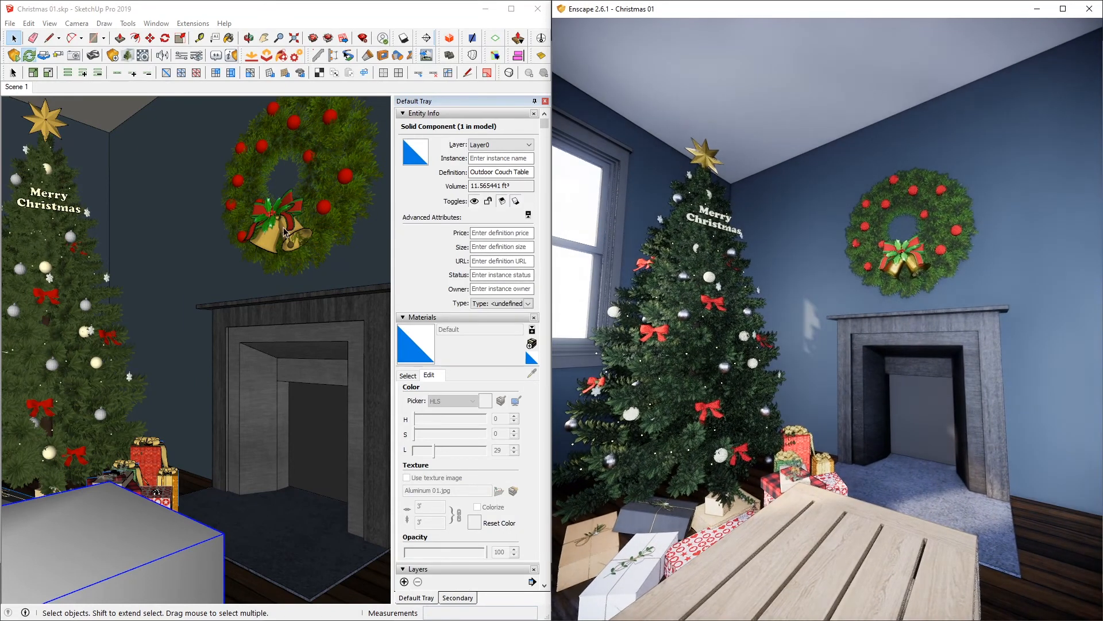
- Open the wreath component for editing and delete its bells and bow
left_click(285, 232)
double_click(284, 232)
left_click(284, 232)
key("Delete")
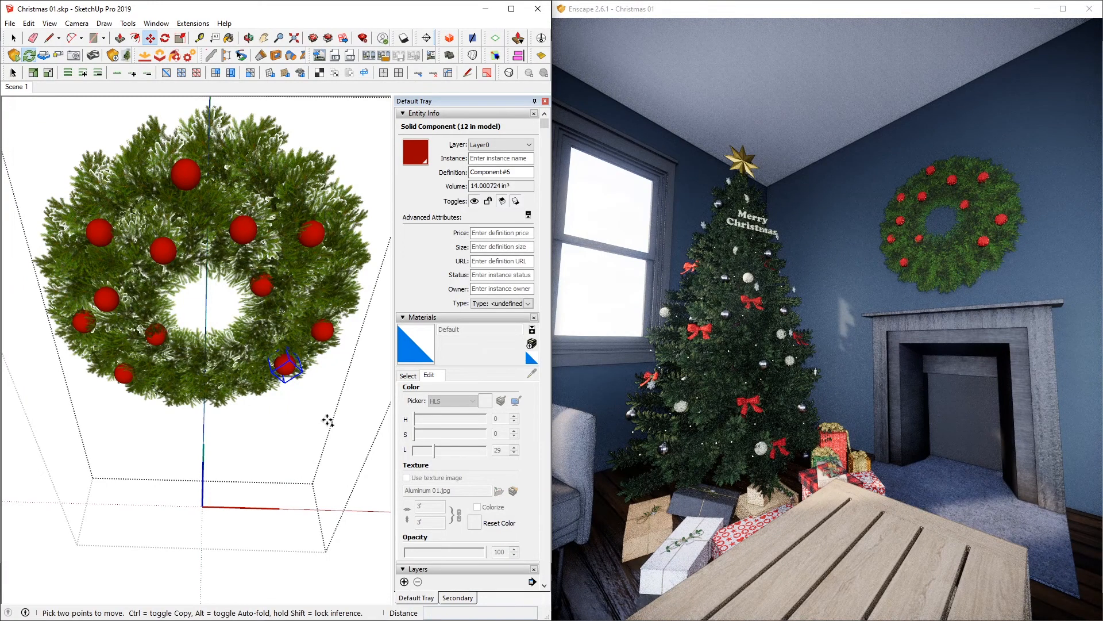
- Copy red ornament balls into the gap left along the lower part of the wreath
left_click(328, 421)
left_click(276, 433)
middle_click_drag(194, 282, 260, 224)
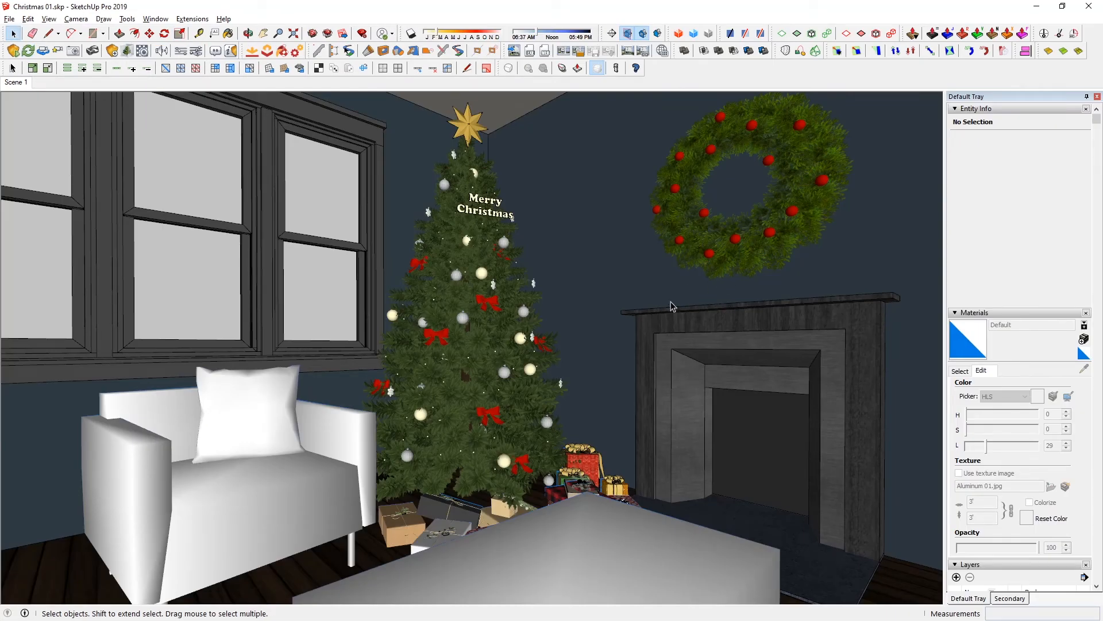
- Move the imported Christmas garland up from the floor and onto the fireplace mantel, running parallel to the wall
scroll(498, 337, "down", 4)
middle_click_drag(621, 404, 501, 388, "shift")
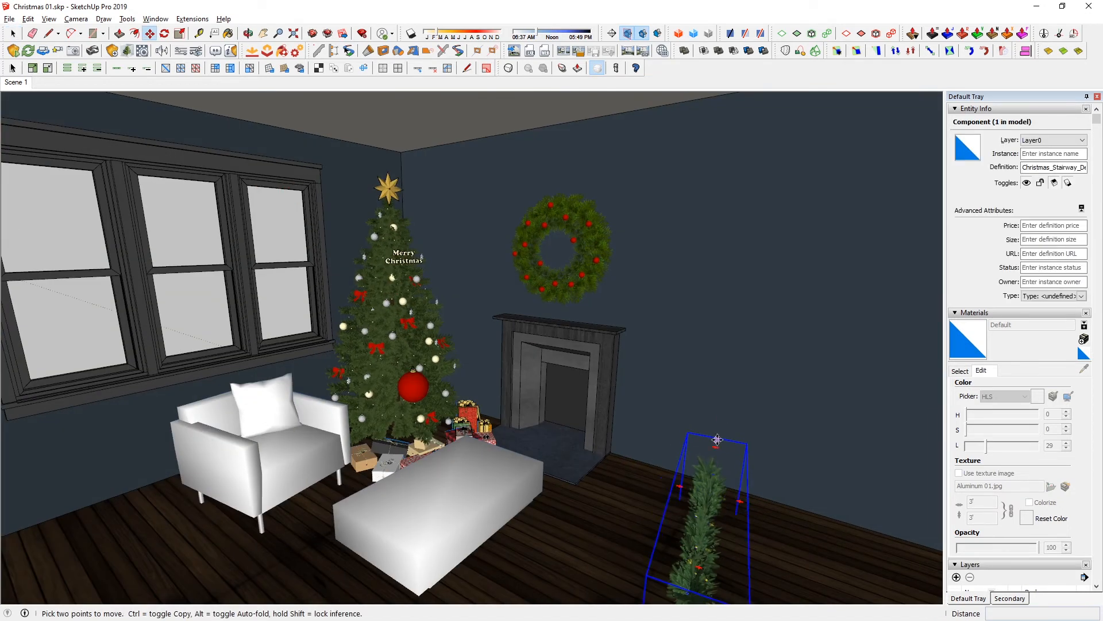
left_click(690, 511)
left_click(636, 473)
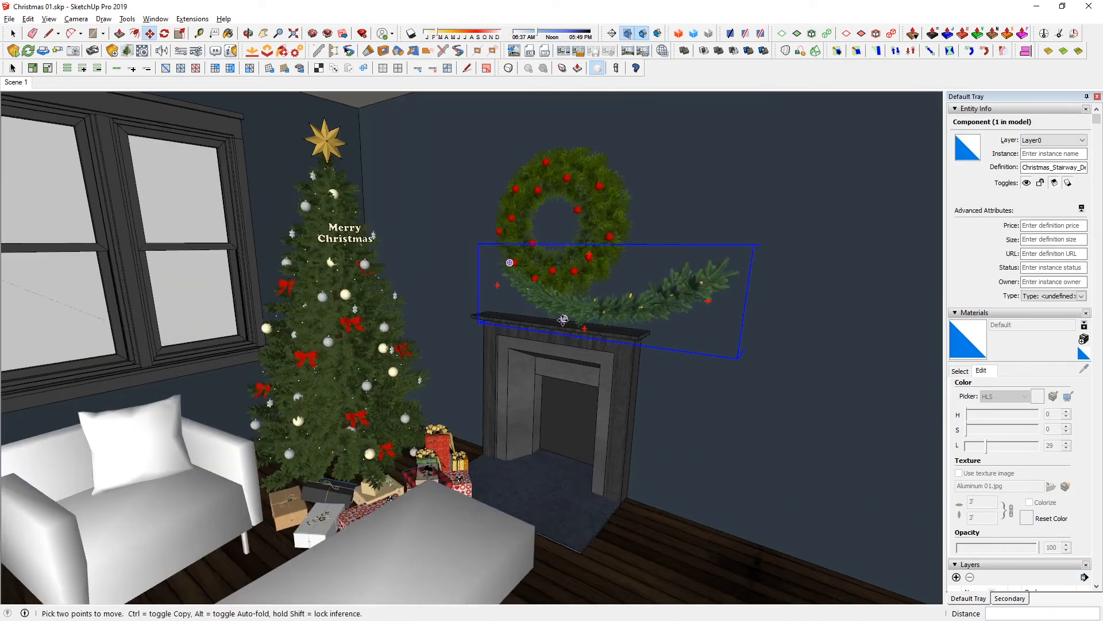
left_click(563, 319)
middle_click_drag(563, 319, 748, 310)
left_click(840, 284)
middle_click_drag(840, 283, 708, 339)
key("space")
scroll(713, 341, "up", 3)
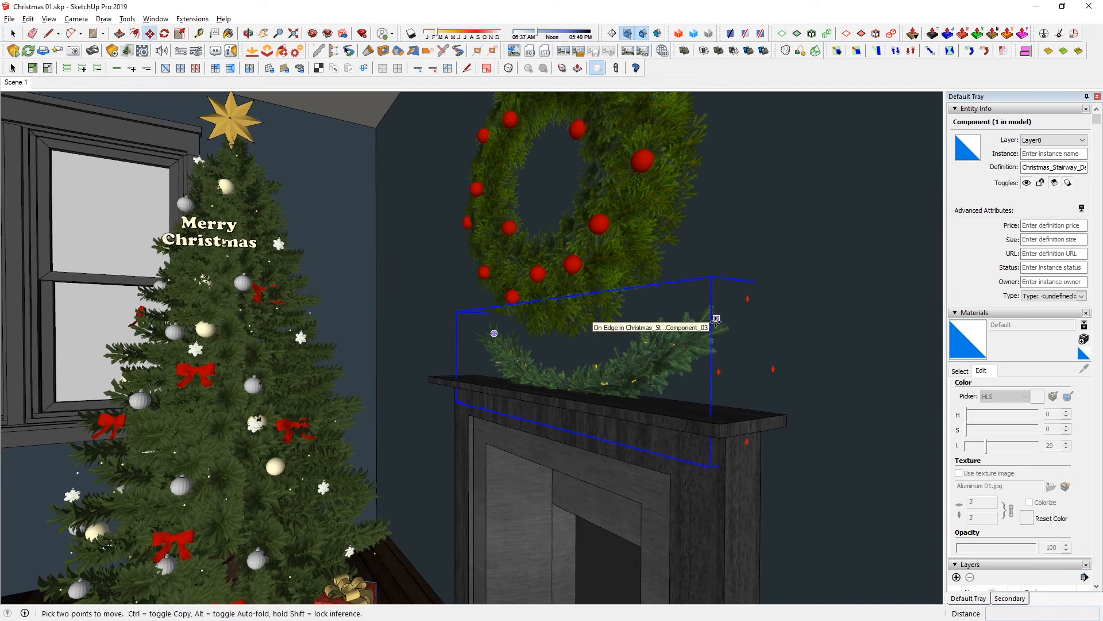
left_click(748, 299)
left_click(740, 393)
- Strip the garland to bare foliage by deleting all instances of its yellow bulbs and its other decoration
key("space")
double_click(658, 343)
double_click(659, 343)
left_click(708, 396)
key("Delete")
middle_click_drag(499, 393, 483, 373)
scroll(767, 451, "up", 5)
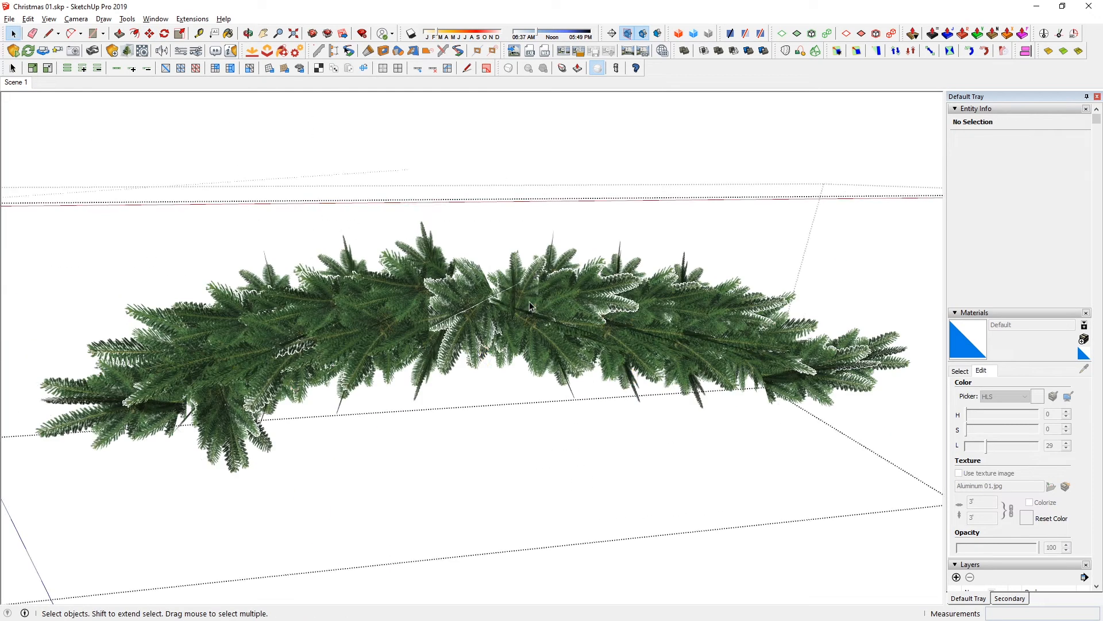
right_click(766, 445)
mouse_move(862, 578)
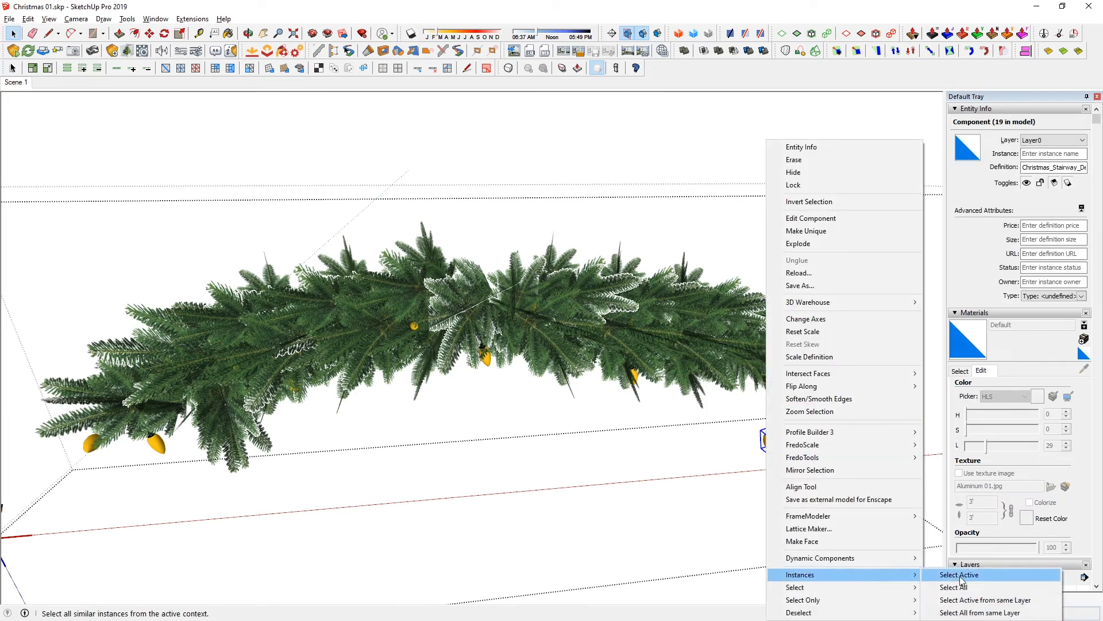
left_click(960, 577)
key("Delete")
- Lower the bare garland so that it rests on top of the fireplace mantel
middle_click_drag(618, 427, 635, 303)
left_click(586, 296)
key("m")
left_click(724, 253)
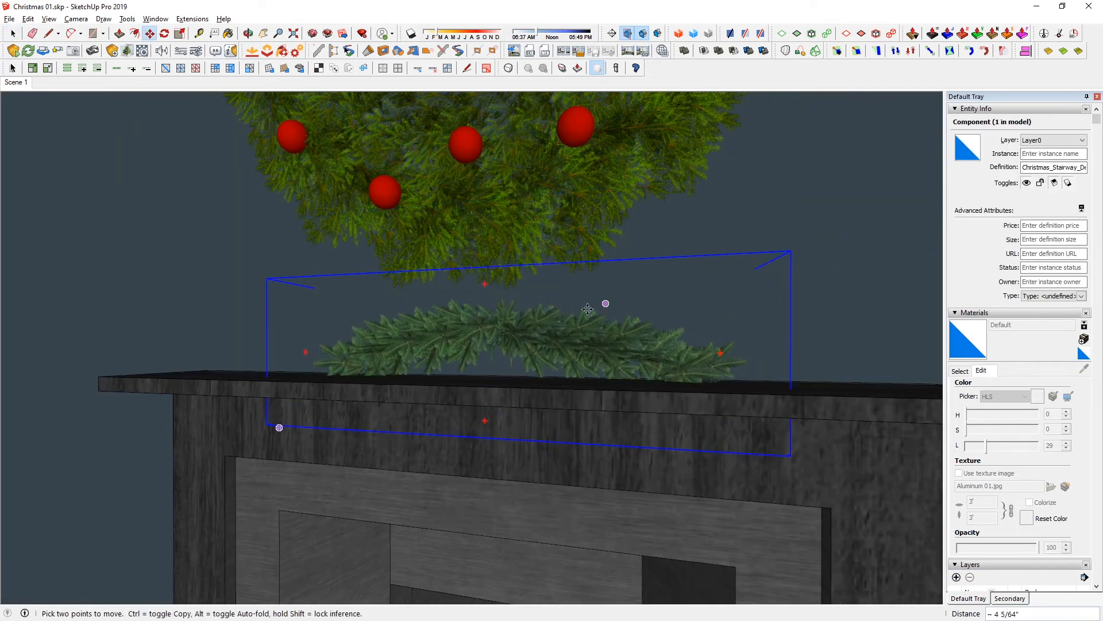
left_click(724, 284)
- Lengthen the garland by copying six foliage components past one end, and shift it along the mantel
middle_click_drag(724, 285, 616, 333)
left_click(617, 333)
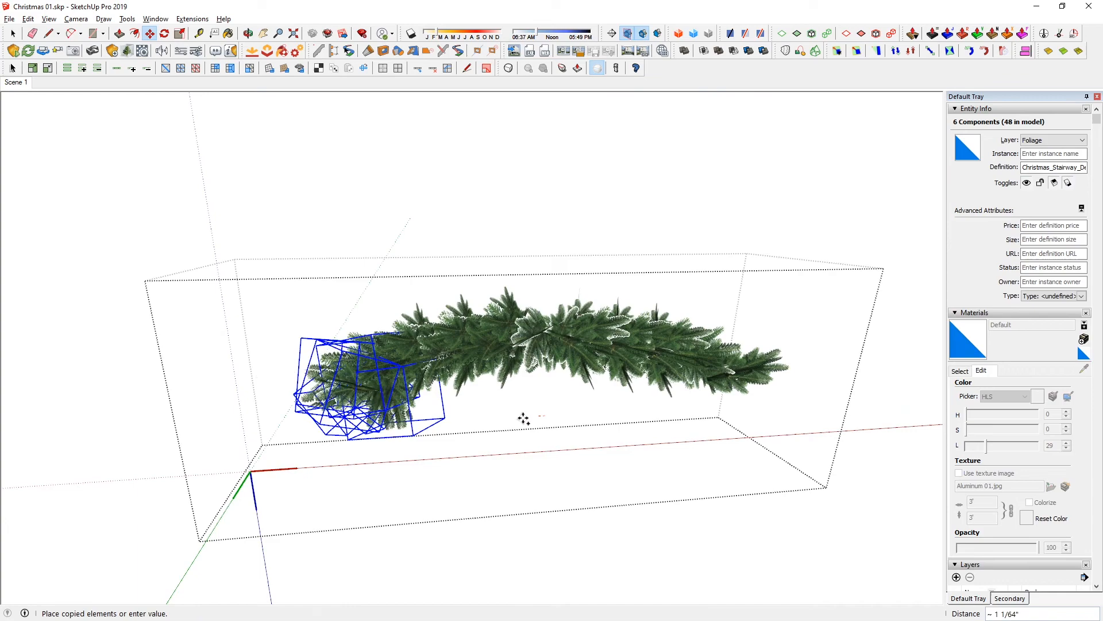
key("m")
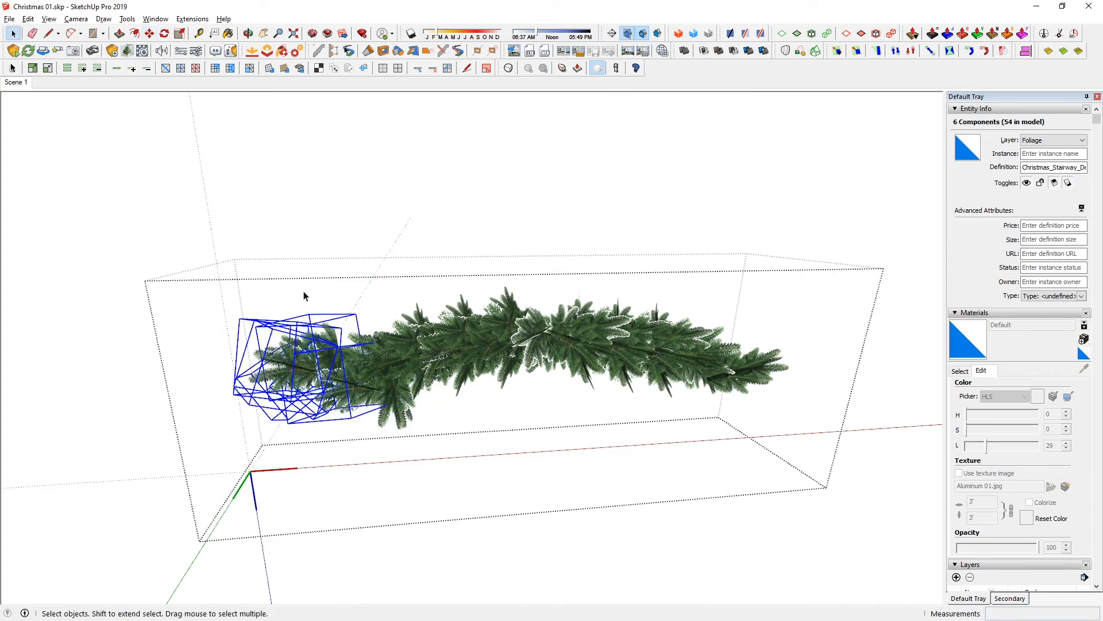
scroll(456, 356, "down", 2)
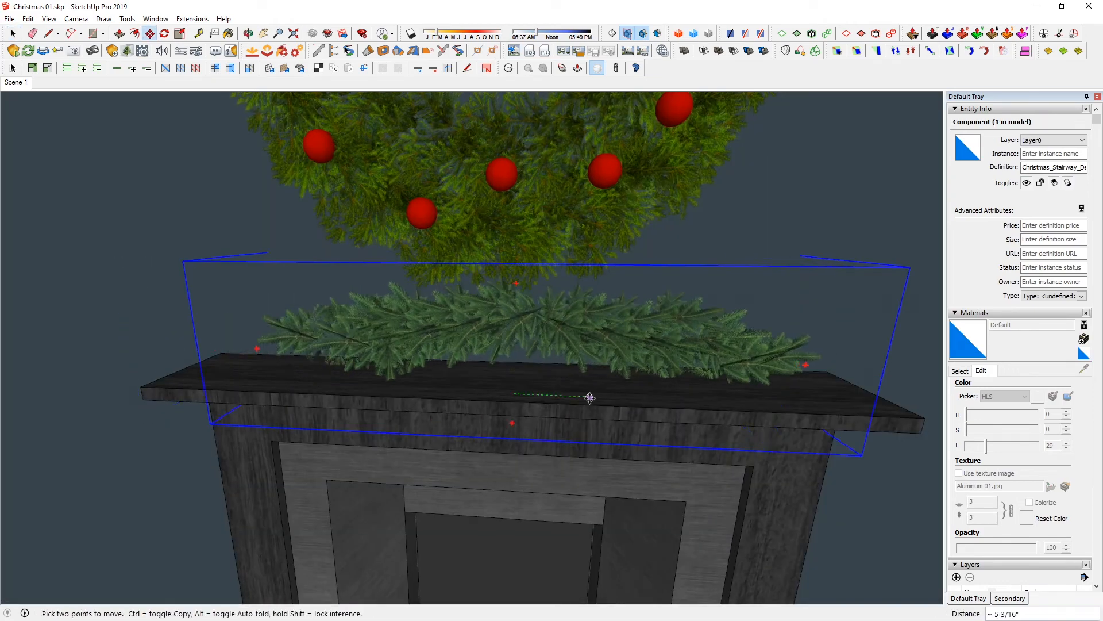
key("s")
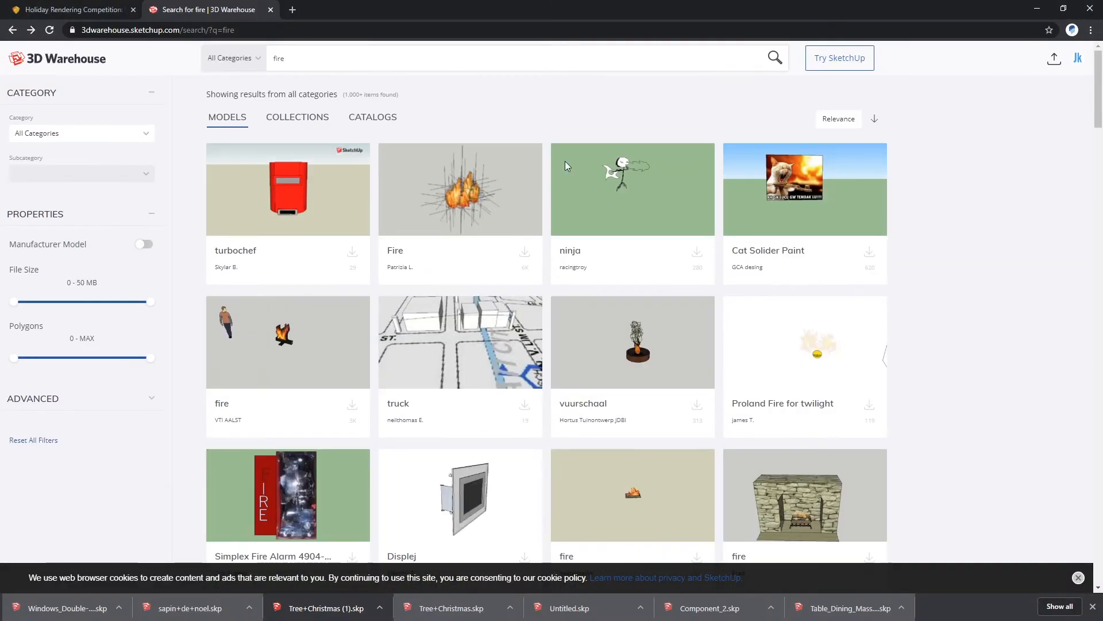
- Switch to 3D Warehouse and search the models for "fireplace"
left_click_drag(315, 60, 129, 59)
type("fire")
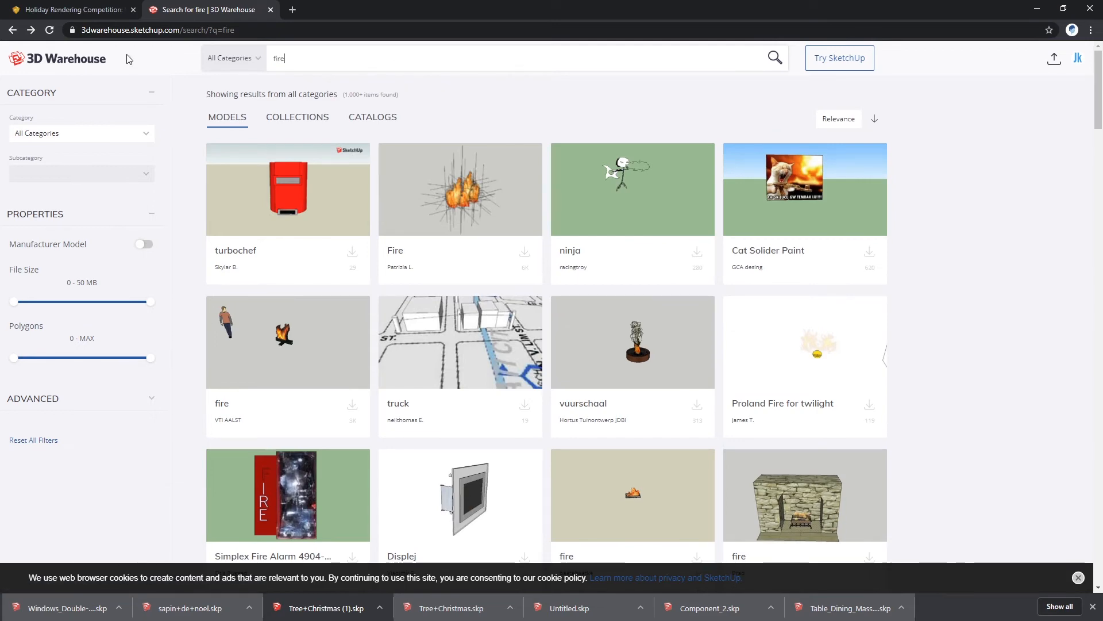
type("place")
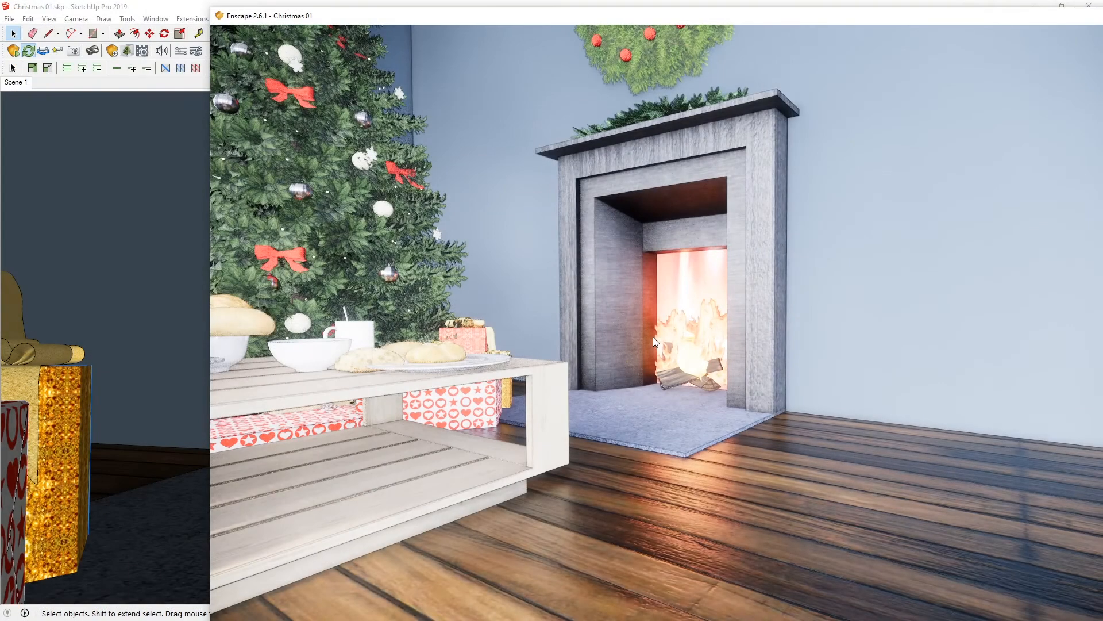
scroll(653, 337, "down", 5)
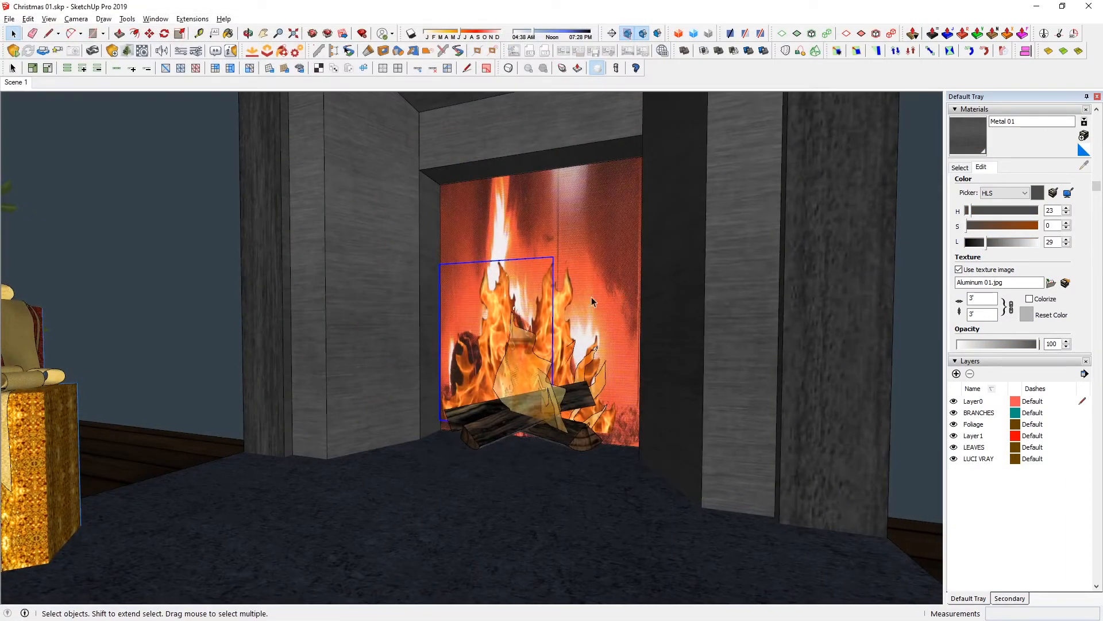
right_click(561, 302)
key("Escape")
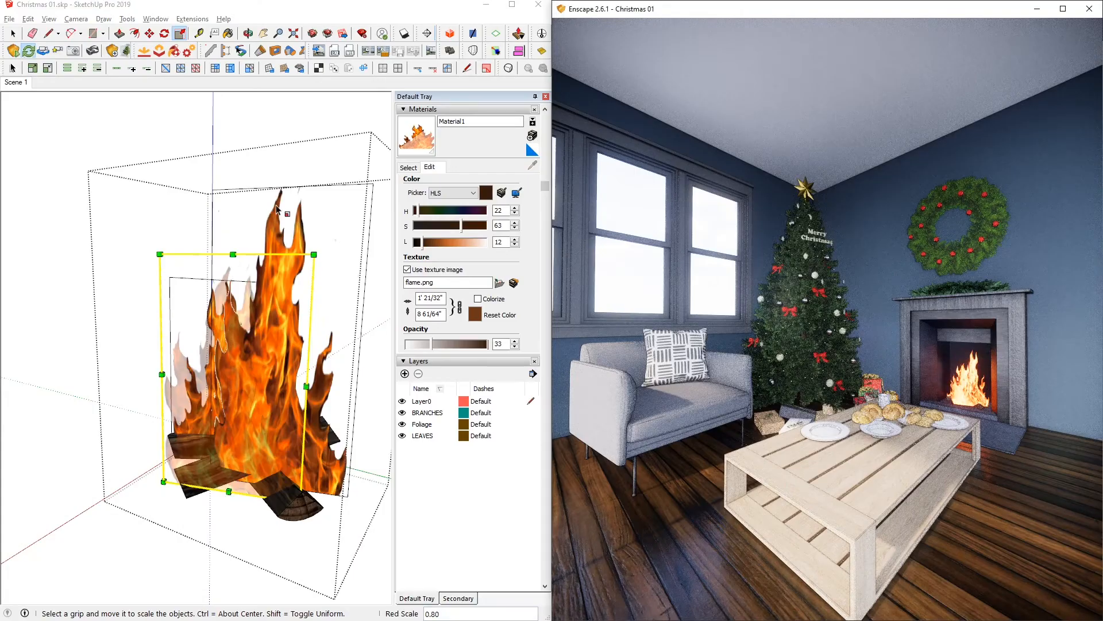
- Set the flame.png material's opacity to 87 and place extra logs around the base of the fire
key("b")
left_click(452, 344)
mouse_move(258, 379)
middle_mouse_down()
mouse_move(362, 512)
mouse_move(122, 480)
middle_mouse_up()
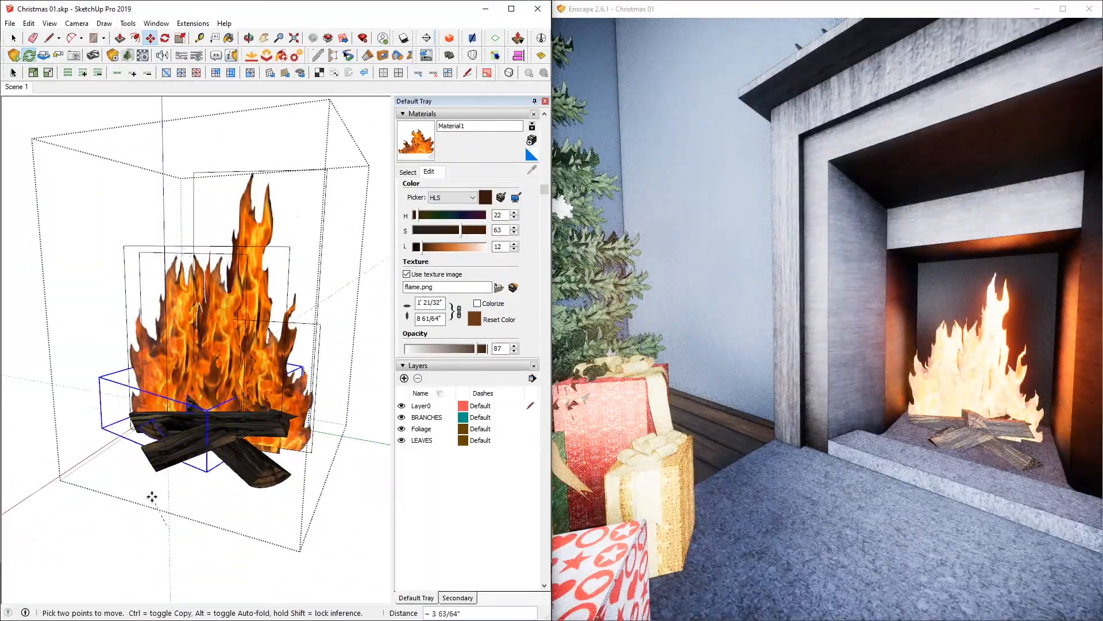
mouse_move(123, 497)
middle_mouse_down()
mouse_move(227, 485)
mouse_move(317, 374)
middle_mouse_up()
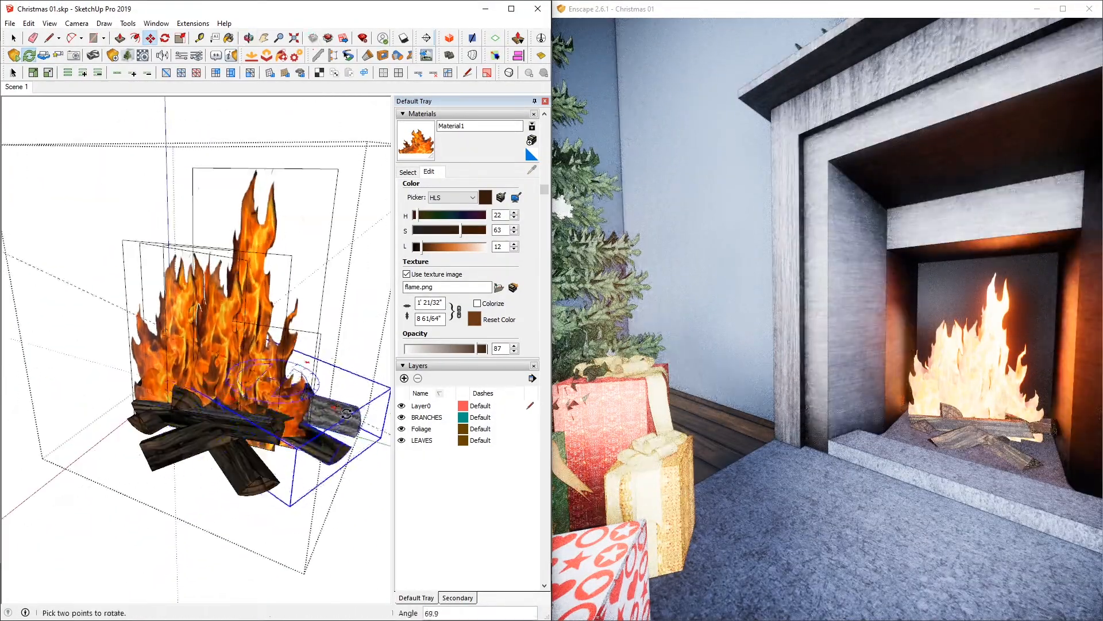
- Sample the lighter material on the added log and reduce its lightness
key("b")
left_click(346, 413, "alt")
left_click_drag(437, 248, 419, 248)
- Sample the dark log material, Material11, and raise its roughness to the maximum in Enscape Materials
middle_click_drag(298, 449, 316, 453)
left_click(253, 460, "alt")
left_click(143, 56)
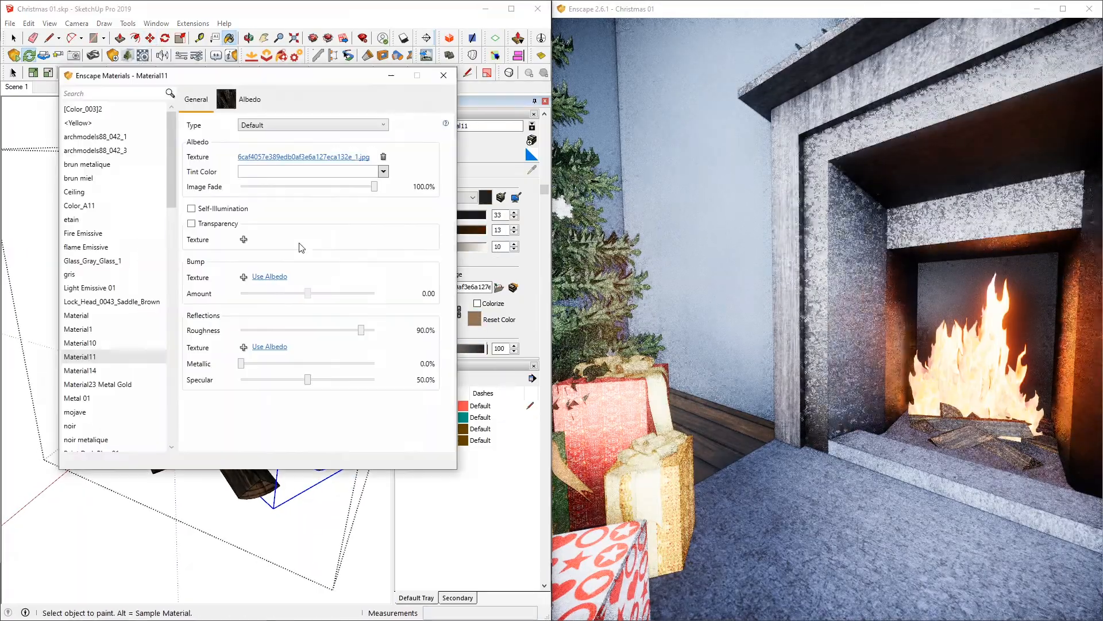
left_click_drag(361, 330, 414, 335)
left_click(443, 75)
- In Enscape Materials, set flame Emissive's luminance to about 538 cd/m² and lower its image fade
key("b")
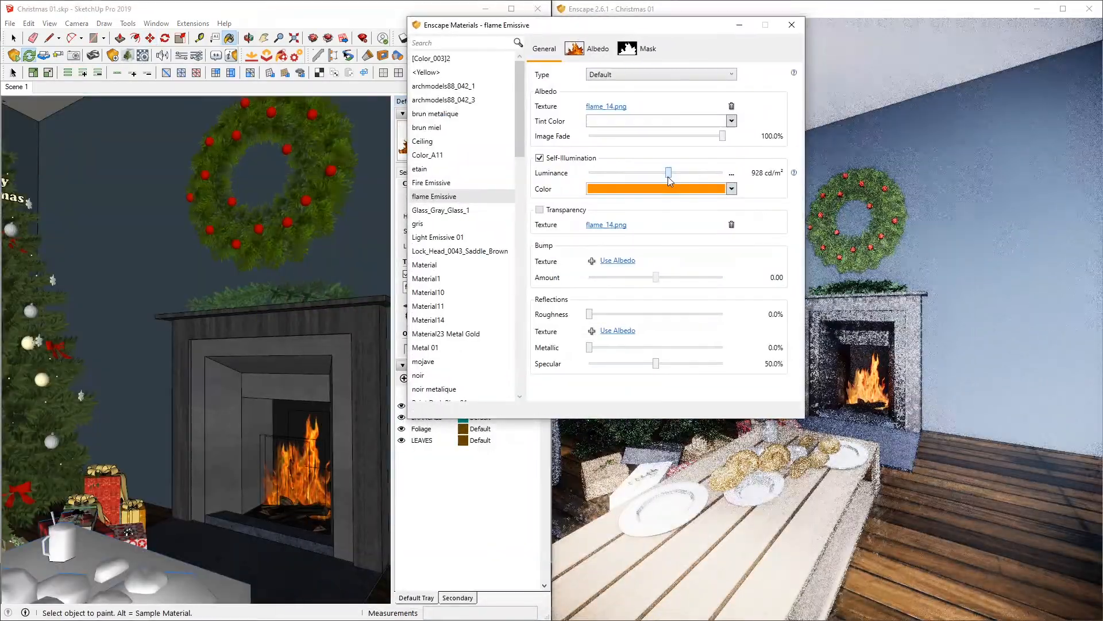
left_click_drag(669, 178, 662, 178)
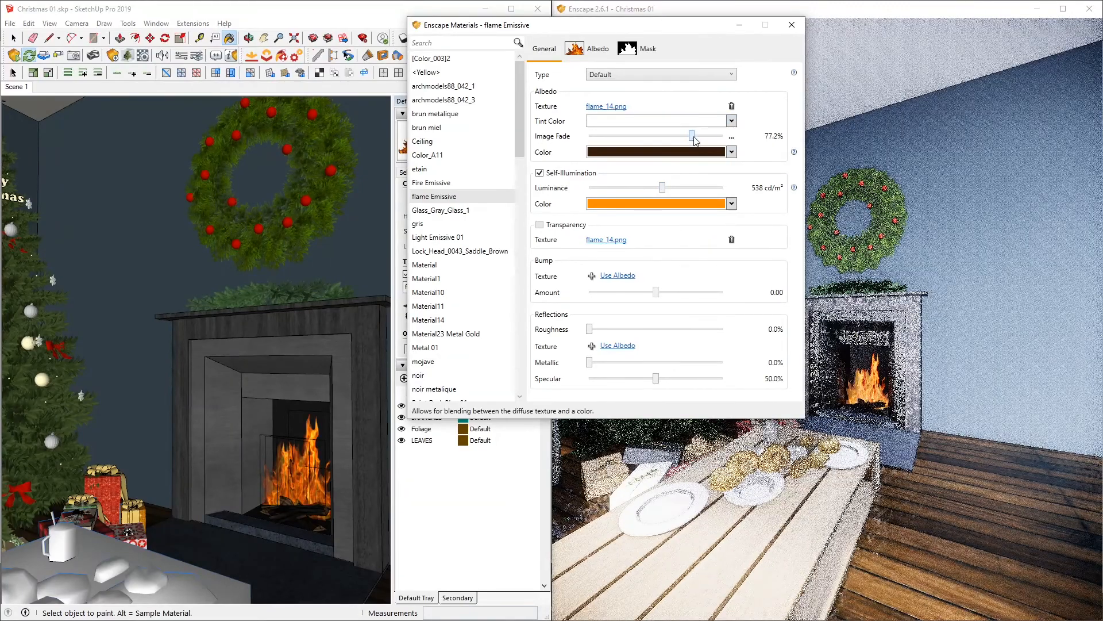
left_click_drag(690, 136, 646, 135)
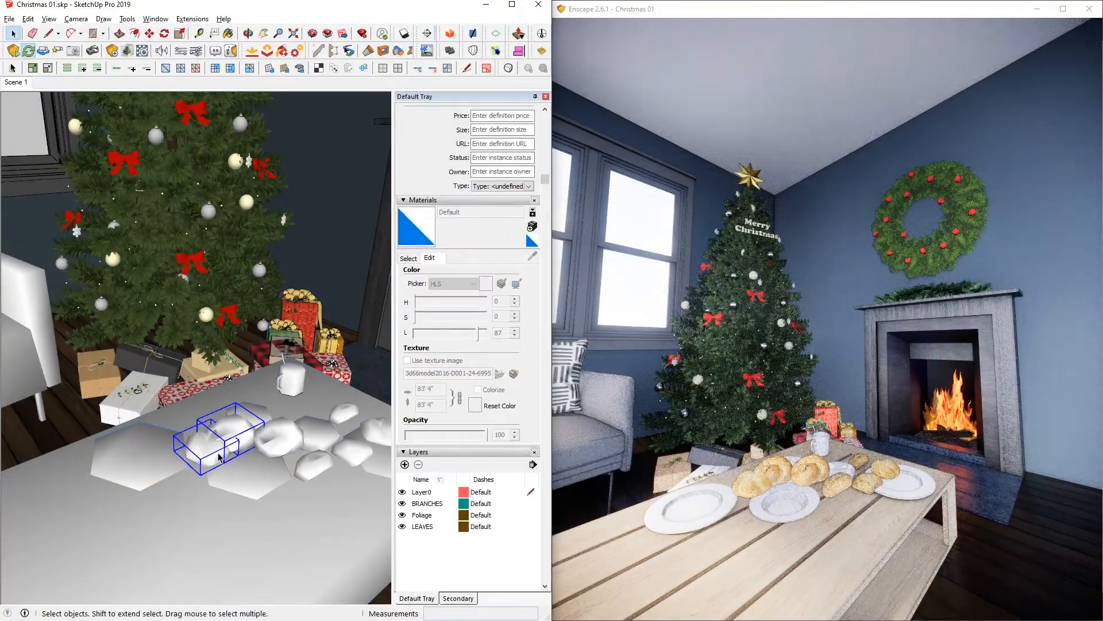
- Move the selected bread rolls onto the empty plate at the near end of the coffee table
key("m")
left_click(284, 537)
left_click(202, 542)
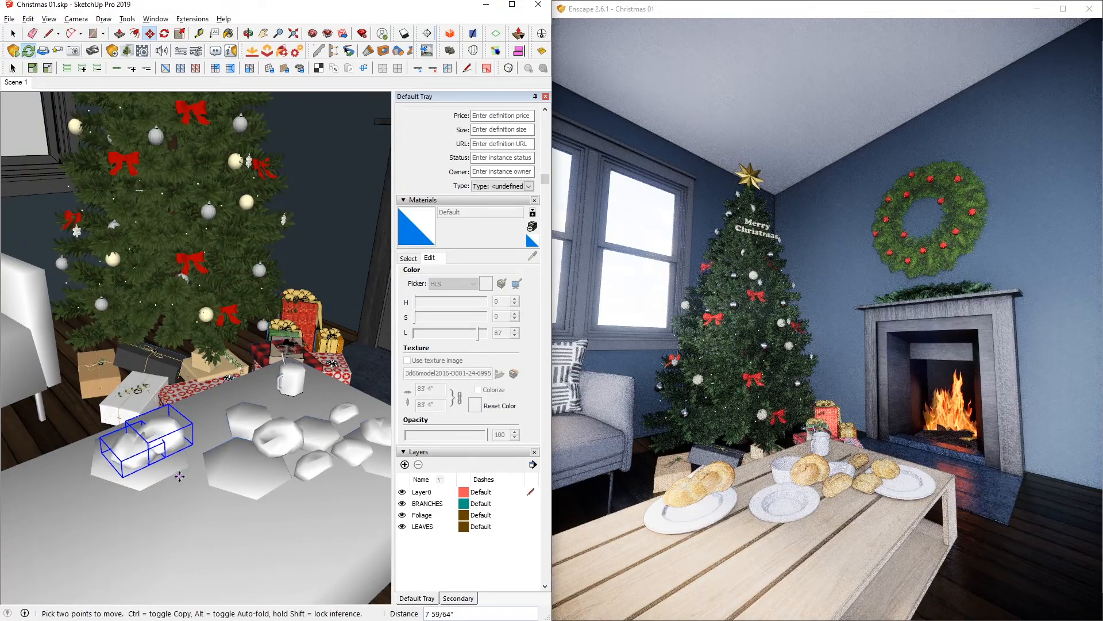
- Reposition the individual bread rolls so they sit together on their plate
scroll(175, 473, "up", 3)
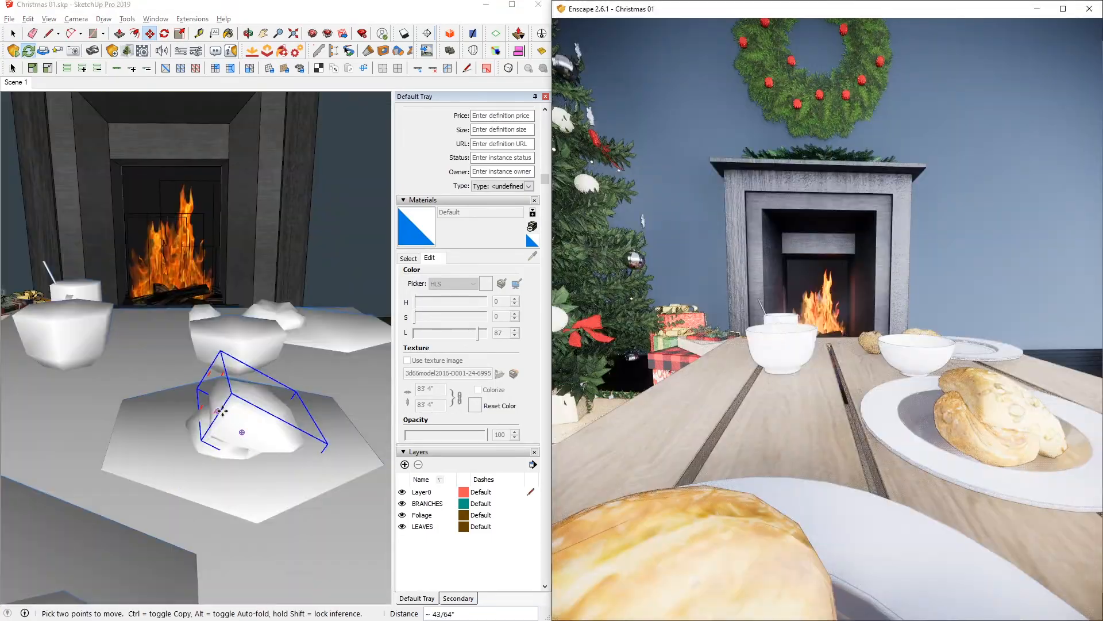
left_click(221, 412)
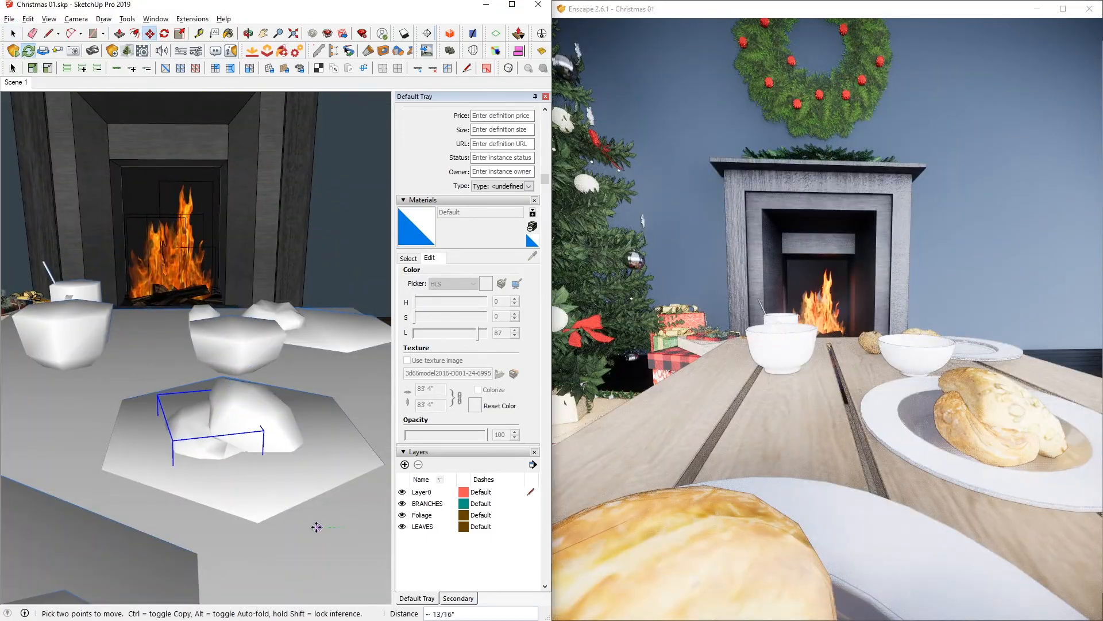
left_click(312, 525)
left_click(313, 529)
key("space")
left_click(249, 435)
key("m")
left_click(304, 498)
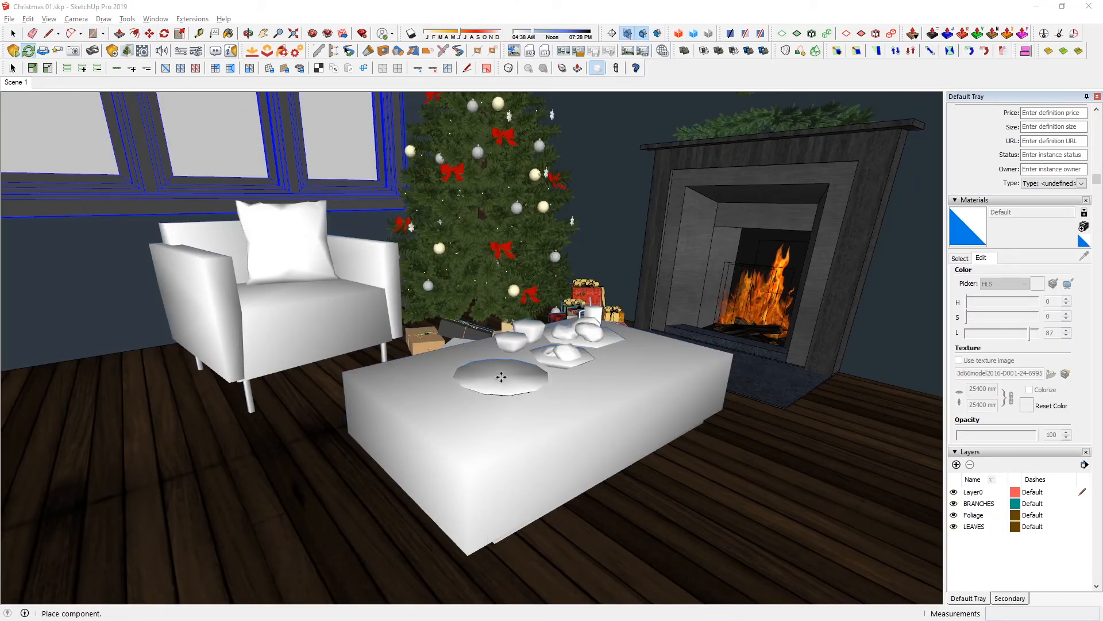
- Place the pizza plate near the fireplace end of the coffee table and choose Red Mirror Glaze Cake from the Enscape Asset Library
left_click(635, 352)
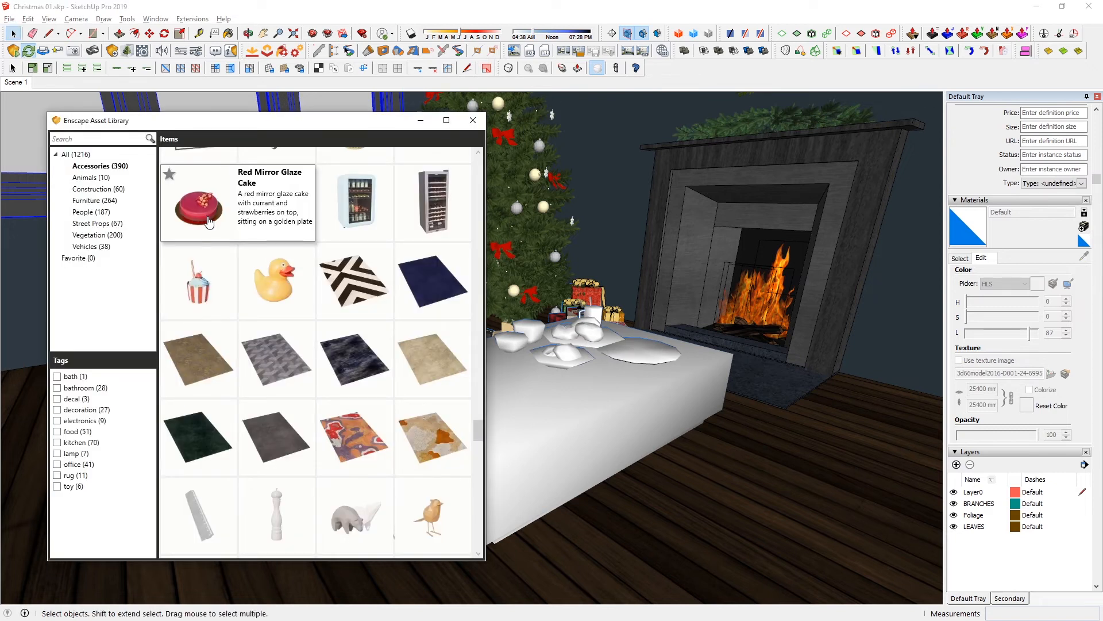
left_click(208, 222)
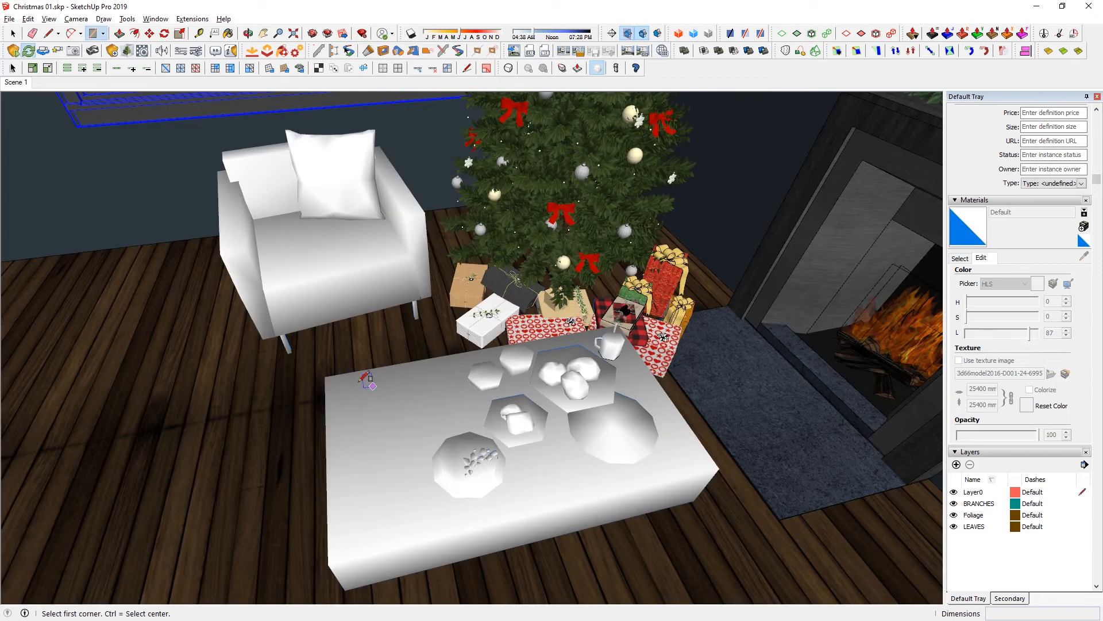
- Draw a tablecloth rectangle about 4' by 2' 3" across the coffee table top
left_click(343, 382)
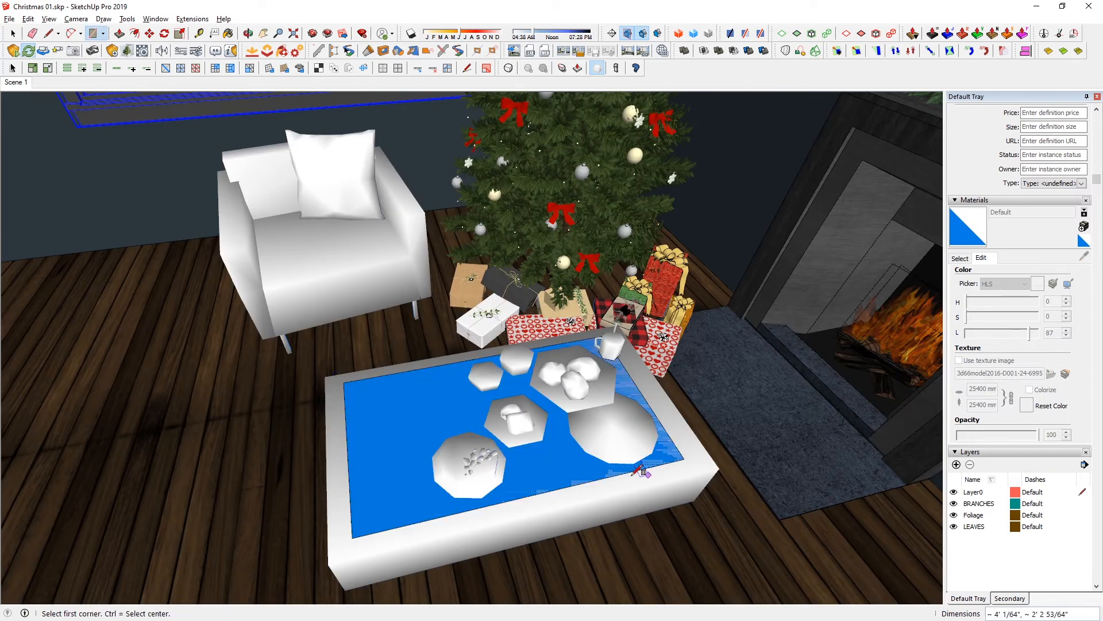
left_click(640, 470)
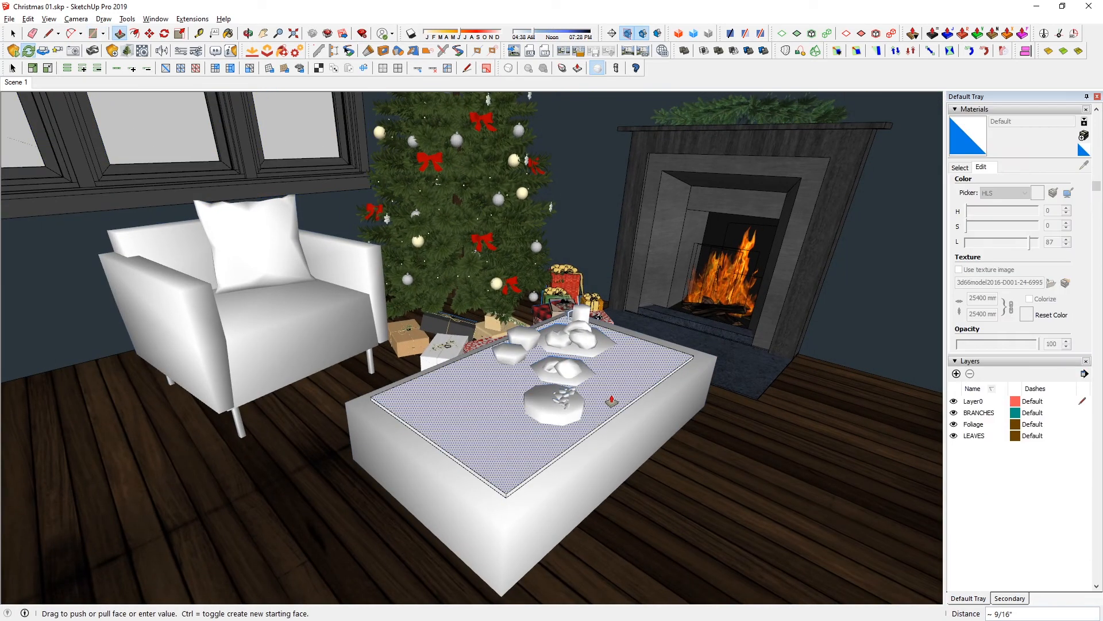
key("space")
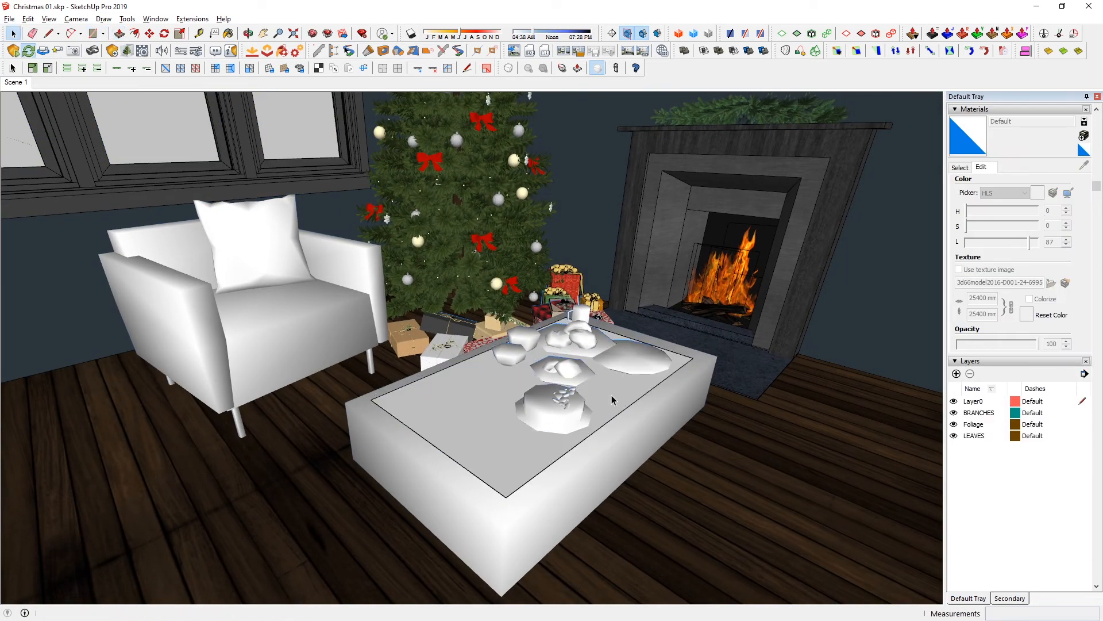
- In the web browser, save the red Royal Stewart tartan image, and in SketchUp create a 1' wide material from Royal_Stewart_tartan (1).jpg
left_click(1086, 139)
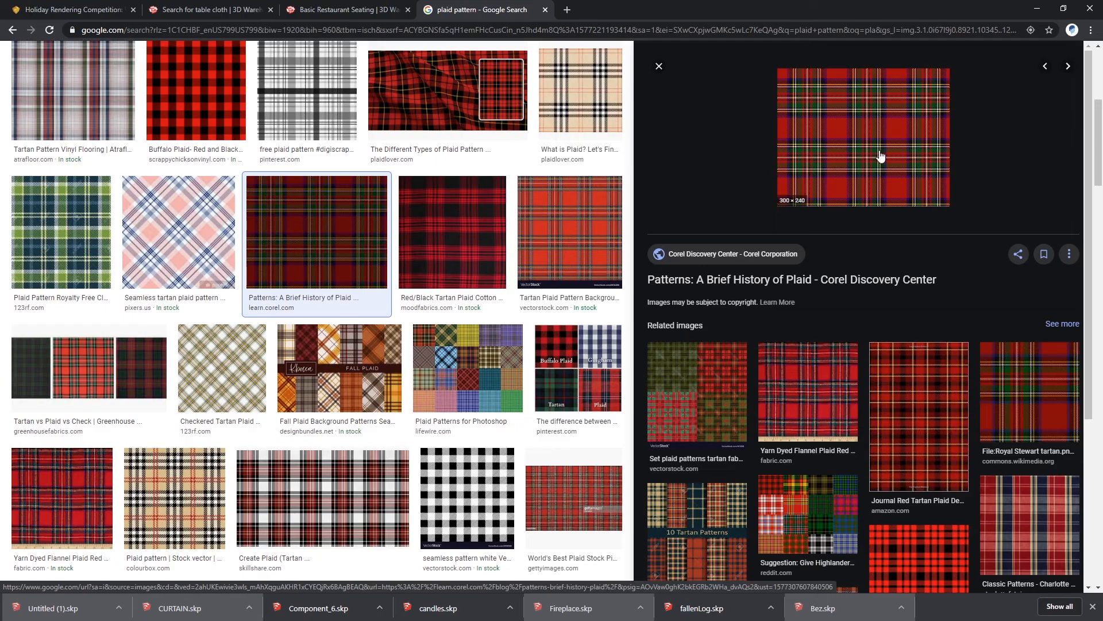
right_click(879, 151)
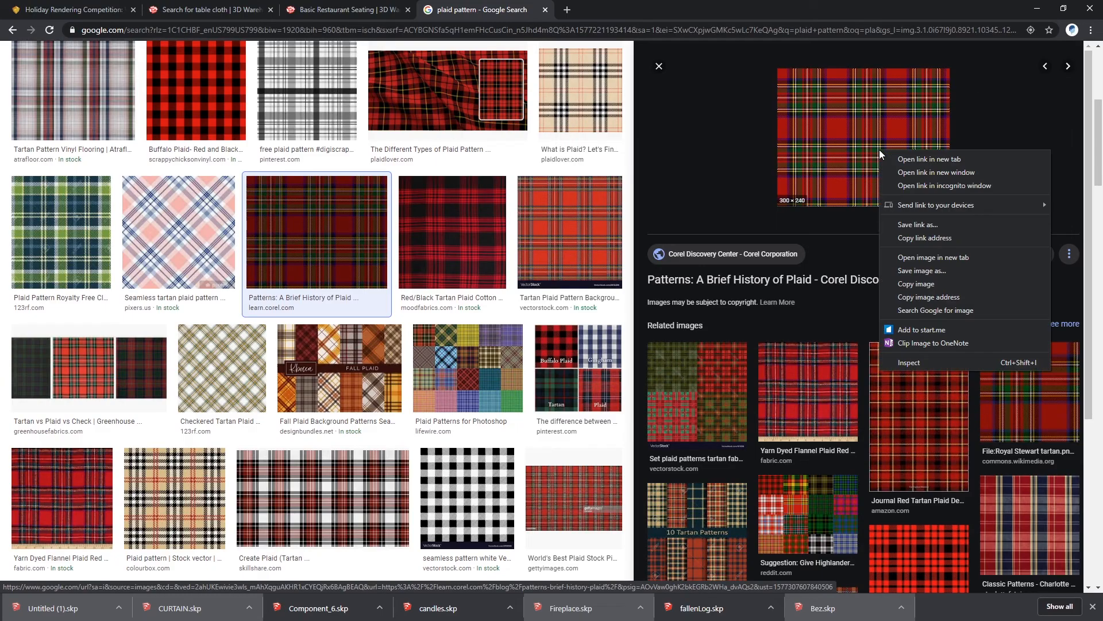
left_click(946, 269)
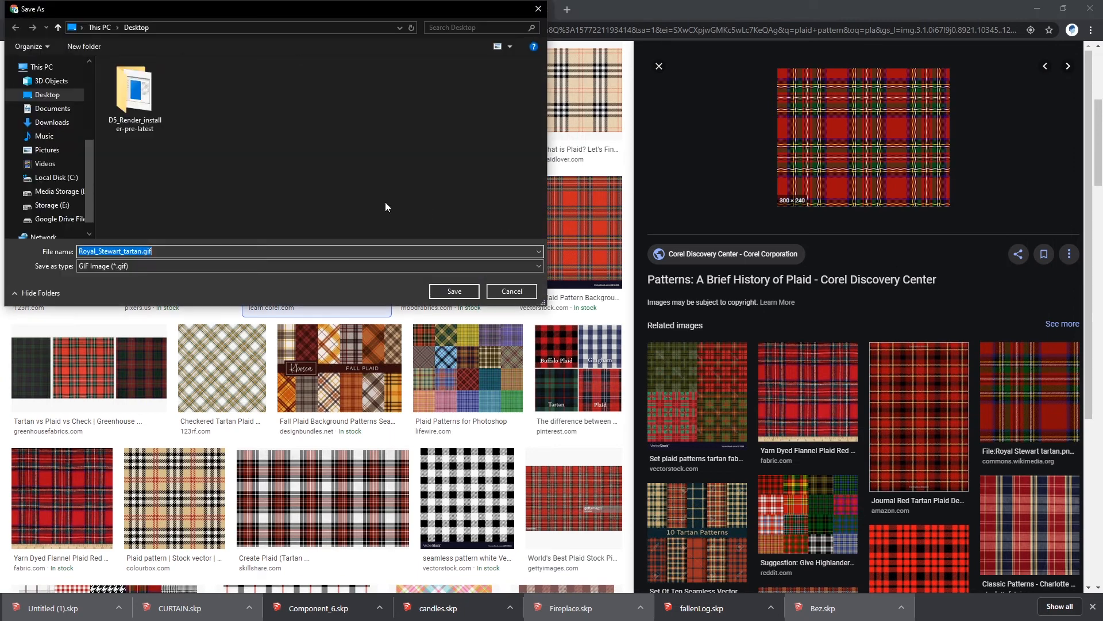
left_click(453, 292)
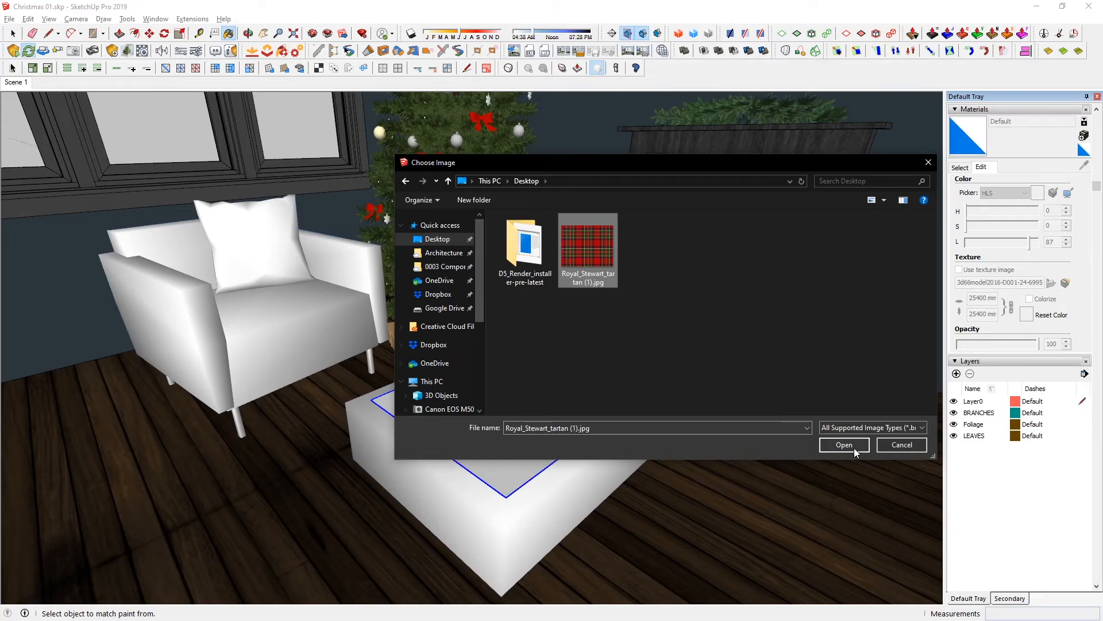
left_click(844, 445)
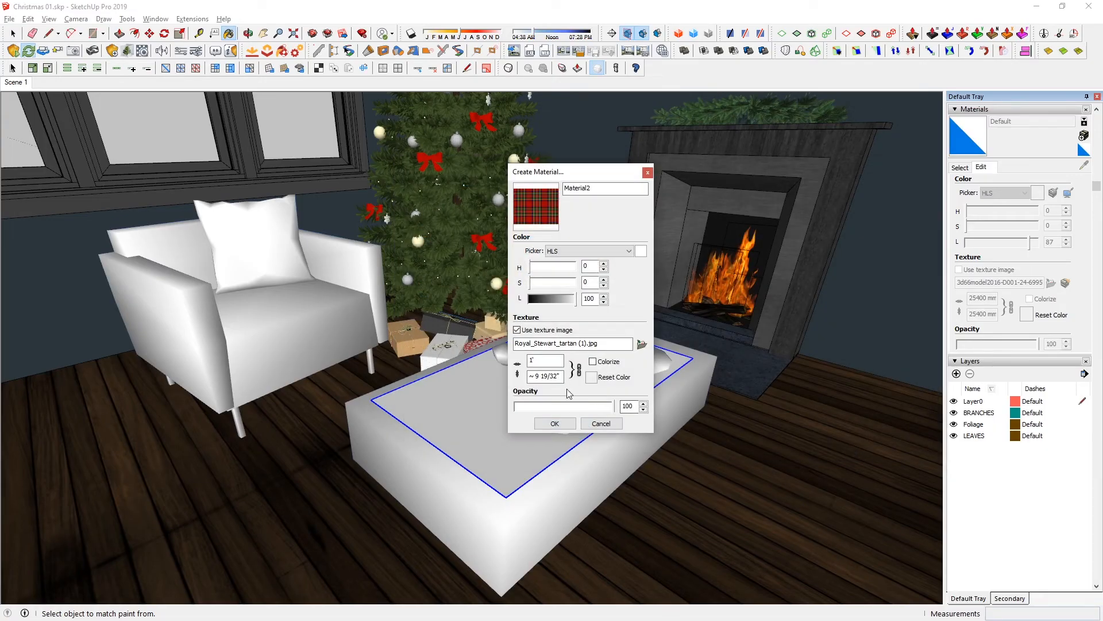
left_click(554, 424)
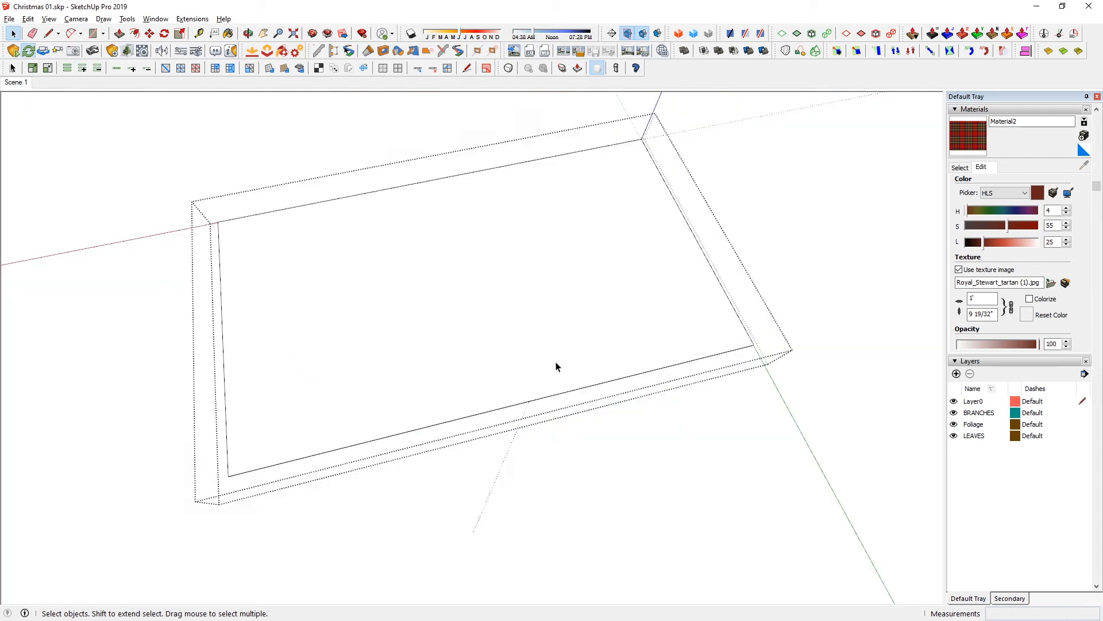
- Draw a wavy freehand line along one long edge of the tablecloth and push away the outer strip
middle_click_drag(557, 365, 480, 377)
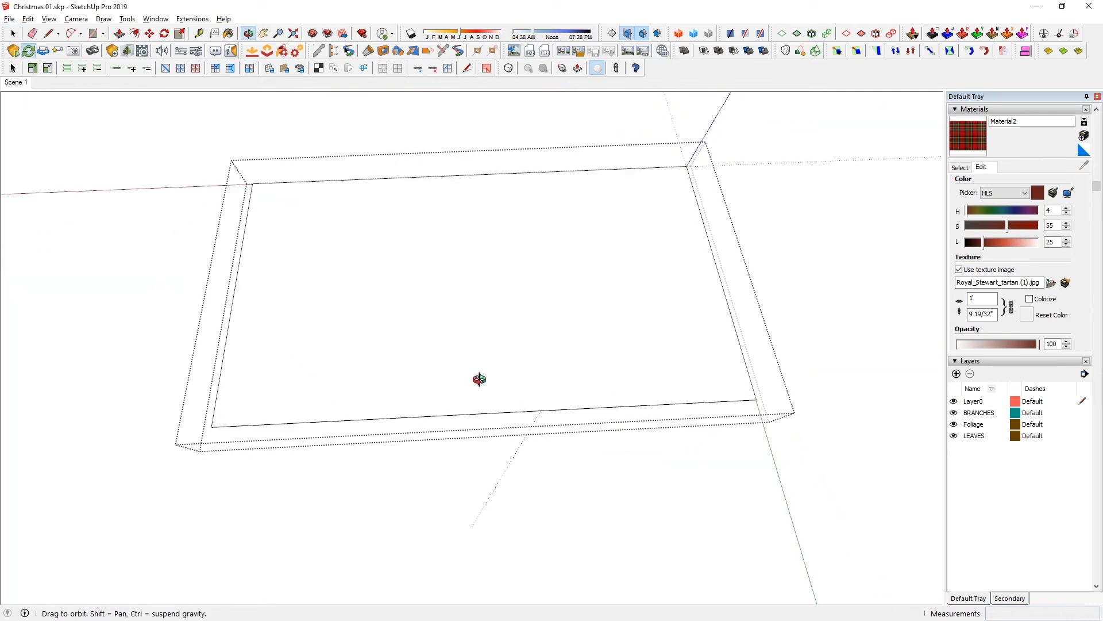
left_click(58, 33)
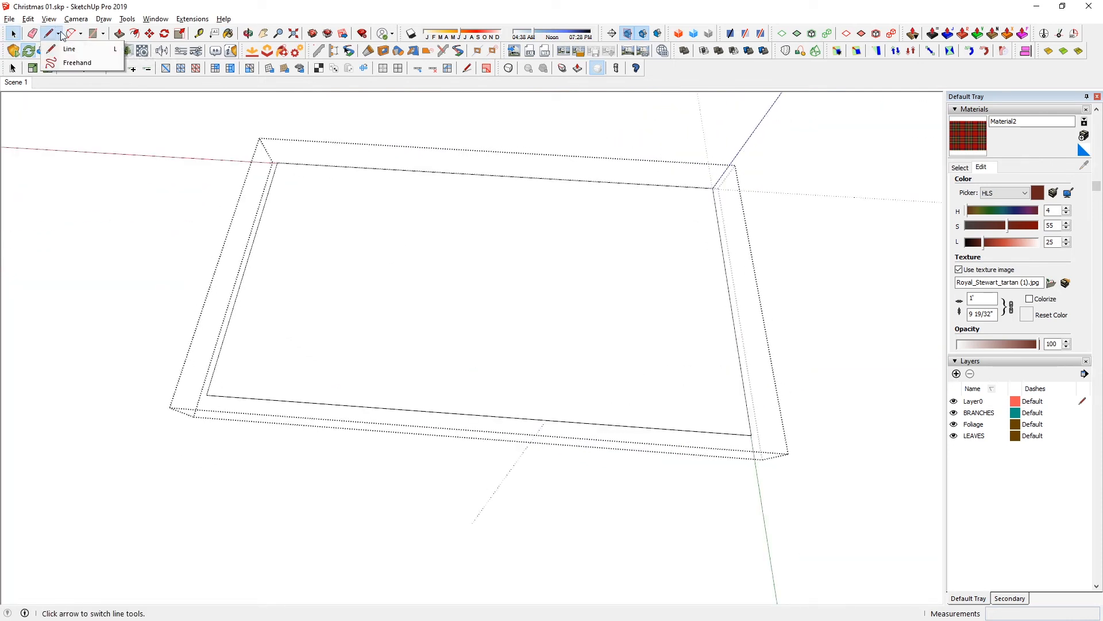
left_click(70, 61)
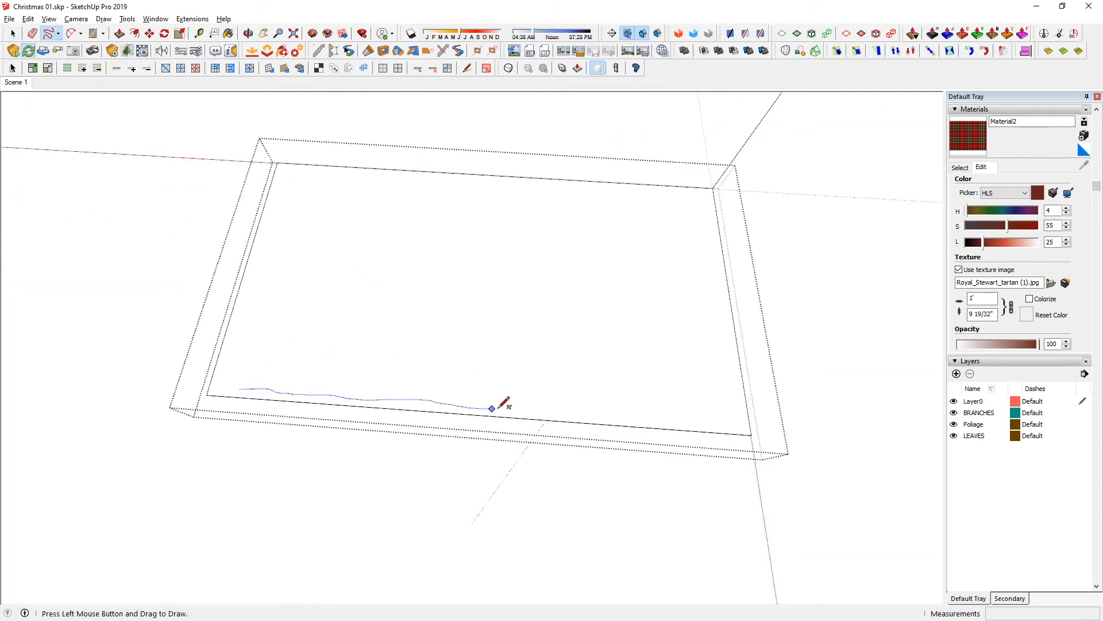
key("p")
left_click(713, 424)
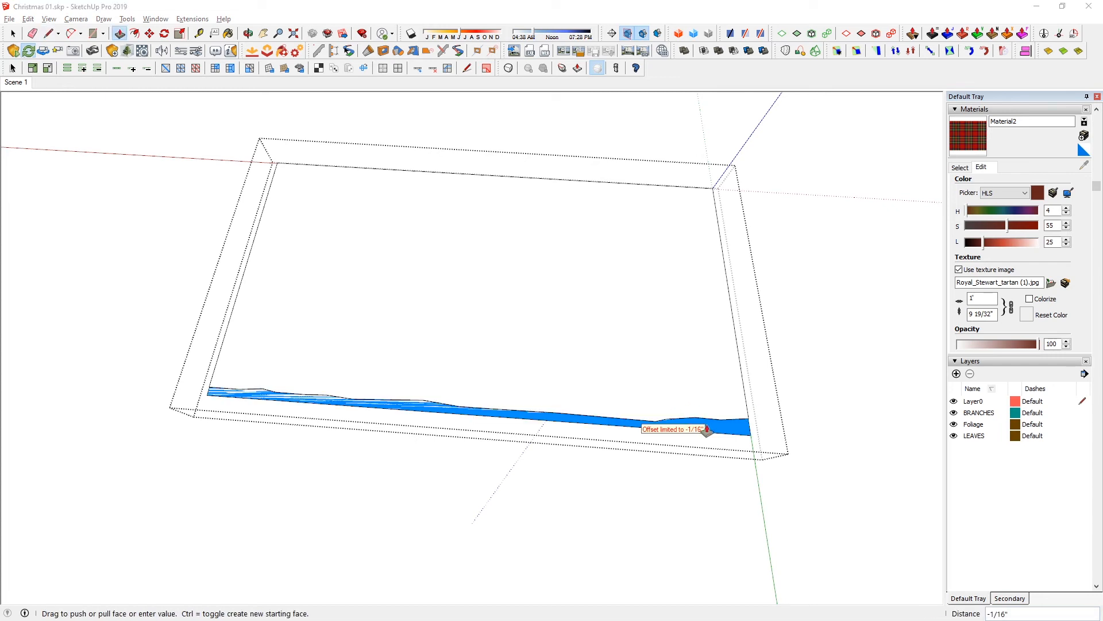
left_click(707, 429)
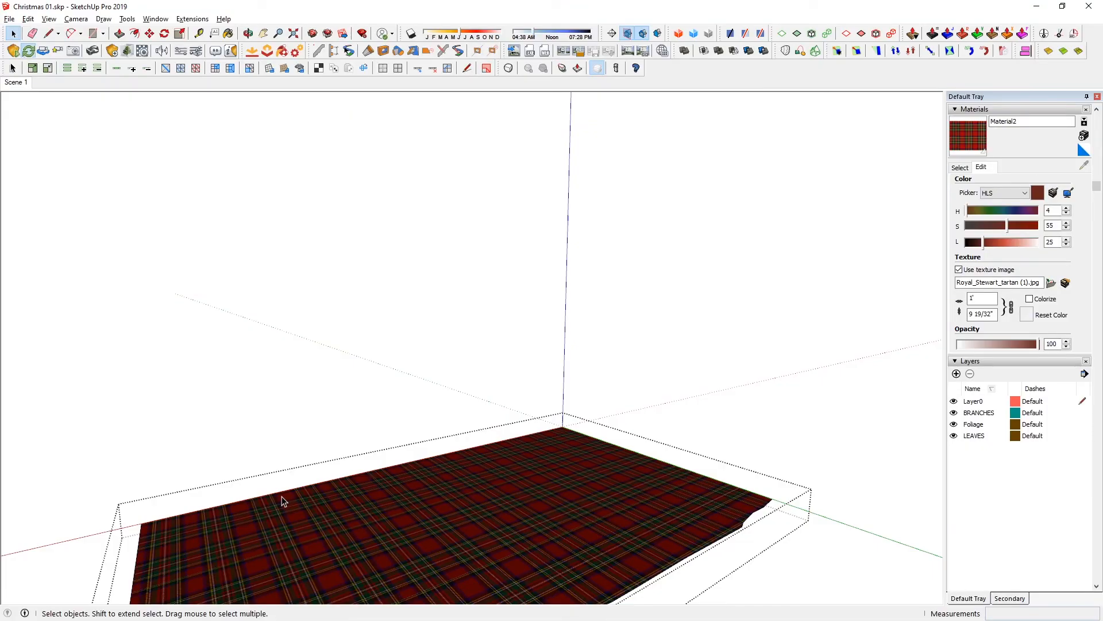
- Smoove the tartan tablecloth surface at several points with a 6" radius to form gentle wrinkles
middle_click_drag(563, 500, 458, 424)
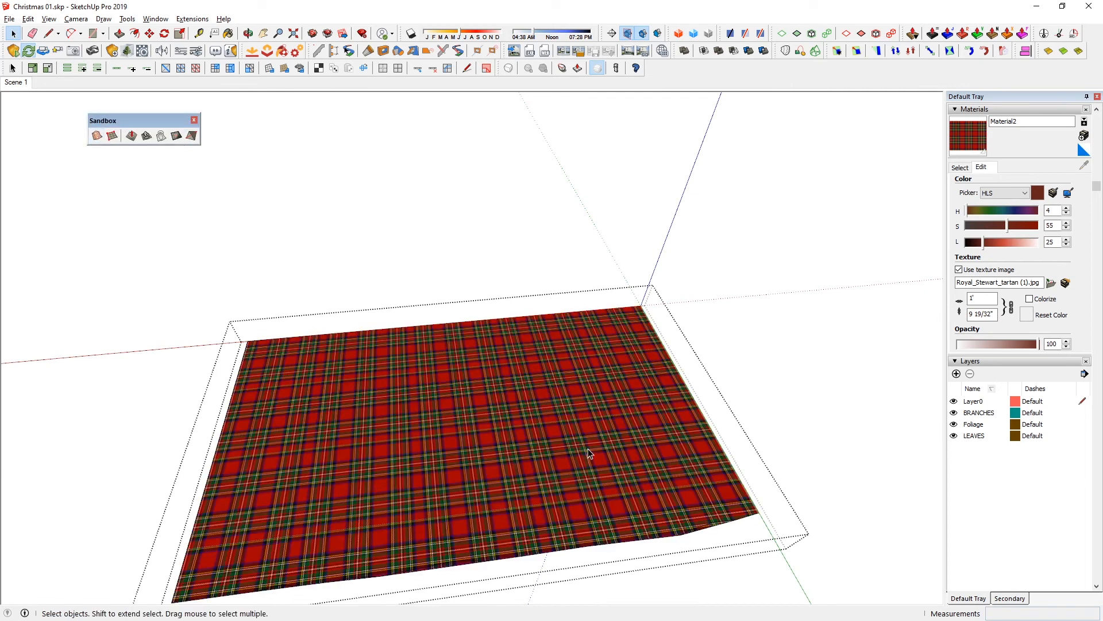
scroll(580, 402, "up", 2)
right_click(581, 395)
left_click(611, 307)
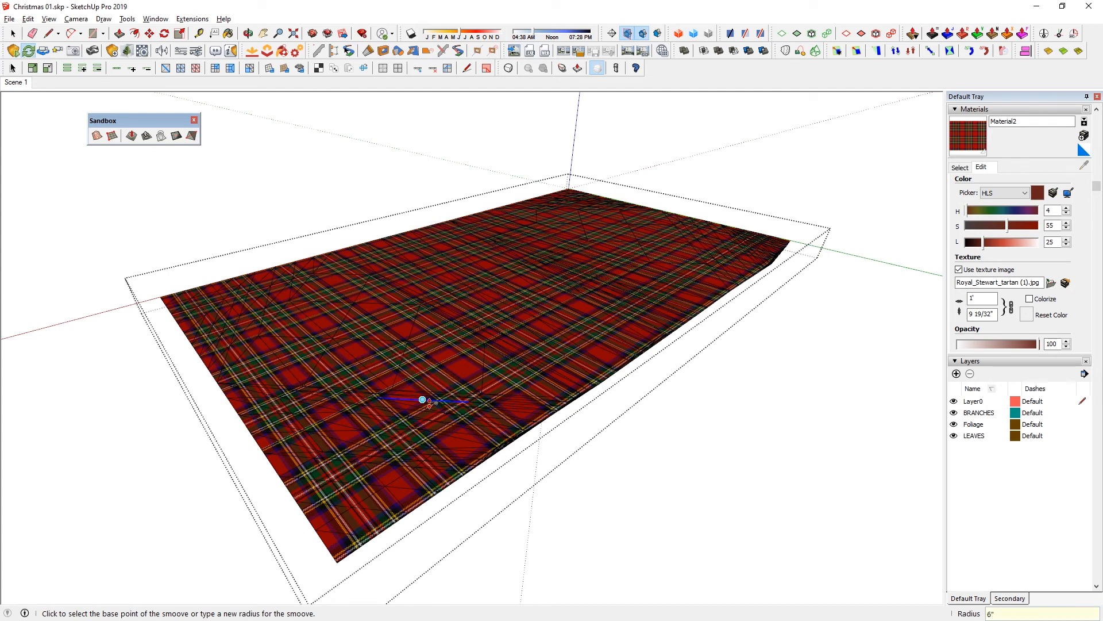
left_click(383, 336)
left_click(383, 323)
middle_click_drag(596, 359, 359, 415)
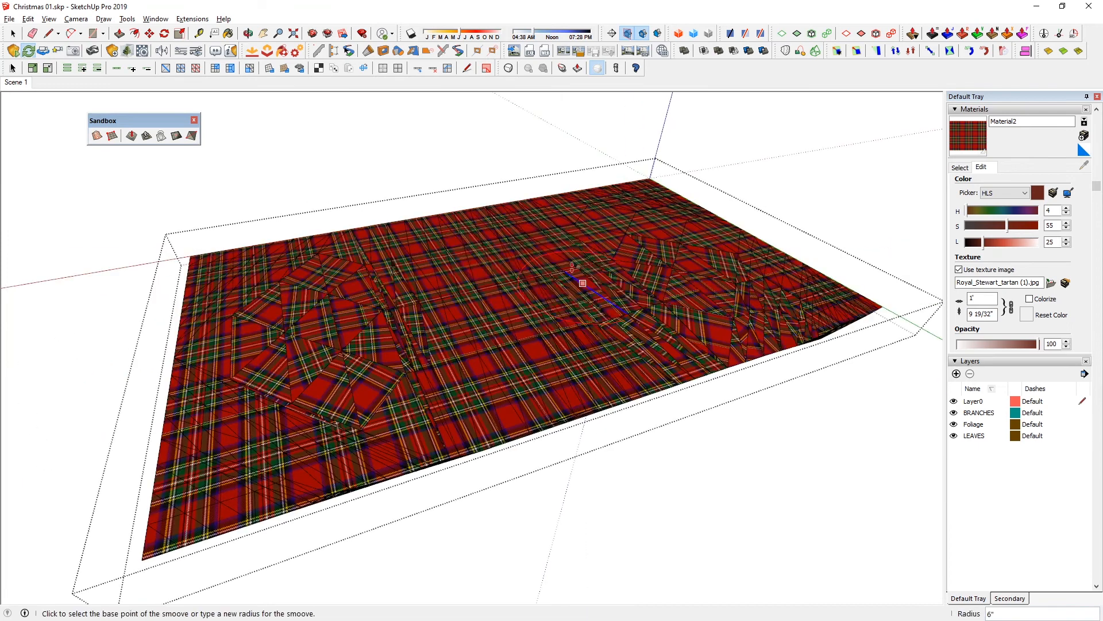
left_click(517, 247)
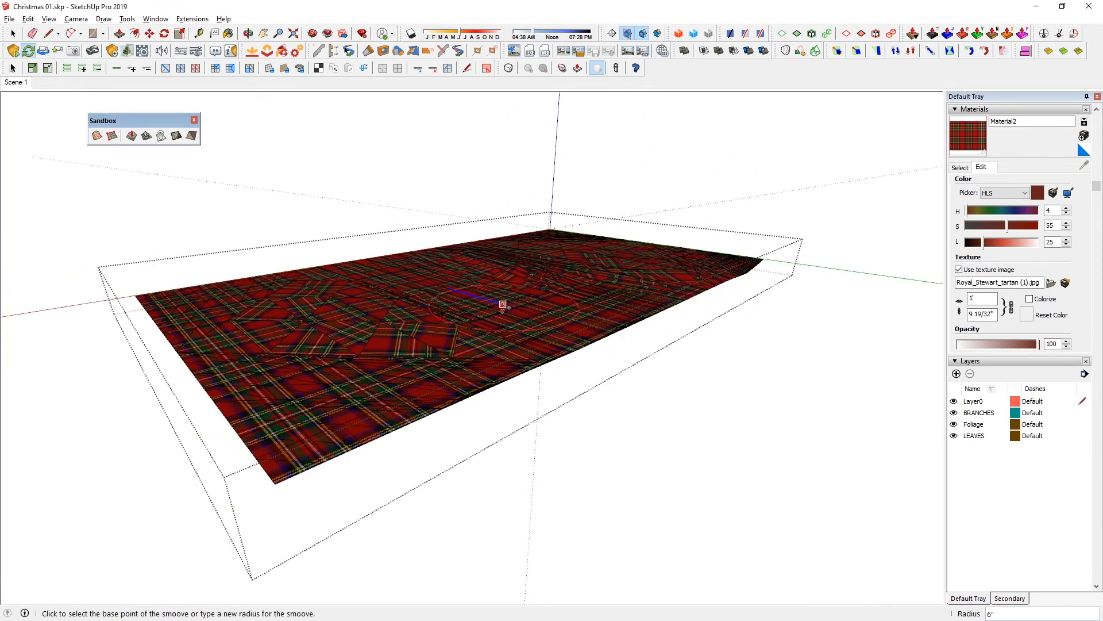
left_click(503, 304)
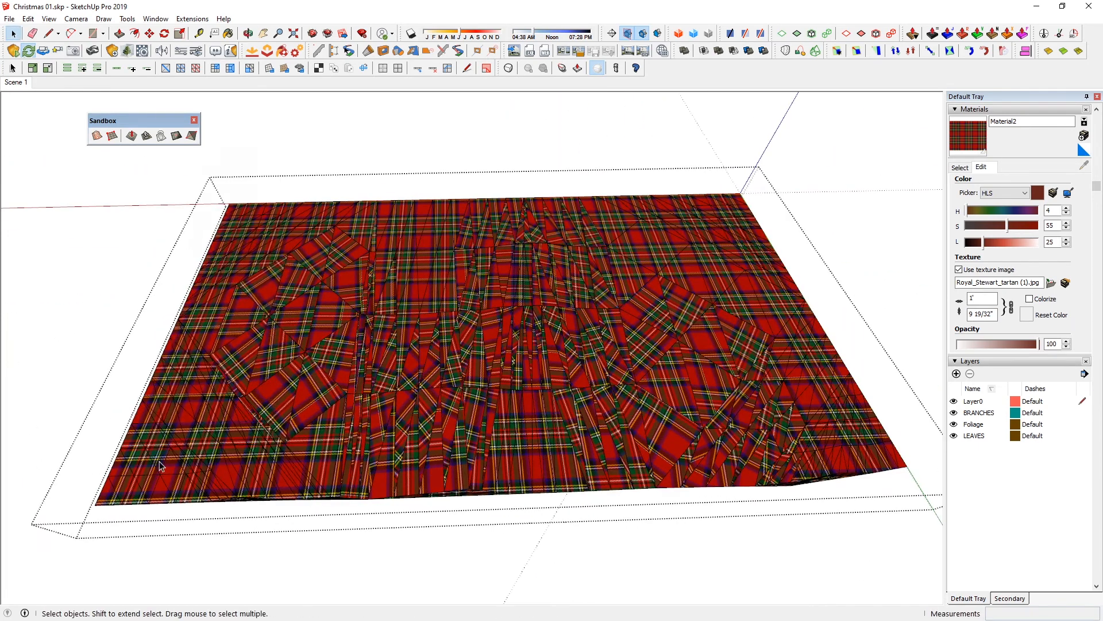
- Make the tartan texture projected, sample it and repaint the wrinkled tablecloth so the pattern runs continuously
right_click(161, 74)
mouse_move(224, 223)
left_click(319, 252)
left_click(244, 459)
key("b")
left_click(222, 433)
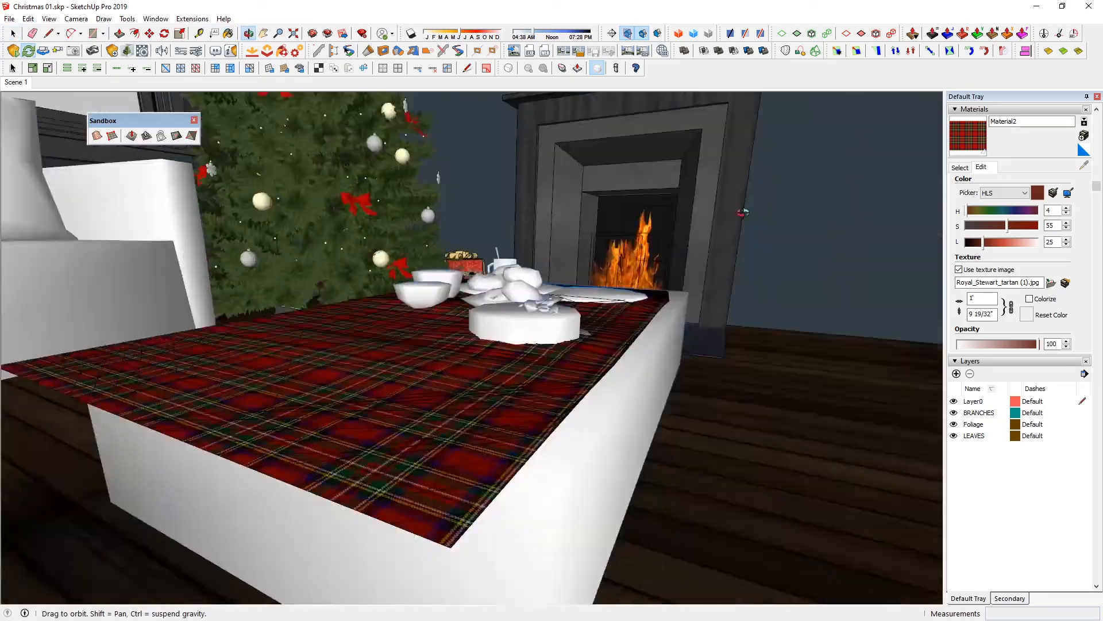
- Add an Enscape sphere light in the room between the window and the Christmas tree
left_click_drag(742, 212, 463, 271)
middle_click_drag(462, 272, 687, 325)
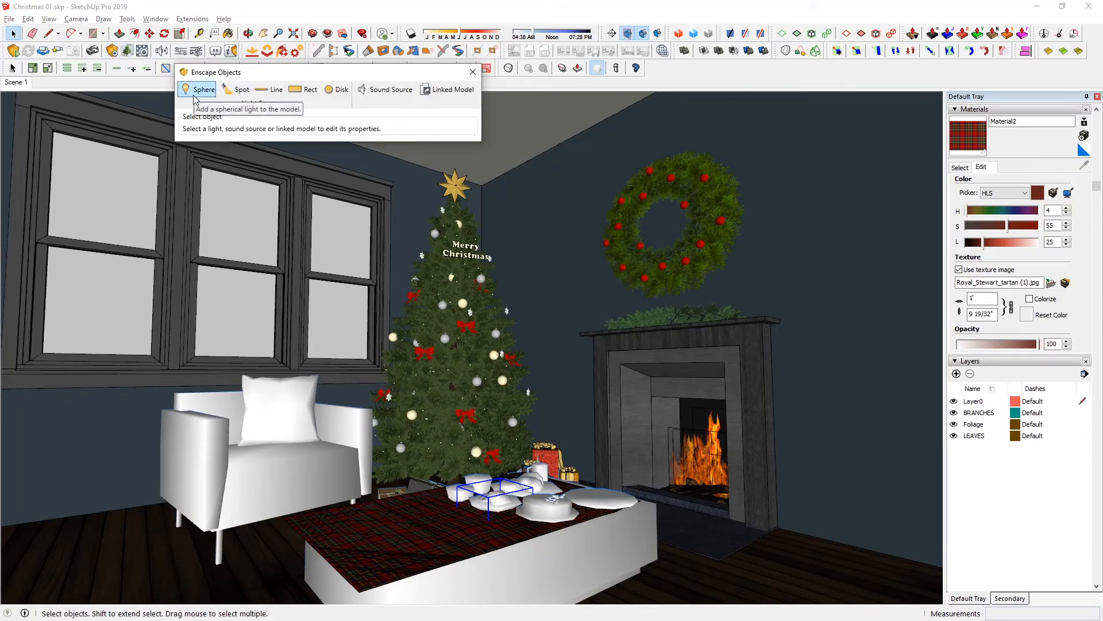
left_click(211, 89)
middle_click_drag(595, 294, 494, 334)
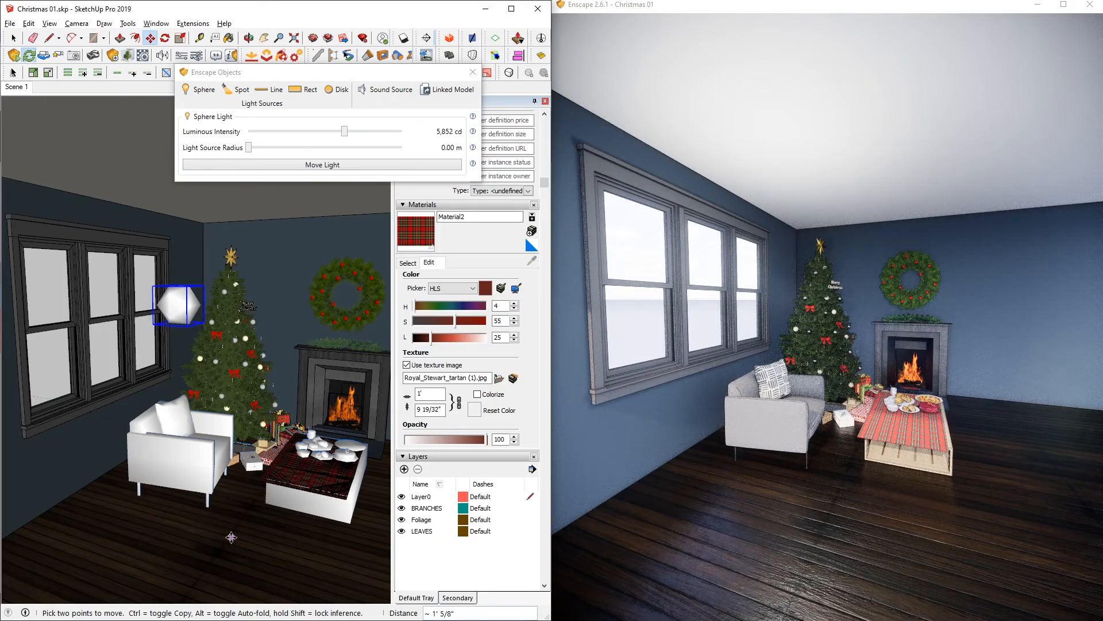
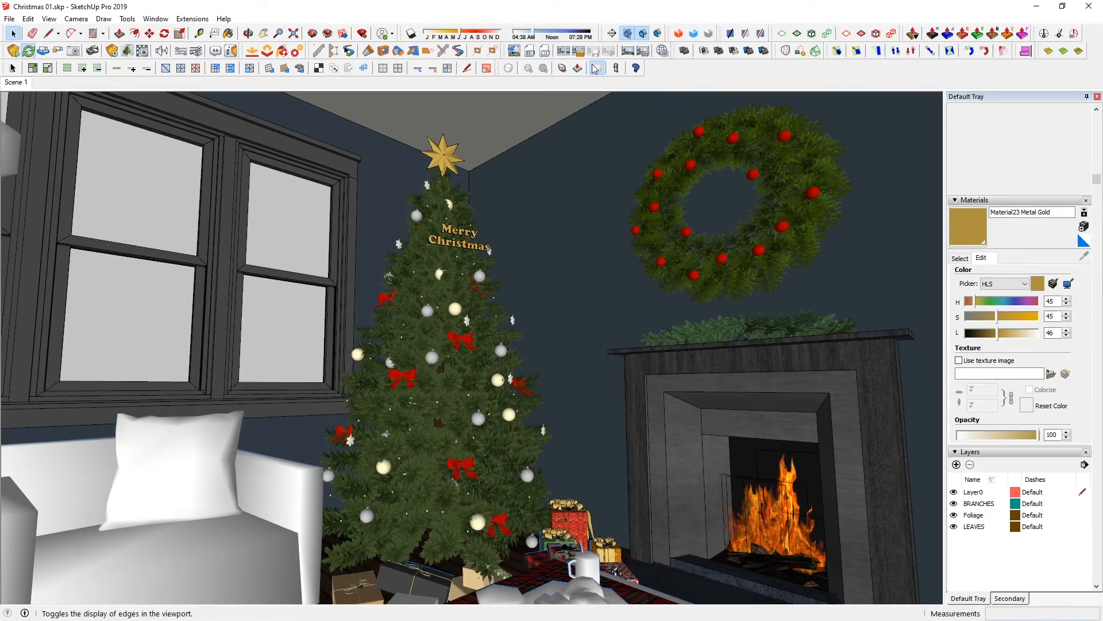
- In Enscape Visual Settings, set the atmosphere's horizon source to Mountains
left_click(195, 50)
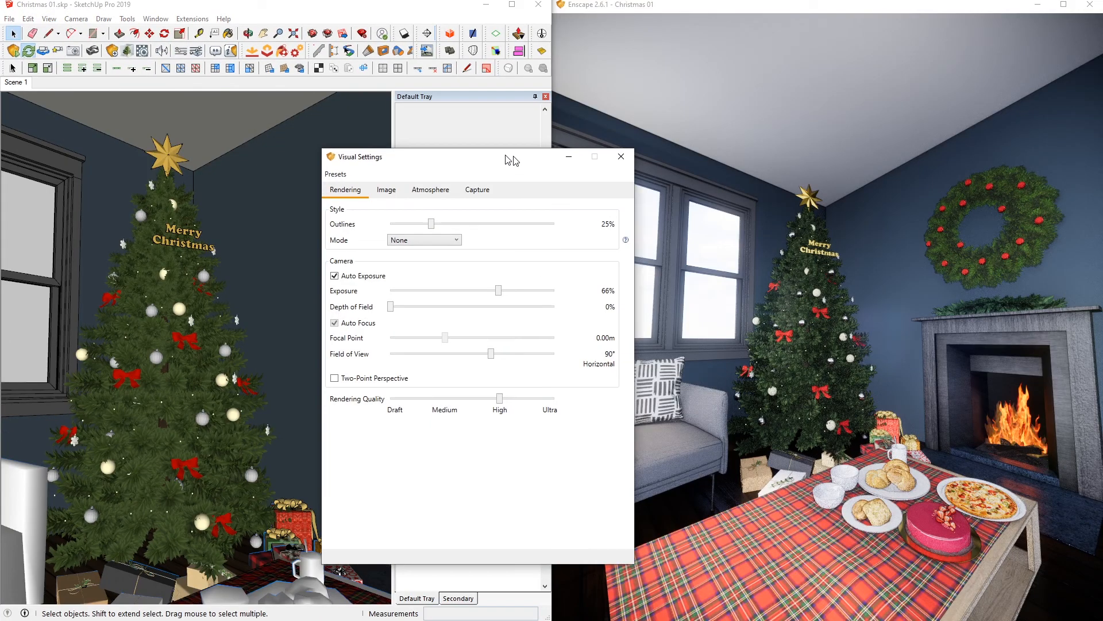
left_click(408, 195)
left_click(452, 195)
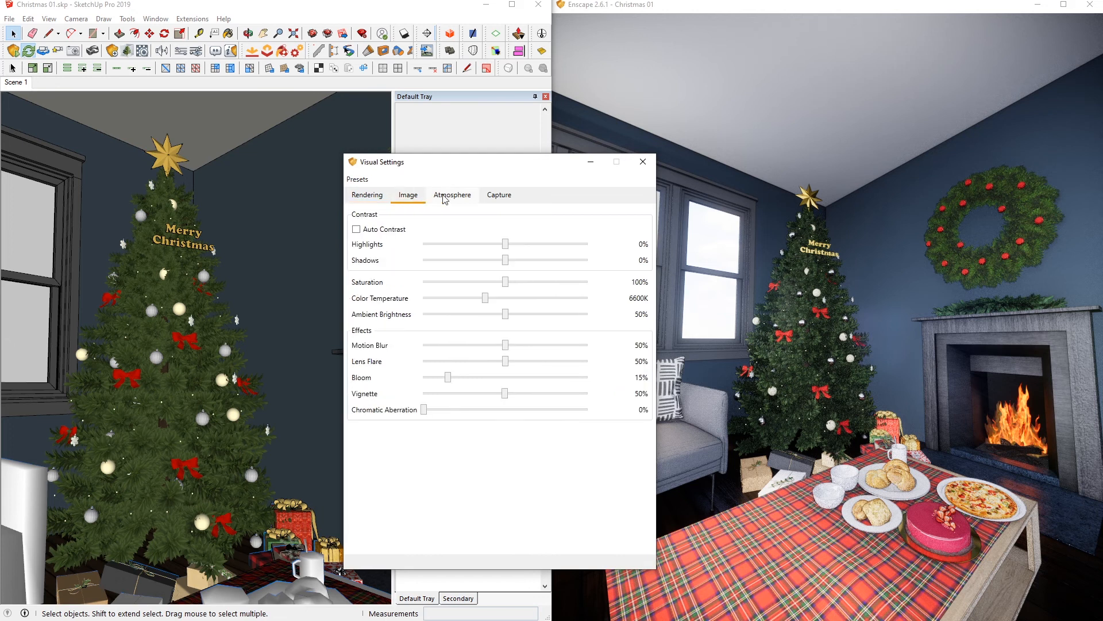
left_click(459, 401)
left_click(466, 442)
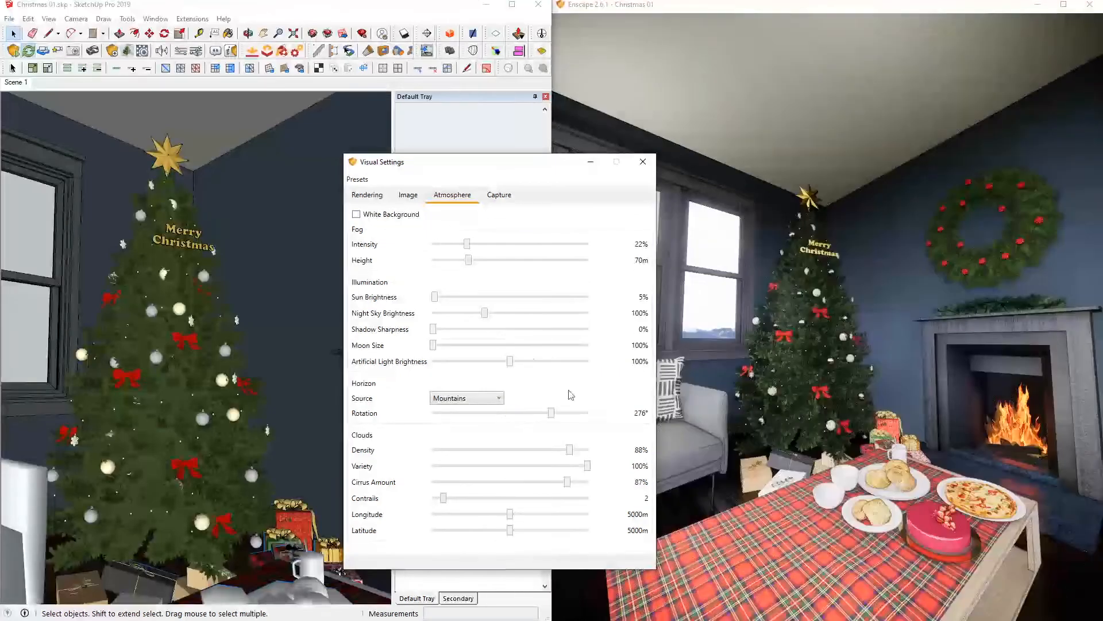
- Set image highlights to 35%, shadows to 36% and bloom to 22%, increase the vignette, and save the render view as Enscape View 1
left_click(407, 195)
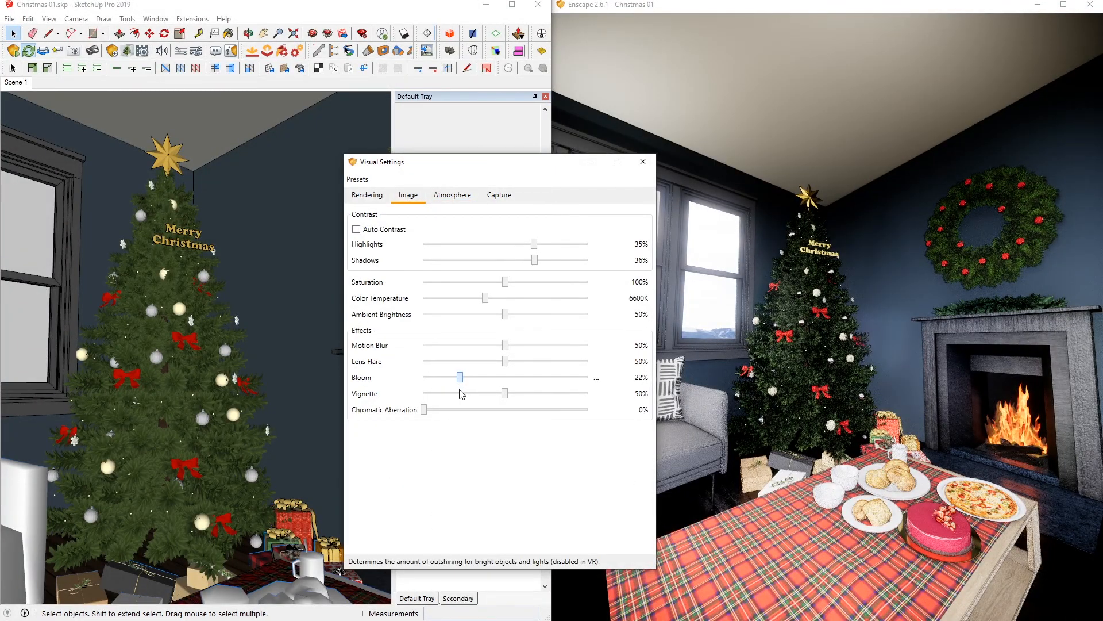
left_click_drag(505, 393, 544, 398)
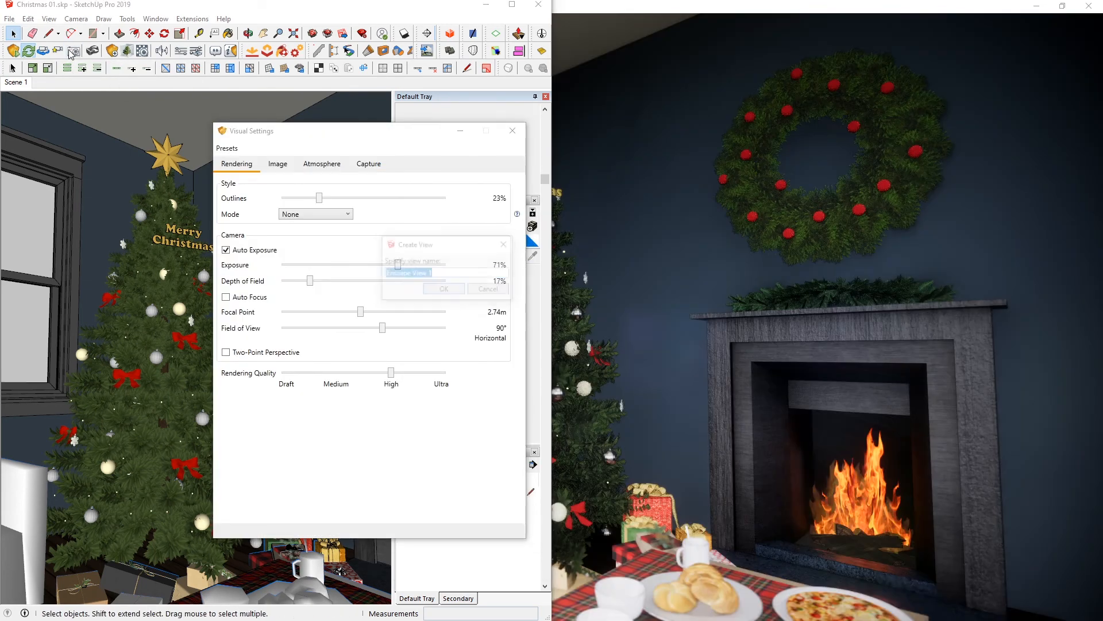
left_click(446, 291)
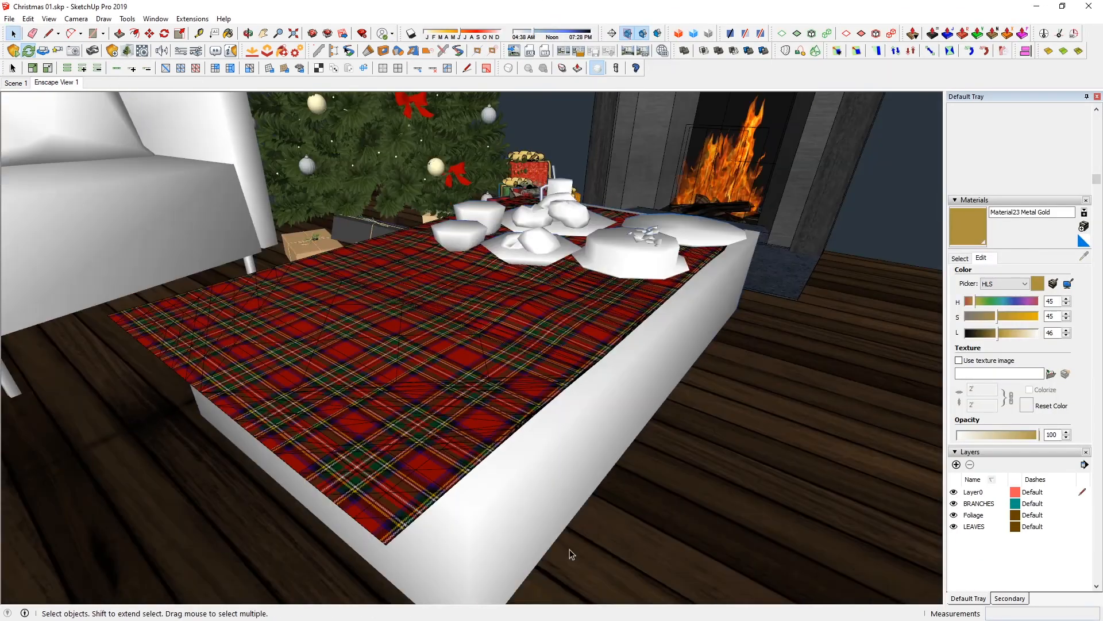
- Mirror the wrinkled tartan tablecloth along the green axis by scaling it by -1
middle_click_drag(583, 357, 530, 426)
left_click(515, 420)
scroll(530, 426, "down", 3)
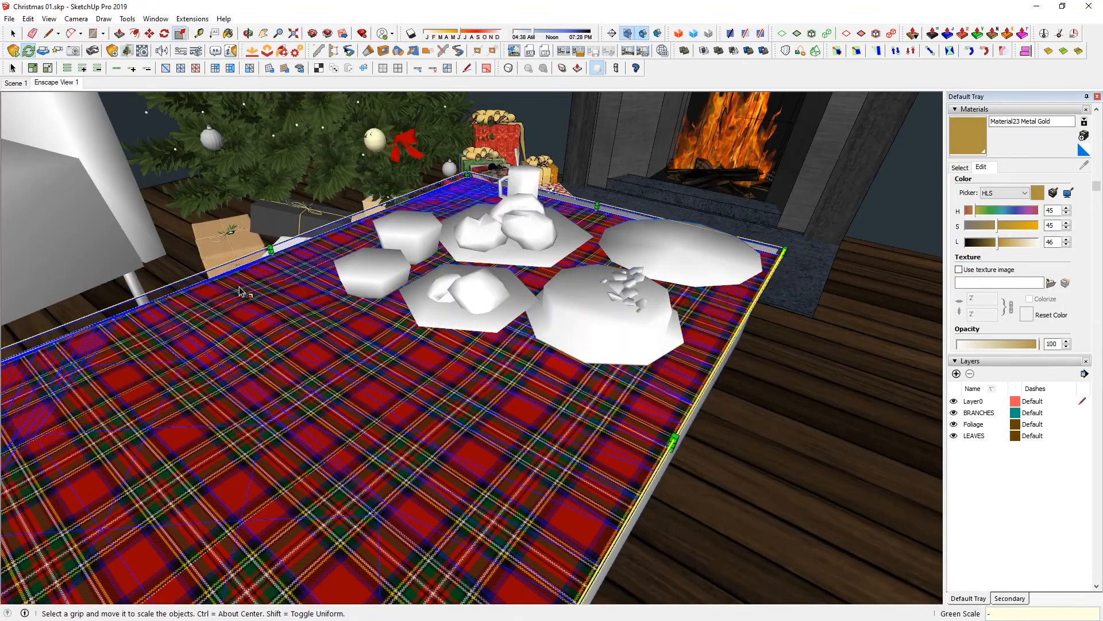
type("-1")
key("Return")
key("alt+Tab")
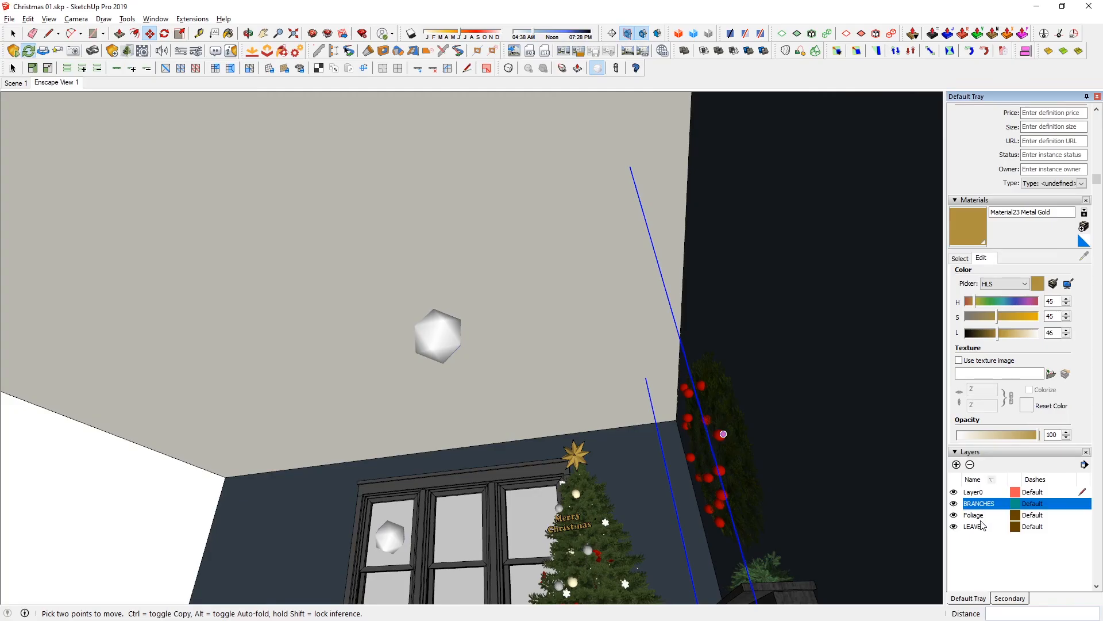
- Delete the BRANCHES, Foliage and LEAVES layers, moving their contents to the default layer
left_click(980, 526, "shift")
left_click(972, 465)
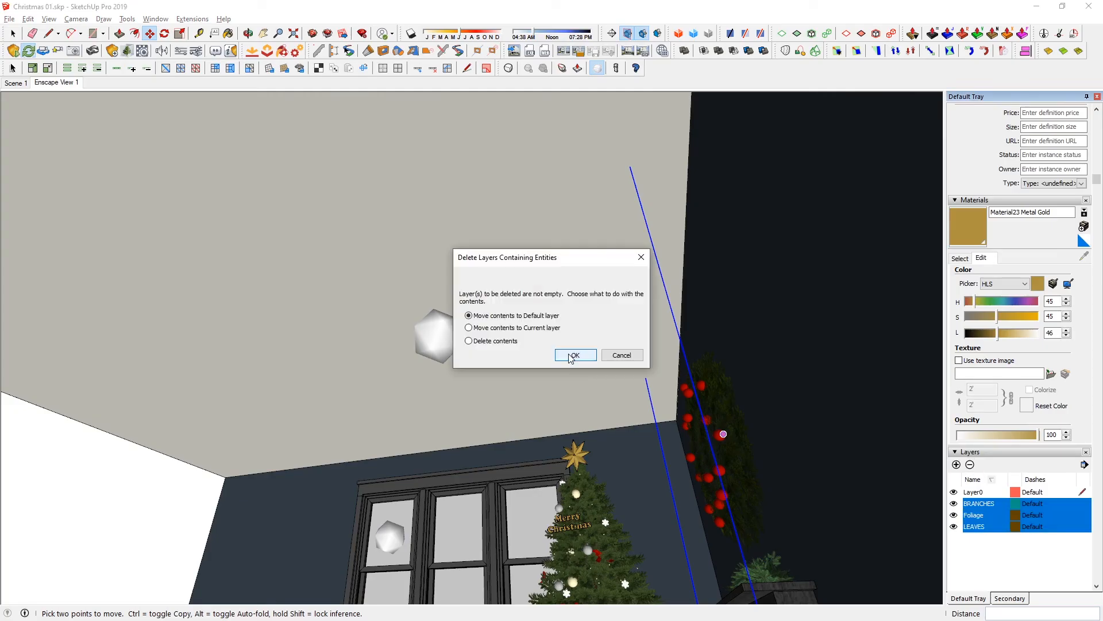
left_click(569, 354)
- Display the Enscape Vegetation assets and build a 20' long ground slab outside the window wall from an extruded rectangle
left_click(97, 234)
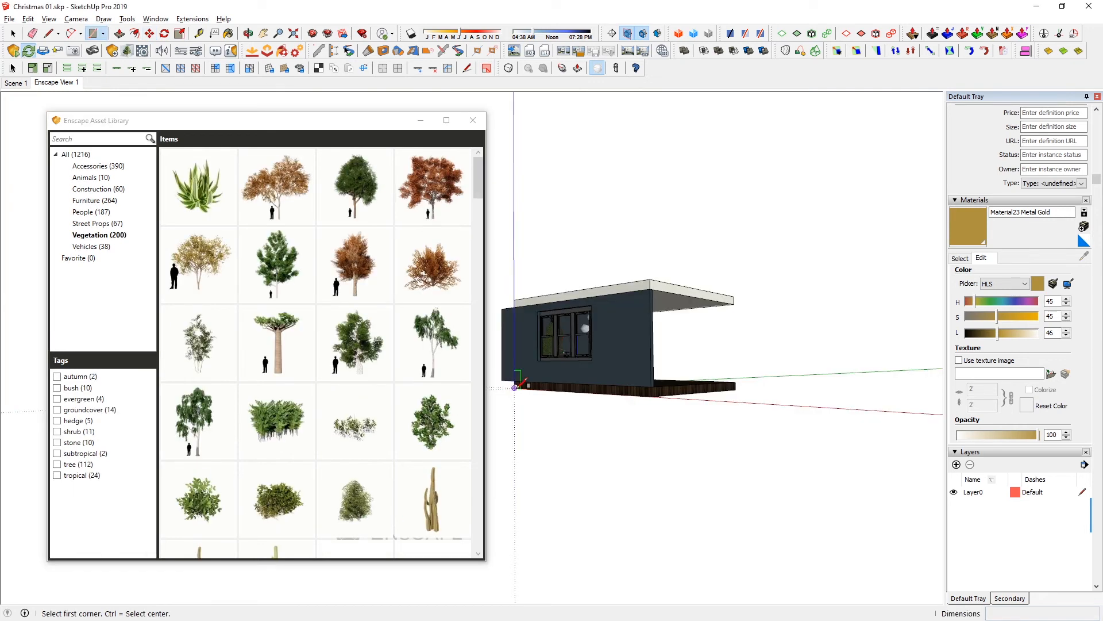
left_click(514, 388)
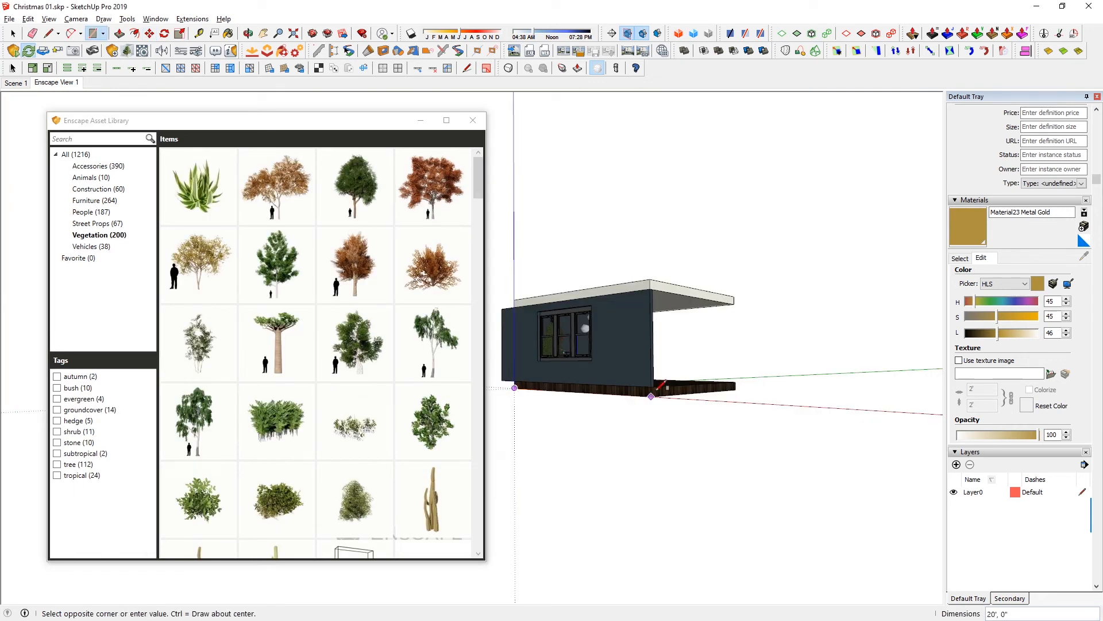
key("p")
left_click(634, 393)
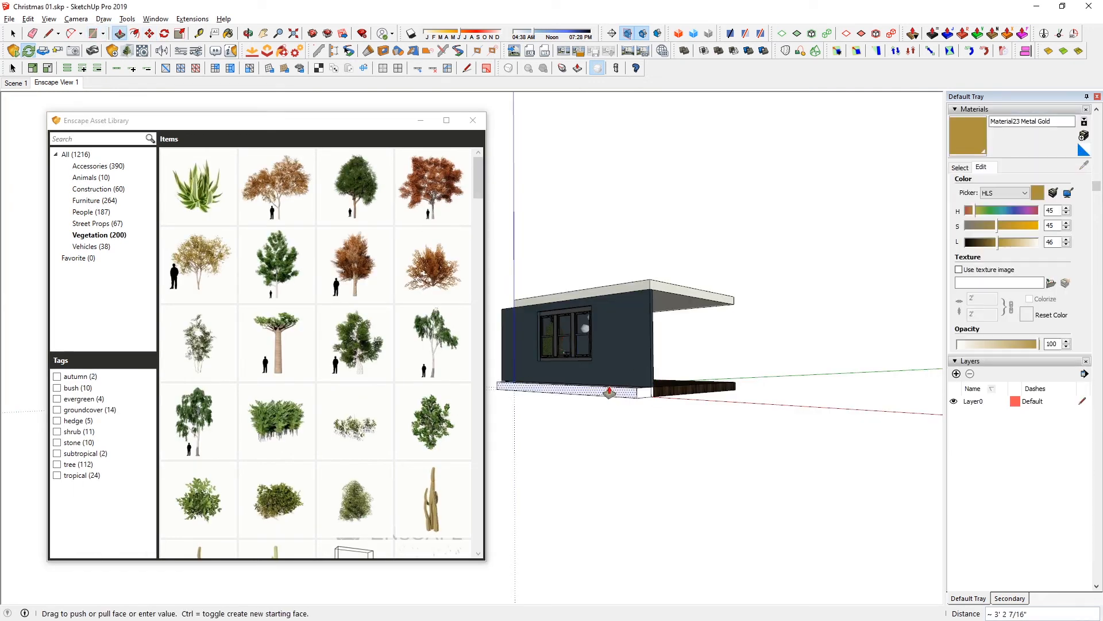
left_click(546, 423)
middle_click_drag(547, 424, 557, 453)
key("space")
left_click(562, 444)
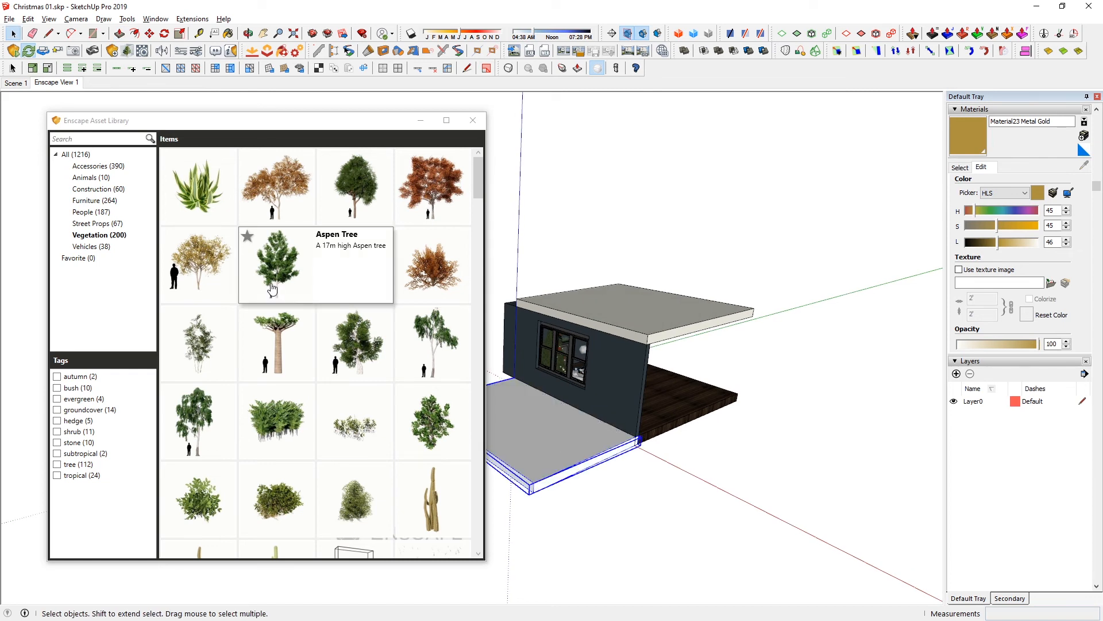
- Place an Aspen Tree on the slab outside the window and scale it uniformly by about 0.99
left_click(272, 290)
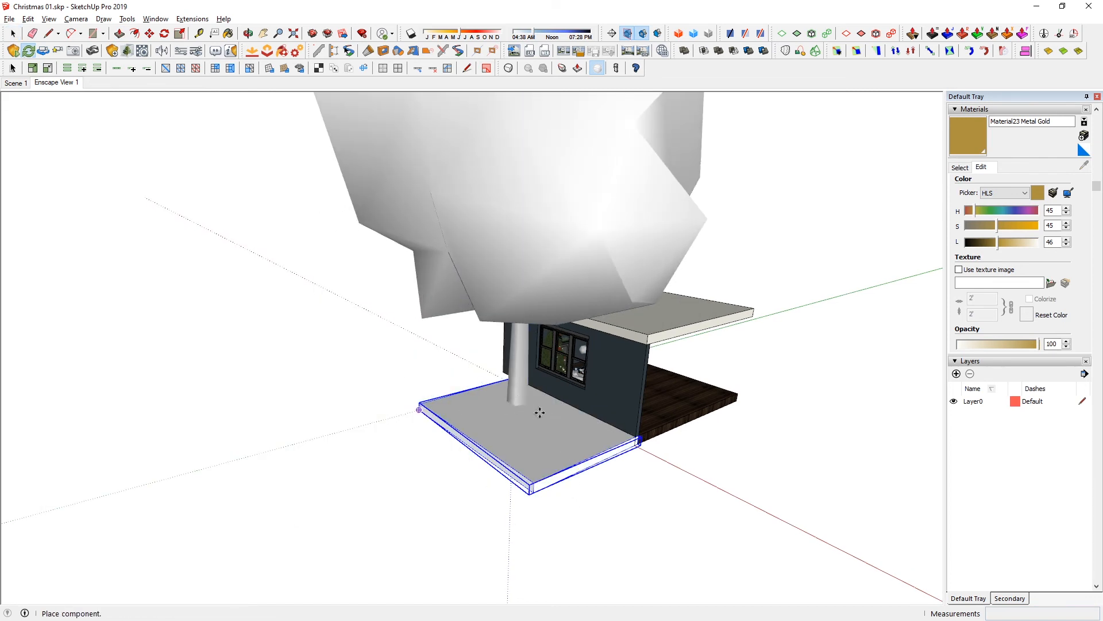
left_click(550, 450)
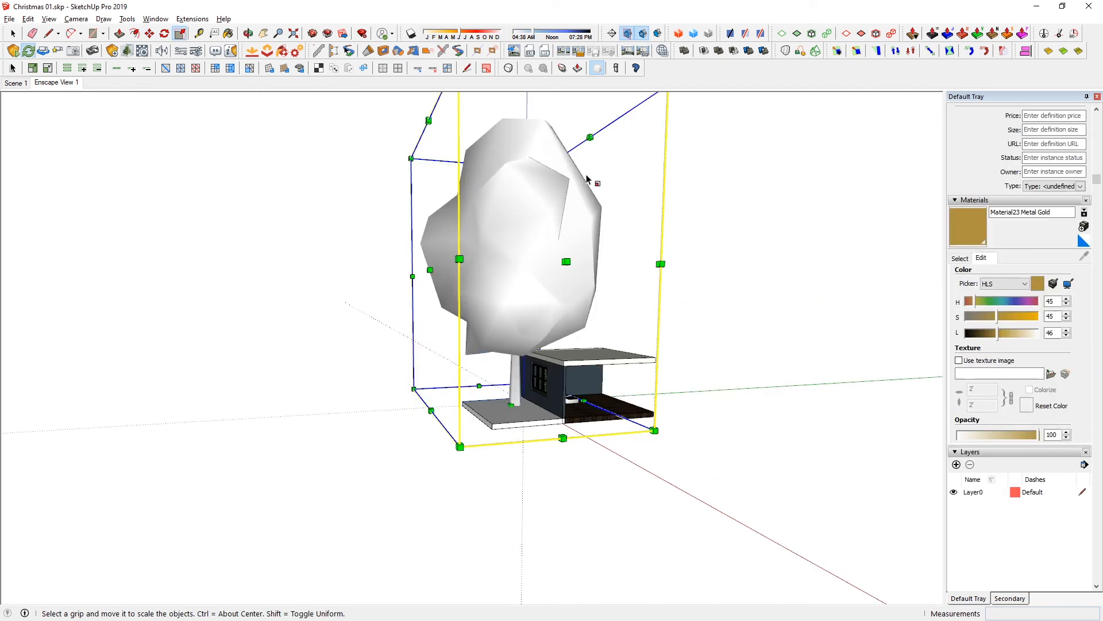
scroll(533, 227, "down", 3)
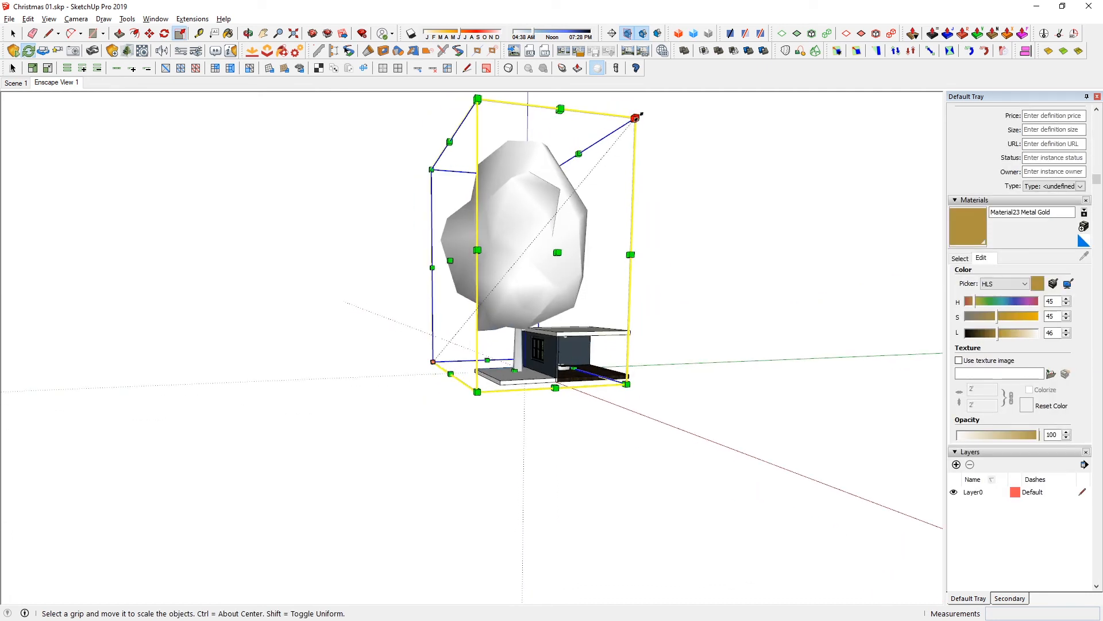
left_click_drag(635, 116, 631, 121)
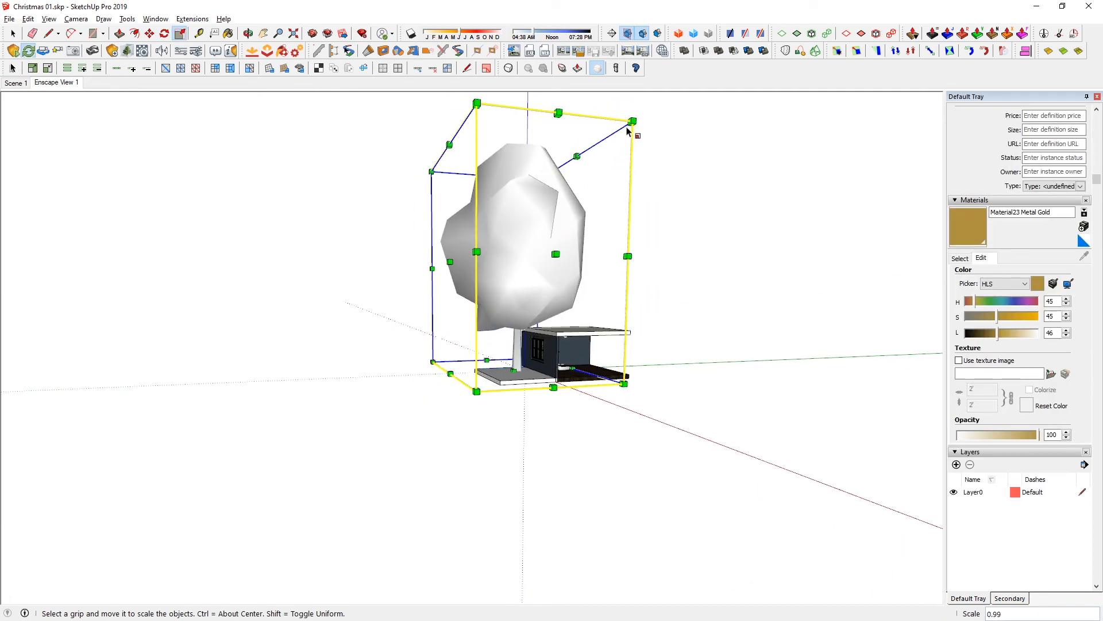
scroll(437, 319, "down", 3)
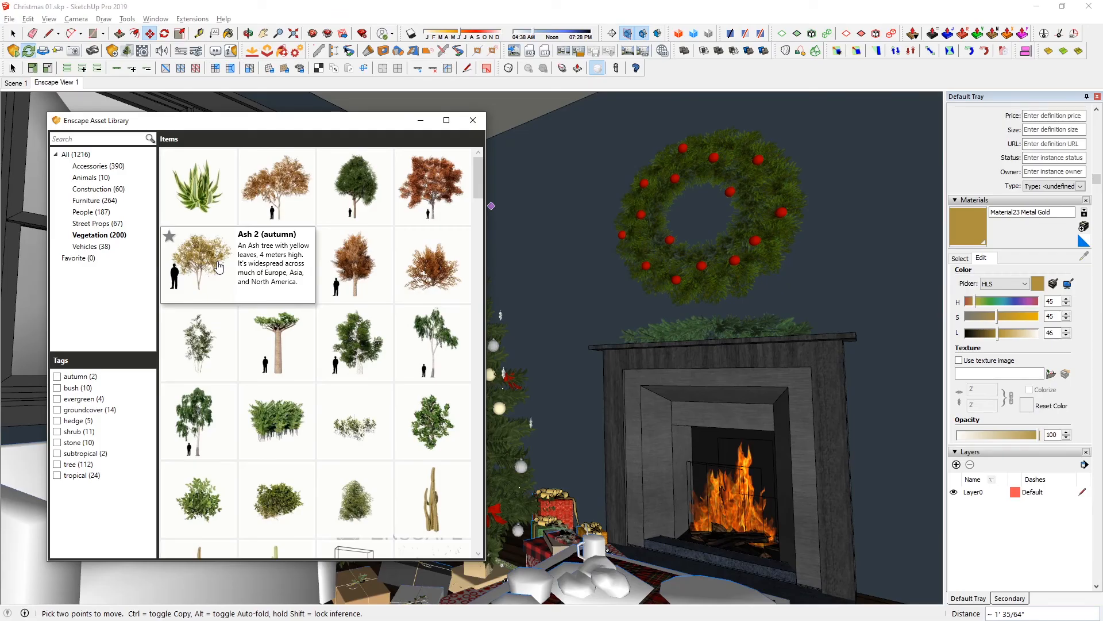
- Place an Ash 2 (autumn) tree outside the window and position a copy of it nearer the window wall
left_click(218, 268)
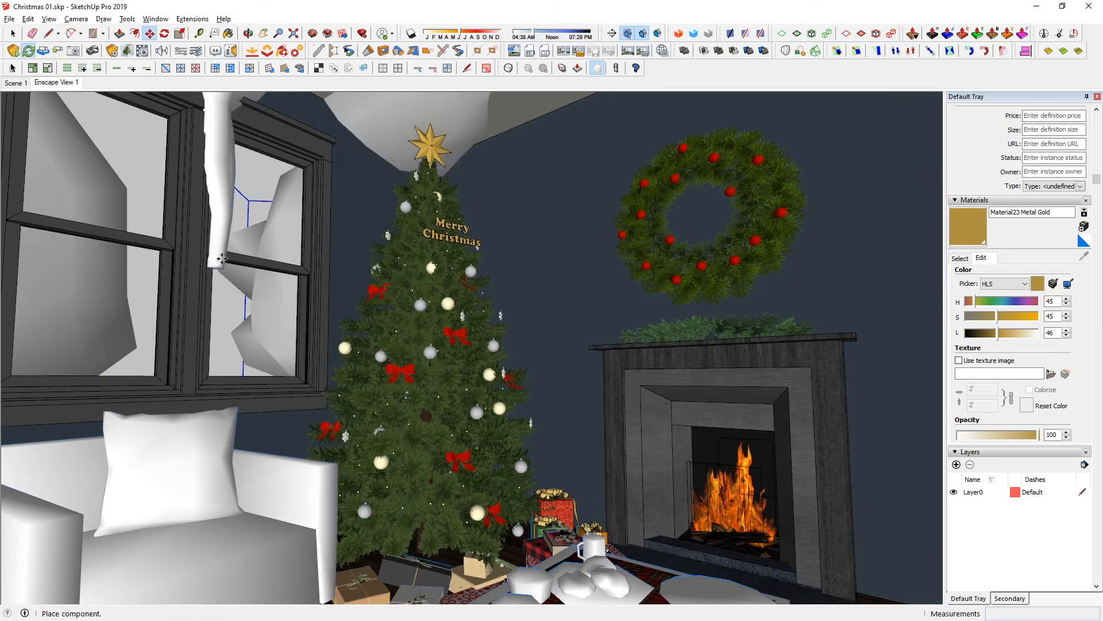
middle_click_drag(575, 367, 616, 444)
scroll(615, 445, "down", 3)
scroll(616, 444, "down", 5)
left_click(616, 445)
middle_click_drag(690, 437, 911, 413)
key("m")
left_click(592, 402)
middle_click_drag(552, 322, 529, 439)
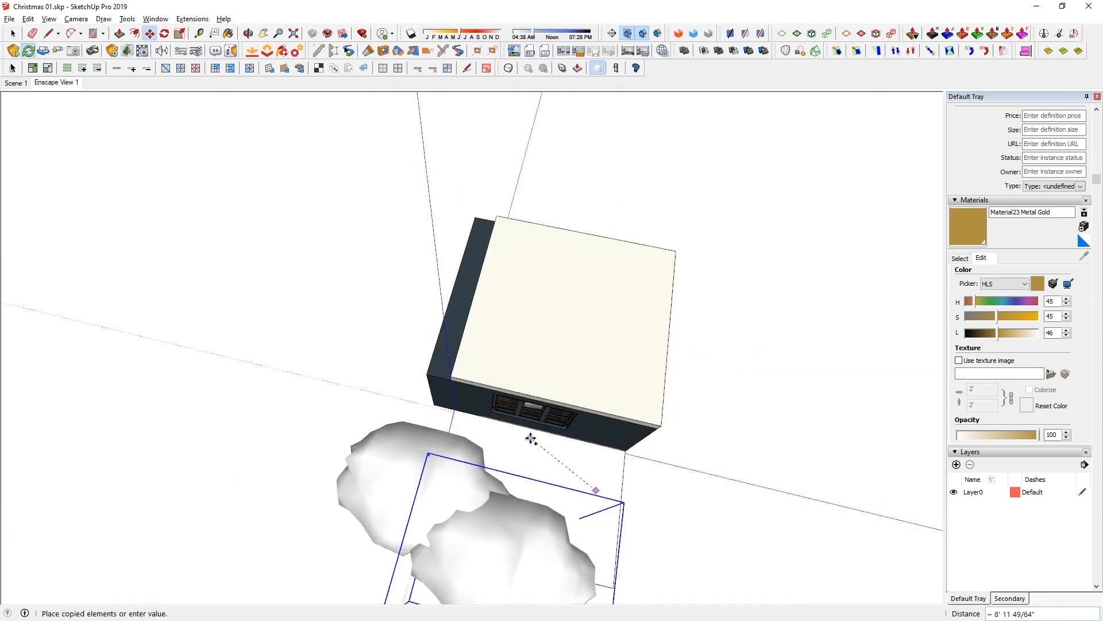
middle_click_drag(606, 490, 551, 374)
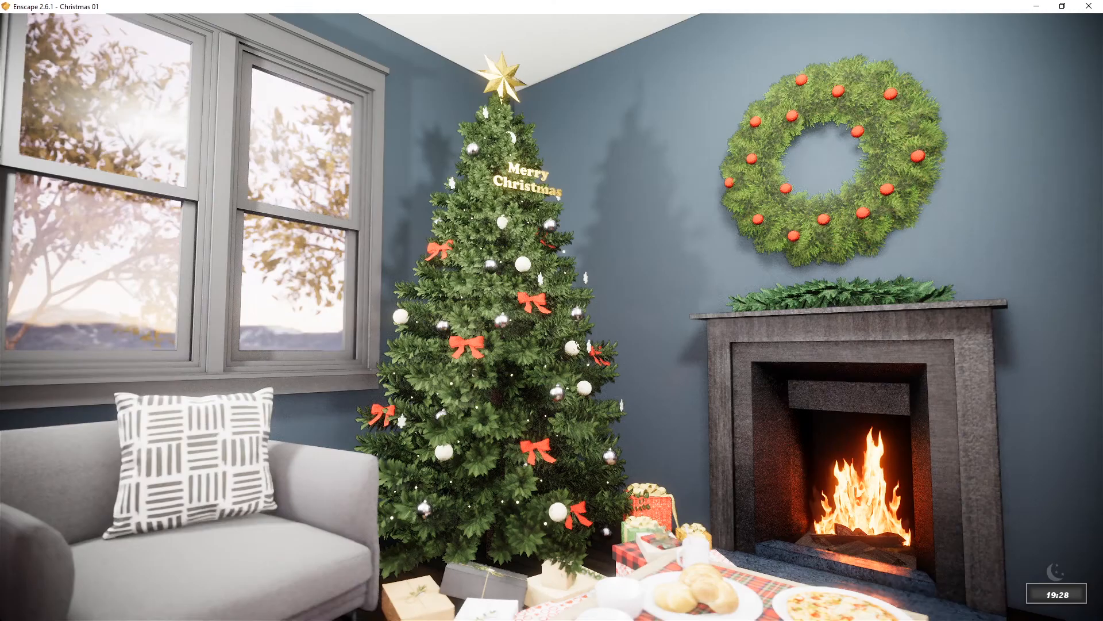
- Advance the time of day in the Enscape render to 19:48 for a dusk sky outside the window
key("i")
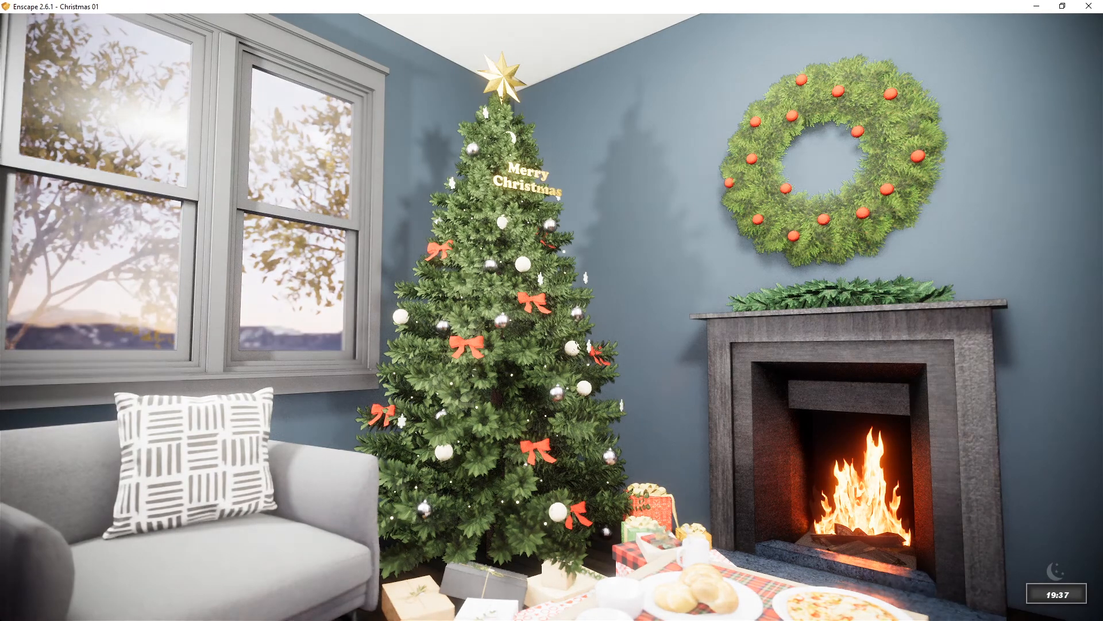
key("u")
key("u")
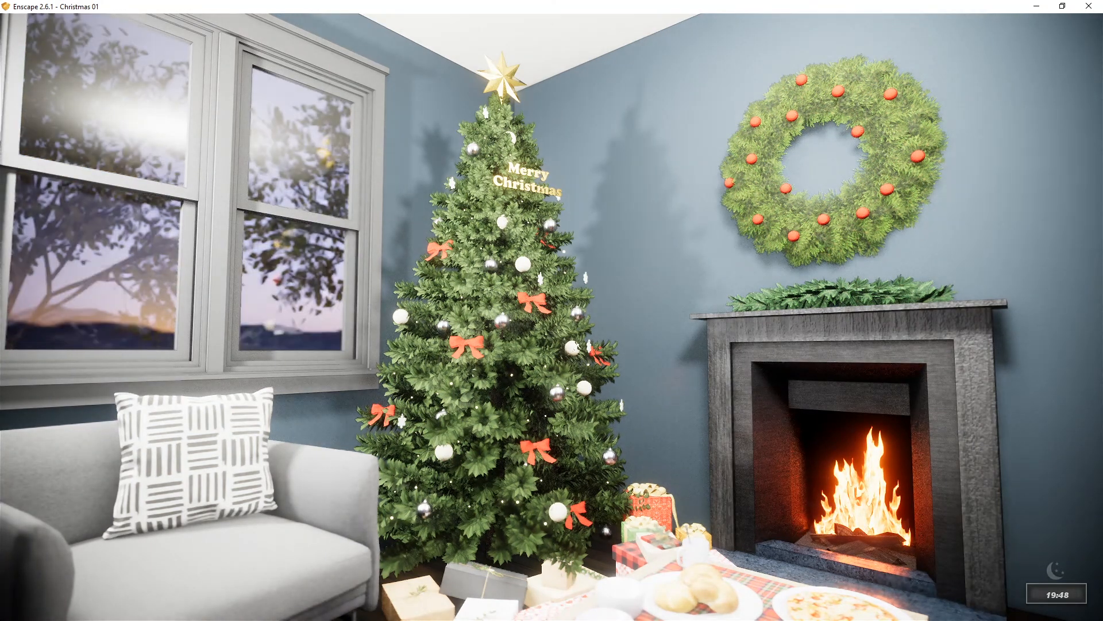